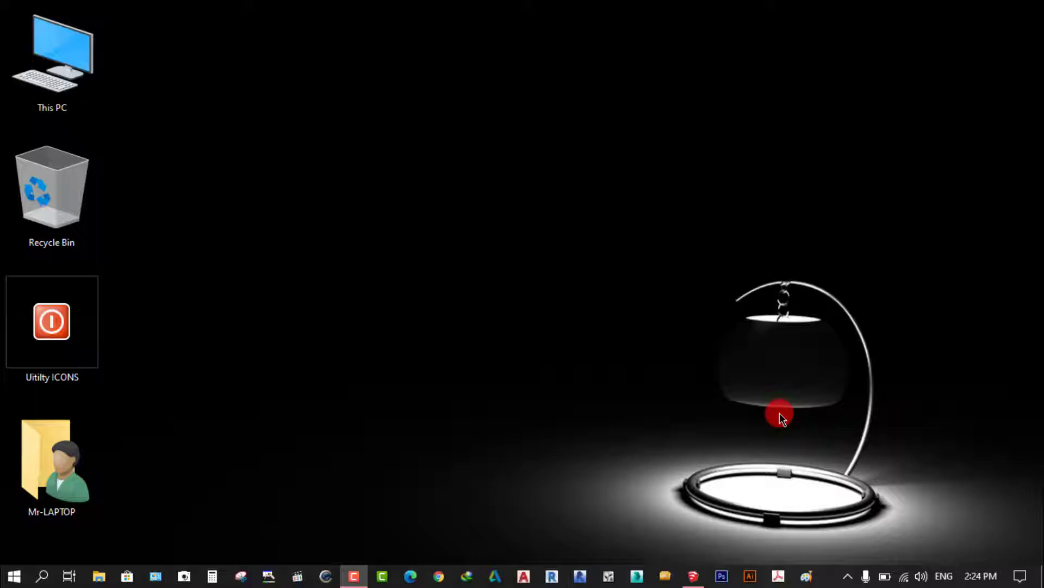
Step: Restore the SketchUp window and orbit the blank model slightly around the origin
click(694, 575)
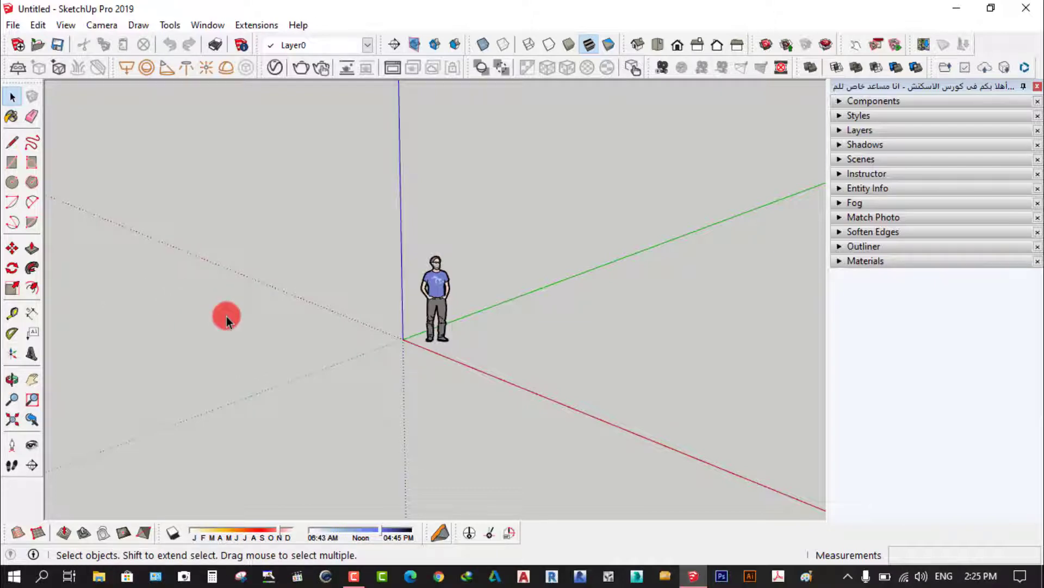
middle_drag(226, 315, 279, 313)
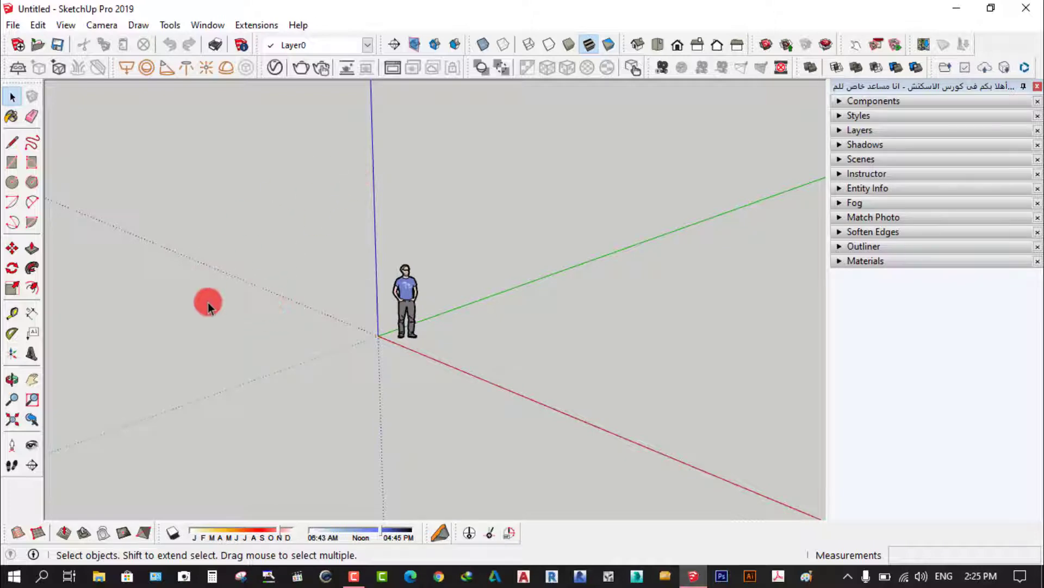
Step: Erase the default person figure from the model
click(413, 278)
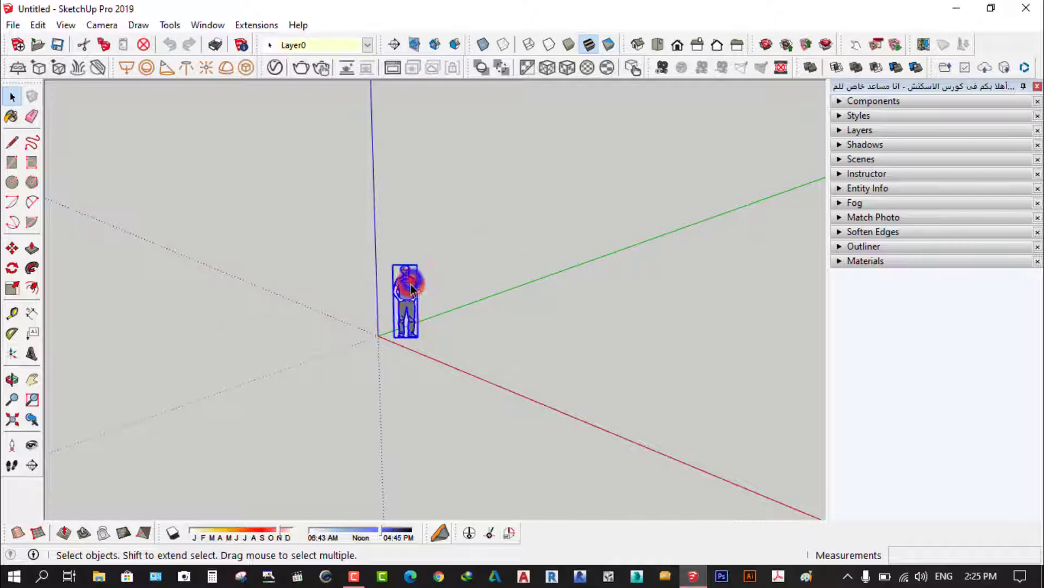
click(143, 44)
click(281, 312)
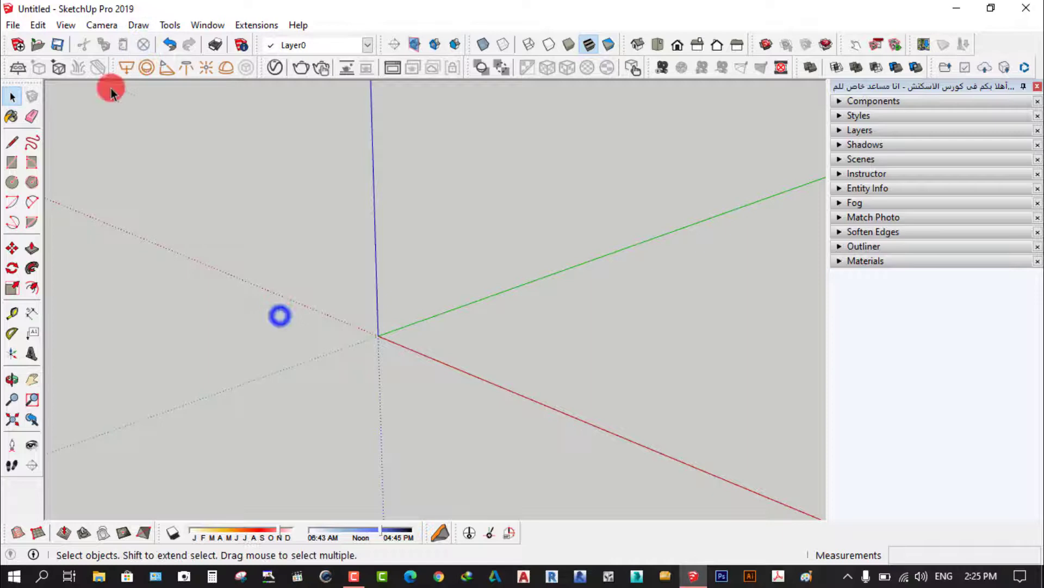
Step: Switch the camera to Parallel Projection and orbit the empty axes
click(101, 25)
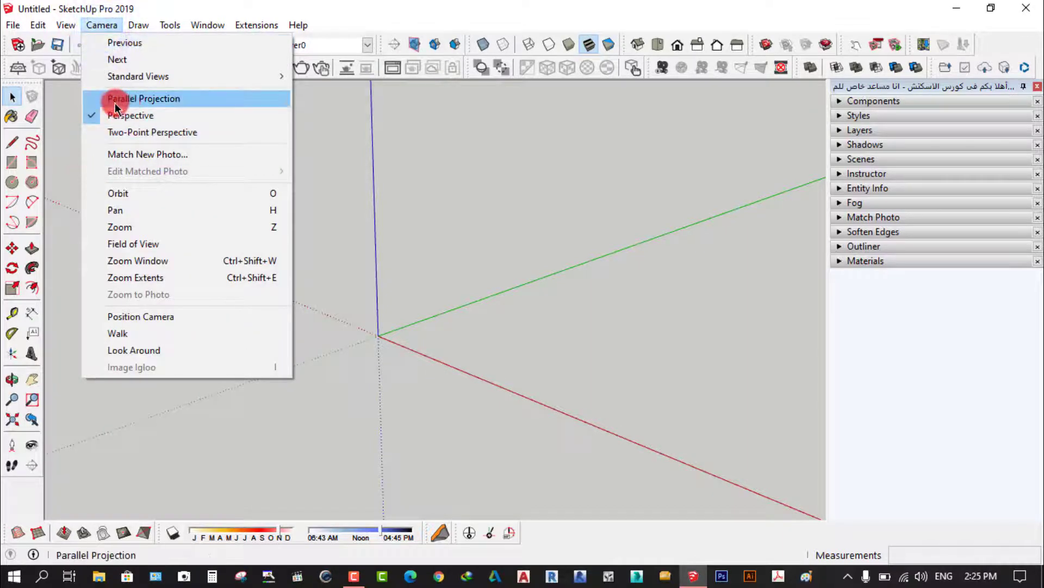
click(139, 99)
scroll(256, 314, down, 2)
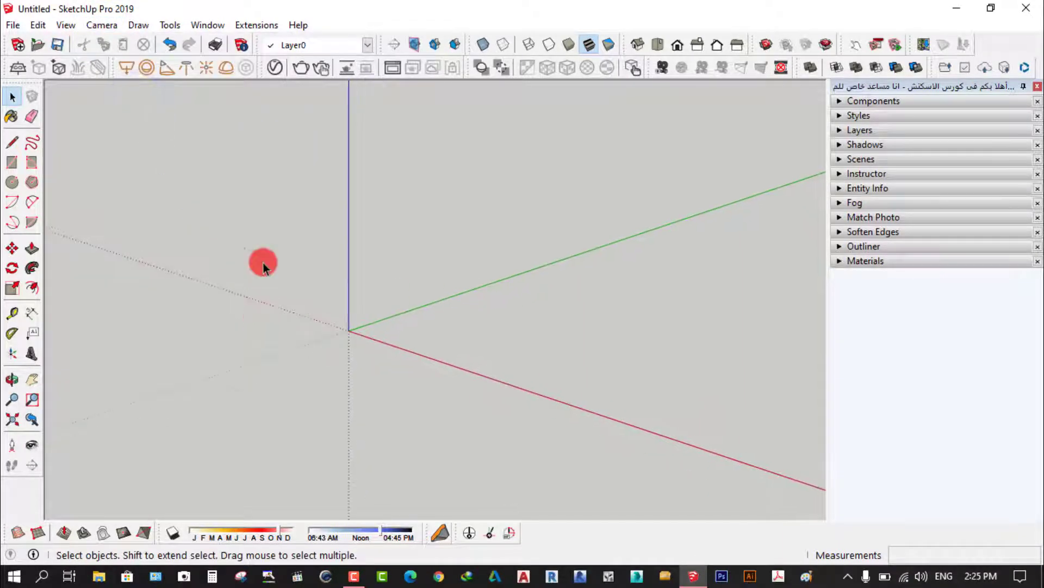
click(105, 26)
click(112, 98)
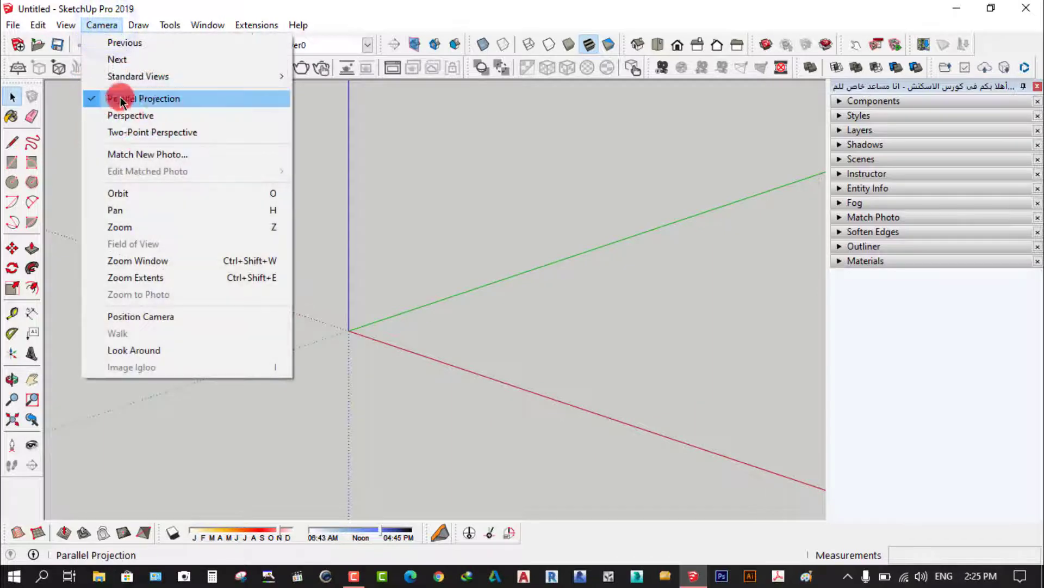
middle_drag(381, 348, 429, 391)
mouse_move(408, 315)
middle_down()
mouse_move(374, 320)
mouse_move(445, 240)
middle_up()
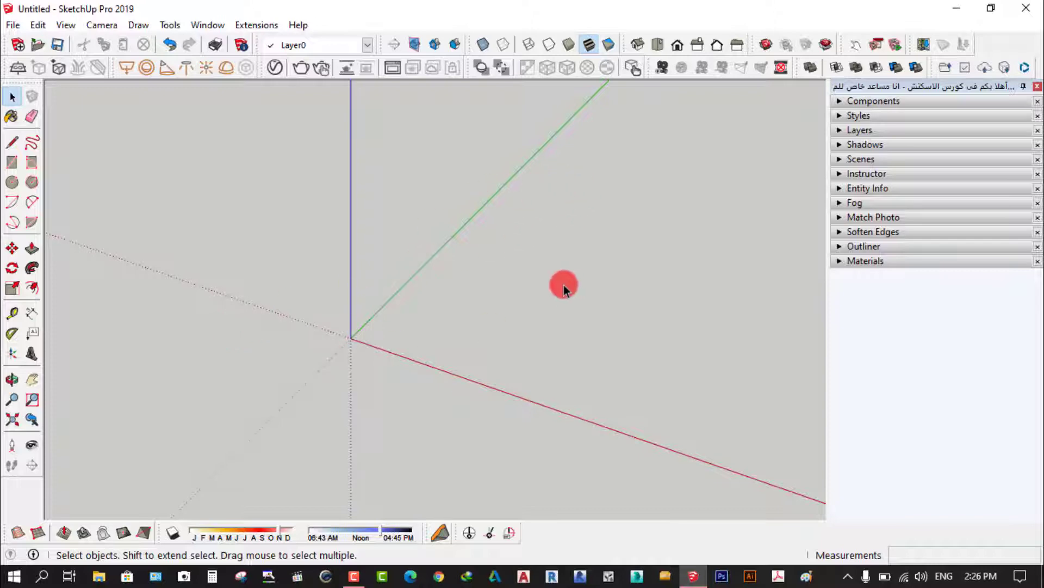
Step: Set the Top view and zoom and pan to center on the axes origin
click(658, 45)
scroll(273, 410, down, 3)
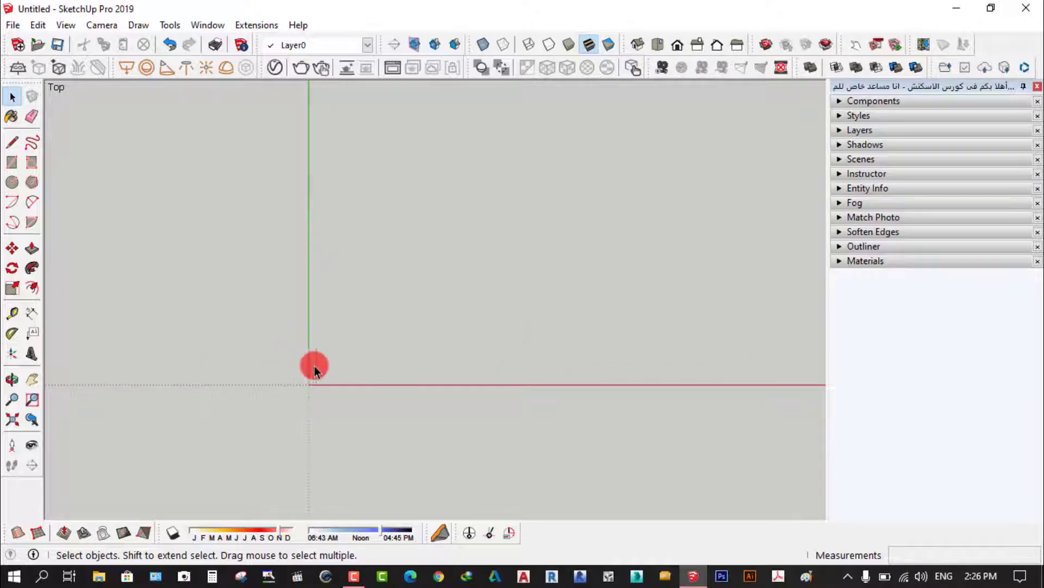
scroll(246, 446, down, 2)
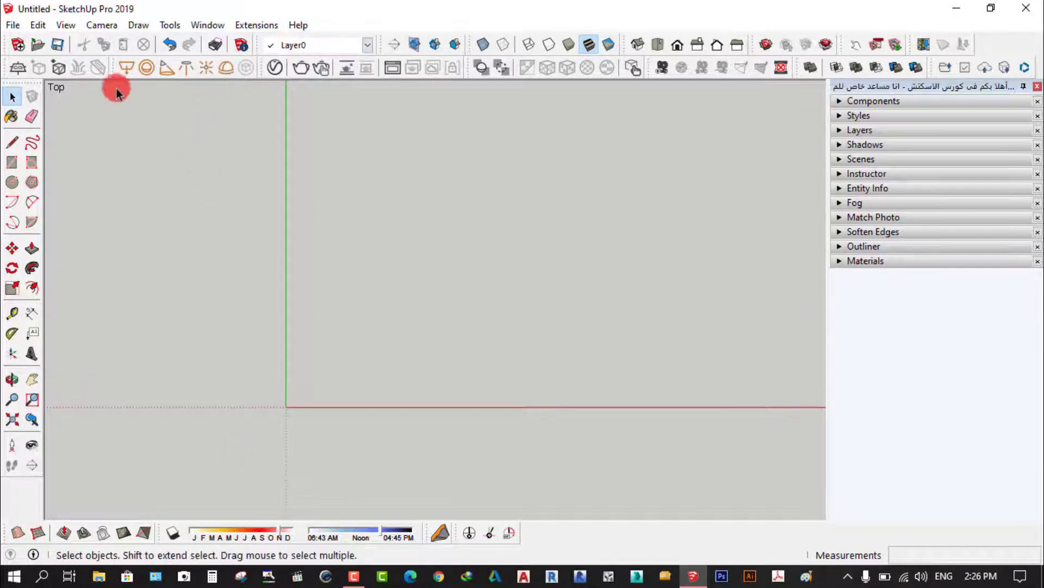
click(101, 25)
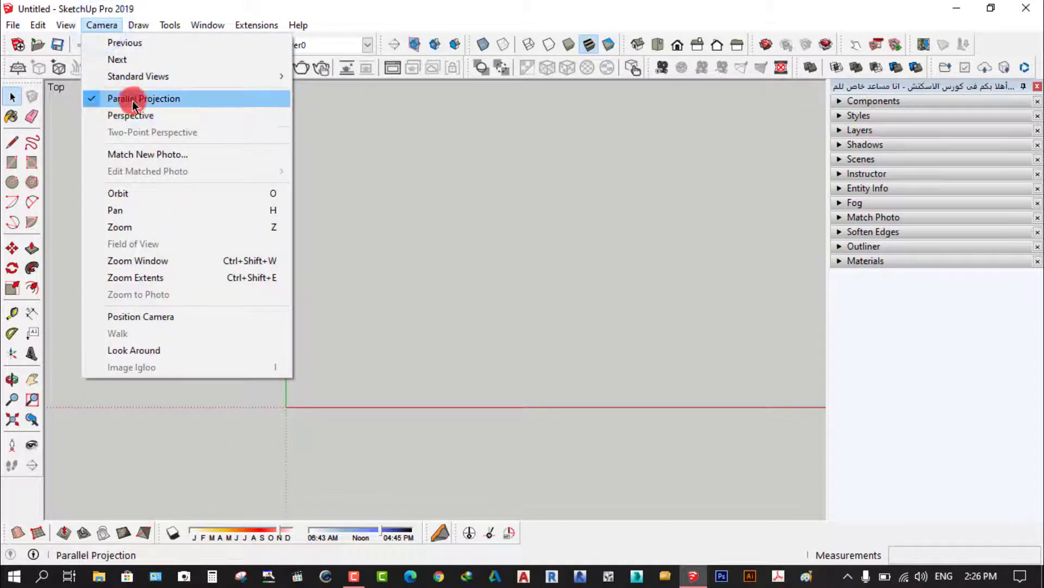
click(279, 423)
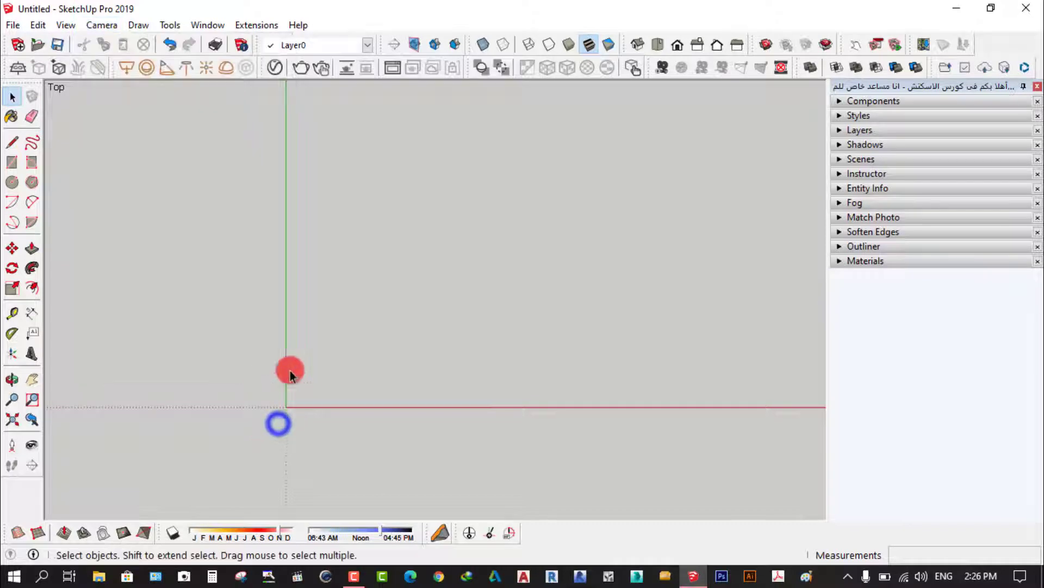
scroll(200, 418, down, 1)
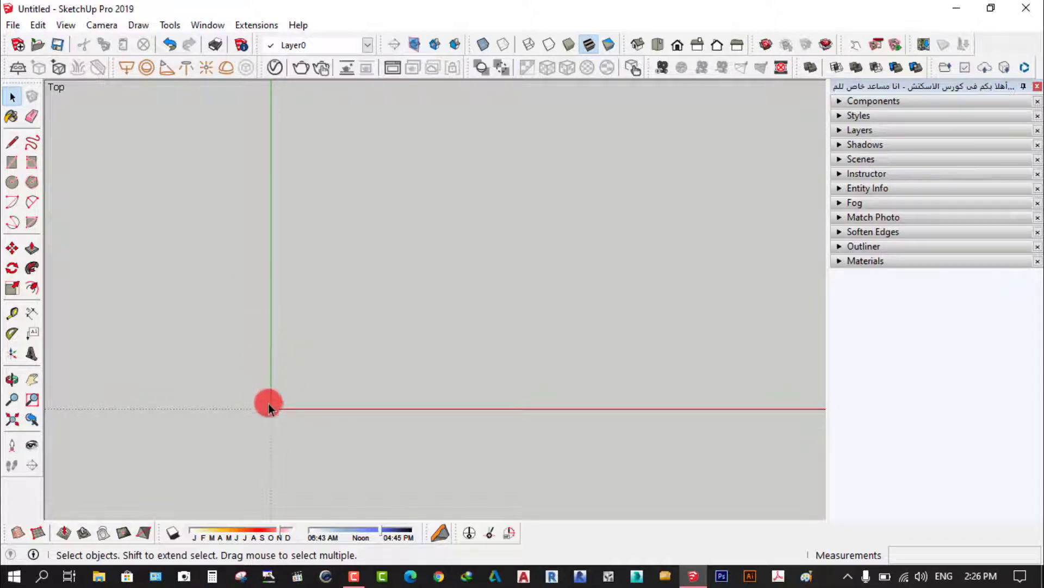
shift+middle_drag(269, 411, 262, 427)
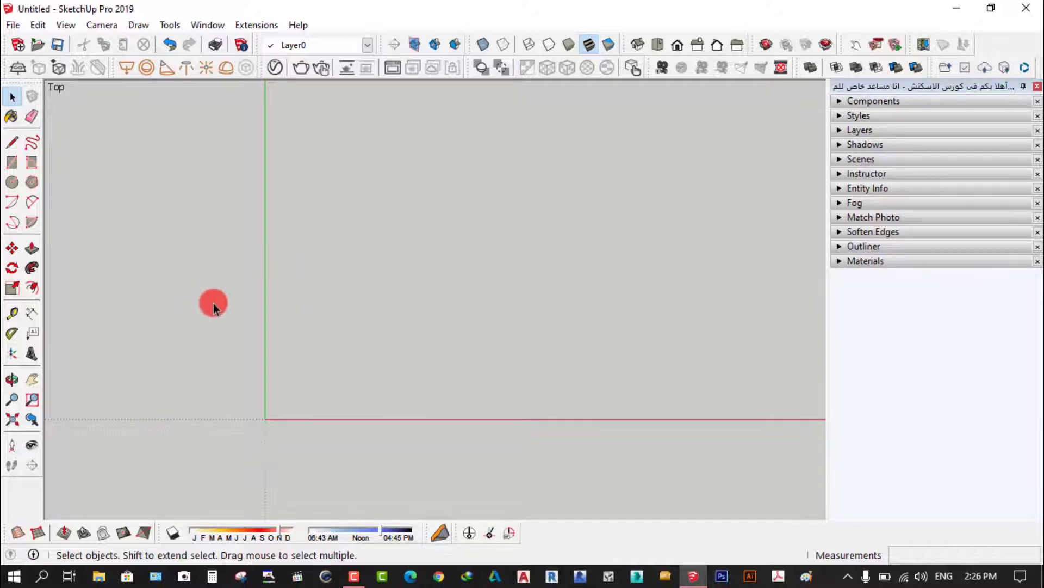
click(12, 143)
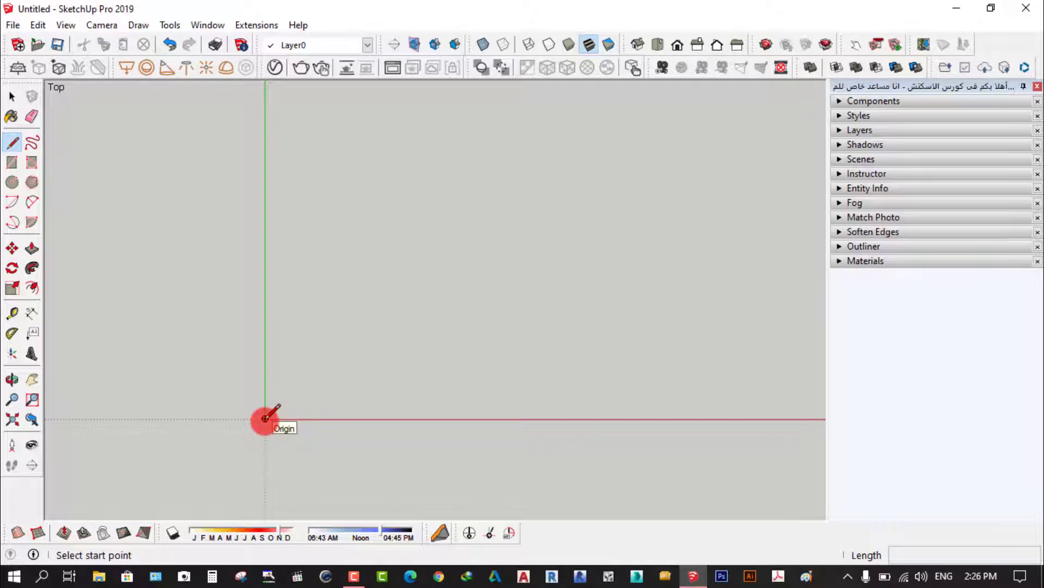
Step: Draw a closed rectangle from the origin, 30 m along green and 25 m along red
click(265, 418)
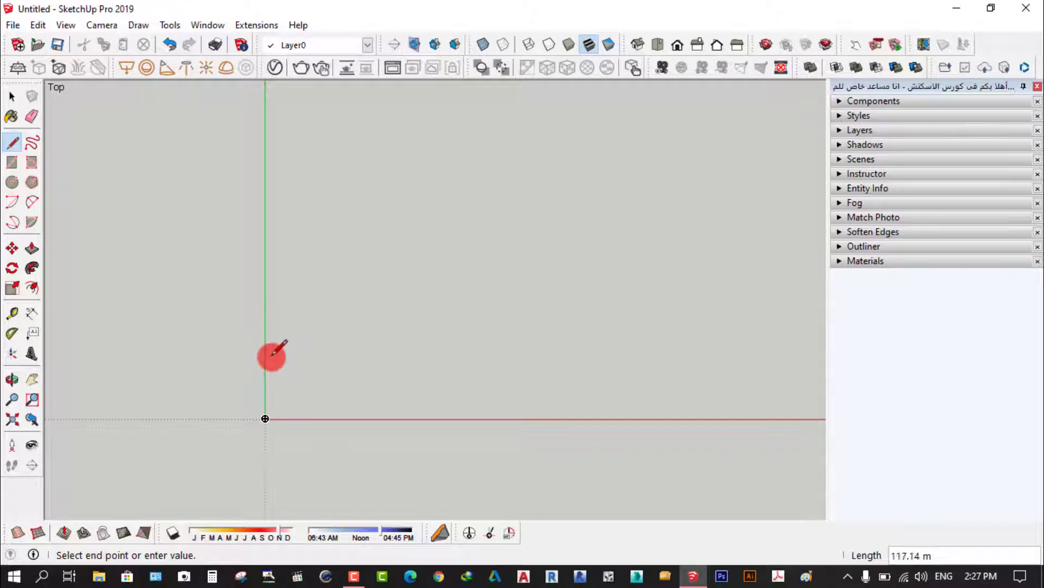
text(30)
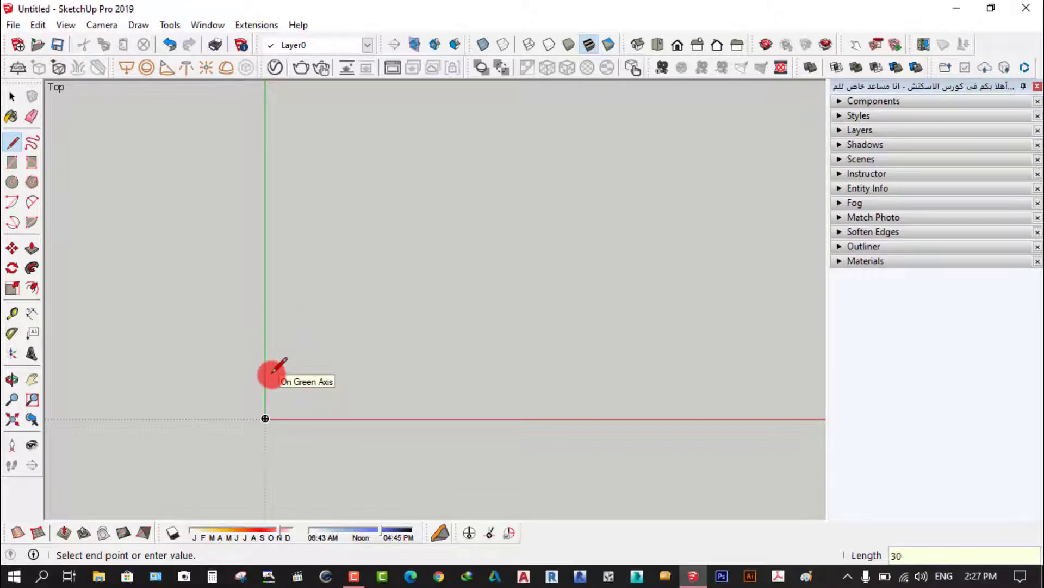
key(Return)
scroll(277, 349, up, 2)
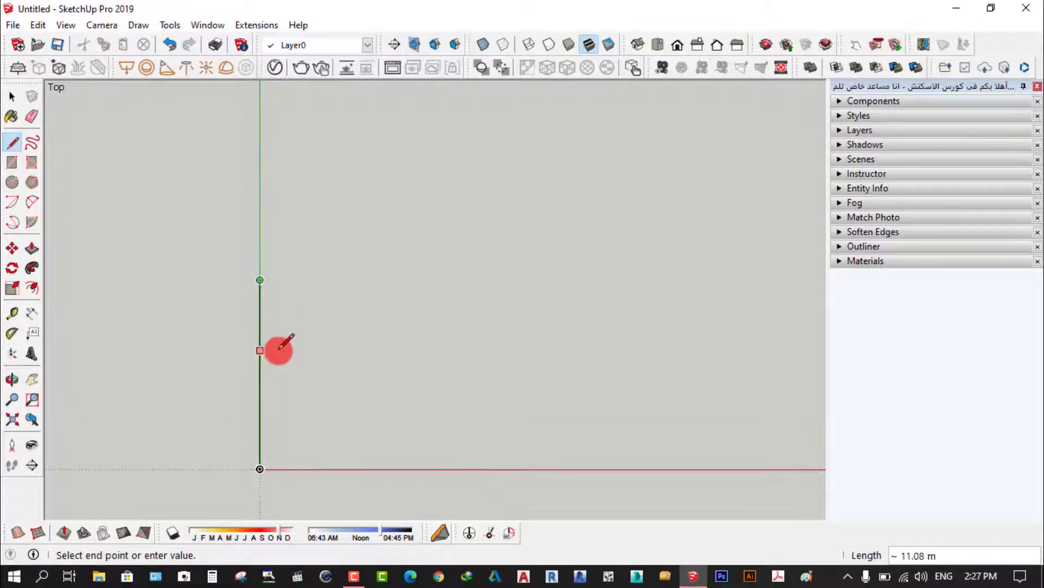
scroll(278, 348, up, 1)
scroll(286, 250, down, 1)
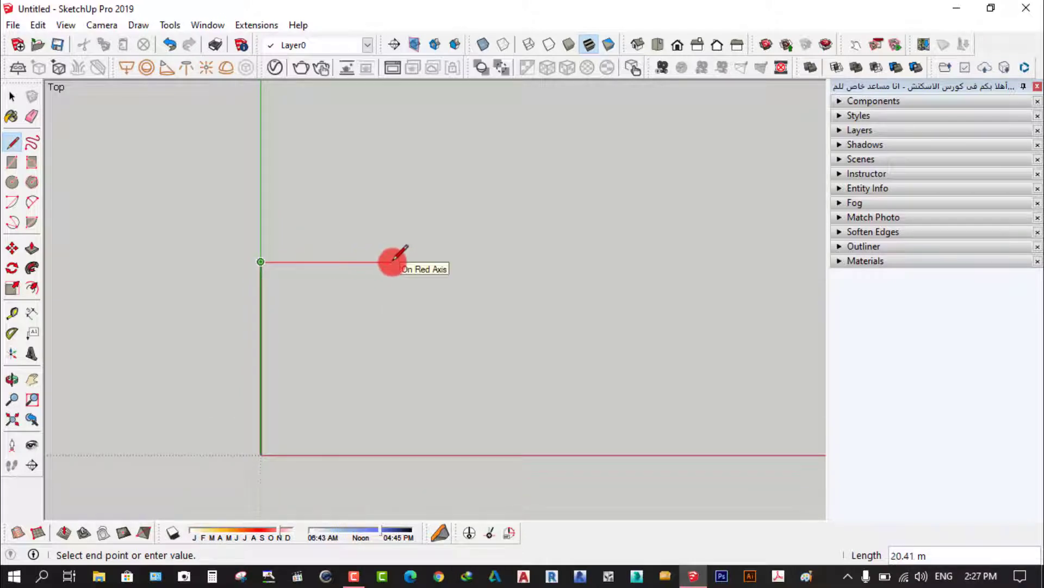
text(25)
key(Return)
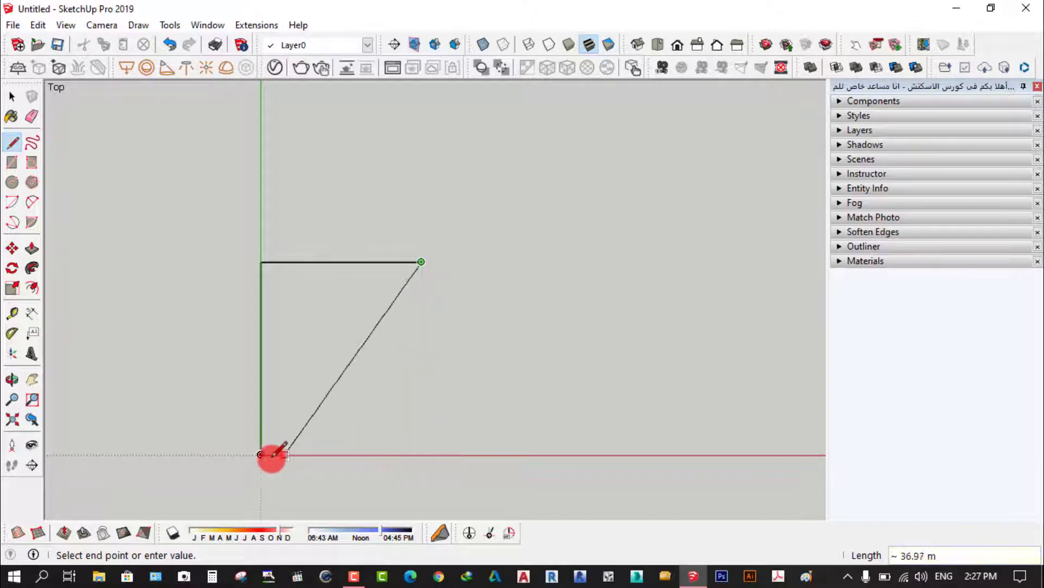
click(421, 455)
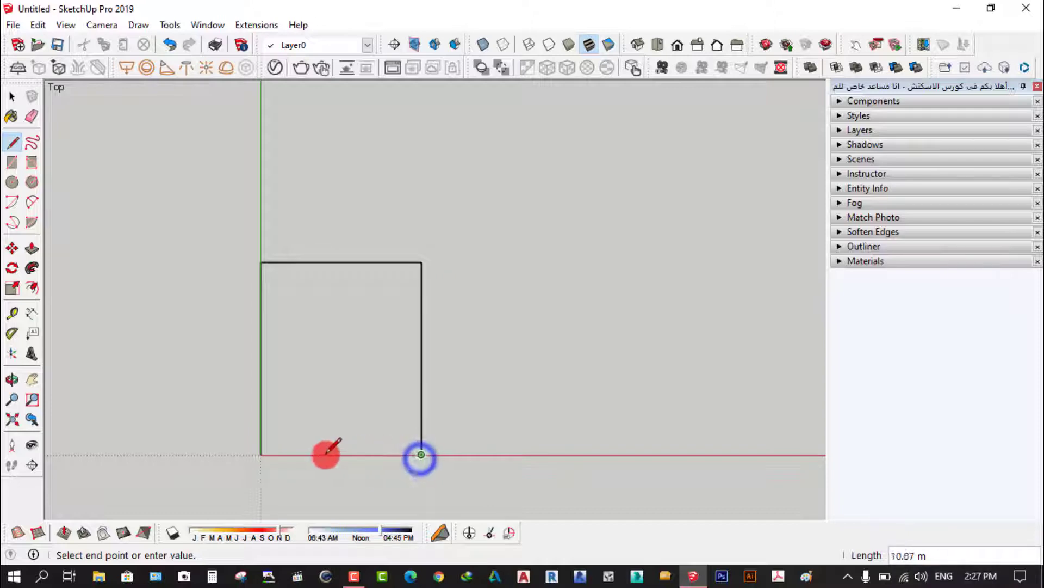
click(261, 454)
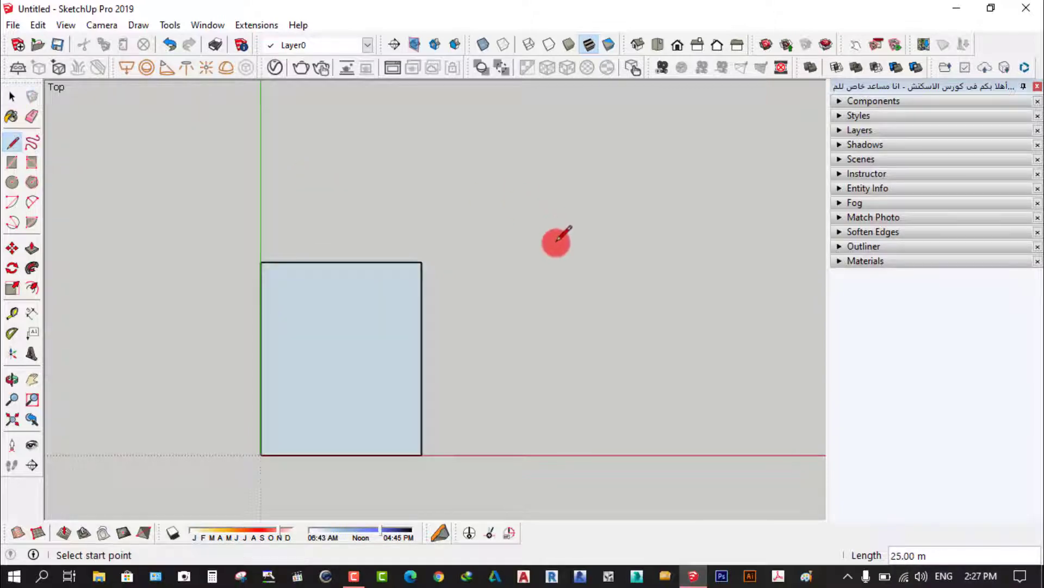
click(12, 99)
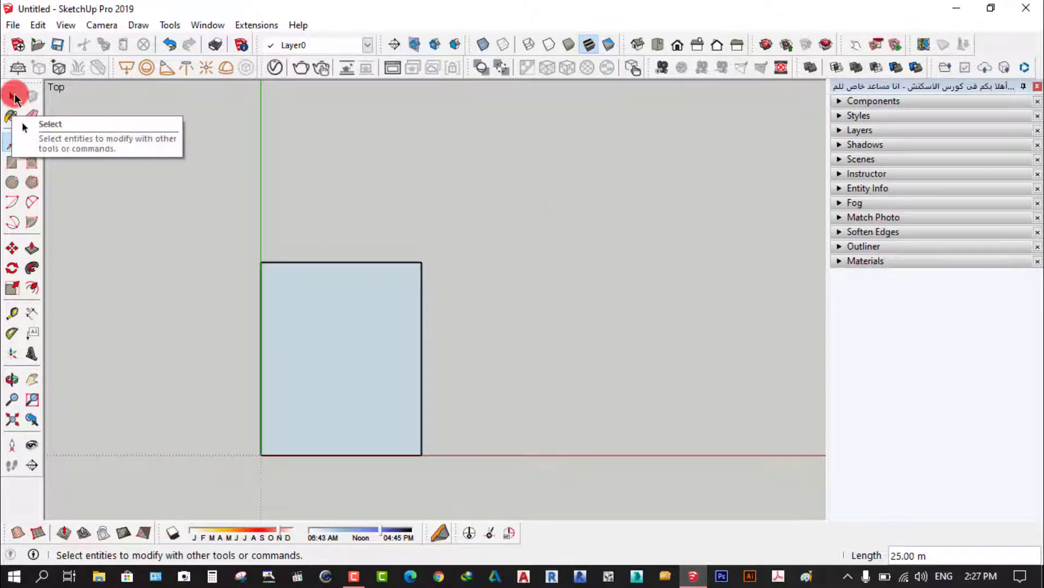
Step: Orbit into a 3D view and switch the camera back to perspective
scroll(561, 333, down, 2)
middle_drag(488, 369, 350, 158)
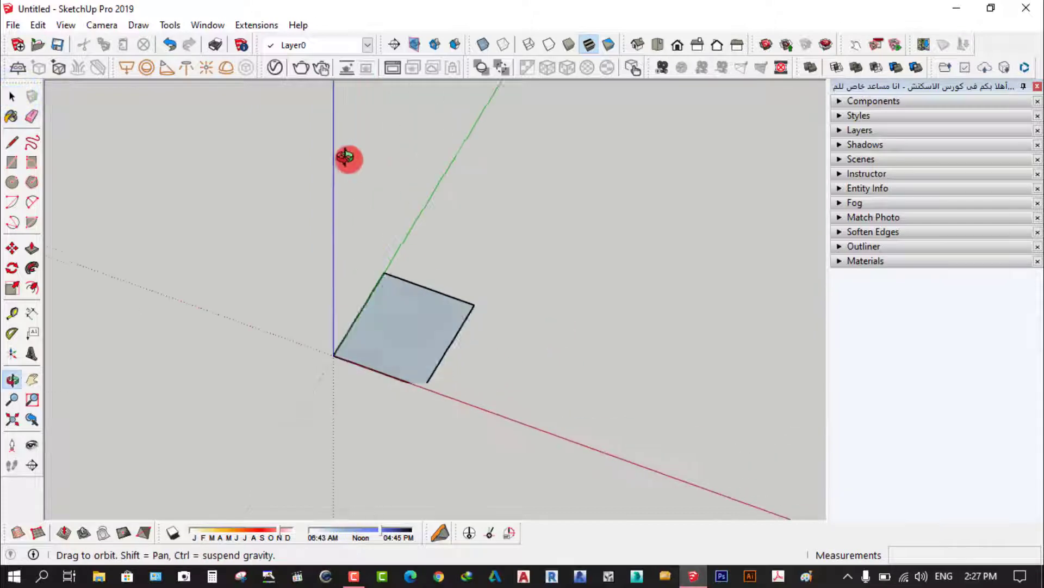
scroll(362, 310, up, 2)
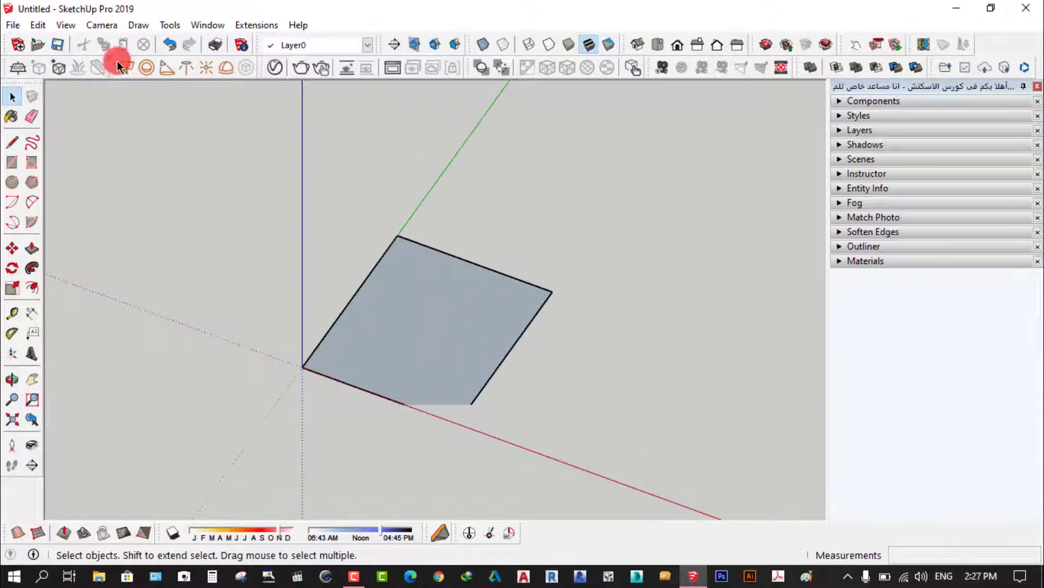
click(102, 25)
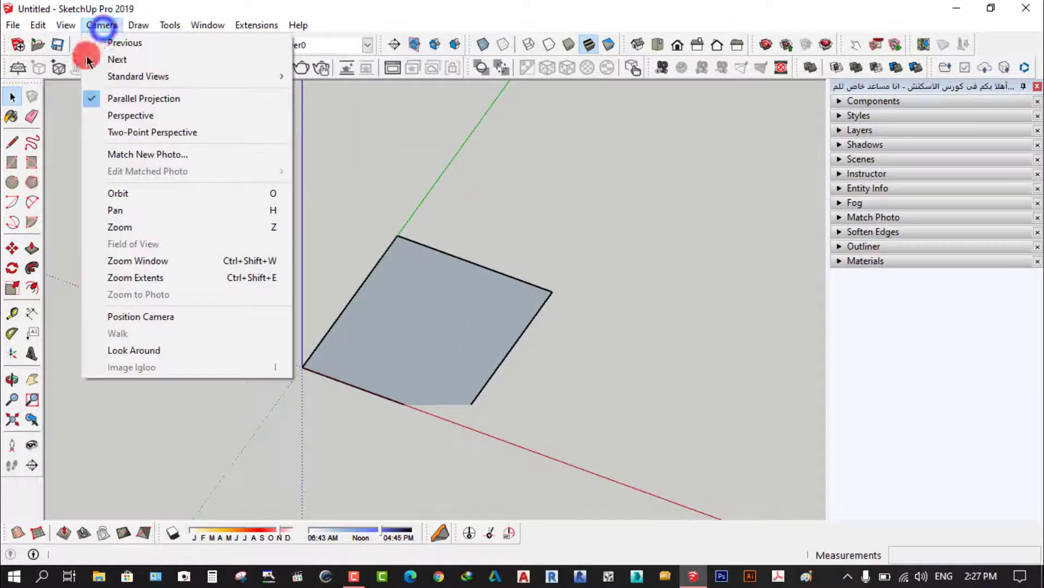
click(120, 115)
scroll(496, 286, down, 3)
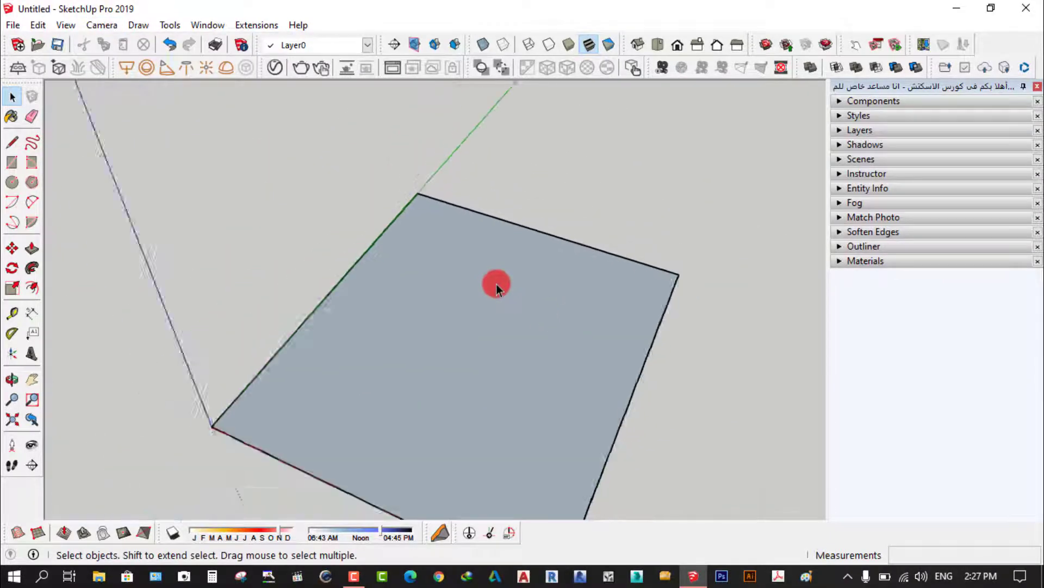
scroll(495, 284, down, 2)
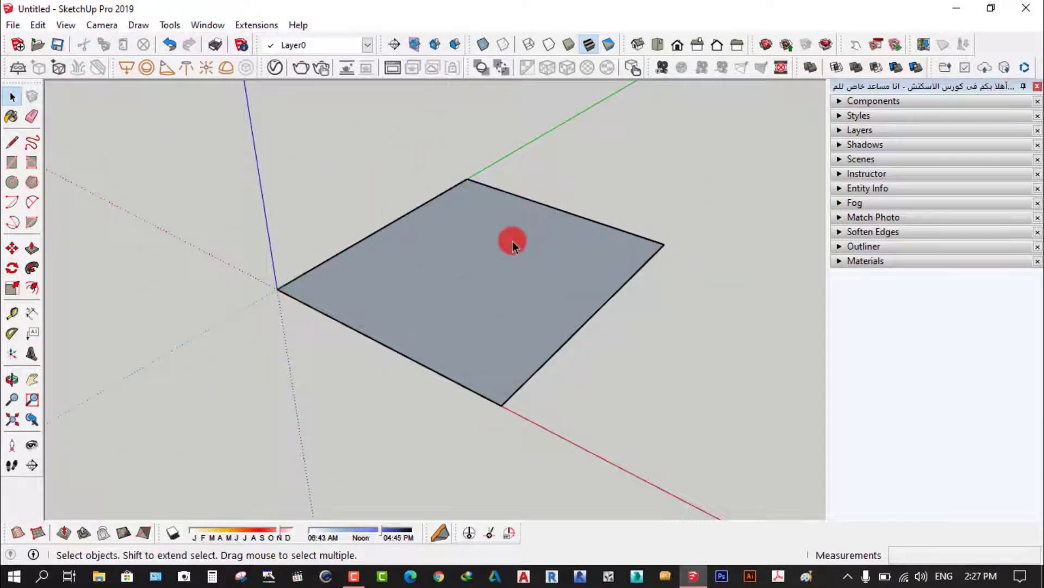
Step: Reverse the rectangle's face so its white front side faces up
click(476, 274)
click(662, 369)
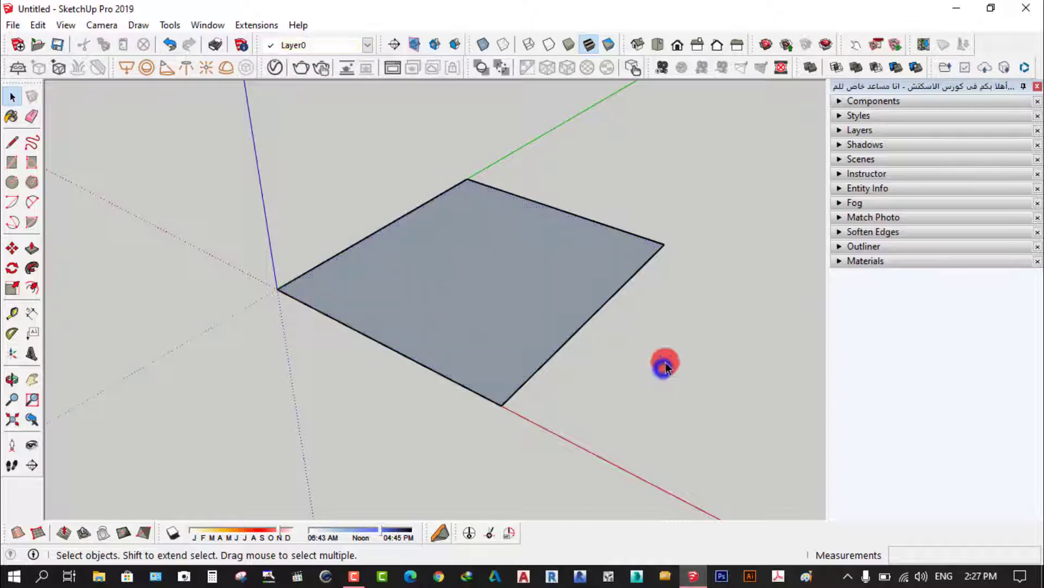
click(502, 275)
click(645, 362)
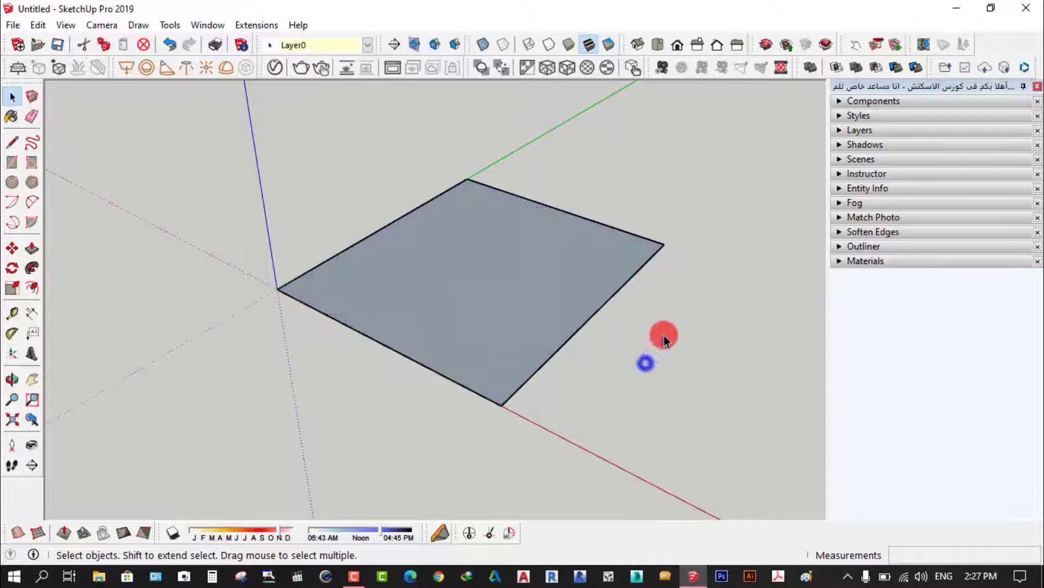
click(457, 280)
right_click(485, 271)
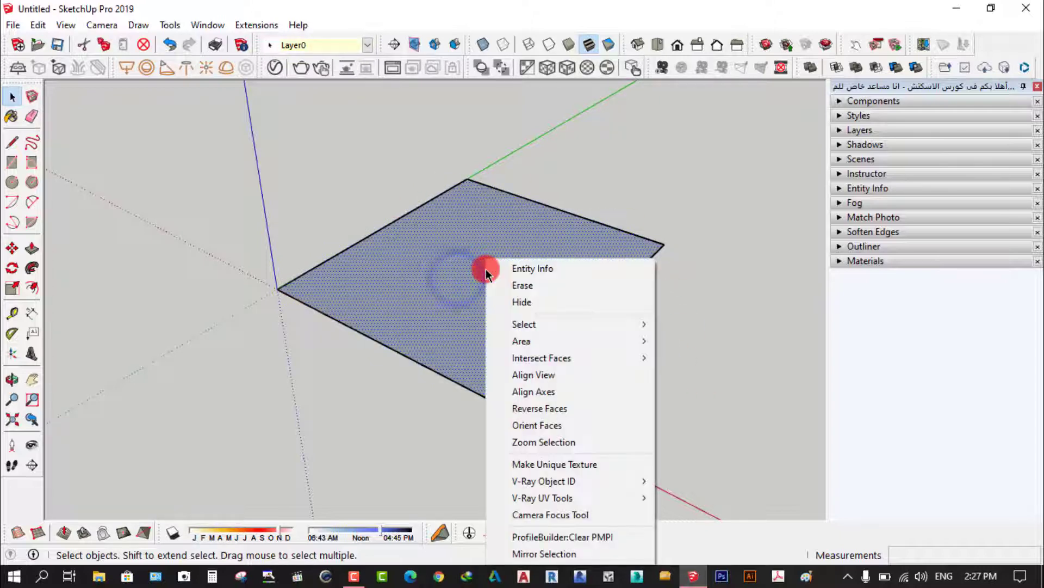
click(547, 408)
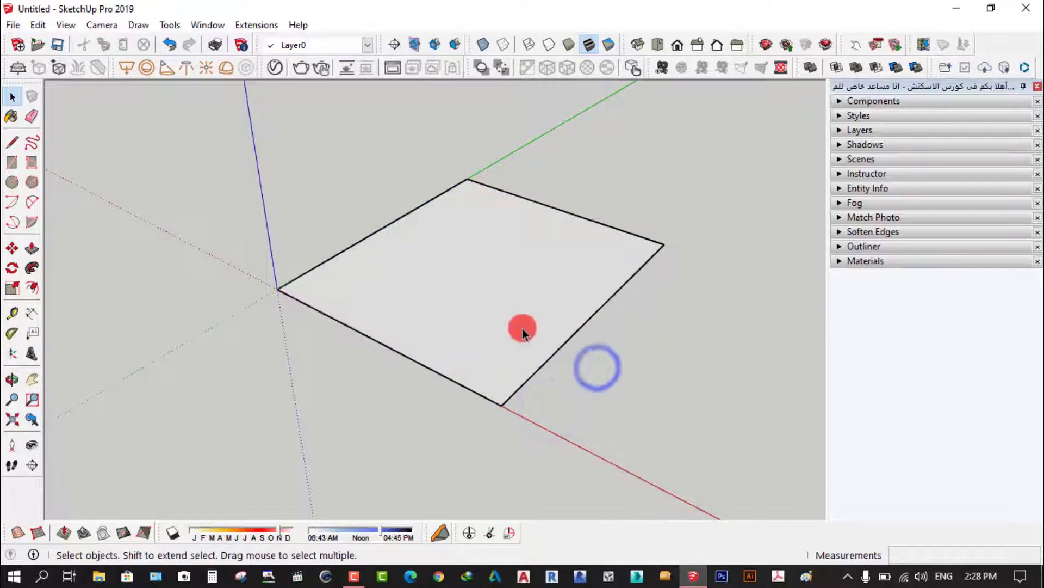
scroll(522, 330, down, 2)
mouse_move(475, 393)
middle_down()
mouse_move(460, 117)
mouse_move(490, 41)
mouse_move(451, 257)
mouse_move(436, 453)
middle_up()
scroll(501, 259, up, 3)
scroll(477, 320, down, 2)
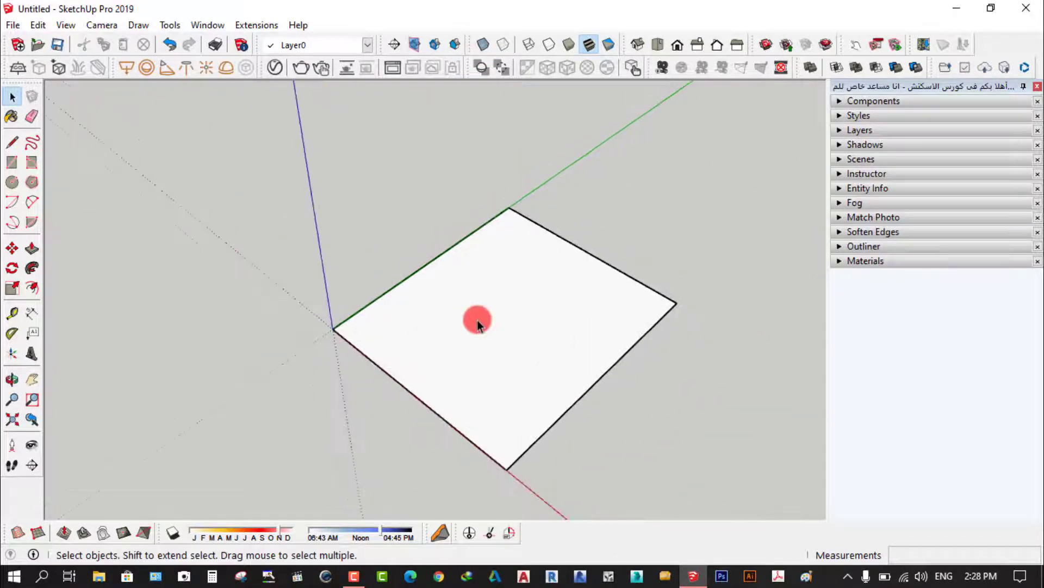
Step: From the Top view, dimension the plot's top edge at 25.00 m
click(658, 45)
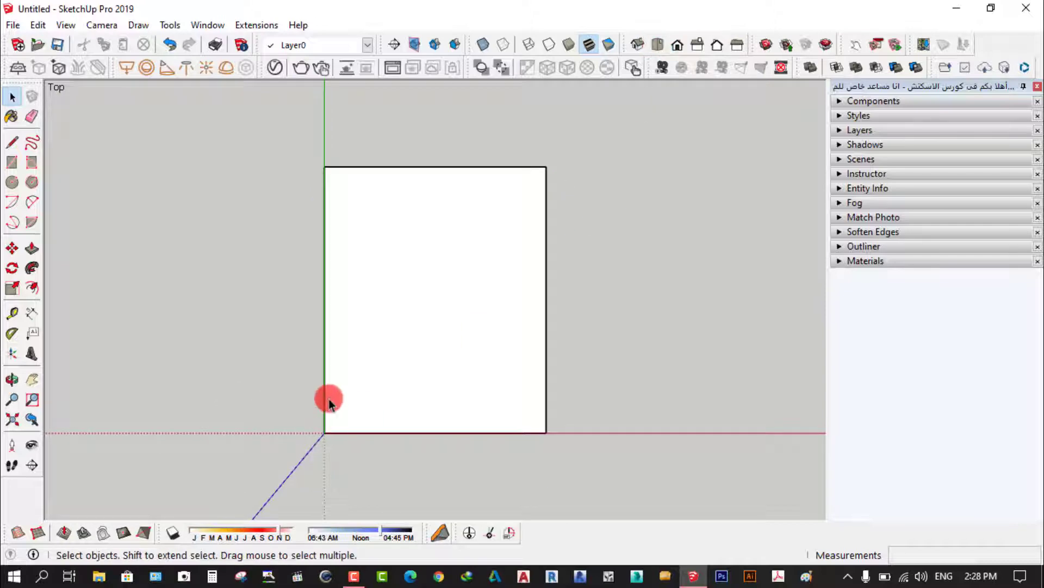
click(31, 314)
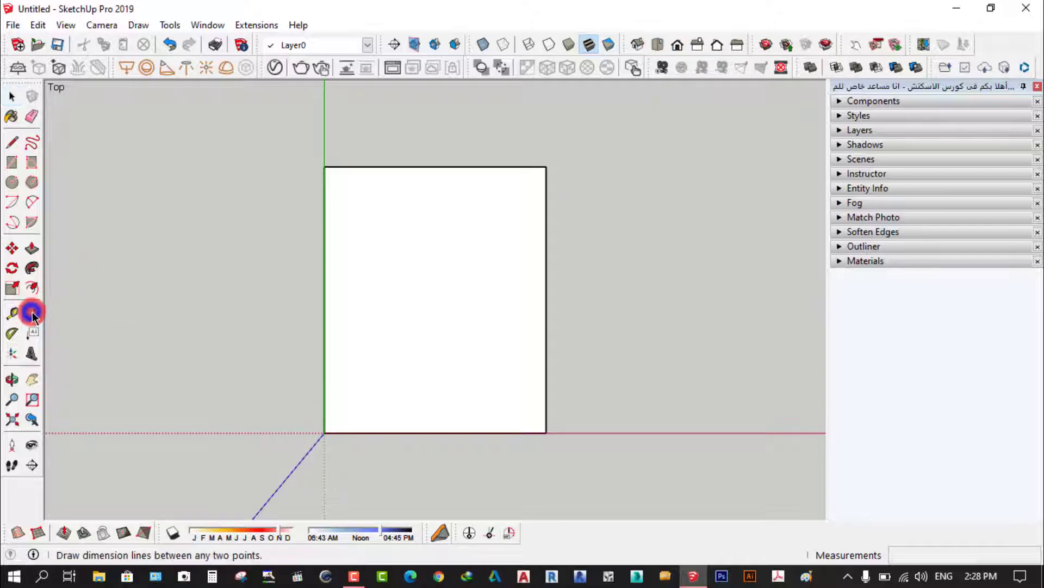
scroll(390, 161, up, 1)
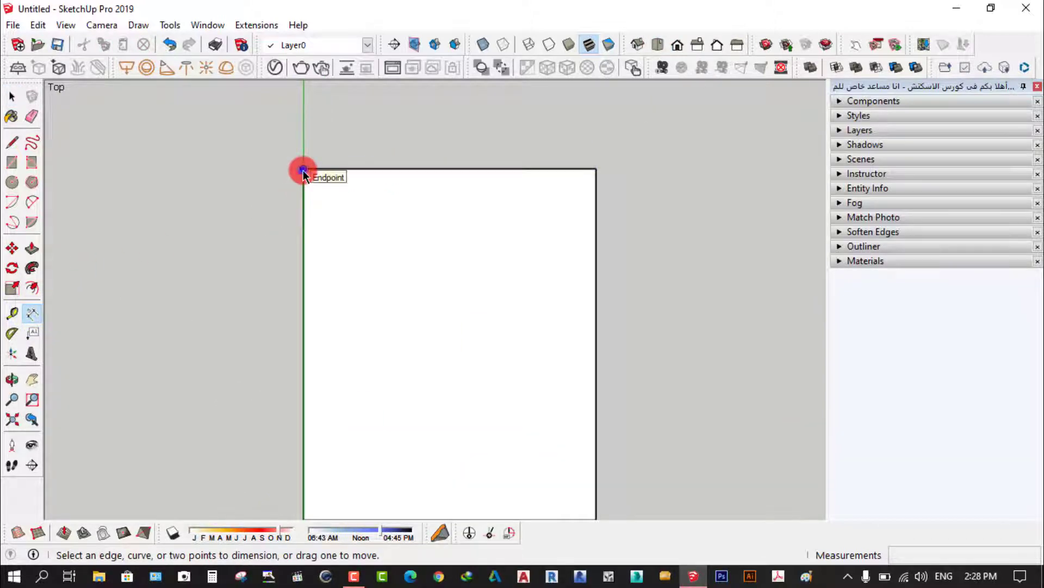
click(303, 168)
click(595, 167)
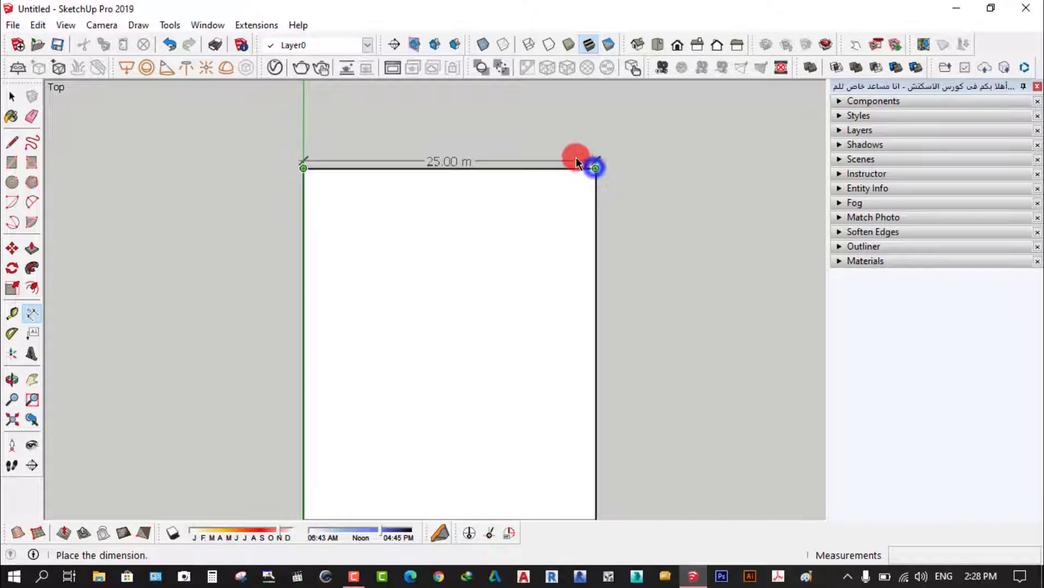
click(569, 150)
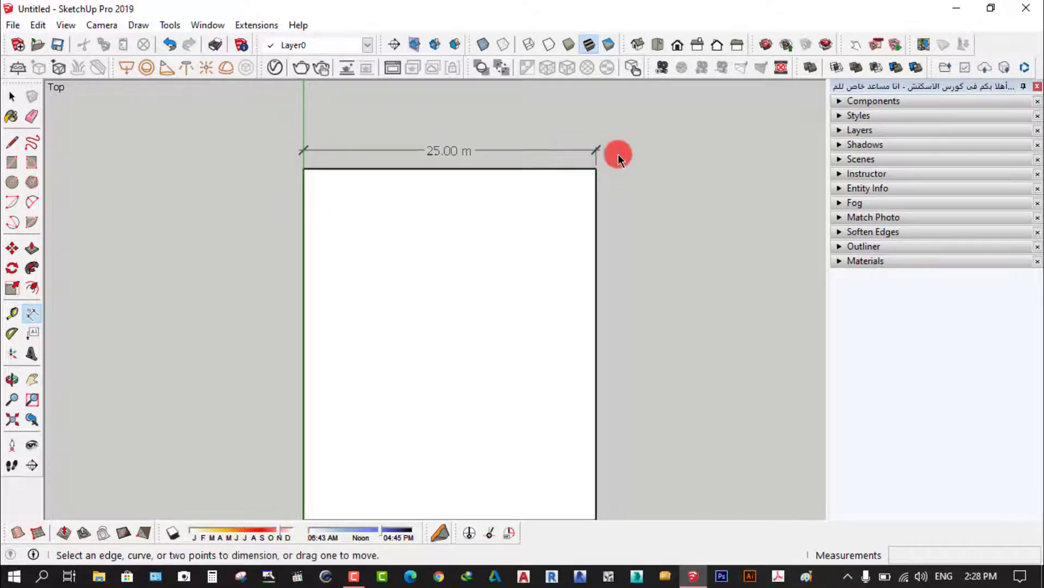
scroll(619, 152, down, 1)
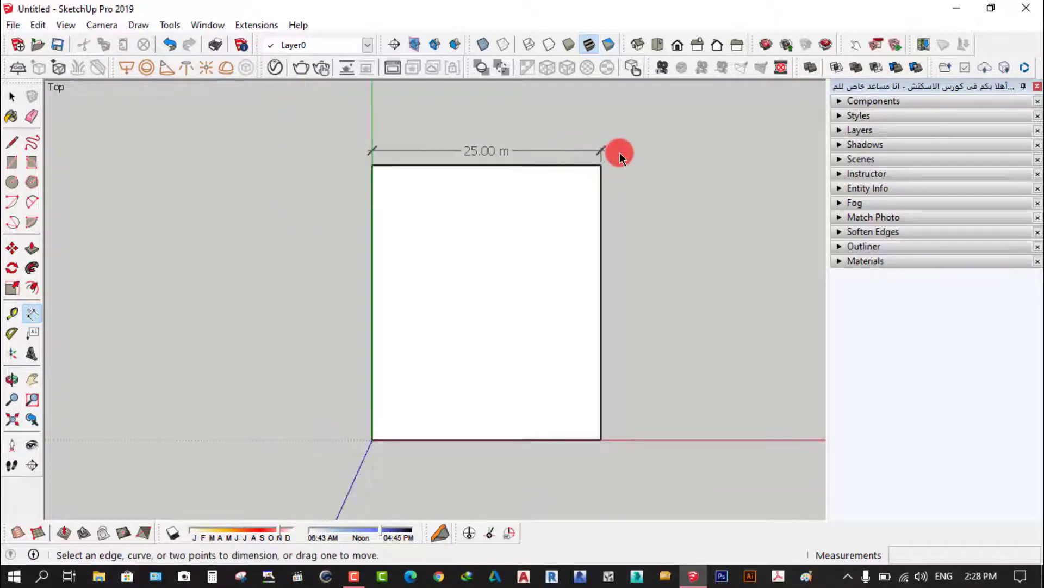
Step: Add a 30.00 m dimension along the plot's left side
click(373, 439)
click(368, 168)
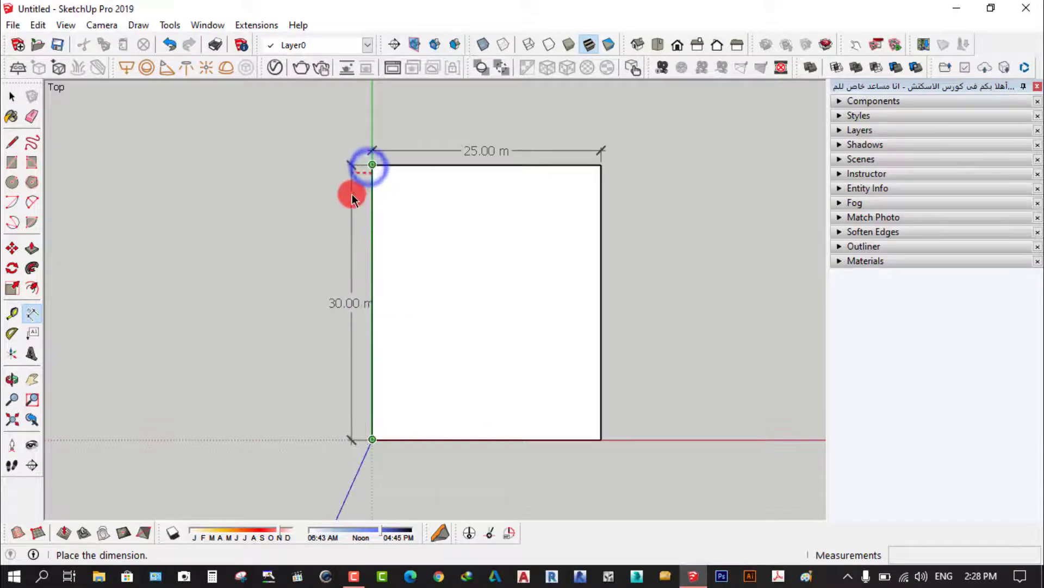
click(348, 310)
scroll(354, 310, up, 2)
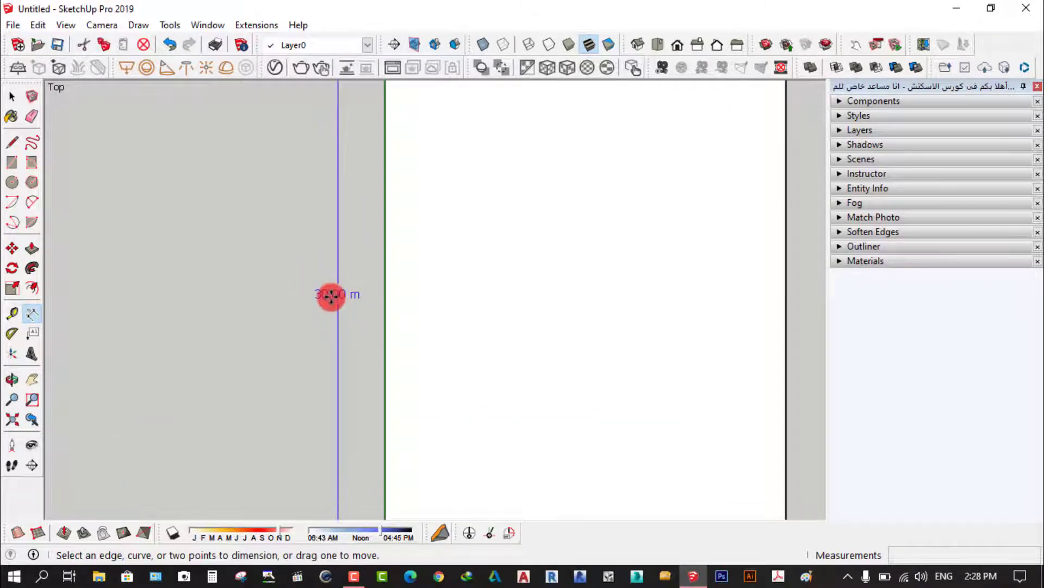
click(307, 354)
scroll(312, 322, down, 2)
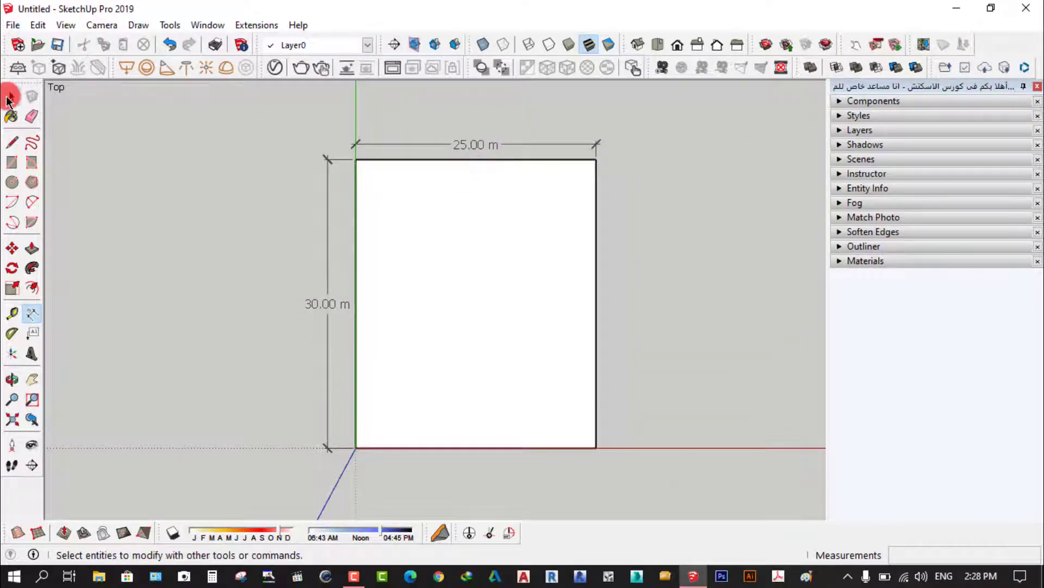
click(12, 96)
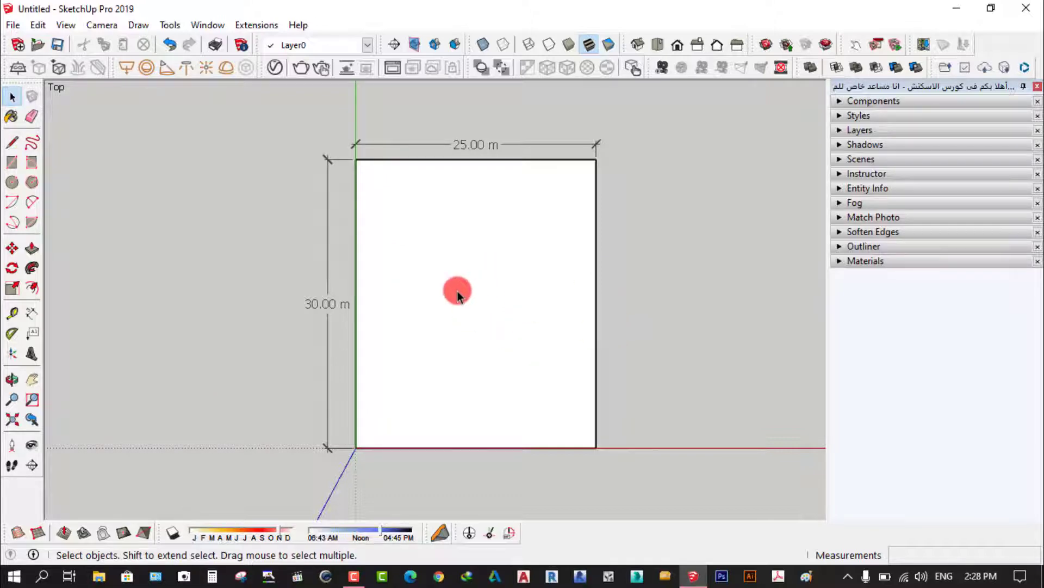
scroll(359, 316, up, 2)
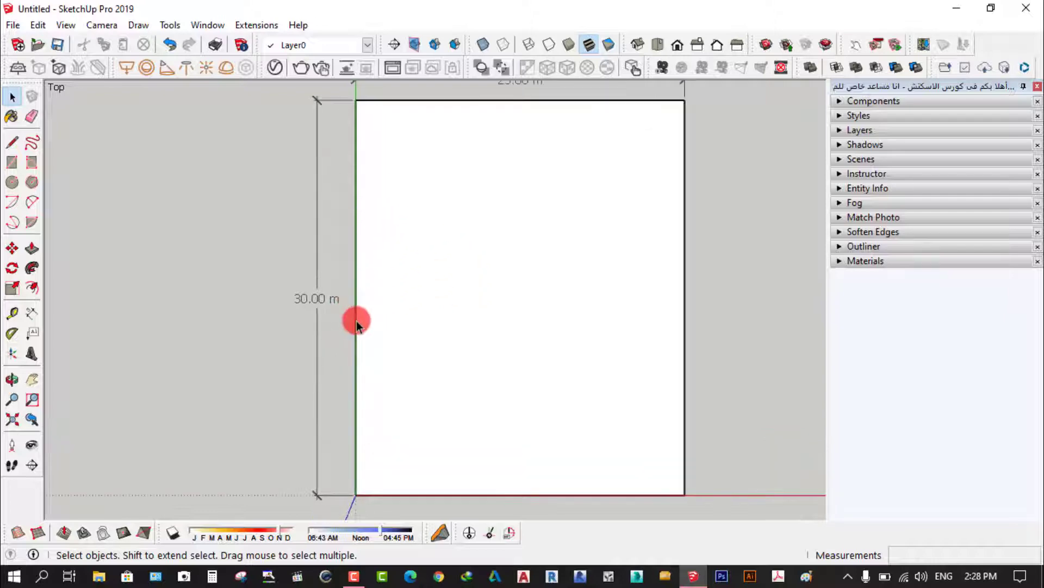
scroll(357, 321, down, 2)
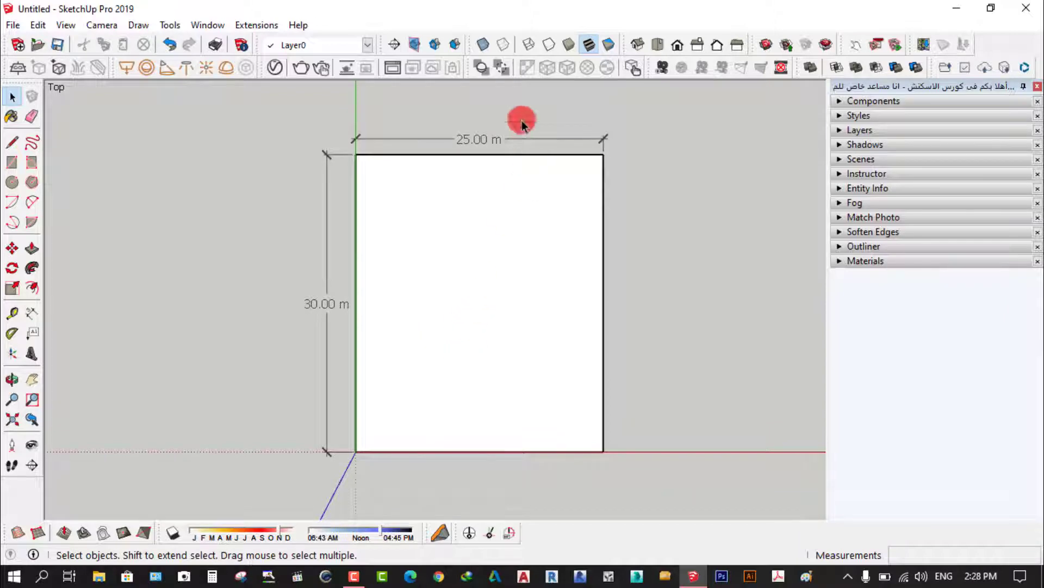
click(355, 230)
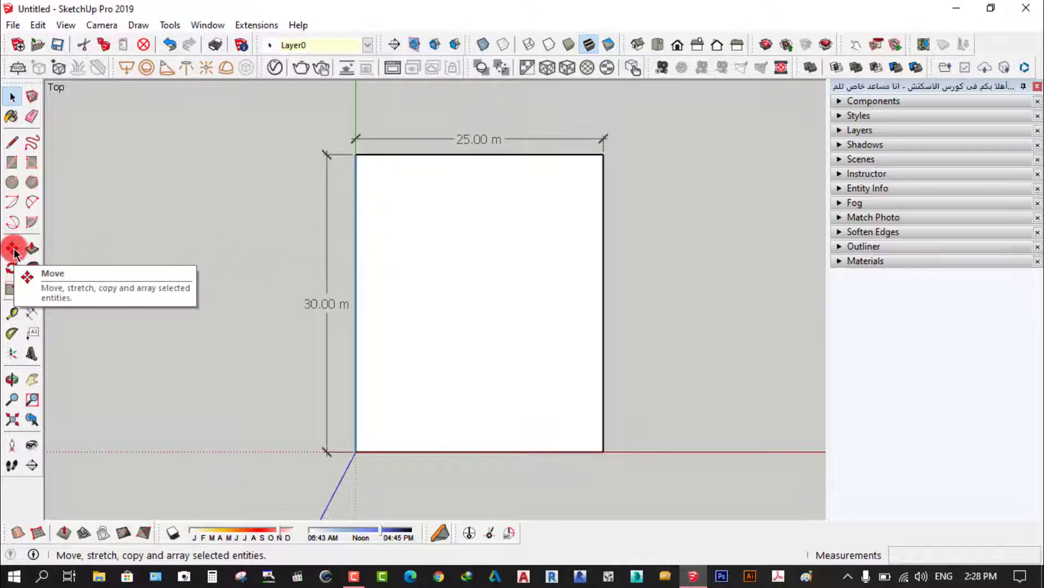
click(225, 276)
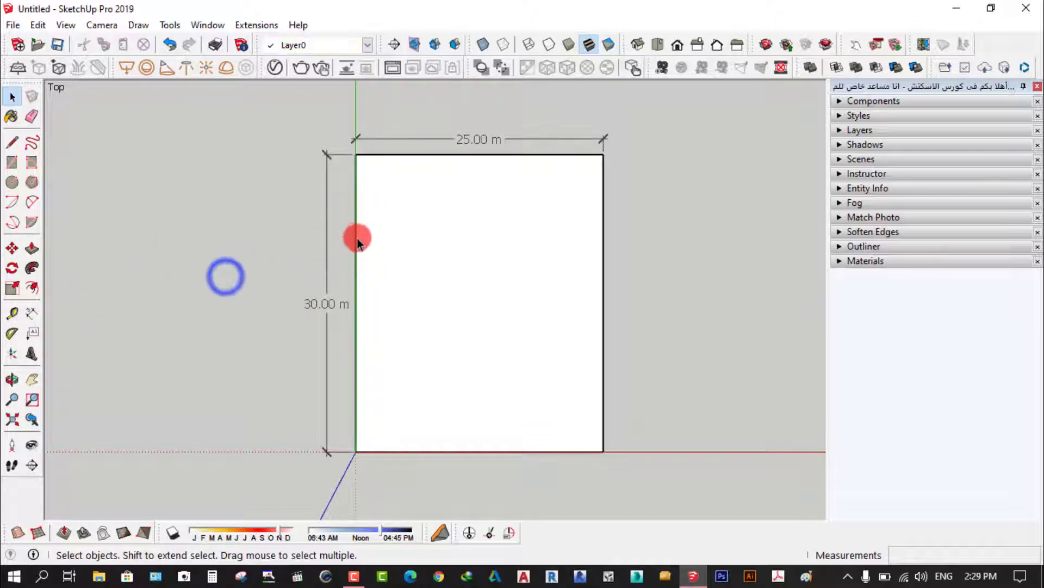
click(603, 262)
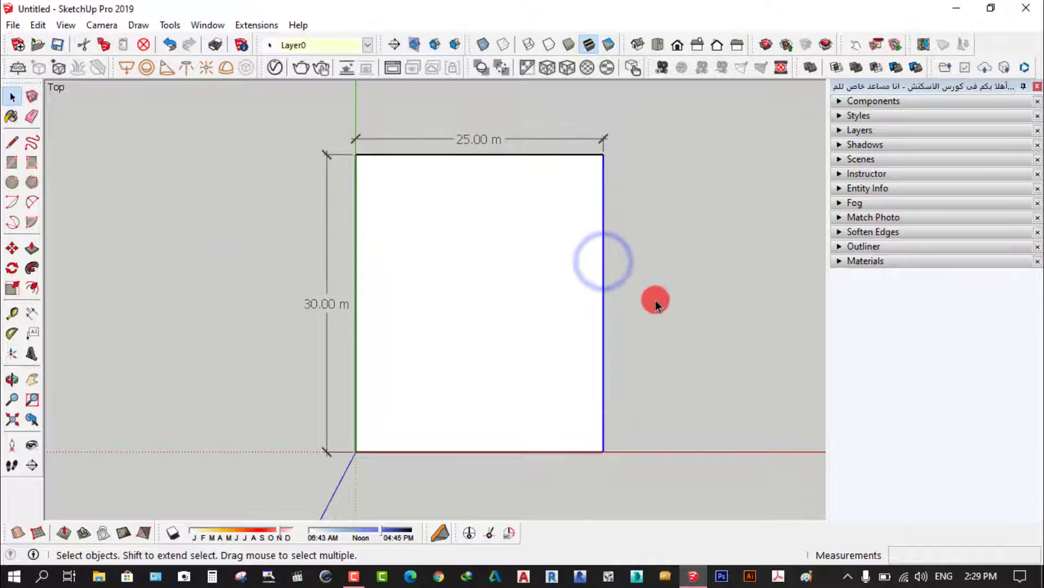
click(10, 247)
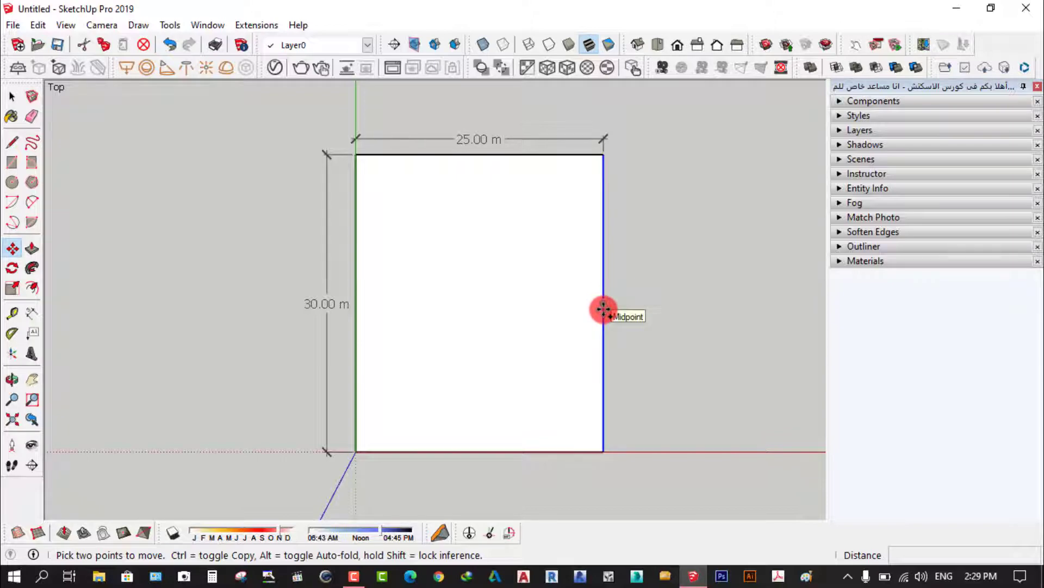
key(ctrl)
click(604, 309)
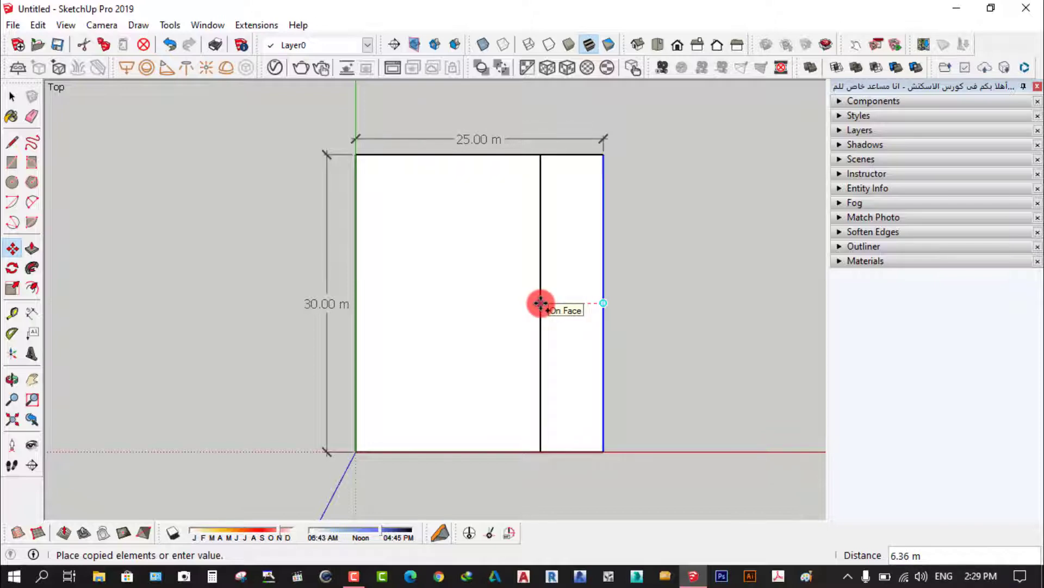
key(Return)
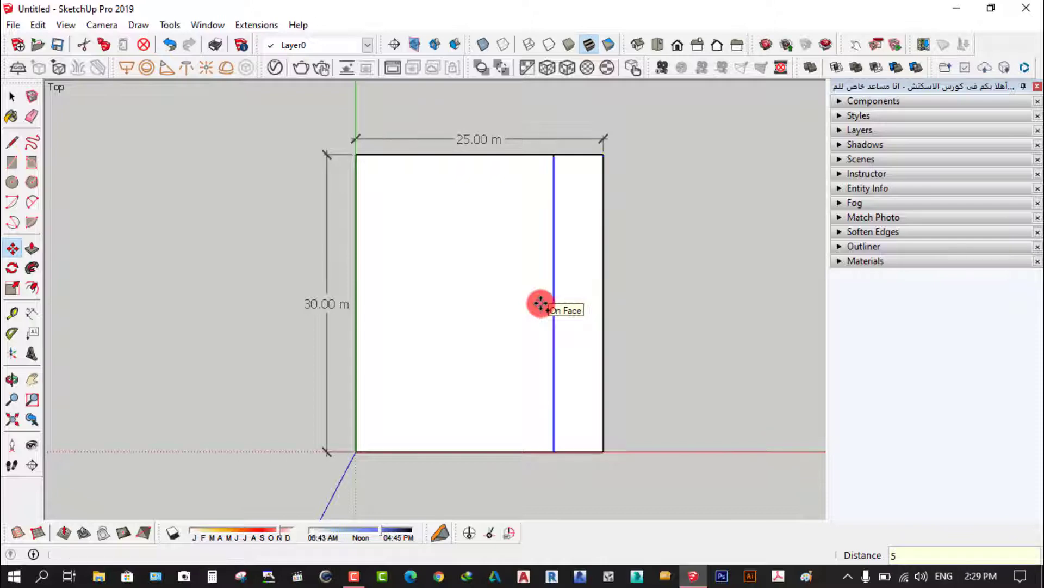
scroll(565, 287, up, 2)
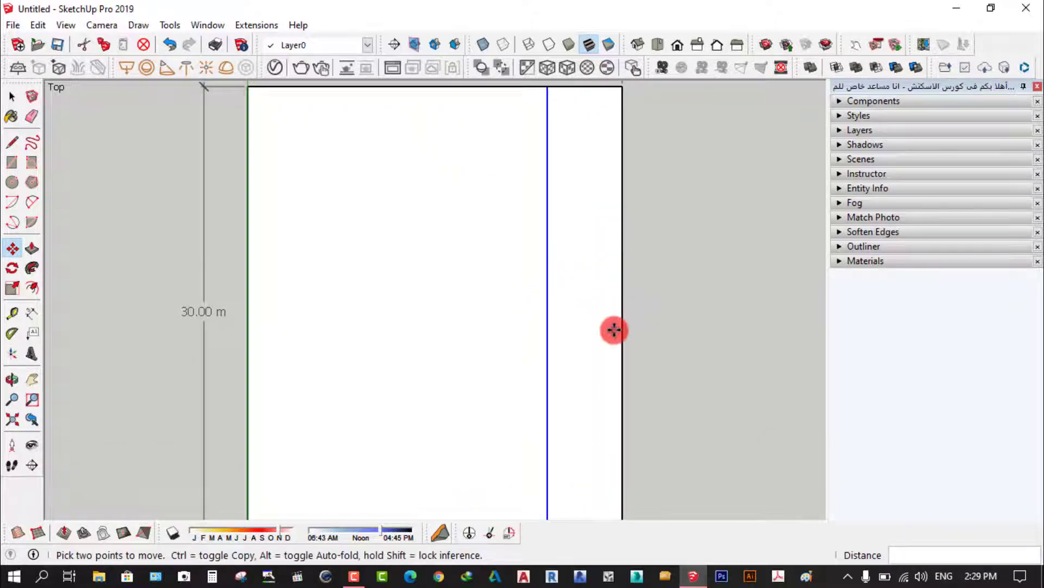
click(31, 316)
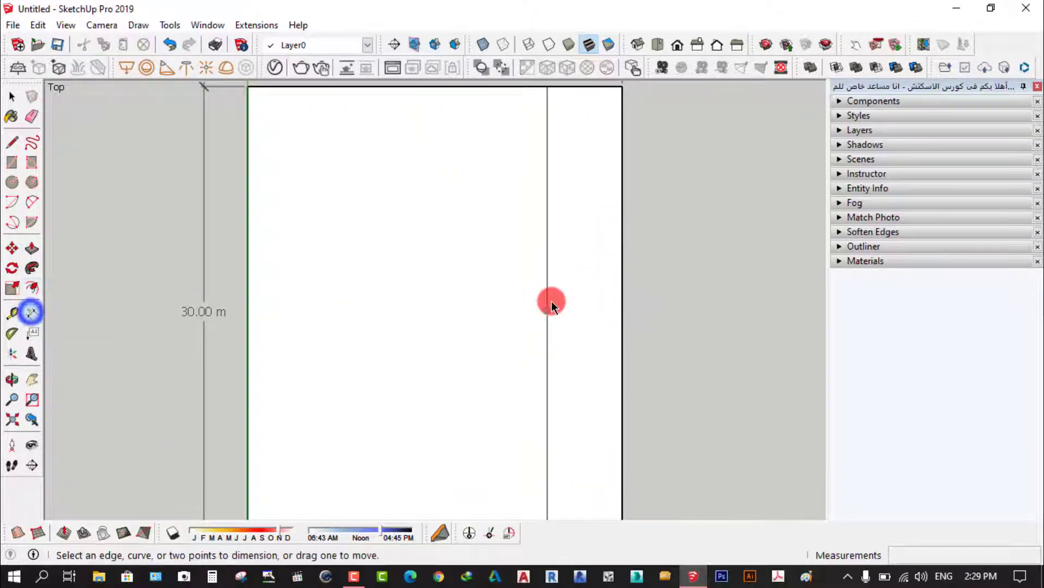
scroll(542, 319, down, 3)
scroll(567, 160, up, 2)
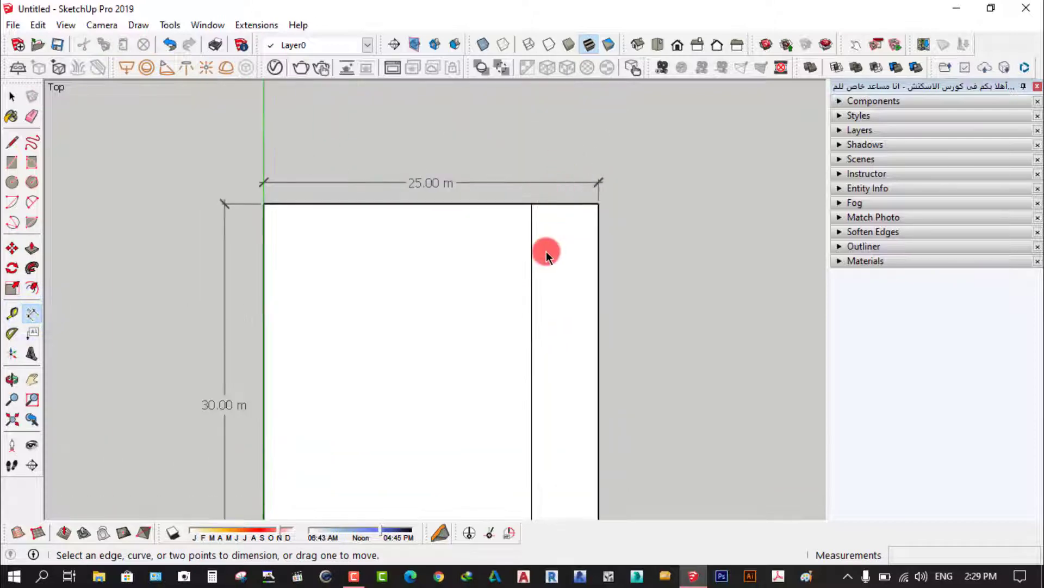
click(531, 204)
click(599, 203)
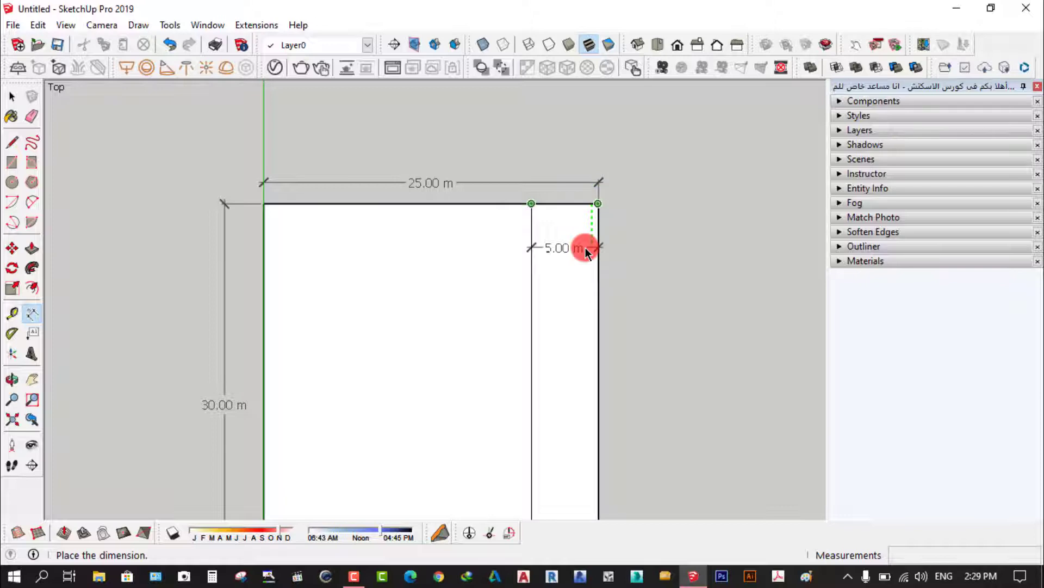
key(Escape)
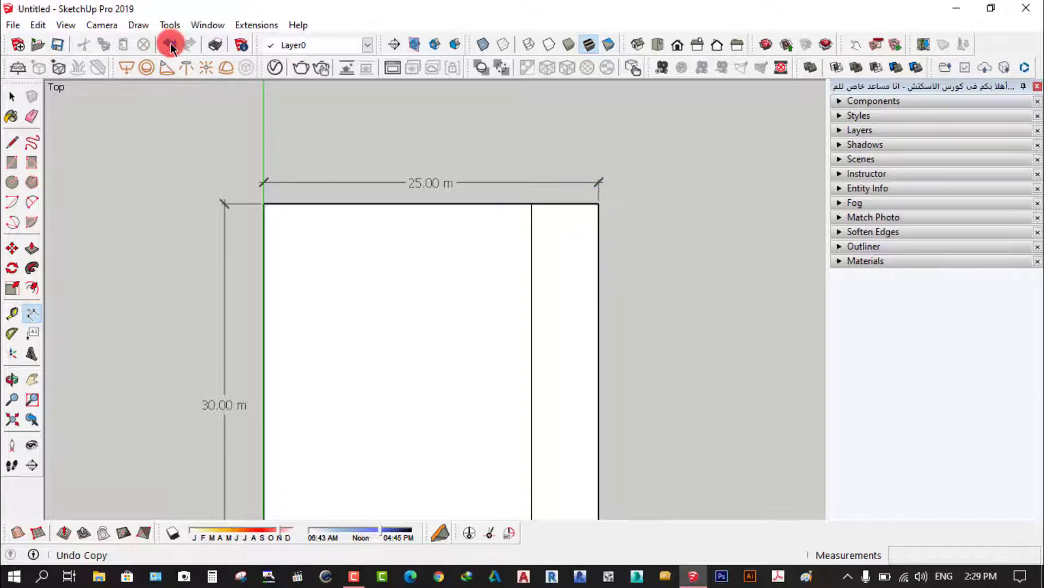
click(169, 44)
scroll(536, 305, down, 2)
scroll(520, 297, down, 2)
scroll(474, 406, up, 2)
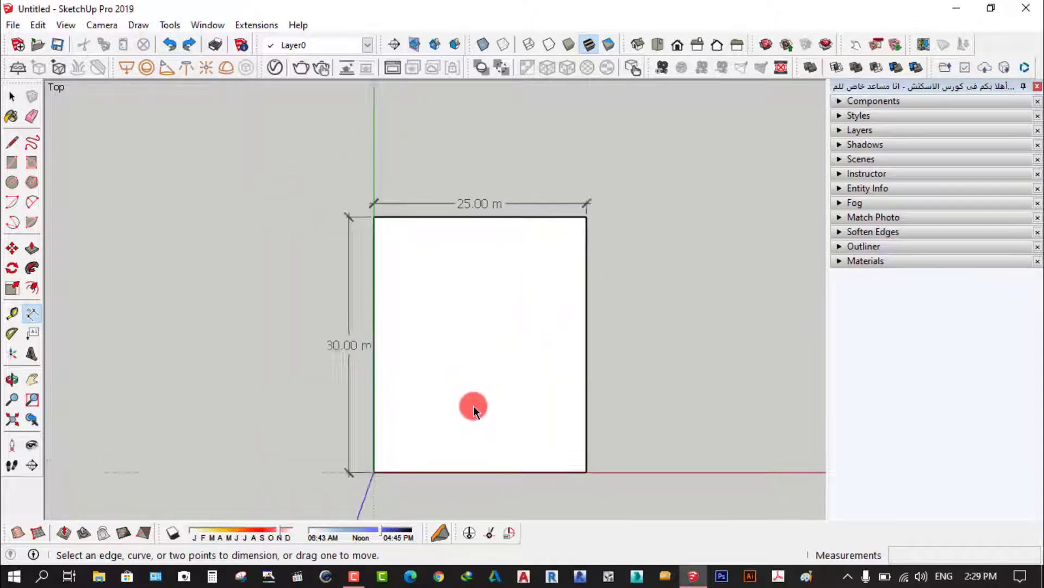
scroll(451, 397, up, 2)
scroll(458, 319, down, 1)
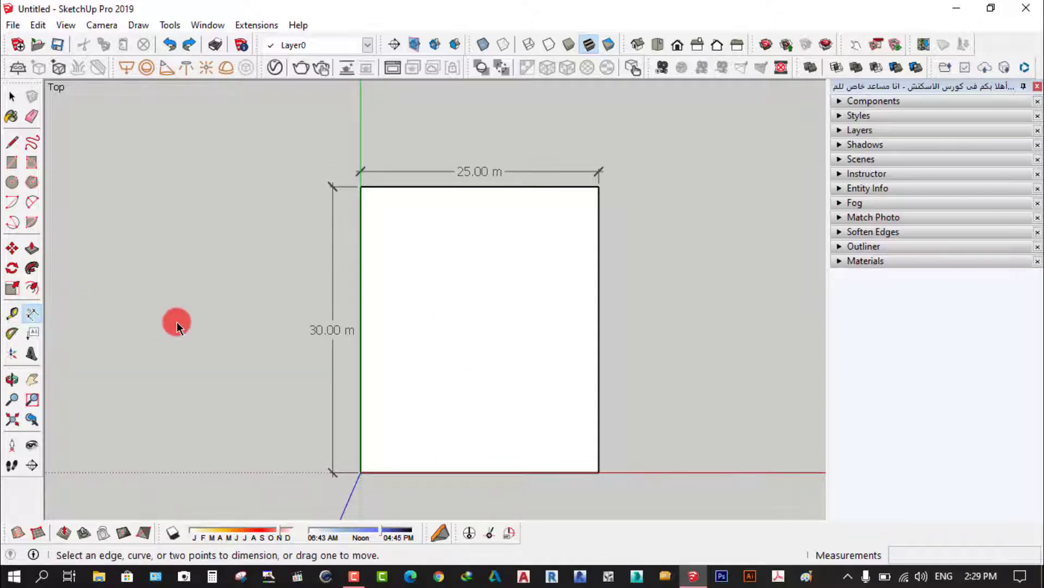
click(12, 314)
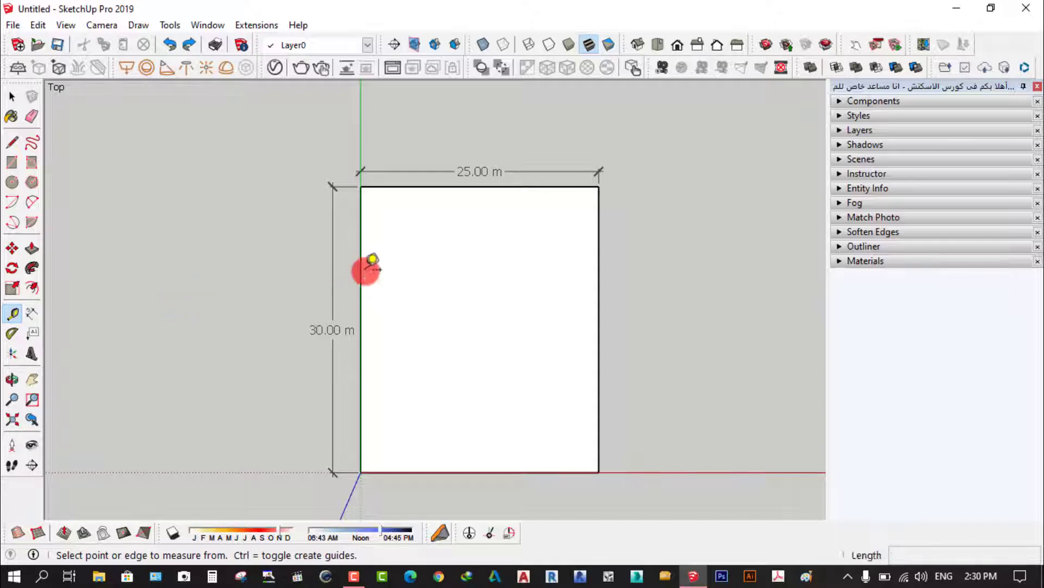
scroll(435, 275, down, 1)
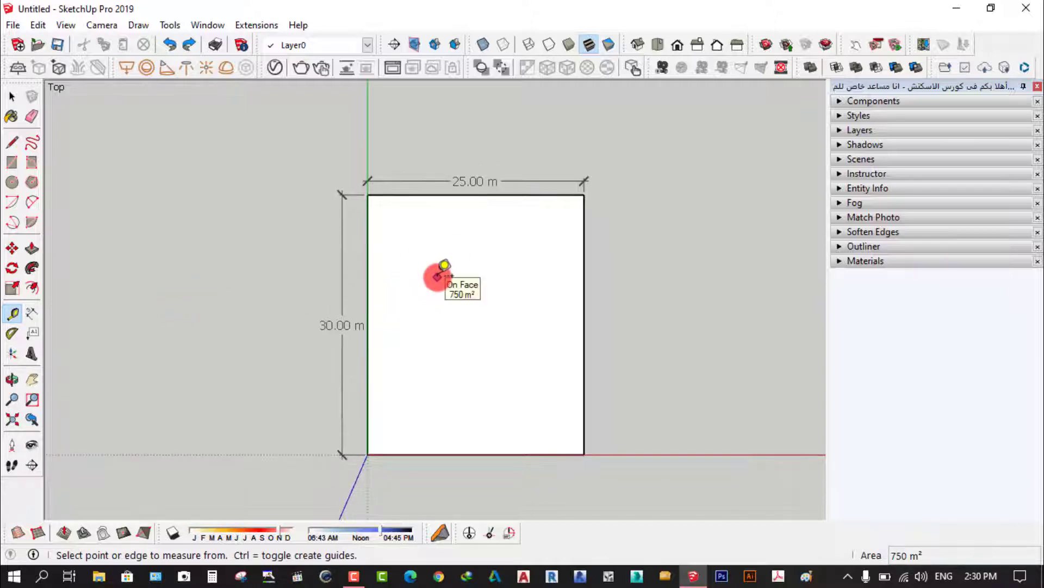
scroll(403, 354, up, 1)
scroll(400, 368, up, 1)
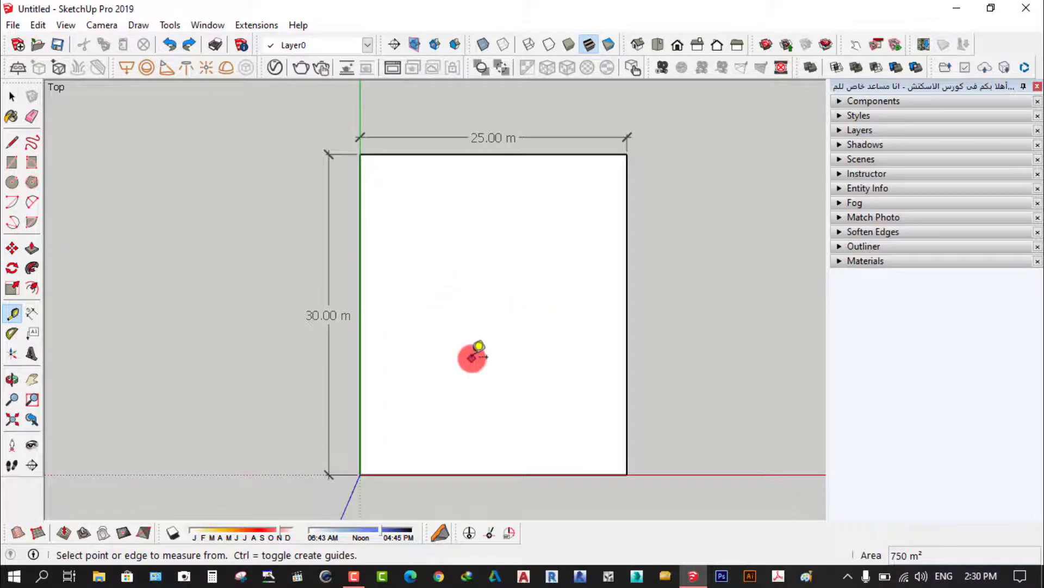
scroll(413, 403, up, 1)
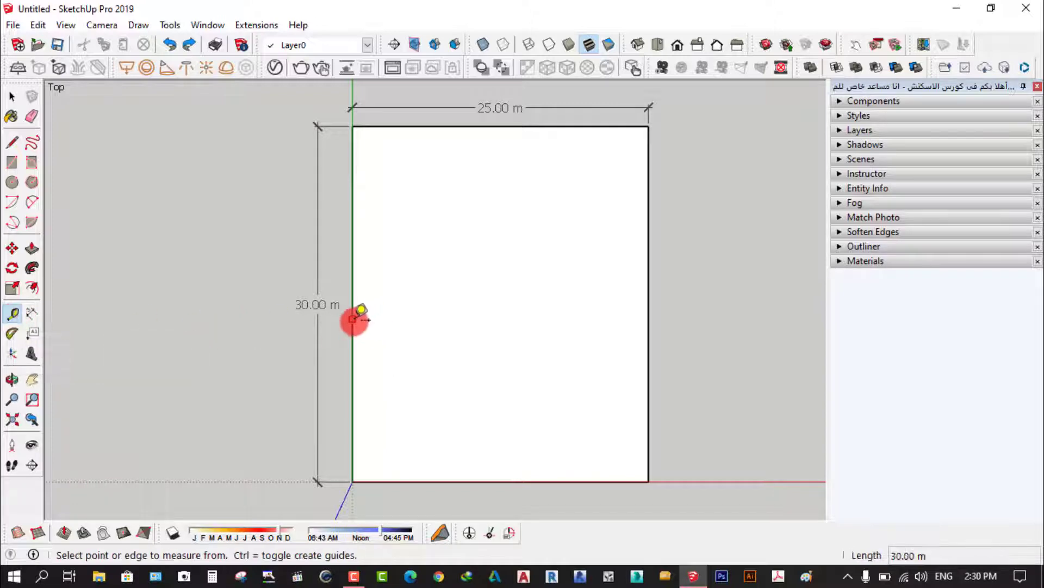
Step: Place guides 5 m inside the left, top and right edges and 7 m above the bottom
mouse_move(352, 322)
mouse_down()
mouse_move(412, 322)
mouse_move(400, 322)
mouse_up()
text(5)
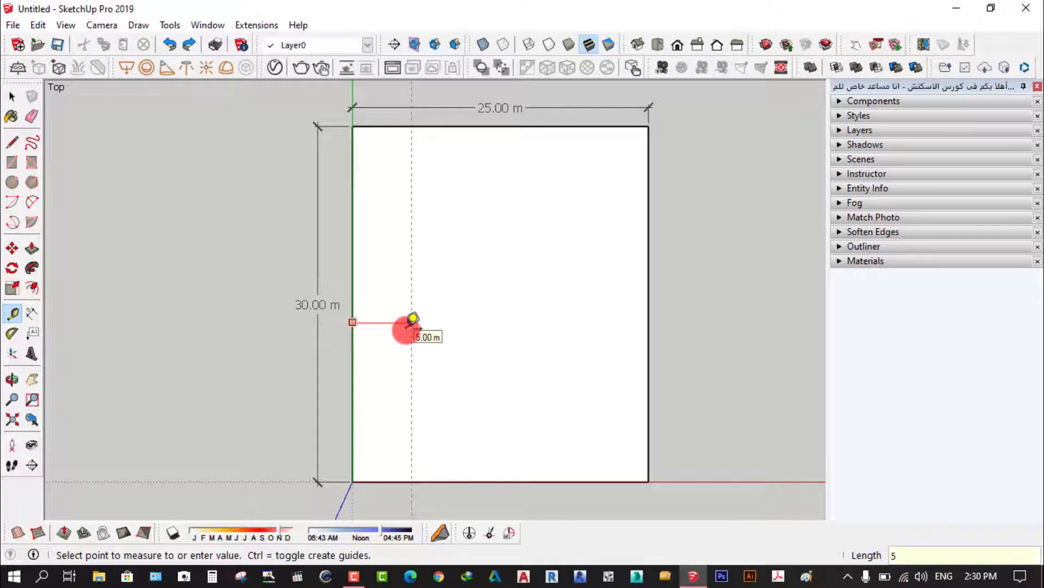
key(Return)
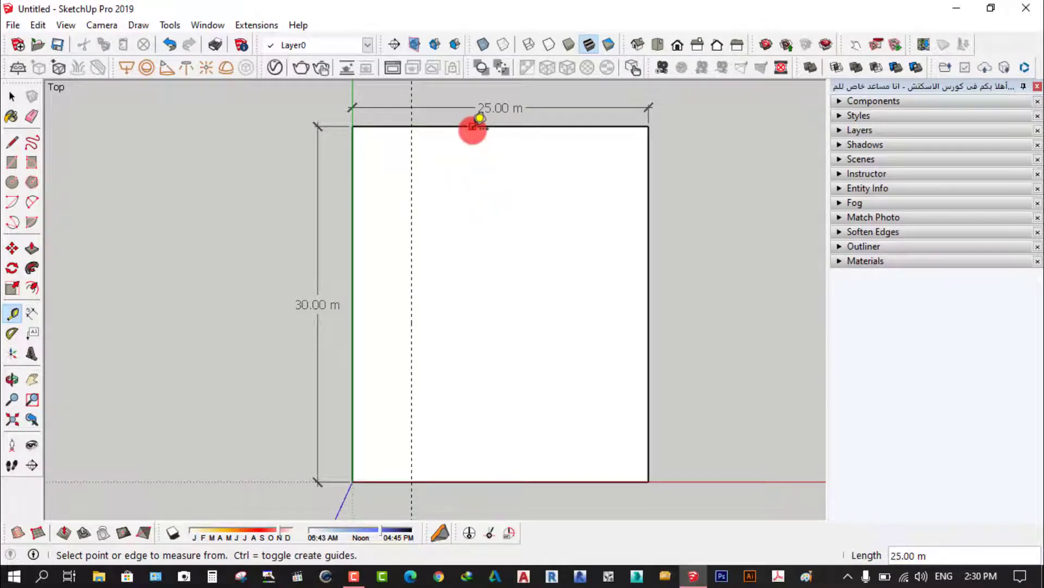
click(473, 126)
text(5)
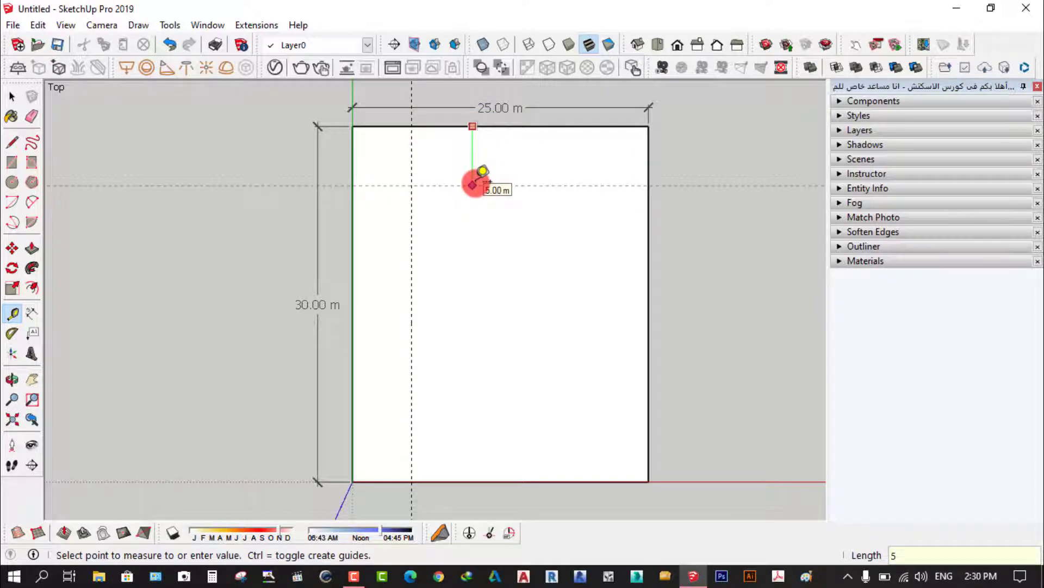
key(Return)
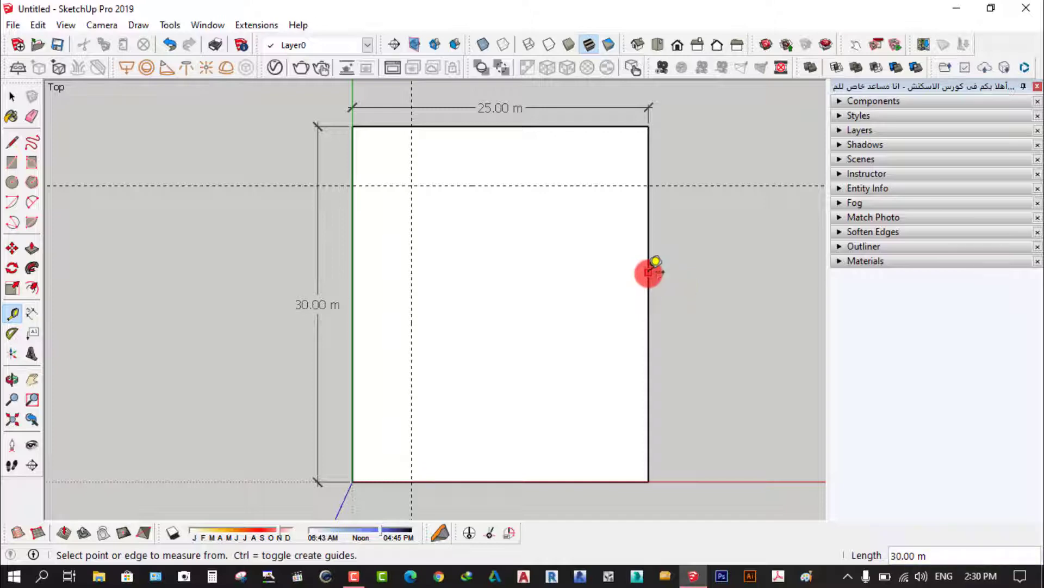
click(649, 271)
text(5)
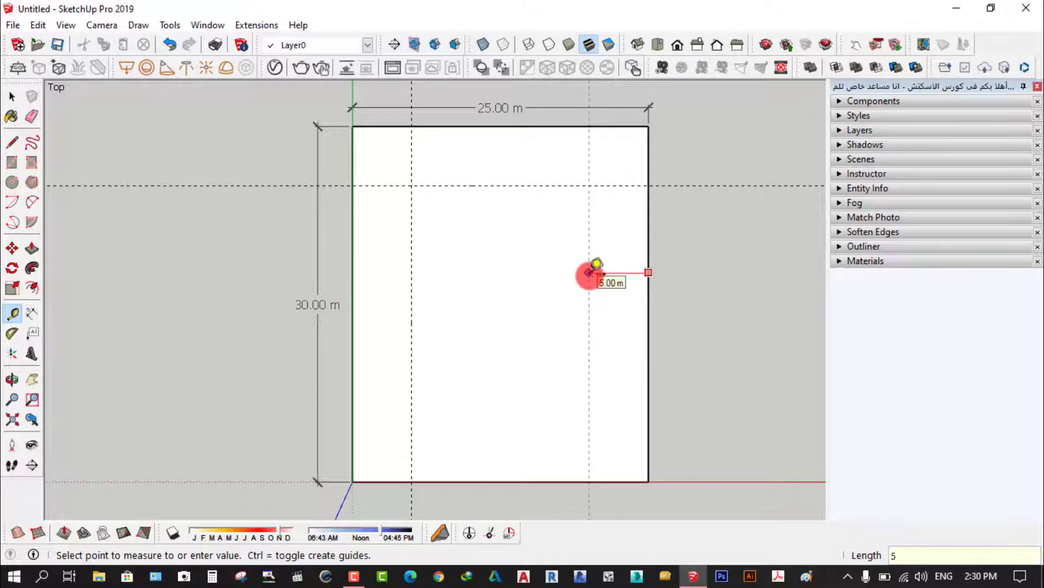
key(Return)
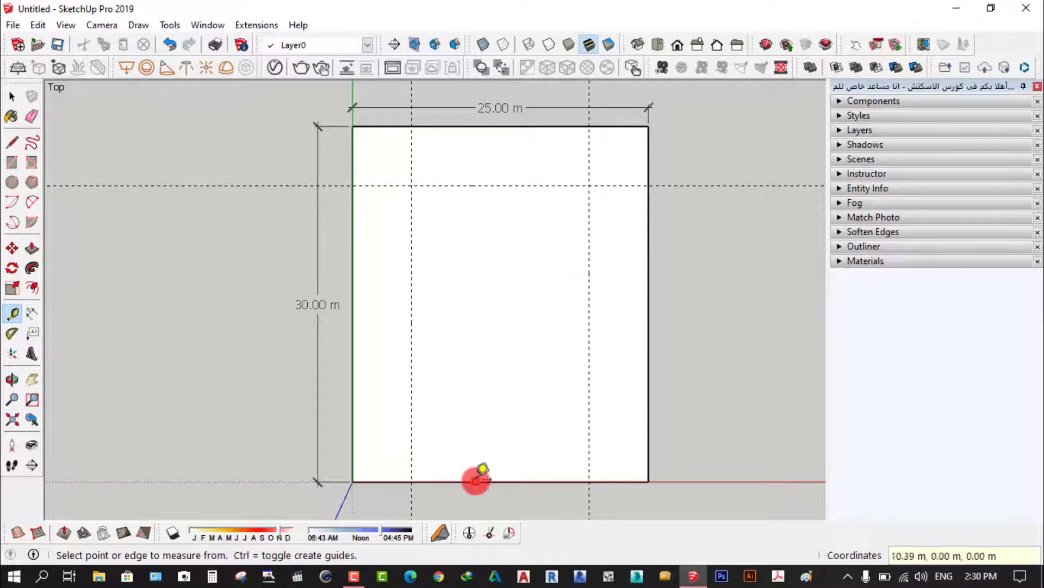
click(475, 481)
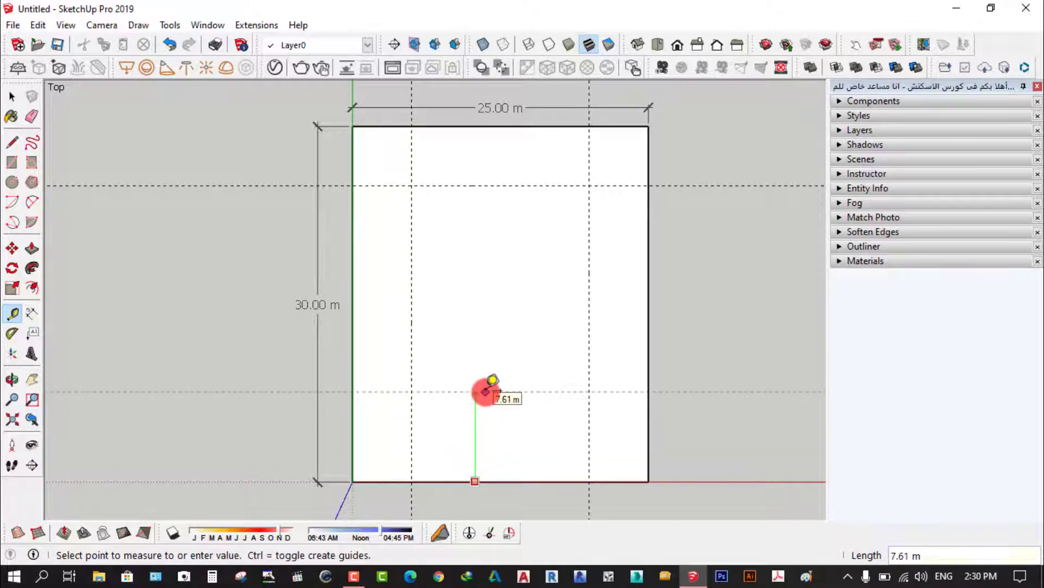
text(7)
key(Return)
scroll(504, 333, down, 2)
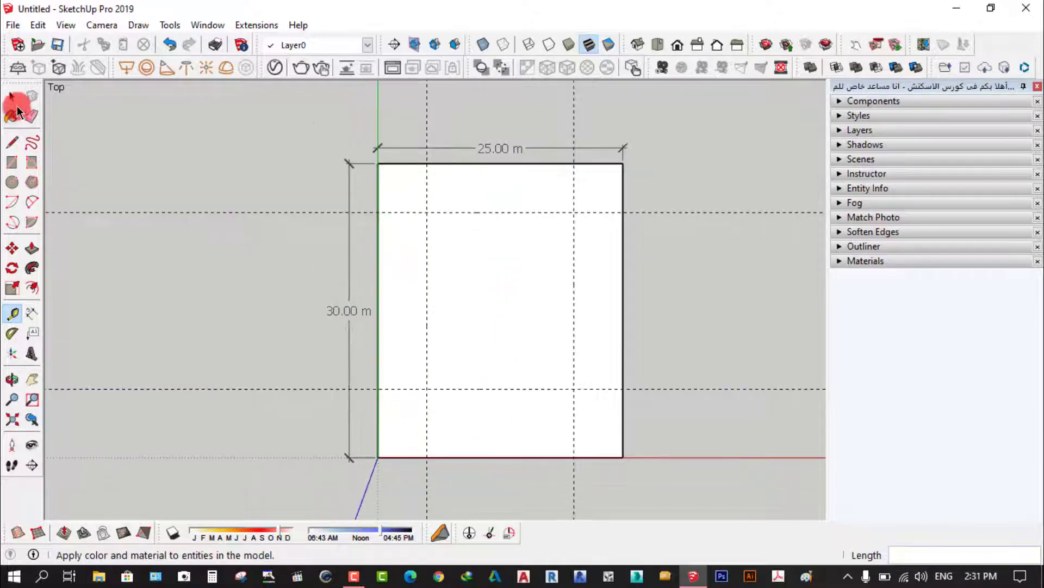
click(12, 97)
scroll(129, 285, down, 1)
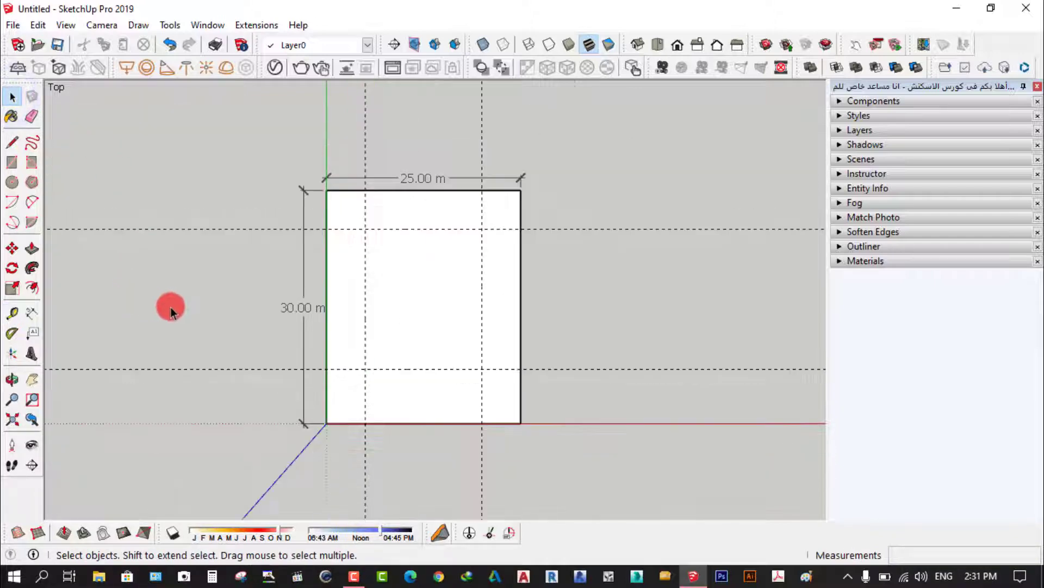
mouse_move(492, 340)
middle_down()
mouse_move(392, 140)
mouse_move(443, 256)
middle_up()
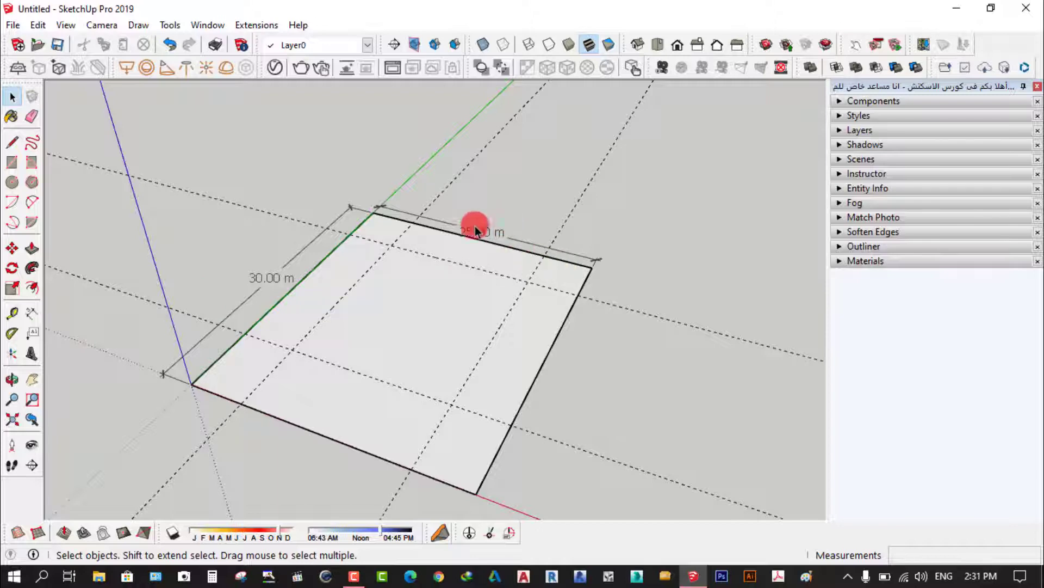
scroll(372, 196, down, 1)
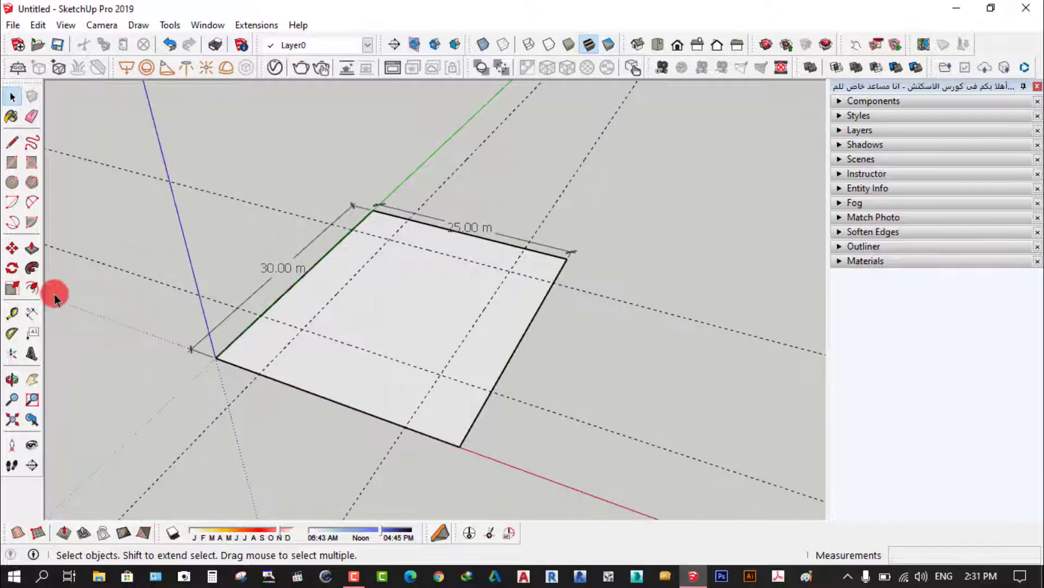
click(13, 313)
mouse_move(238, 337)
mouse_down()
mouse_move(340, 372)
mouse_move(438, 281)
mouse_up()
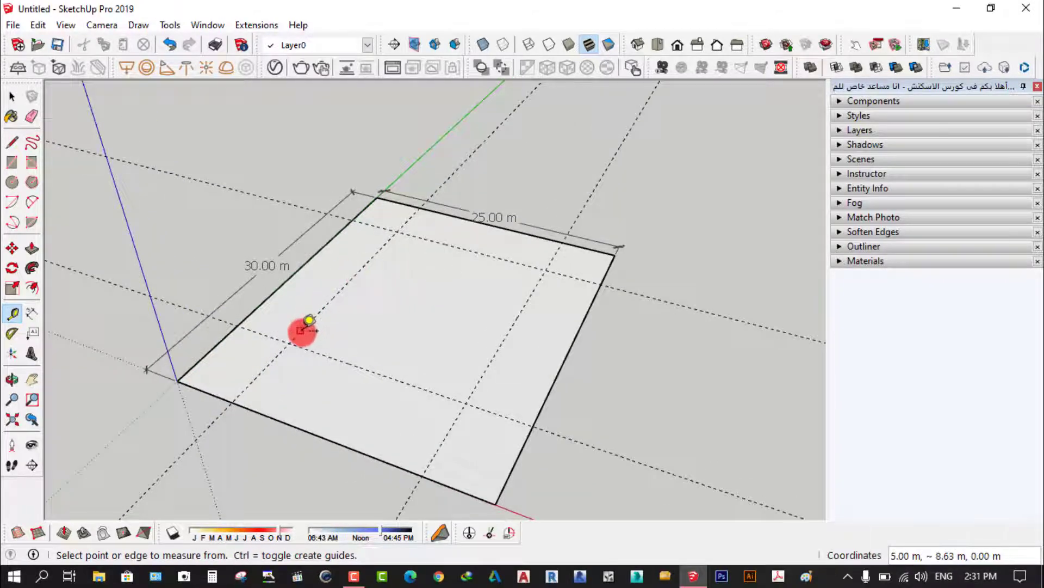
click(677, 45)
click(658, 45)
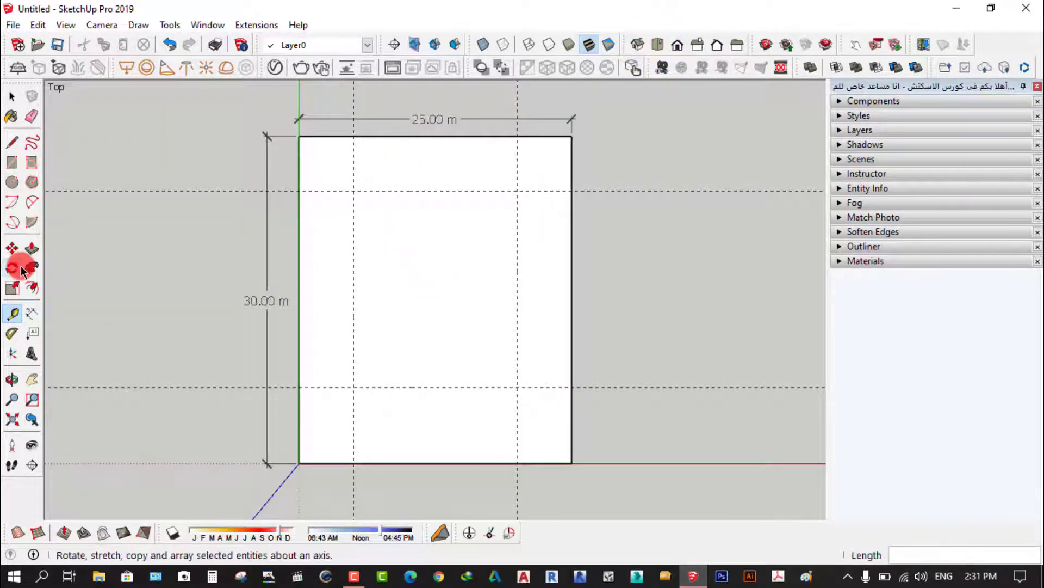
Step: Dimension the horizontal setbacks along the top edge: 5.00, 15.00 and 5.00 m
click(32, 312)
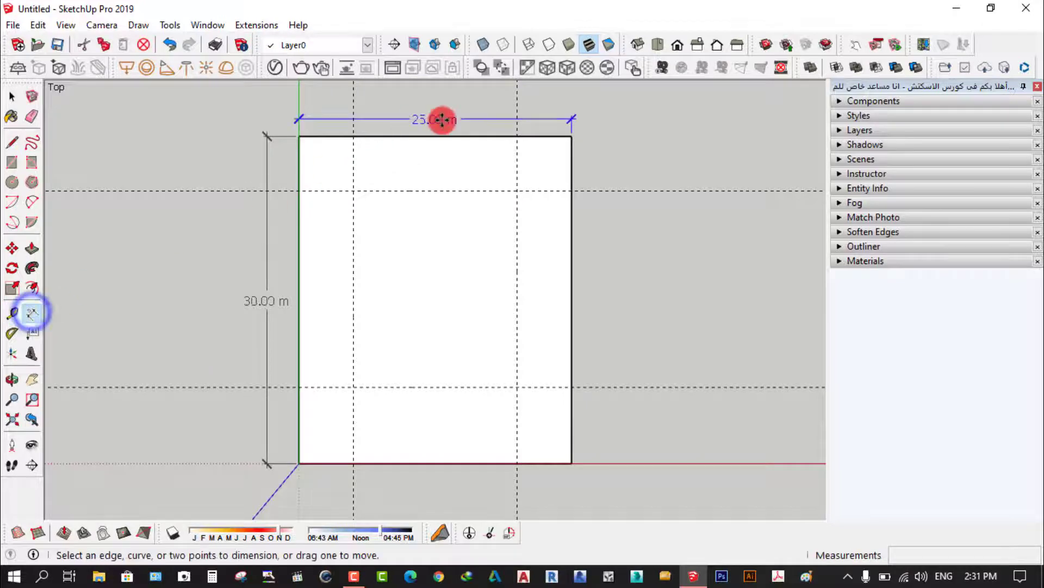
scroll(450, 128, up, 2)
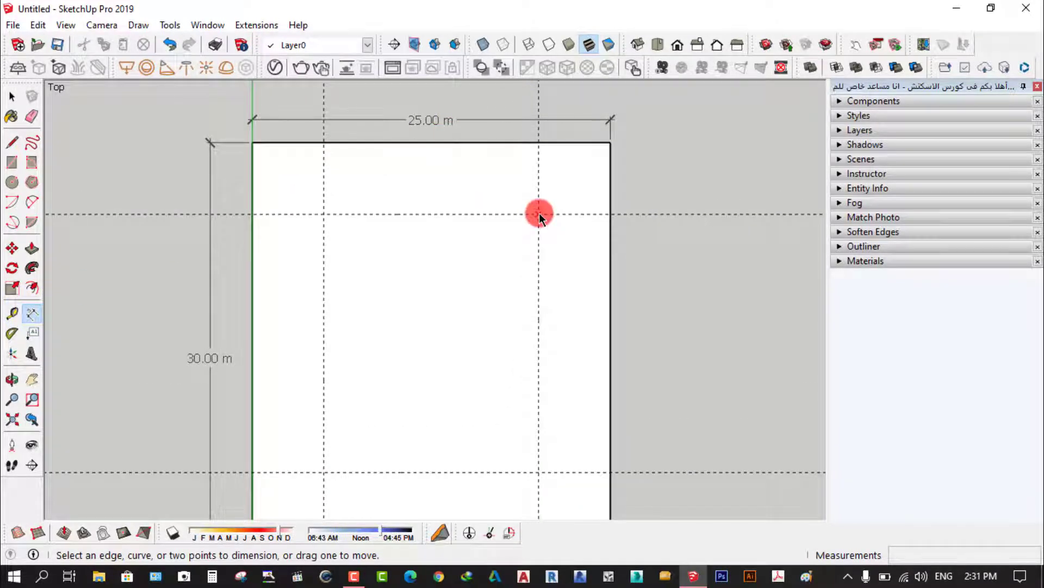
click(539, 214)
click(610, 214)
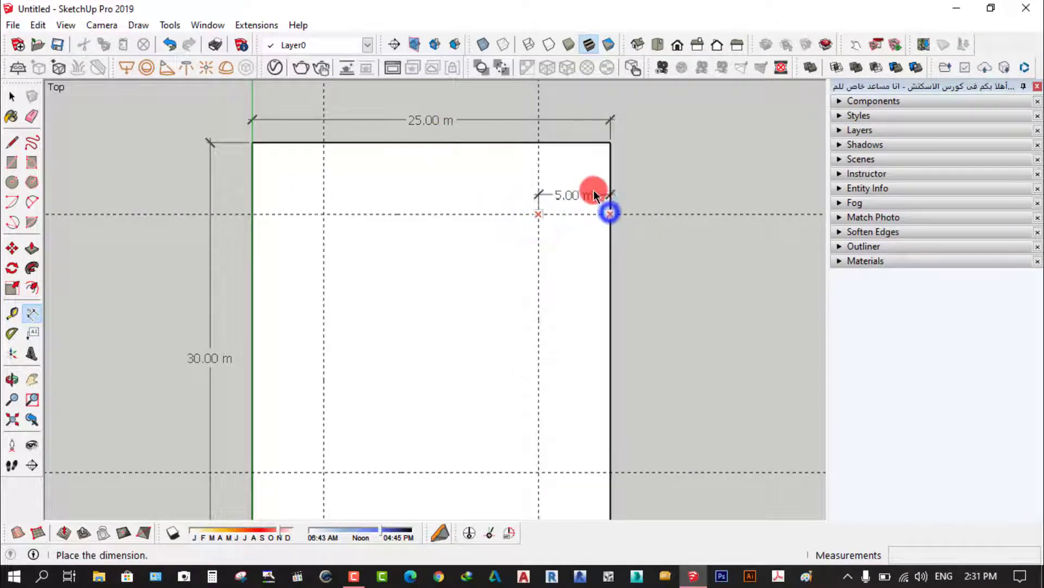
click(590, 168)
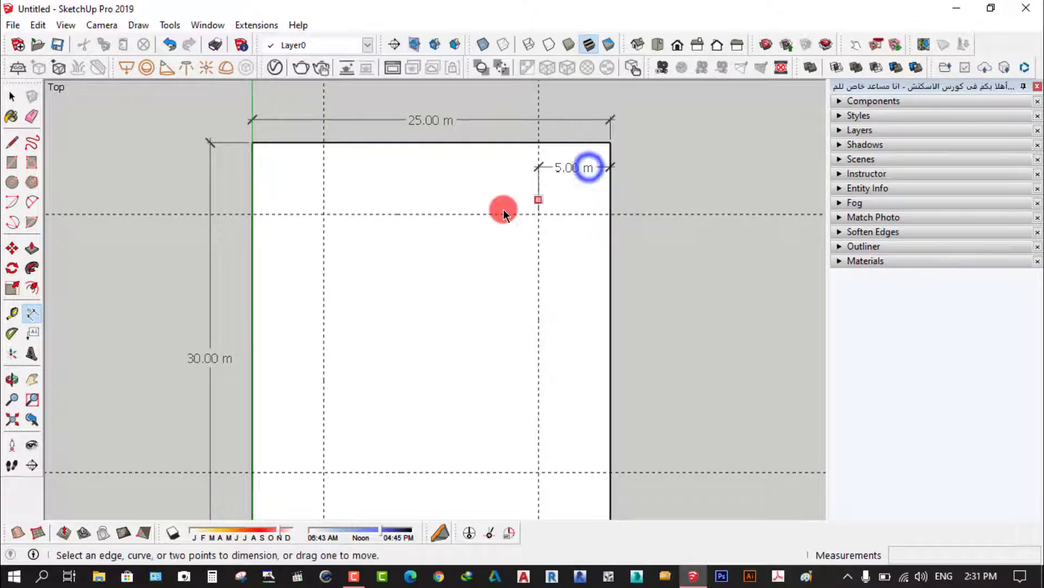
click(324, 214)
click(540, 217)
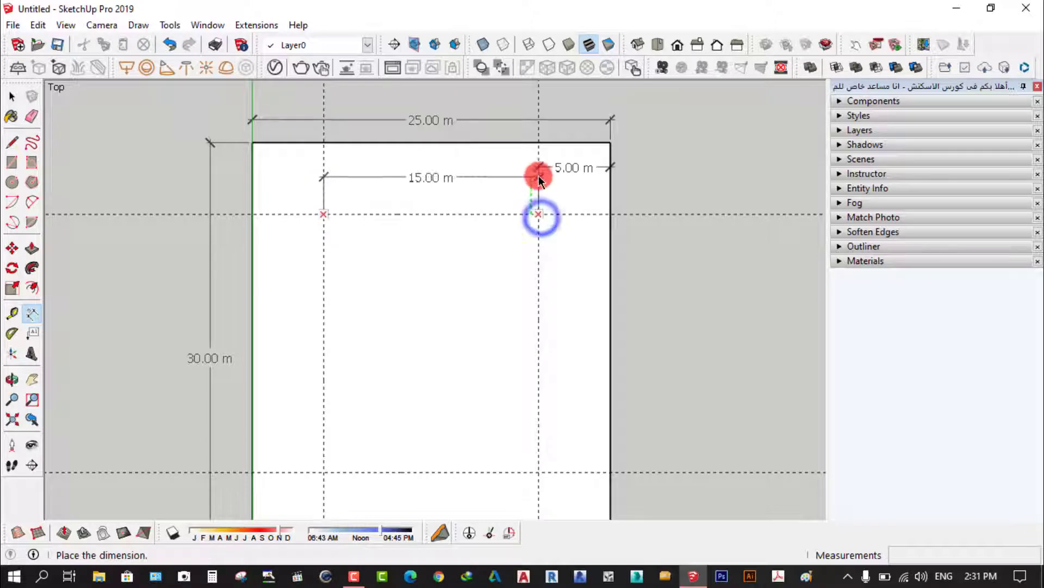
click(538, 167)
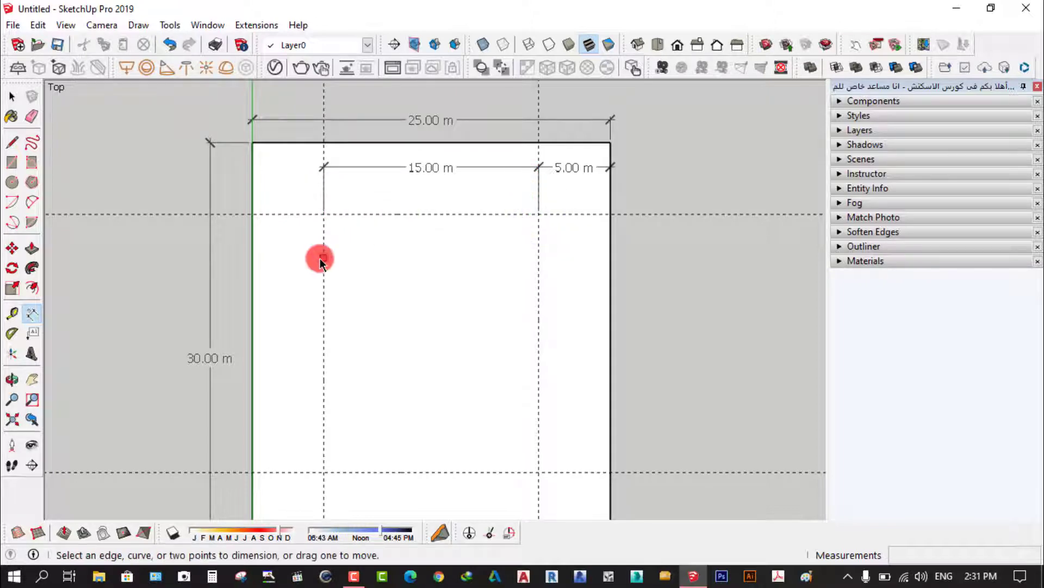
click(252, 215)
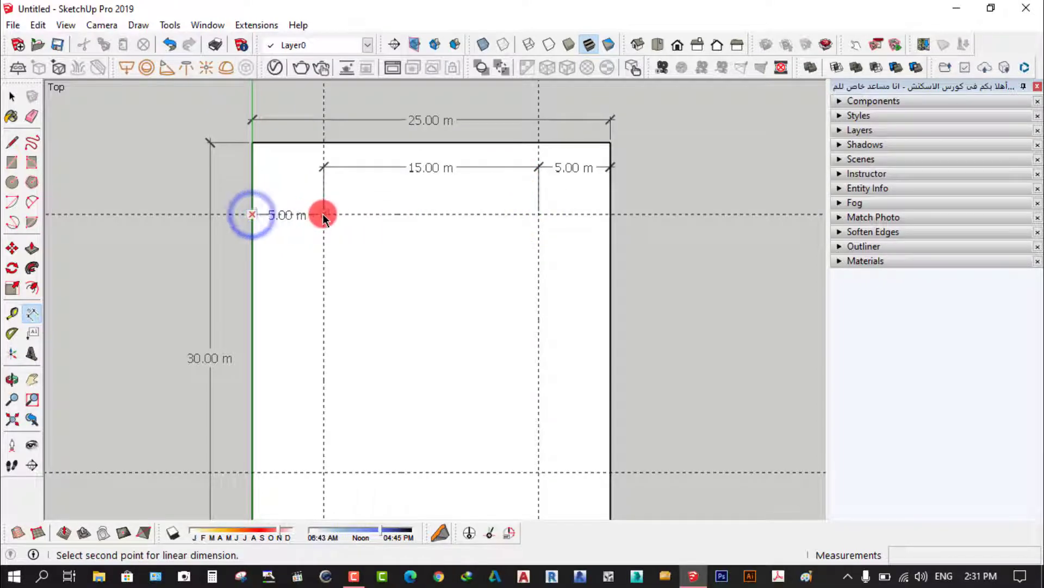
click(323, 214)
click(320, 168)
Step: Dimension the vertical setbacks along the left side: 5.00, 18.00 and 7.00 m
scroll(291, 259, down, 2)
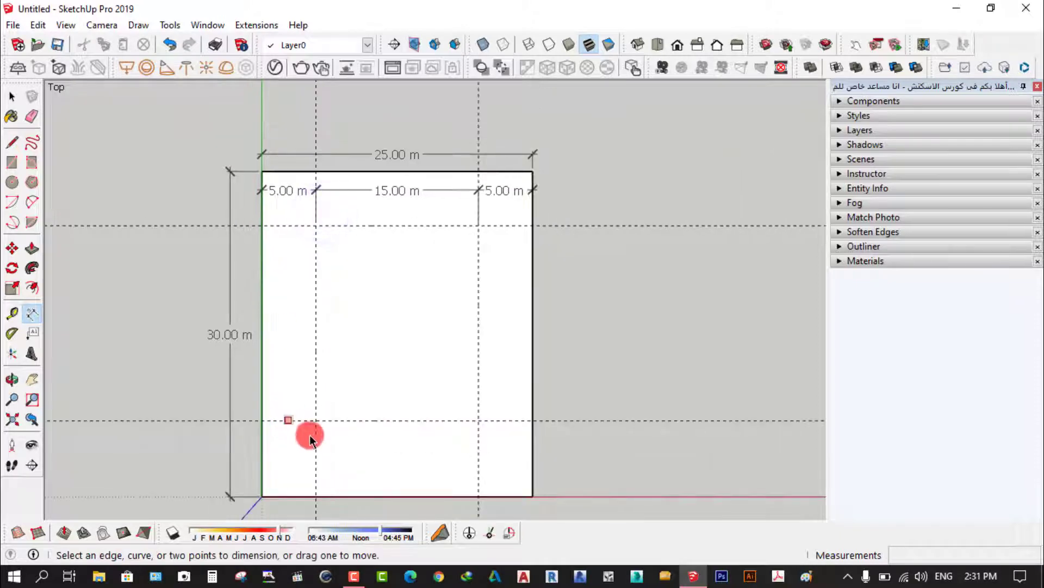
scroll(315, 182, up, 2)
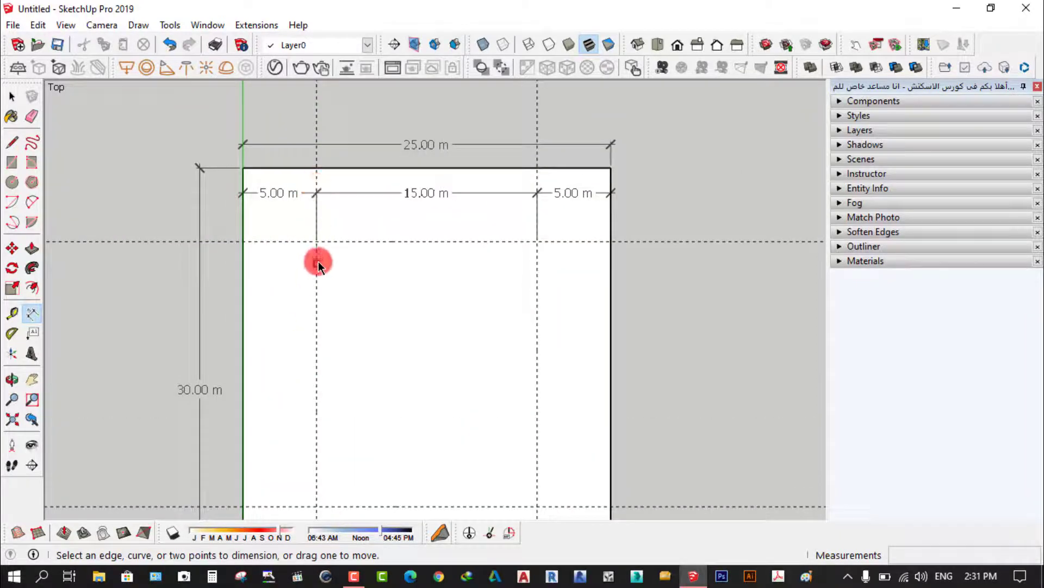
click(320, 244)
click(314, 168)
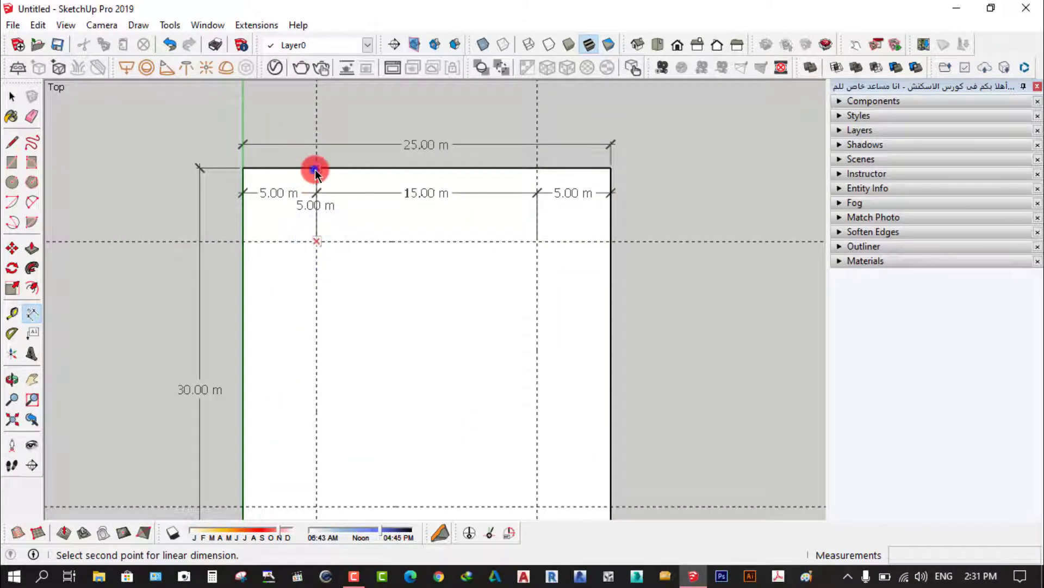
click(268, 239)
scroll(334, 235, down, 1)
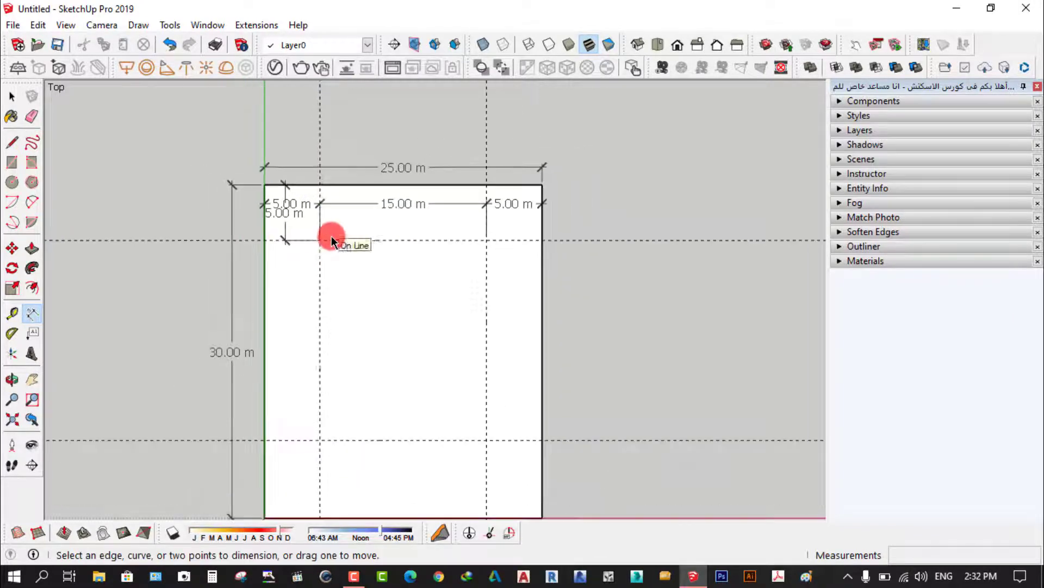
click(320, 439)
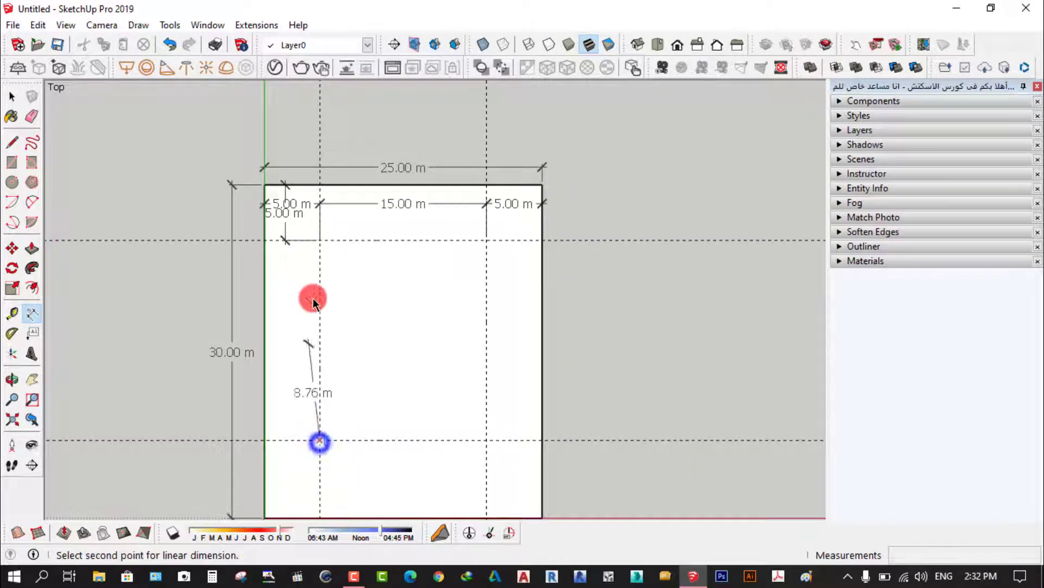
click(321, 242)
click(284, 242)
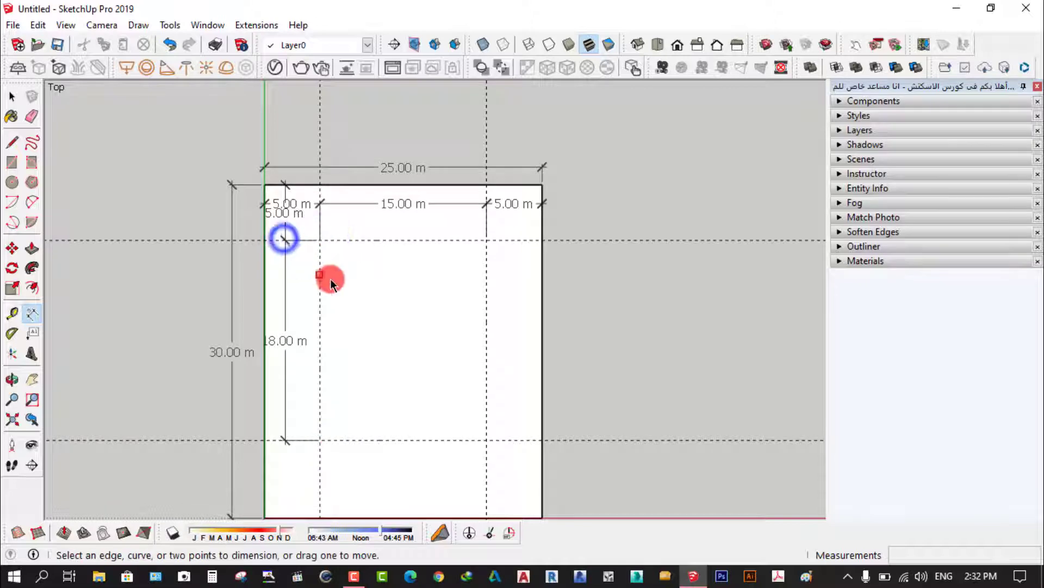
scroll(329, 277, down, 1)
scroll(285, 476, up, 2)
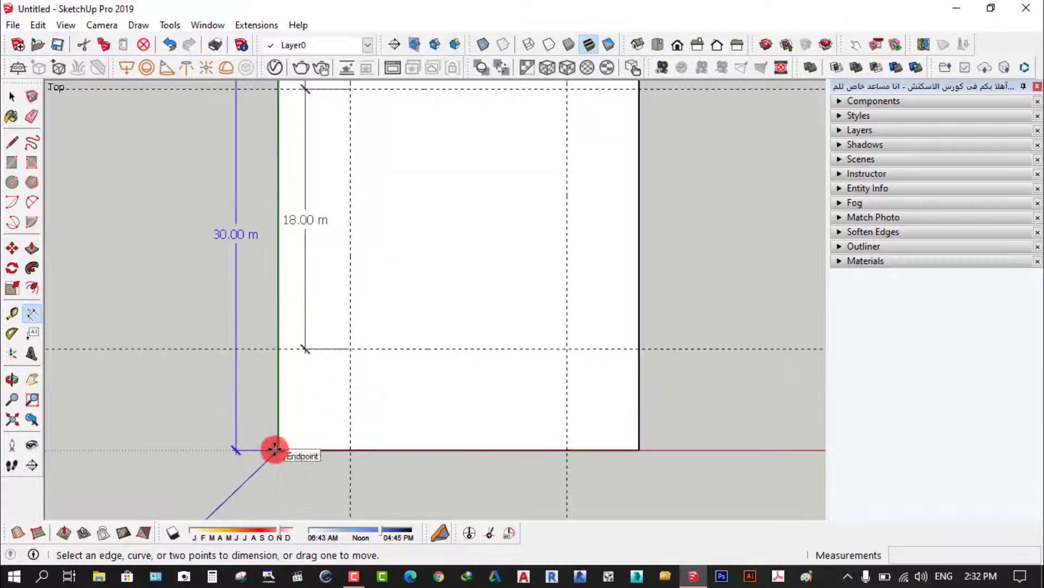
click(278, 449)
click(275, 349)
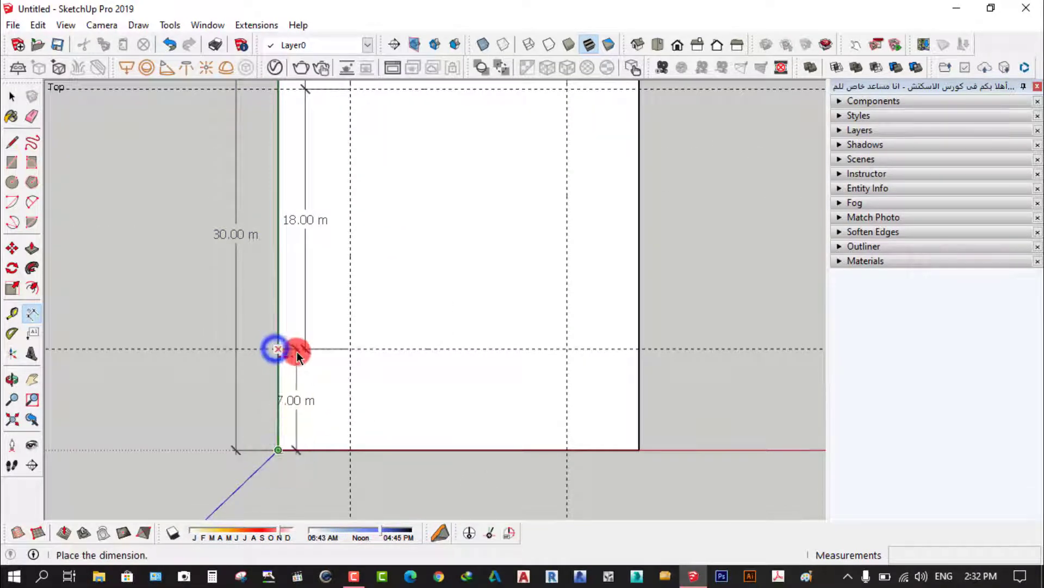
click(305, 350)
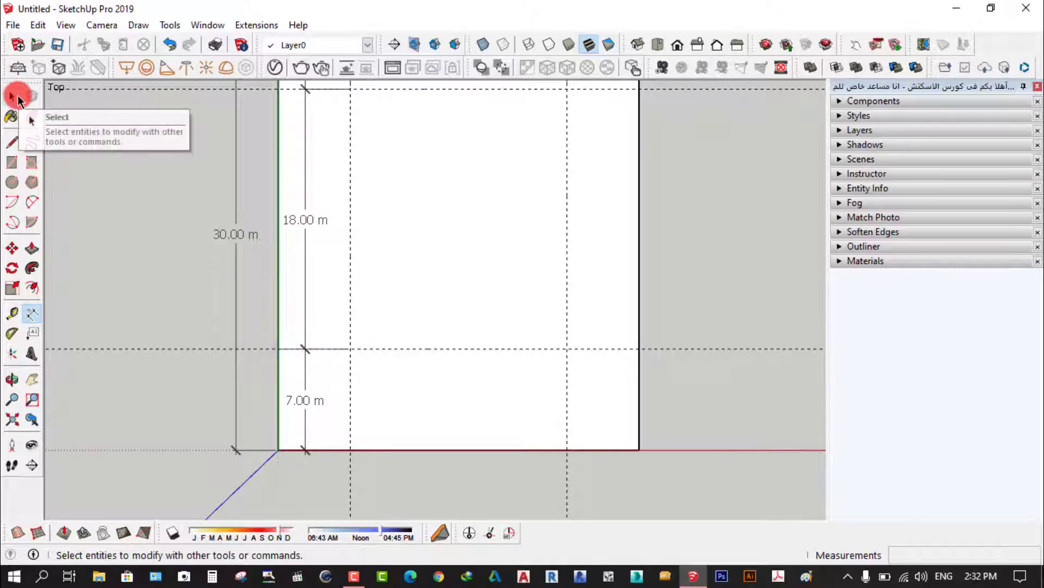
click(13, 97)
scroll(331, 336, down, 2)
scroll(328, 335, down, 1)
scroll(390, 321, up, 1)
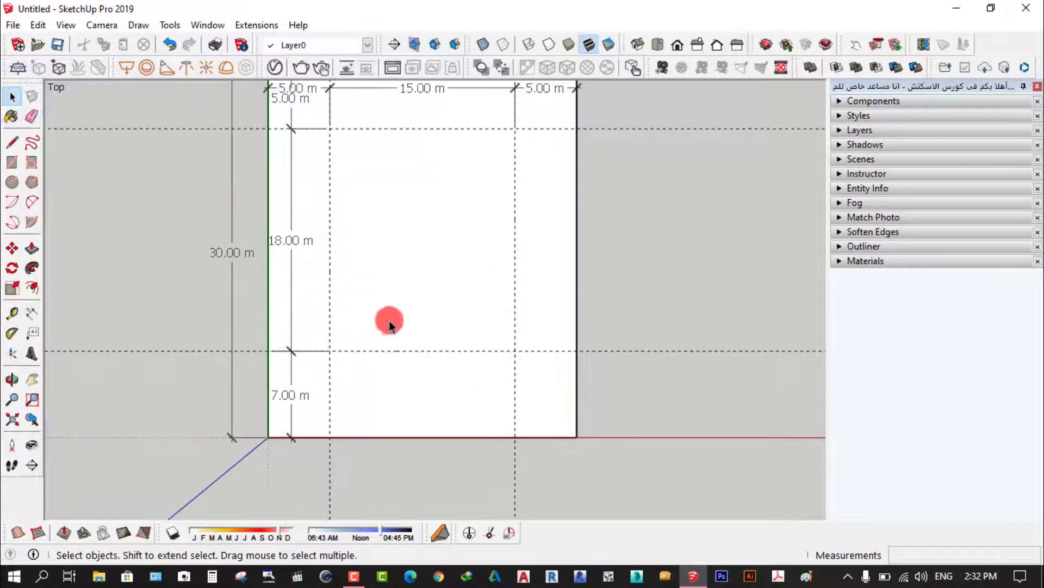
scroll(311, 372, down, 1)
mouse_move(420, 387)
middle_down()
mouse_move(315, 303)
mouse_move(272, 210)
mouse_move(334, 284)
middle_up()
scroll(356, 304, down, 1)
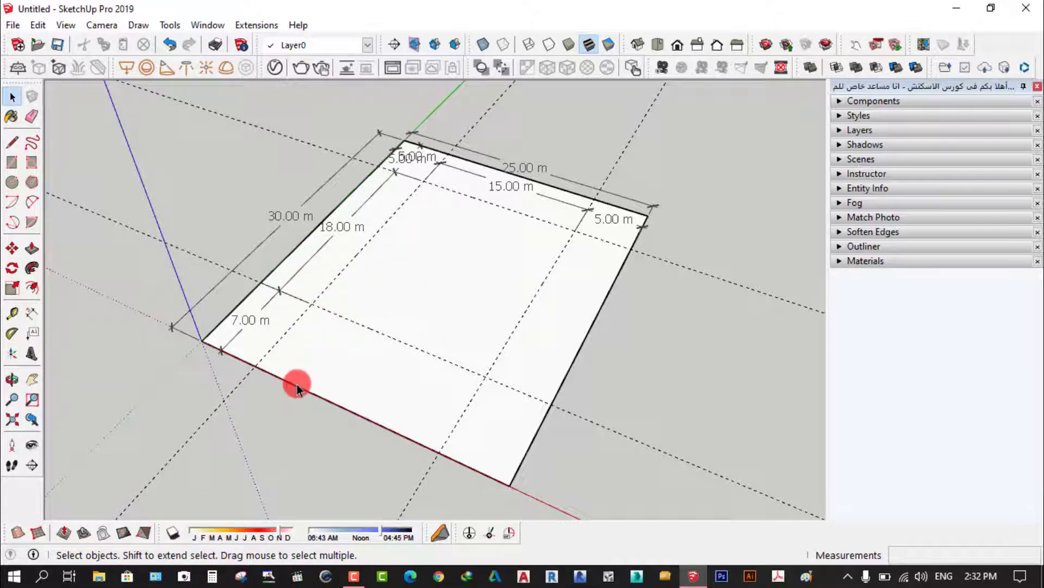
scroll(485, 256, down, 2)
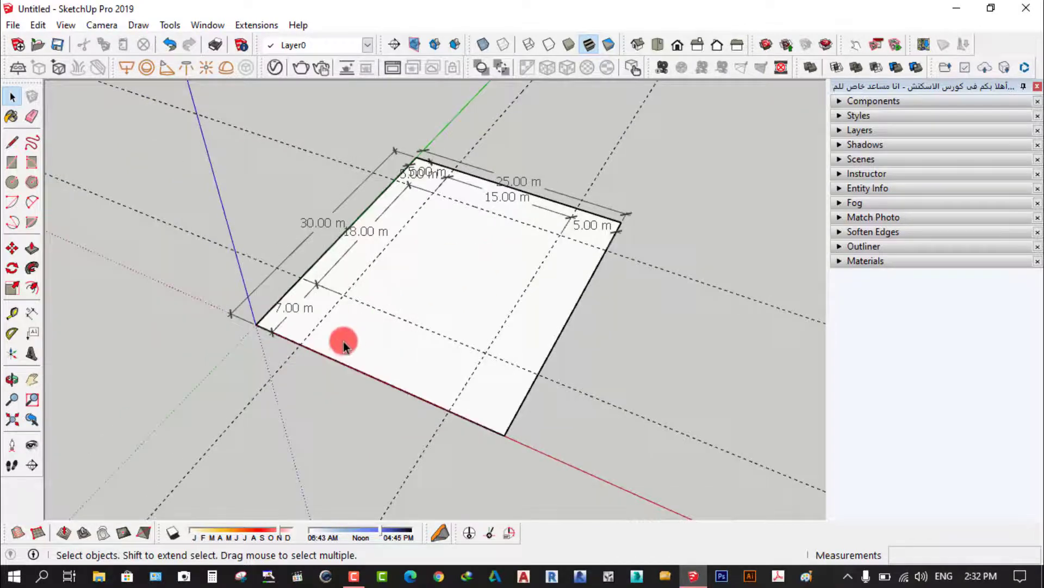
scroll(344, 340, up, 3)
scroll(348, 333, up, 2)
scroll(359, 318, down, 1)
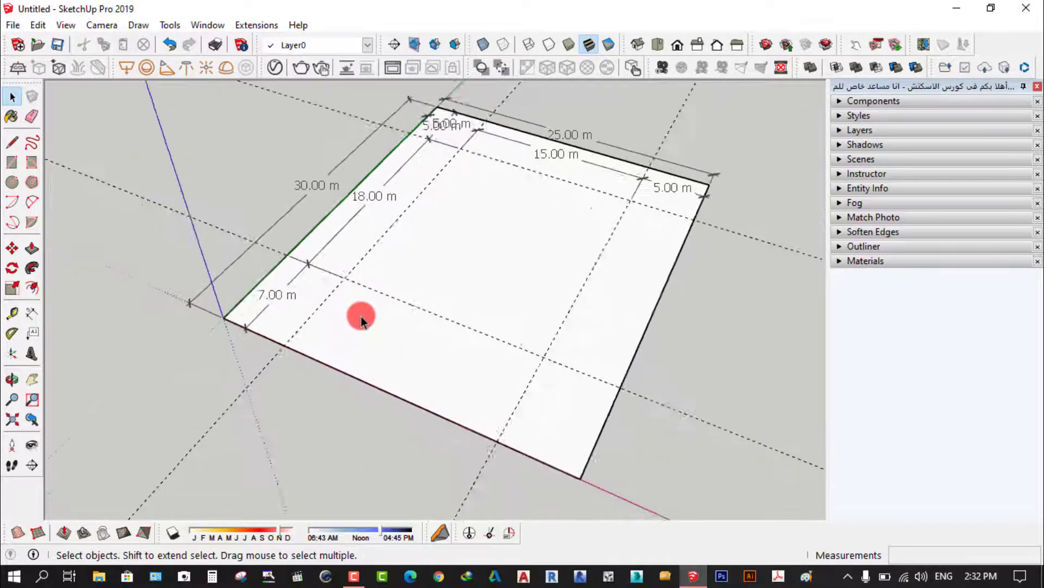
scroll(348, 327, down, 1)
scroll(326, 337, down, 1)
scroll(338, 324, down, 1)
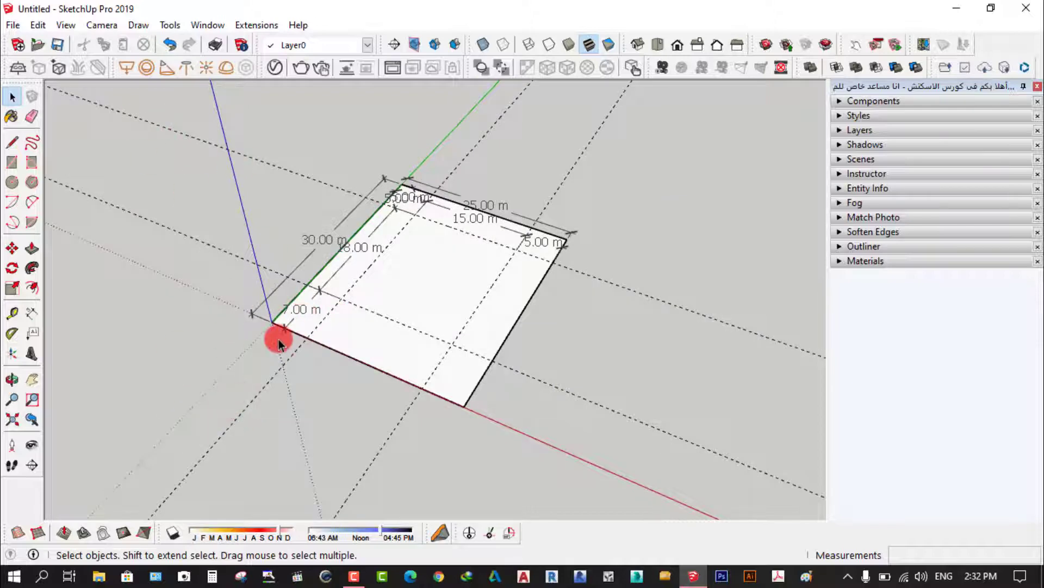
scroll(284, 371, up, 1)
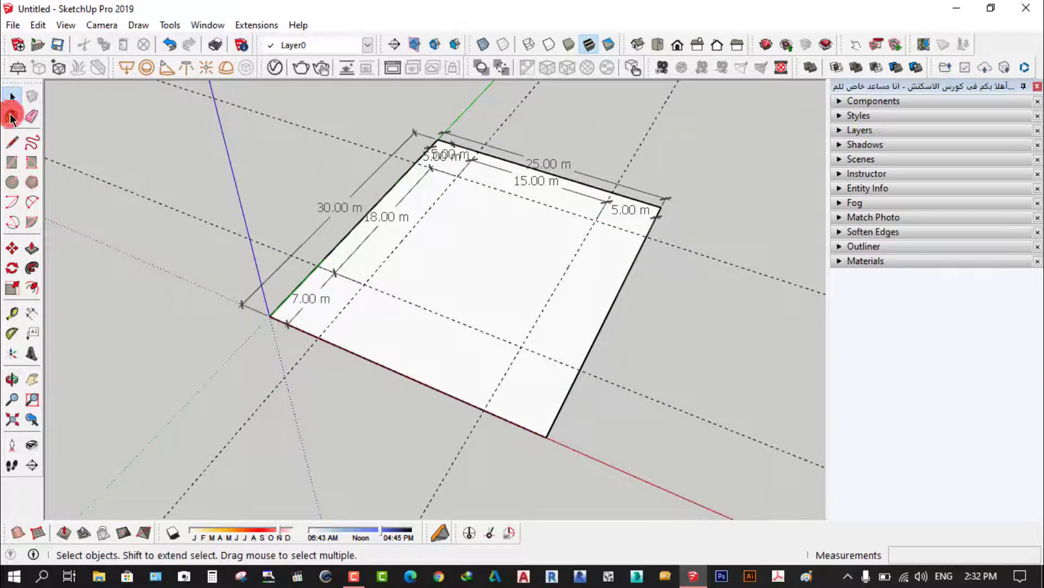
click(34, 116)
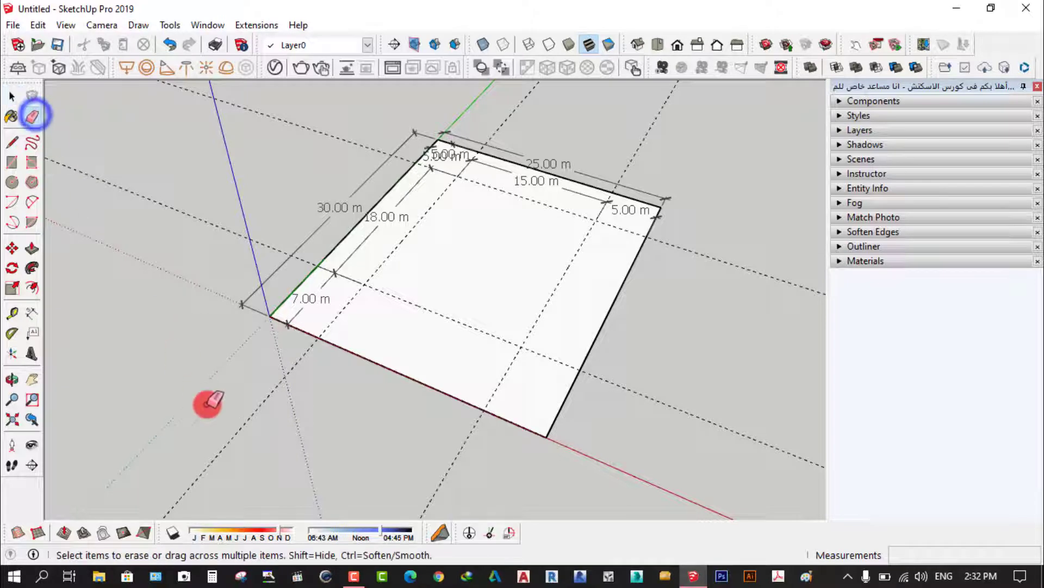
drag(245, 444, 234, 405)
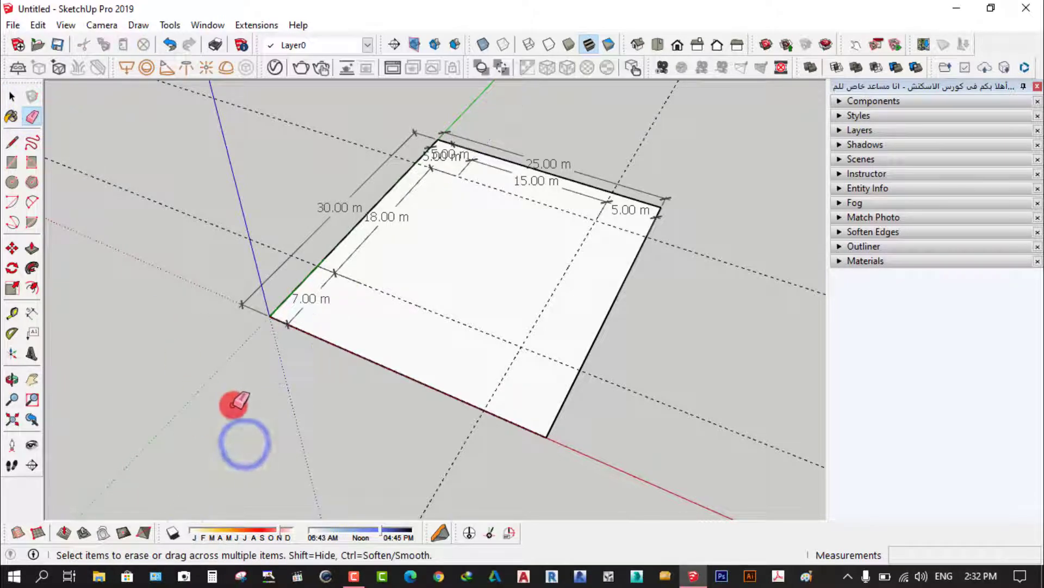
click(169, 44)
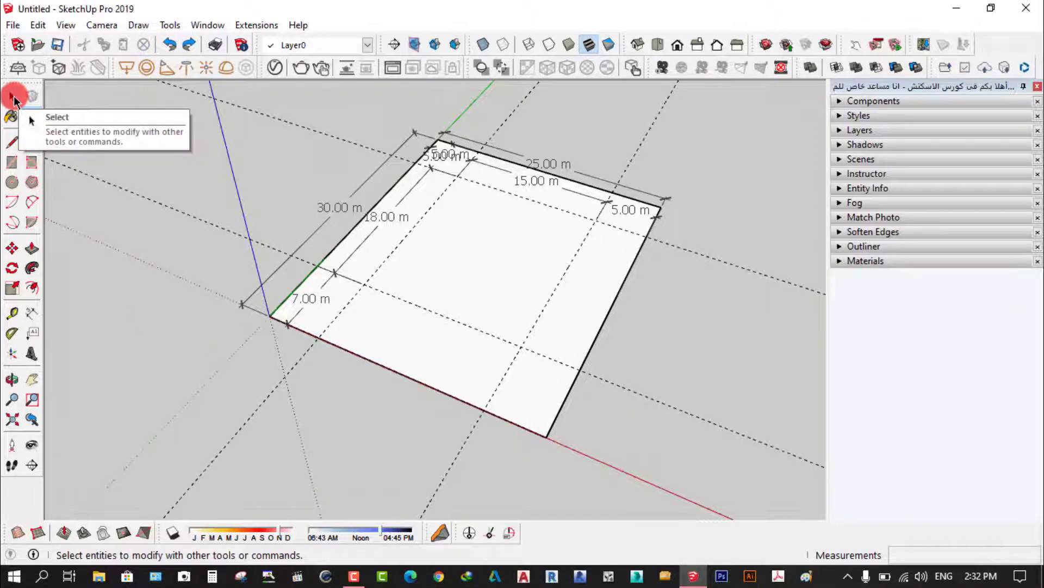
click(12, 96)
scroll(428, 270, up, 2)
scroll(427, 293, down, 1)
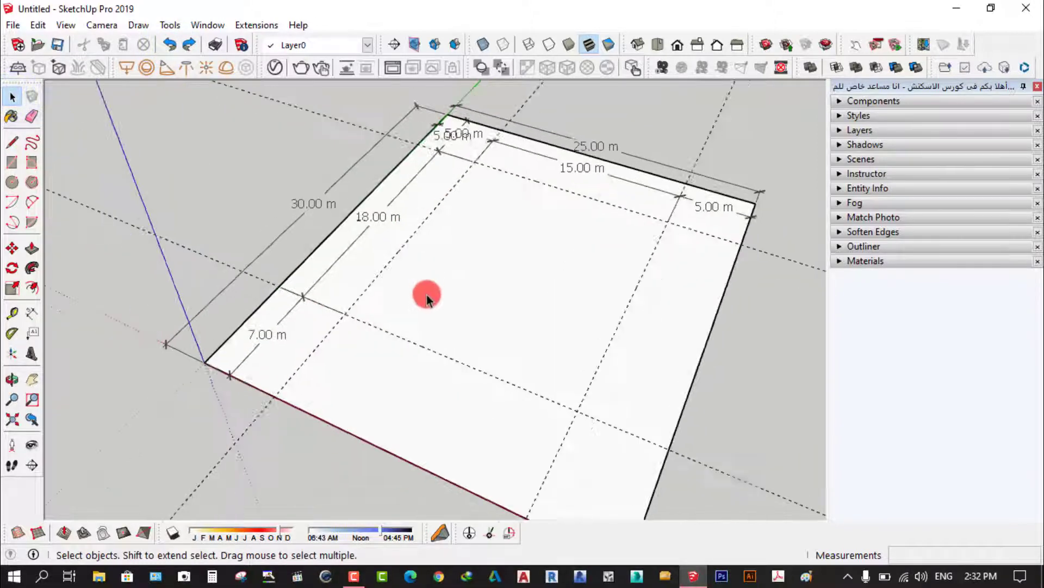
scroll(426, 294, down, 2)
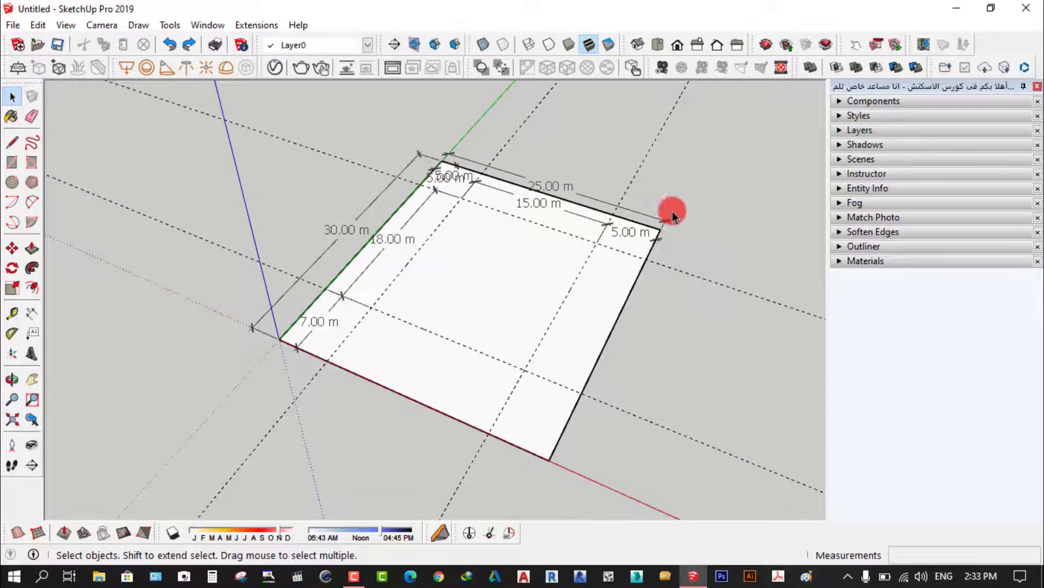
scroll(473, 420, up, 2)
scroll(419, 361, down, 1)
scroll(389, 377, down, 1)
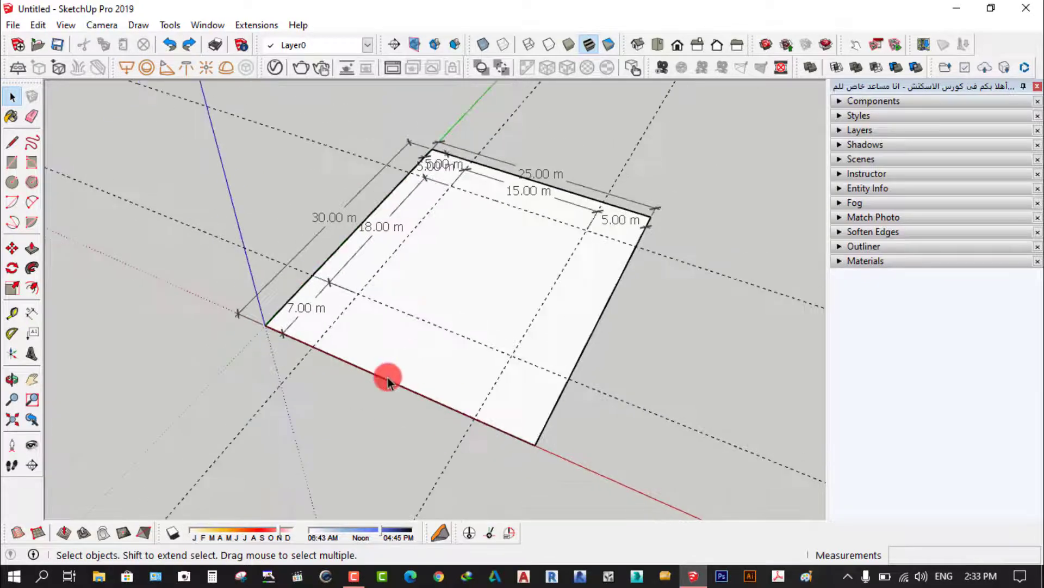
scroll(396, 315, up, 2)
scroll(381, 326, down, 1)
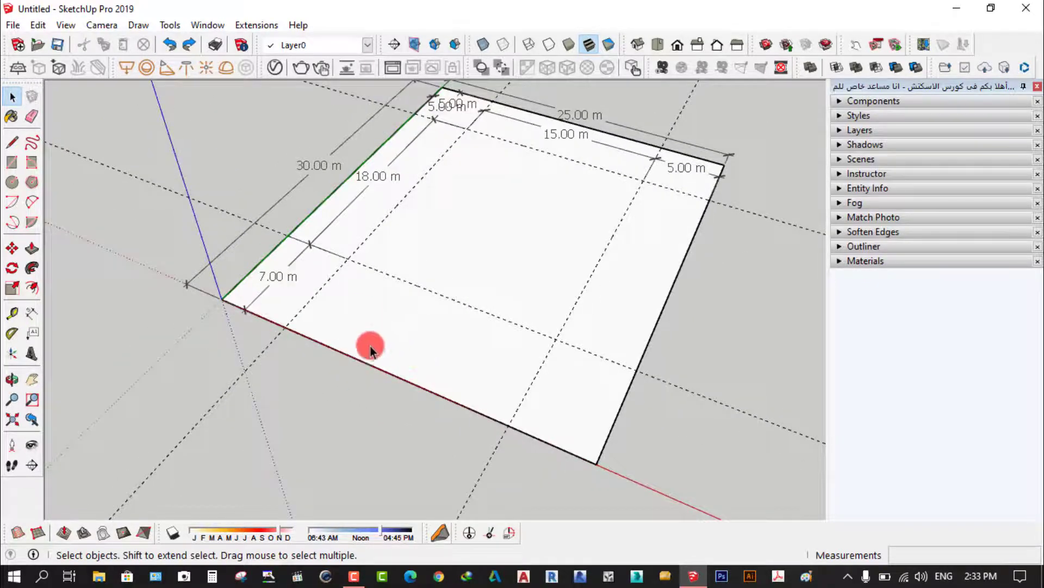
scroll(370, 346, down, 1)
scroll(408, 357, down, 1)
scroll(310, 287, up, 1)
scroll(466, 301, up, 1)
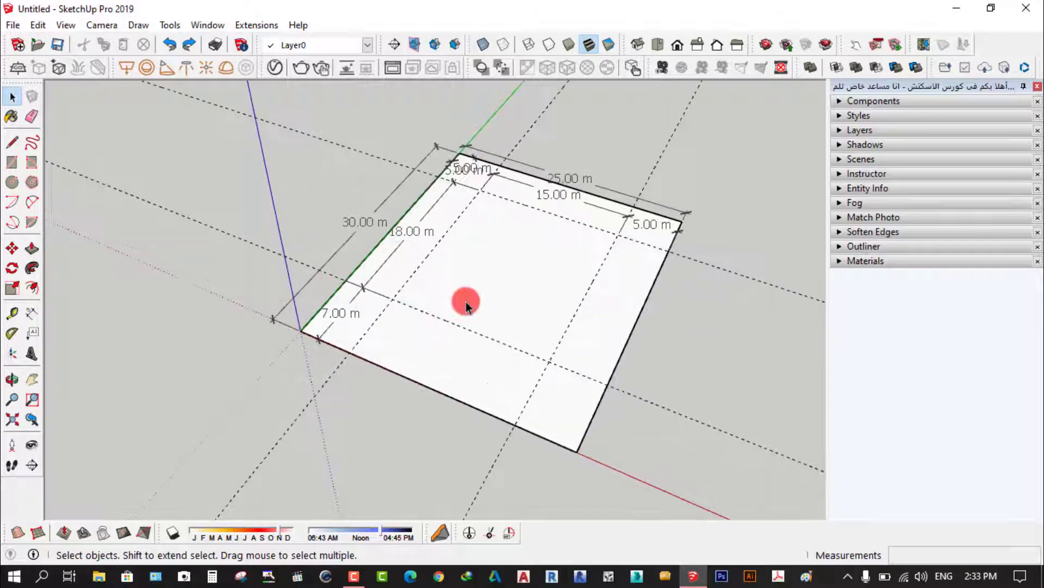
scroll(465, 301, up, 1)
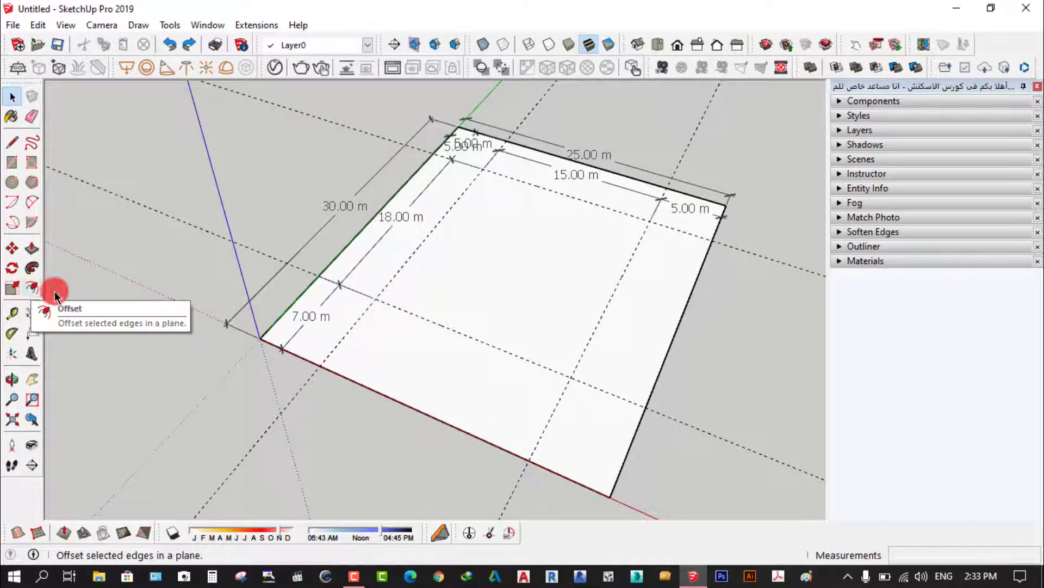
Step: Offset the plot face's outline 0.4 m inward to create the thin wall border
scroll(276, 374, up, 1)
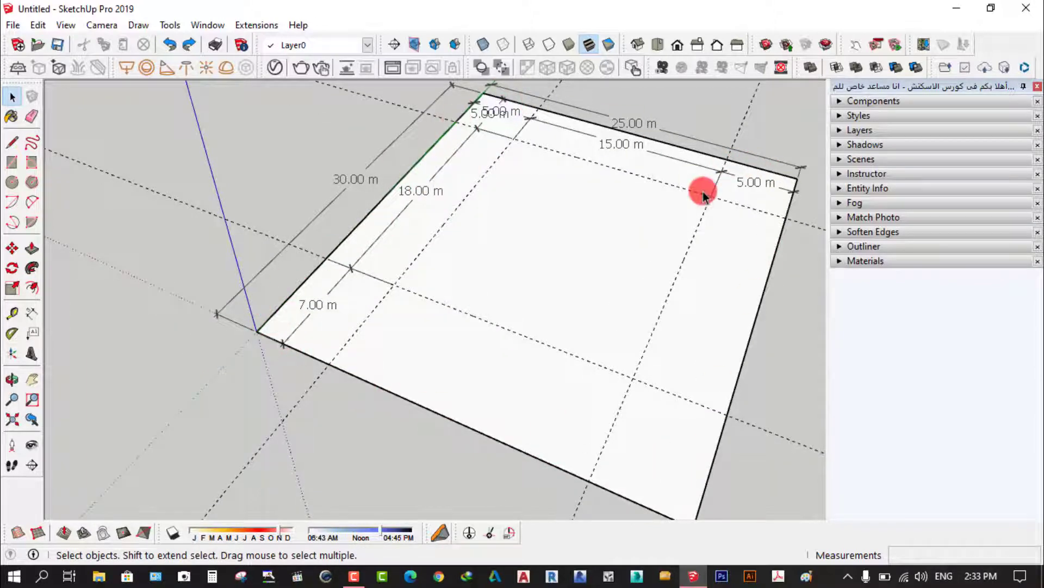
click(33, 288)
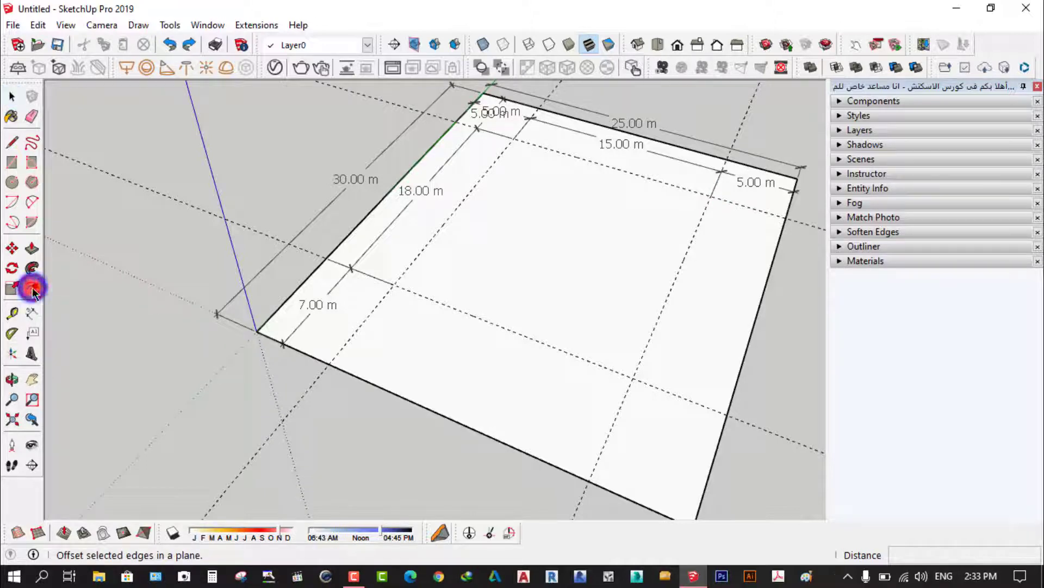
click(384, 389)
scroll(390, 390, up, 2)
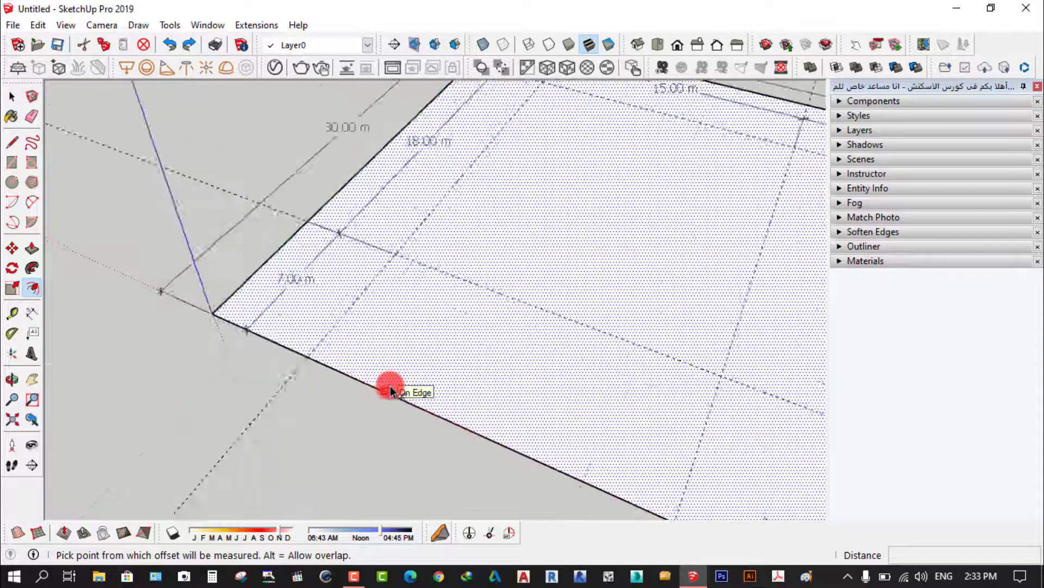
scroll(390, 391, up, 1)
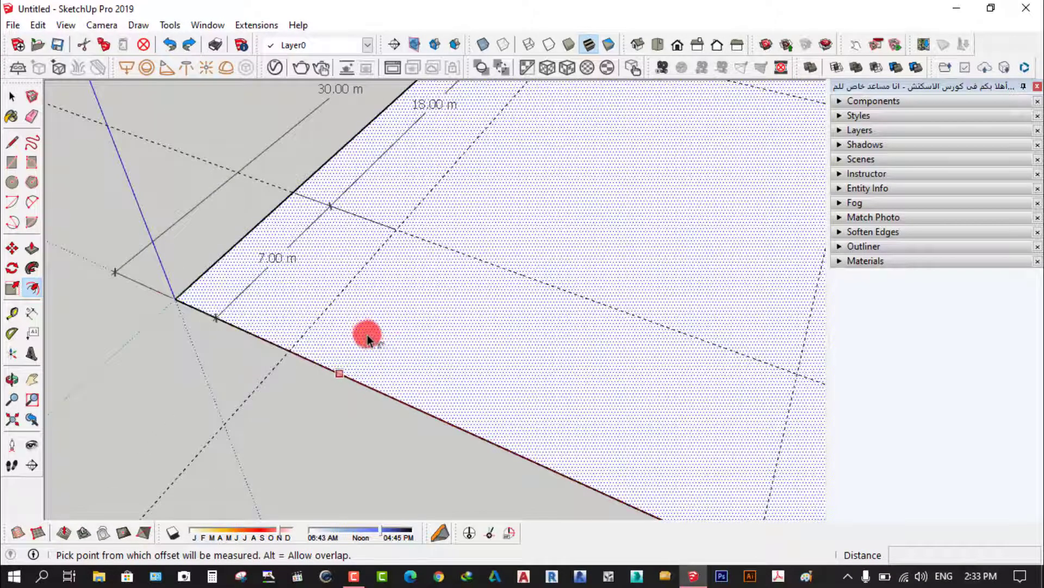
click(419, 405)
text(.4)
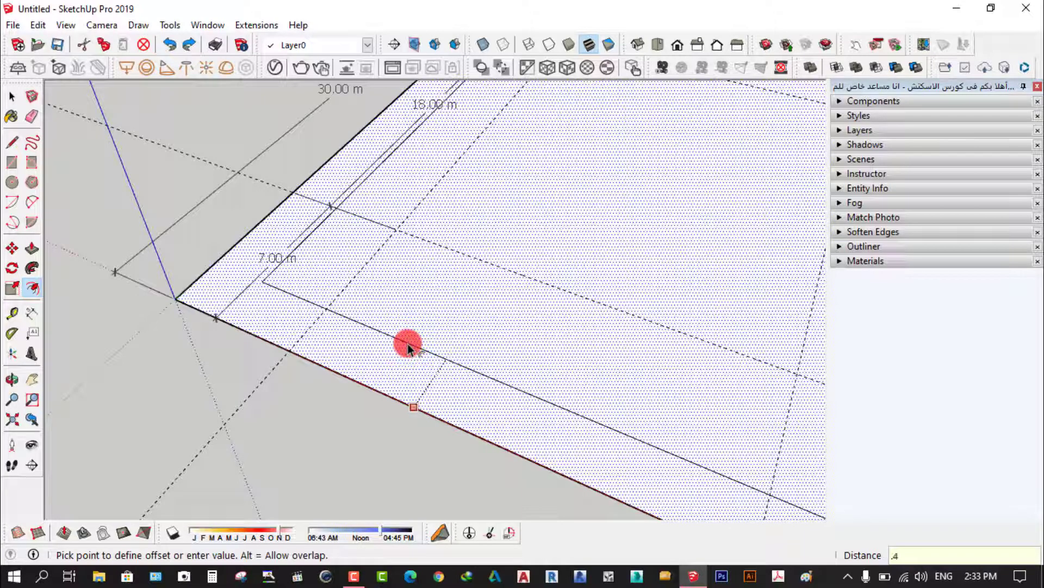
key(Return)
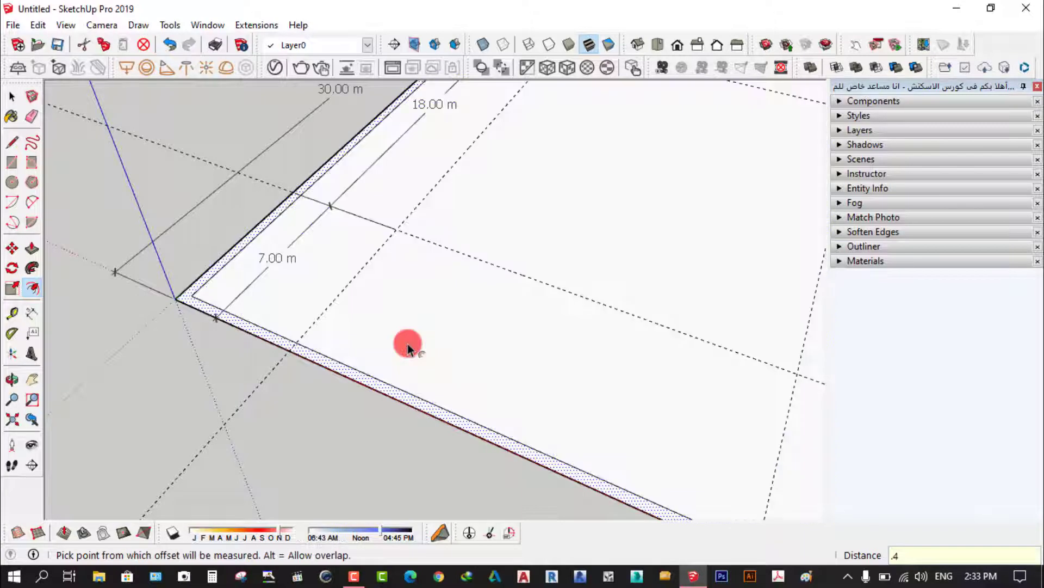
scroll(295, 389, up, 3)
scroll(295, 390, up, 2)
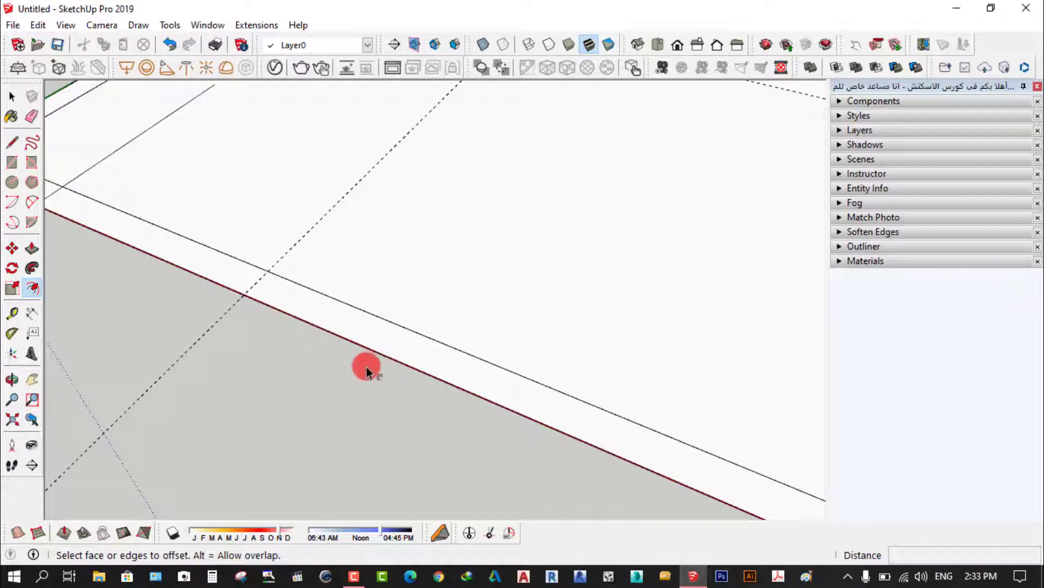
scroll(357, 357, down, 2)
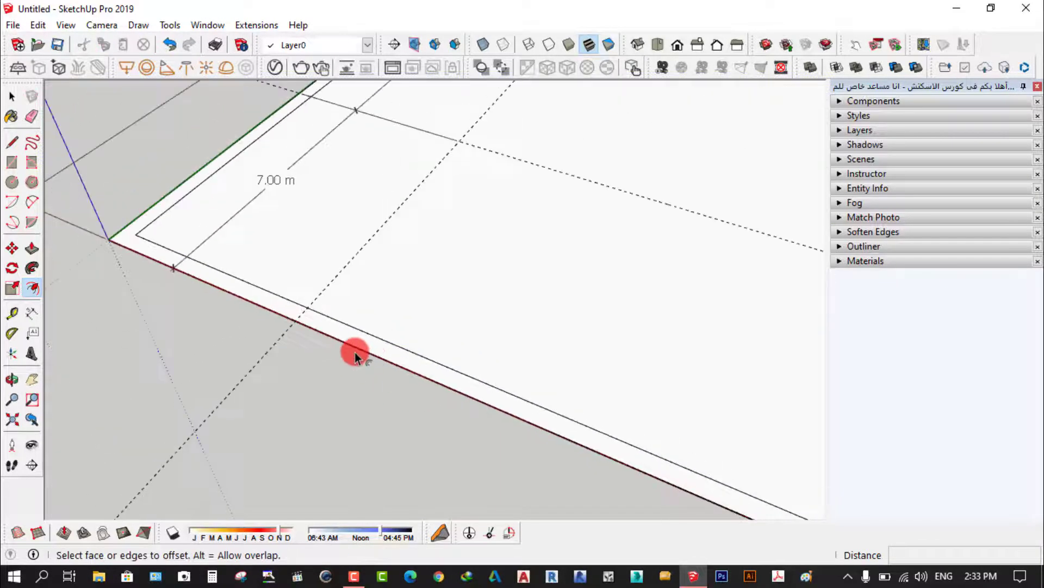
scroll(356, 358, down, 1)
scroll(357, 357, down, 3)
mouse_move(354, 357)
middle_down()
mouse_move(509, 425)
mouse_move(501, 401)
mouse_move(646, 396)
middle_up()
scroll(502, 402, up, 3)
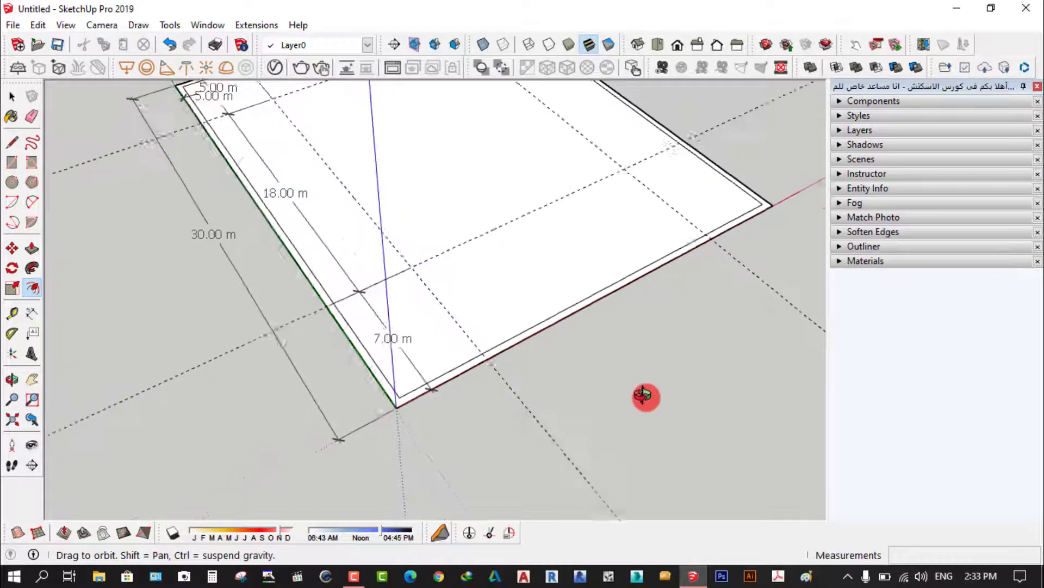
Step: Push/Pull the 0.4 m border strip up into a 3 m high perimeter wall
click(32, 249)
scroll(566, 343, up, 1)
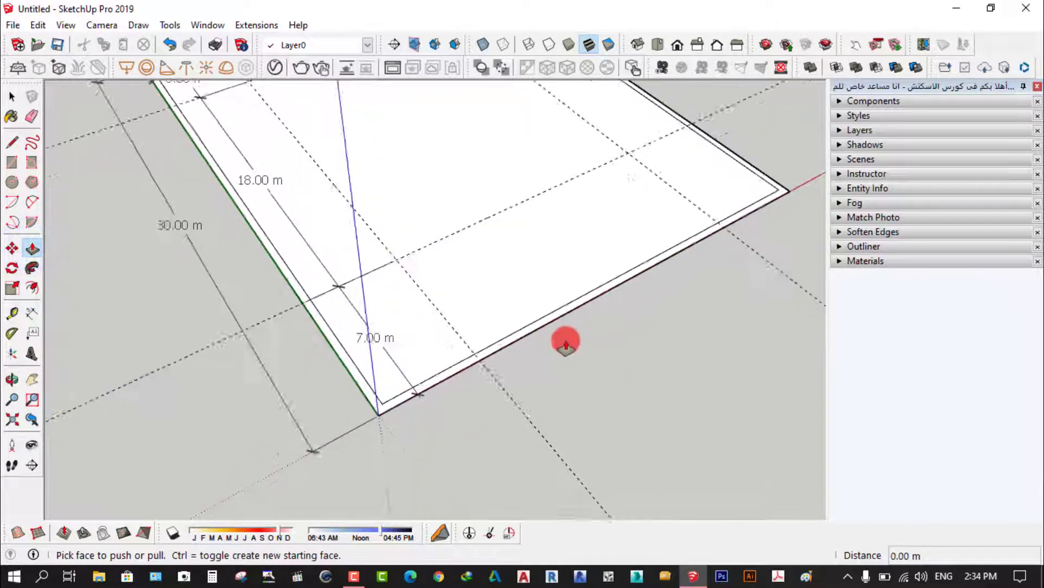
scroll(566, 343, up, 1)
scroll(548, 338, up, 2)
scroll(555, 321, up, 2)
scroll(555, 317, up, 1)
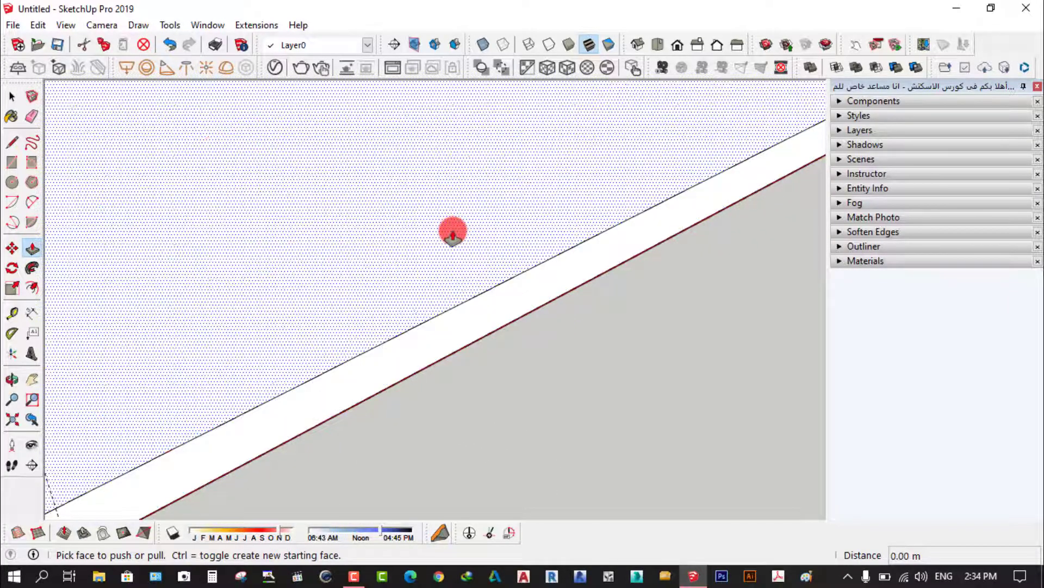
scroll(453, 233, down, 2)
scroll(415, 205, down, 2)
scroll(456, 238, up, 3)
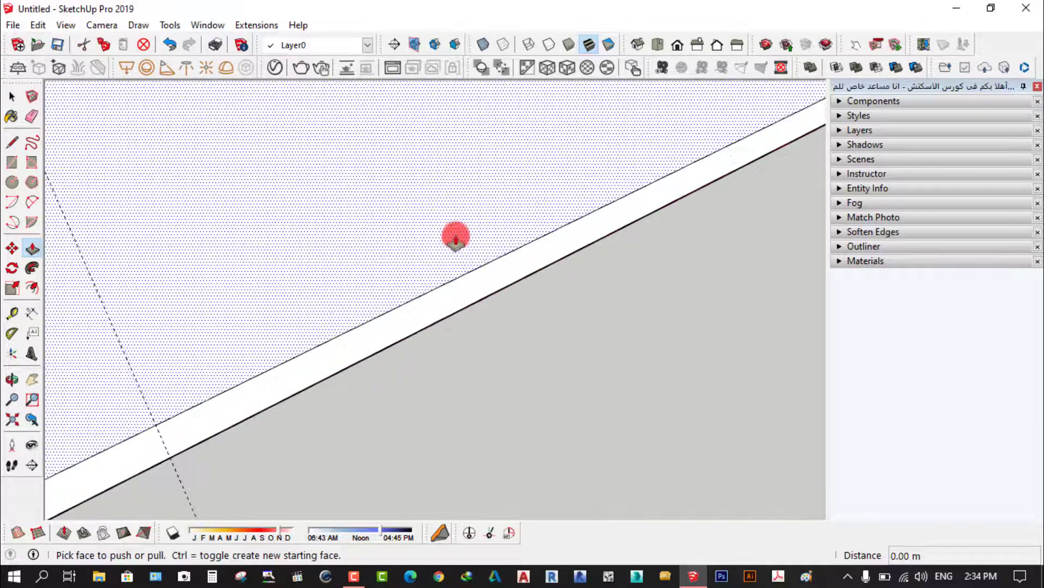
drag(477, 283, 484, 186)
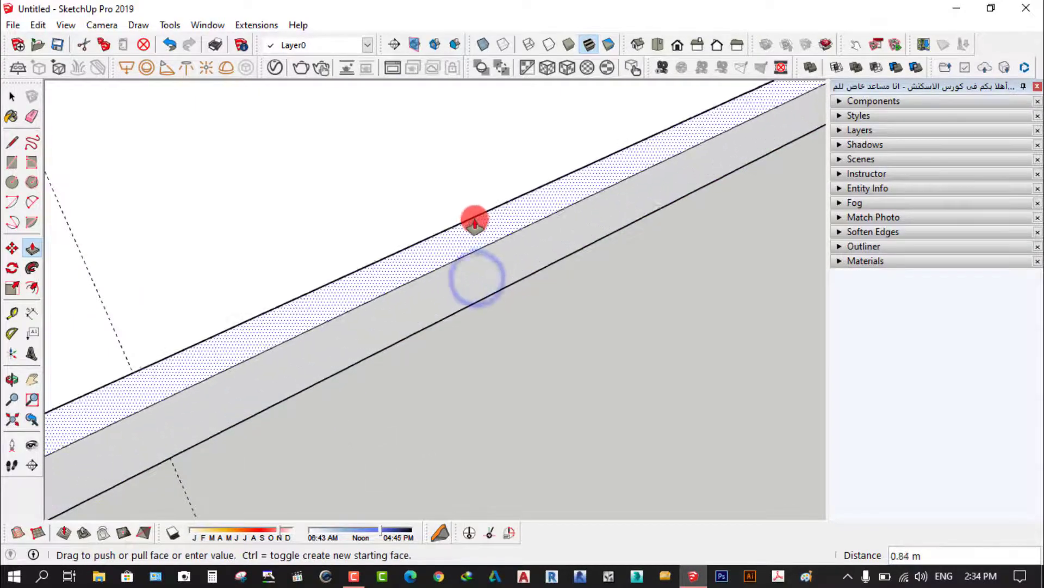
scroll(484, 187, down, 2)
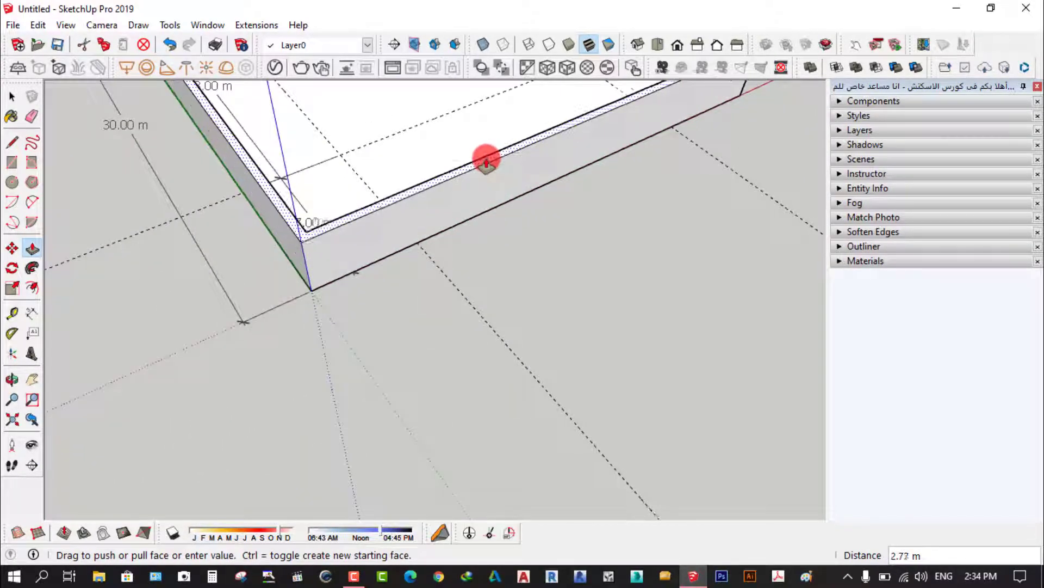
middle_drag(488, 158, 466, 273)
scroll(474, 264, down, 2)
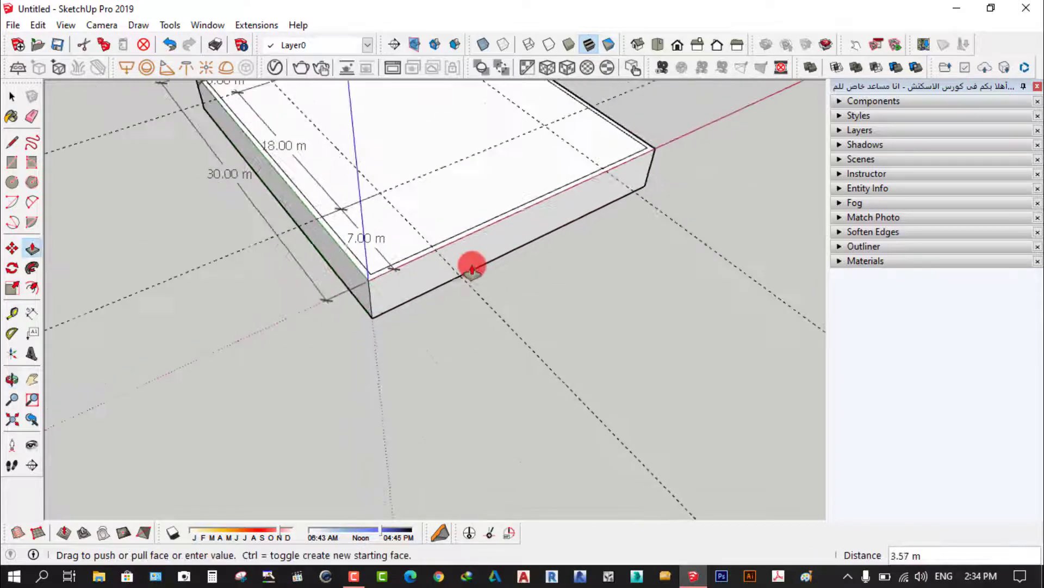
scroll(466, 210, up, 2)
scroll(461, 187, up, 1)
text(3)
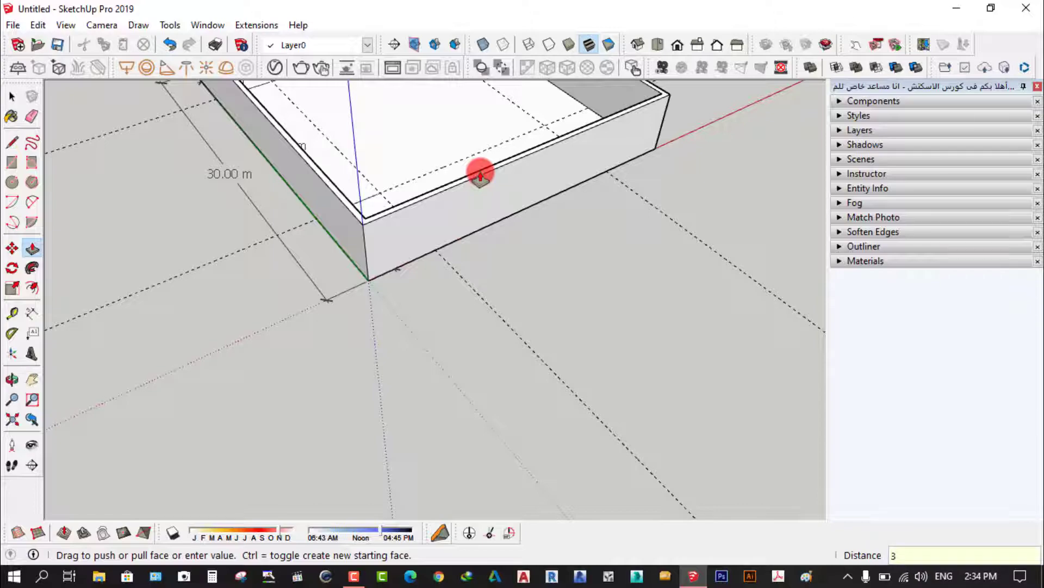
key(Return)
Step: Try pulling the inner floor, undo it, redo the wall extrusion and inspect the box
mouse_move(479, 170)
middle_down()
mouse_move(463, 334)
mouse_move(306, 292)
middle_up()
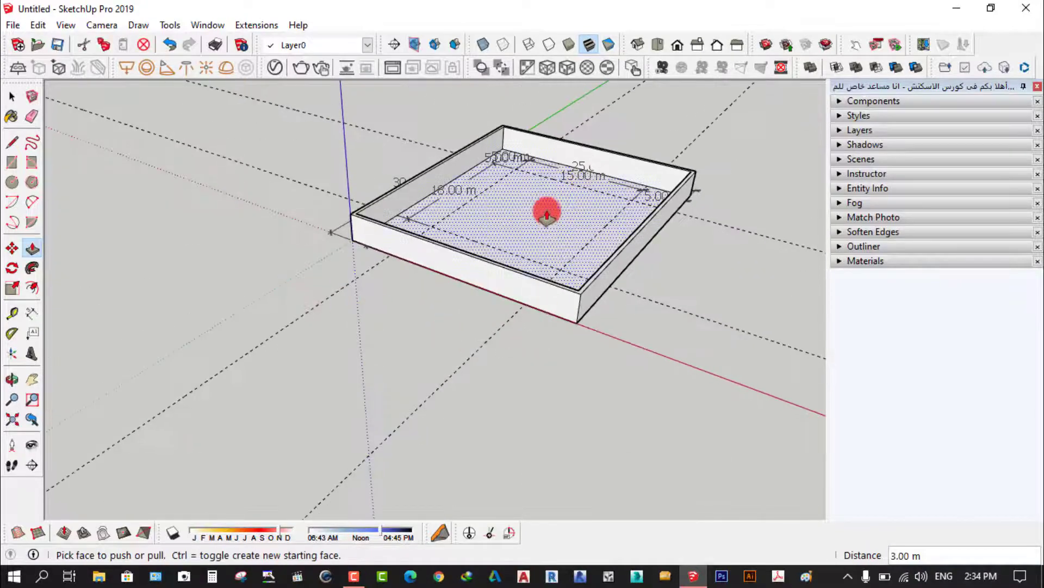
scroll(547, 214, up, 3)
scroll(322, 349, down, 2)
scroll(325, 356, up, 1)
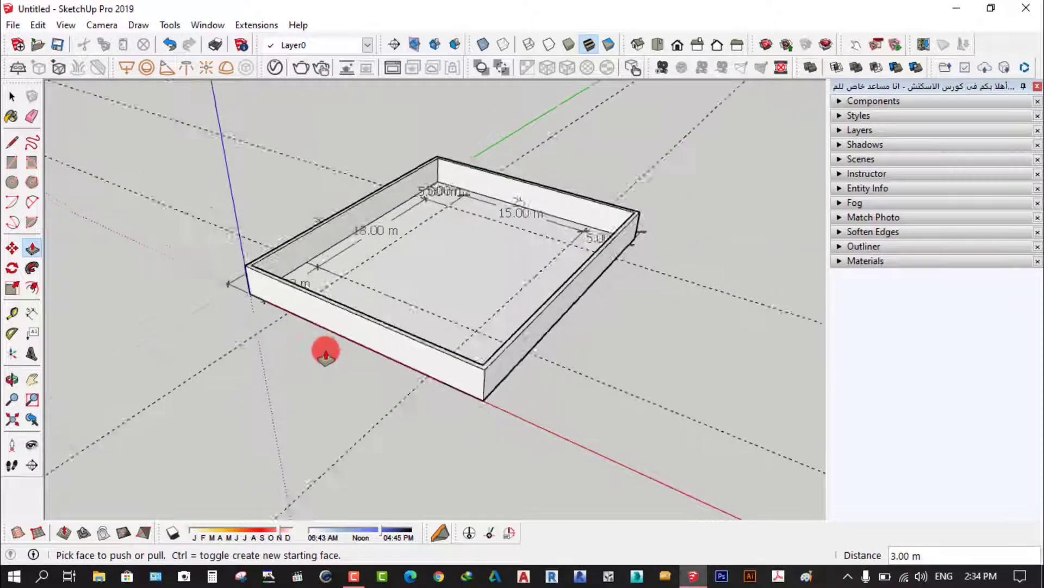
scroll(325, 353, up, 2)
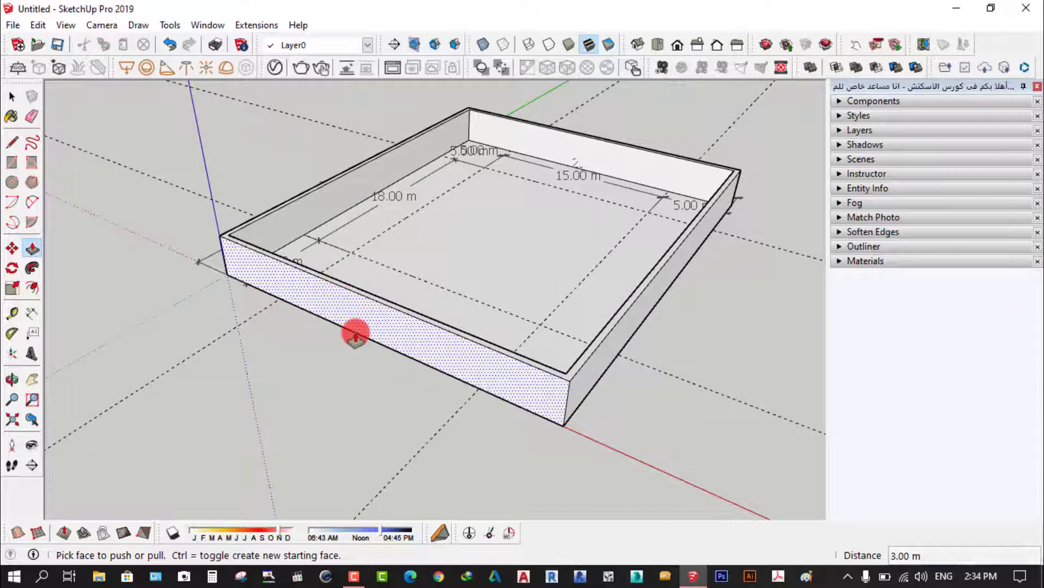
scroll(355, 333, up, 1)
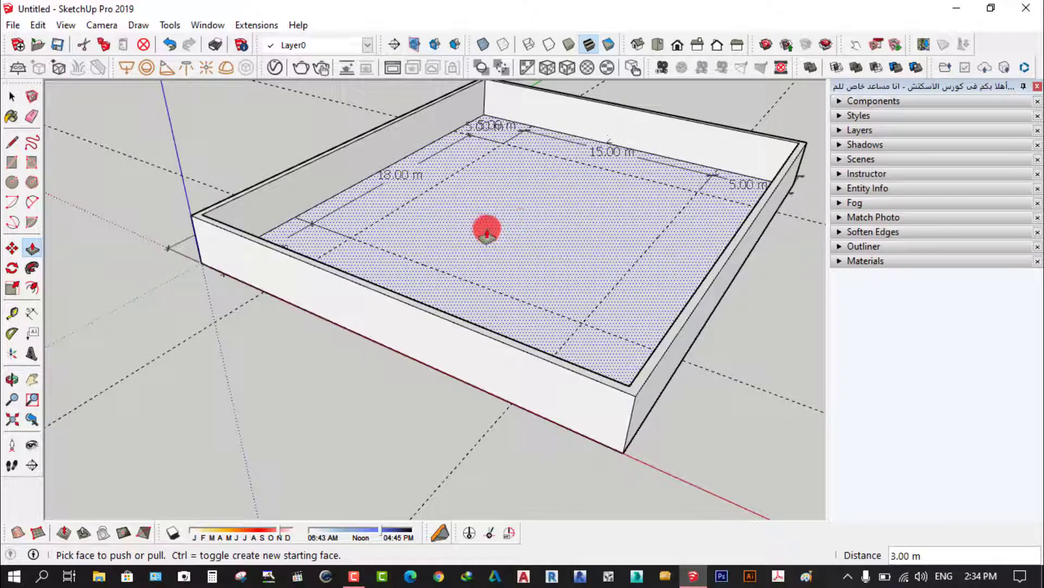
drag(487, 233, 494, 204)
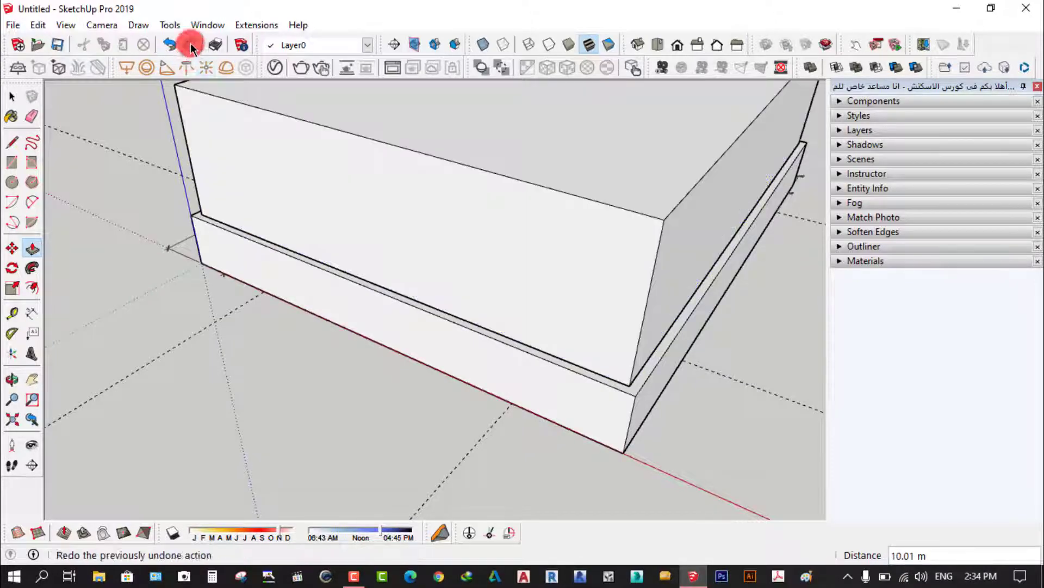
click(171, 43)
click(400, 379)
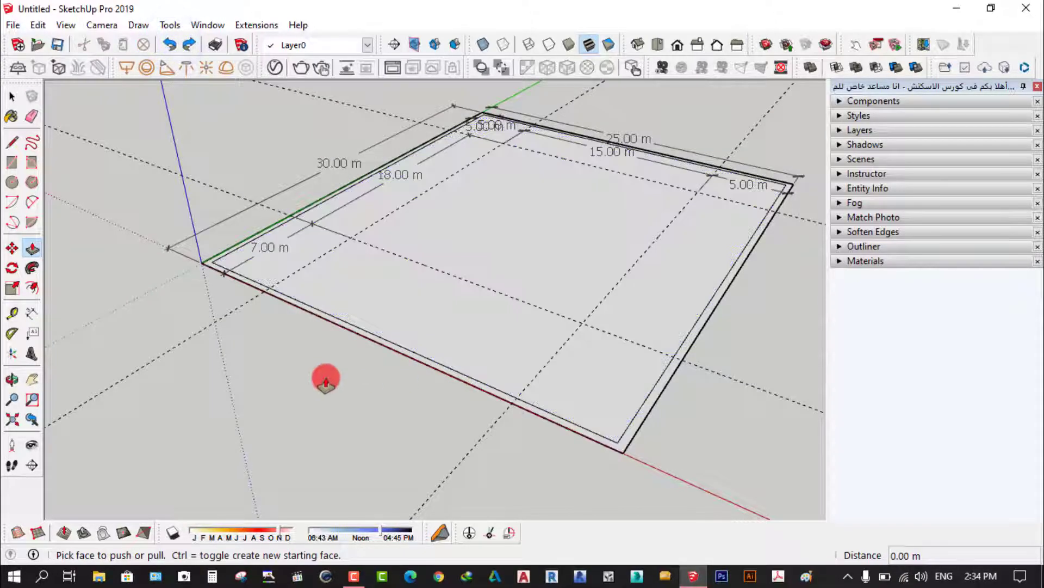
click(188, 44)
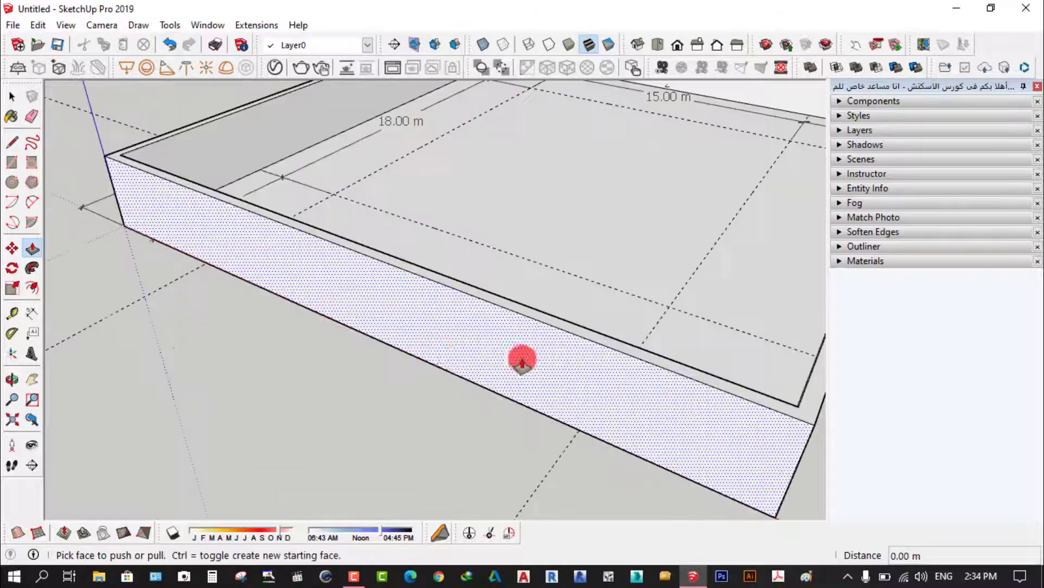
mouse_move(465, 375)
middle_down()
mouse_move(403, 348)
mouse_move(478, 460)
middle_up()
mouse_move(347, 412)
middle_down()
mouse_move(326, 389)
mouse_move(396, 427)
mouse_move(651, 429)
mouse_move(576, 415)
mouse_move(256, 406)
middle_up()
scroll(333, 287, up, 2)
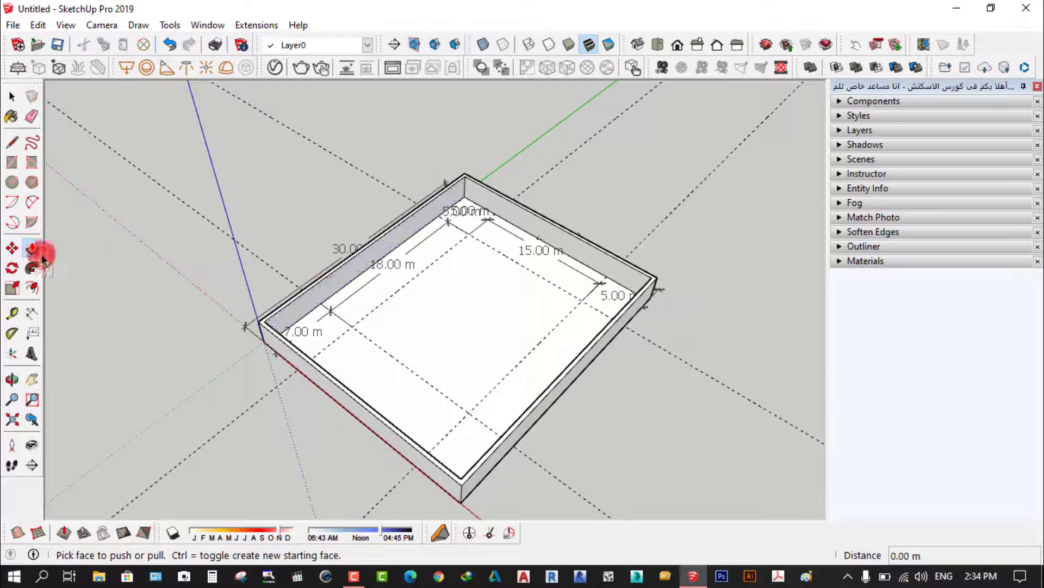
Step: Select and deselect the inner floor face while orbiting around the walled box
click(12, 97)
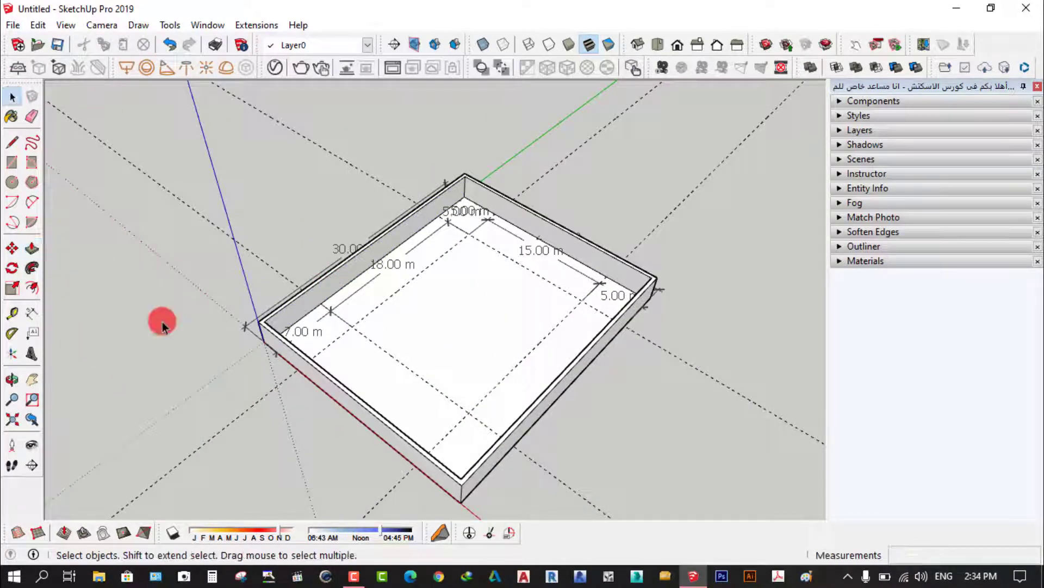
scroll(163, 321, down, 1)
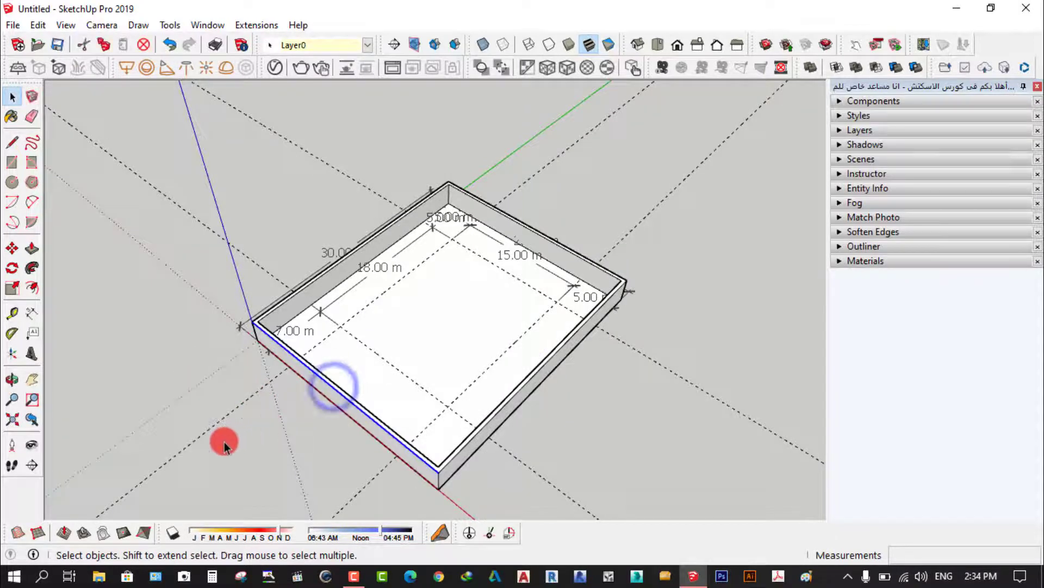
scroll(198, 314, down, 1)
click(416, 301)
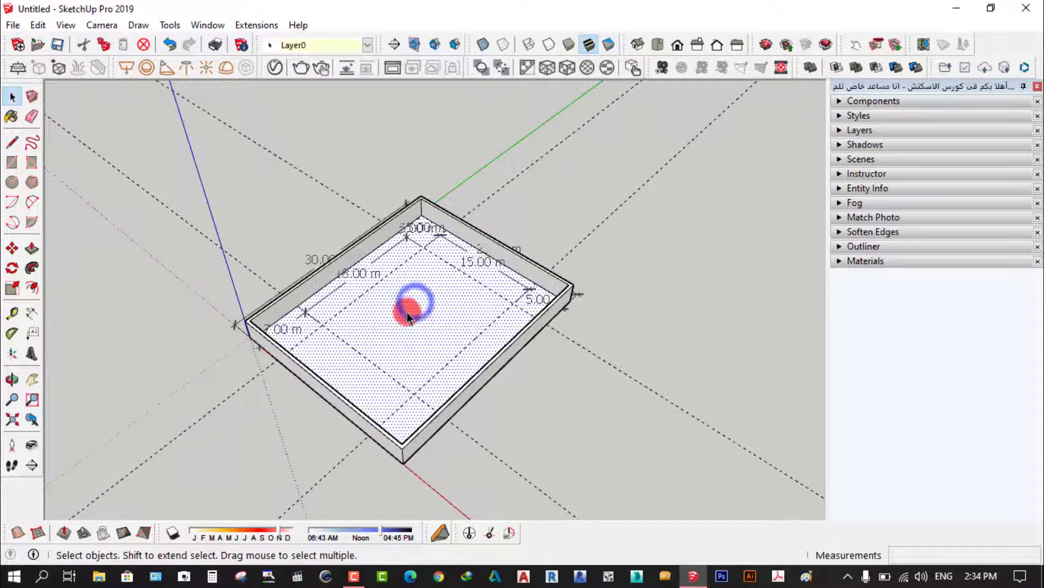
scroll(426, 310, up, 3)
scroll(426, 311, down, 1)
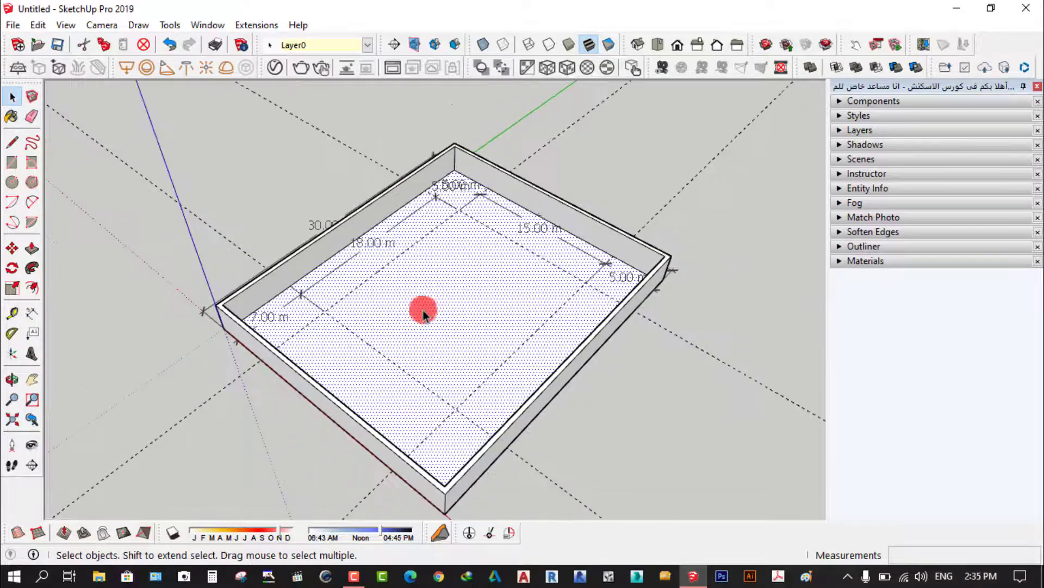
click(266, 165)
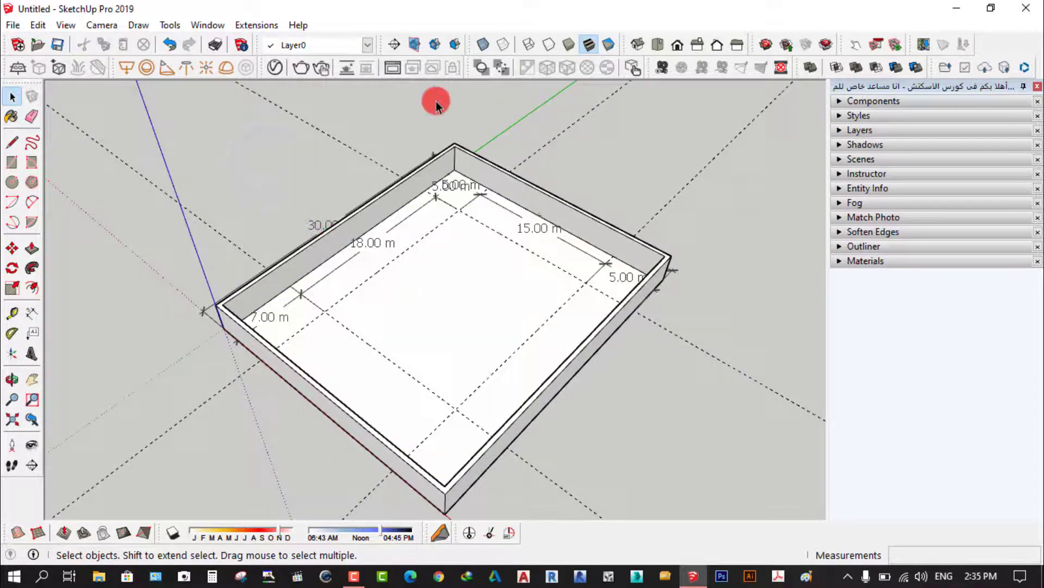
click(479, 297)
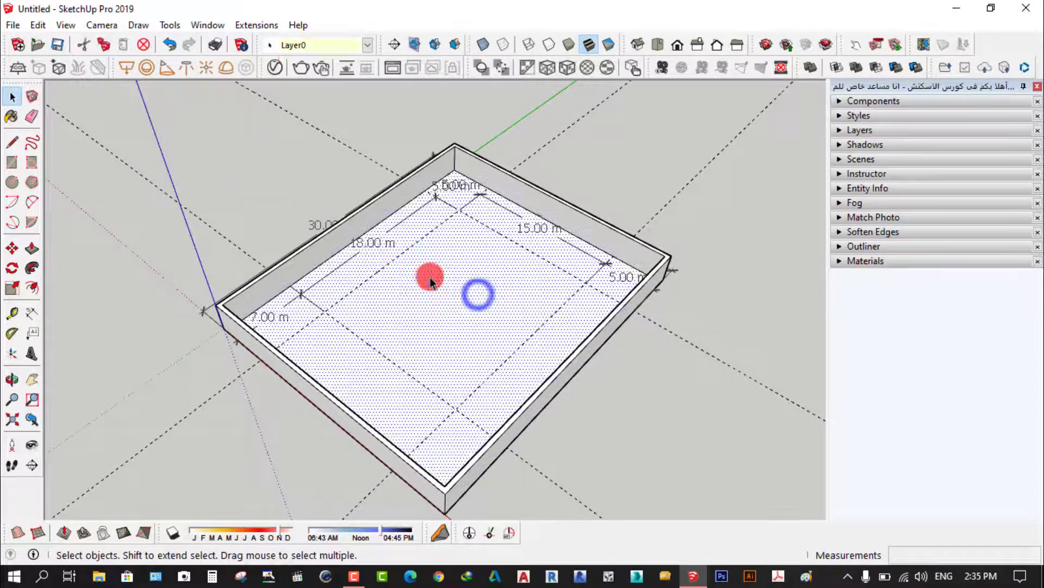
click(269, 163)
scroll(269, 163, down, 1)
mouse_move(269, 163)
middle_down()
mouse_move(274, 107)
mouse_move(258, 223)
middle_up()
scroll(254, 201, up, 2)
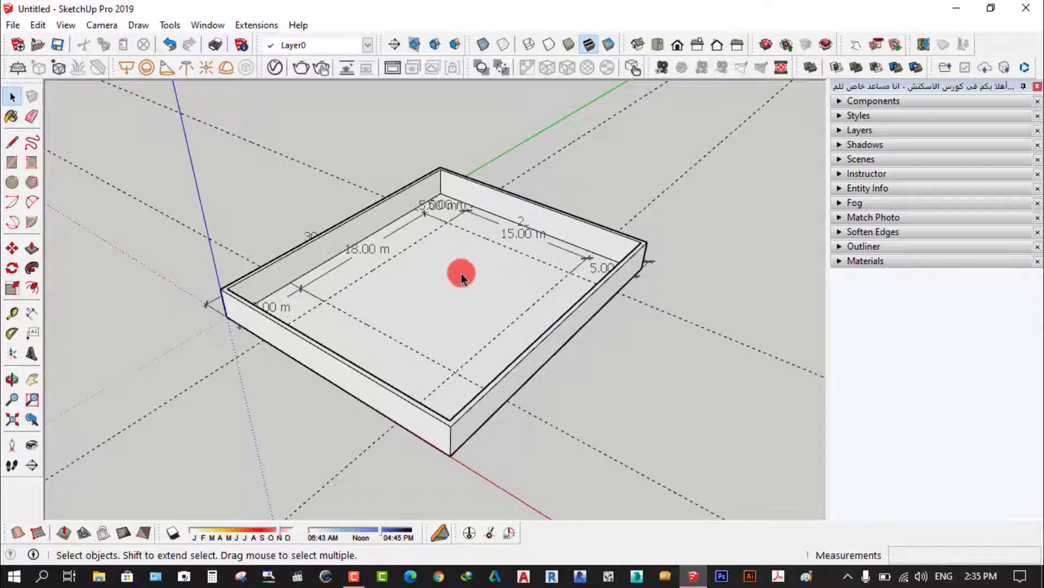
Step: Make the inner floor face and its edges into a group
click(451, 290)
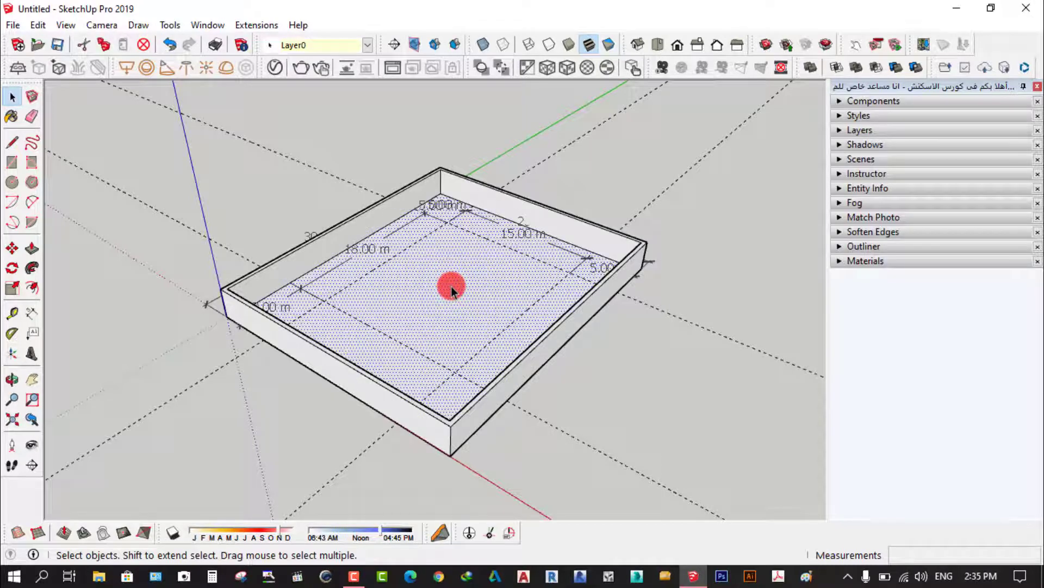
double_click(451, 287)
click(389, 242)
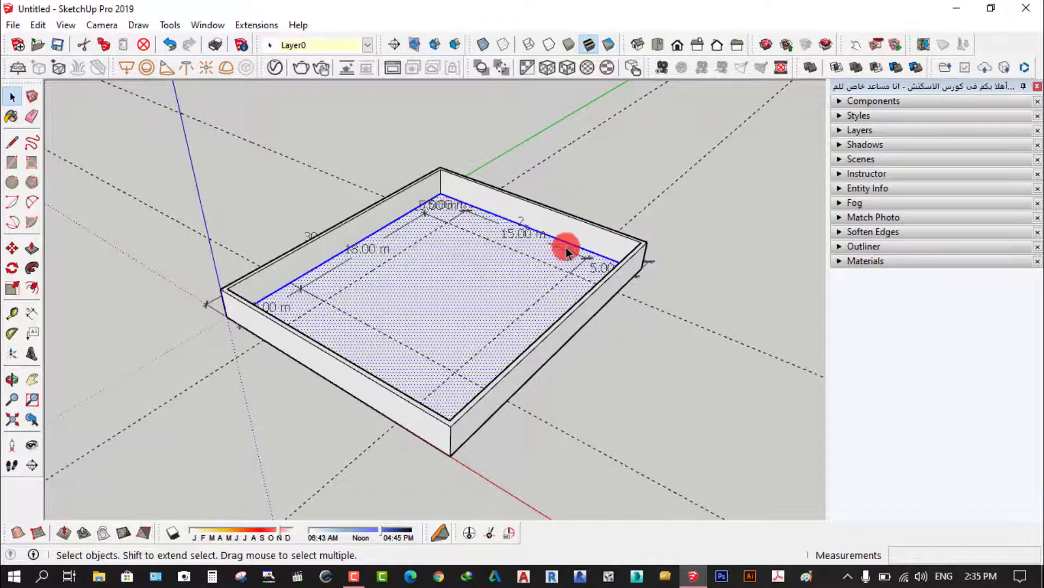
right_click(442, 272)
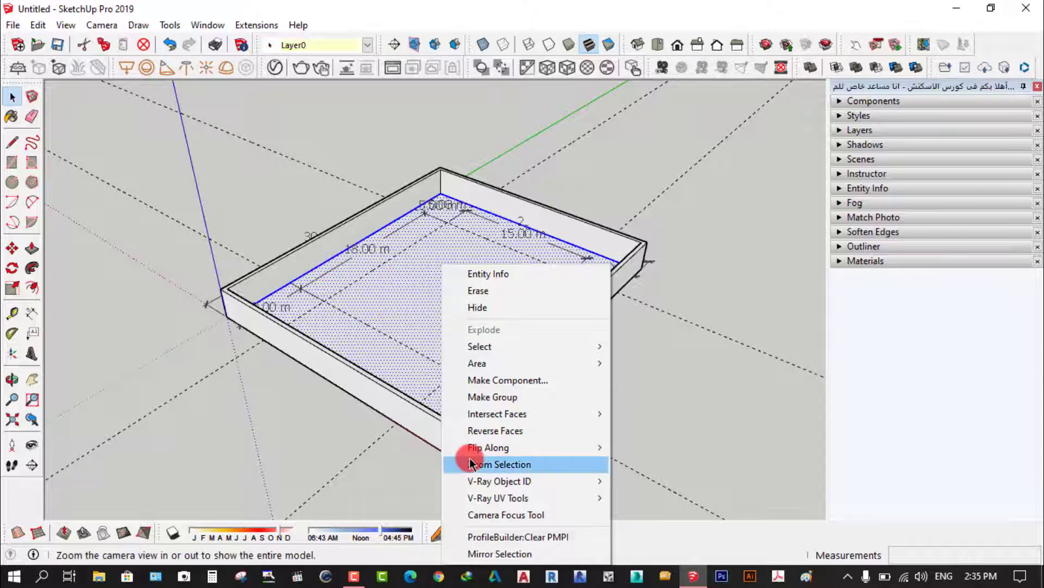
click(514, 398)
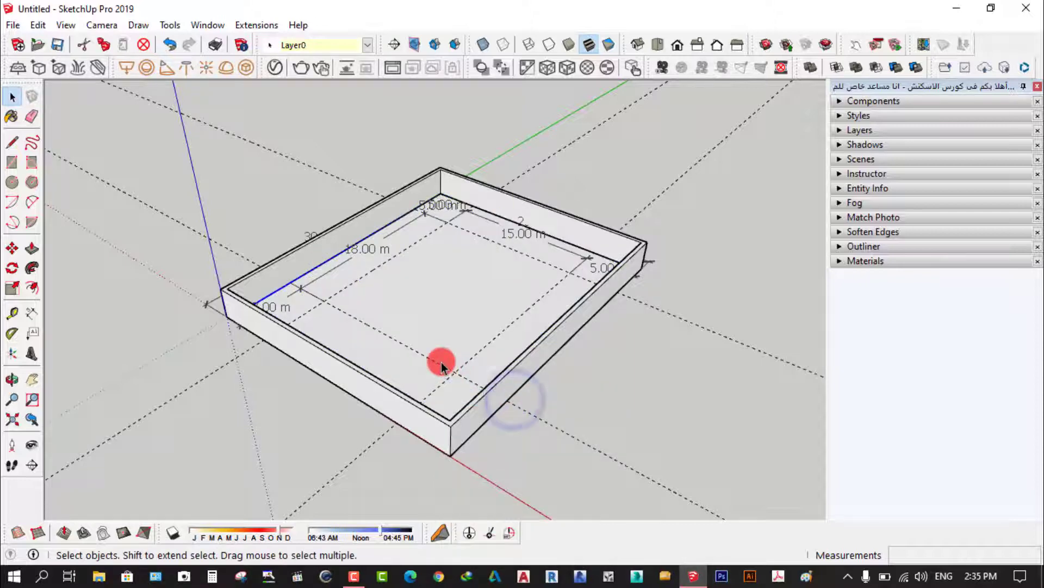
click(441, 283)
click(647, 385)
click(438, 280)
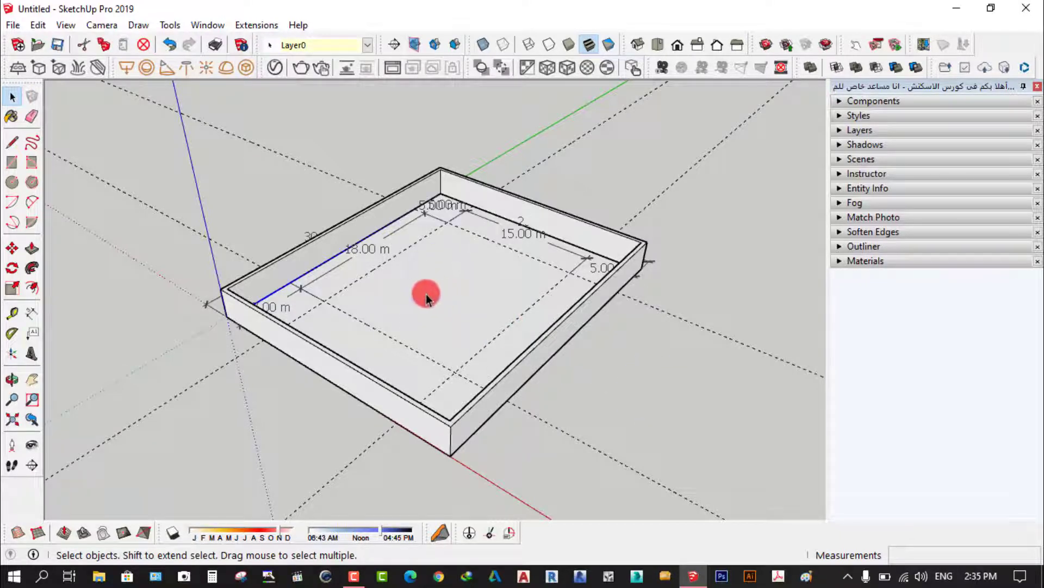
Step: Attempt moving the floor group, cancel so it stays in place, and reselect it
click(12, 248)
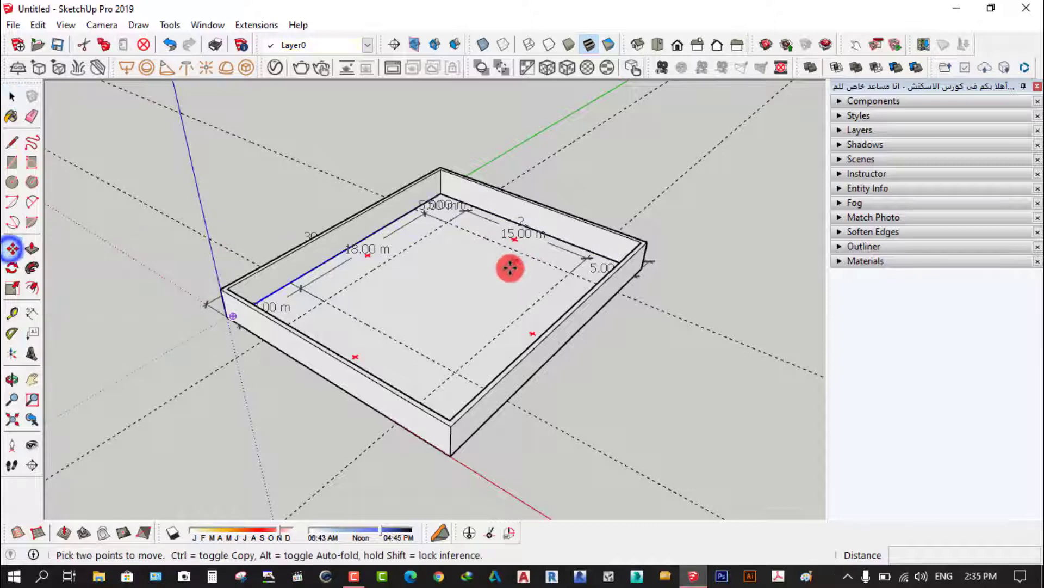
click(469, 283)
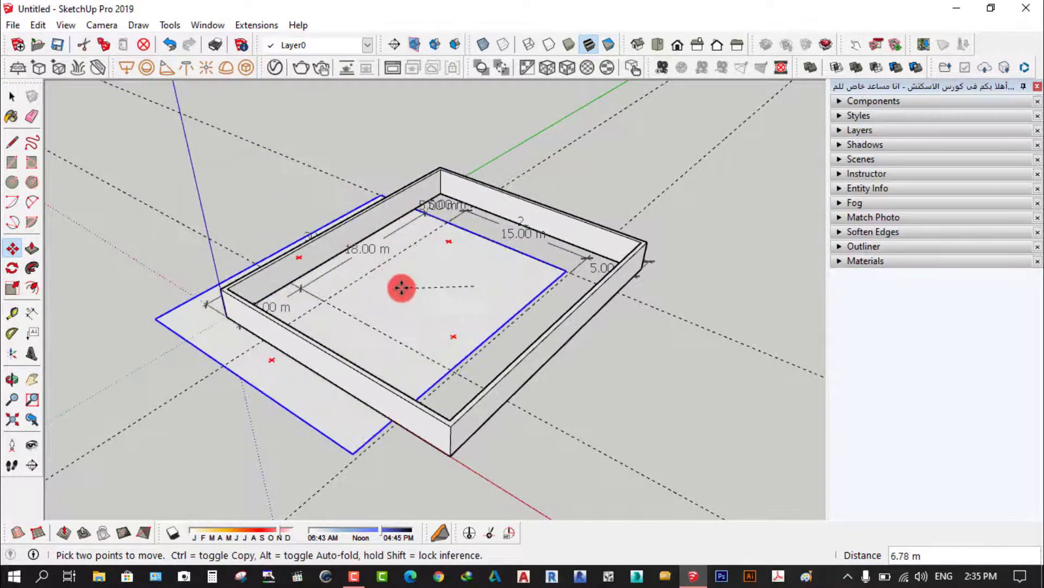
key(Escape)
click(12, 97)
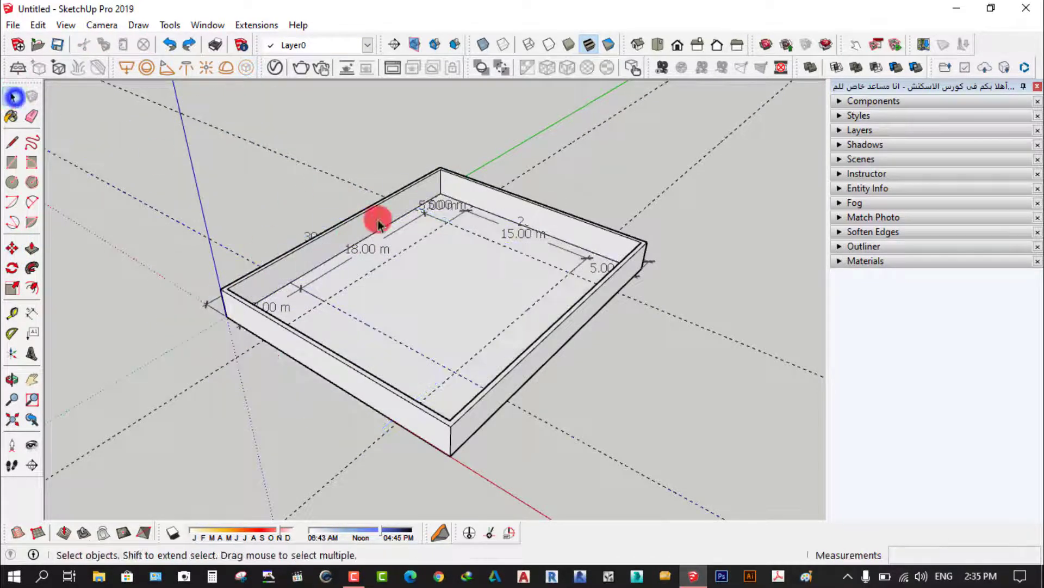
click(465, 279)
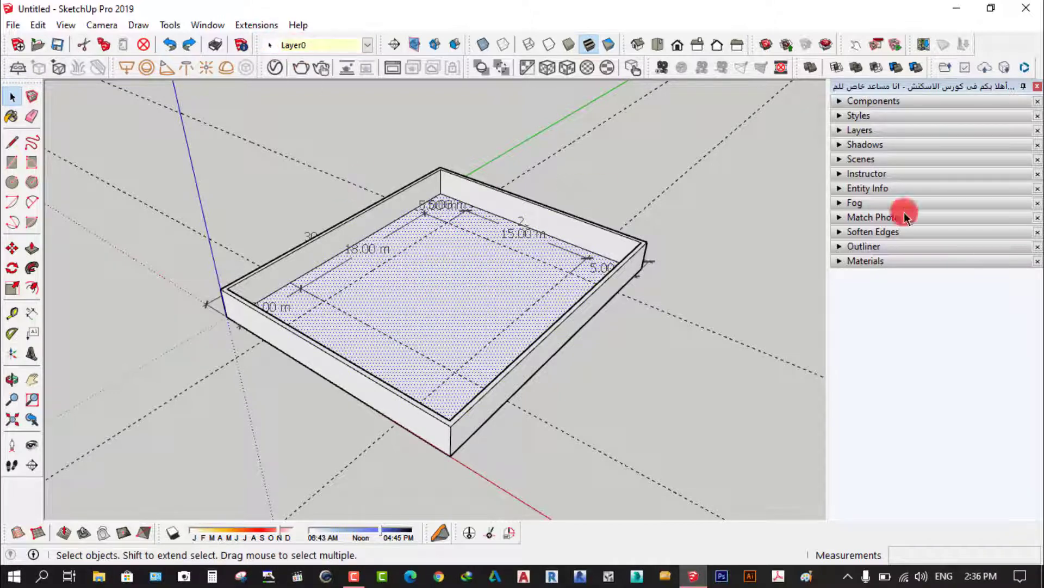
Step: Add a new layer named 'قطعة الارض' in the Layers panel
click(840, 130)
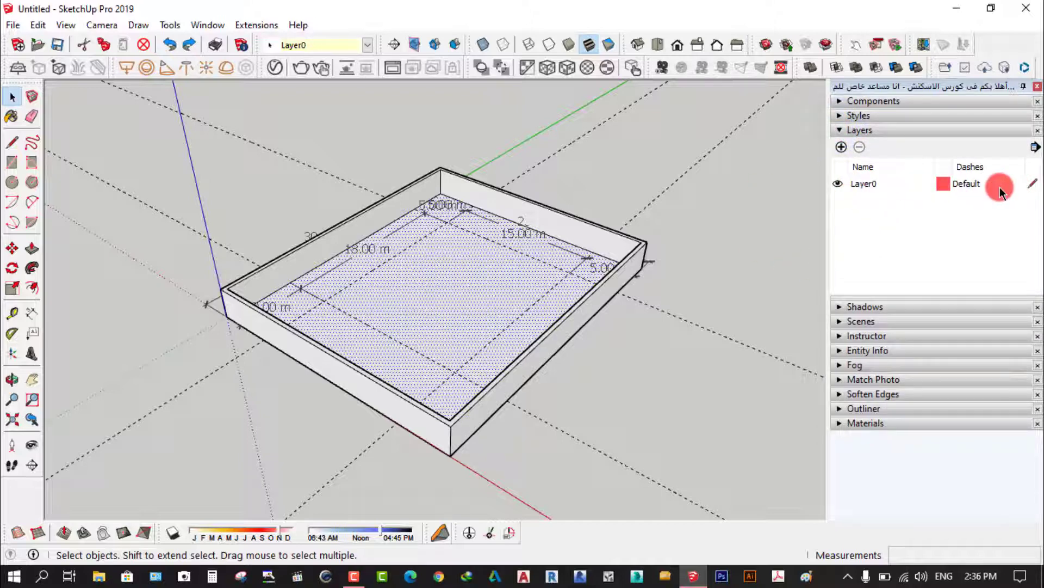
click(842, 148)
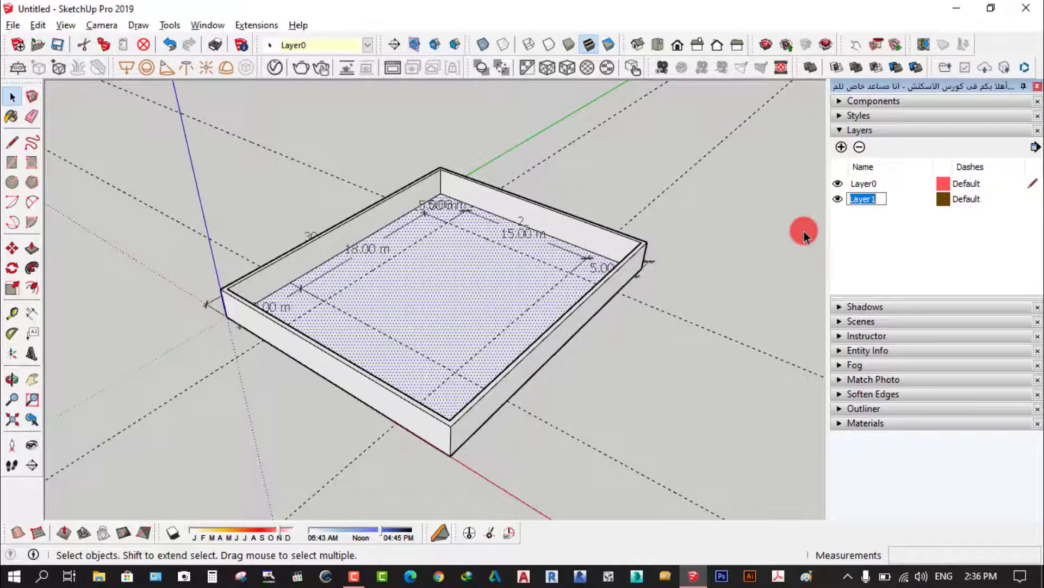
text(قطعة الارض)
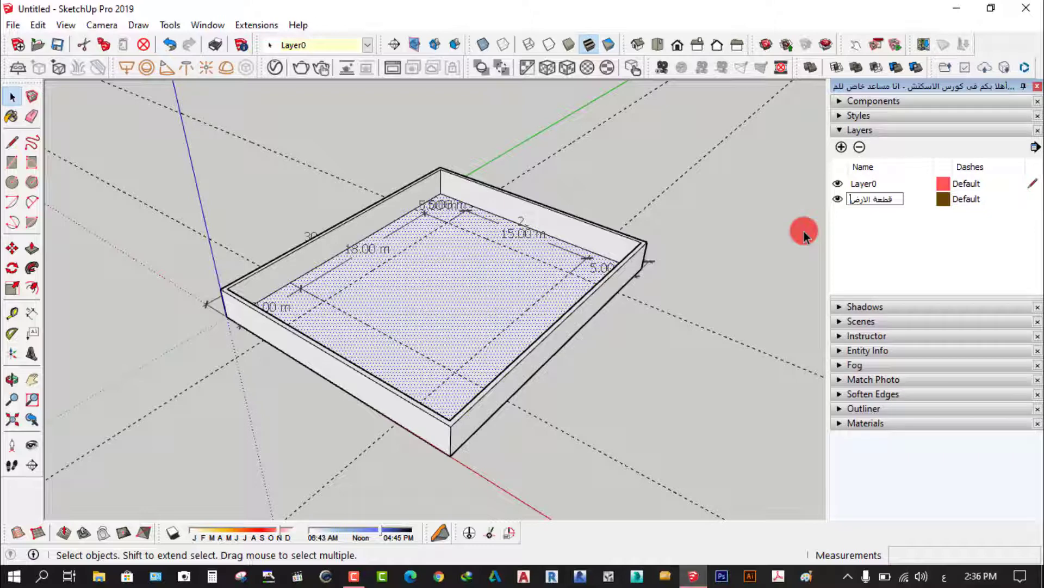
key(Return)
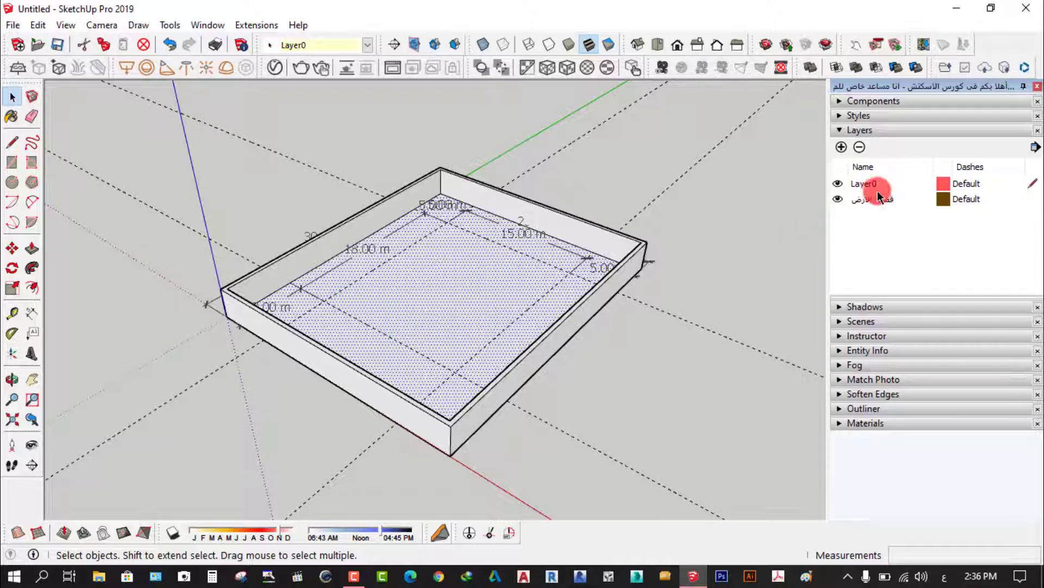
click(949, 204)
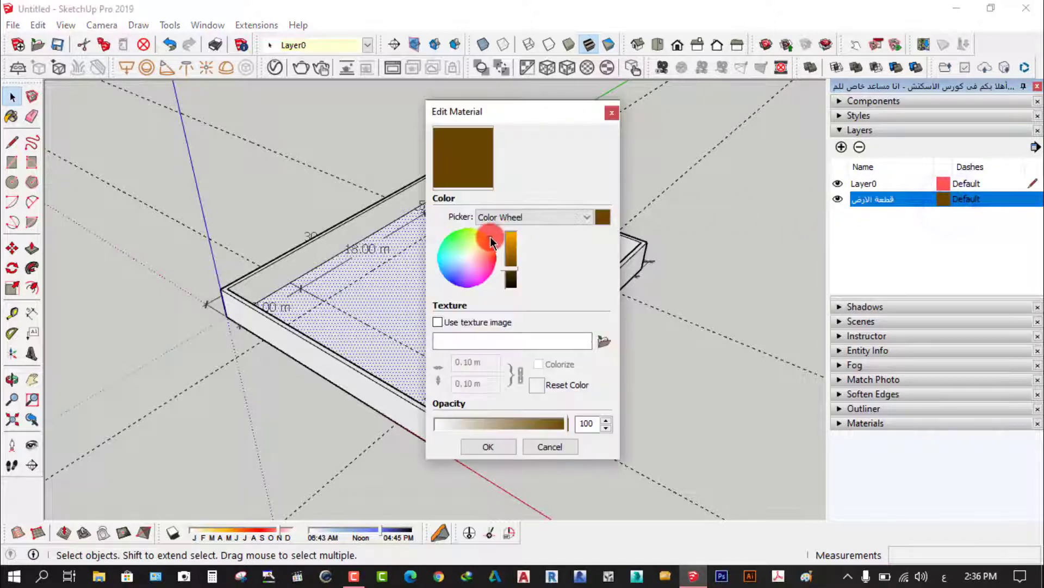
Step: Change the قطعة الأرض layer colour from brown to green
click(477, 256)
drag(477, 257, 439, 239)
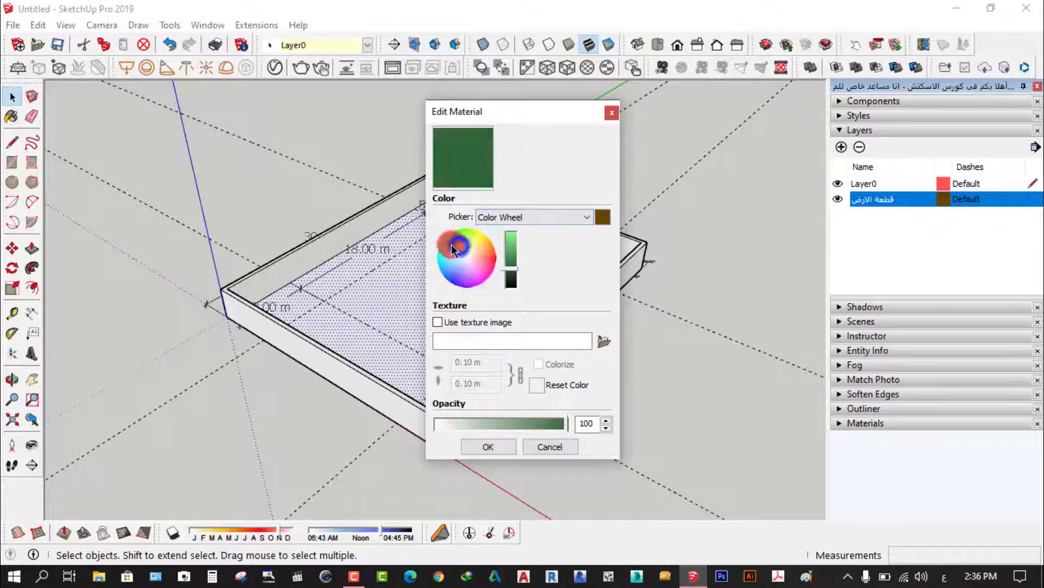
click(484, 445)
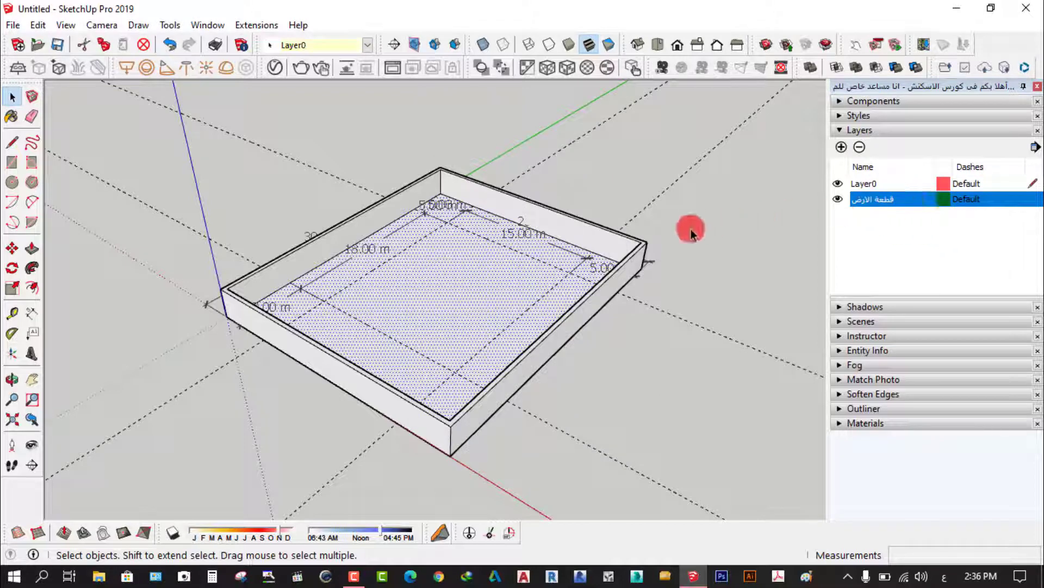
click(711, 238)
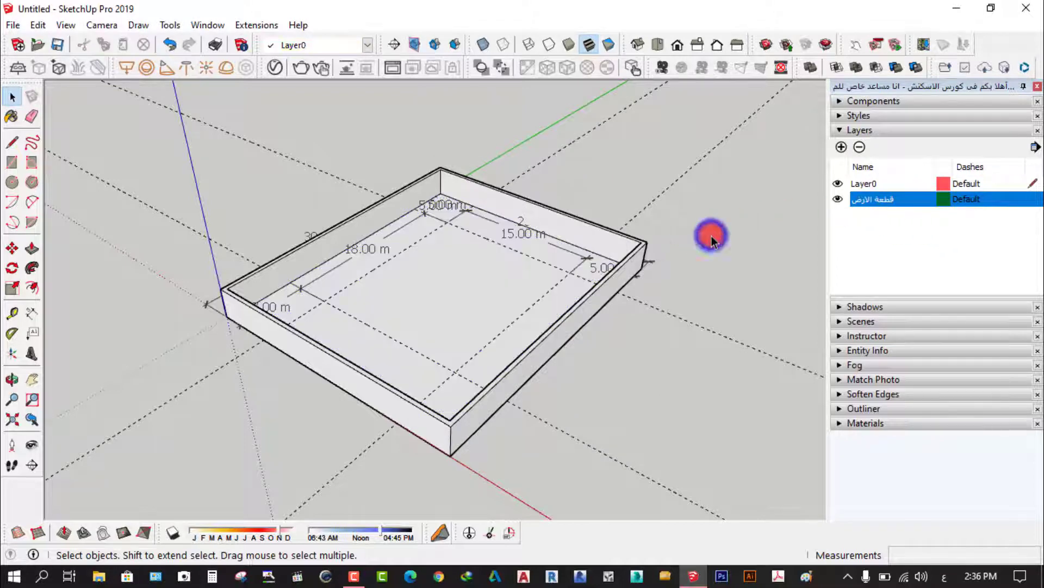
Step: Assign the plot's 706.64 m² floor face to the قطعة الأرض layer in Entity Info
click(441, 283)
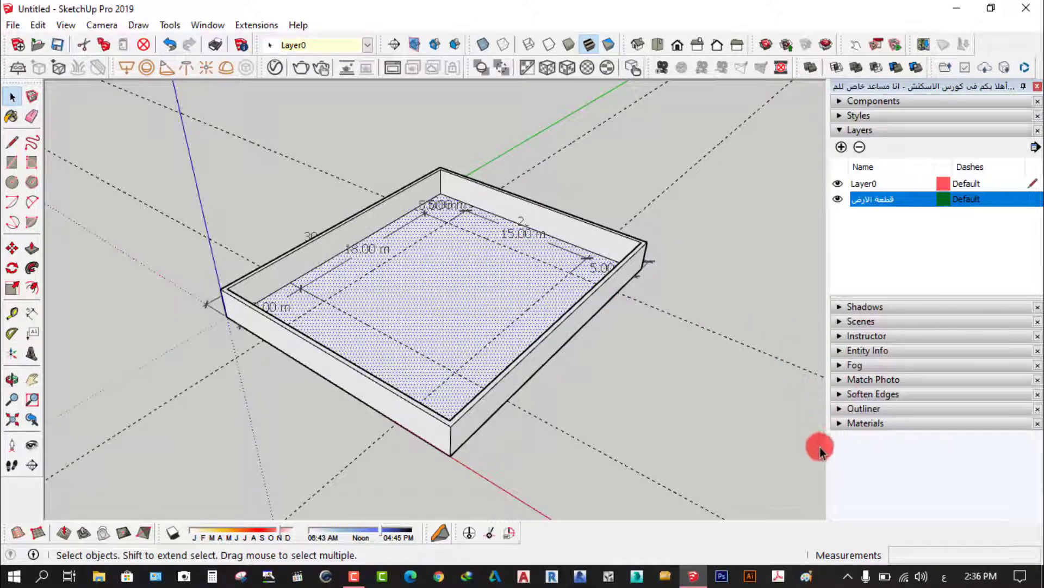
click(839, 351)
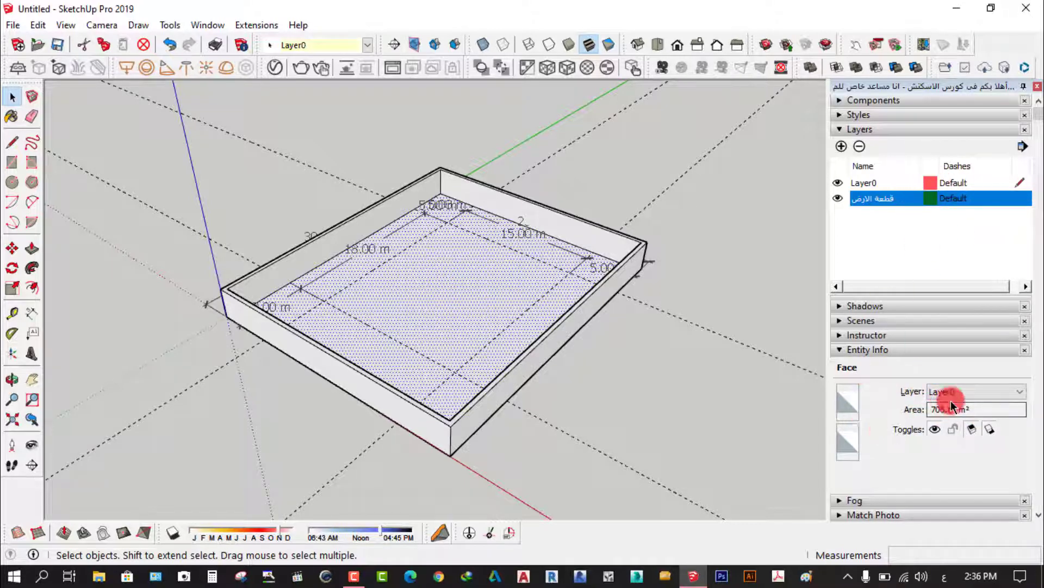
click(1020, 393)
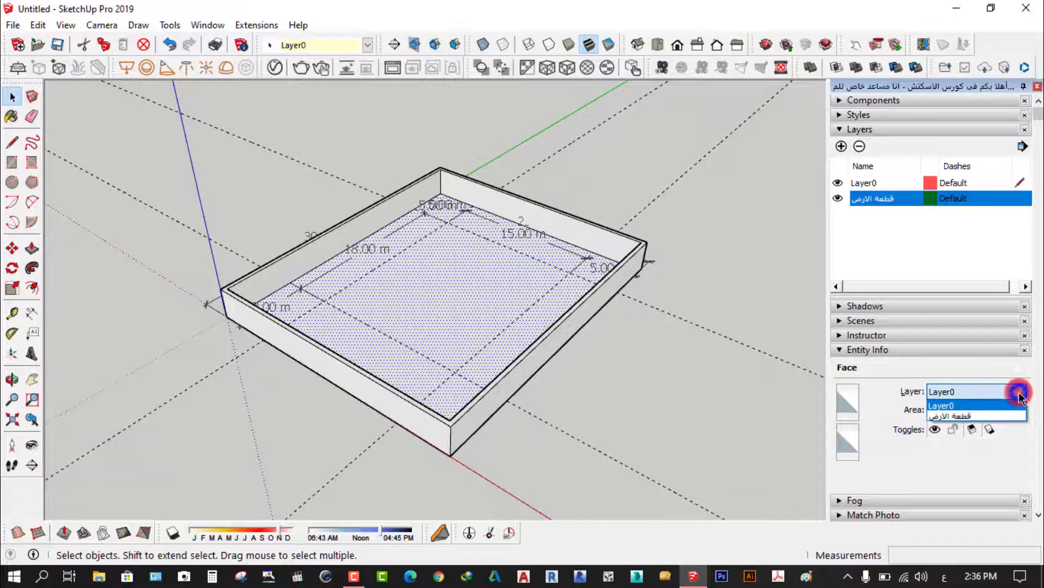
click(956, 417)
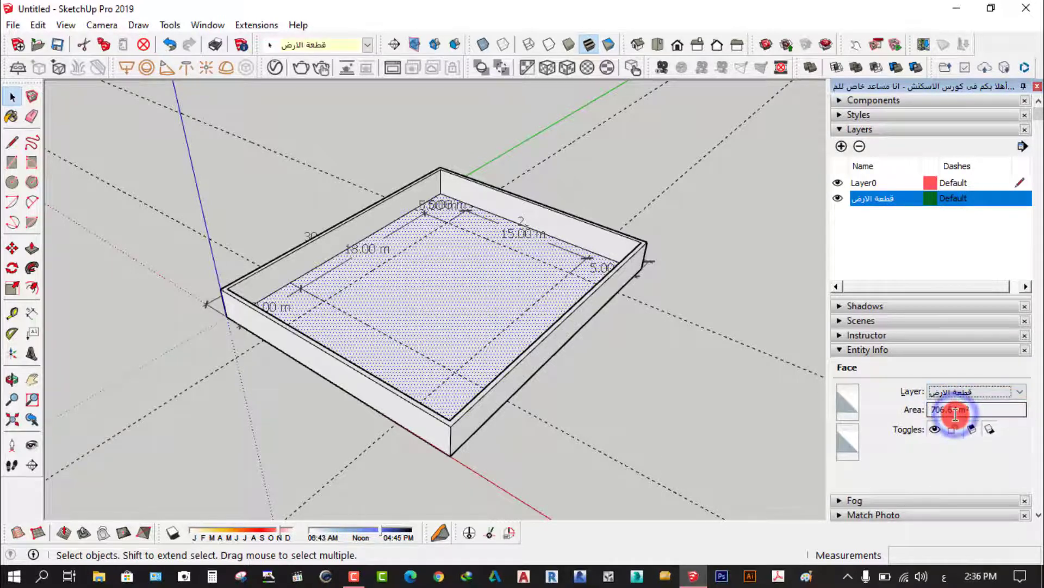
click(669, 412)
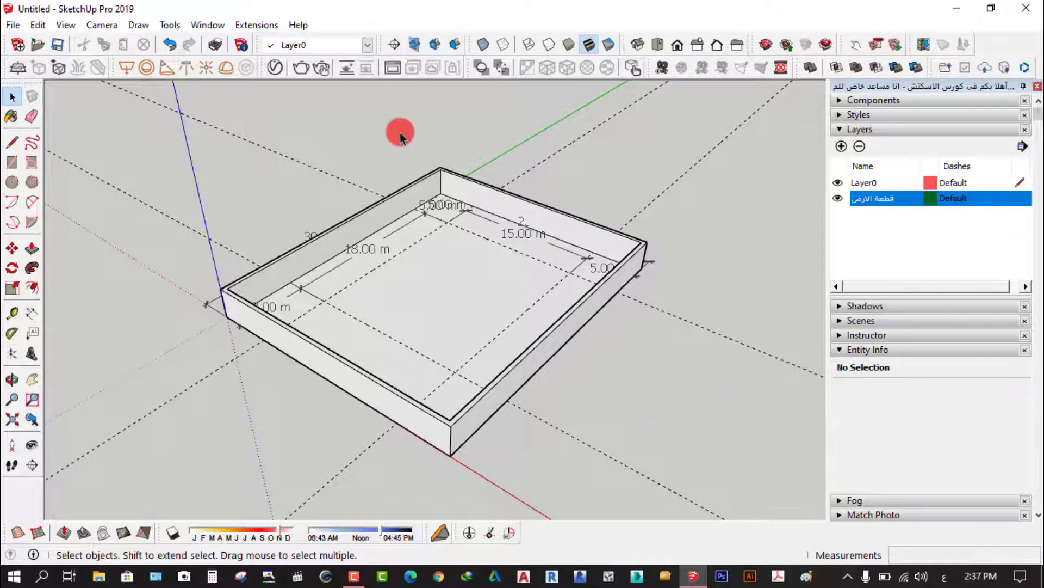
click(436, 287)
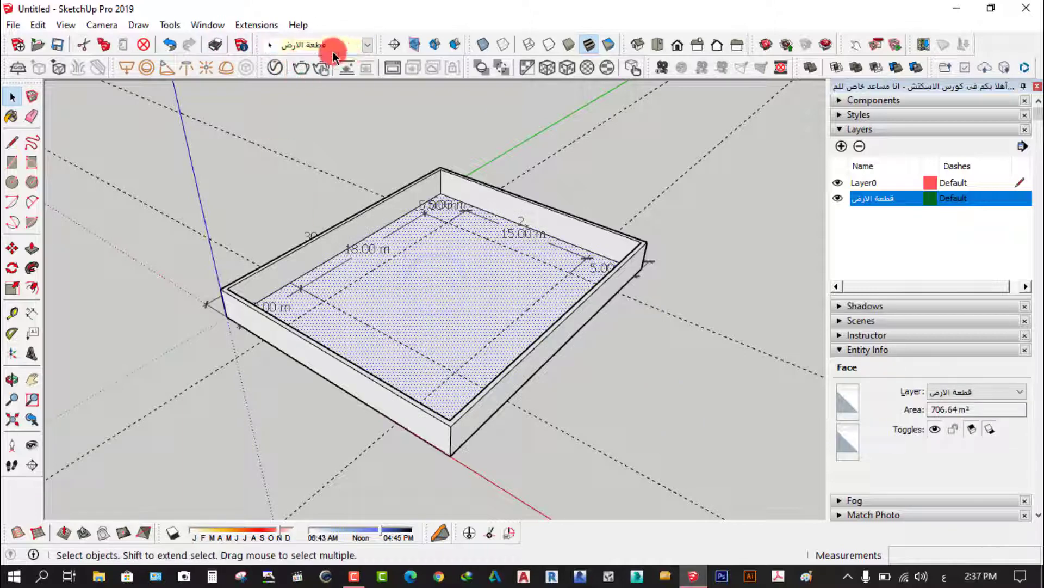
click(298, 47)
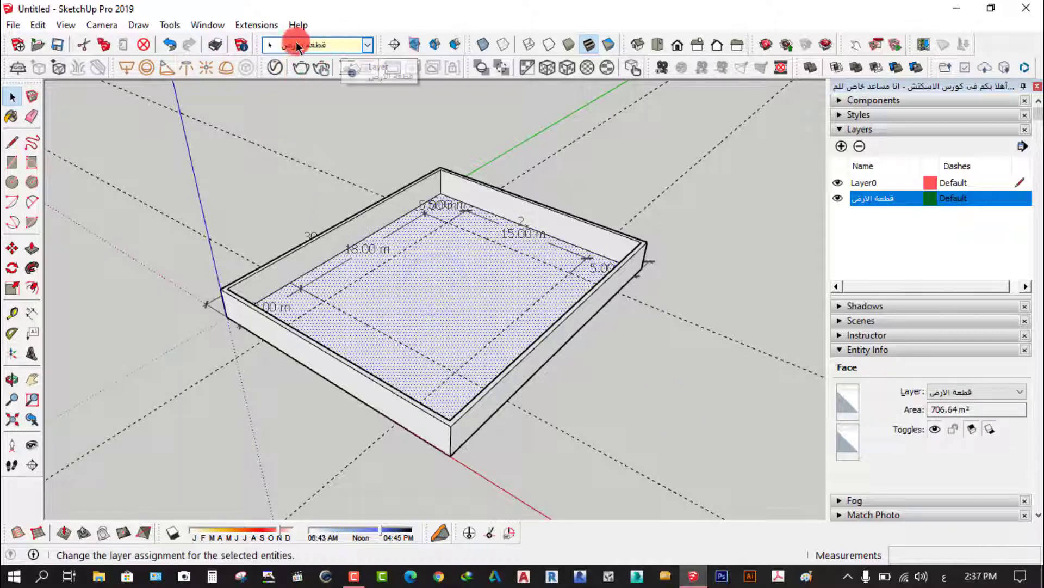
click(932, 430)
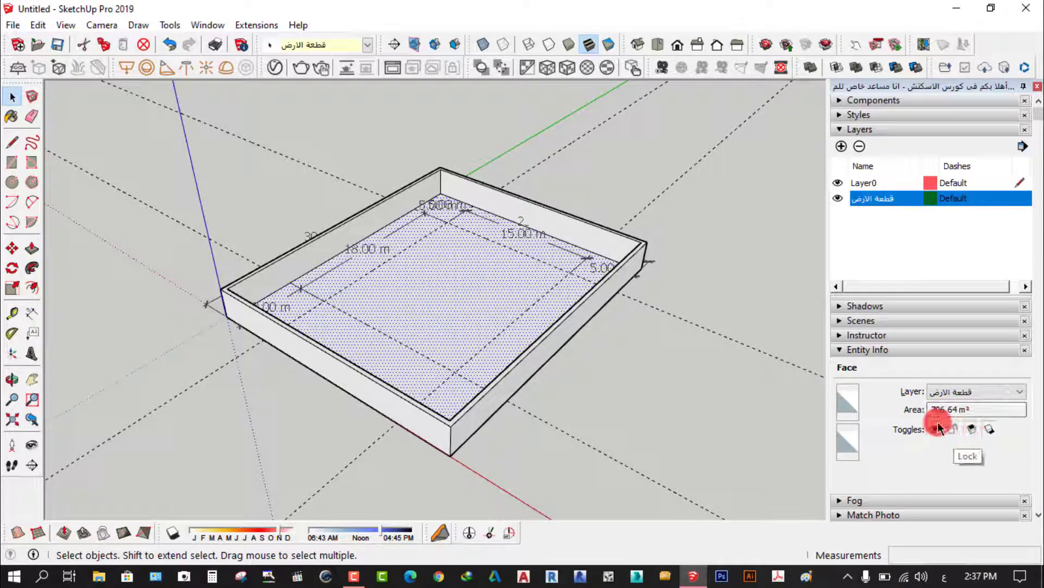
click(419, 287)
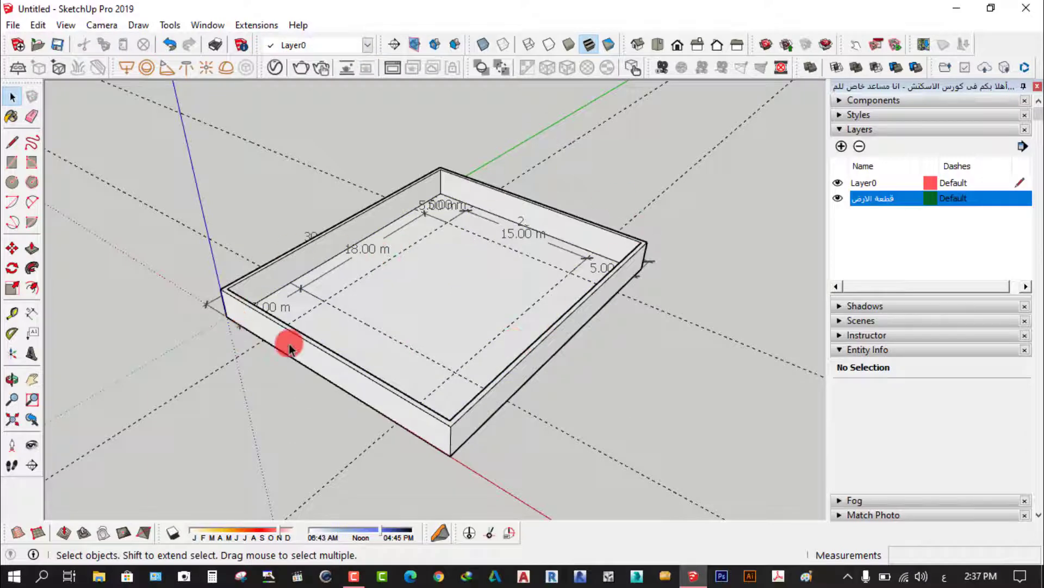
click(304, 338)
Step: Hide the قطعة الأرض layer so the plot's floor face disappears
click(313, 406)
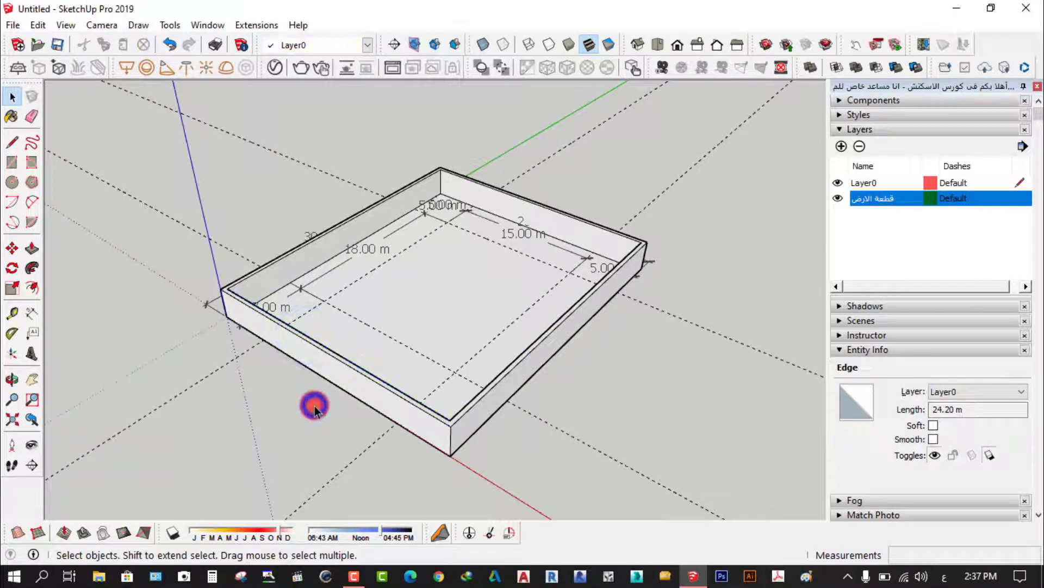
scroll(313, 406, up, 3)
click(366, 331)
click(332, 400)
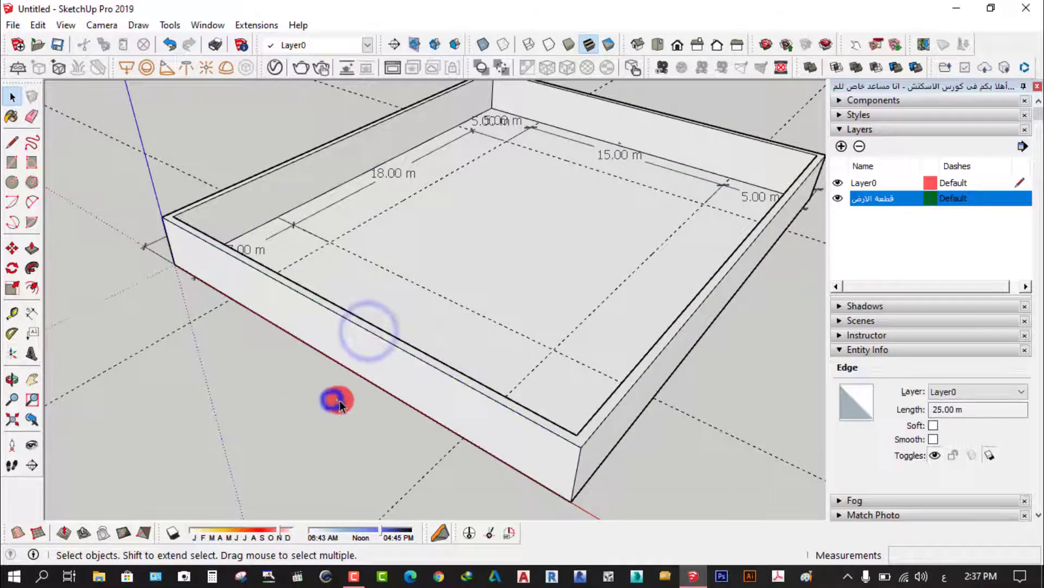
click(404, 373)
double_click(405, 374)
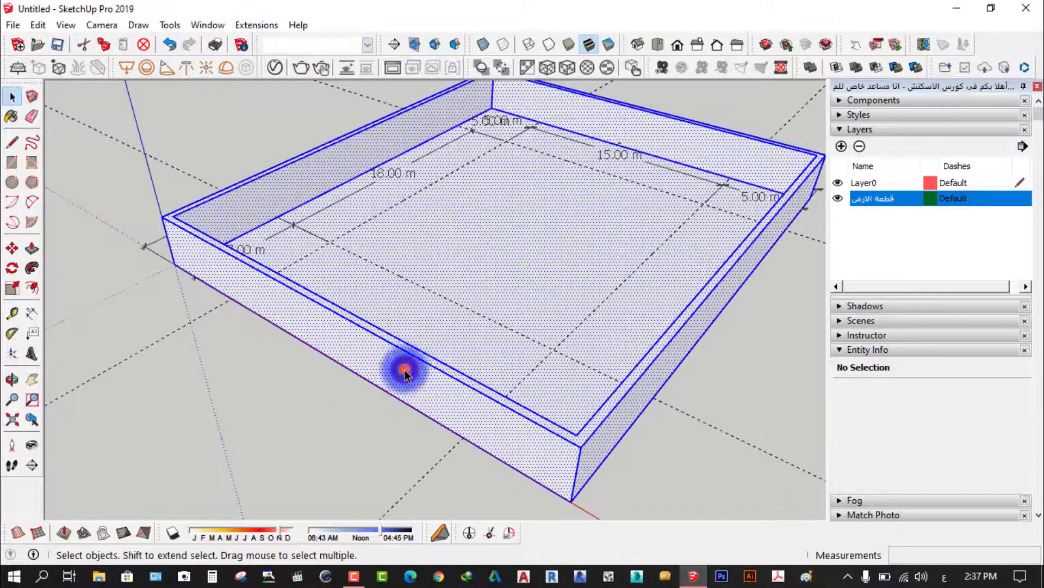
scroll(520, 233, down, 1)
click(464, 263)
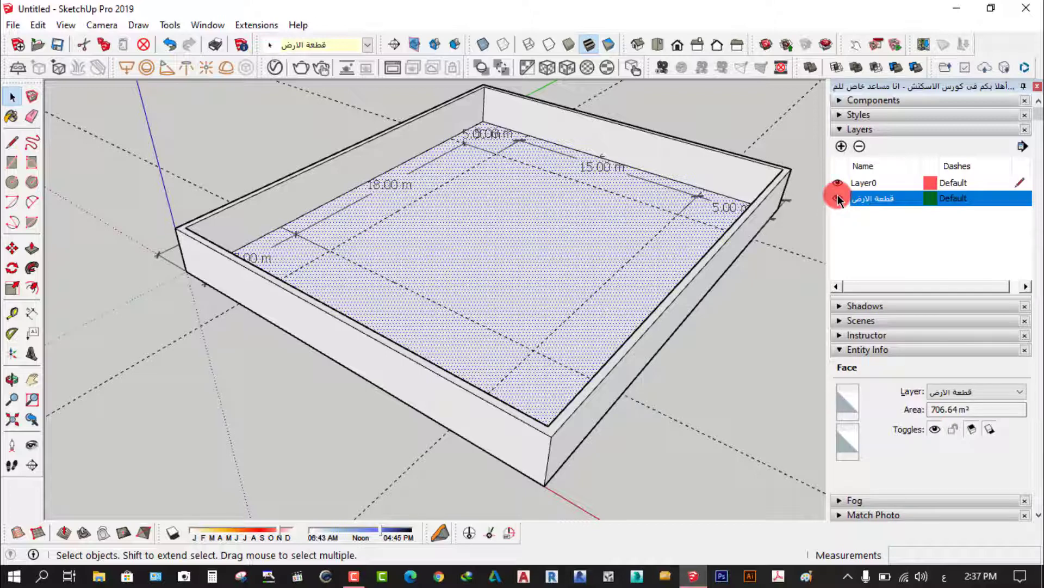
click(838, 198)
click(447, 251)
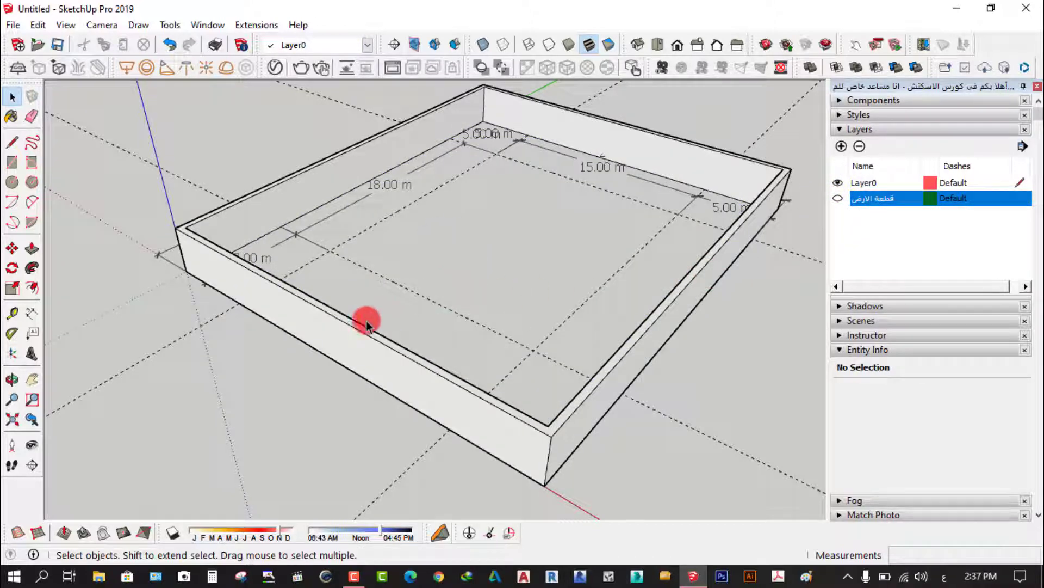
Step: Orbit around the walled box, then hide the 18.00 m dimension
middle_drag(340, 370, 593, 126)
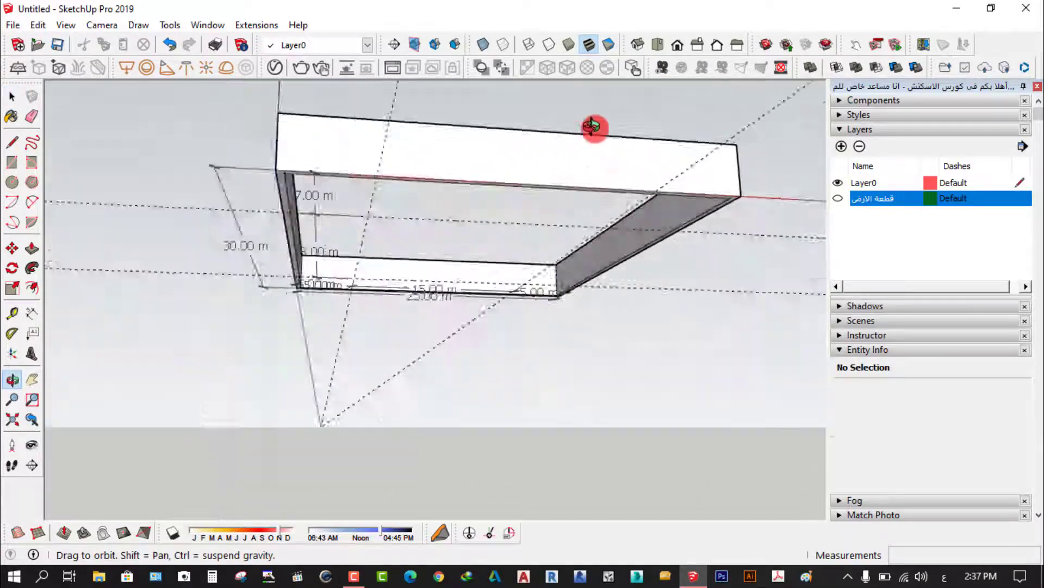
mouse_move(593, 126)
mouse_down()
mouse_move(687, 93)
mouse_move(573, 210)
mouse_move(488, 269)
mouse_move(469, 233)
mouse_up()
middle_drag(469, 233, 496, 217)
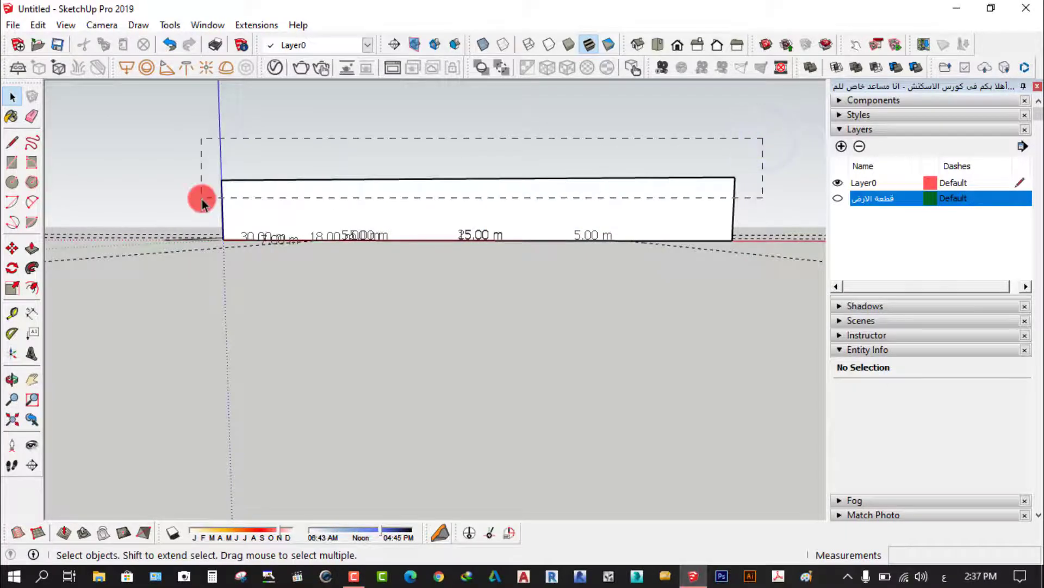
drag(706, 170, 205, 198)
mouse_move(478, 300)
middle_down()
mouse_move(401, 401)
mouse_move(343, 438)
mouse_move(484, 400)
middle_up()
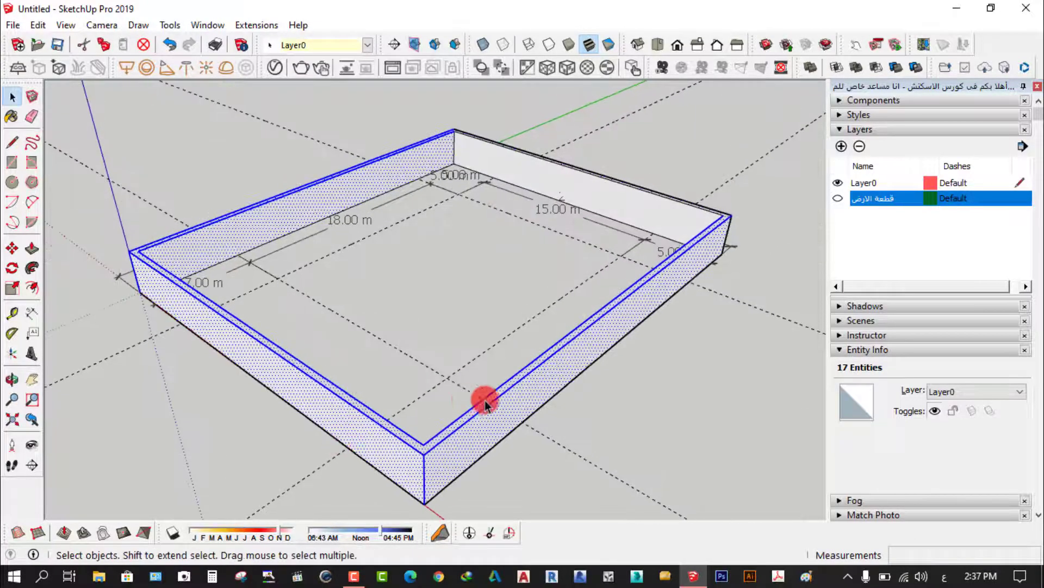
click(593, 436)
middle_drag(593, 436, 560, 203)
click(394, 223)
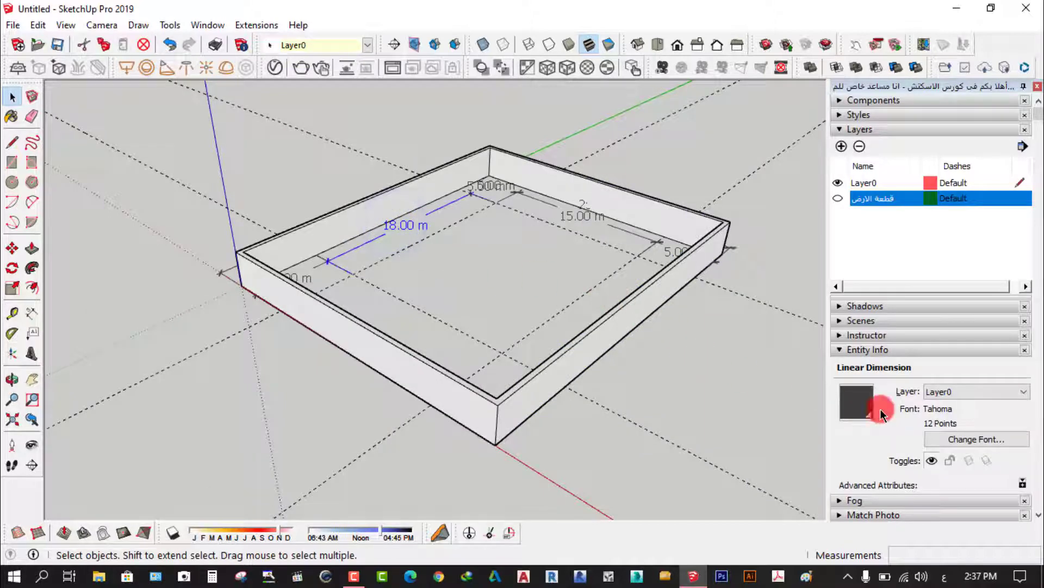
click(932, 461)
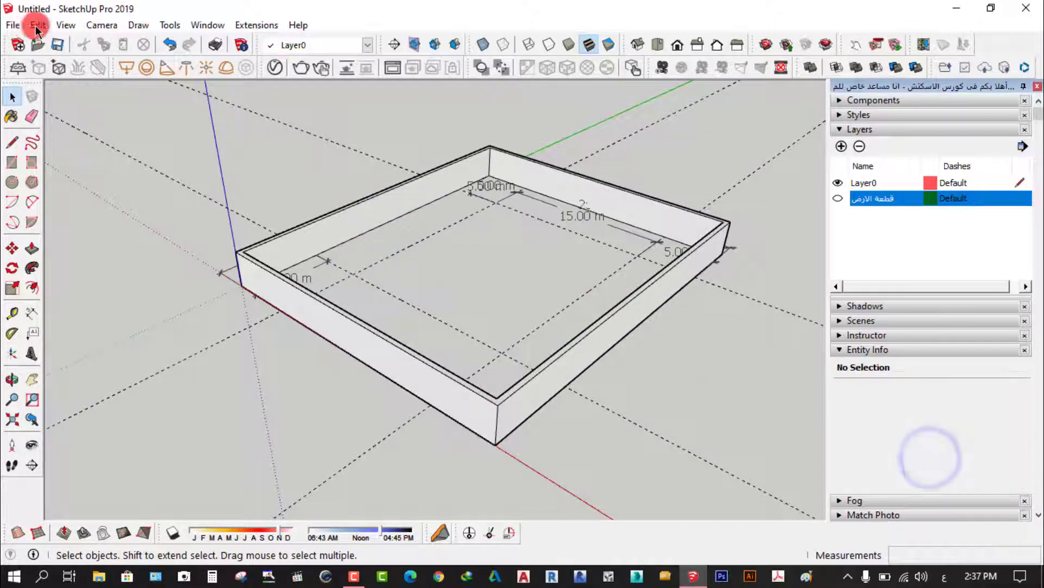
Step: Unhide the 18.00 m dimension from the Edit menu, keeping the قطعة الأرض layer hidden
click(62, 27)
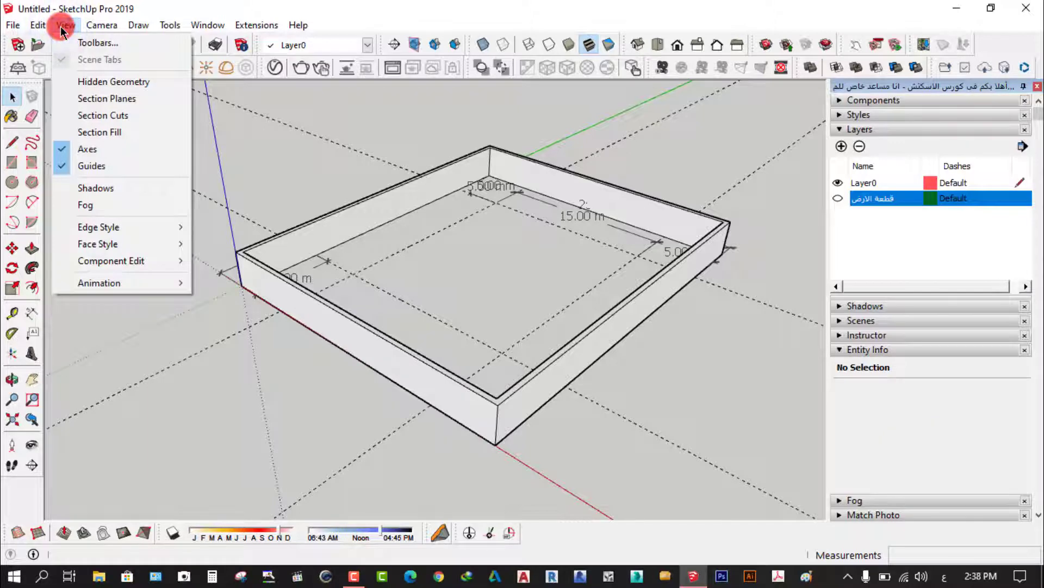
mouse_move(67, 243)
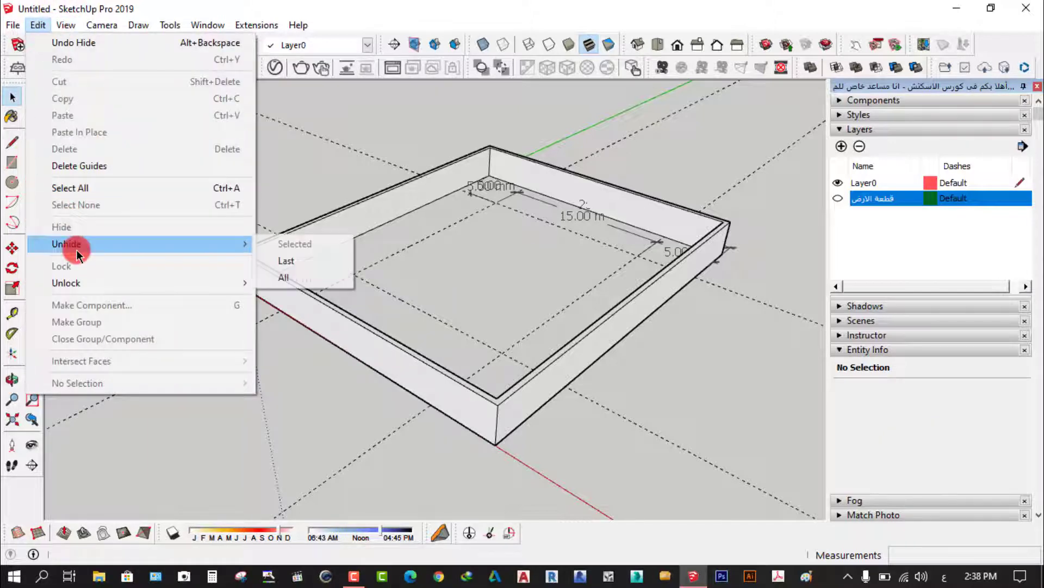
click(282, 279)
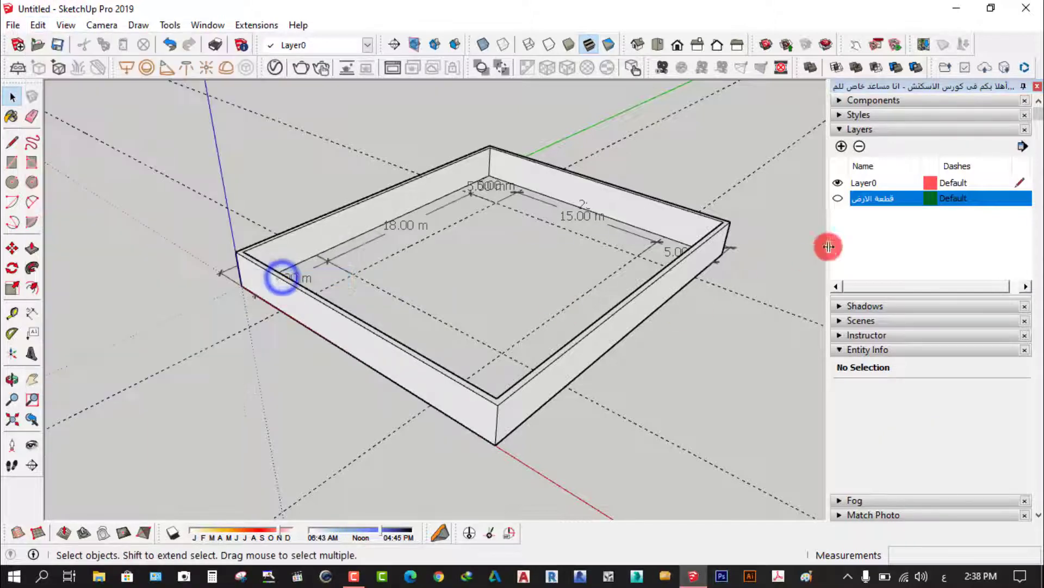
click(838, 198)
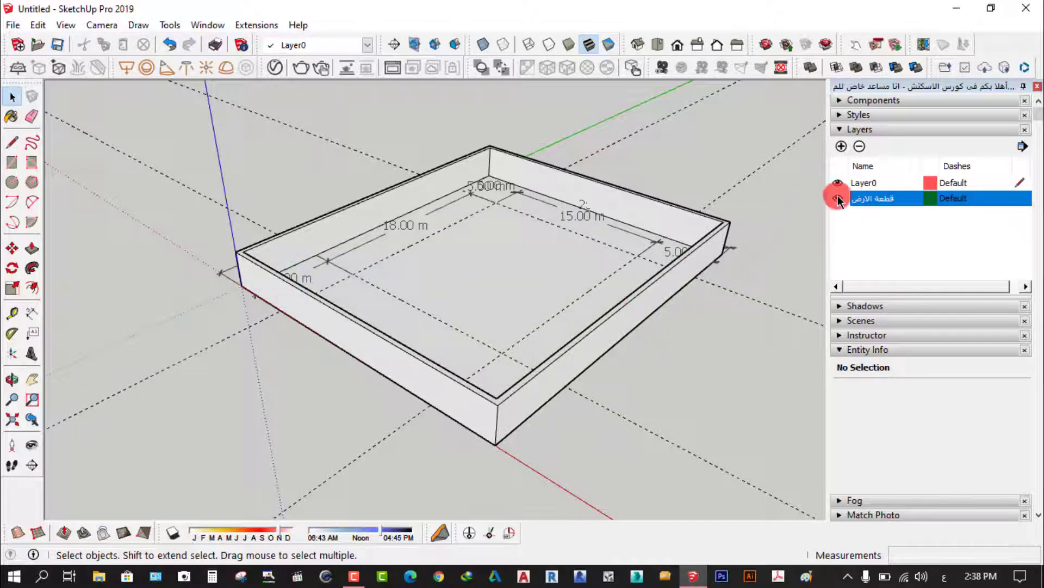
click(838, 198)
click(463, 259)
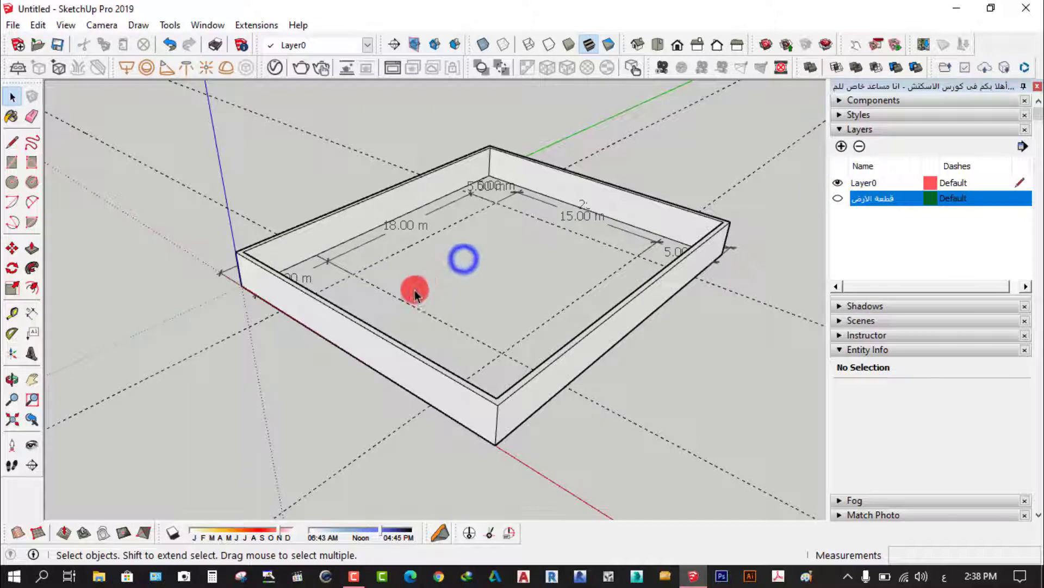
Step: Check the 30.00 m right wall edge, then deselect and zoom to frame the plot
scroll(368, 362, up, 2)
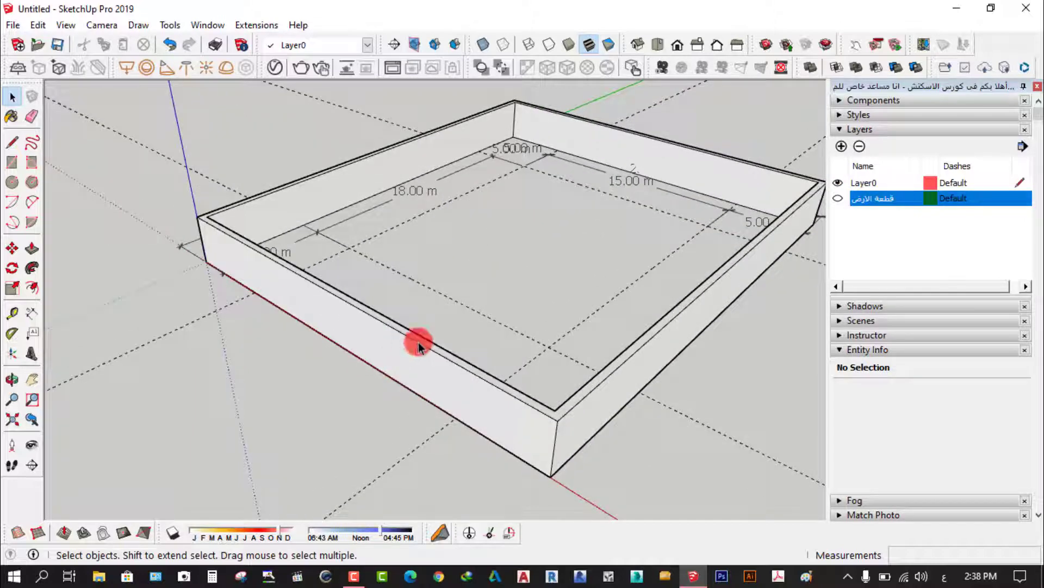
double_click(418, 347)
click(257, 411)
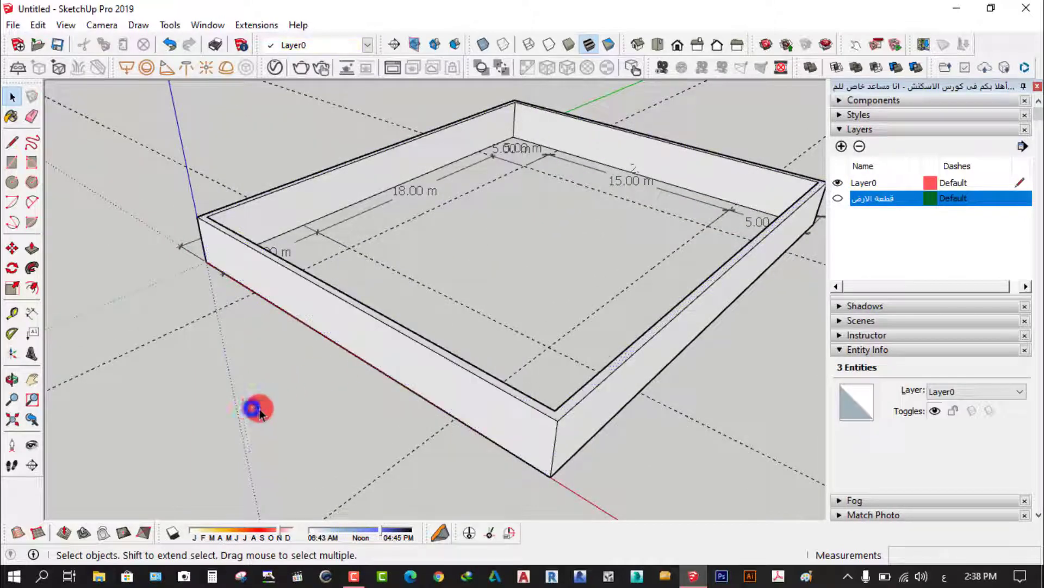
click(629, 356)
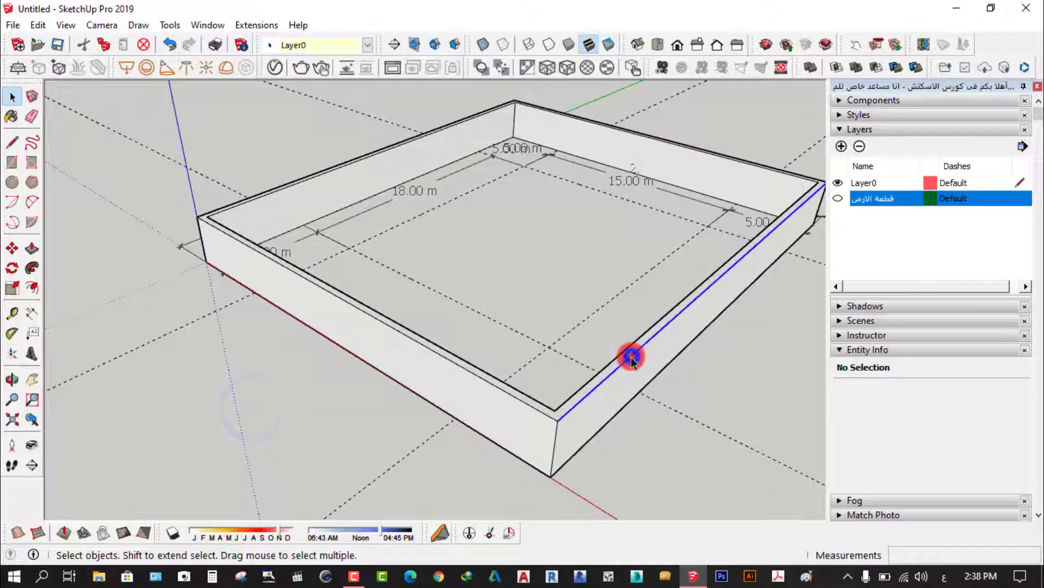
click(318, 179)
click(299, 408)
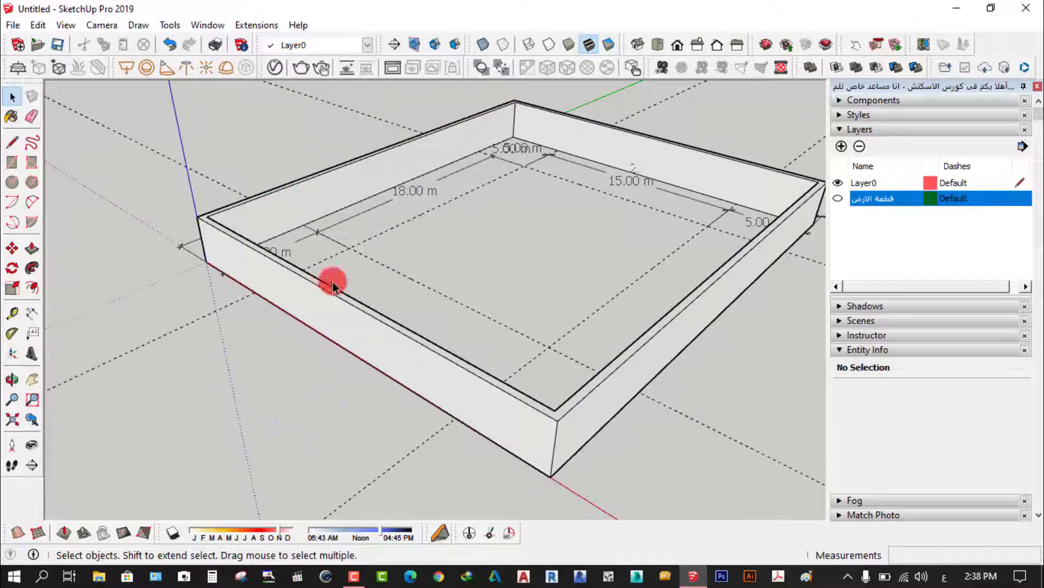
scroll(299, 322, up, 1)
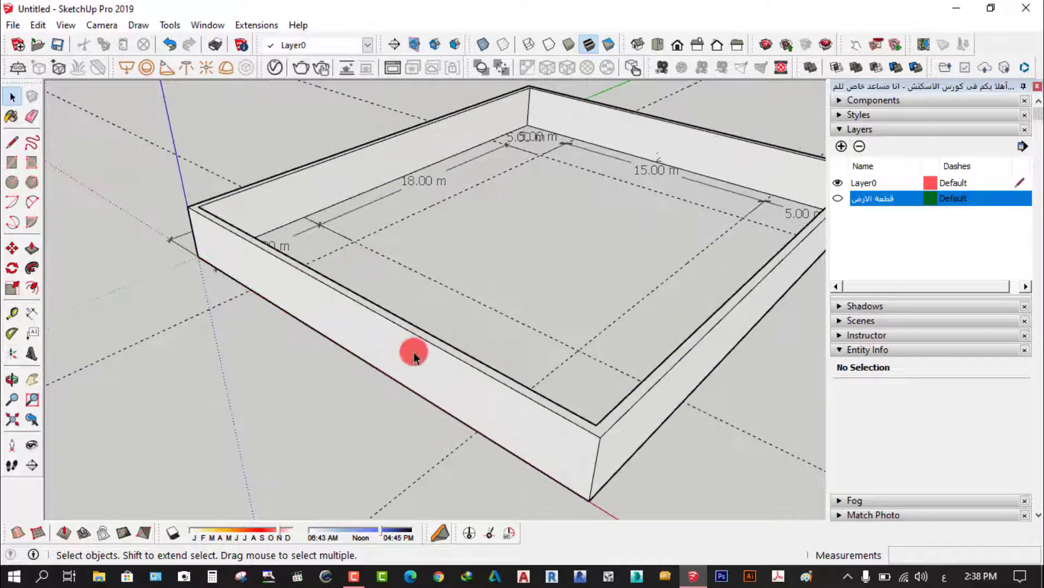
scroll(370, 374, down, 1)
scroll(367, 375, down, 1)
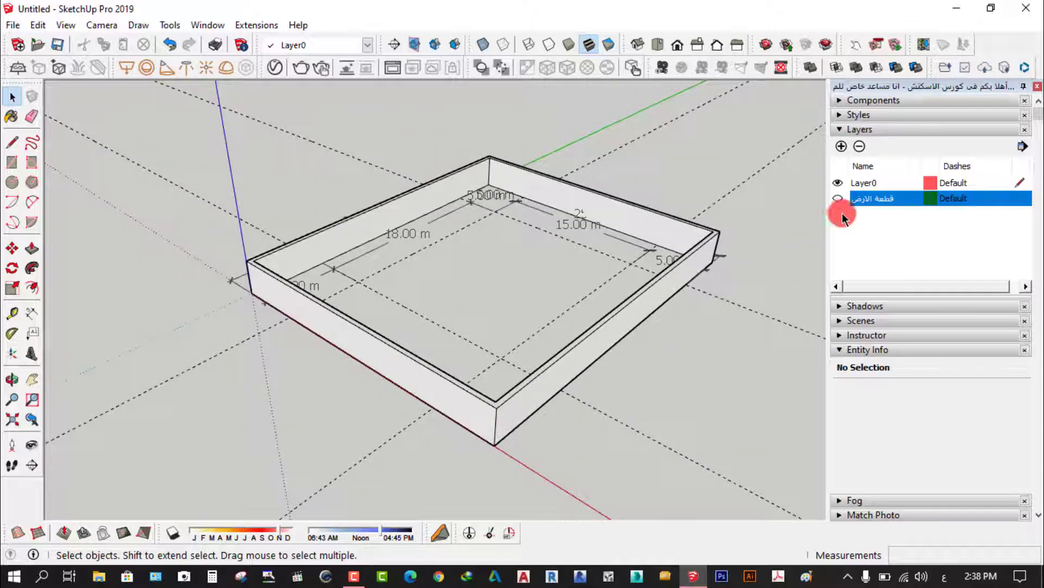
Step: Show the قطعة الأرض layer again and orbit around the floor inside the walls
click(837, 199)
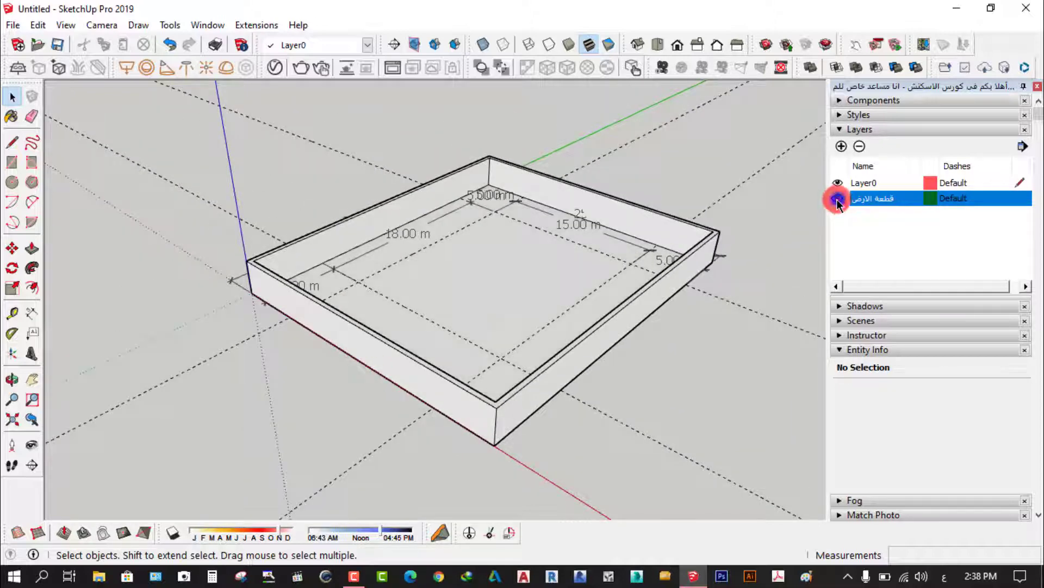
click(326, 382)
mouse_move(343, 397)
middle_down()
mouse_move(546, 397)
mouse_move(457, 464)
mouse_move(372, 472)
middle_up()
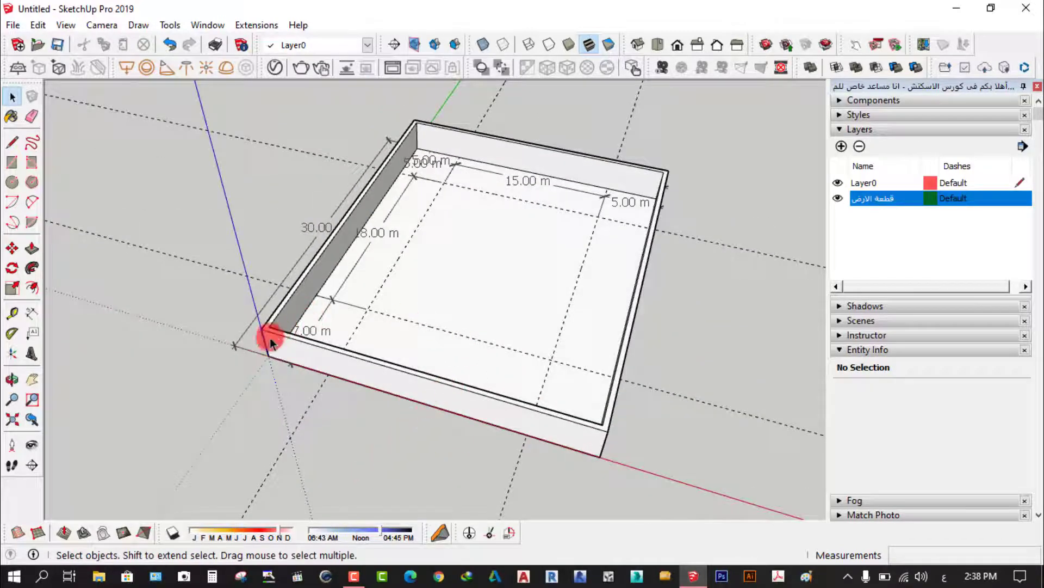
mouse_move(453, 422)
middle_down()
mouse_move(404, 436)
mouse_move(434, 397)
middle_up()
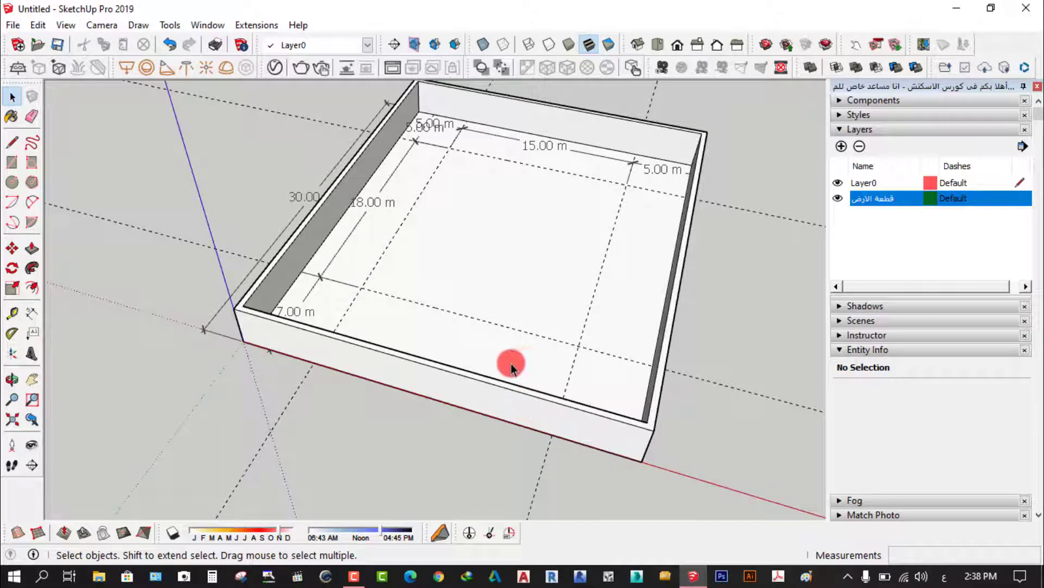
scroll(496, 395, up, 2)
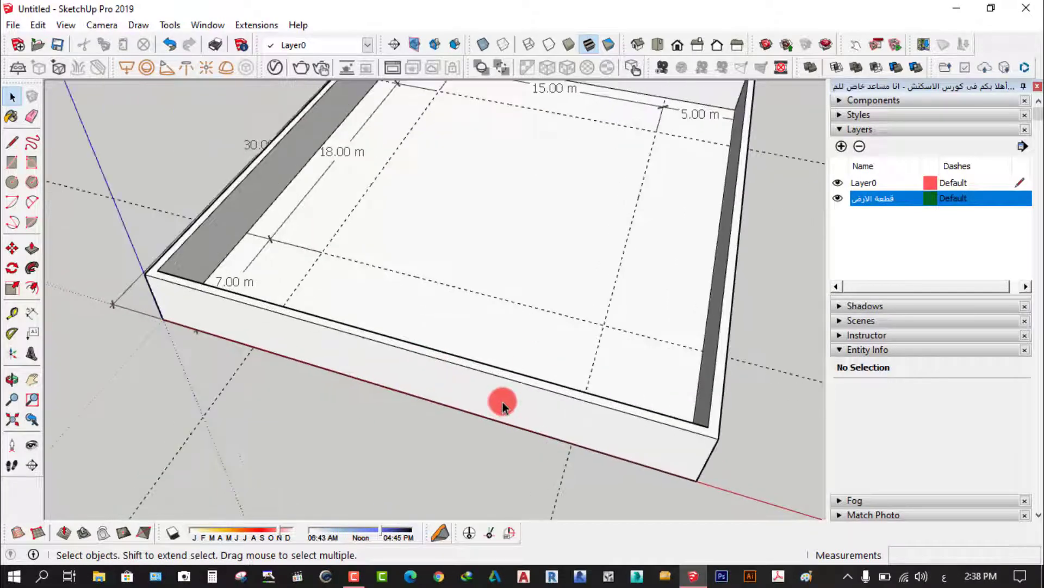
scroll(497, 381, down, 2)
scroll(497, 381, down, 1)
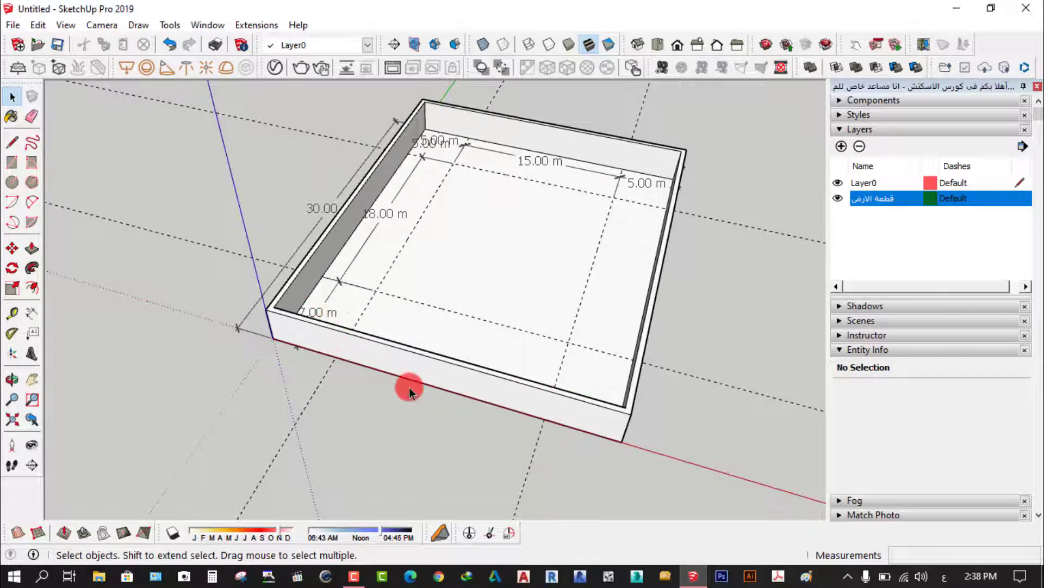
scroll(410, 387, down, 1)
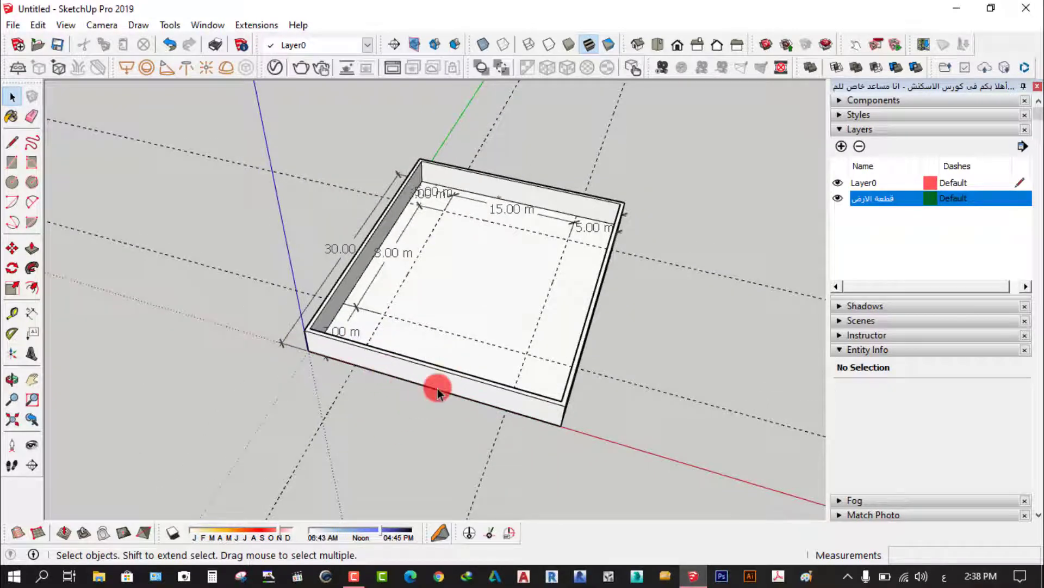
Step: In Front view, draw a vertical line from the front wall's top midpoint to its base
click(680, 45)
scroll(439, 314, up, 2)
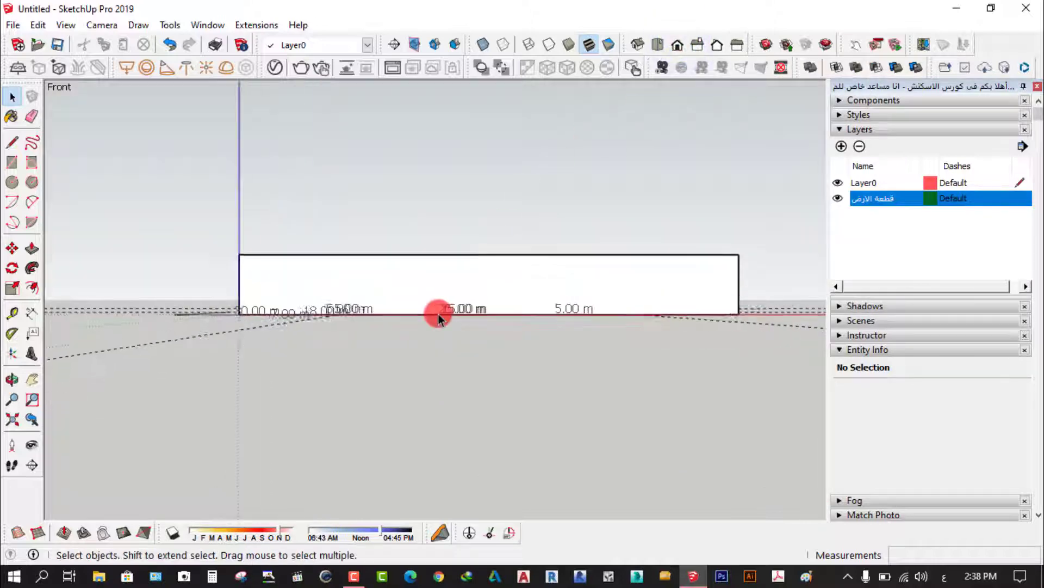
scroll(450, 307, up, 2)
scroll(450, 307, down, 2)
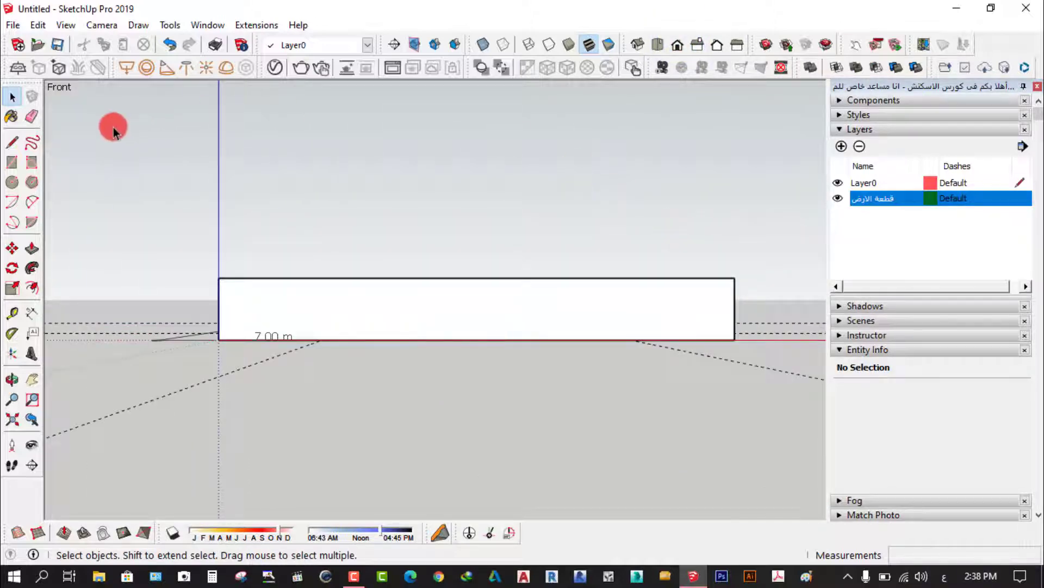
click(12, 143)
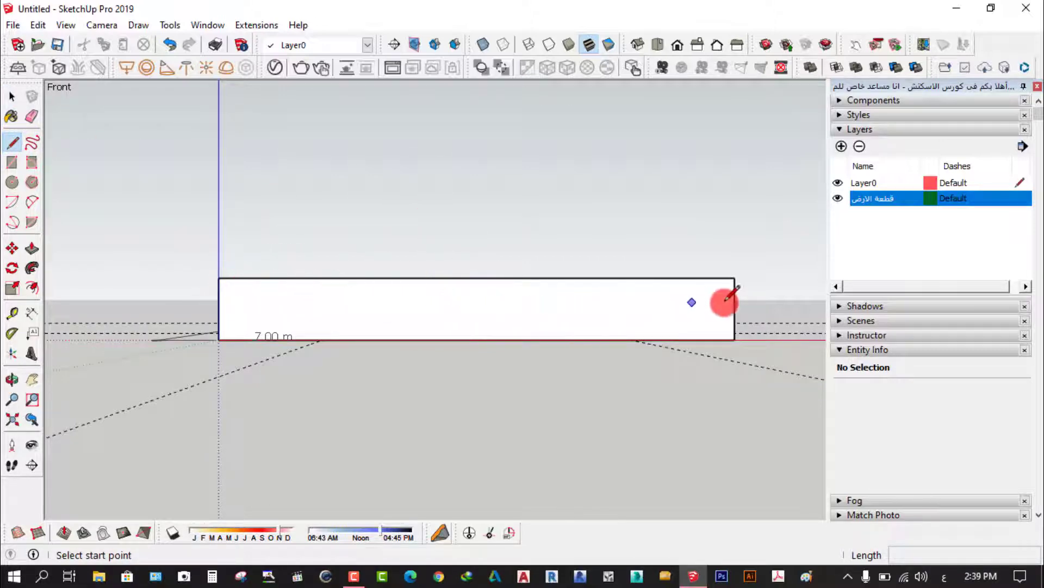
click(477, 278)
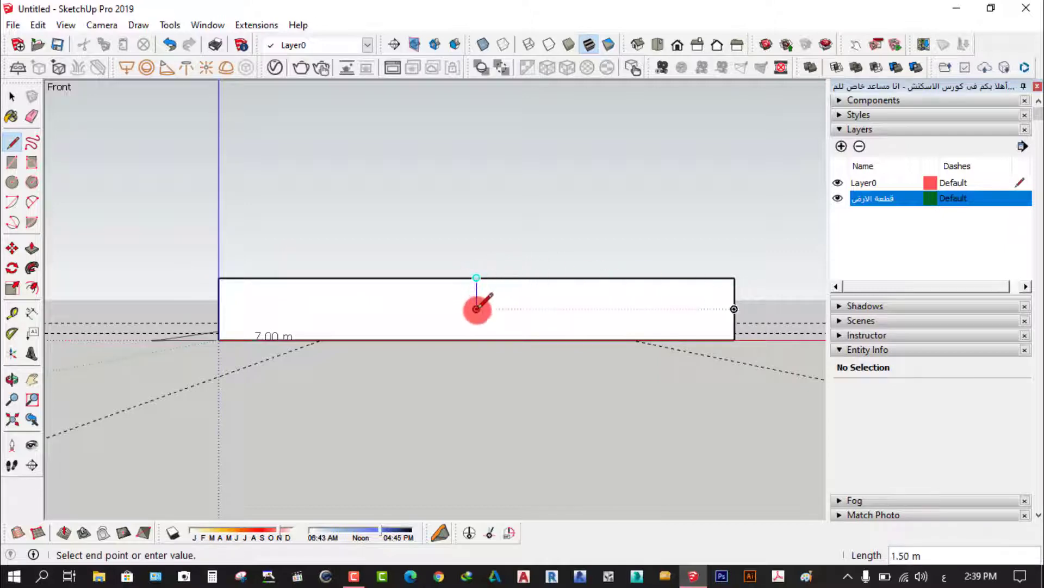
click(477, 334)
Step: Orbit to check the new line in 3D, return to Front view and select it
click(12, 96)
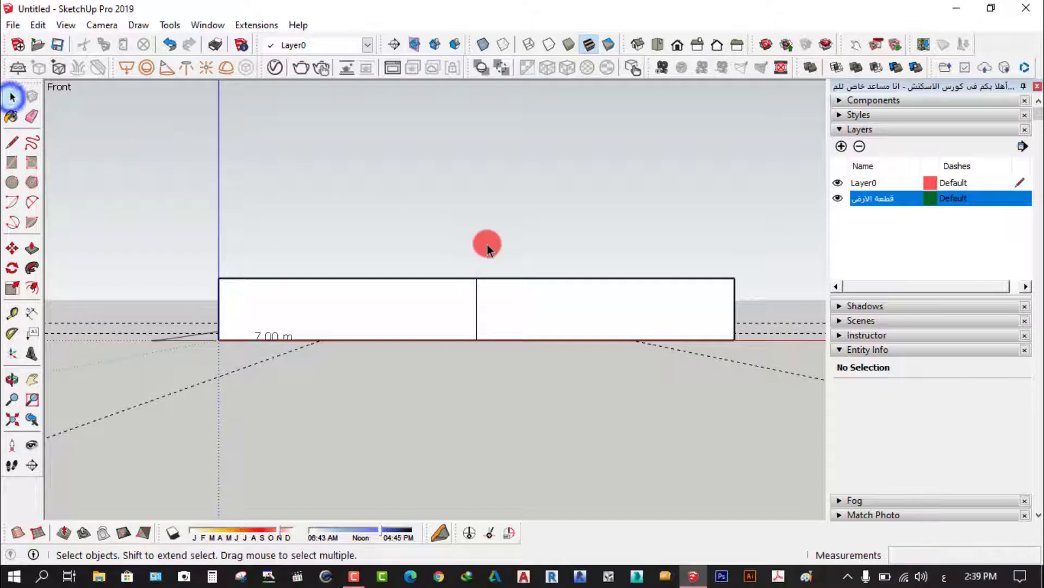
middle_drag(485, 243, 320, 320)
scroll(310, 366, up, 3)
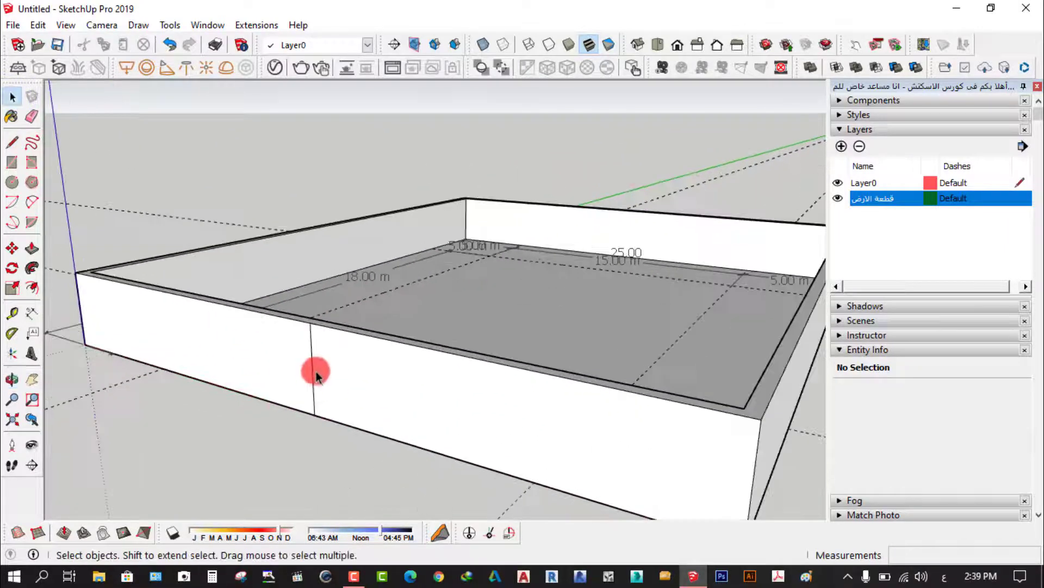
click(676, 45)
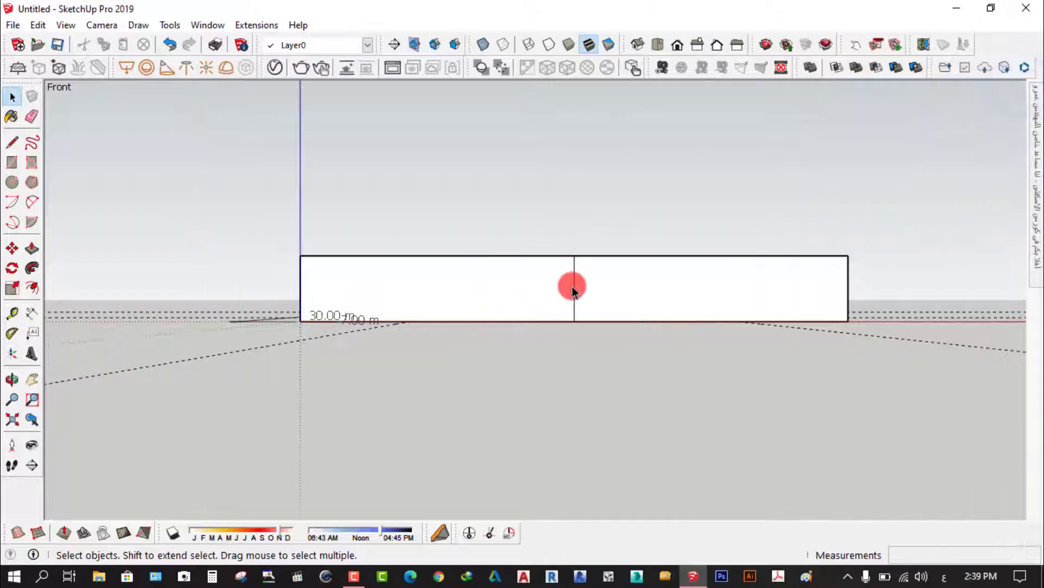
click(573, 285)
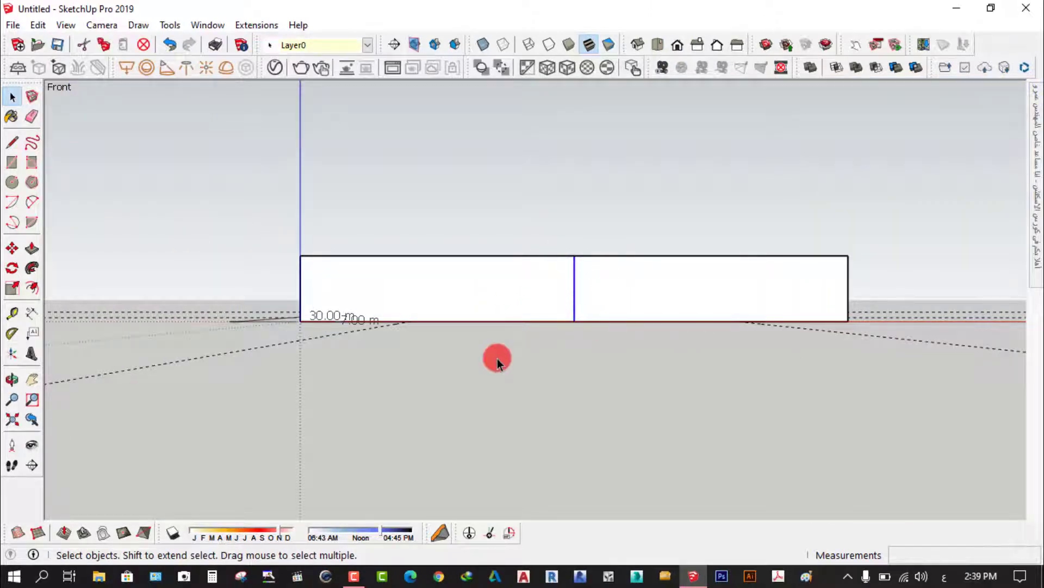
Step: Copy the midpoint line 1.1 m to the right along the front wall
click(11, 248)
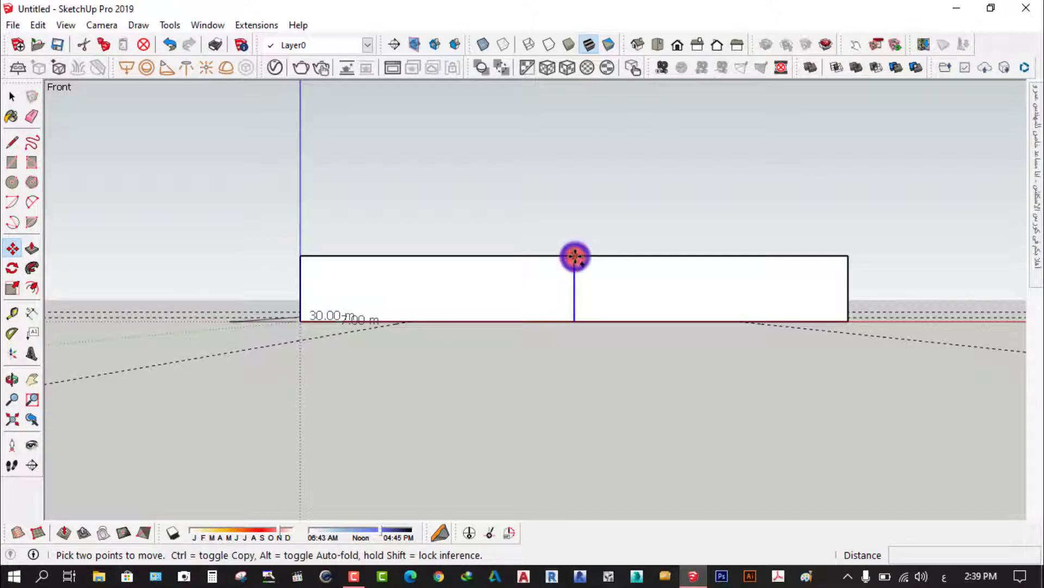
drag(575, 256, 611, 260)
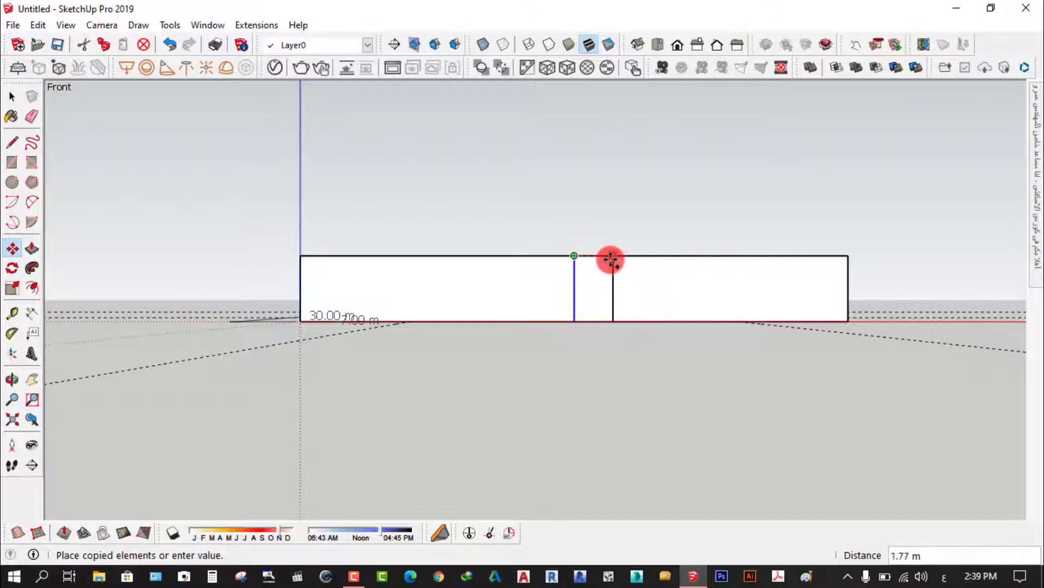
drag(611, 259, 626, 262)
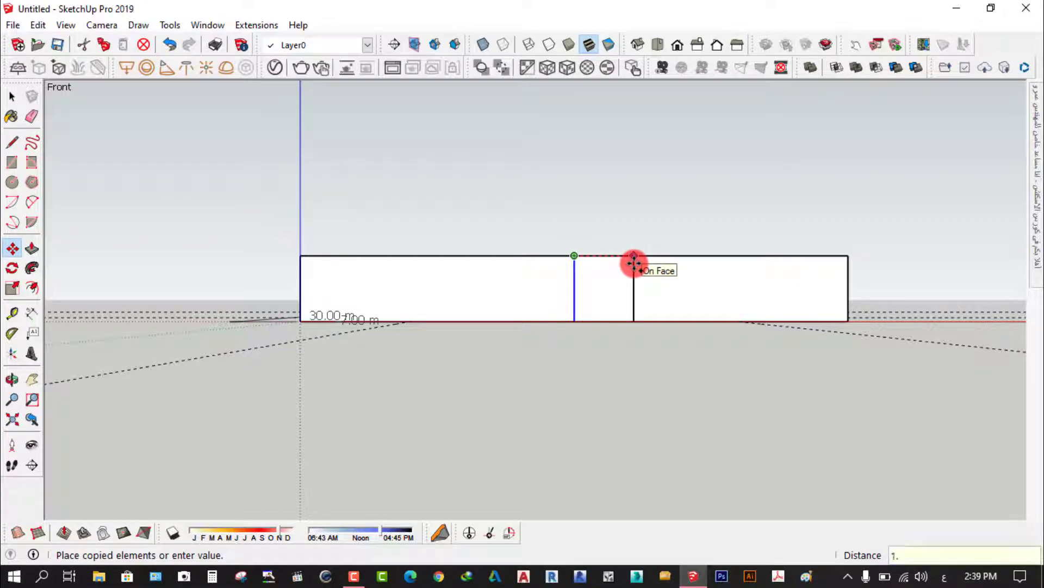
text(1)
key(Return)
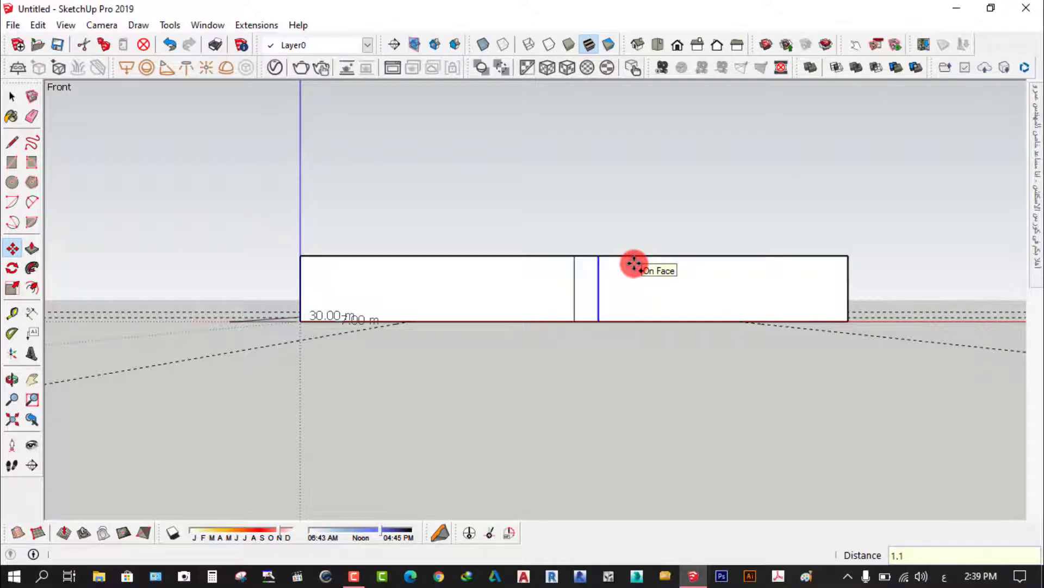
scroll(532, 309, up, 3)
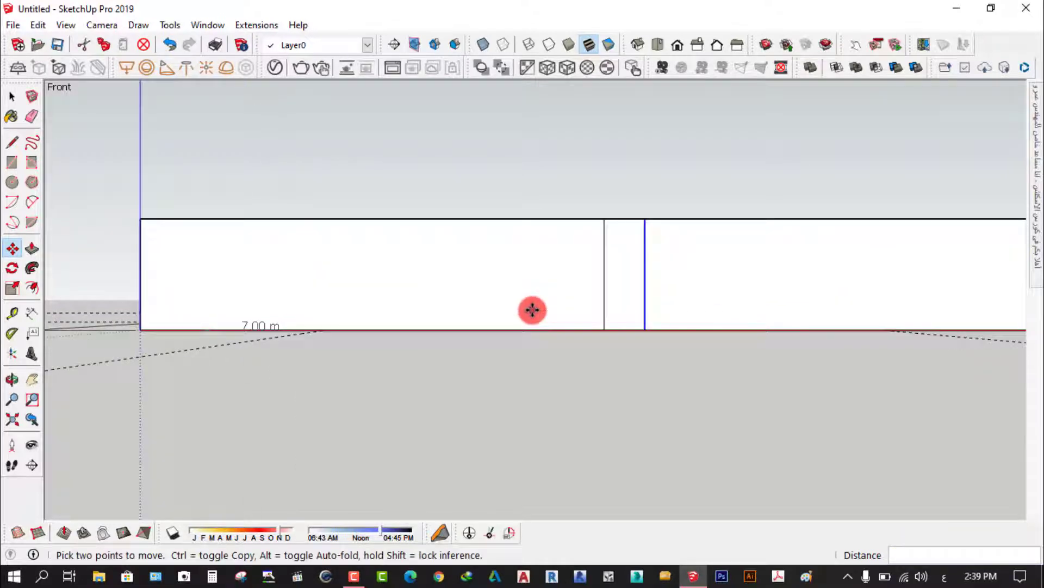
click(12, 97)
Step: Copy the new right-hand line 2.2 m to the left, completing the door opening marks
key(m)
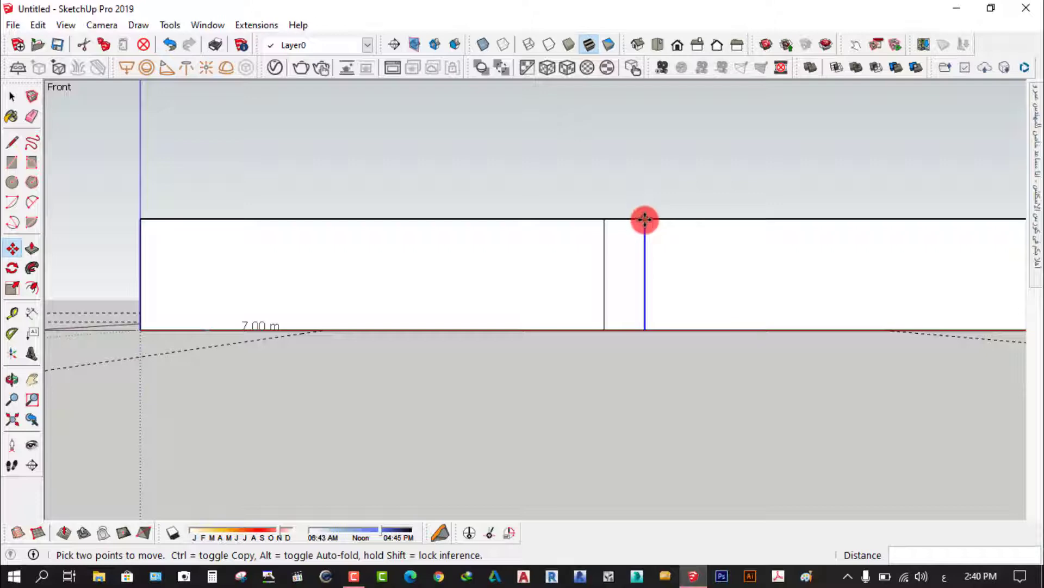
click(644, 220)
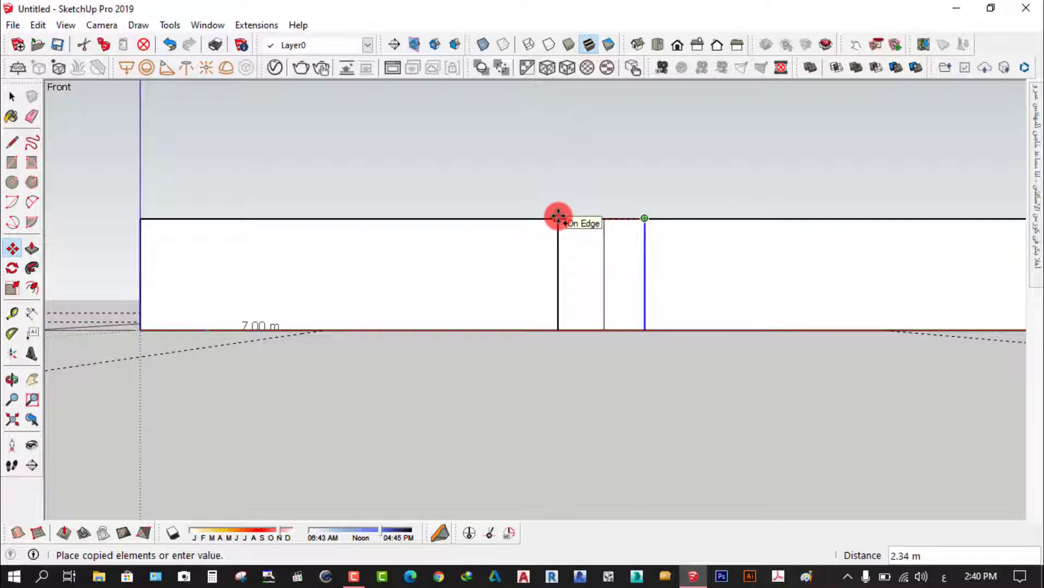
key(Return)
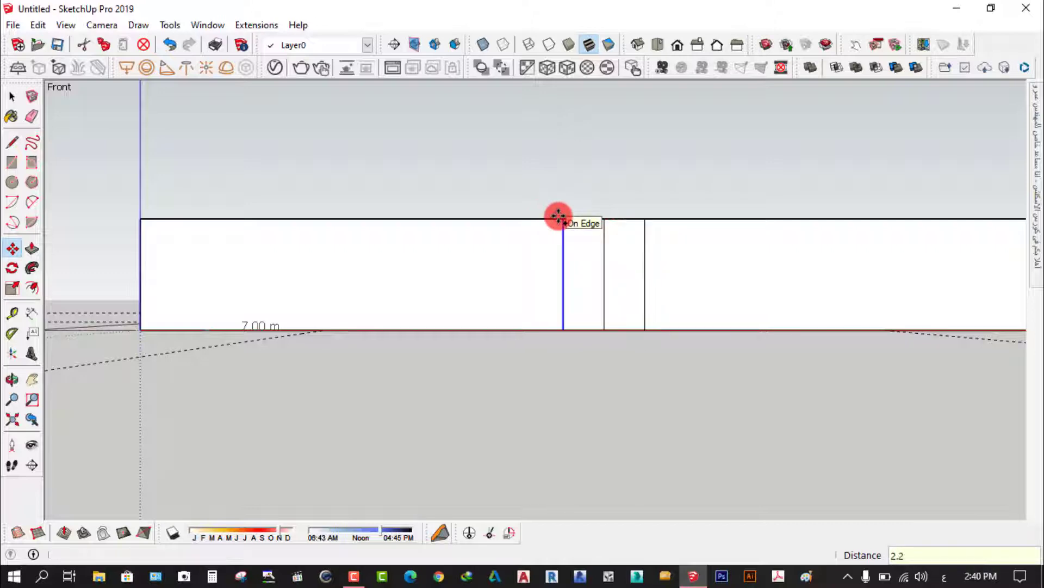
click(12, 96)
scroll(602, 266, up, 2)
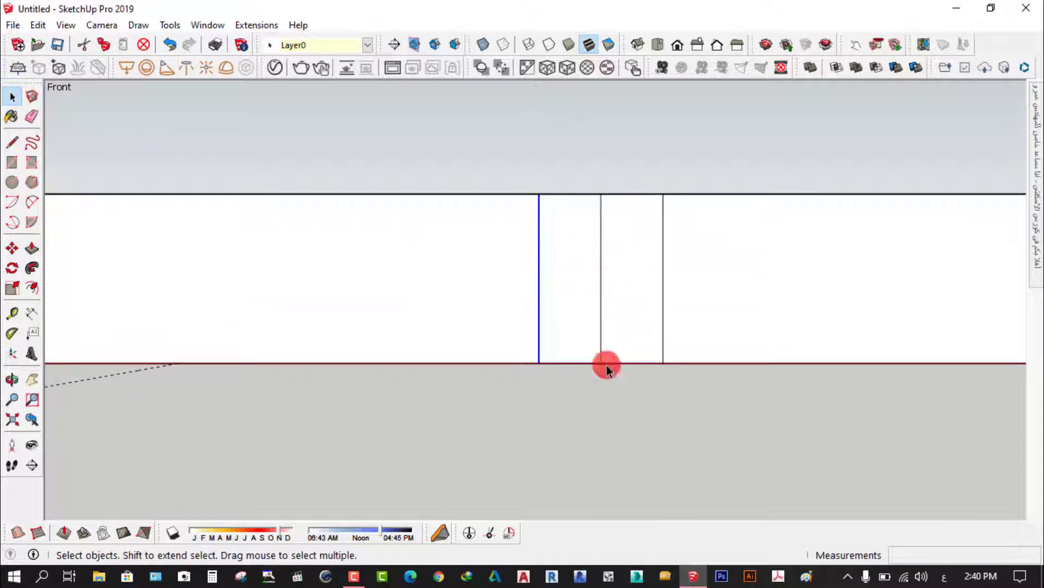
scroll(606, 367, down, 3)
mouse_move(650, 280)
middle_down()
mouse_move(550, 380)
mouse_move(466, 412)
middle_up()
scroll(546, 328, up, 3)
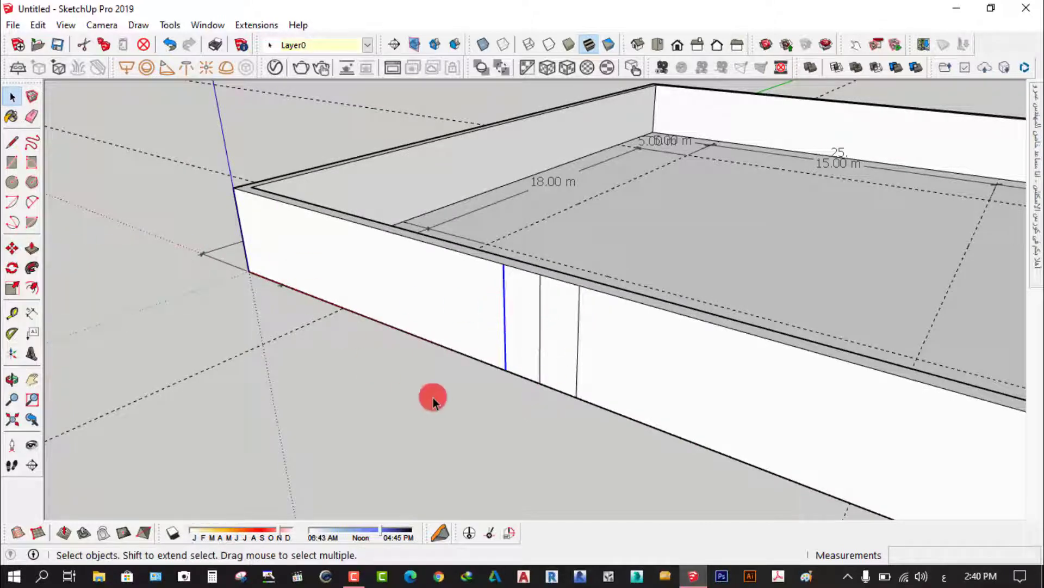
Step: Draw a short 0.40 m edge across the front wall's top at the door section
click(466, 408)
click(12, 142)
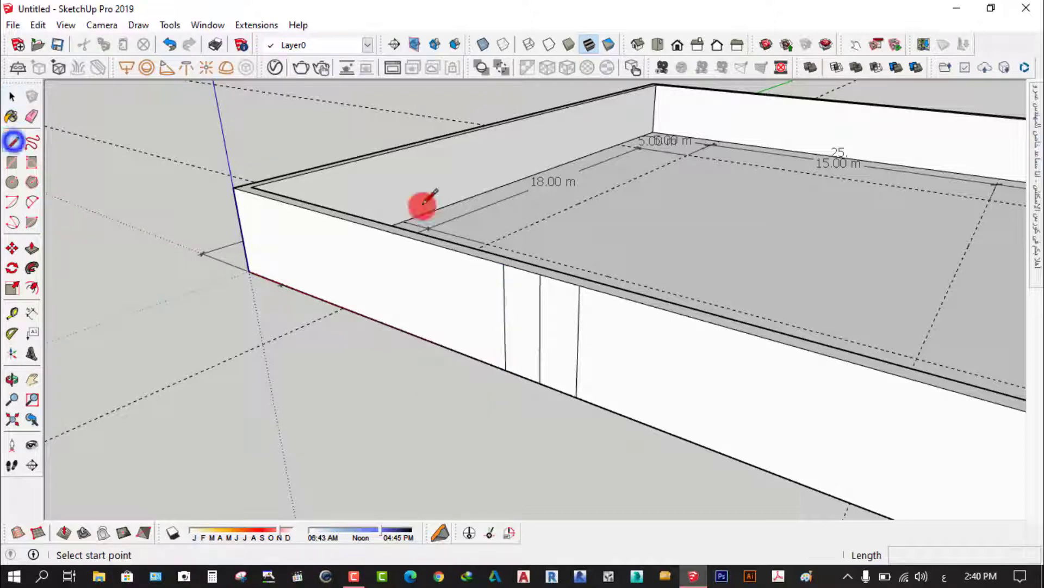
scroll(454, 242, up, 1)
scroll(613, 276, up, 2)
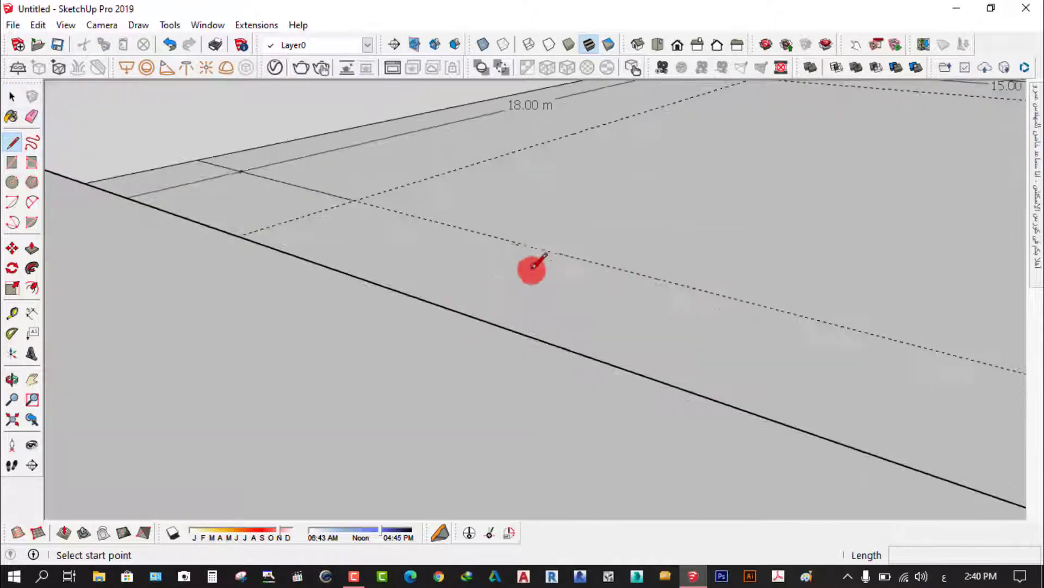
scroll(531, 268, down, 1)
scroll(510, 299, down, 1)
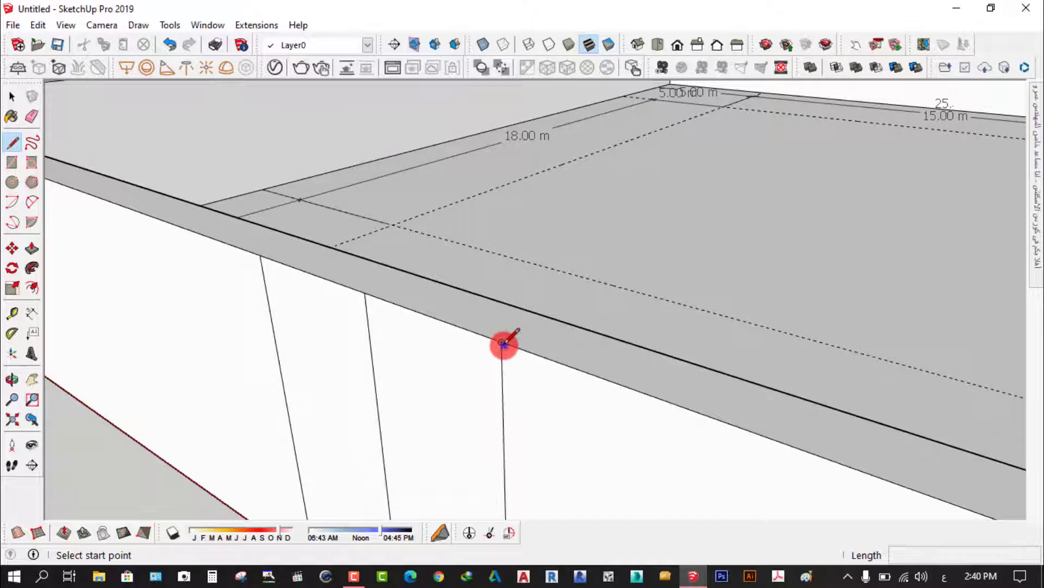
click(502, 343)
click(542, 316)
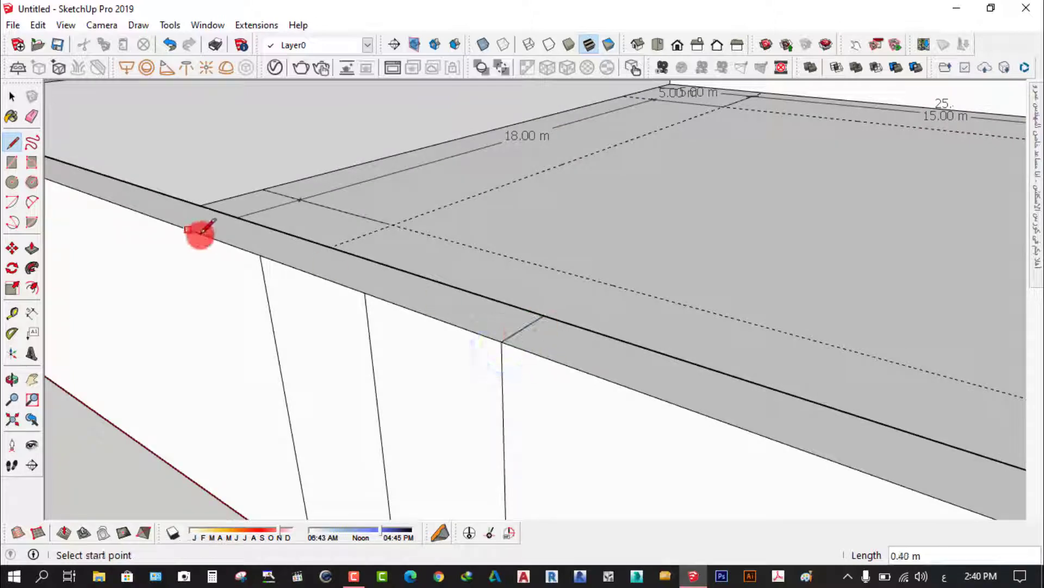
Step: Cancel the extra line started at the wall edge and orbit out over the walled plot
click(260, 255)
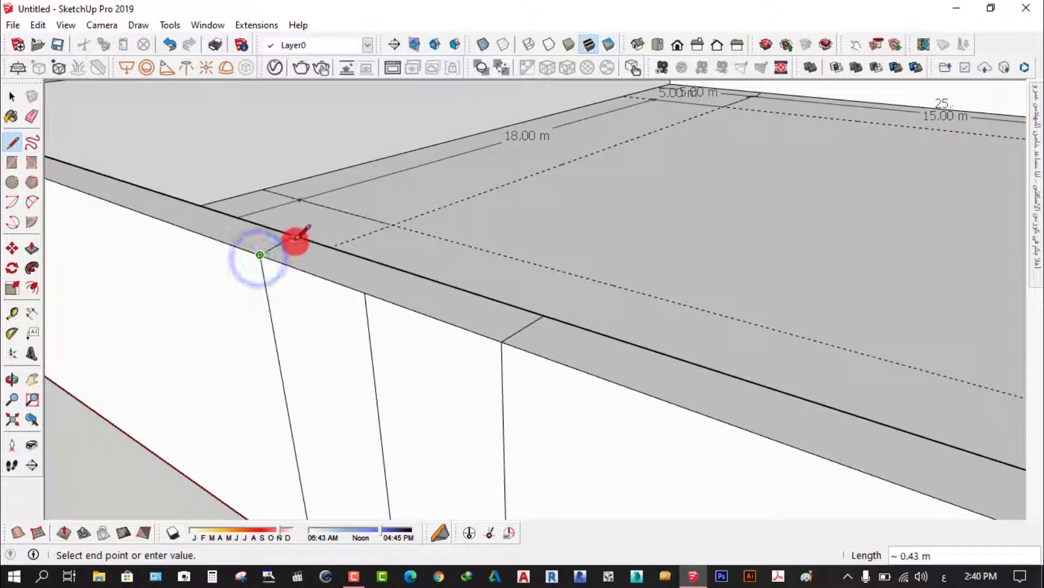
key(Escape)
key(space)
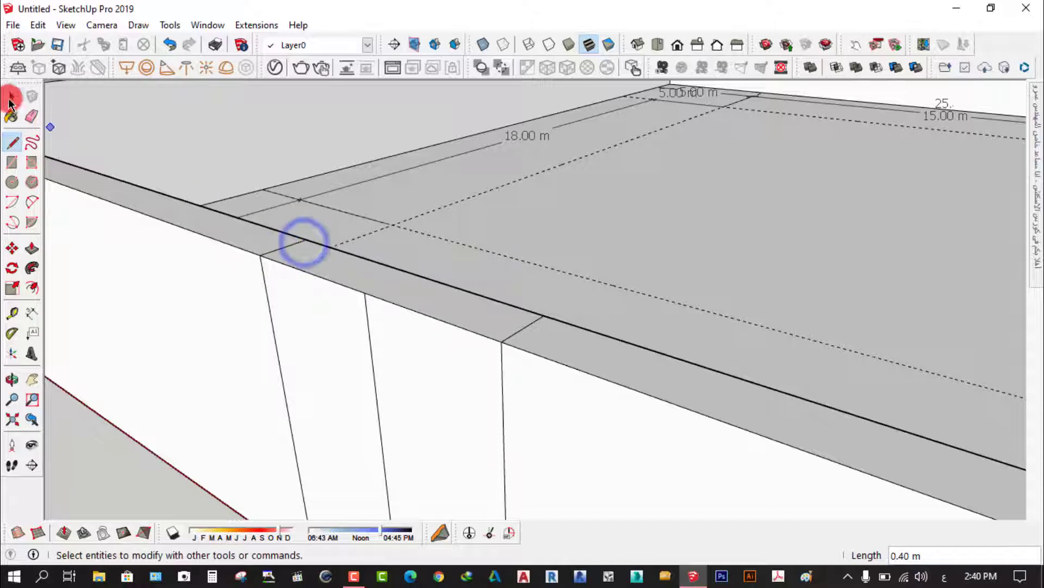
mouse_move(303, 240)
middle_down()
mouse_move(450, 320)
mouse_move(446, 283)
middle_up()
scroll(446, 282, down, 3)
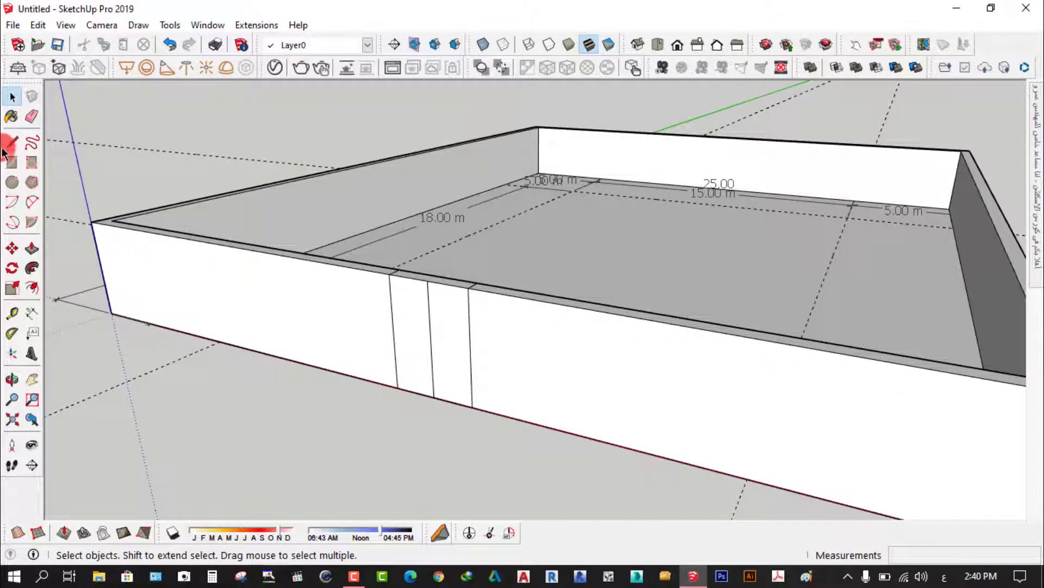
Step: Erase the door section's middle vertical edge, leaving two door edges 2.2 m apart
click(32, 117)
scroll(419, 341, up, 2)
scroll(430, 330, up, 2)
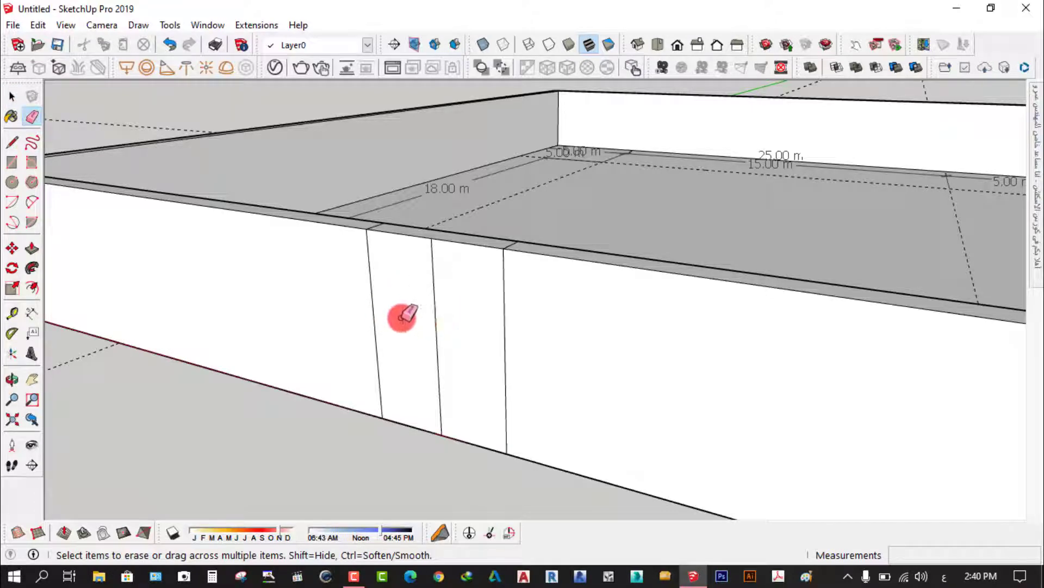
drag(403, 315, 451, 329)
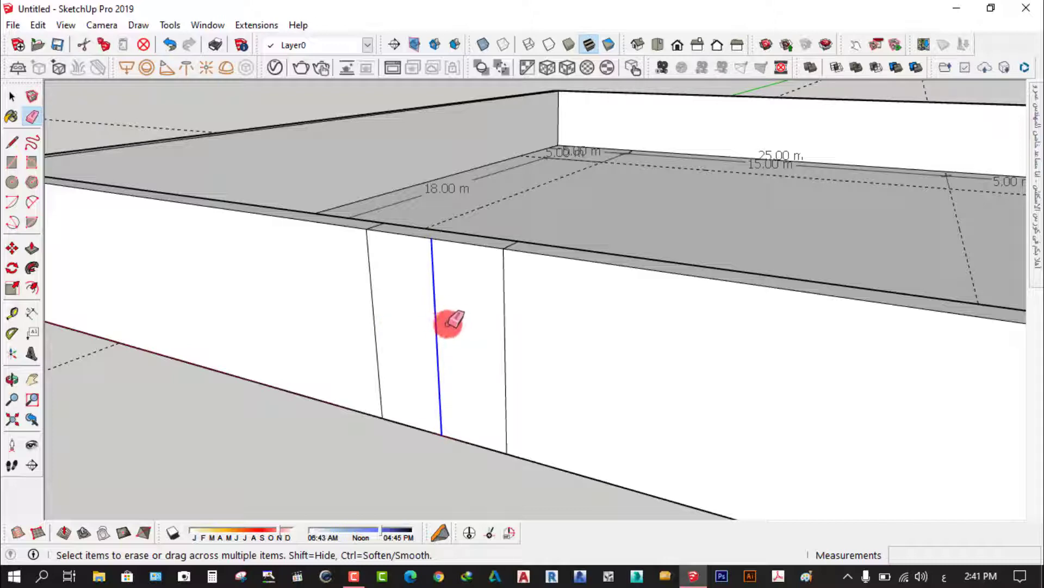
drag(449, 322, 425, 293)
scroll(417, 317, down, 2)
mouse_move(443, 319)
middle_down()
mouse_move(401, 410)
mouse_move(437, 325)
middle_up()
scroll(438, 323, up, 1)
scroll(427, 361, down, 2)
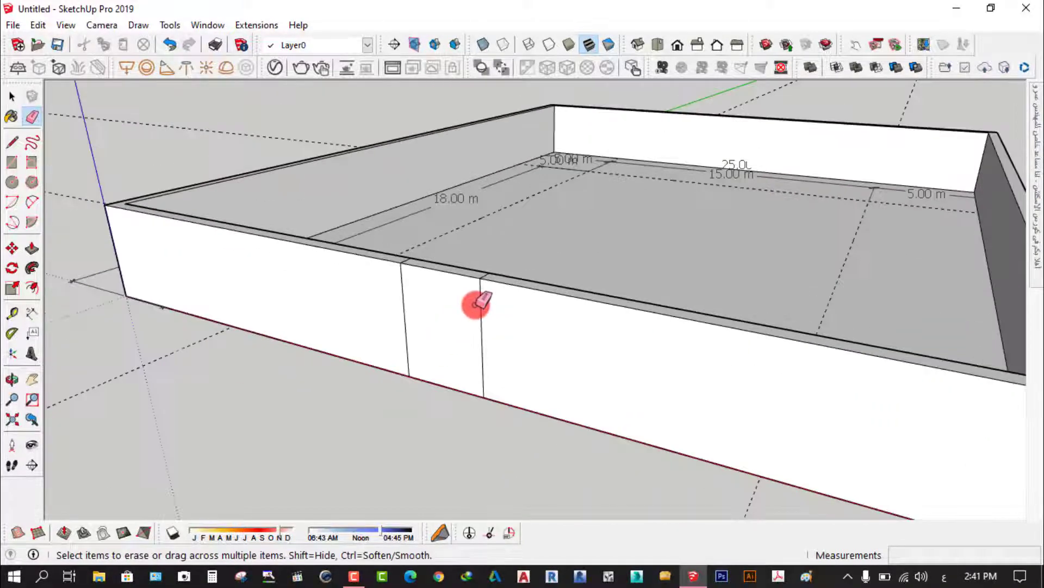
scroll(477, 298, down, 2)
scroll(391, 350, up, 3)
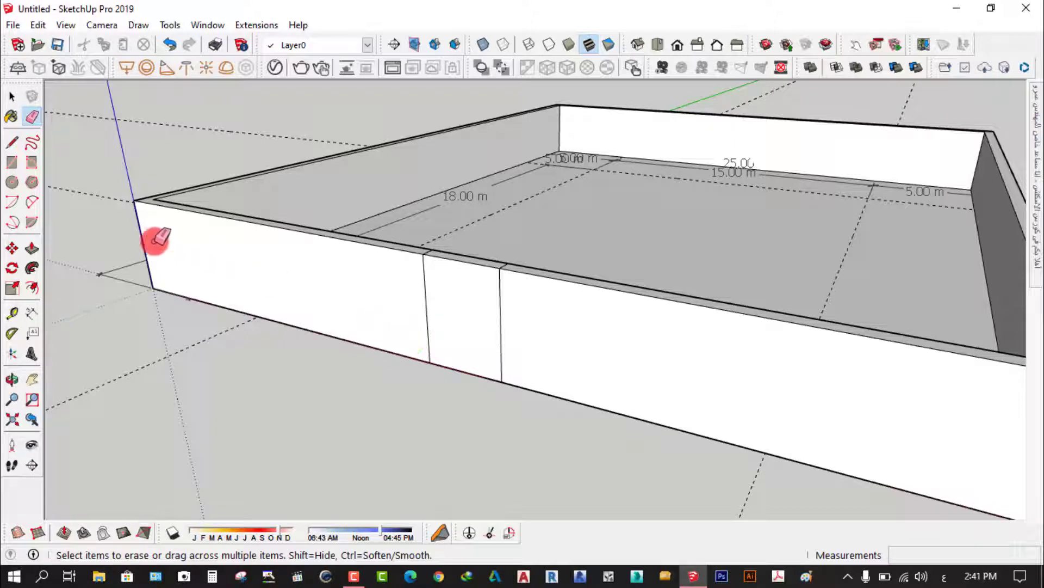
Step: Push/pull the narrow door face on the front wall
click(33, 249)
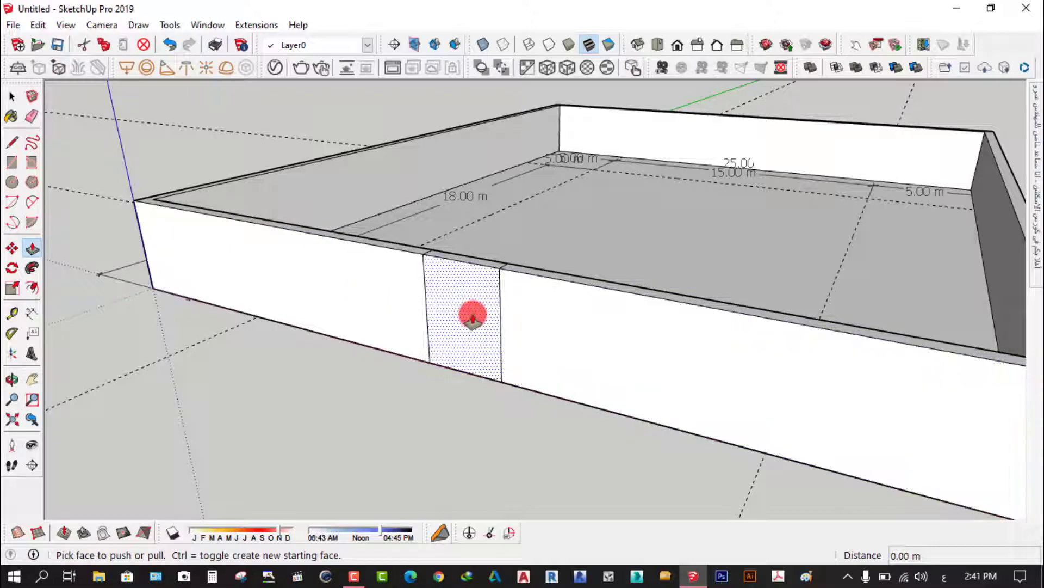
scroll(472, 315, up, 2)
scroll(472, 315, up, 1)
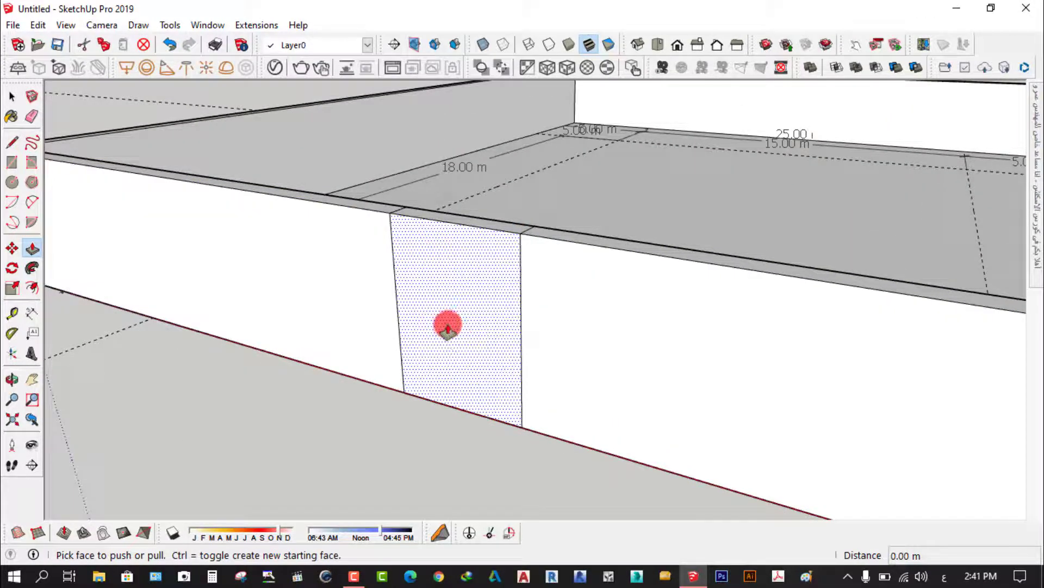
mouse_move(448, 328)
mouse_down()
mouse_move(303, 390)
mouse_move(450, 332)
mouse_up()
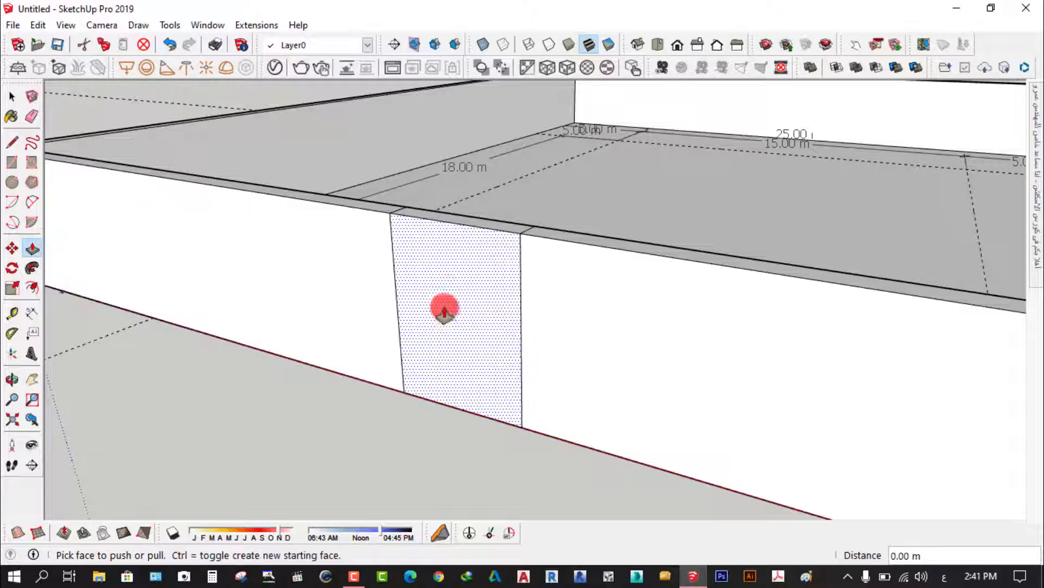
drag(451, 331, 456, 309)
Step: Orbit to the wall's long side and push the door face 0.40 m into the wall
middle_drag(352, 424, 330, 452)
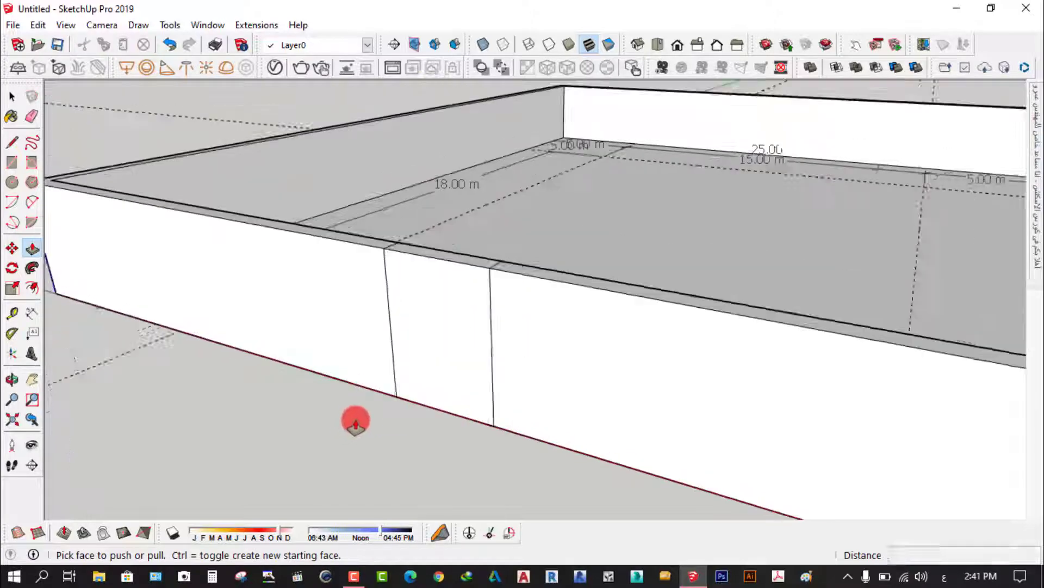
scroll(315, 433, up, 2)
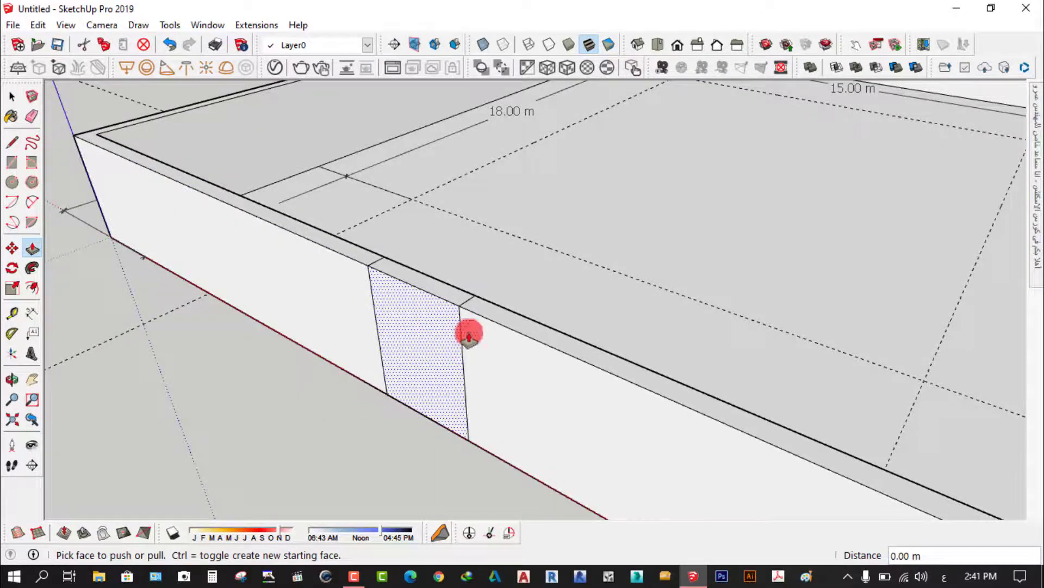
mouse_move(469, 331)
middle_down()
mouse_move(443, 366)
mouse_move(434, 245)
middle_up()
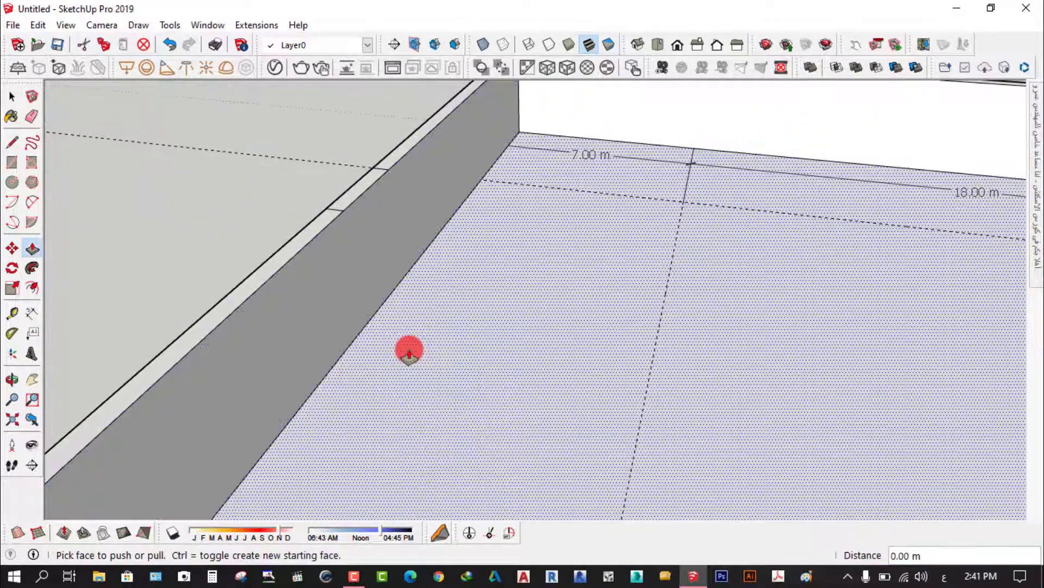
mouse_move(409, 352)
middle_down()
mouse_move(326, 331)
mouse_move(629, 385)
mouse_move(658, 362)
mouse_move(644, 352)
middle_up()
scroll(445, 397, up, 1)
scroll(439, 400, down, 1)
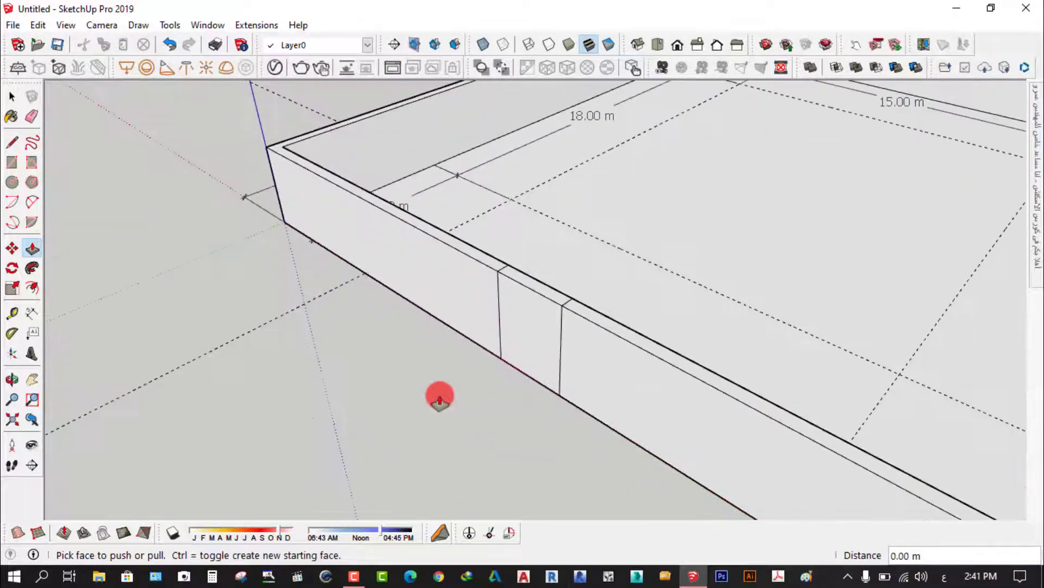
scroll(435, 399, up, 1)
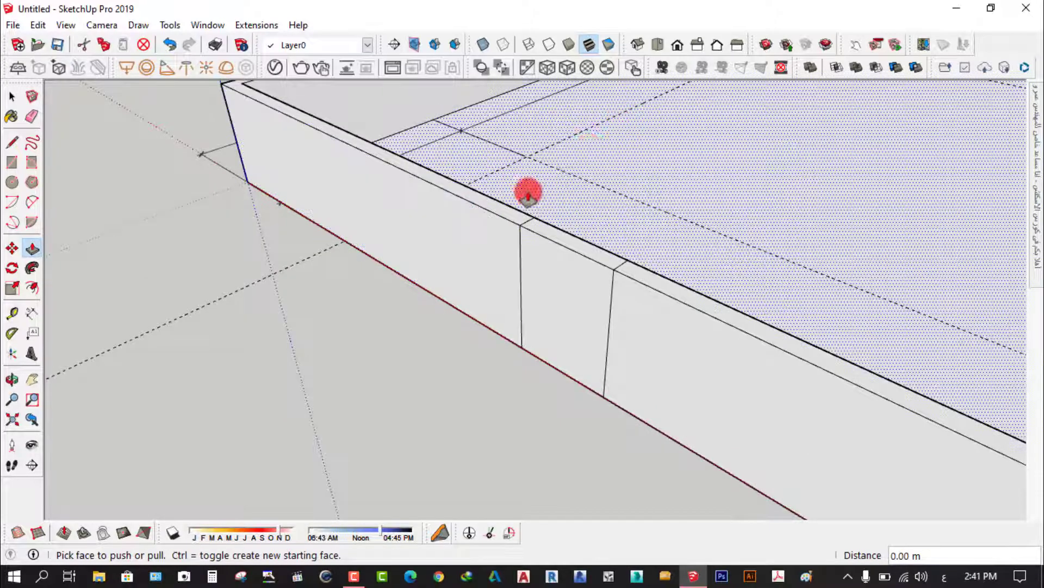
scroll(419, 343, down, 2)
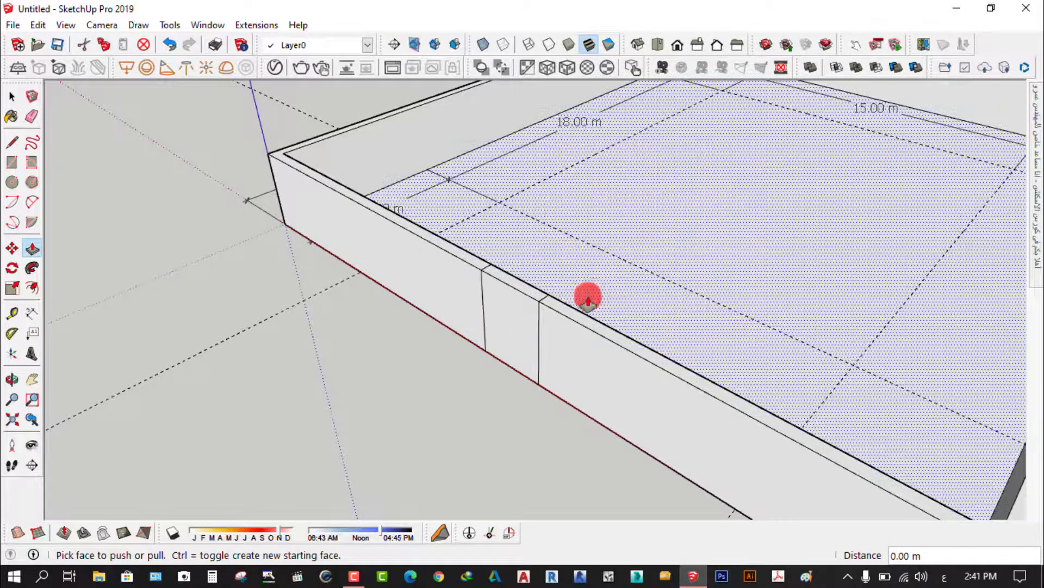
mouse_move(587, 297)
middle_down()
mouse_move(478, 315)
mouse_move(561, 295)
mouse_move(495, 315)
middle_up()
scroll(494, 315, up, 2)
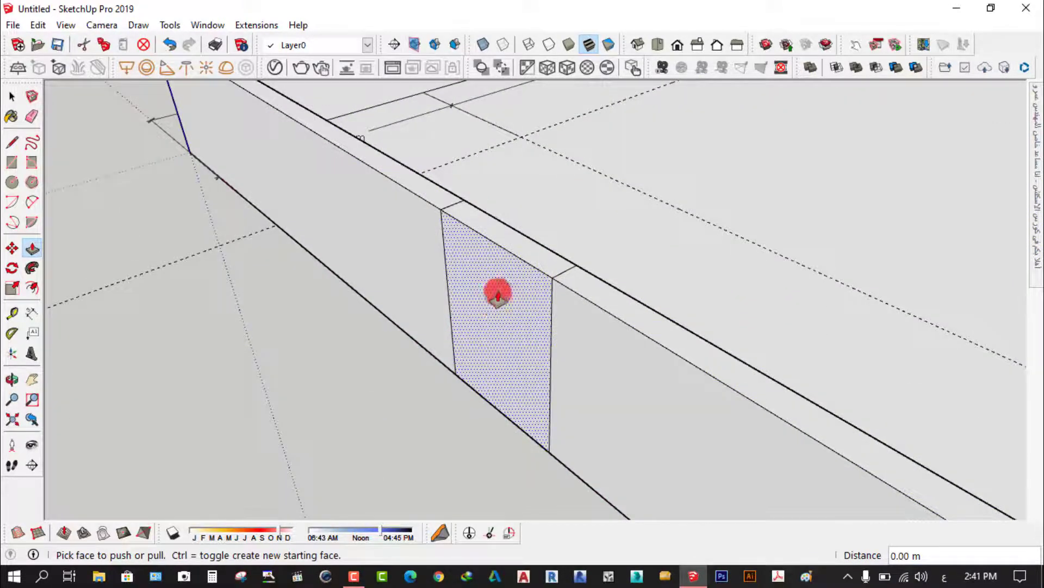
middle_drag(532, 294, 294, 285)
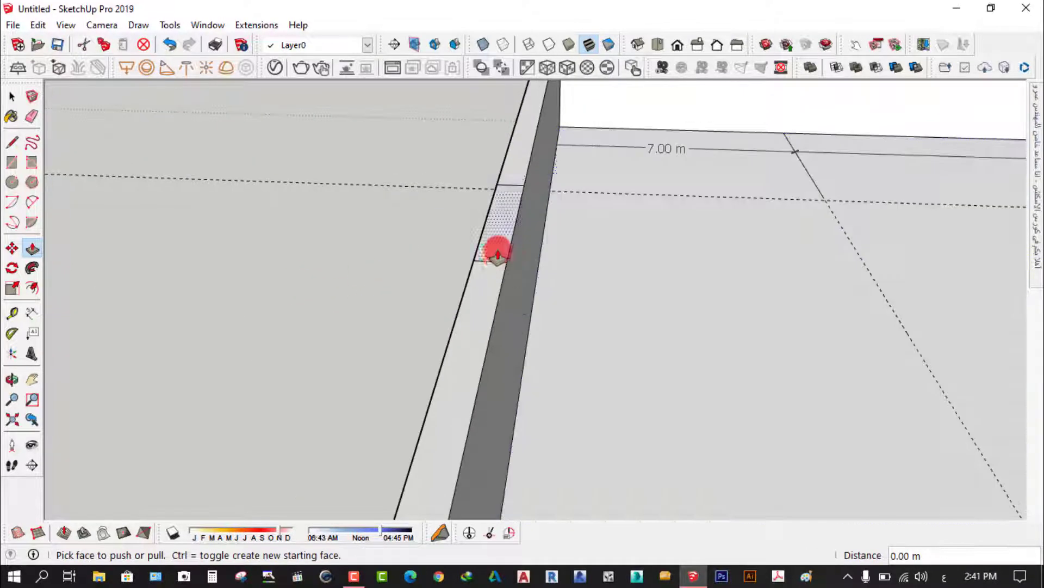
scroll(527, 342, down, 2)
middle_drag(490, 337, 691, 361)
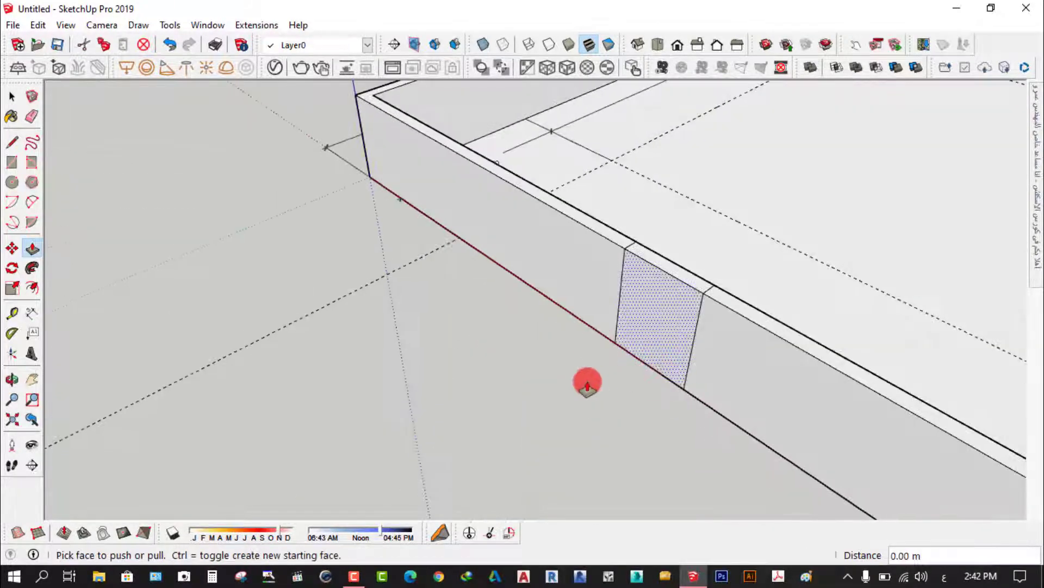
scroll(578, 316, up, 2)
click(624, 283)
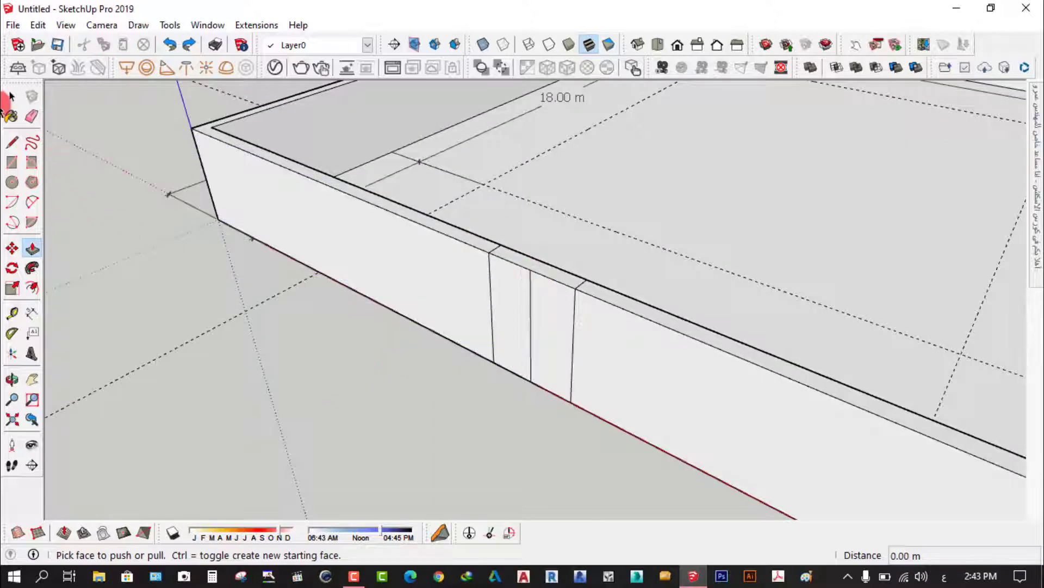
Step: Draw a vertical door edge on the front wall face from its top to bottom edge
click(12, 96)
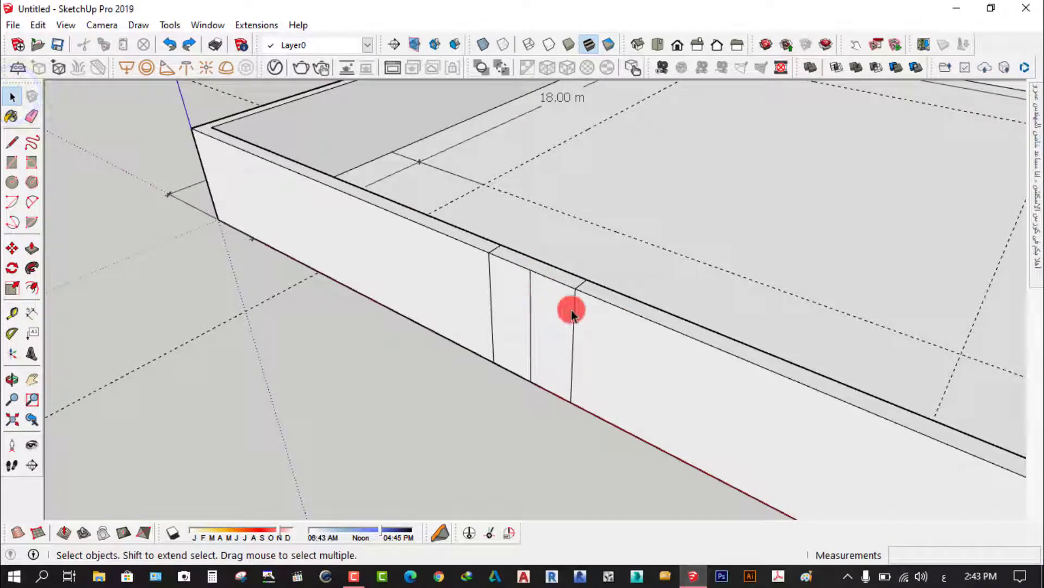
scroll(516, 379, up, 2)
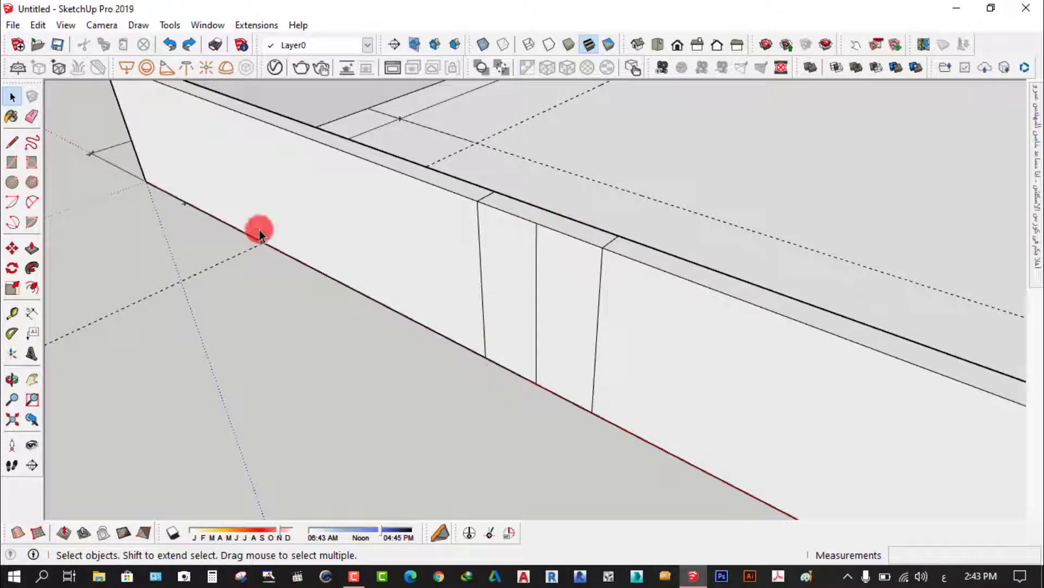
click(12, 141)
middle_drag(595, 252, 60, 90)
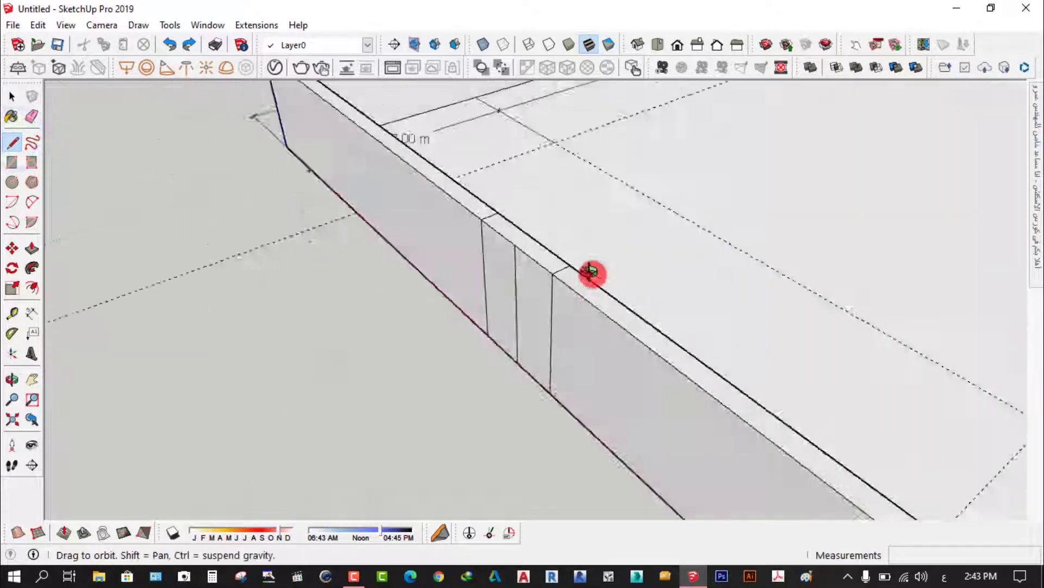
scroll(370, 206, up, 2)
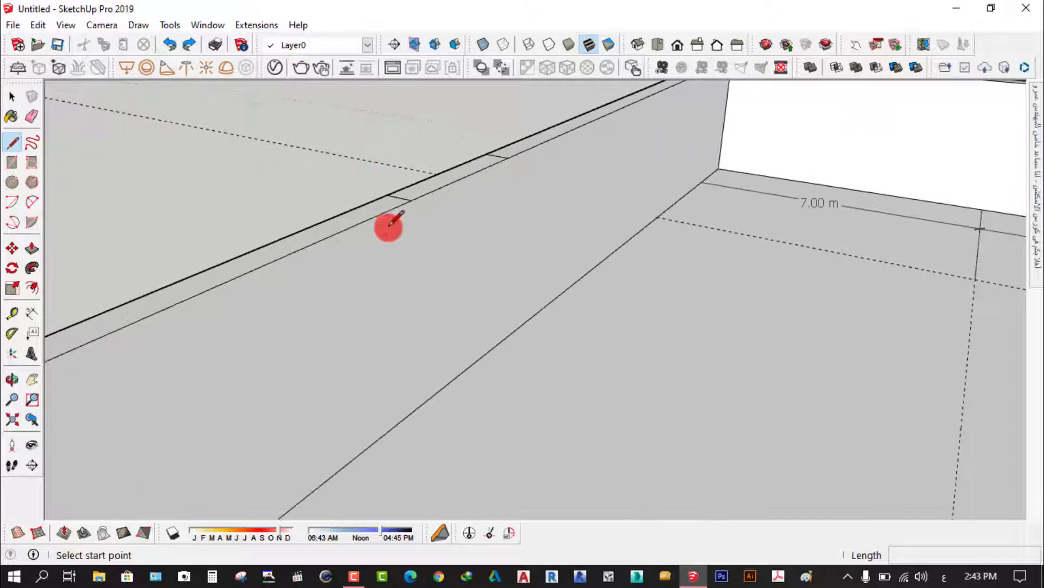
click(411, 201)
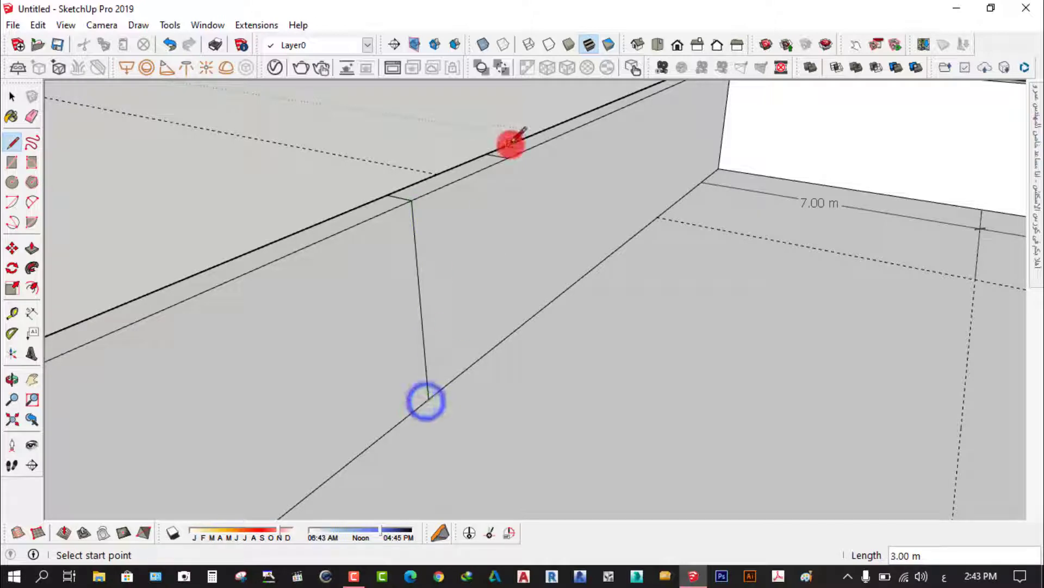
click(507, 158)
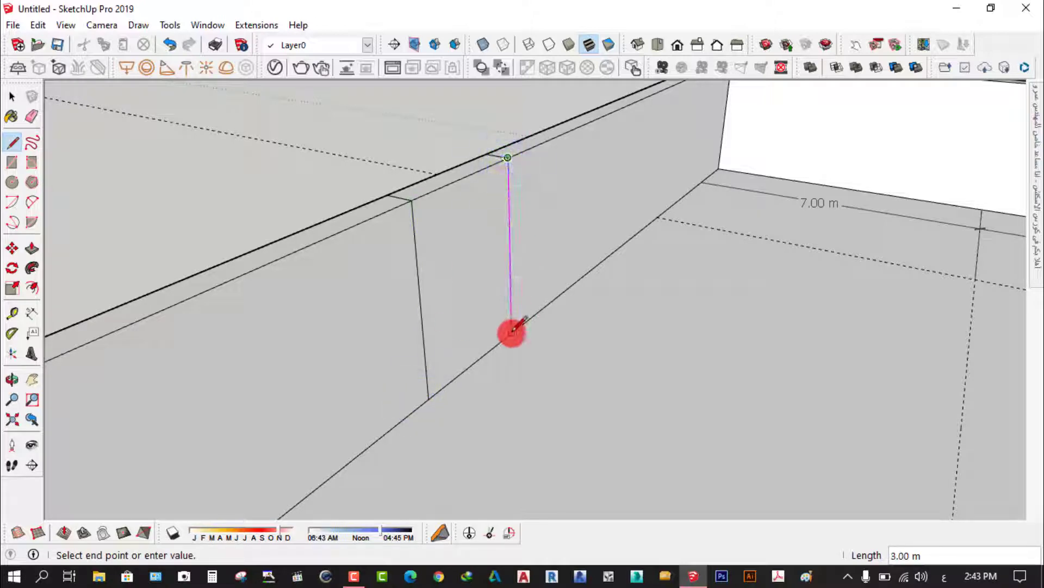
click(511, 333)
key(space)
mouse_move(510, 330)
middle_down()
mouse_move(365, 312)
mouse_move(789, 345)
mouse_move(496, 337)
mouse_move(727, 341)
mouse_move(665, 342)
mouse_move(664, 256)
mouse_move(649, 307)
middle_up()
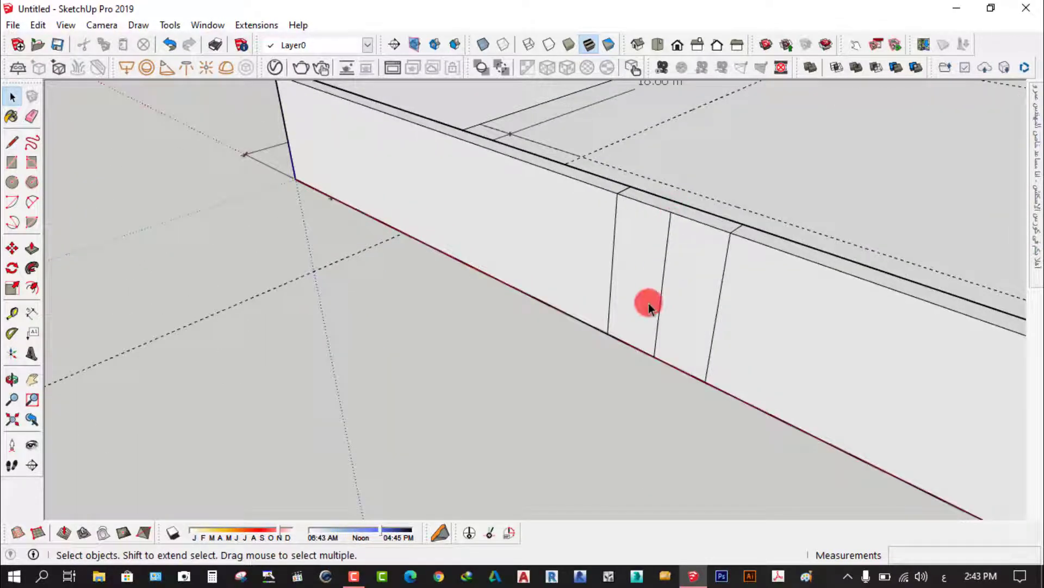
Step: Erase the leftover extra vertical line on the wall face
click(32, 116)
scroll(689, 269, up, 1)
scroll(699, 273, up, 1)
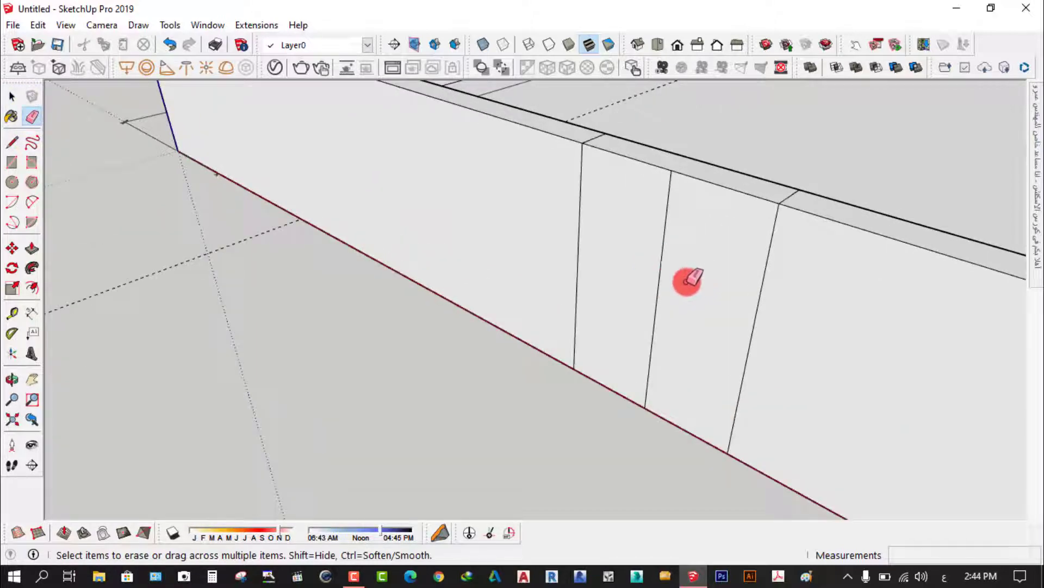
drag(665, 292, 644, 300)
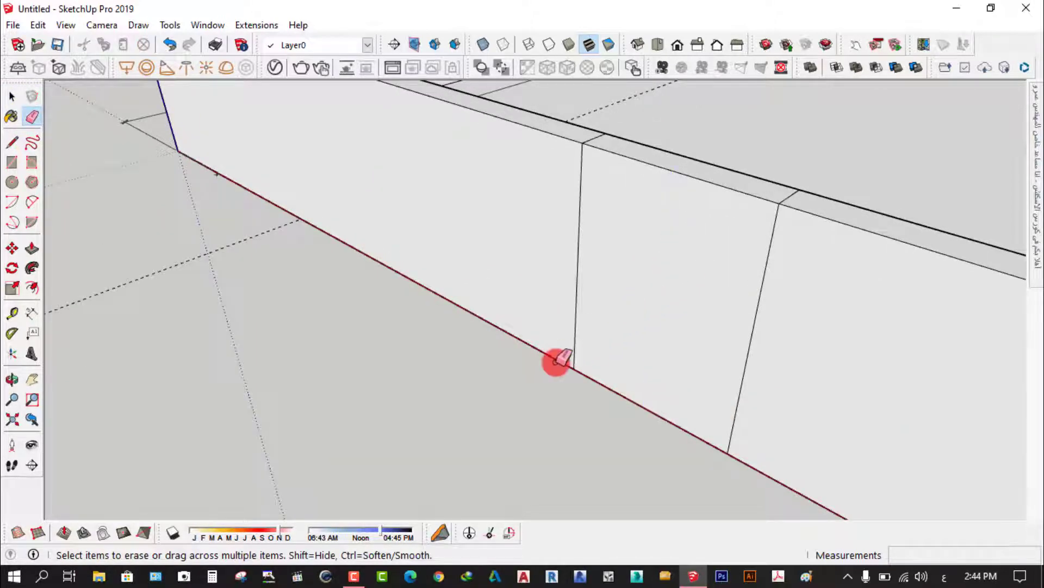
scroll(557, 361, down, 2)
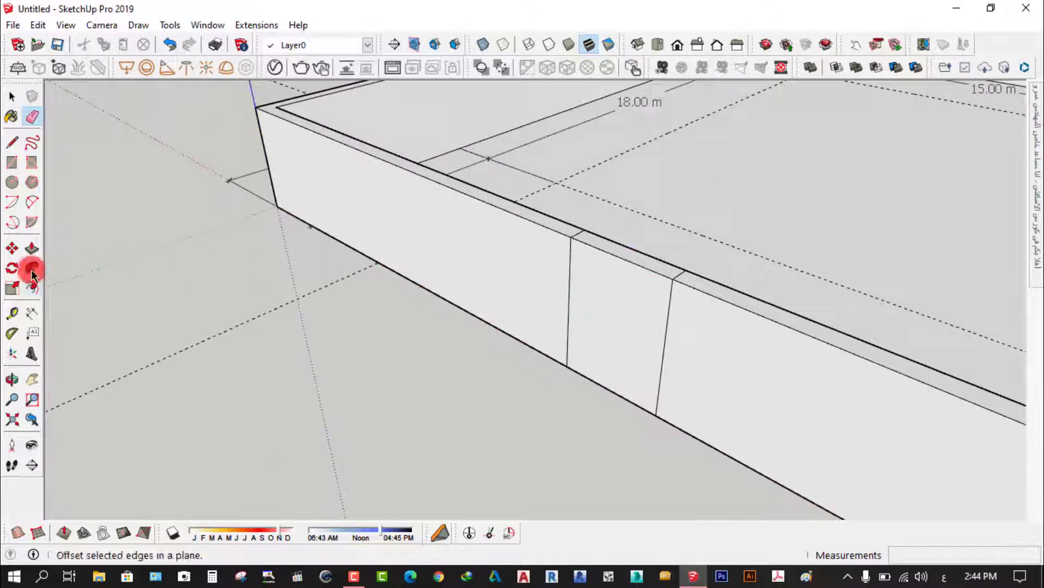
Step: Push the door section 0.40 m through the front wall, cutting a clear doorway gap
click(33, 249)
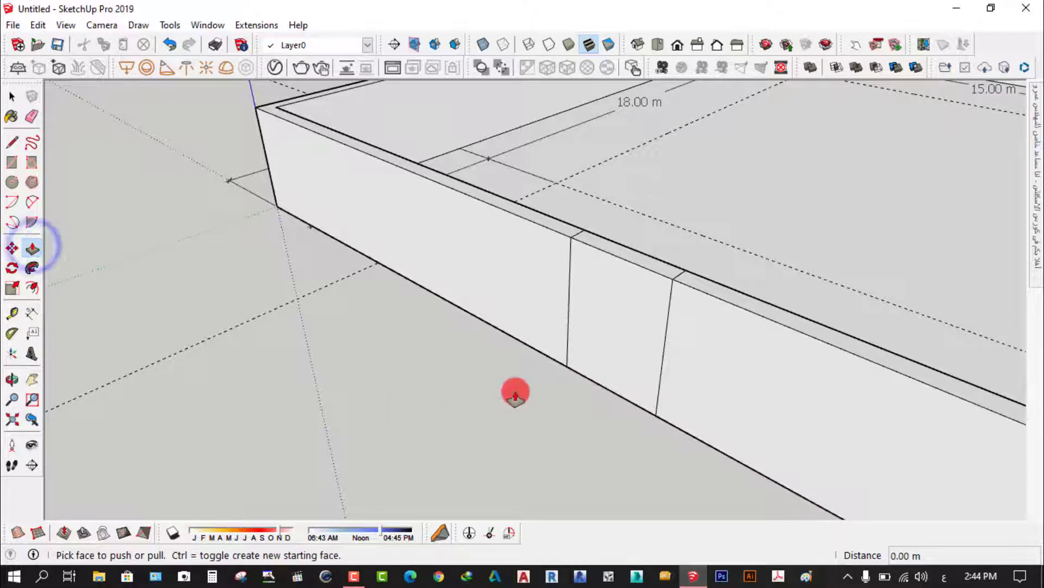
scroll(587, 373, up, 1)
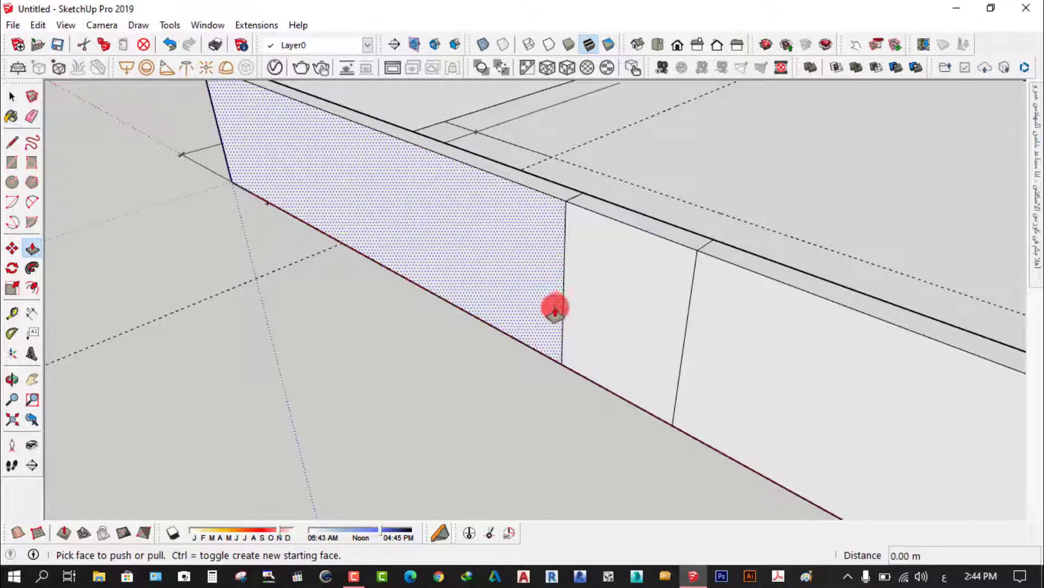
middle_drag(832, 321, 403, 366)
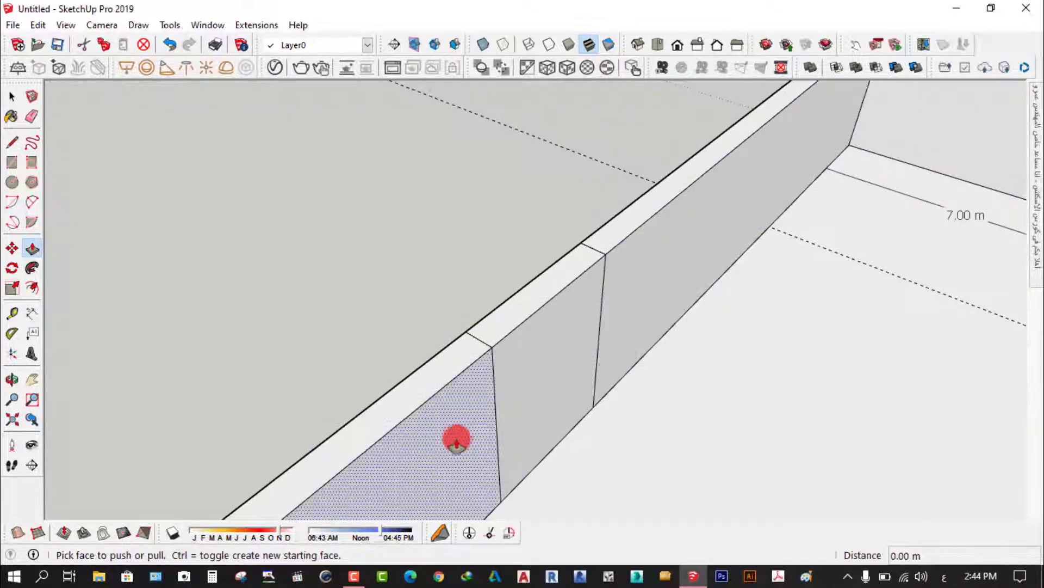
mouse_move(558, 312)
middle_down()
mouse_move(431, 269)
mouse_move(704, 335)
mouse_move(804, 296)
mouse_move(508, 298)
mouse_move(548, 303)
middle_up()
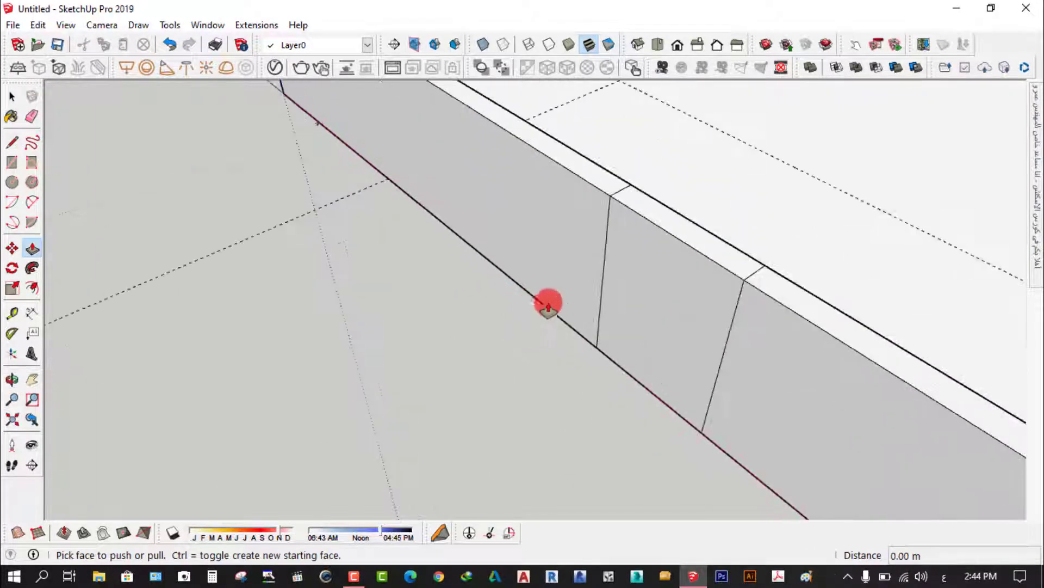
drag(641, 295, 656, 276)
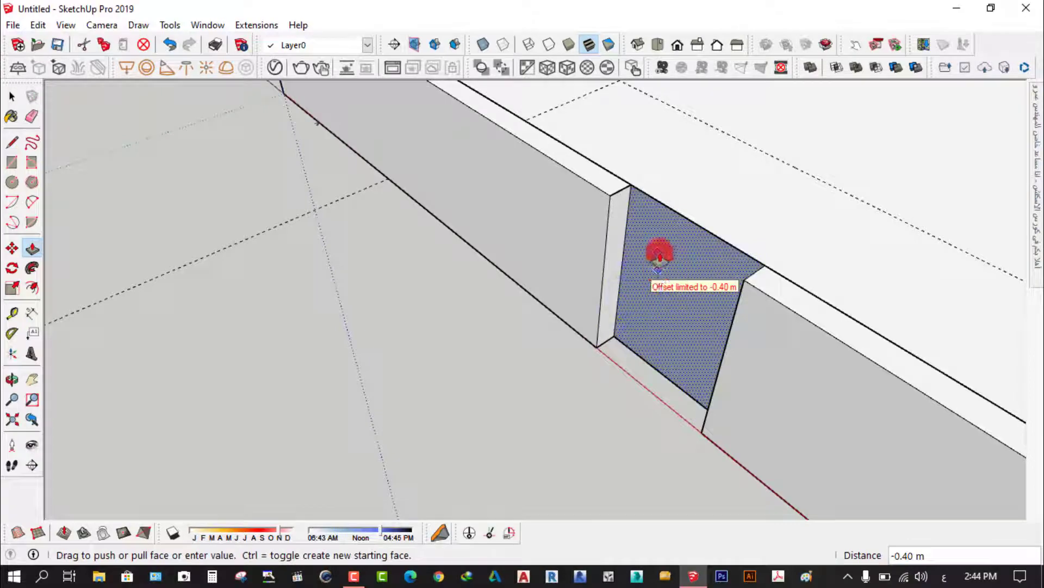
drag(681, 209, 599, 300)
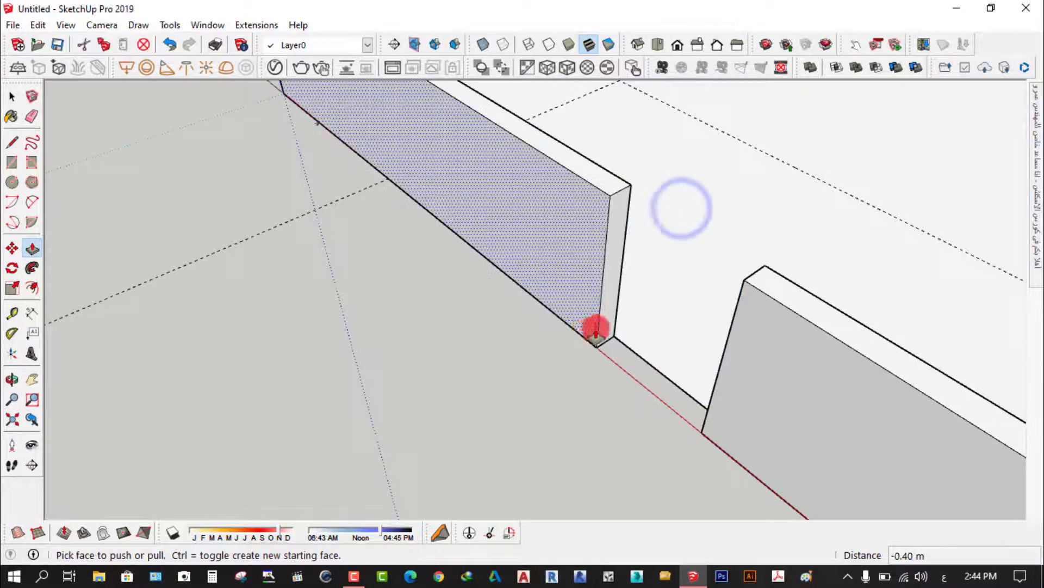
mouse_move(600, 301)
middle_down()
mouse_move(679, 331)
mouse_move(354, 286)
mouse_move(726, 299)
middle_up()
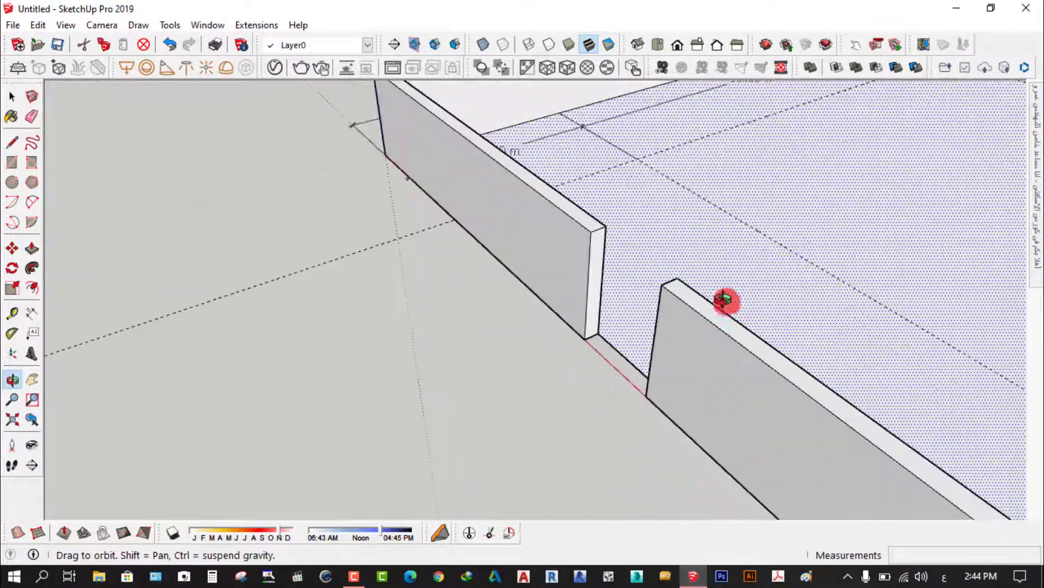
mouse_move(552, 272)
middle_down()
mouse_move(622, 361)
mouse_move(389, 368)
mouse_move(429, 264)
mouse_move(484, 255)
middle_up()
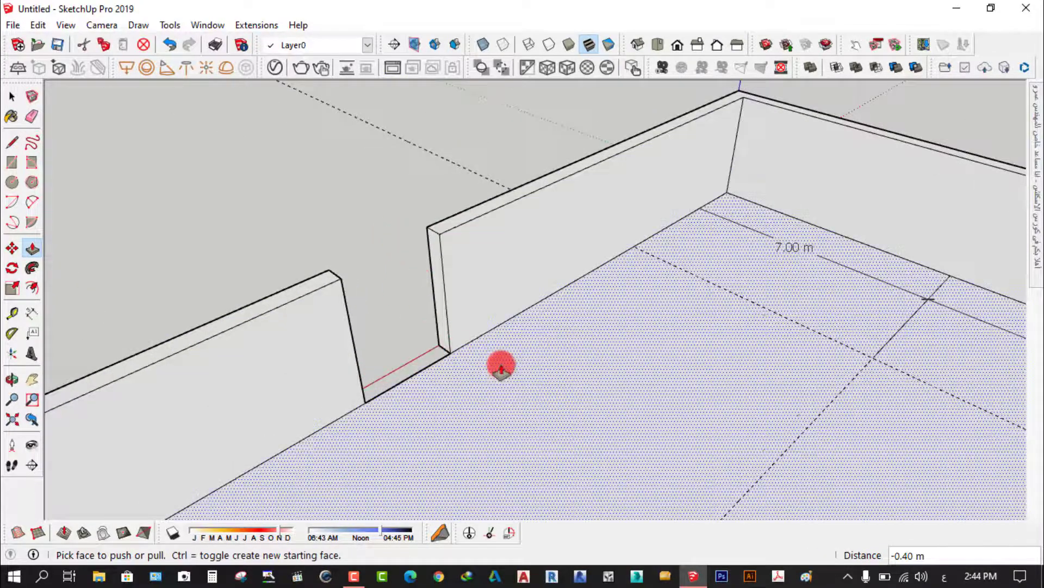
mouse_move(499, 366)
middle_down()
mouse_move(459, 301)
mouse_move(733, 304)
mouse_move(792, 289)
middle_up()
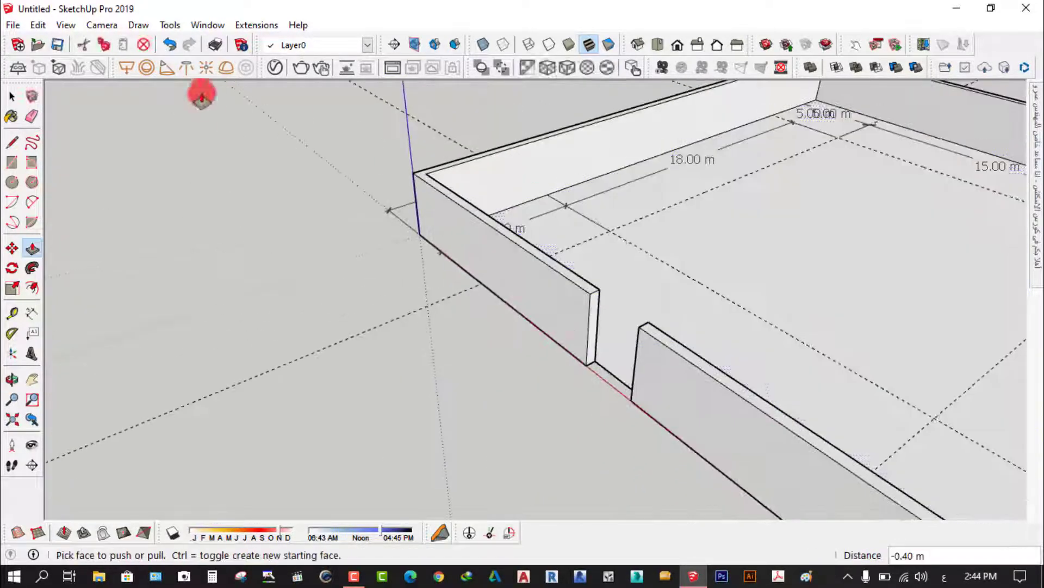
Step: Undo the door opening and push the door section back into the wall
click(170, 52)
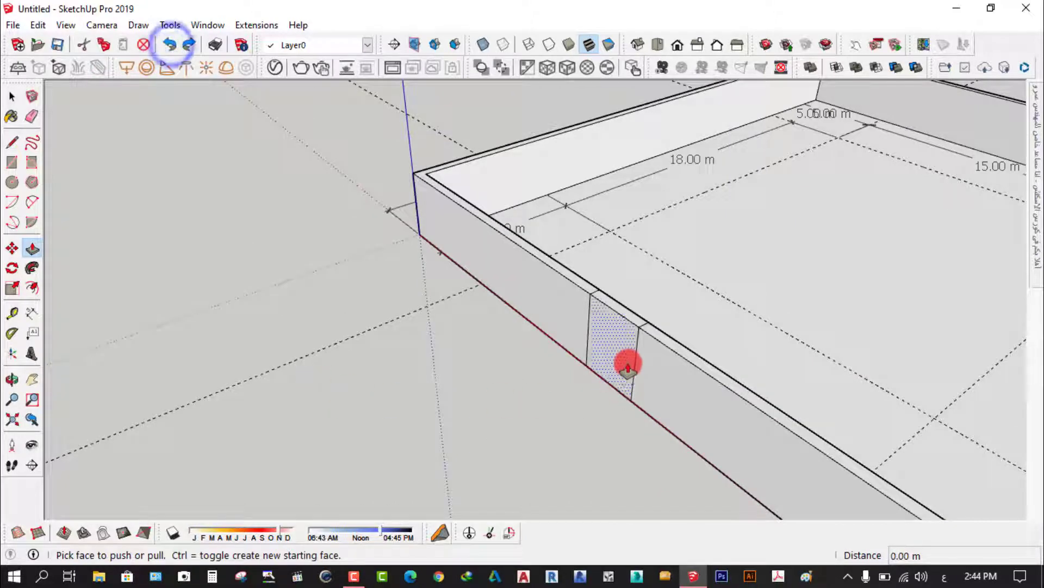
scroll(624, 362, up, 3)
click(41, 246)
scroll(574, 362, up, 3)
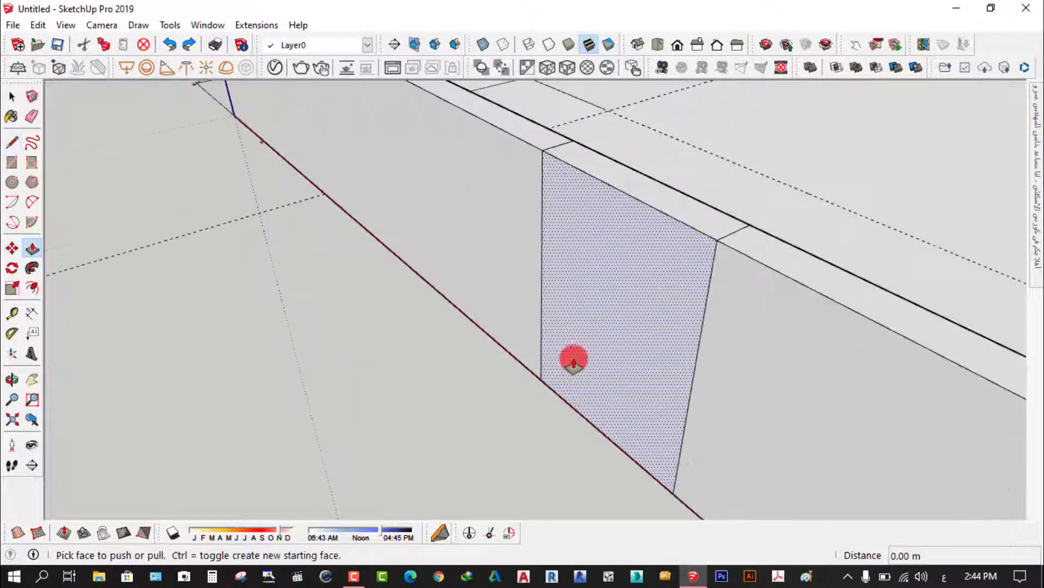
scroll(457, 448, down, 2)
mouse_move(458, 451)
middle_down()
mouse_move(518, 443)
mouse_move(513, 414)
mouse_move(396, 449)
mouse_move(439, 460)
middle_up()
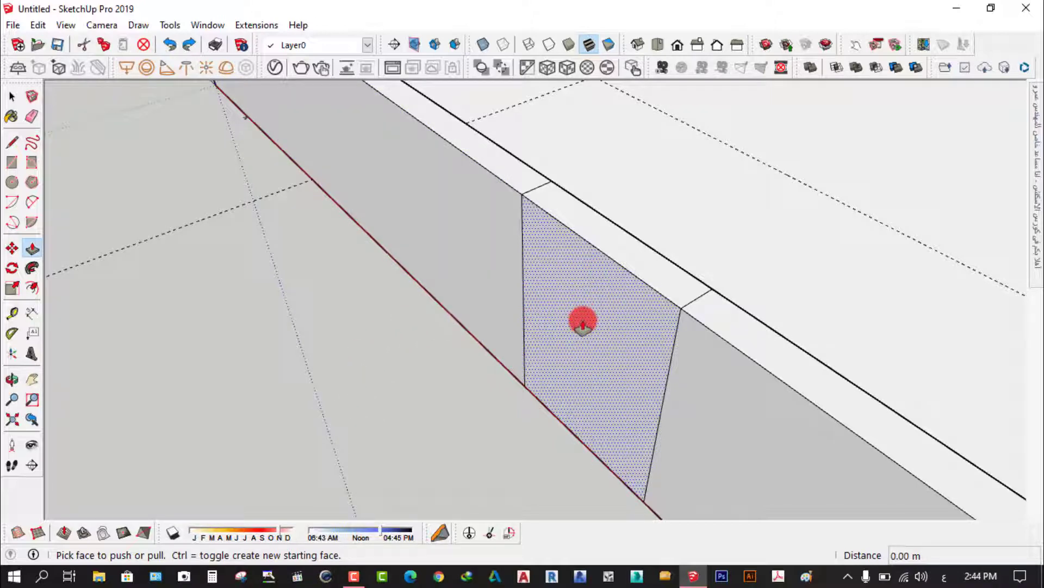
mouse_move(582, 325)
mouse_down()
mouse_move(604, 311)
mouse_move(560, 330)
mouse_move(617, 286)
mouse_up()
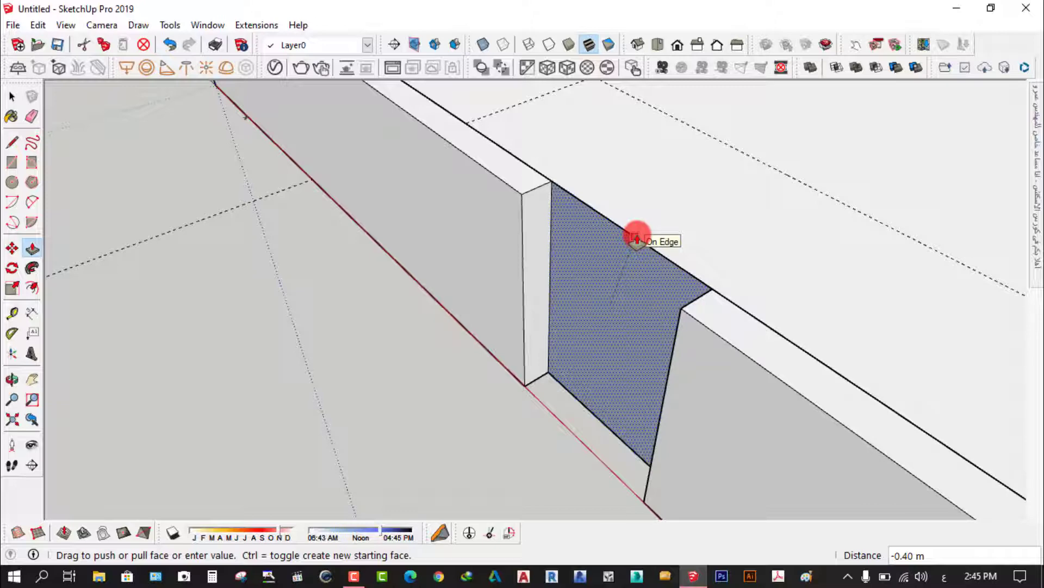
Step: Push the door section to -0.40 m, completing the opening through the front wall
middle_drag(579, 243, 275, 242)
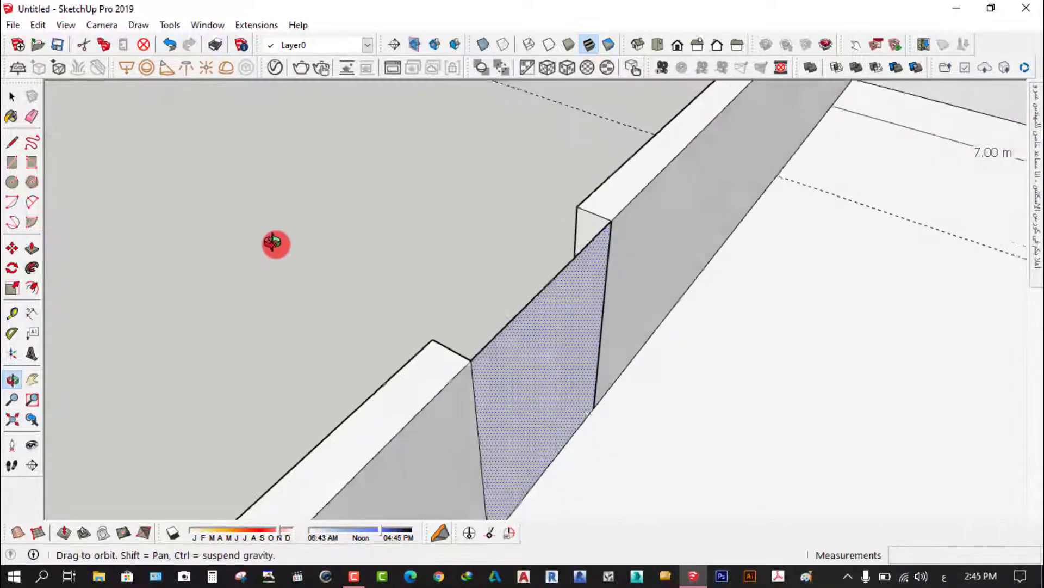
click(601, 309)
middle_drag(497, 272, 798, 276)
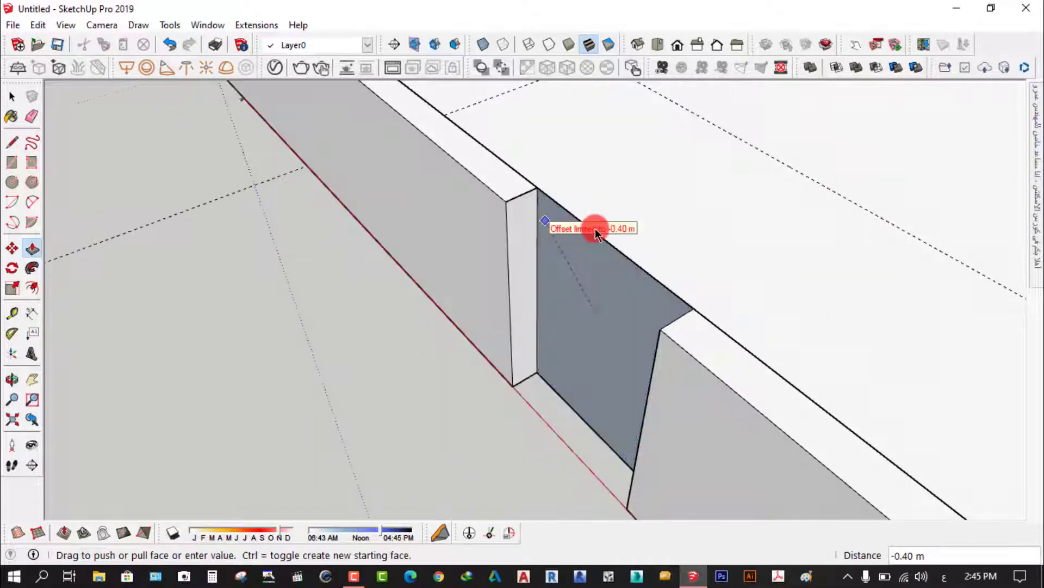
click(620, 250)
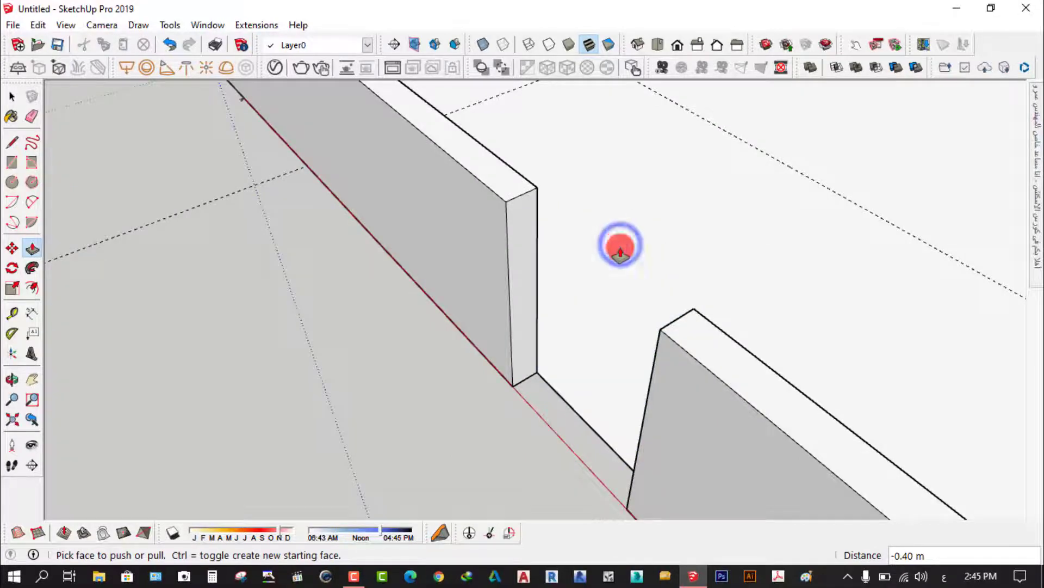
mouse_move(622, 246)
middle_down()
mouse_move(529, 310)
mouse_move(285, 222)
mouse_move(413, 221)
mouse_move(832, 263)
mouse_move(555, 310)
middle_up()
mouse_move(725, 319)
middle_down()
mouse_move(163, 319)
mouse_move(669, 279)
middle_up()
mouse_move(604, 397)
middle_down()
mouse_move(838, 240)
mouse_move(396, 338)
mouse_move(637, 348)
mouse_move(541, 373)
middle_up()
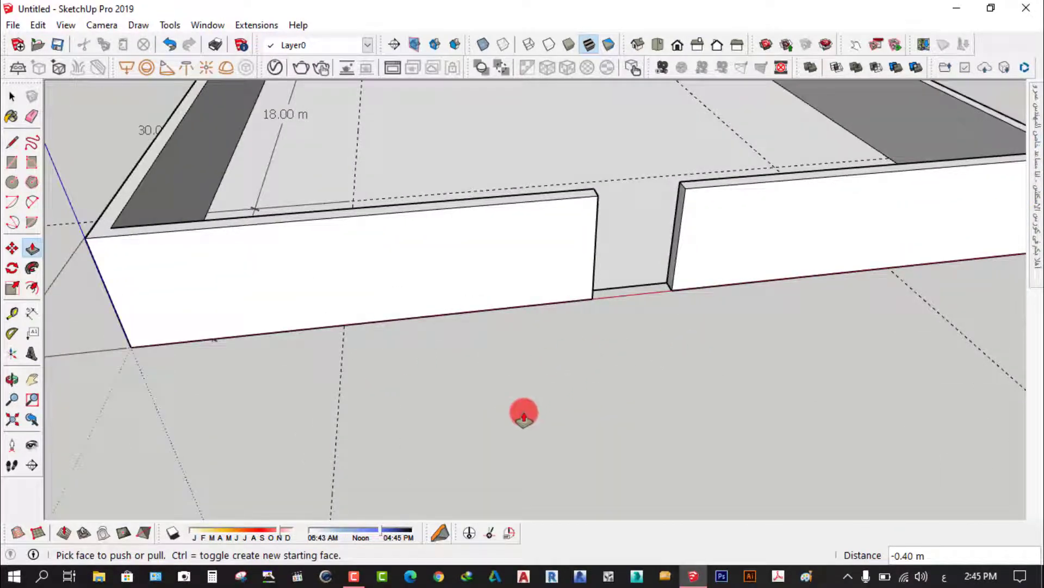
scroll(539, 405, down, 2)
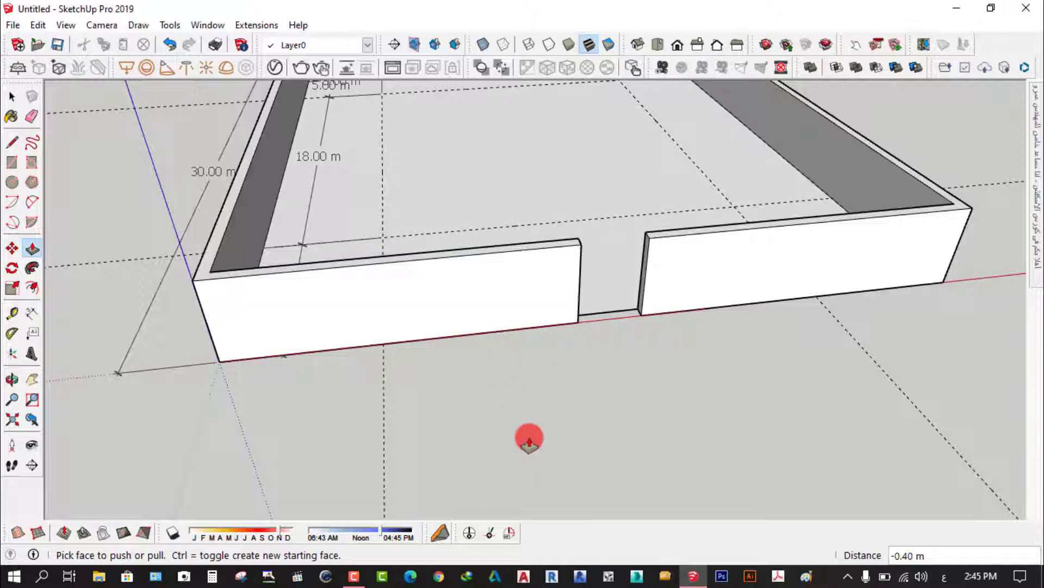
scroll(530, 435, down, 3)
middle_drag(436, 396, 518, 374)
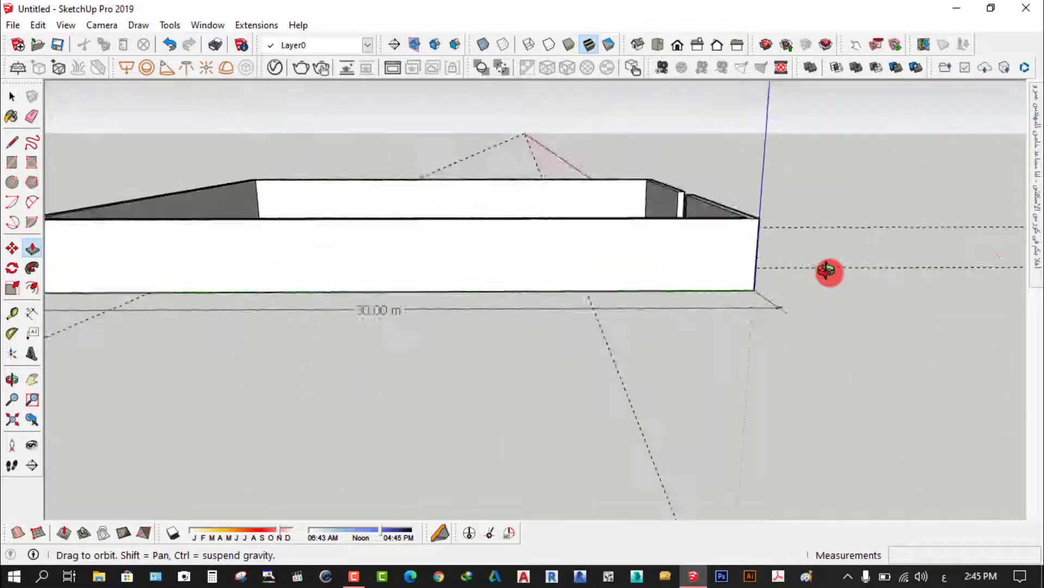
drag(519, 374, 165, 388)
Step: Reactivate Push/Pull with P and inspect the inner walls from a higher angle
key(p)
scroll(466, 196, up, 3)
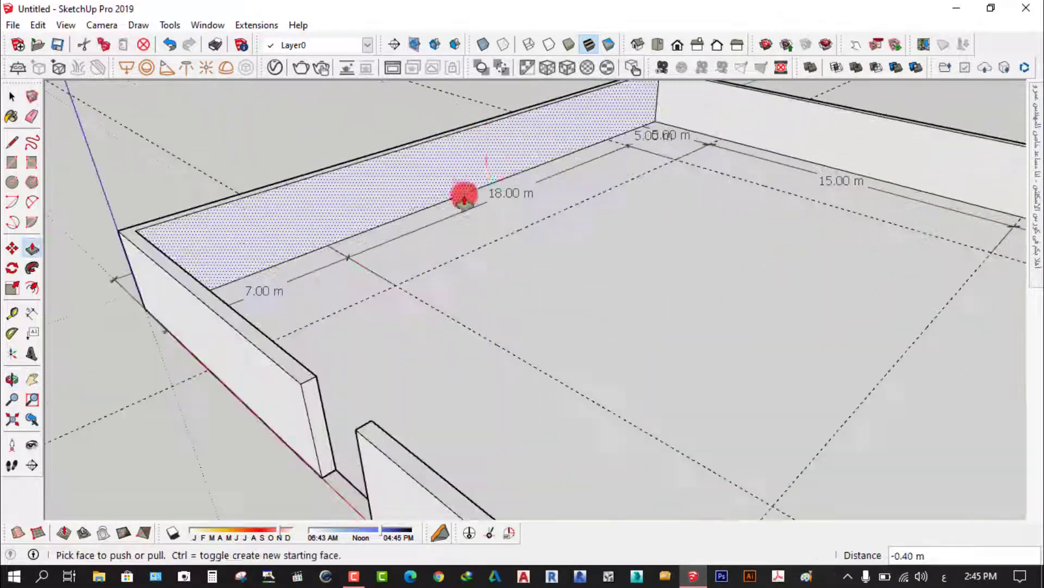
middle_drag(467, 196, 430, 247)
scroll(373, 345, down, 2)
scroll(373, 345, down, 2)
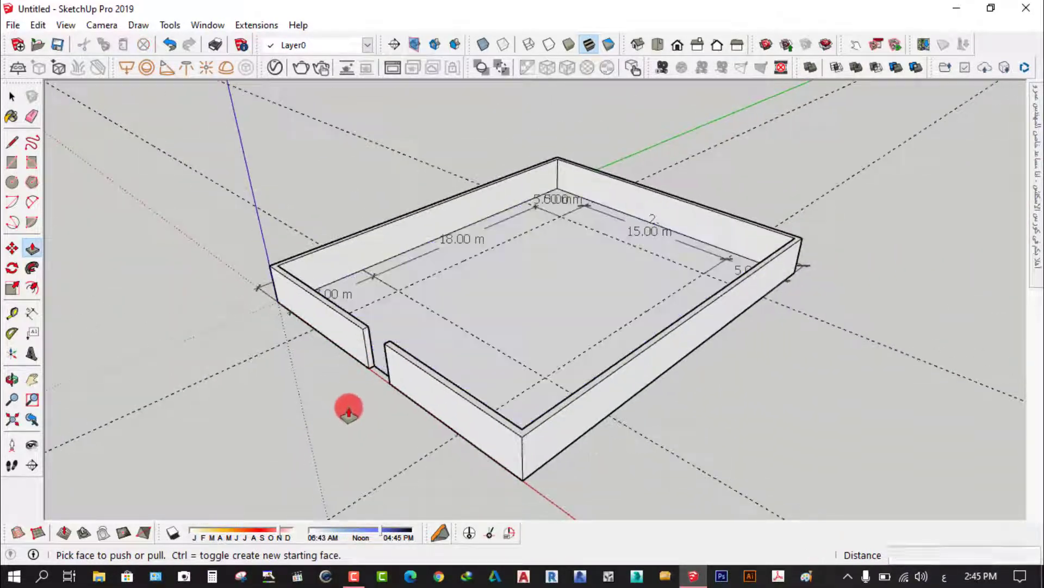
scroll(345, 410, up, 5)
scroll(345, 315, down, 2)
scroll(345, 314, down, 1)
scroll(326, 319, down, 2)
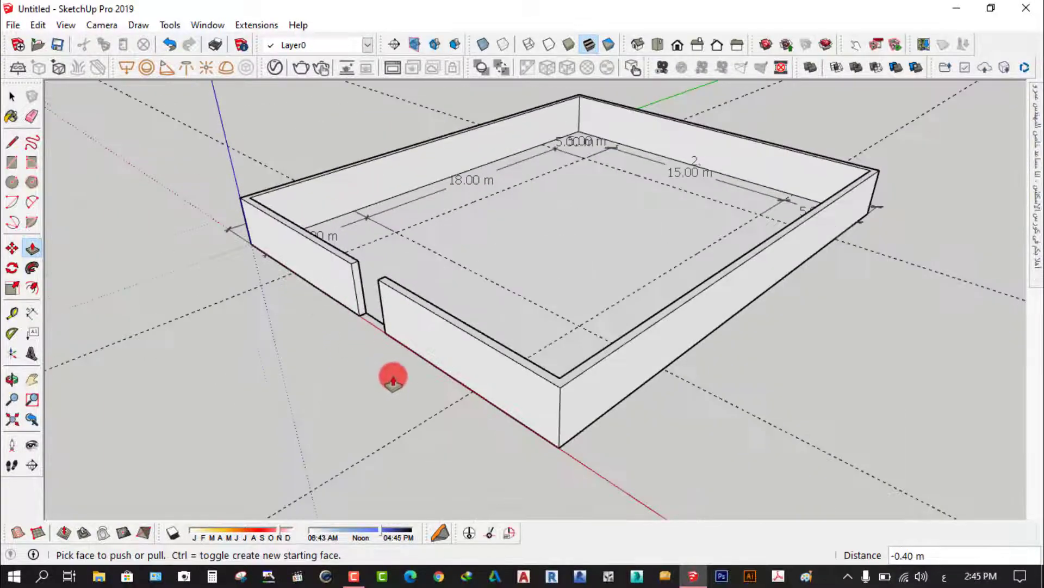
scroll(392, 373, up, 2)
scroll(444, 302, down, 2)
scroll(417, 320, up, 3)
scroll(396, 259, up, 1)
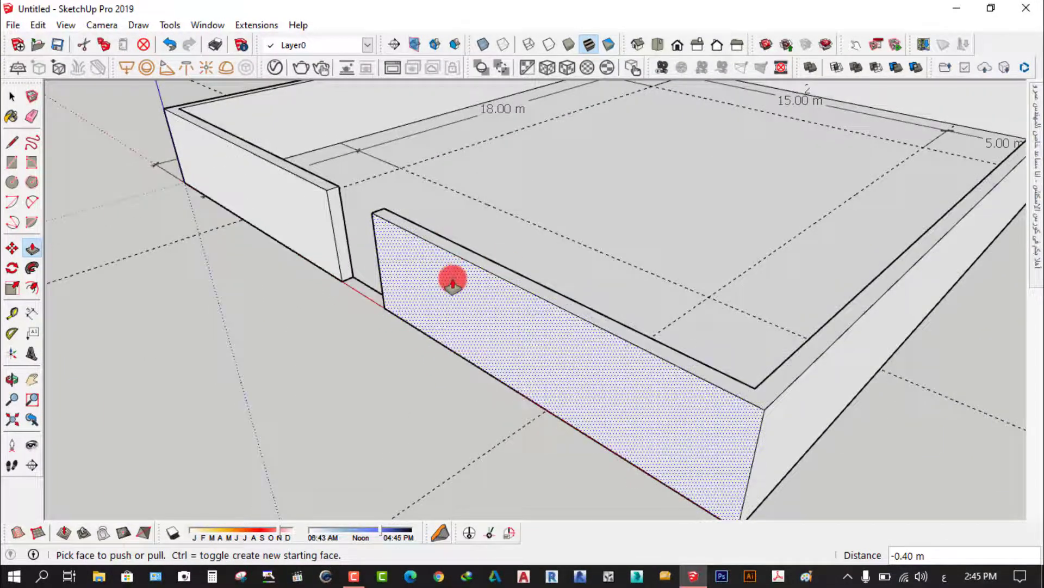
scroll(452, 280, down, 3)
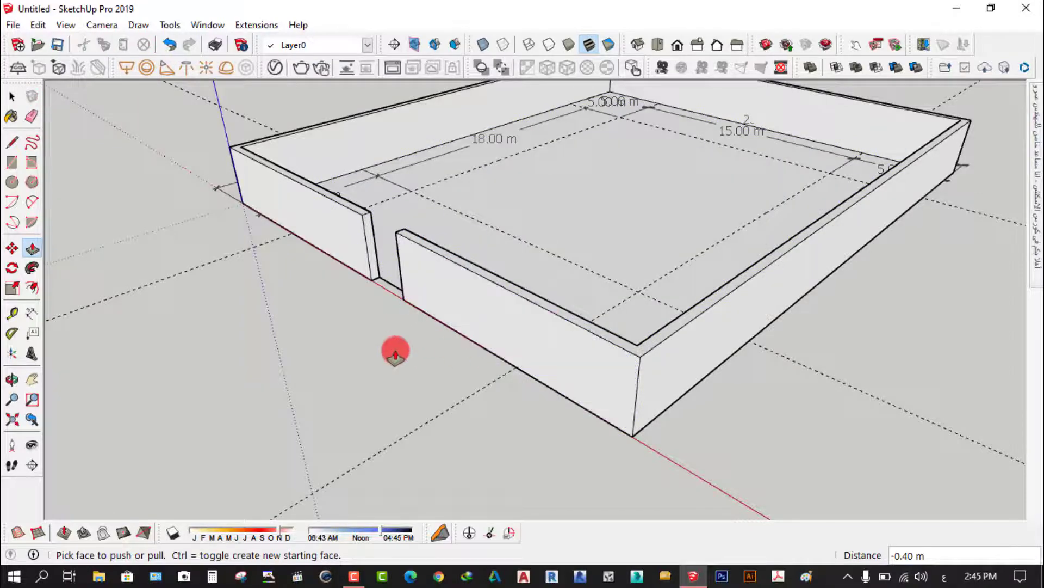
scroll(379, 253, up, 3)
scroll(379, 253, down, 3)
scroll(375, 336, down, 2)
mouse_move(366, 343)
middle_down()
mouse_move(560, 196)
mouse_move(532, 305)
mouse_move(744, 366)
mouse_move(611, 373)
mouse_move(452, 354)
mouse_move(408, 272)
mouse_move(571, 368)
mouse_move(625, 345)
middle_up()
scroll(408, 270, down, 3)
scroll(349, 198, up, 5)
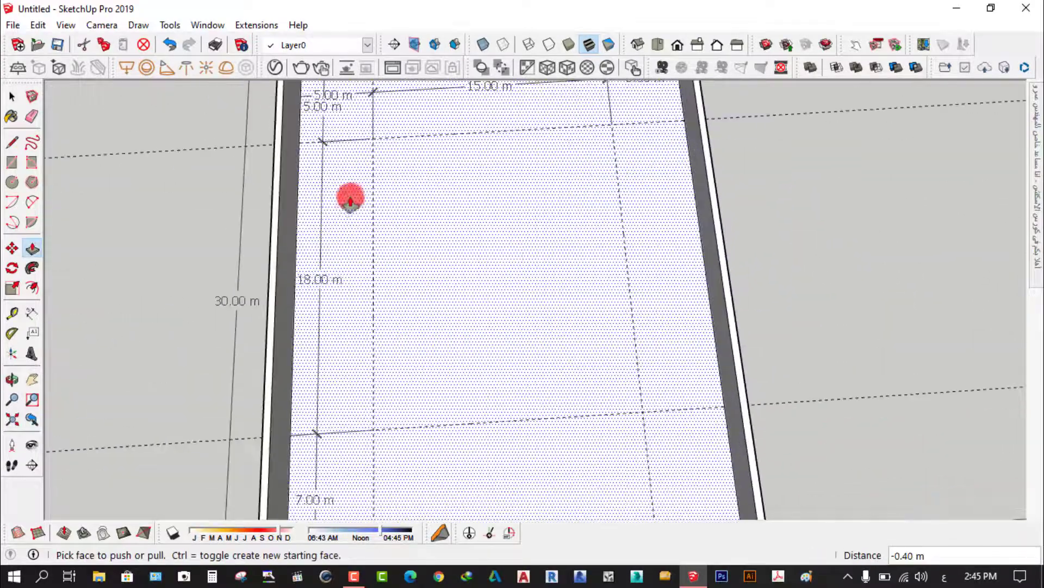
Step: Switch to the standard Top view and zoom to frame the walled plot
click(12, 96)
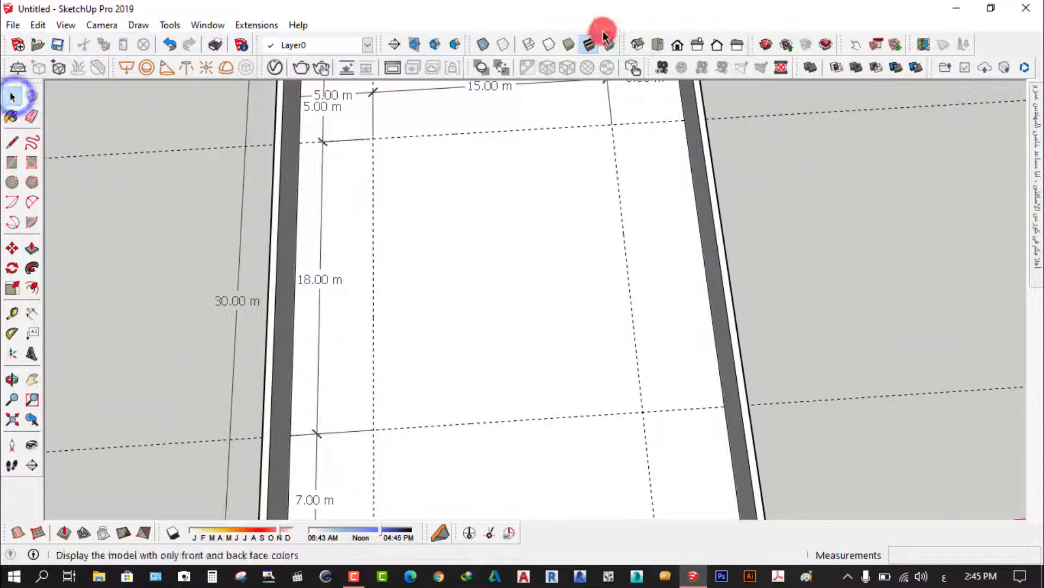
click(659, 45)
scroll(514, 214, down, 1)
scroll(510, 217, down, 1)
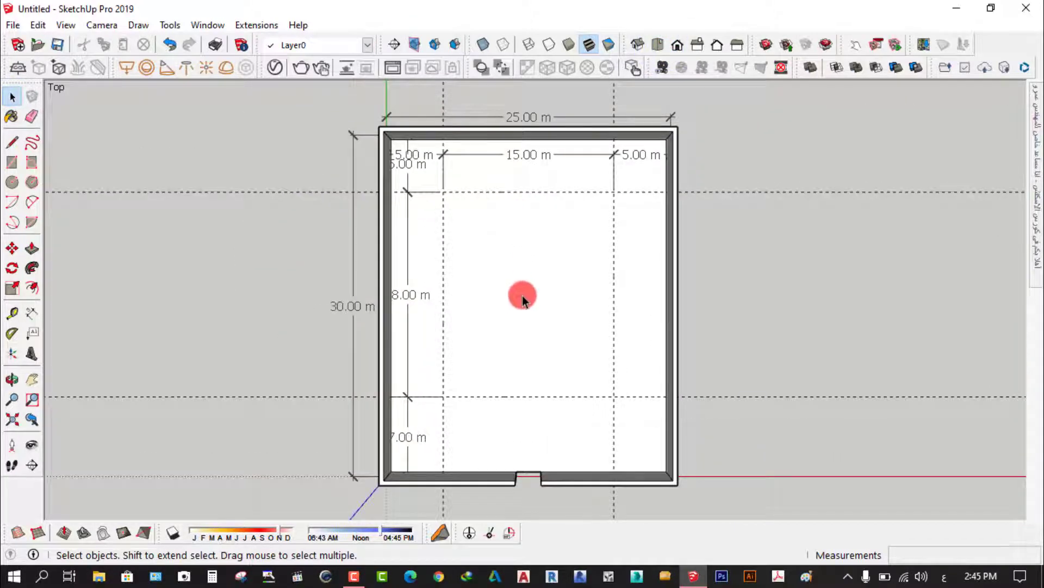
scroll(534, 344, up, 1)
scroll(464, 310, down, 1)
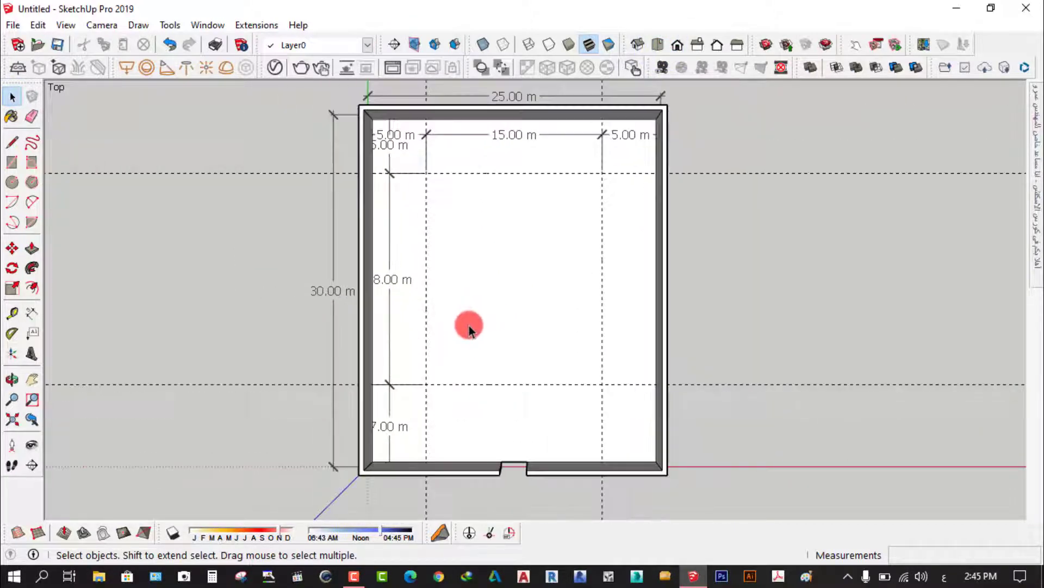
scroll(468, 327, down, 2)
scroll(421, 472, up, 1)
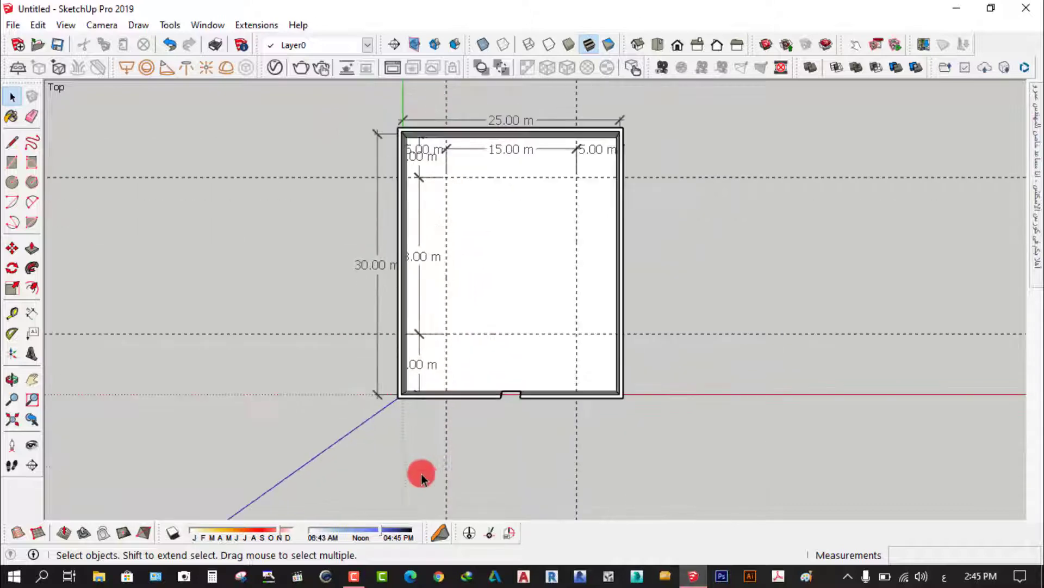
Step: Set the camera to Parallel Projection and adjust the zoom on the plot
click(102, 25)
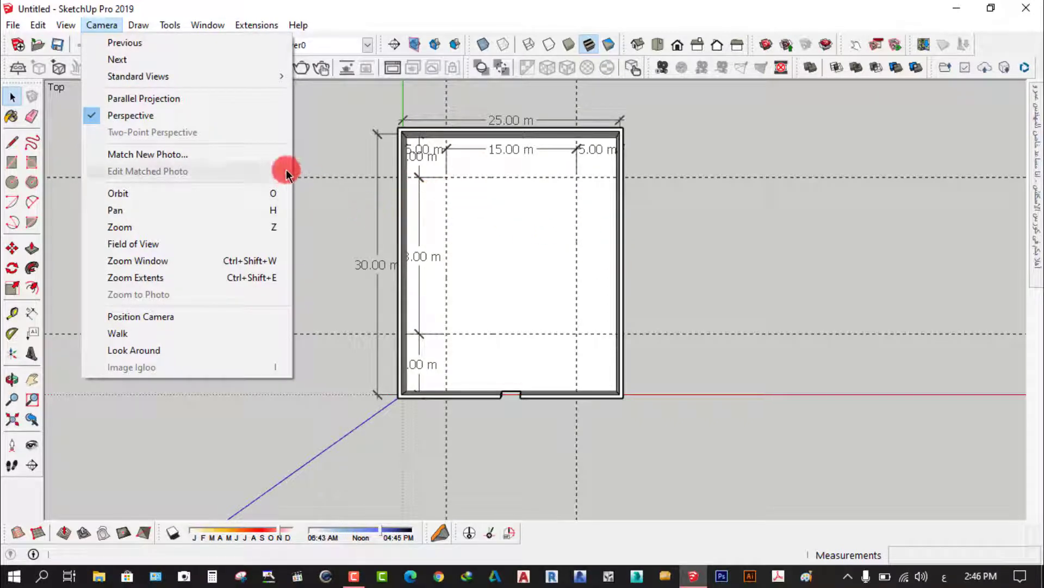
click(332, 146)
scroll(435, 231, up, 2)
scroll(435, 232, up, 1)
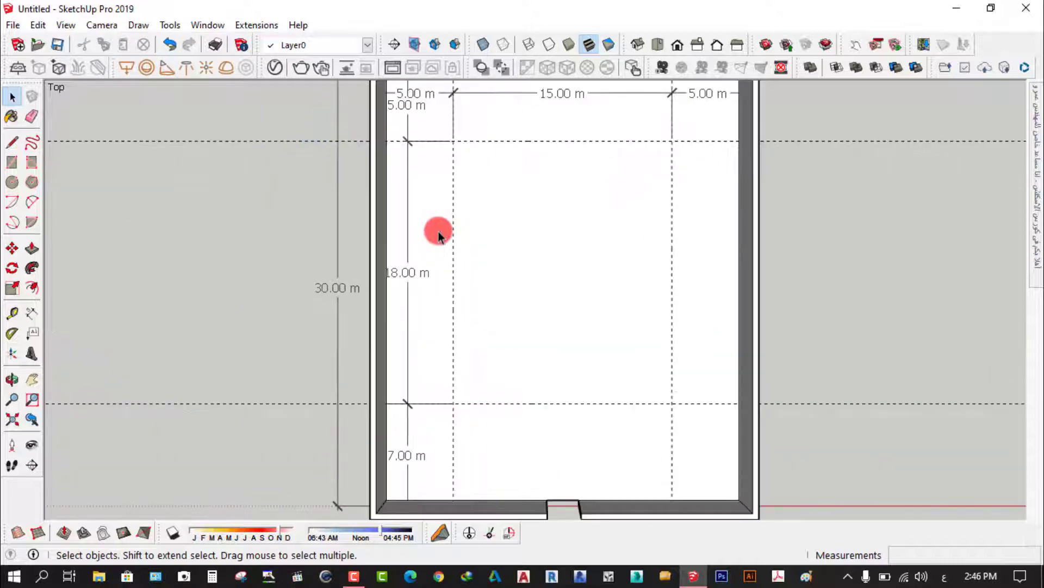
scroll(380, 233, up, 2)
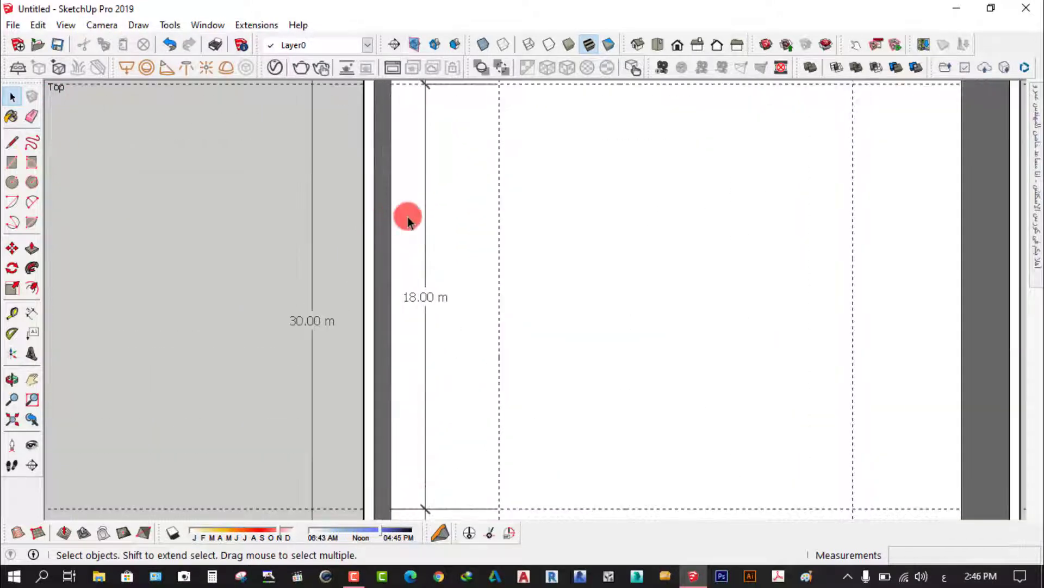
scroll(363, 230, down, 2)
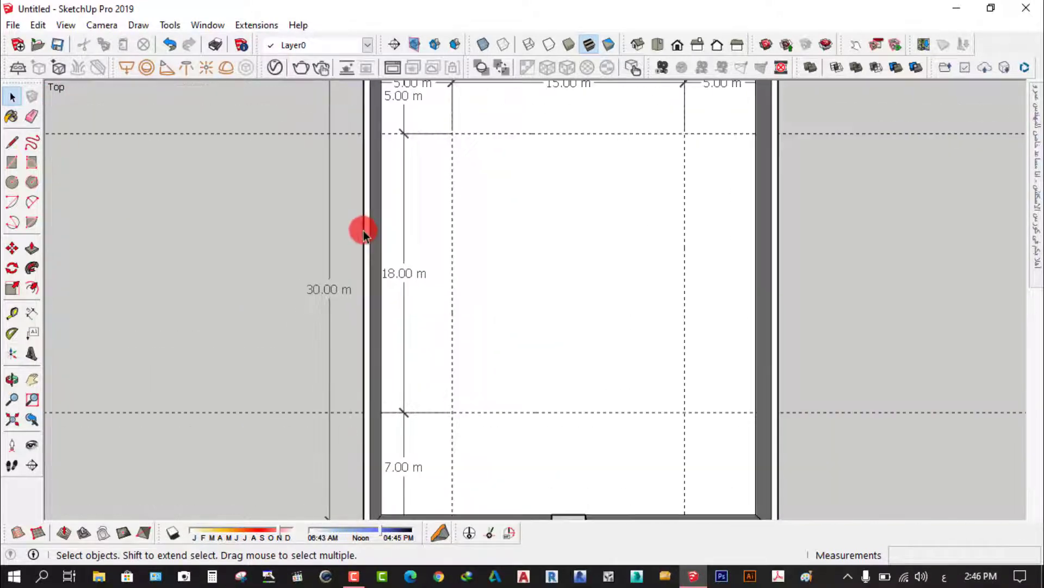
scroll(364, 230, down, 2)
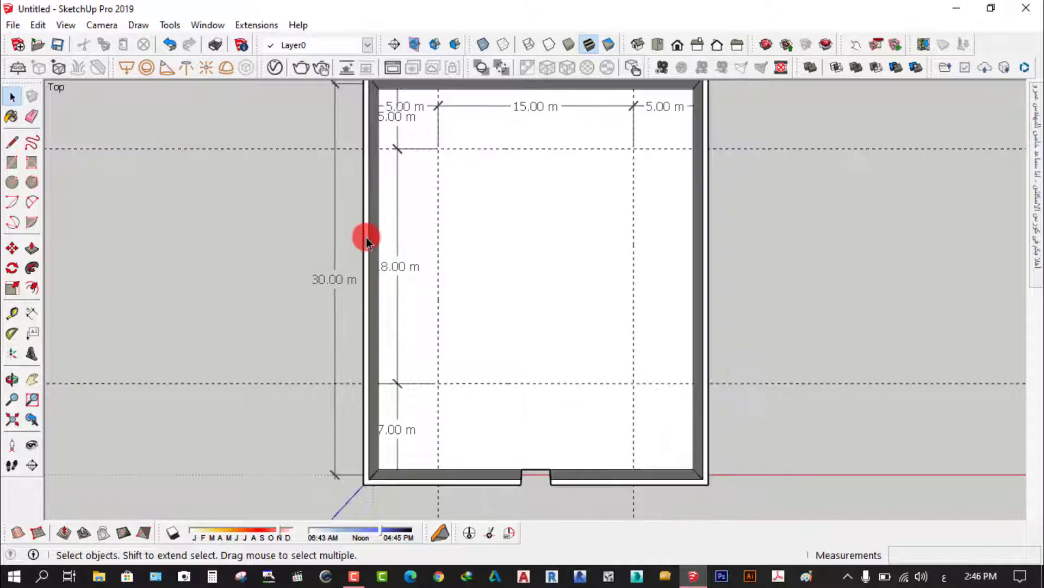
click(101, 24)
click(128, 99)
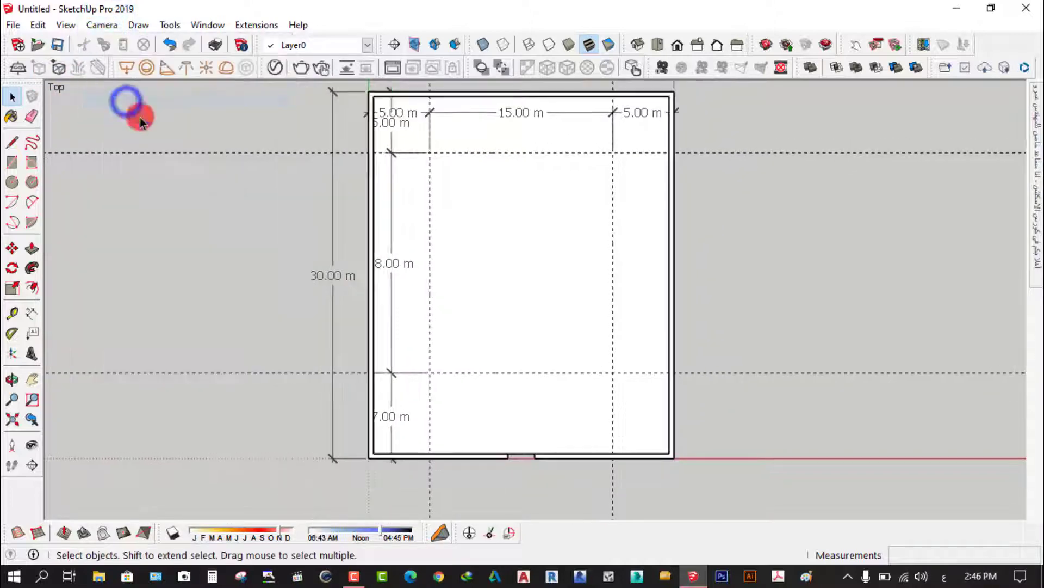
scroll(570, 328, down, 2)
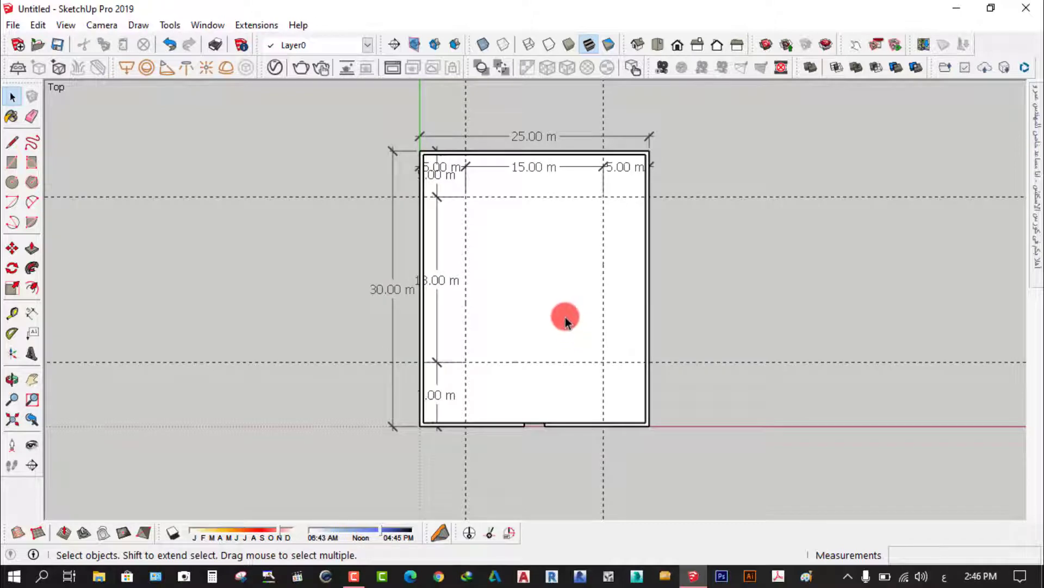
scroll(526, 274, up, 1)
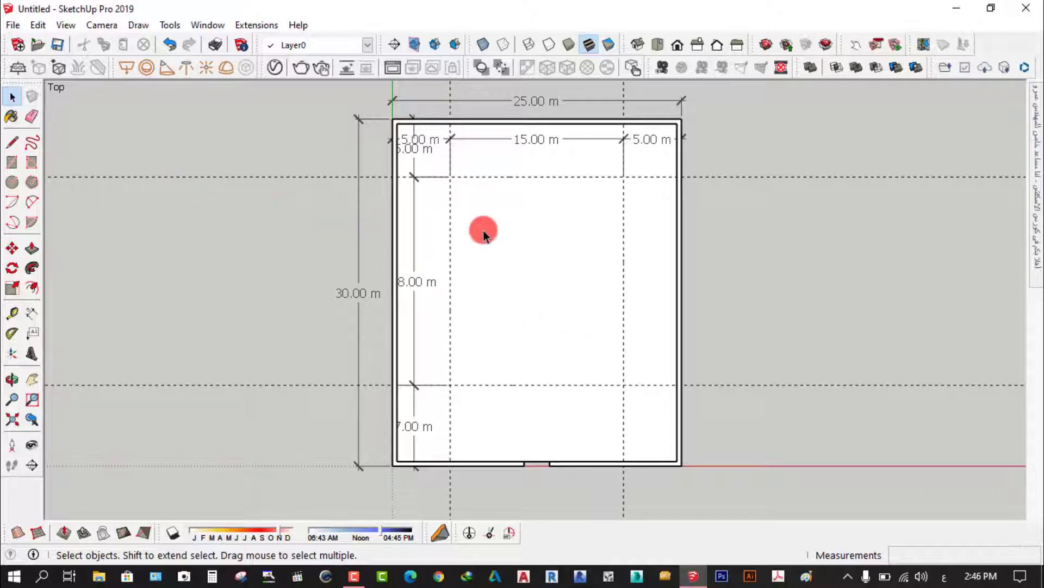
scroll(484, 231, up, 1)
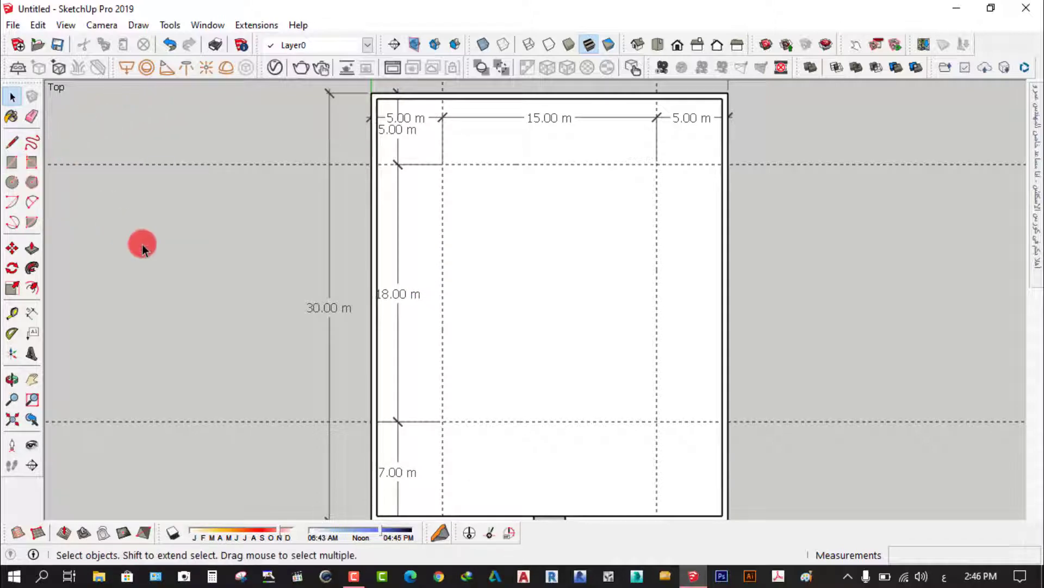
Step: Draw the 18×15 m inner room rectangle between the guide intersections
click(12, 163)
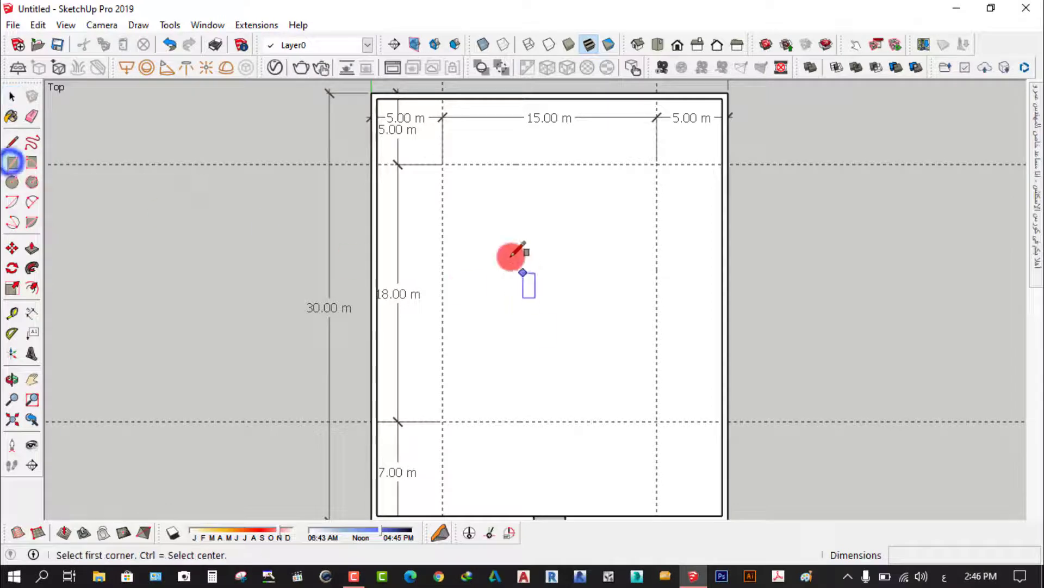
click(444, 163)
click(397, 118)
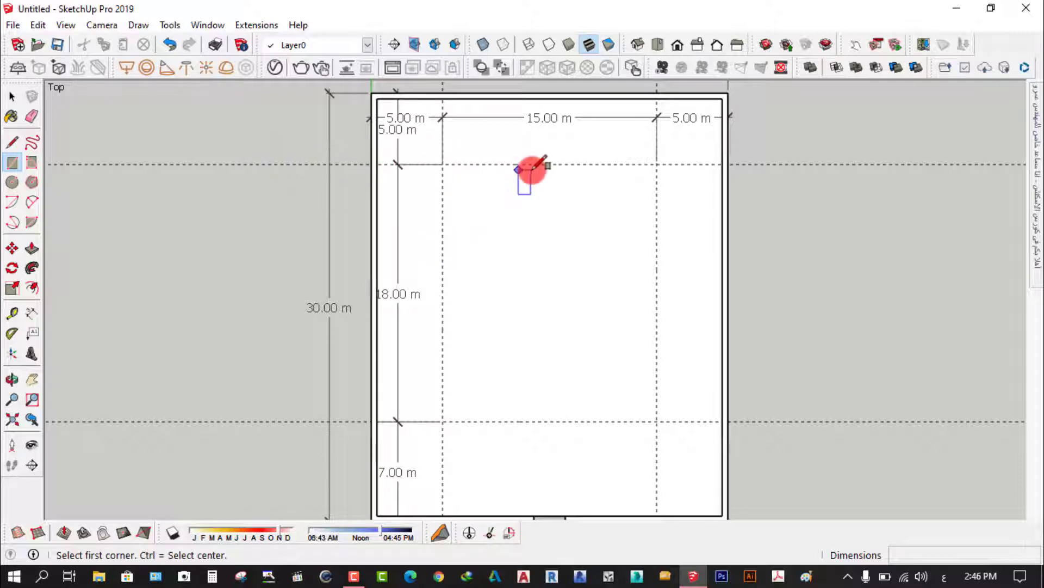
click(443, 163)
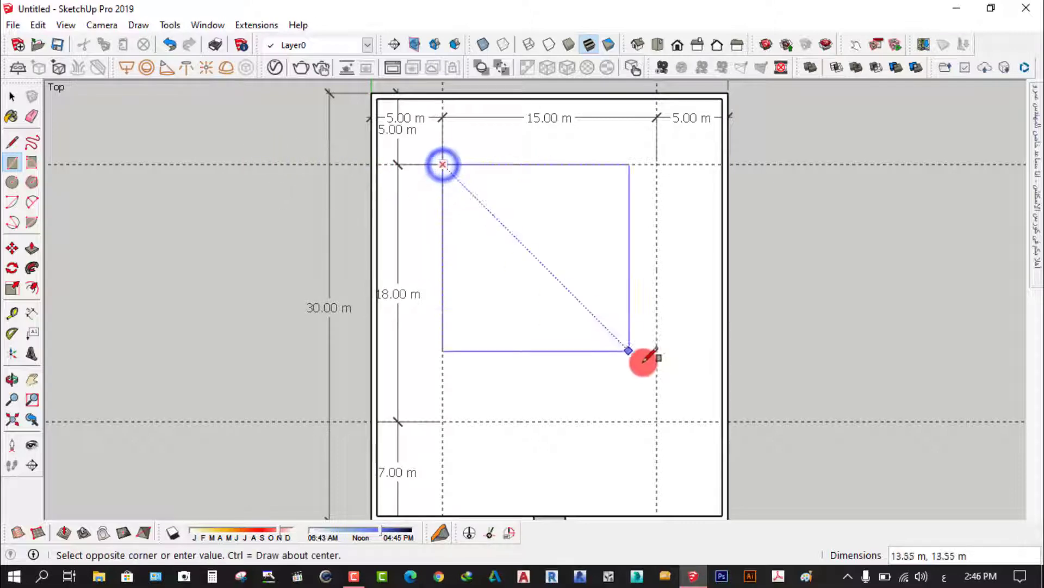
click(657, 421)
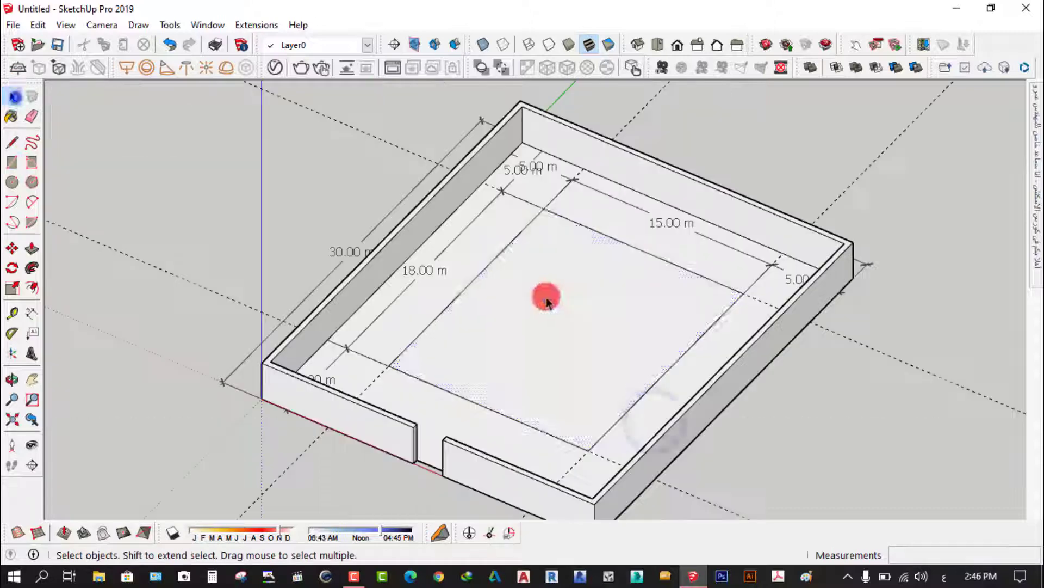
Step: Offset the room floor outline 0.25 m inward
click(547, 301)
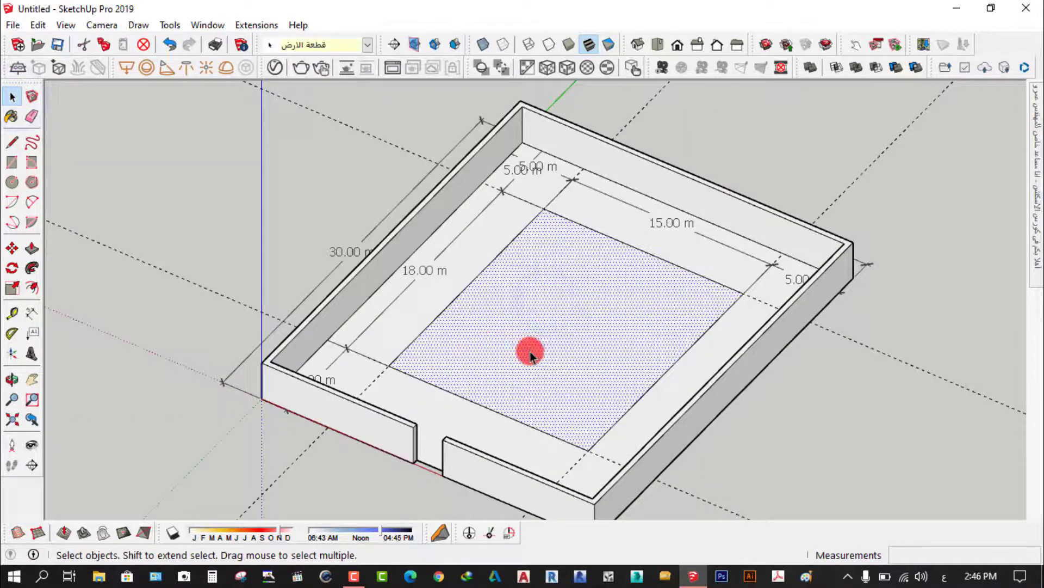
scroll(561, 365, up, 2)
scroll(522, 337, down, 1)
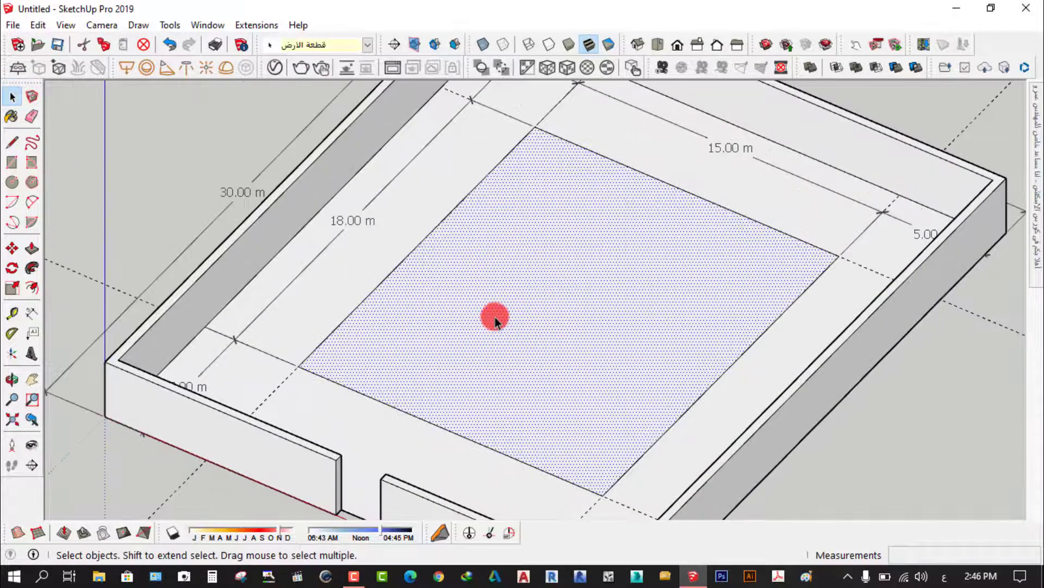
scroll(494, 318, down, 1)
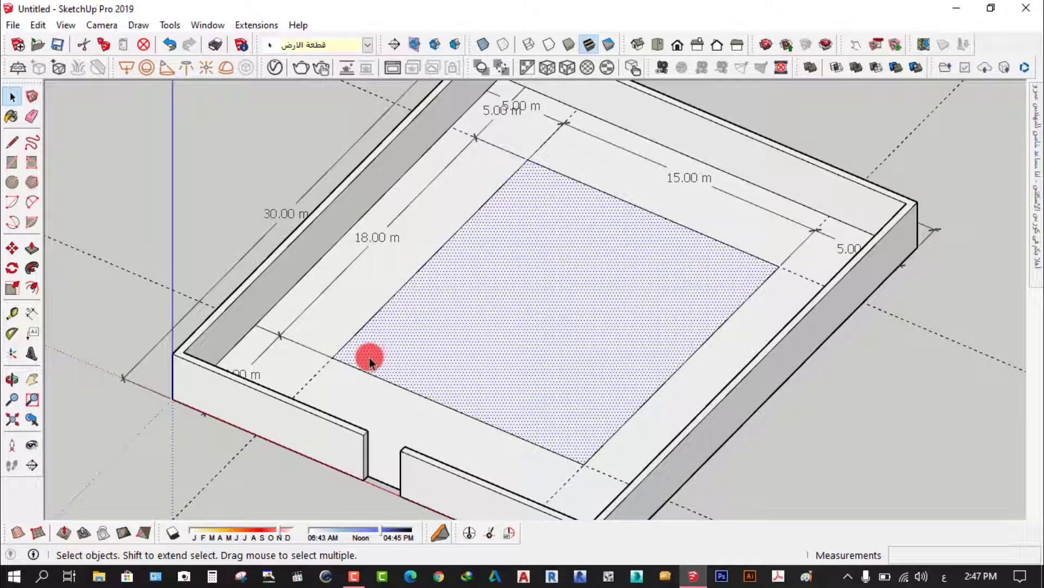
click(32, 289)
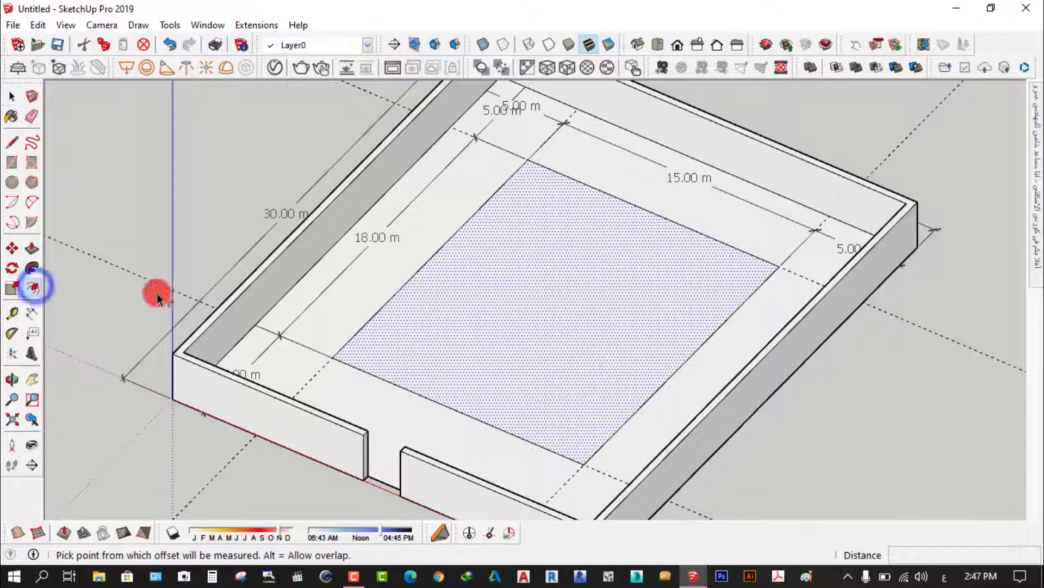
click(427, 266)
text(.25)
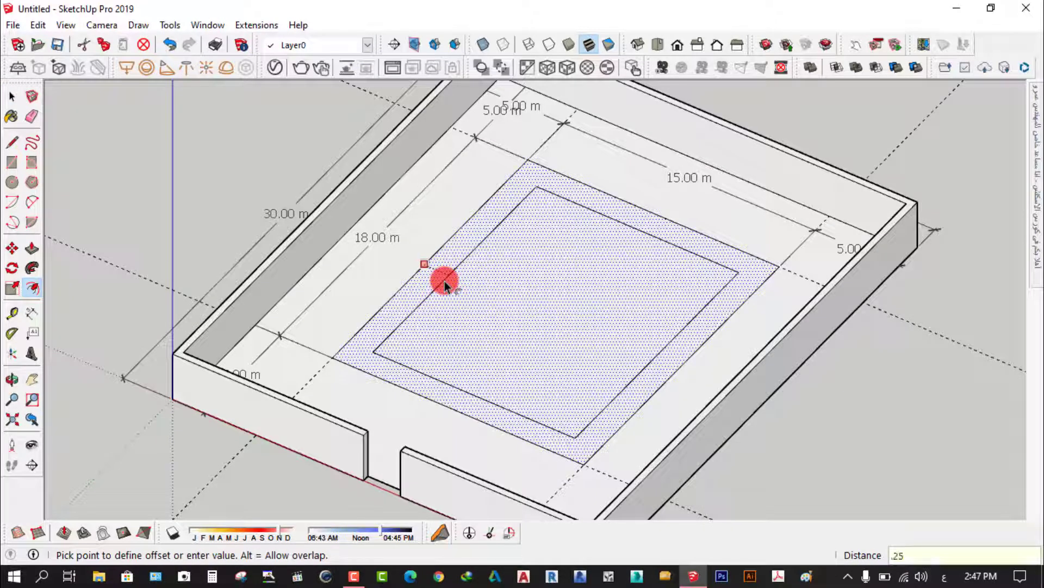
key(Return)
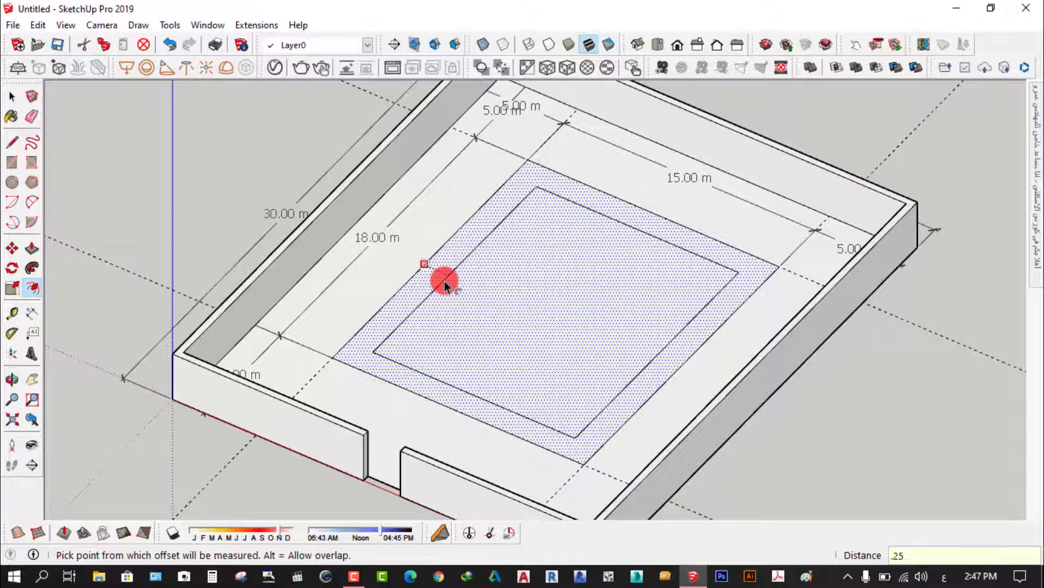
Step: Delete the inner face, leaving a 0.25 m border strip
scroll(427, 307, up, 2)
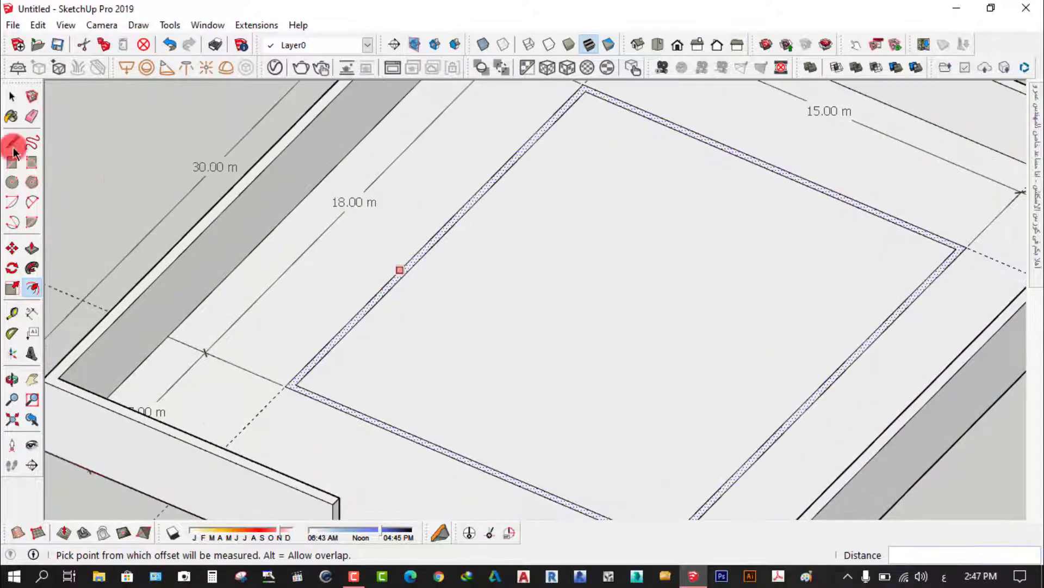
click(12, 96)
click(556, 296)
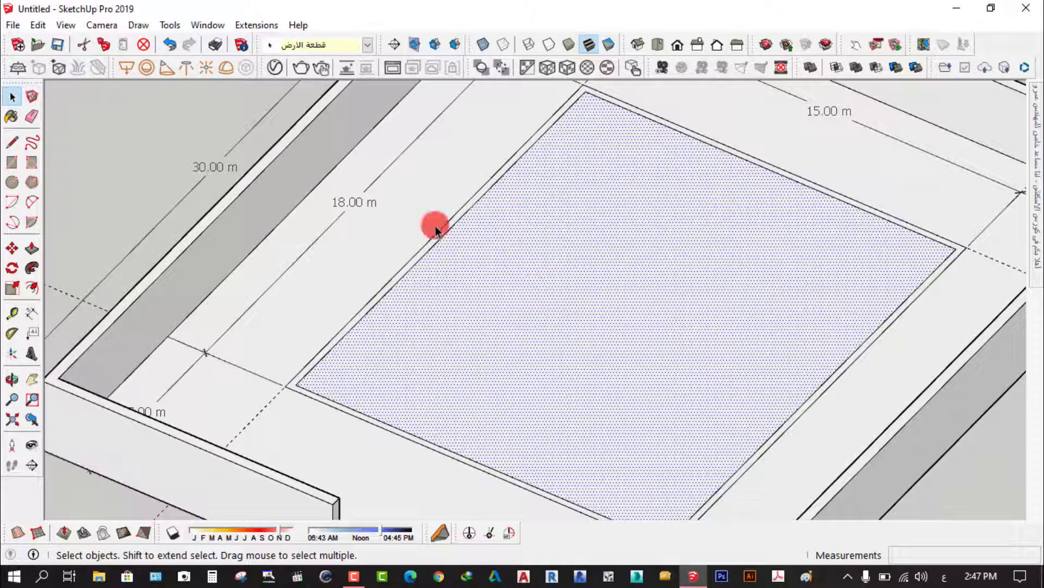
click(143, 44)
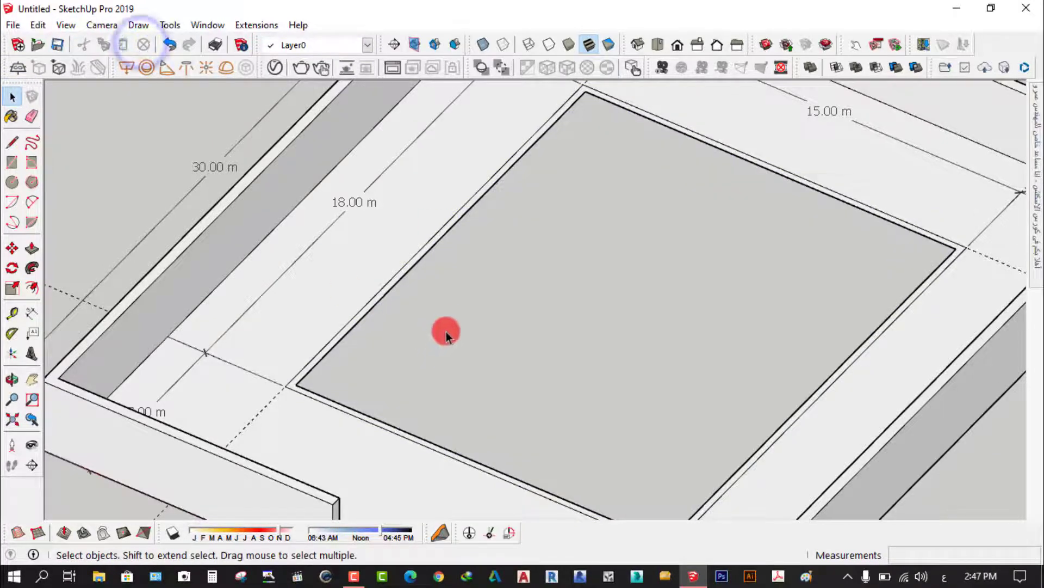
Step: In a 3D view, push/pull the 0.25 m border strip up into walls, about 2.93 m so far
scroll(450, 325, down, 2)
middle_drag(450, 324, 479, 297)
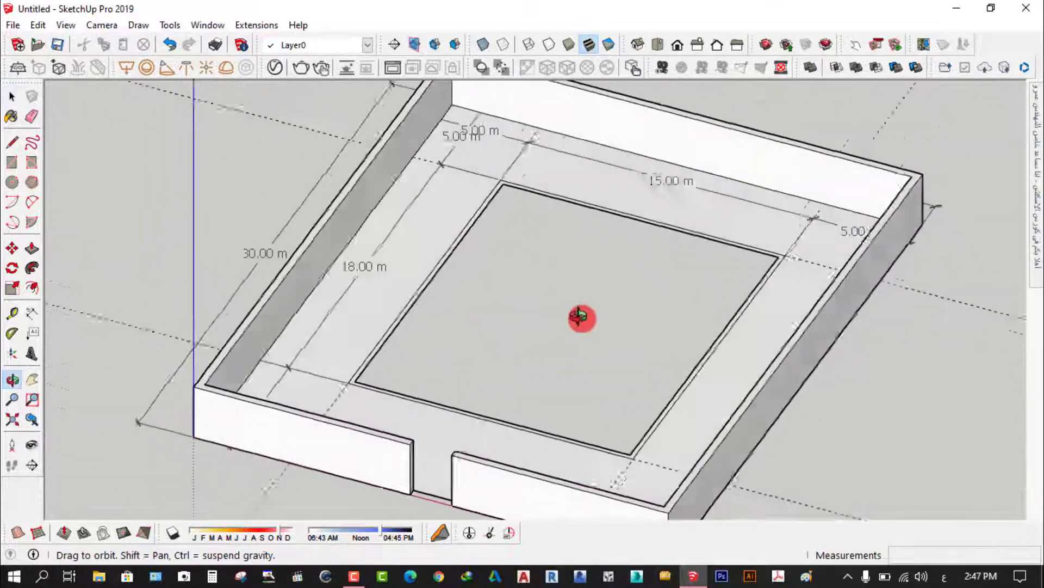
scroll(427, 267, up, 3)
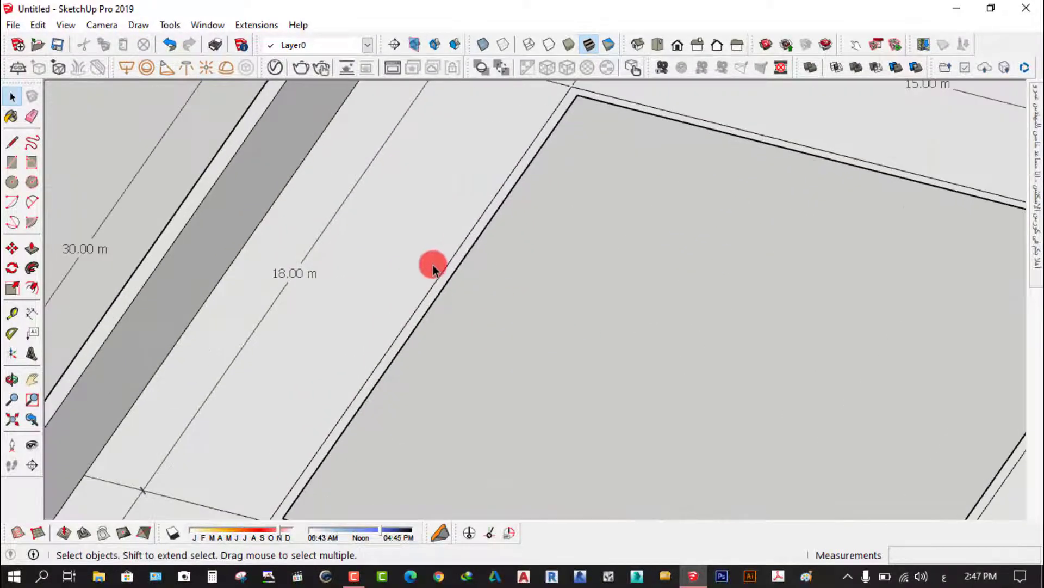
scroll(433, 265, up, 2)
scroll(468, 293, down, 2)
scroll(469, 297, down, 1)
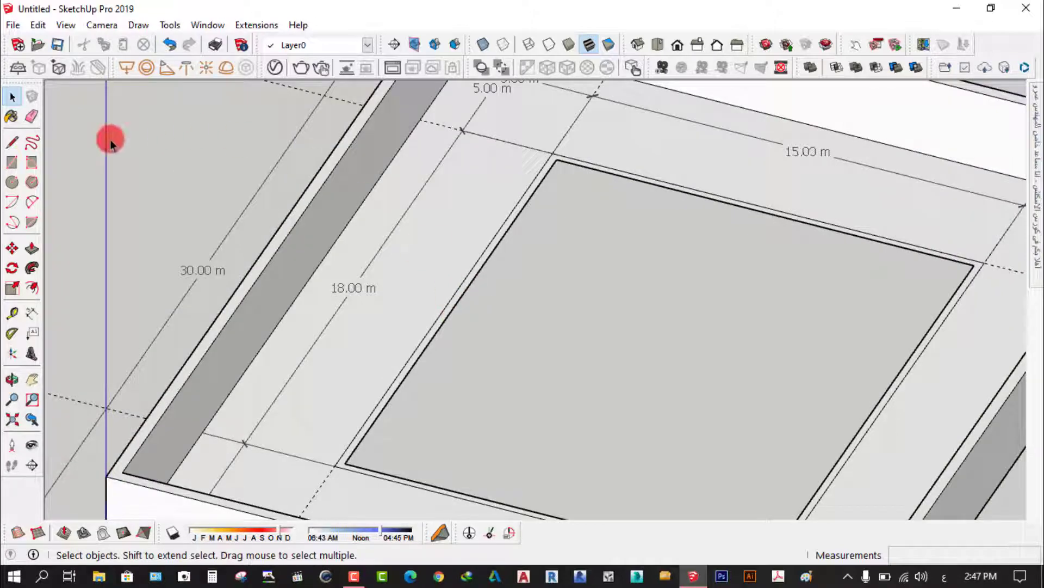
click(33, 245)
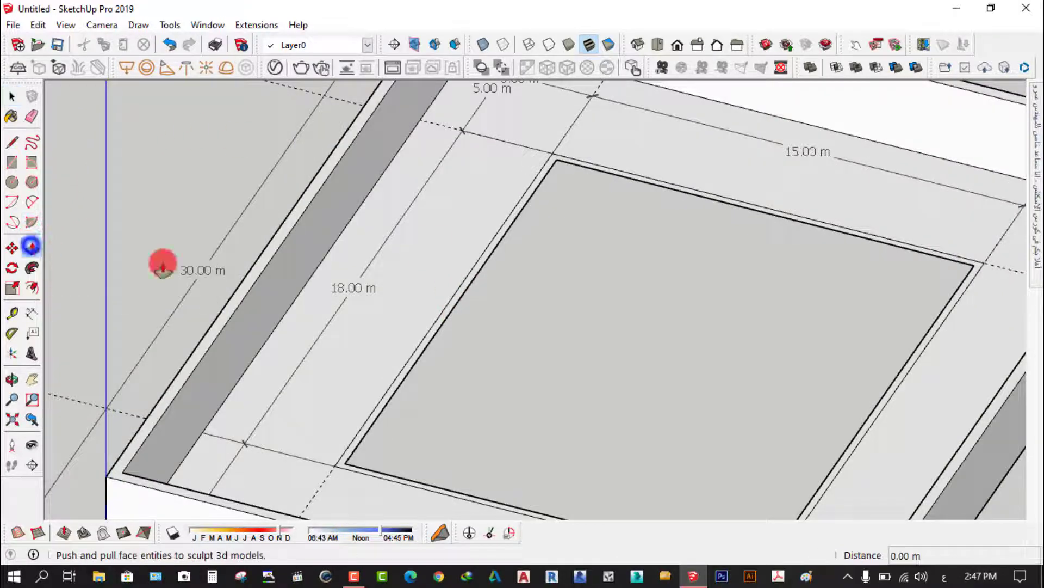
scroll(430, 316, up, 3)
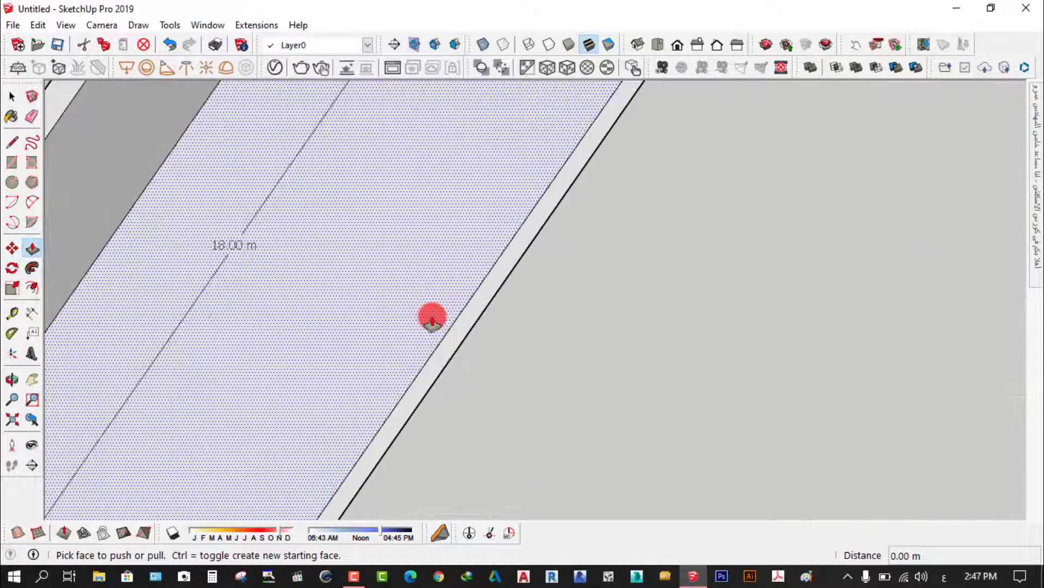
click(461, 327)
scroll(447, 267, down, 2)
scroll(454, 245, down, 3)
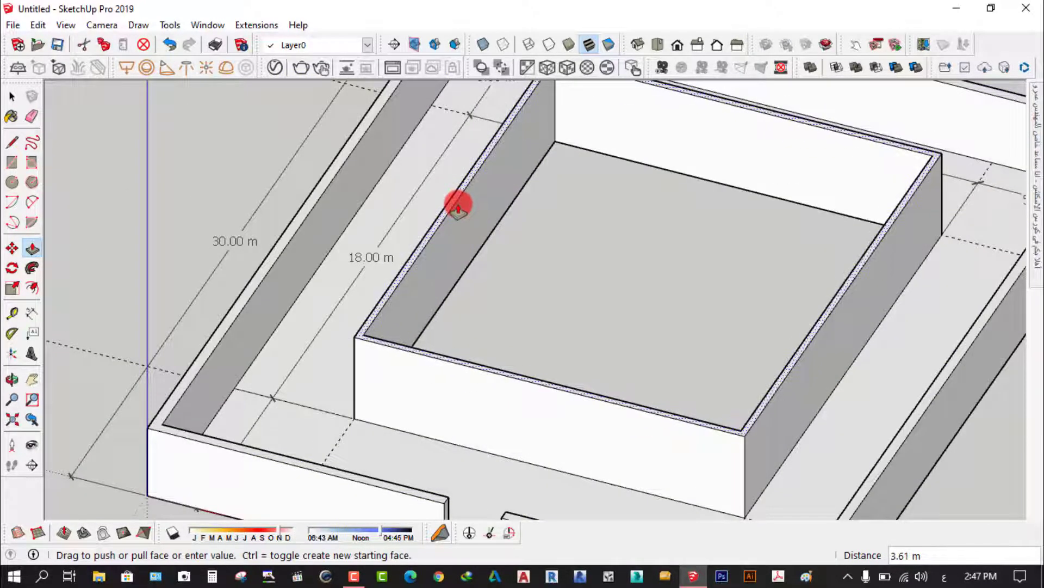
scroll(459, 206, down, 2)
scroll(462, 207, down, 1)
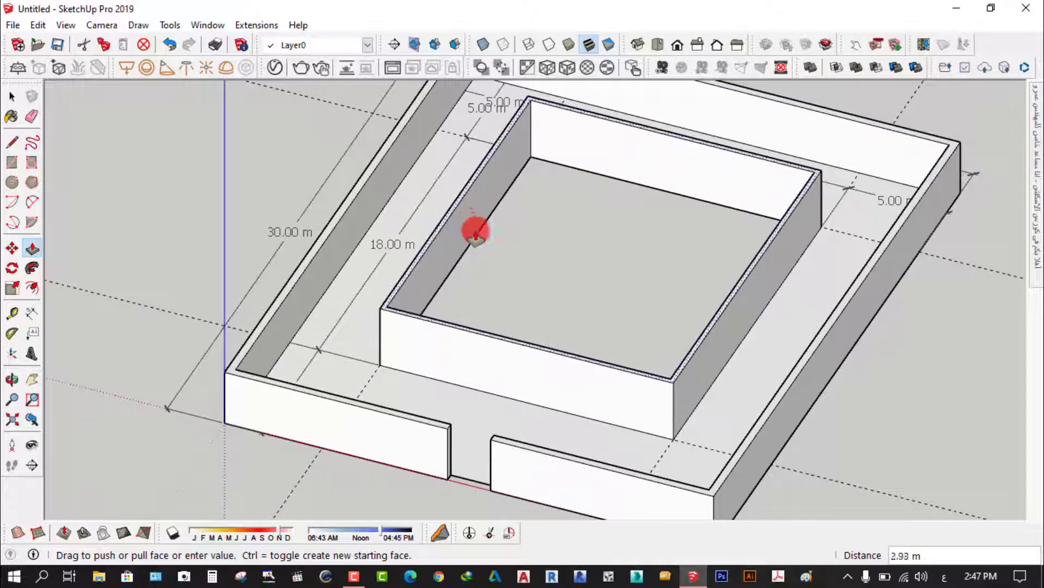
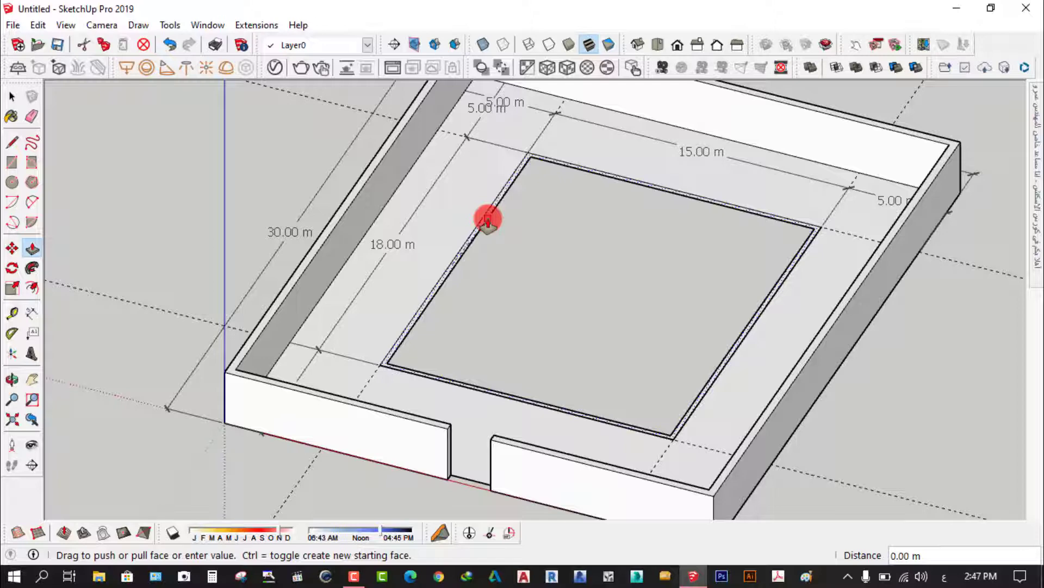
Step: Push/pull the inner 15 × 18 m block up 3.6 m into walls, then orbit to check
drag(499, 203, 486, 161)
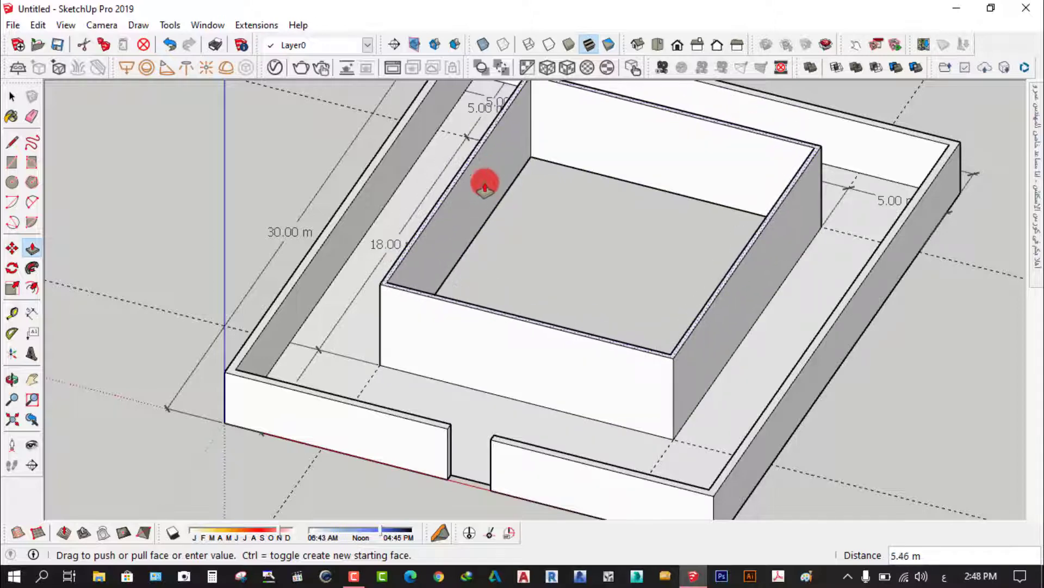
mouse_move(487, 161)
mouse_down()
mouse_move(871, 427)
mouse_move(543, 217)
mouse_move(497, 142)
mouse_up()
text(3.6)
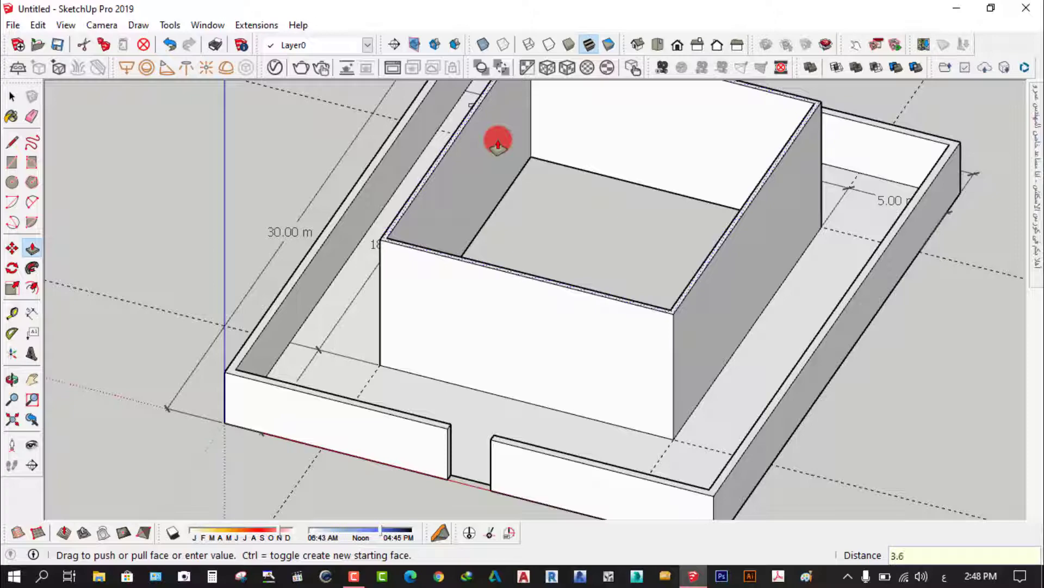
key(Return)
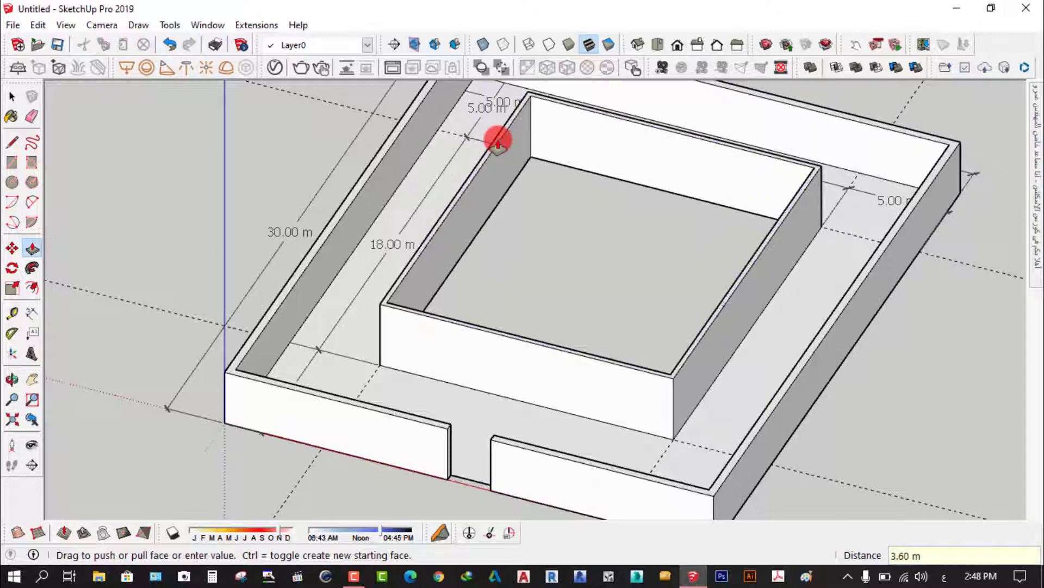
mouse_move(506, 238)
middle_down()
mouse_move(492, 128)
mouse_move(671, 240)
mouse_move(468, 245)
mouse_move(534, 294)
mouse_move(730, 352)
mouse_move(840, 302)
mouse_move(702, 333)
mouse_move(520, 329)
middle_up()
Step: Orbit and zoom around the enclosure to review the raised inner block
click(12, 96)
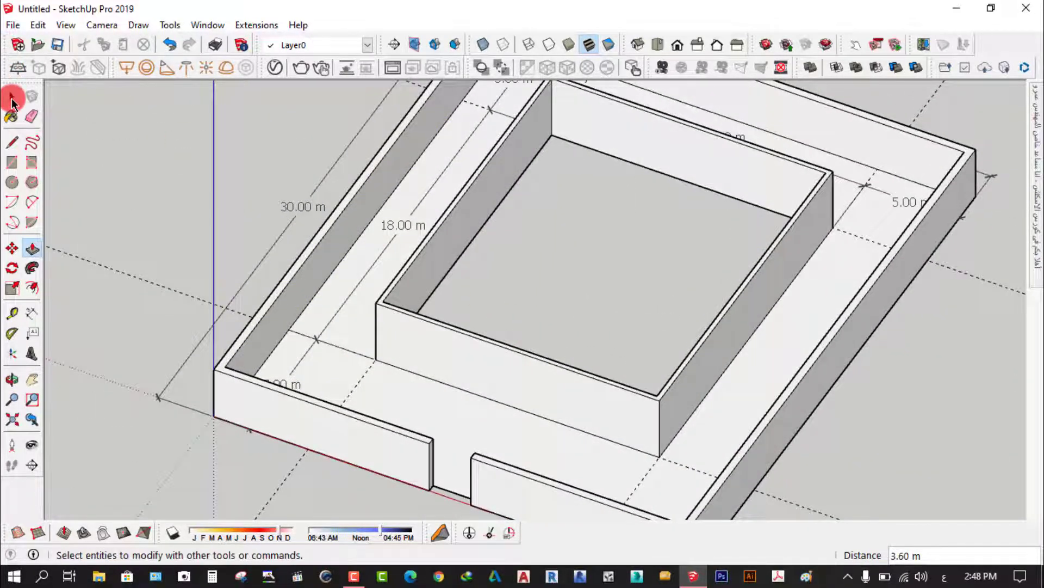
mouse_move(592, 248)
middle_down()
mouse_move(560, 202)
mouse_move(588, 227)
middle_up()
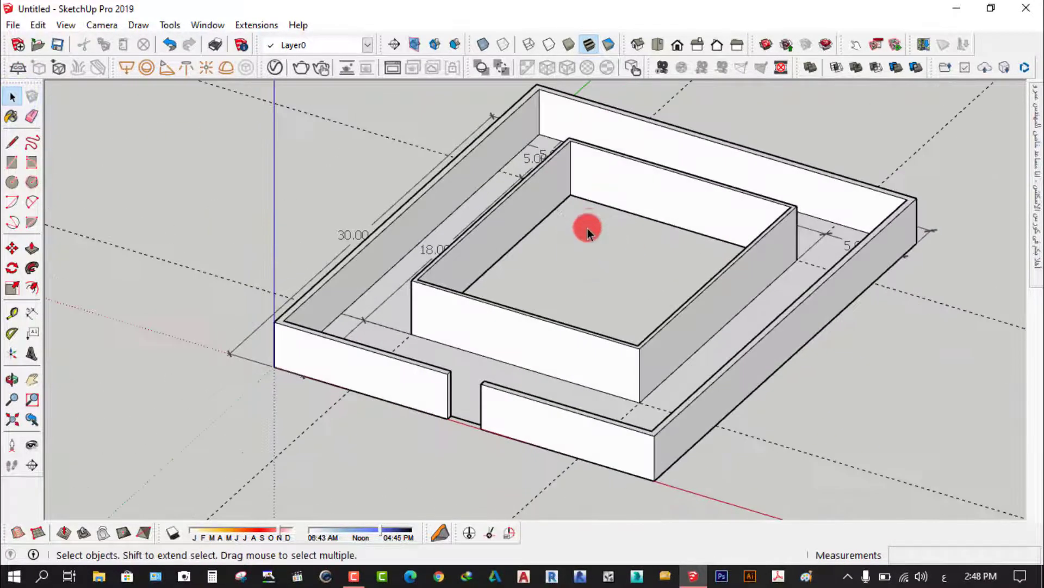
scroll(587, 227, up, 3)
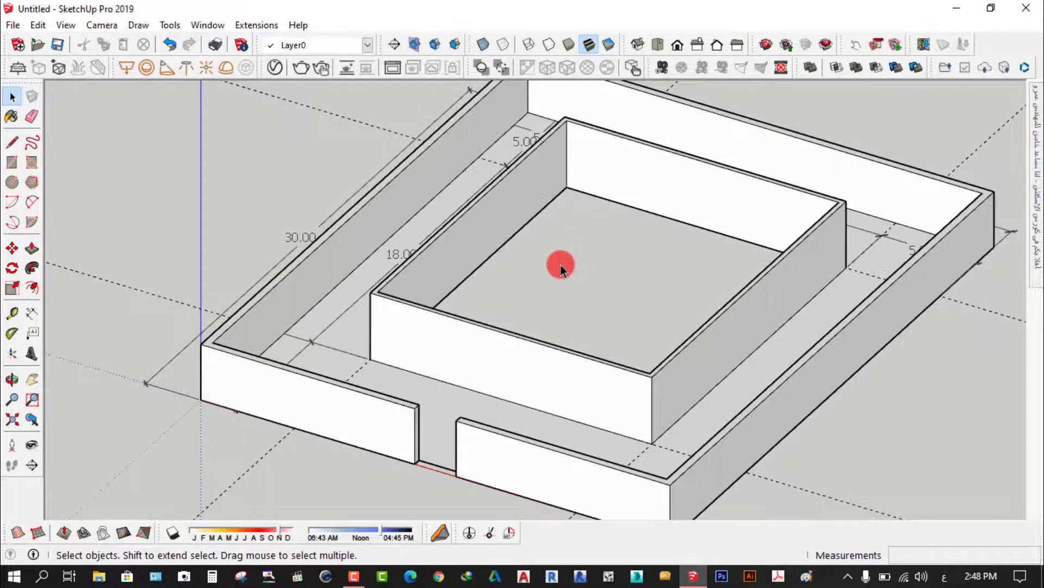
middle_drag(560, 263, 497, 274)
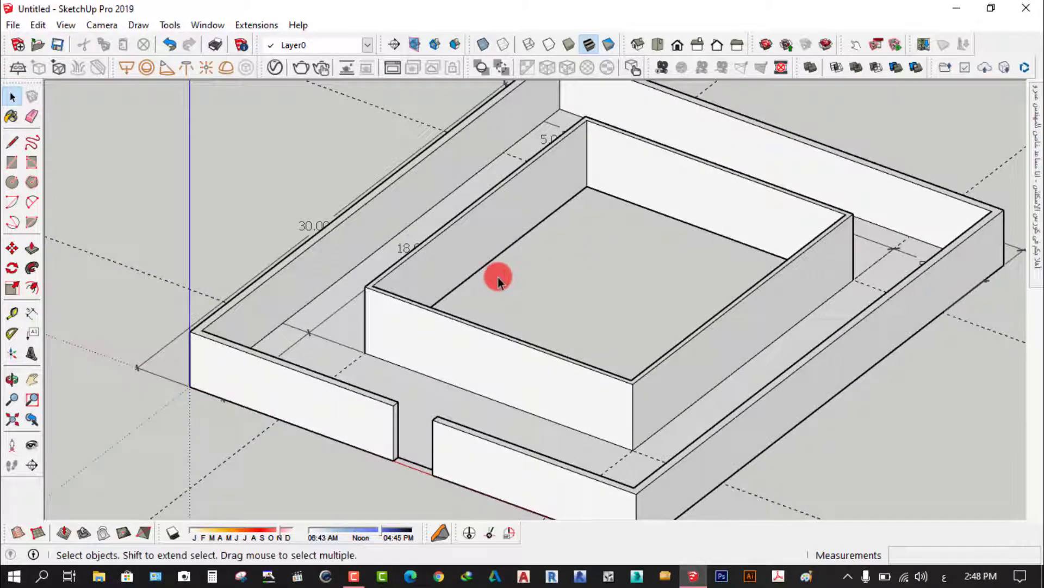
scroll(580, 276, up, 2)
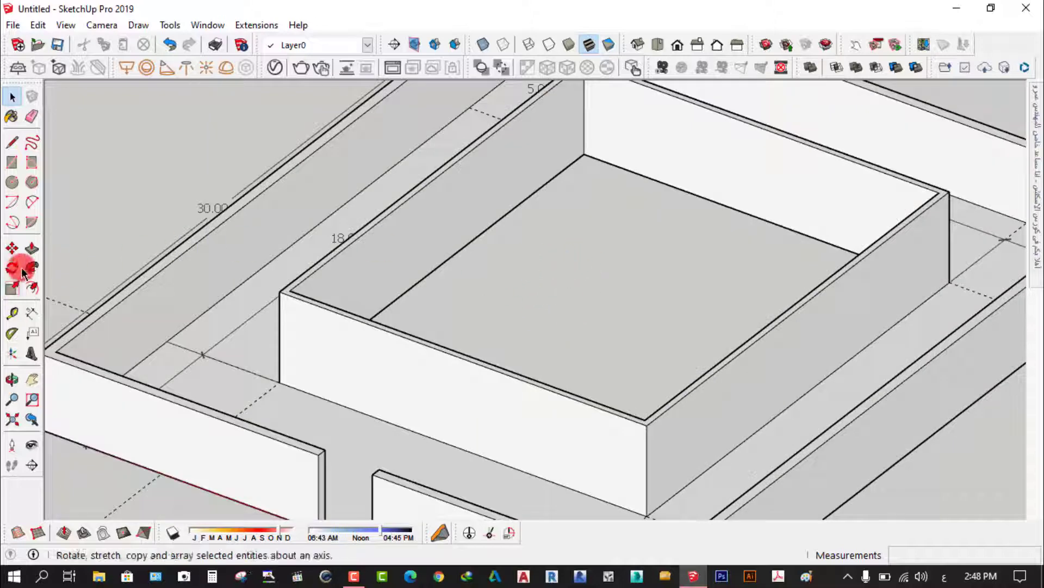
click(32, 249)
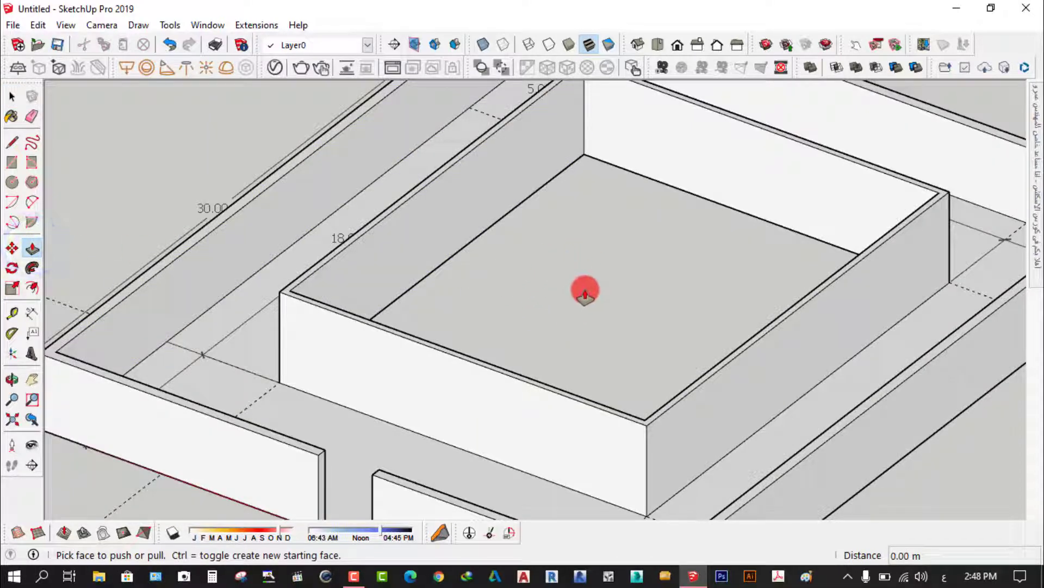
scroll(588, 269, up, 2)
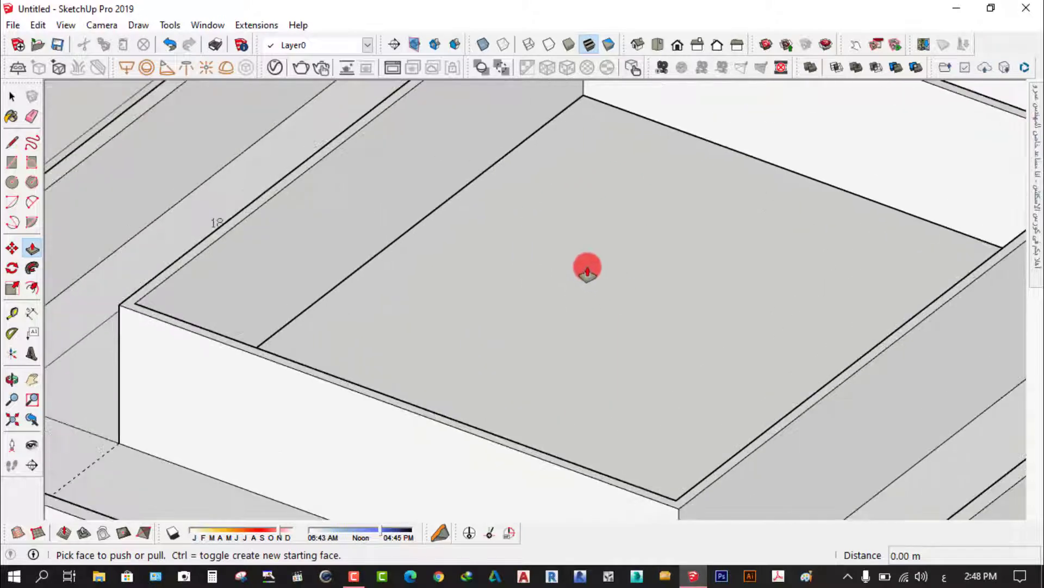
scroll(603, 243, down, 4)
scroll(600, 242, up, 1)
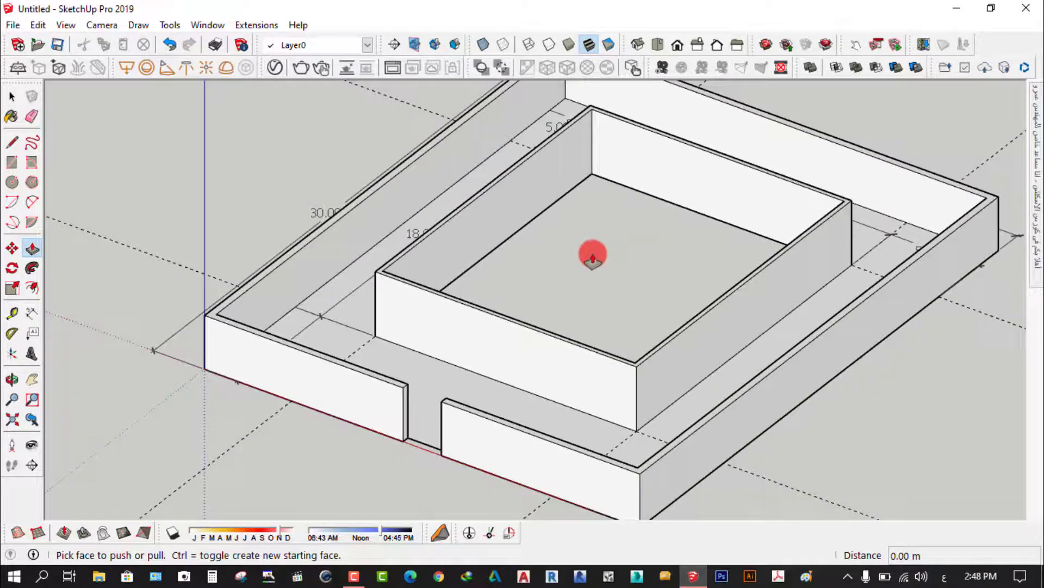
scroll(593, 260, up, 1)
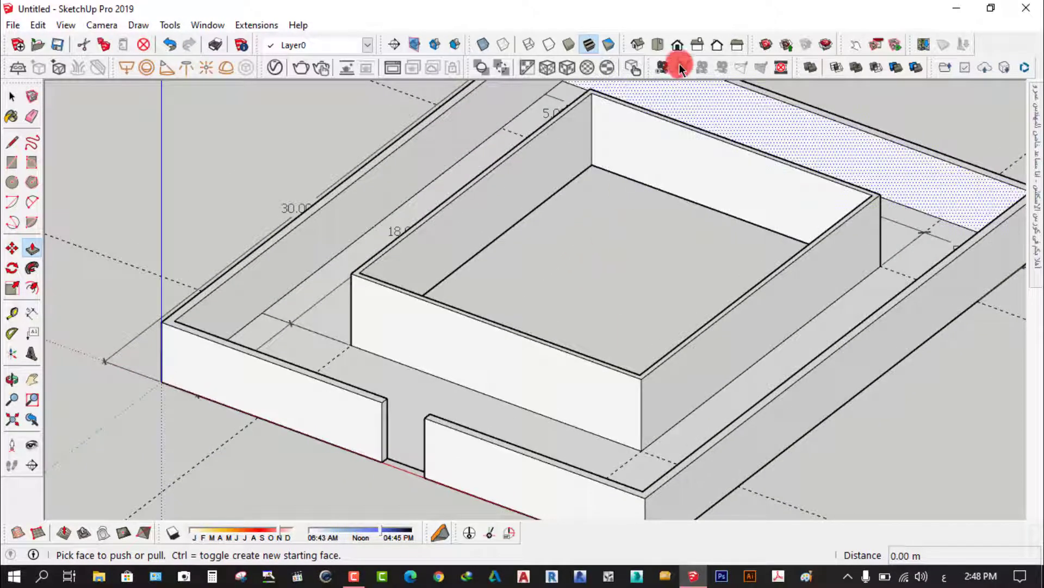
Step: Switch from Front to Top view to show the plan with its 18.00 m and 30.00 m dimensions
click(678, 46)
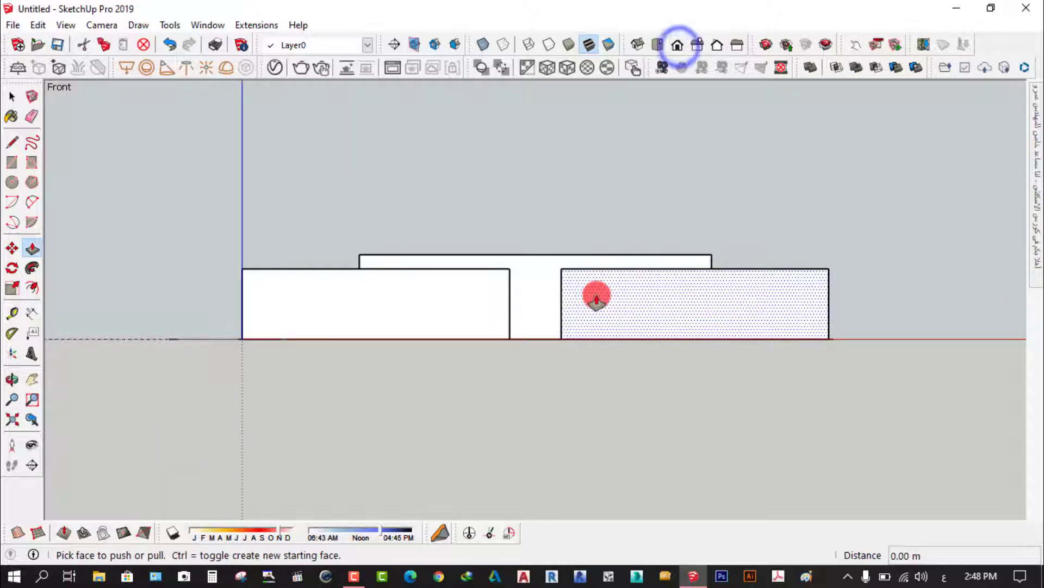
click(659, 45)
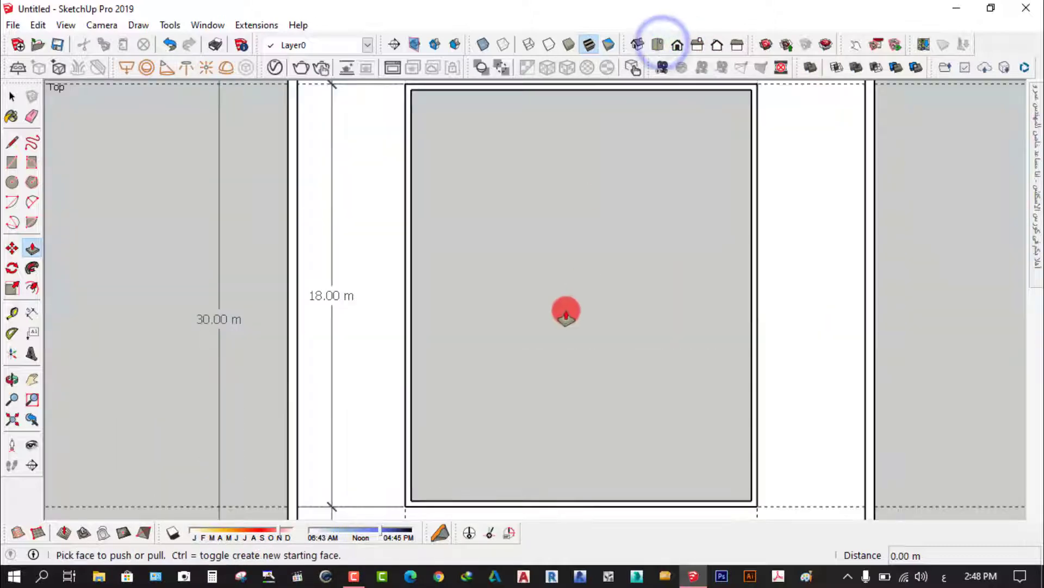
scroll(564, 310, down, 2)
click(11, 95)
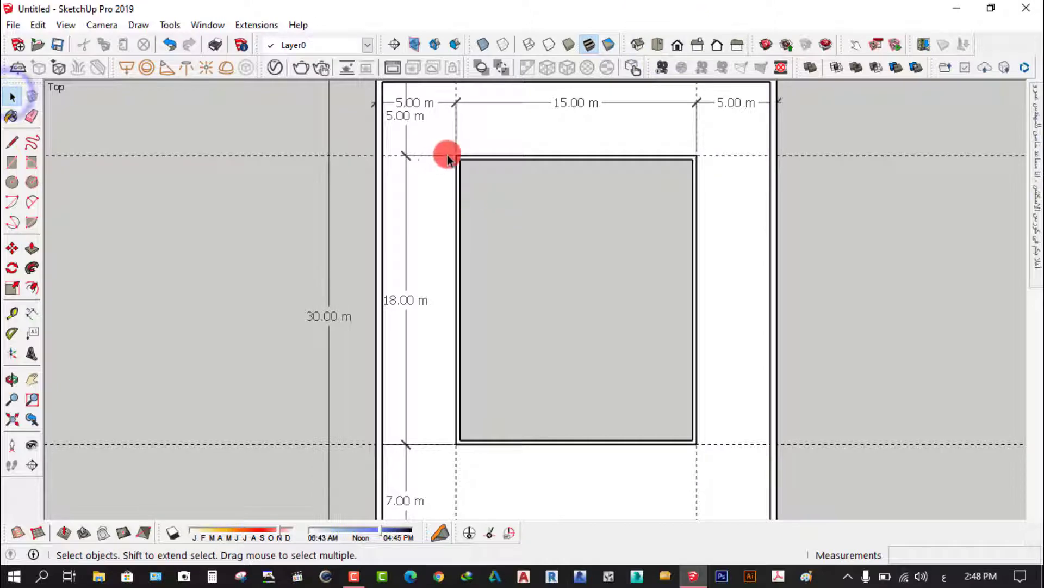
scroll(451, 355, up, 2)
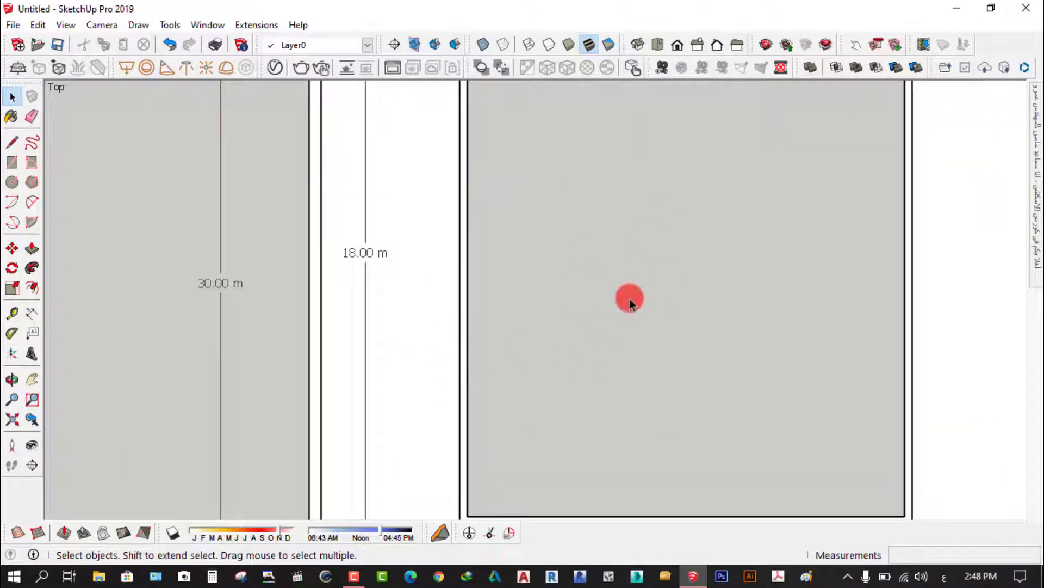
scroll(568, 375, down, 2)
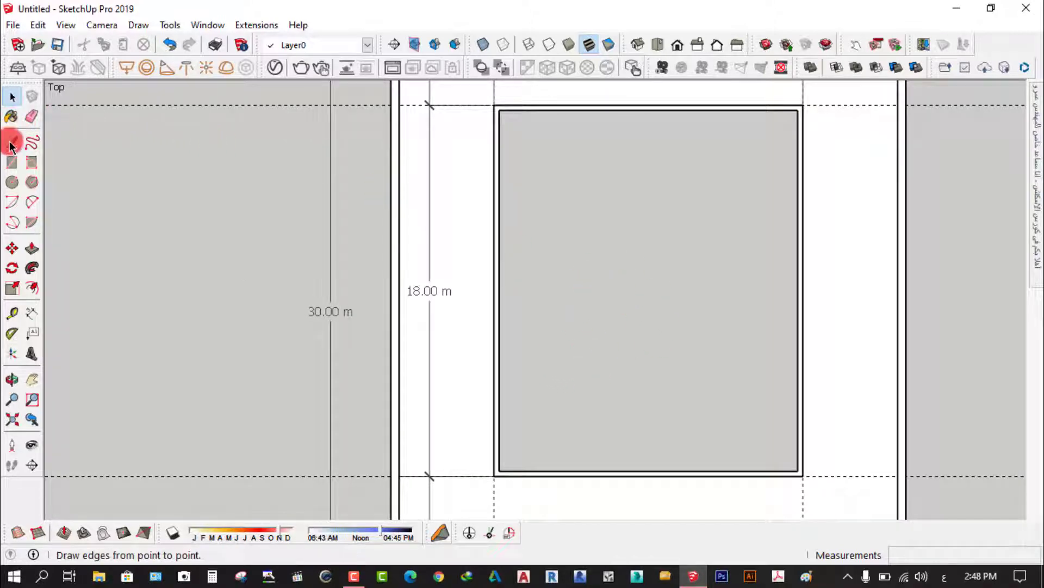
click(11, 167)
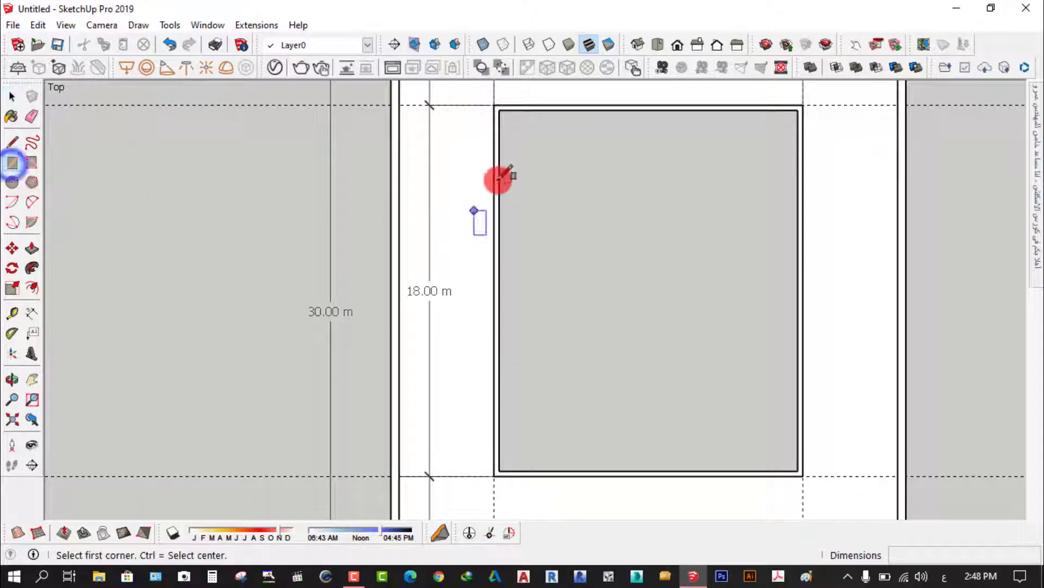
click(498, 110)
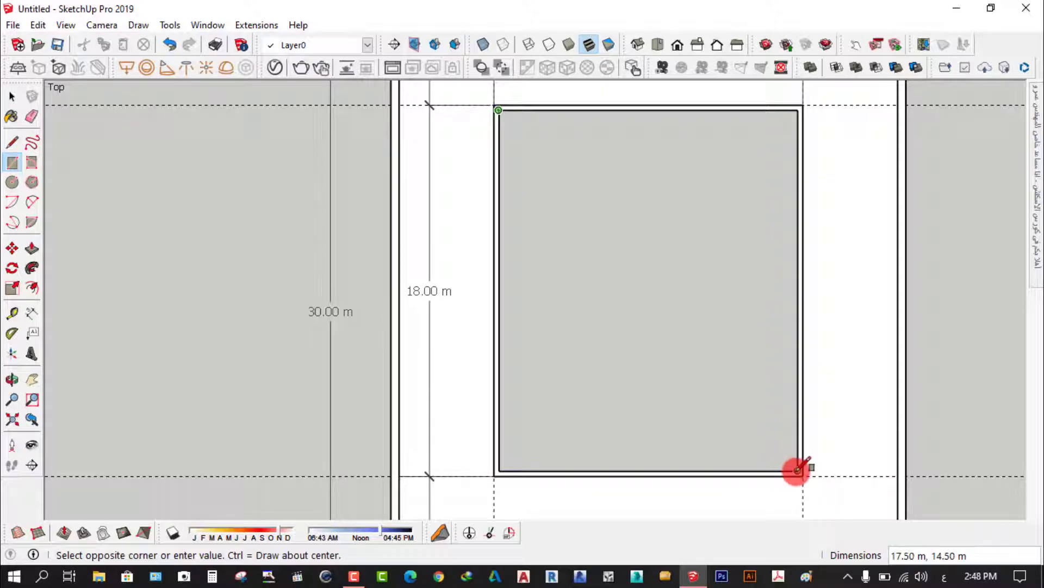
drag(787, 463, 798, 470)
click(11, 98)
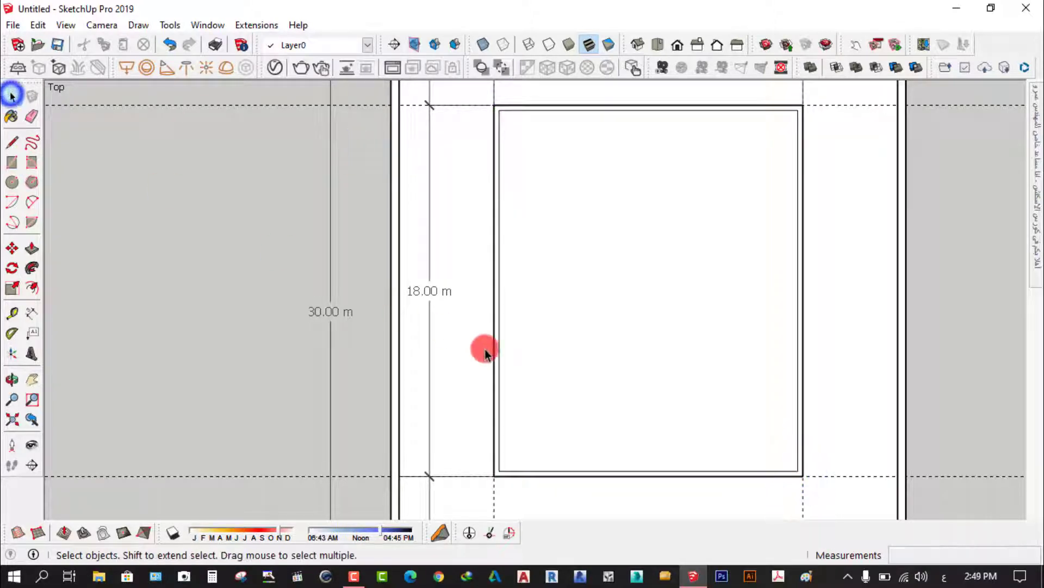
scroll(485, 350, down, 3)
middle_drag(555, 331, 584, 338)
scroll(585, 338, up, 3)
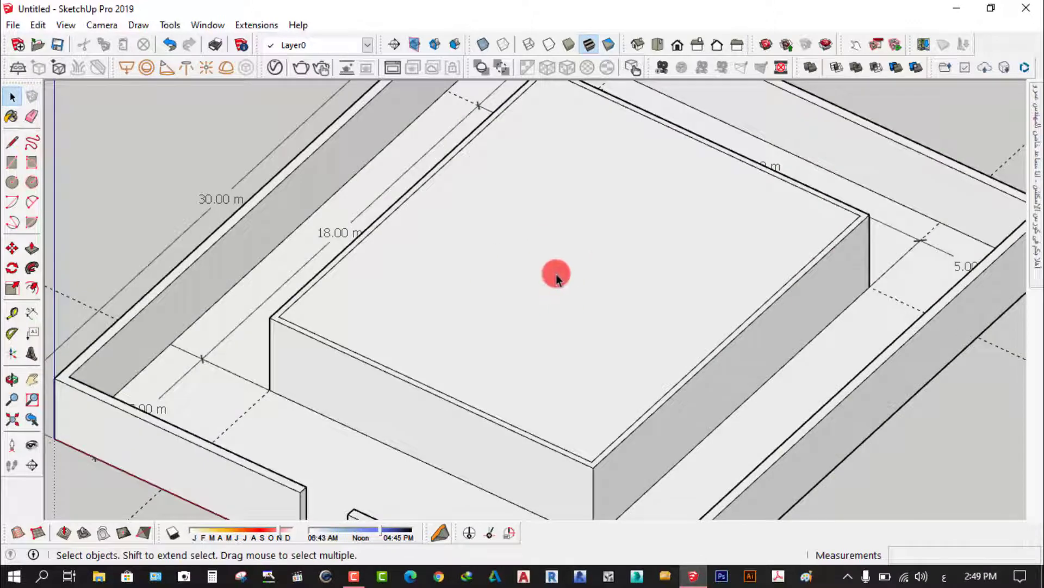
click(539, 284)
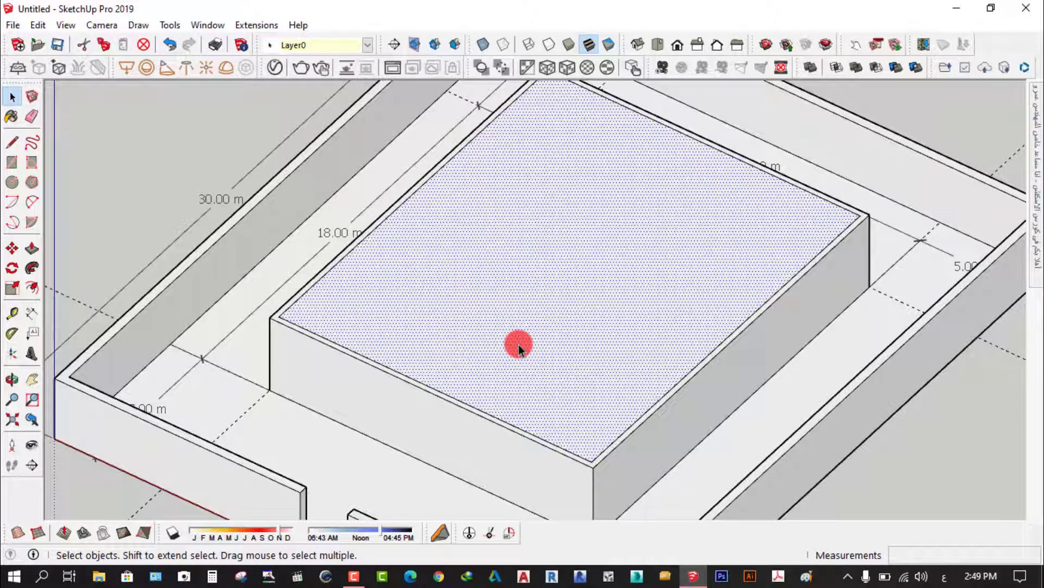
Step: Delete the inner block's top face to reopen the box
click(143, 44)
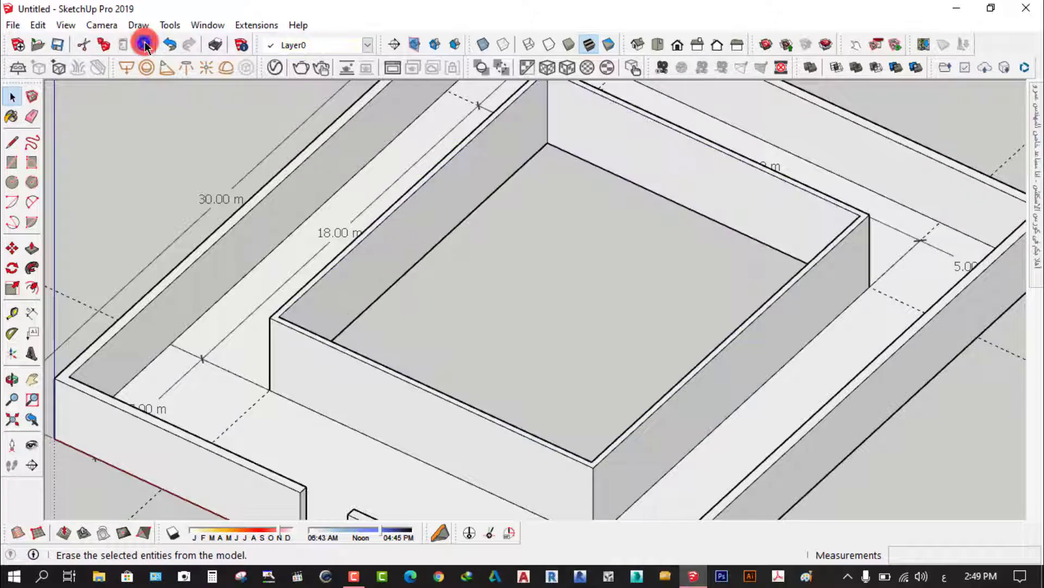
middle_drag(402, 316, 428, 331)
scroll(429, 331, down, 2)
scroll(519, 254, up, 3)
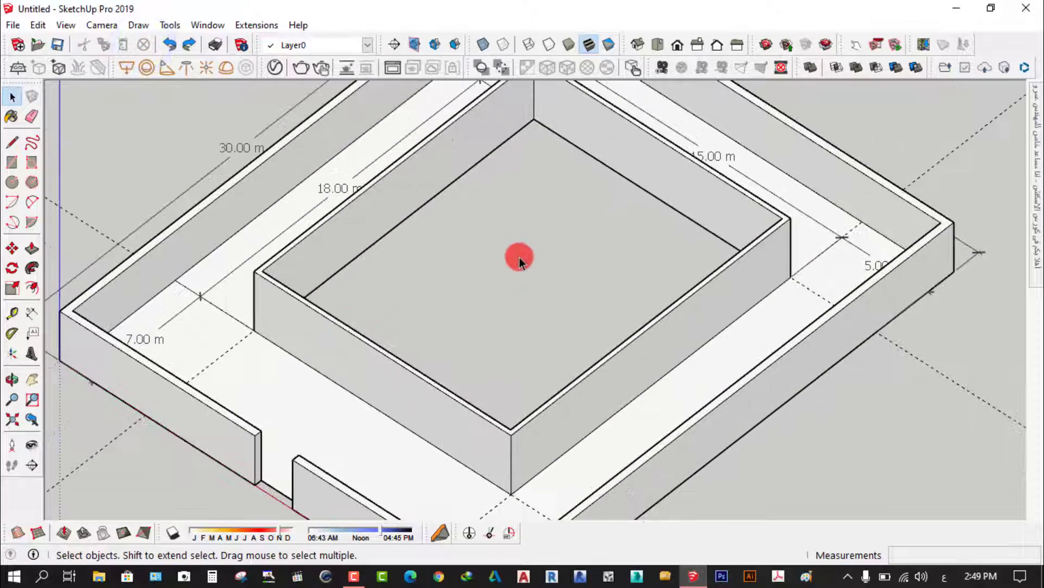
scroll(469, 322, down, 1)
scroll(529, 248, up, 2)
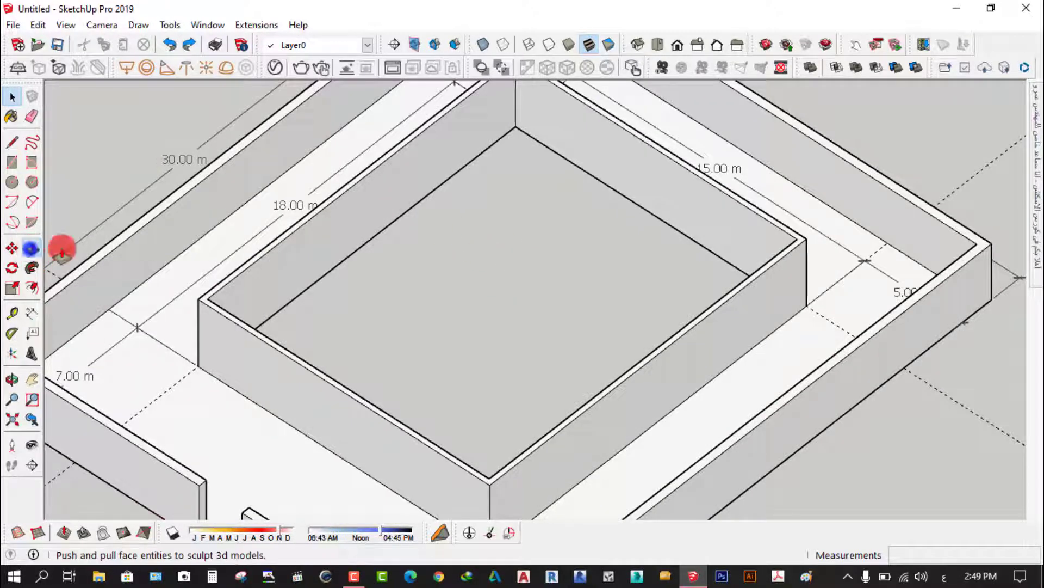
click(450, 297)
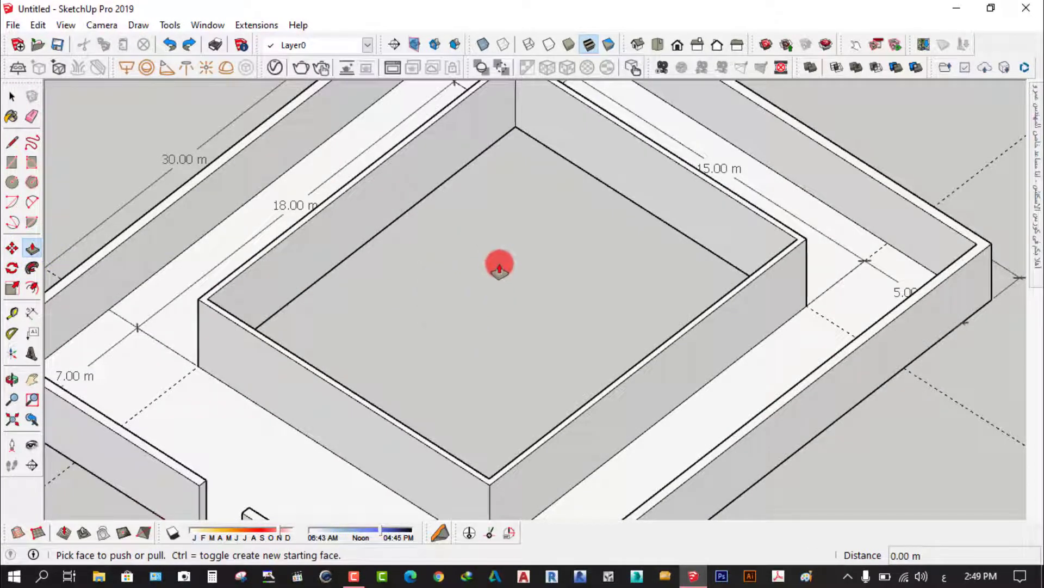
scroll(500, 266, down, 2)
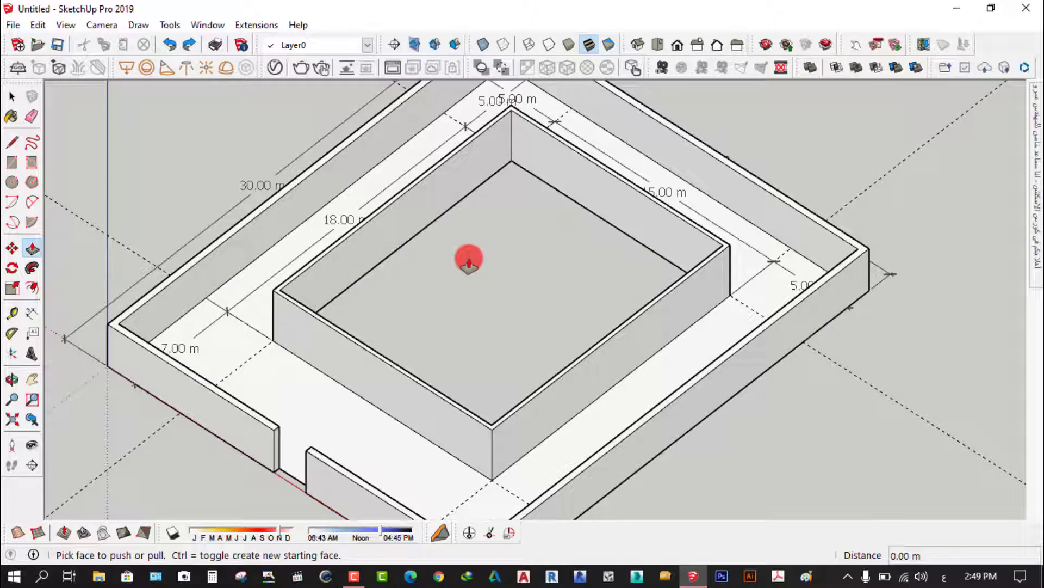
Step: Draw a rectangle between the inner block's floor corners to split off a separate face
click(12, 170)
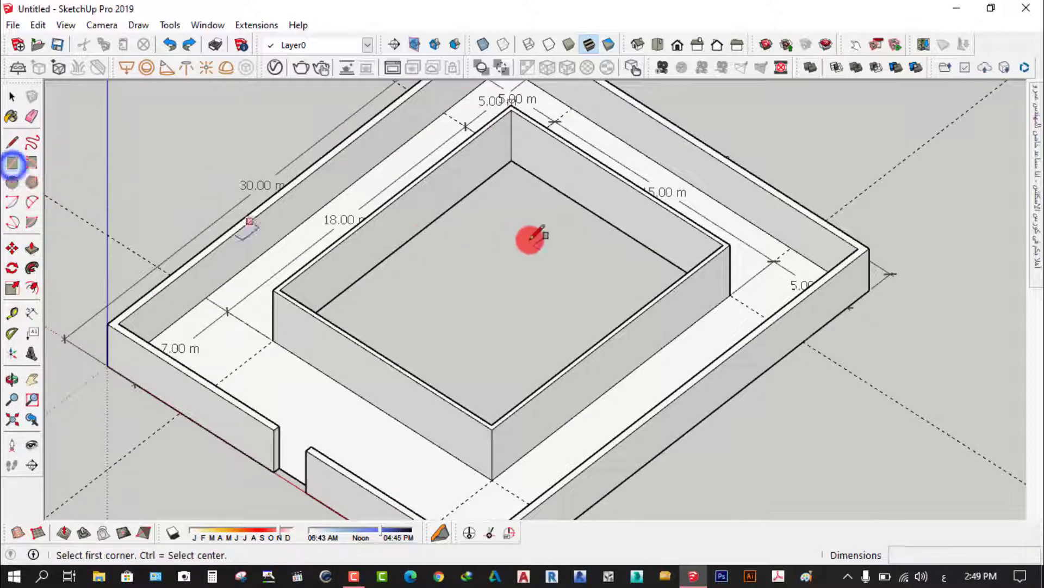
click(512, 161)
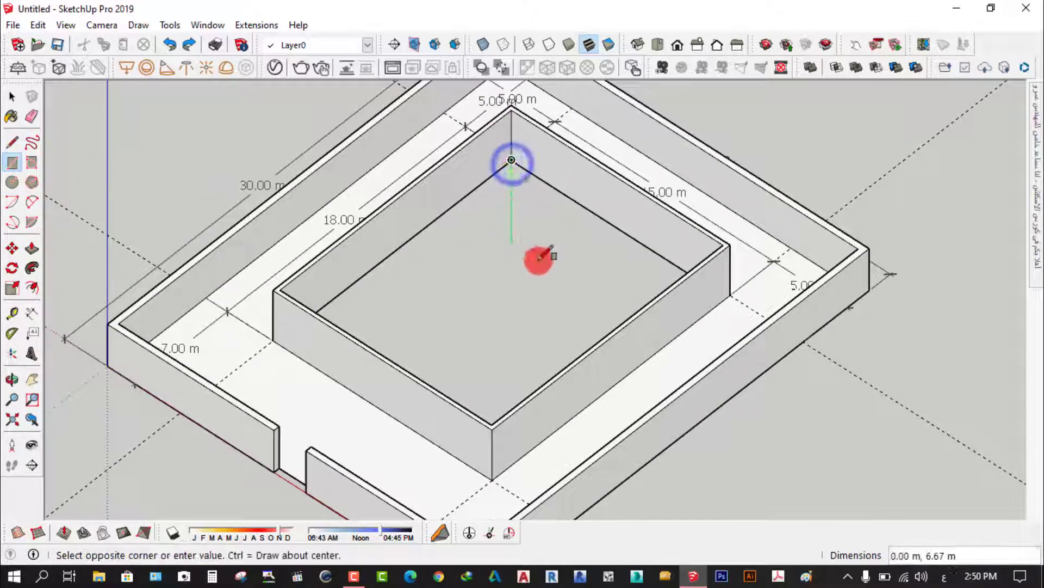
scroll(557, 275, down, 1)
middle_drag(556, 275, 1021, 282)
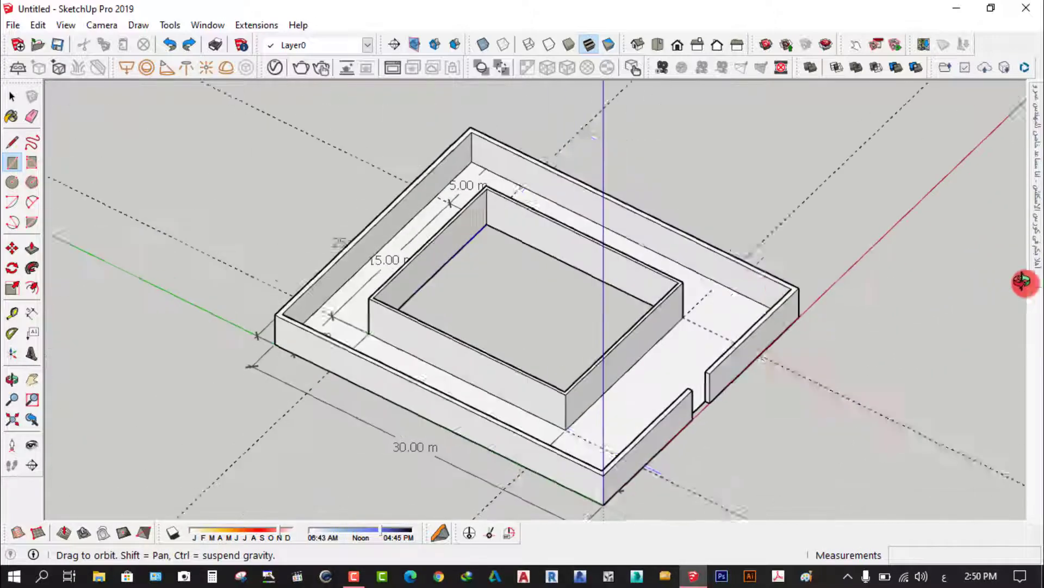
middle_drag(560, 315, 664, 283)
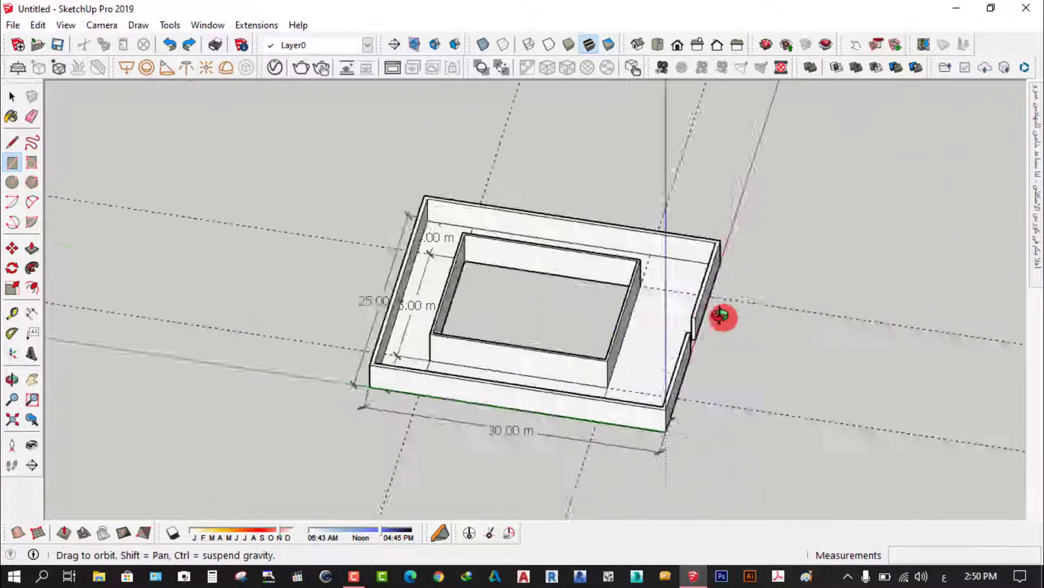
scroll(618, 268, up, 1)
scroll(617, 268, up, 2)
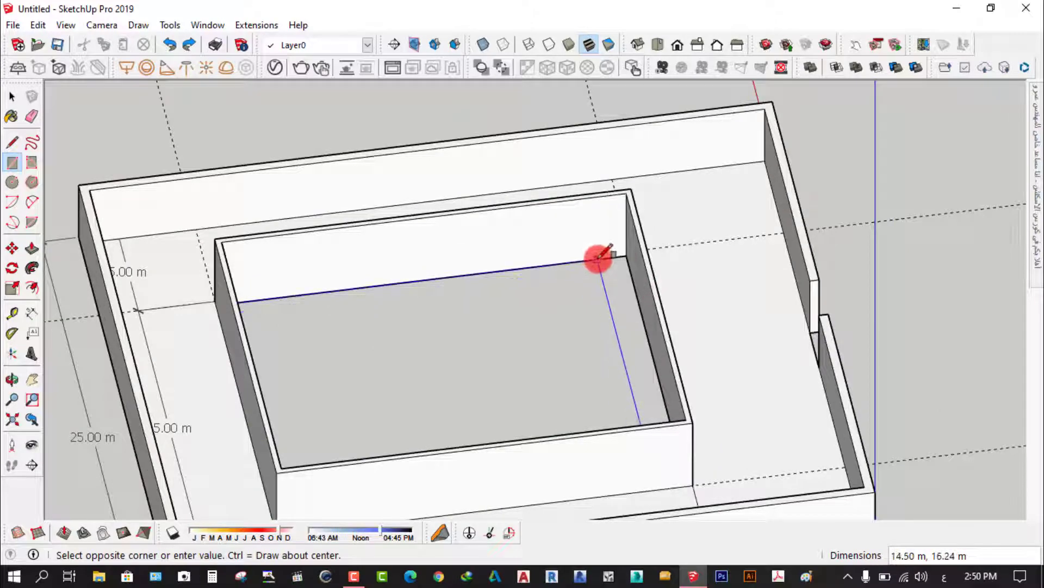
click(626, 254)
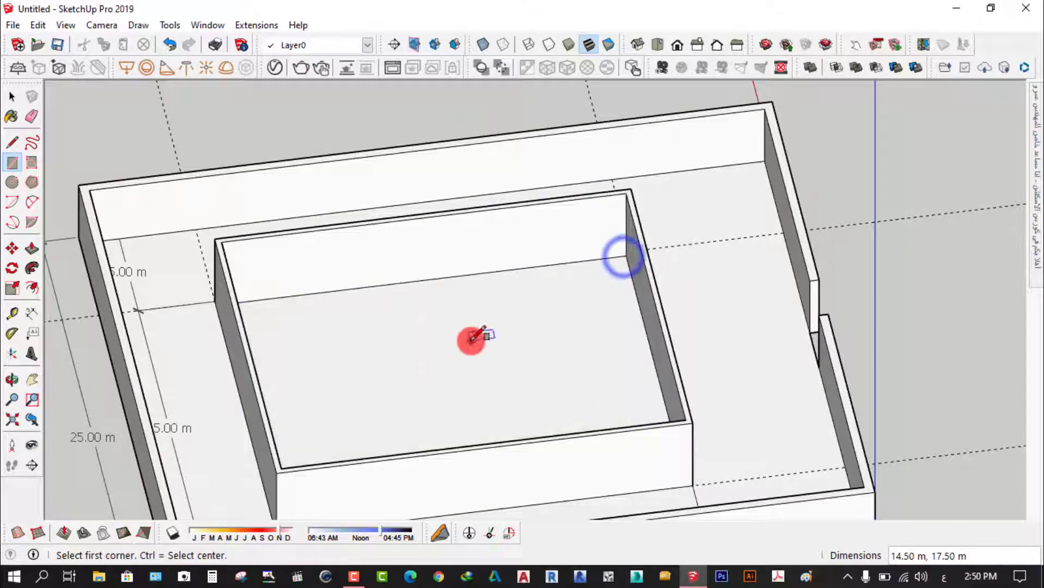
mouse_move(473, 339)
middle_down()
mouse_move(499, 333)
mouse_move(375, 370)
mouse_move(467, 319)
mouse_move(191, 326)
mouse_move(77, 198)
middle_up()
click(10, 98)
scroll(501, 272, up, 2)
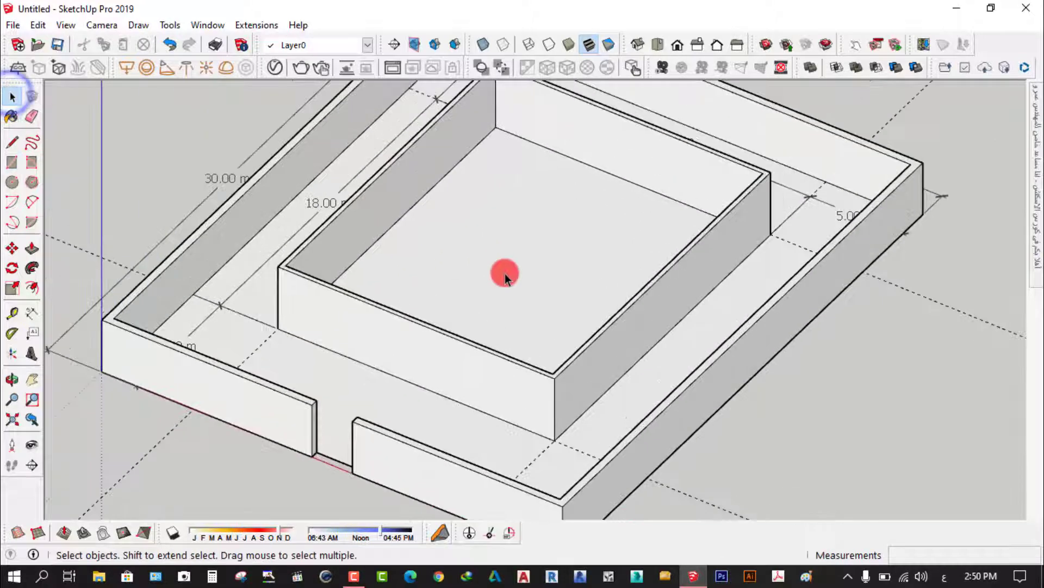
click(31, 250)
Step: Push/pull the new inner face 0.45 m to form a slab within the walls
mouse_move(443, 245)
mouse_down()
mouse_move(469, 218)
mouse_move(434, 303)
mouse_move(303, 354)
mouse_move(303, 370)
mouse_move(493, 245)
mouse_move(489, 266)
mouse_move(496, 243)
mouse_up()
text(-.45)
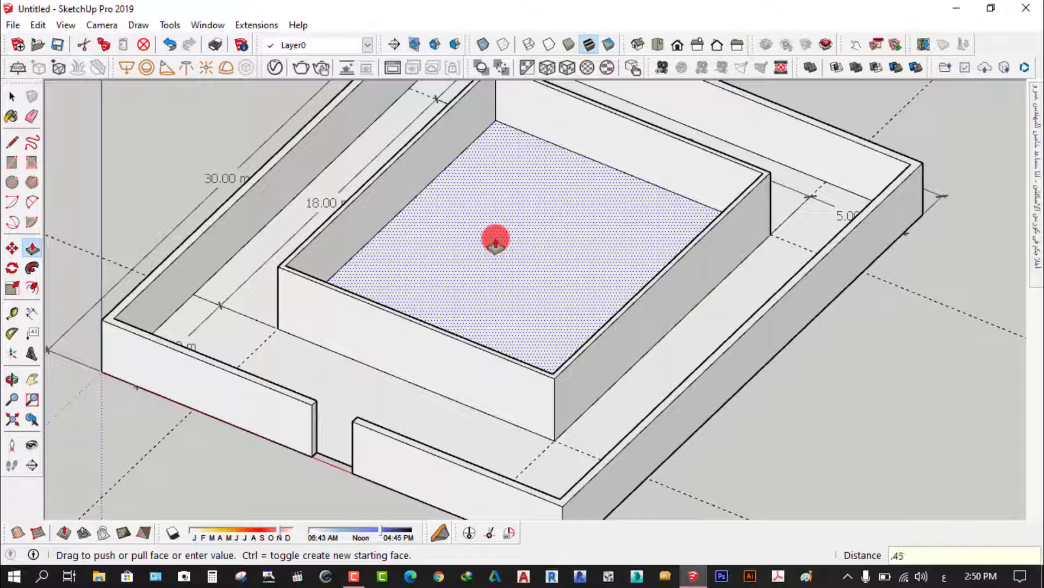
key(Return)
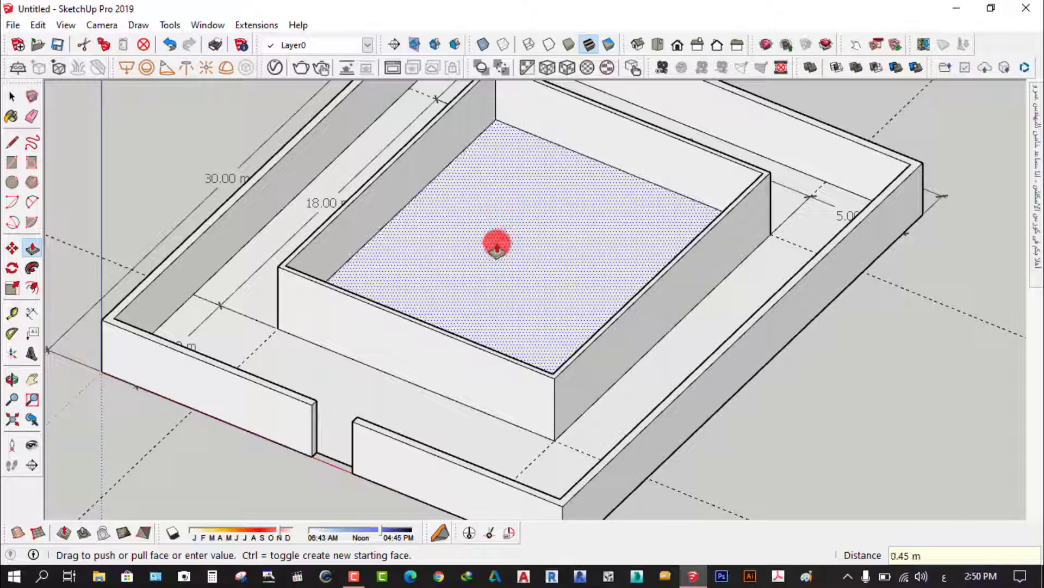
mouse_move(535, 299)
middle_down()
mouse_move(303, 222)
mouse_move(187, 234)
middle_up()
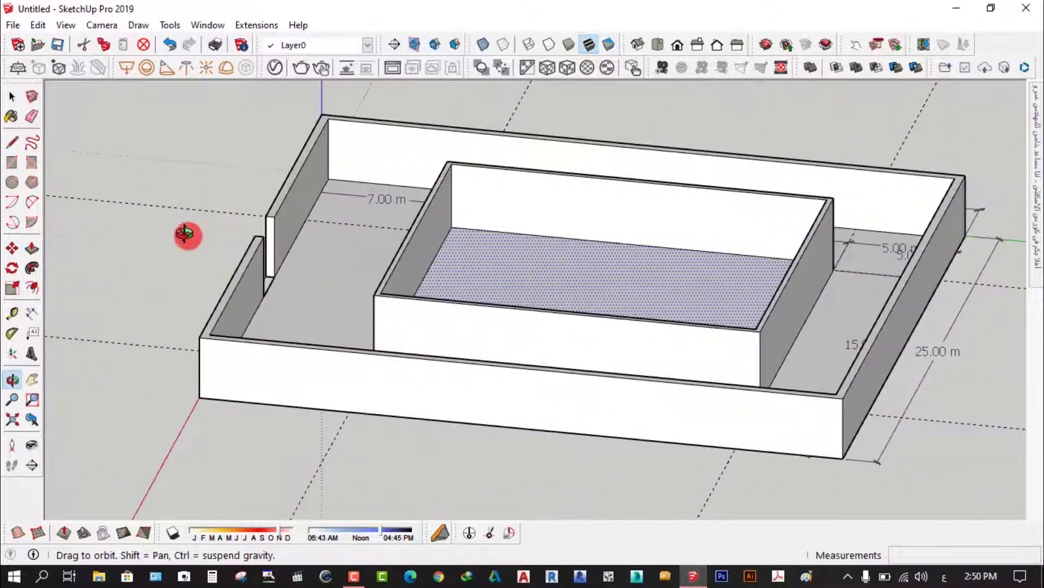
middle_drag(493, 301, 788, 320)
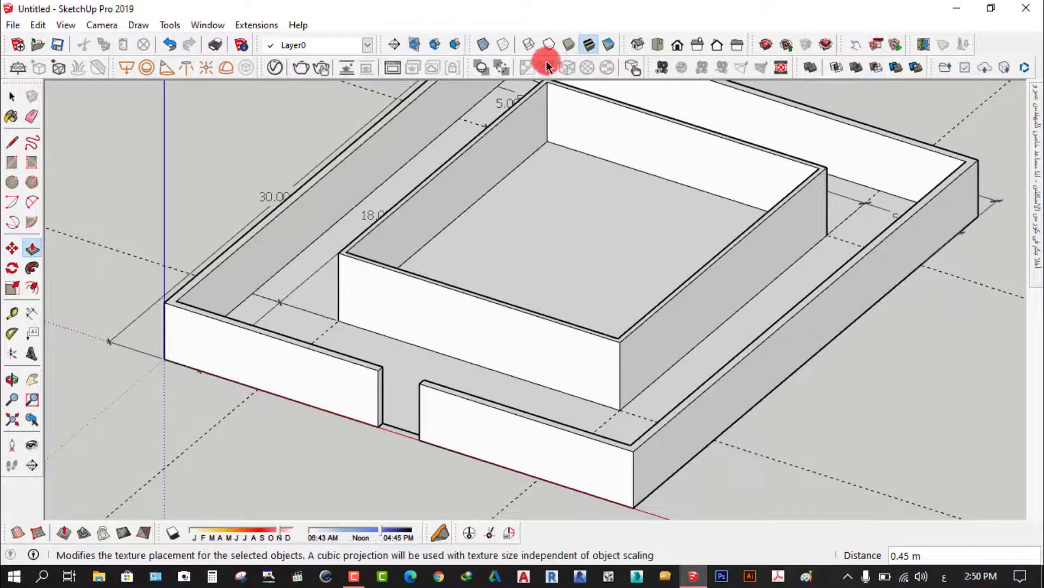
click(530, 45)
scroll(396, 344, up, 3)
scroll(396, 333, up, 2)
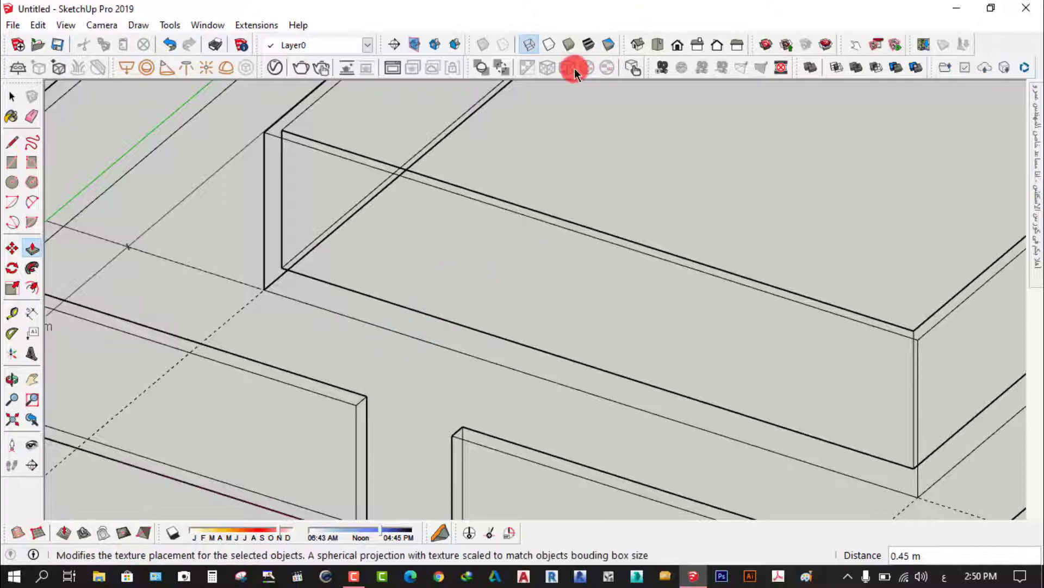
click(589, 45)
scroll(651, 322, down, 2)
mouse_move(651, 322)
middle_down()
mouse_move(338, 296)
mouse_move(840, 363)
mouse_move(711, 357)
mouse_move(952, 349)
mouse_move(503, 364)
mouse_move(886, 357)
middle_up()
scroll(595, 350, down, 2)
scroll(504, 364, up, 2)
scroll(504, 411, down, 2)
scroll(777, 309, up, 3)
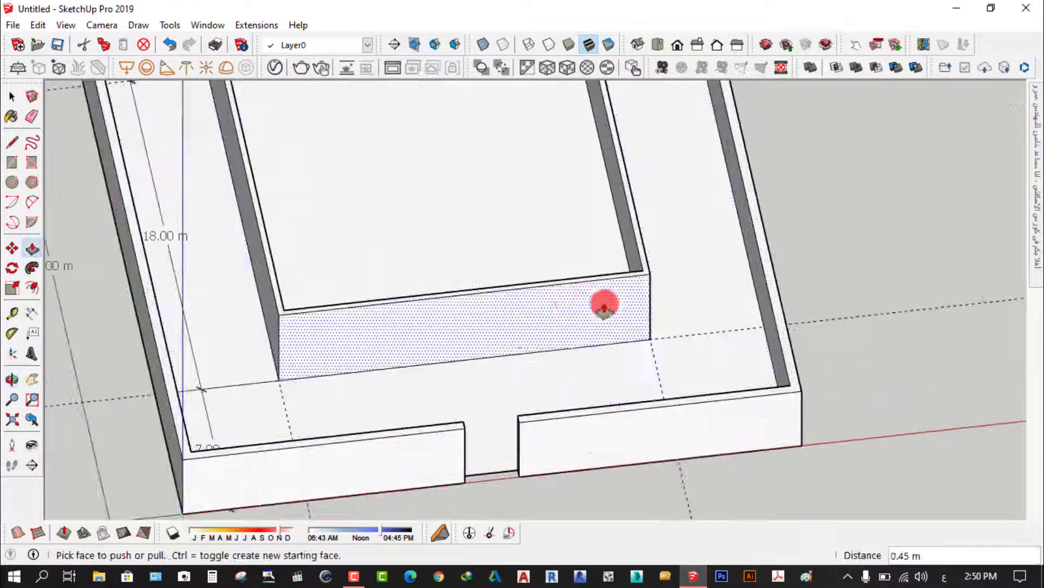
mouse_move(571, 340)
middle_down()
mouse_move(834, 357)
mouse_move(652, 310)
mouse_move(345, 279)
mouse_move(424, 292)
middle_up()
scroll(588, 303, up, 2)
scroll(595, 300, up, 2)
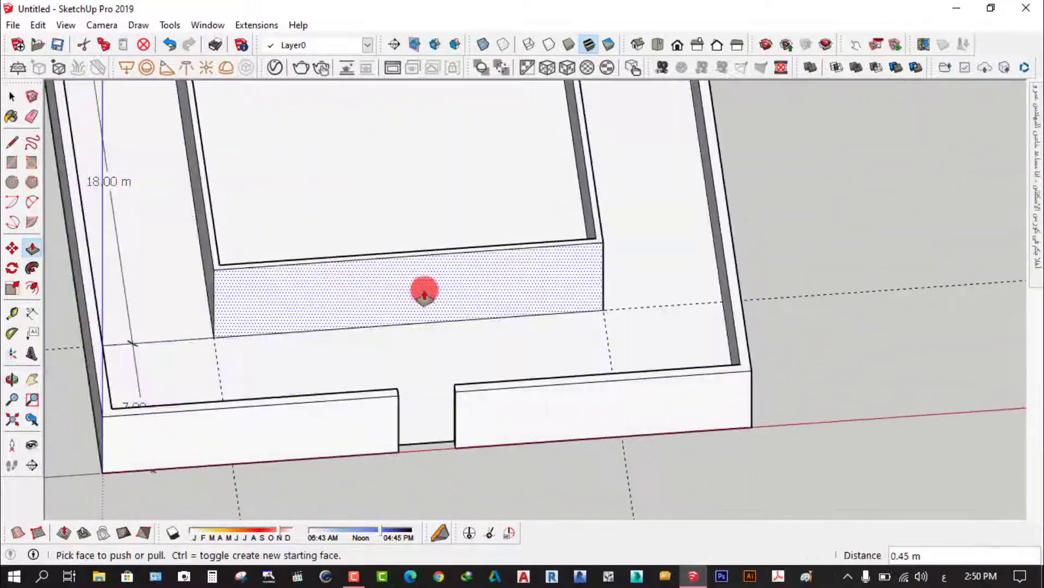
scroll(432, 302, down, 2)
scroll(432, 303, down, 4)
mouse_move(478, 226)
middle_down()
mouse_move(390, 350)
mouse_move(408, 328)
middle_up()
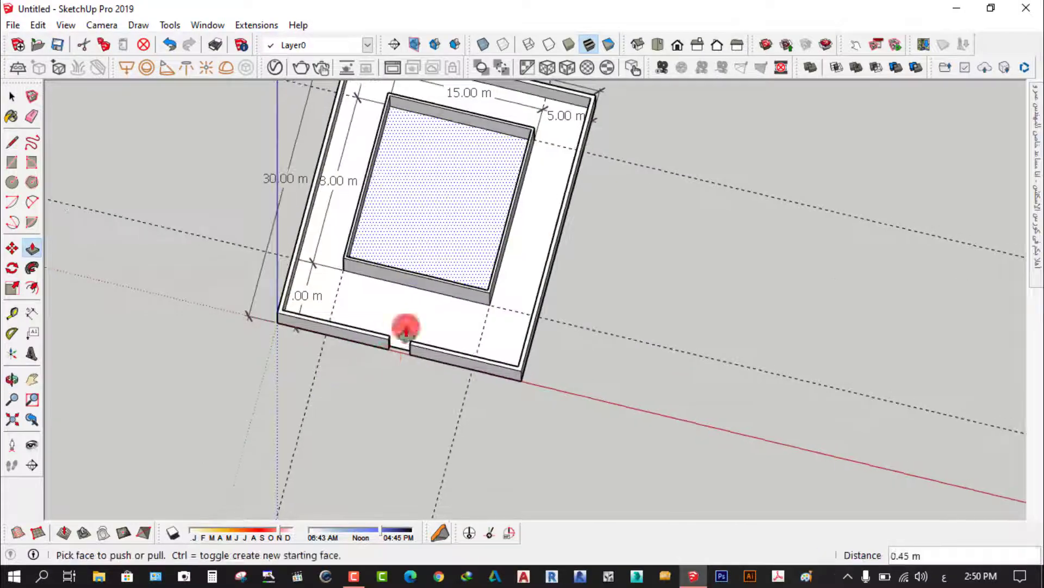
scroll(450, 283, up, 4)
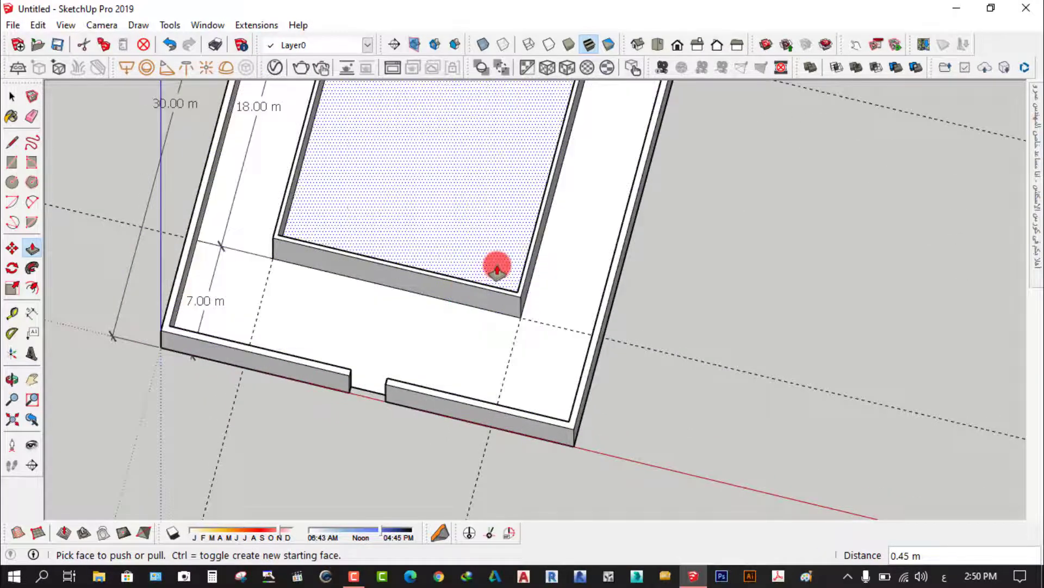
scroll(441, 334, down, 1)
scroll(441, 334, down, 2)
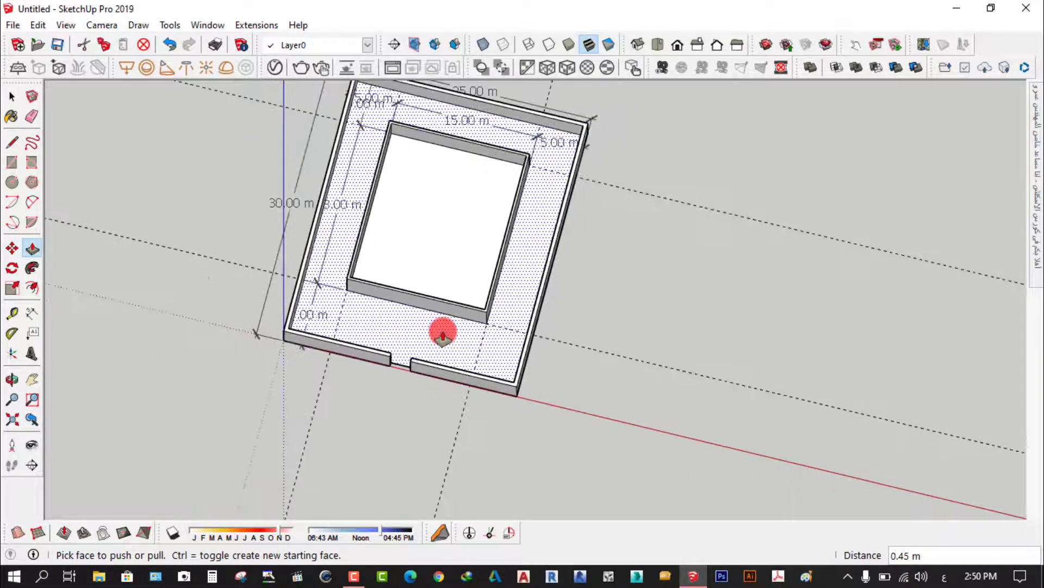
scroll(454, 331, down, 1)
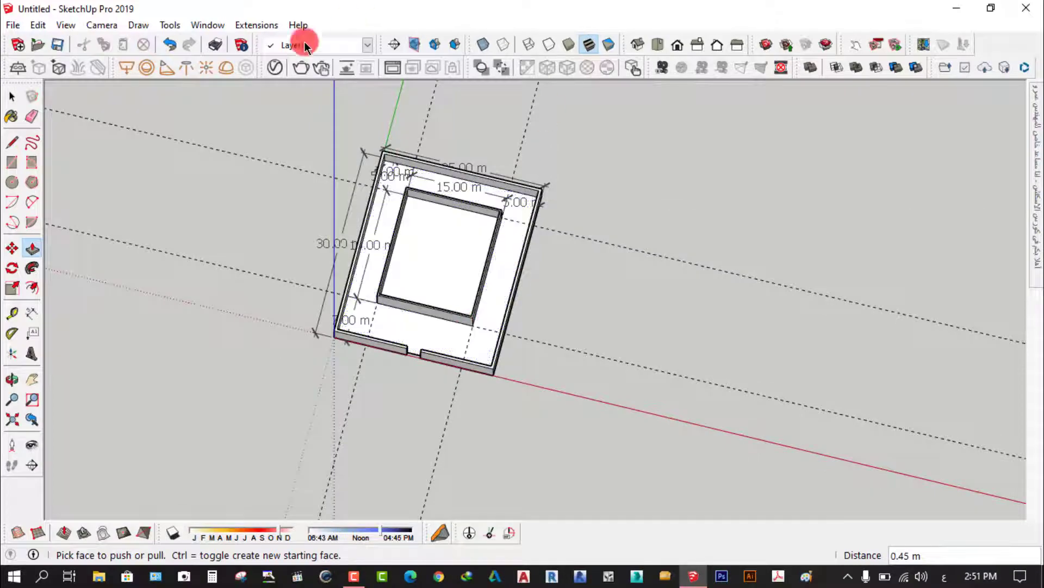
click(11, 98)
scroll(407, 273, up, 3)
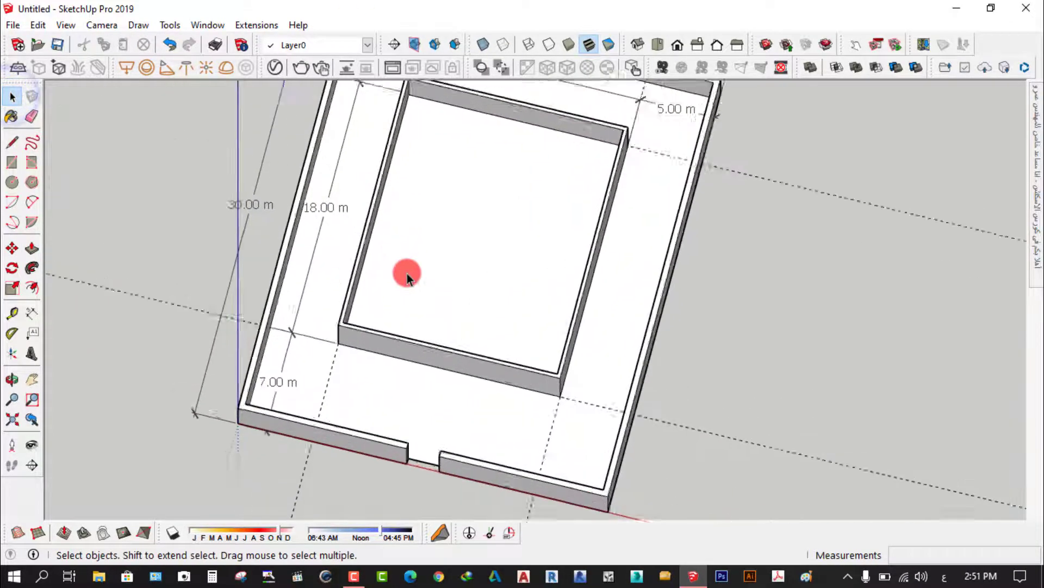
scroll(469, 294, up, 2)
mouse_move(469, 294)
middle_down()
mouse_move(339, 198)
mouse_move(484, 243)
middle_up()
scroll(501, 256, up, 2)
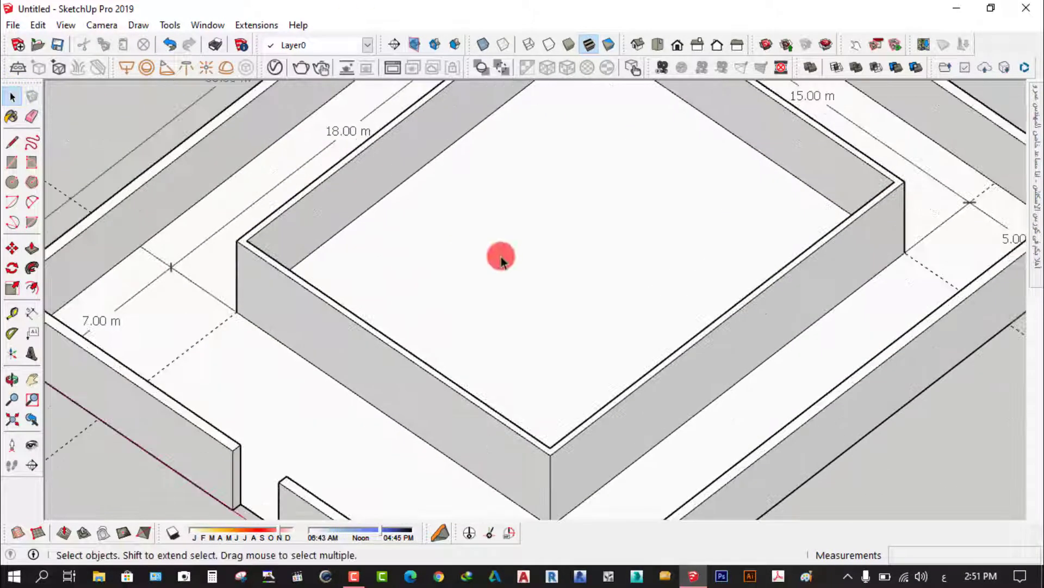
scroll(479, 329, up, 2)
scroll(479, 330, down, 2)
mouse_move(475, 335)
middle_down()
mouse_move(786, 345)
mouse_move(503, 303)
mouse_move(439, 123)
middle_up()
scroll(503, 303, down, 2)
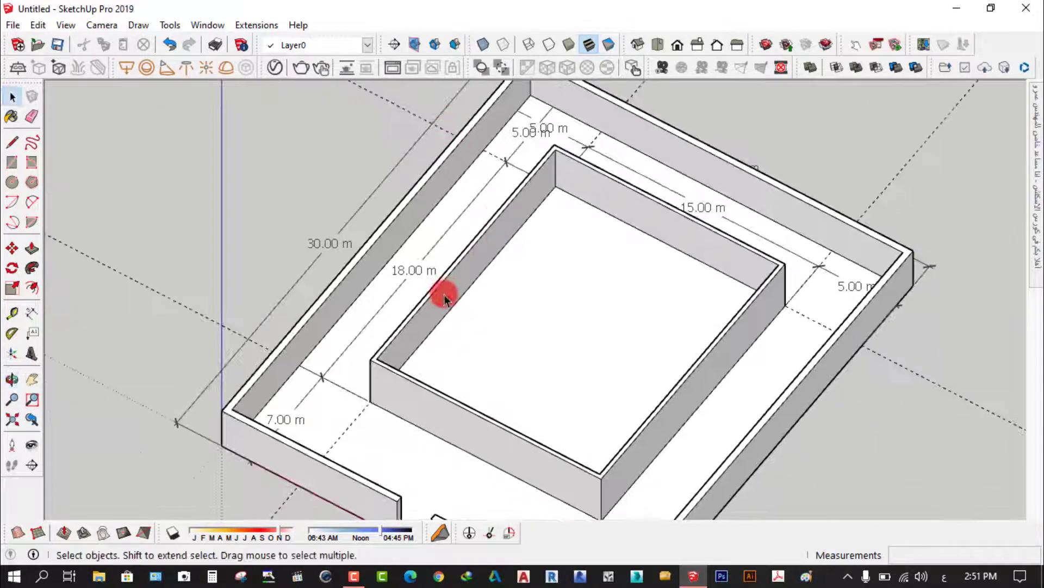
scroll(443, 292, up, 2)
mouse_move(443, 292)
middle_down()
mouse_move(832, 298)
mouse_move(534, 272)
mouse_move(788, 252)
mouse_move(548, 191)
middle_up()
scroll(833, 298, down, 2)
scroll(788, 252, up, 1)
scroll(525, 157, up, 2)
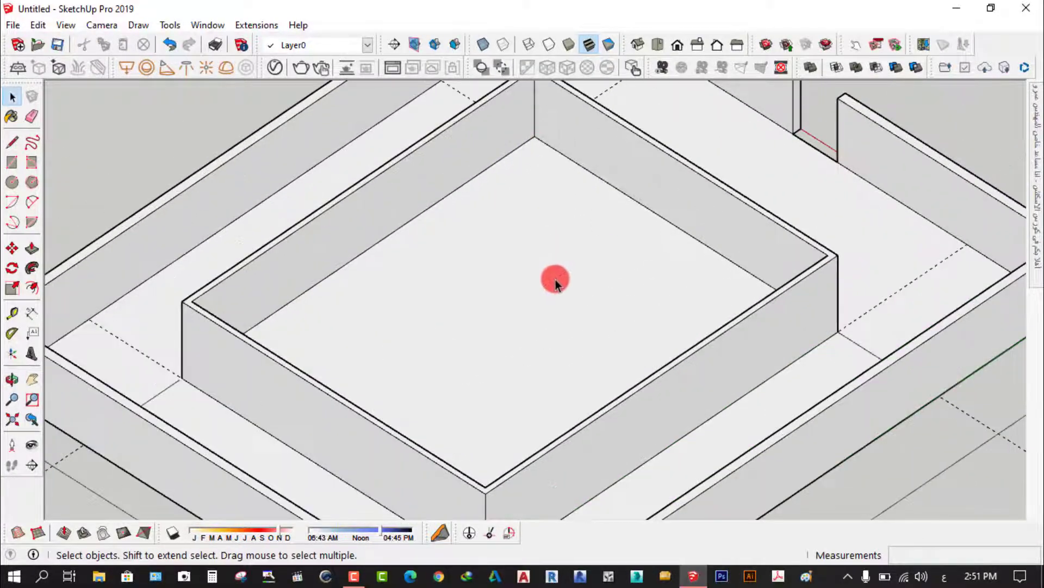
scroll(555, 279, up, 1)
scroll(557, 279, down, 3)
mouse_move(649, 264)
middle_down()
mouse_move(403, 357)
mouse_move(608, 308)
mouse_move(245, 282)
mouse_move(560, 334)
mouse_move(410, 319)
mouse_move(598, 320)
mouse_move(660, 334)
mouse_move(613, 377)
mouse_move(326, 347)
mouse_move(569, 282)
mouse_move(385, 263)
mouse_move(328, 243)
mouse_move(427, 244)
mouse_move(442, 228)
middle_up()
Step: Draw a vertical line from the back wall's top midpoint down to the floor, then select it
click(12, 140)
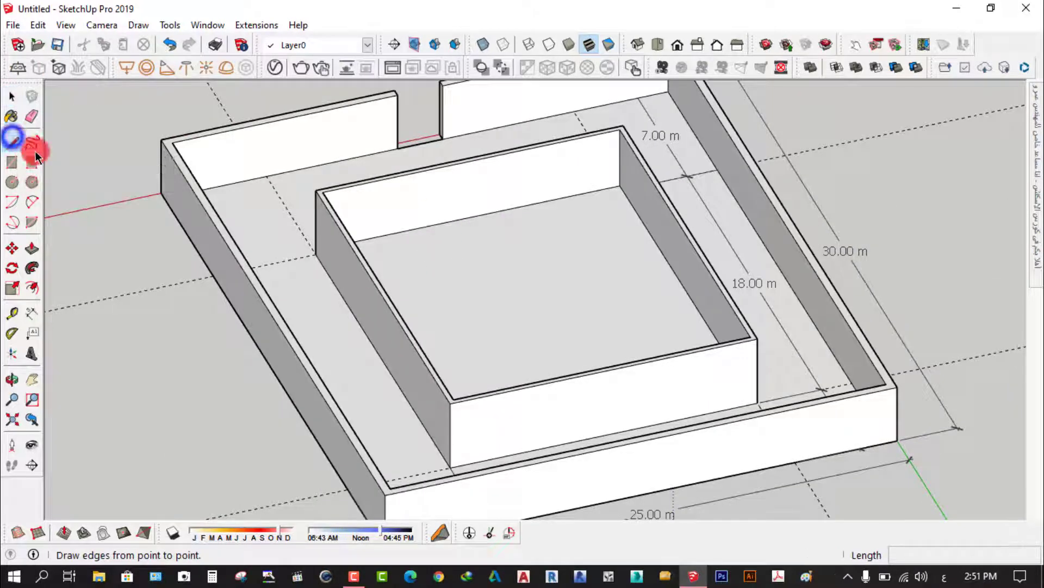
click(471, 160)
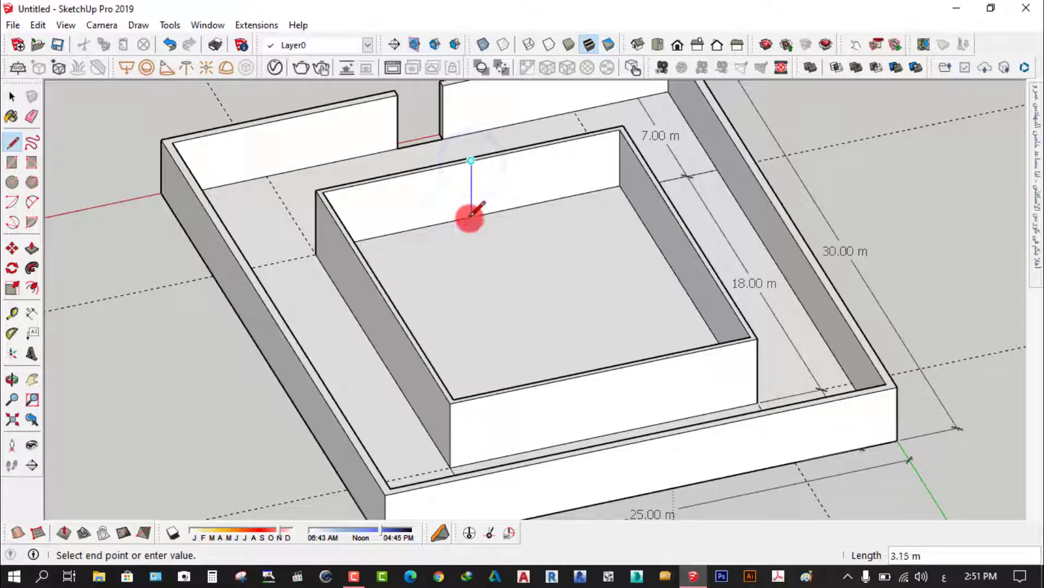
click(12, 96)
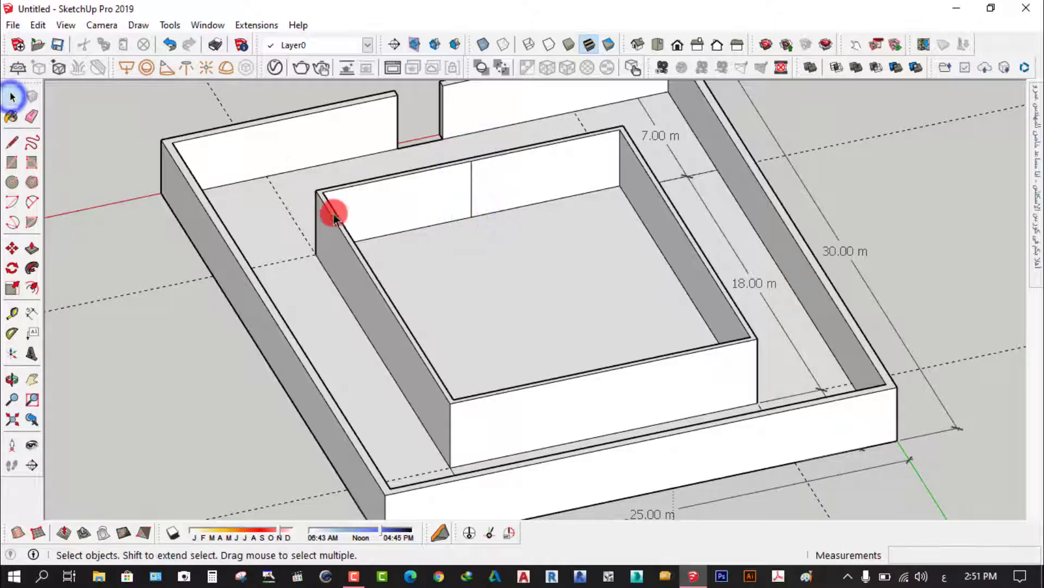
scroll(479, 197, up, 3)
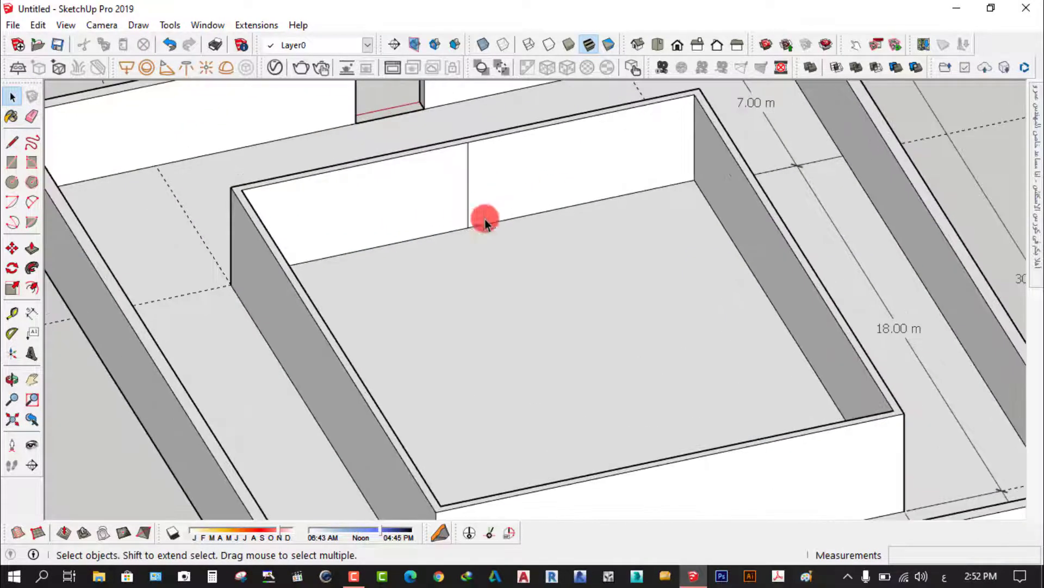
mouse_move(484, 219)
middle_down()
mouse_move(406, 221)
mouse_move(332, 203)
mouse_move(492, 227)
mouse_move(471, 249)
mouse_move(345, 247)
mouse_move(571, 256)
mouse_move(427, 261)
mouse_move(518, 285)
middle_up()
scroll(430, 343, down, 2)
middle_drag(436, 333, 548, 321)
scroll(551, 126, up, 2)
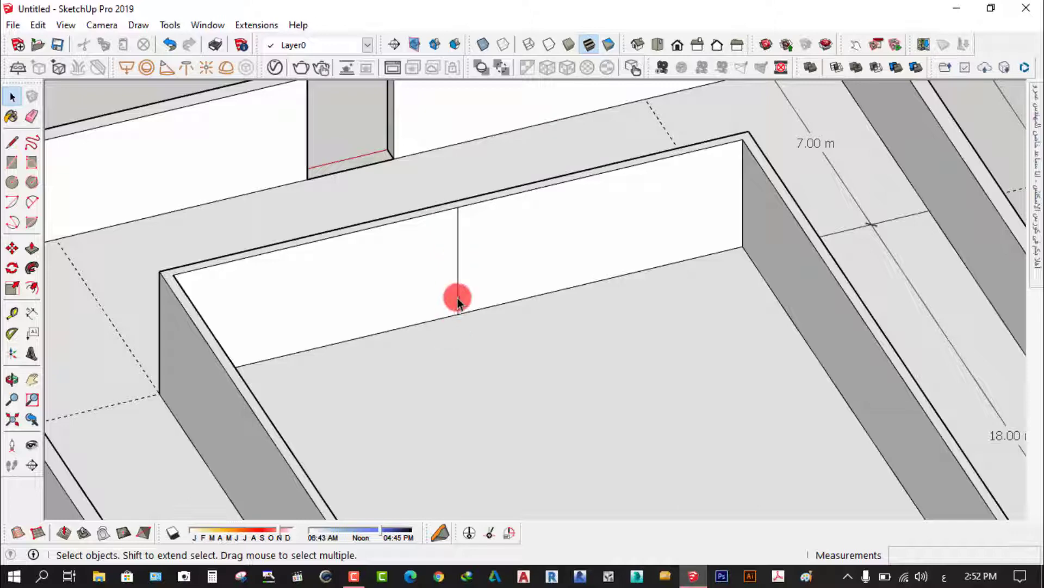
click(458, 245)
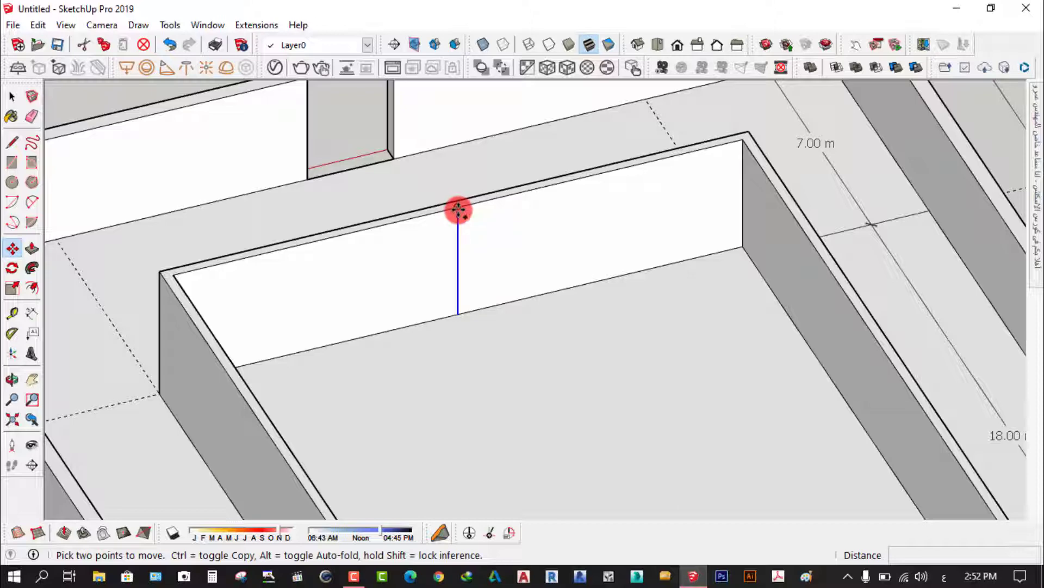
Step: Copy the vertical line 1.5 m along the back wall from its top endpoint
mouse_move(458, 208)
mouse_down()
mouse_move(526, 196)
mouse_move(365, 169)
mouse_up()
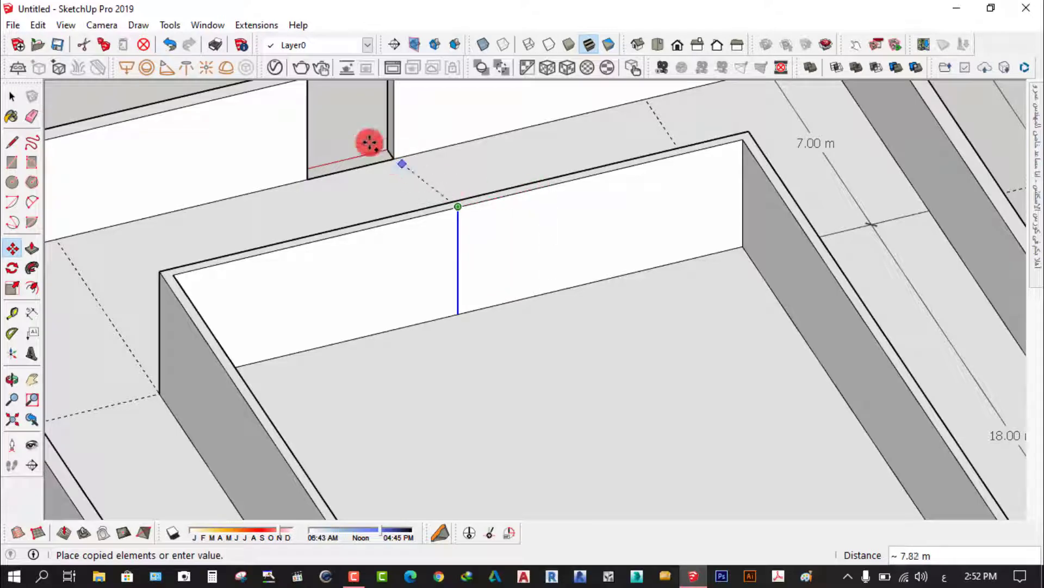
scroll(396, 280, down, 2)
scroll(401, 275, down, 2)
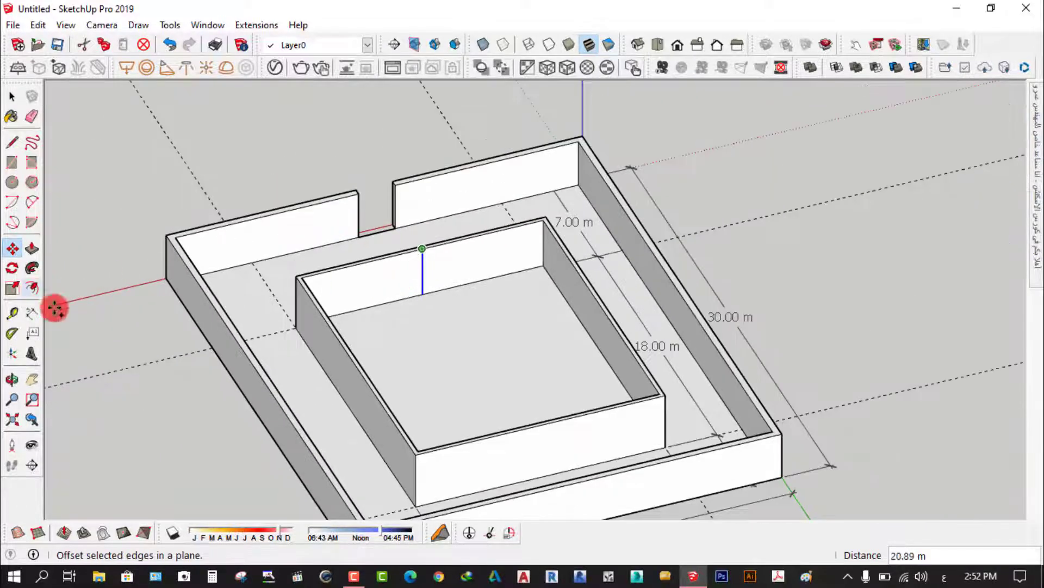
scroll(520, 271, up, 3)
scroll(455, 257, up, 1)
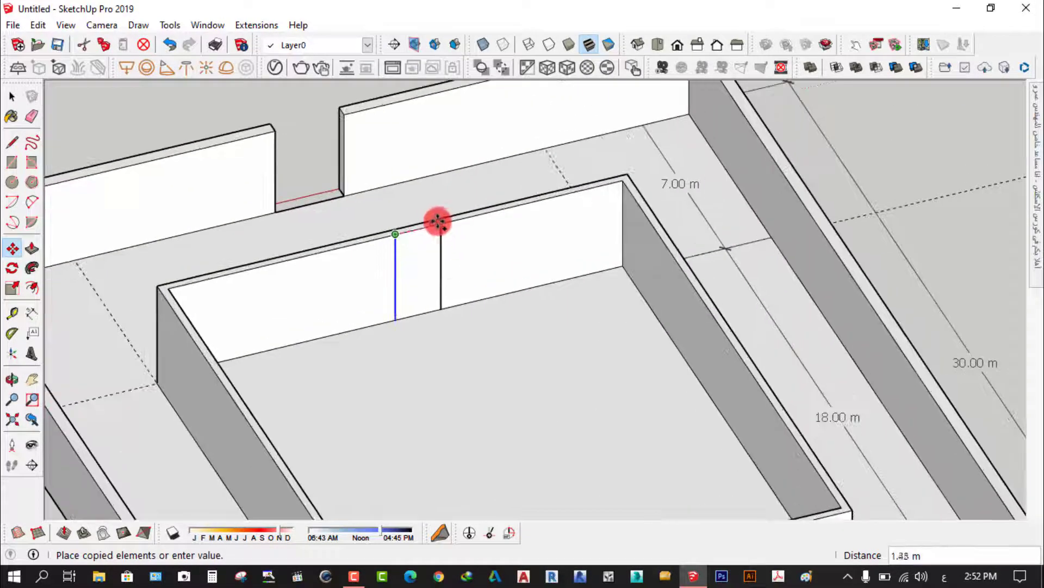
scroll(454, 217, up, 1)
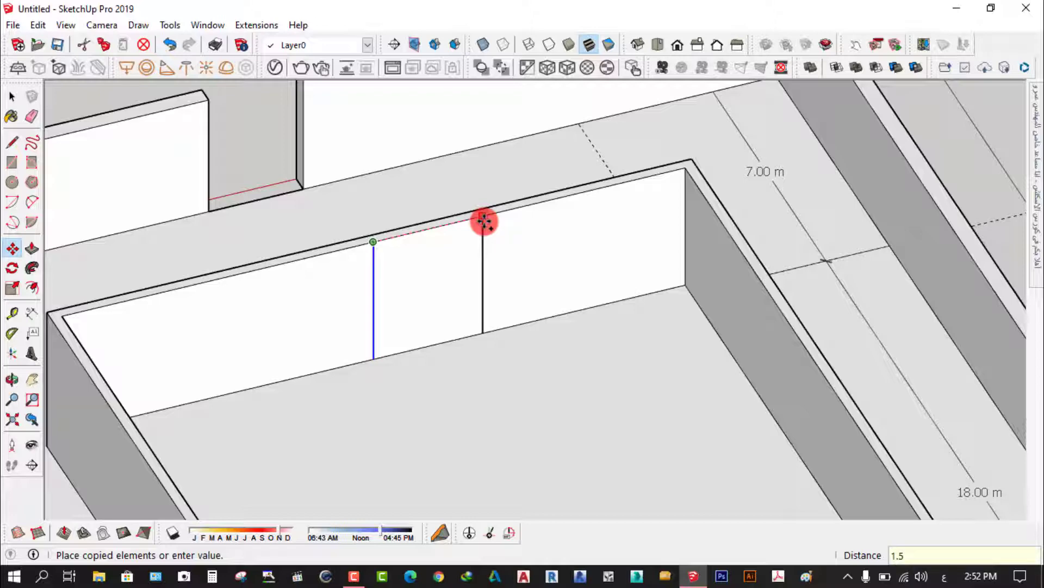
key(Return)
mouse_move(489, 298)
middle_down()
mouse_move(357, 331)
mouse_move(272, 323)
mouse_move(524, 326)
mouse_move(459, 341)
mouse_move(368, 333)
mouse_move(418, 299)
mouse_move(427, 244)
middle_up()
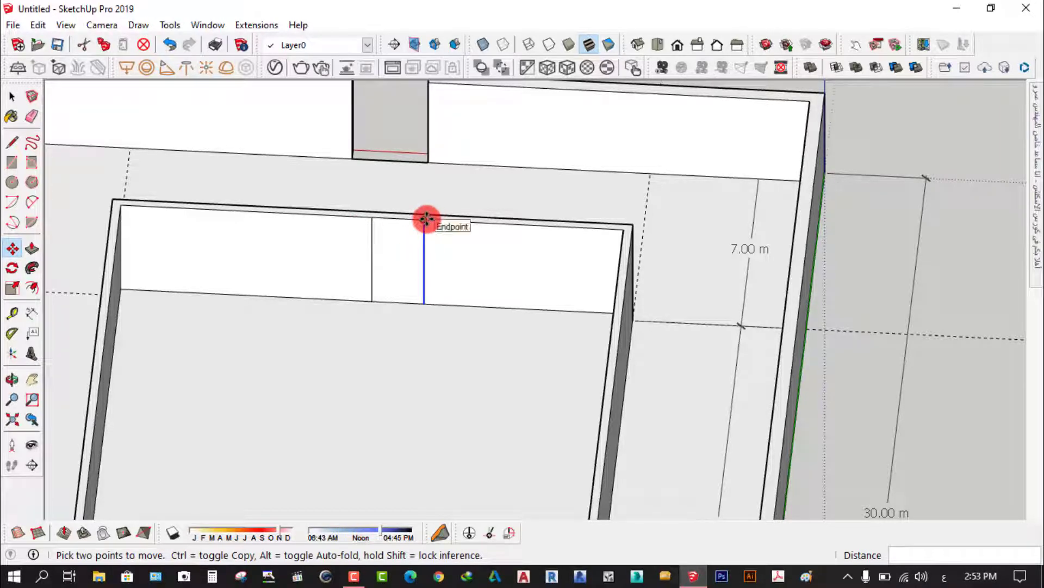
Step: Copy the vertical line again, placing the new copy 3 m from the original
key(ctrl)
click(427, 218)
text(3)
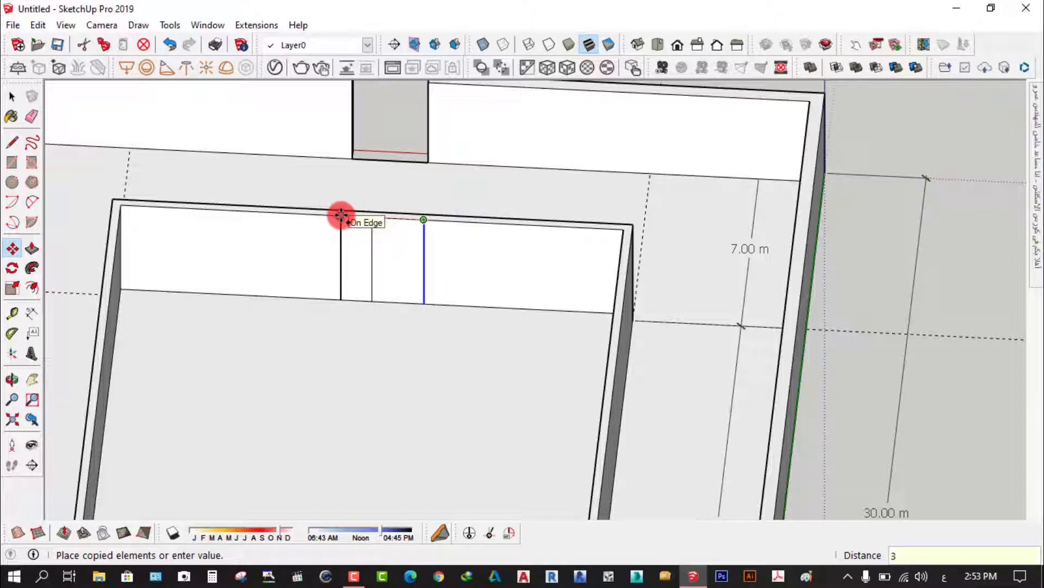
key(Return)
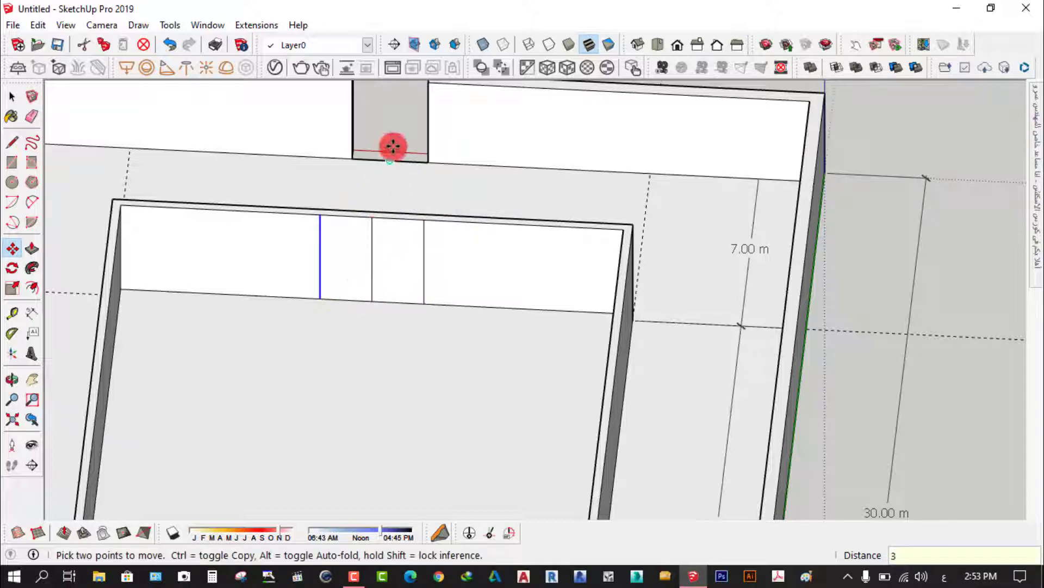
click(22, 96)
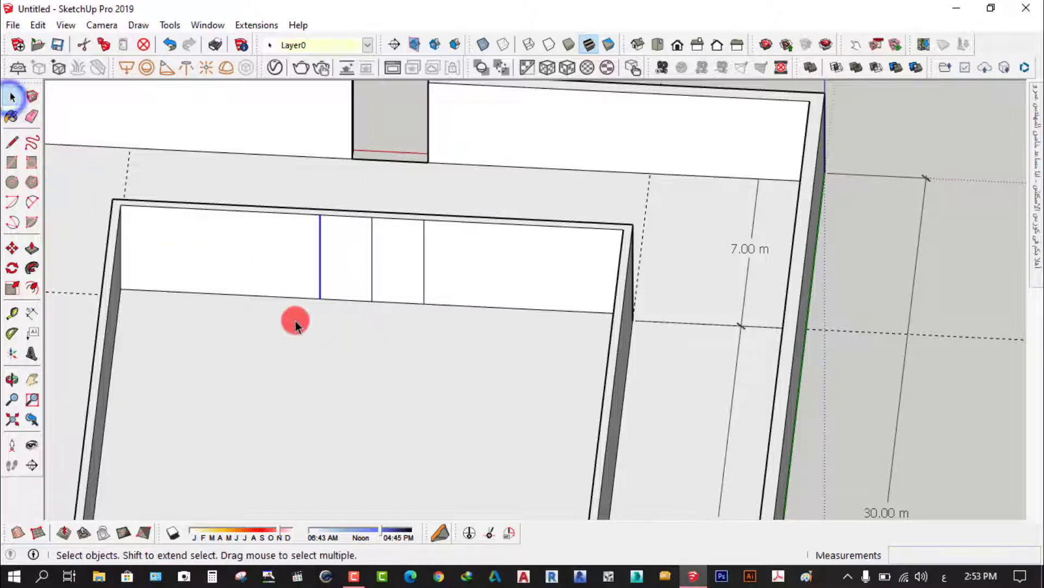
Step: Orbit and zoom to bring the back wall's leftmost division line into view
scroll(320, 338, up, 2)
scroll(354, 237, up, 2)
middle_drag(354, 236, 523, 363)
scroll(524, 363, up, 2)
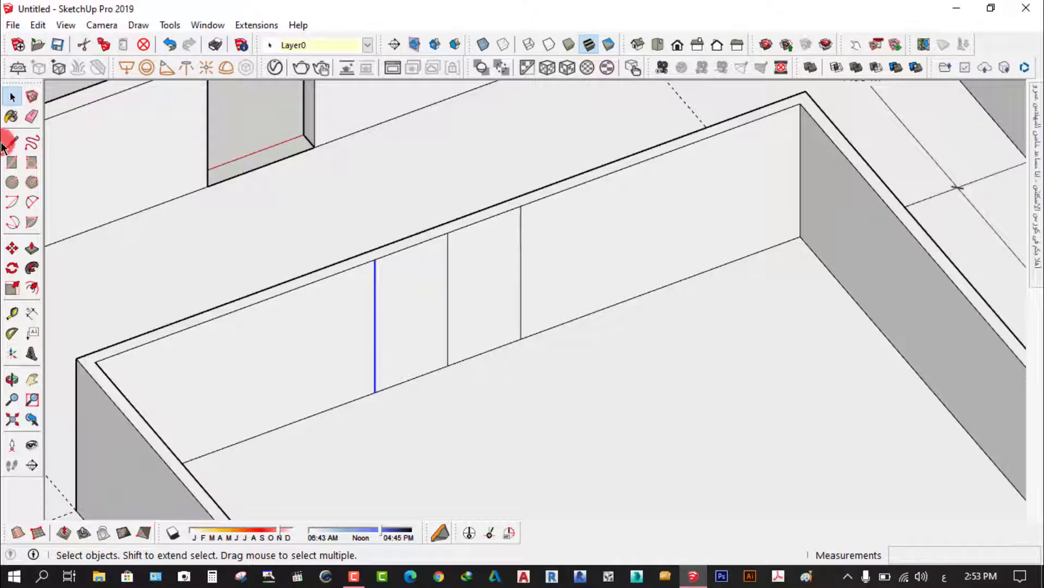
scroll(494, 275, down, 2)
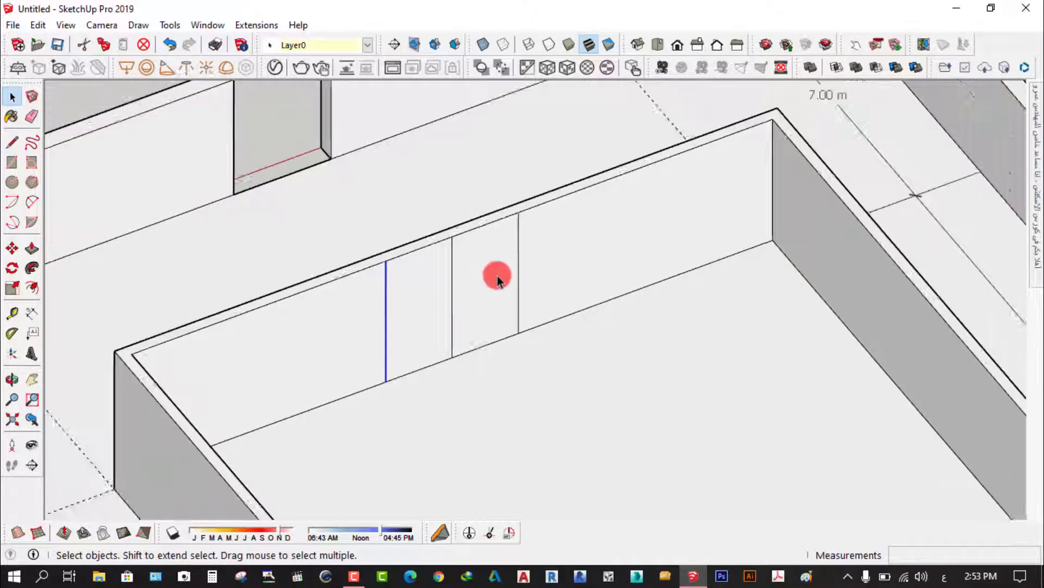
scroll(487, 315, down, 2)
mouse_move(487, 314)
middle_down()
mouse_move(498, 308)
mouse_move(416, 338)
middle_up()
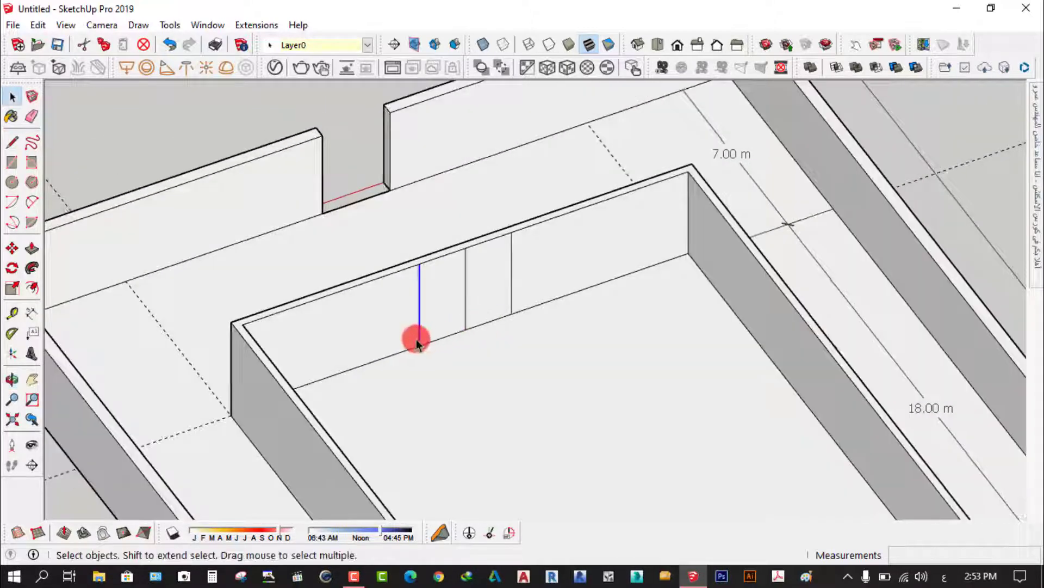
scroll(416, 335, up, 3)
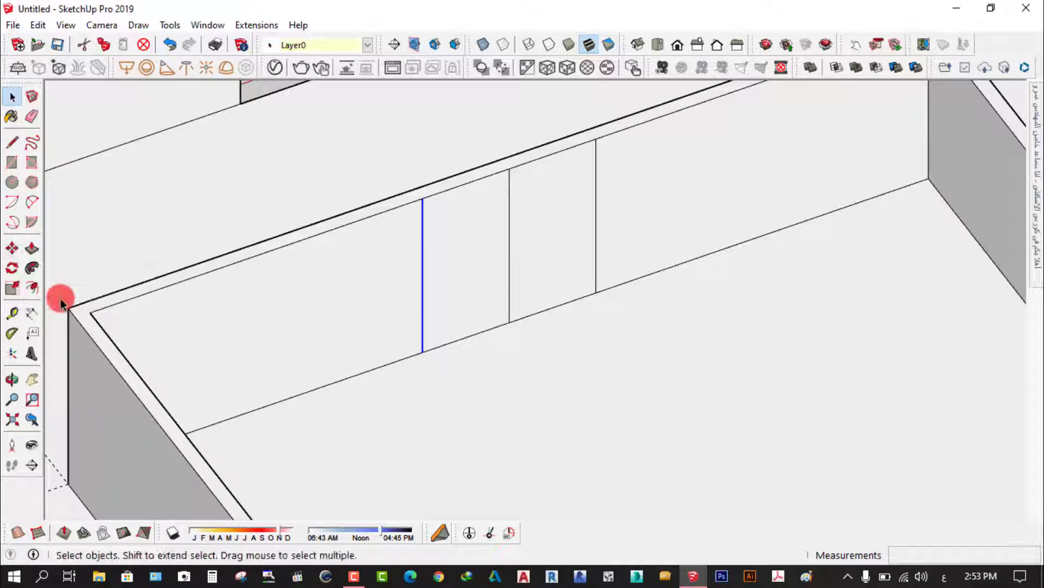
Step: Copy the leftmost vertical line 0.12 m aside to mark the partition thickness
click(13, 248)
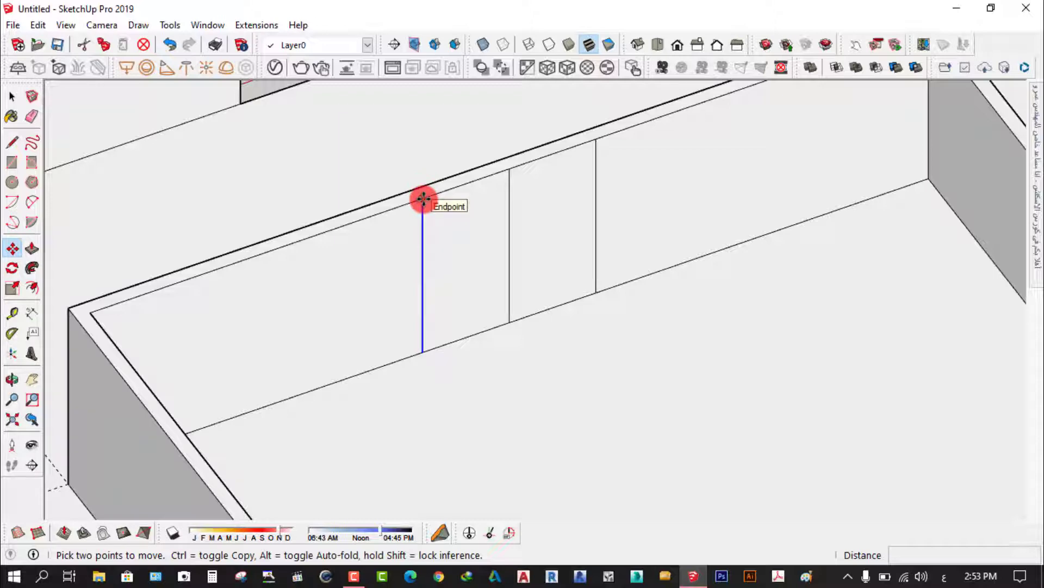
ctrl+drag(423, 198, 391, 210)
text(.12)
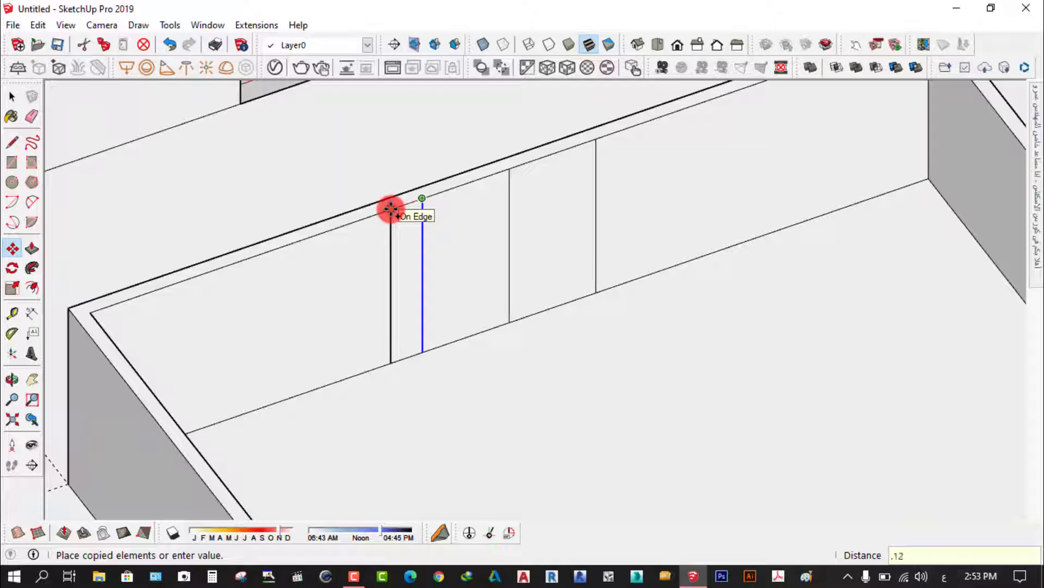
key(Return)
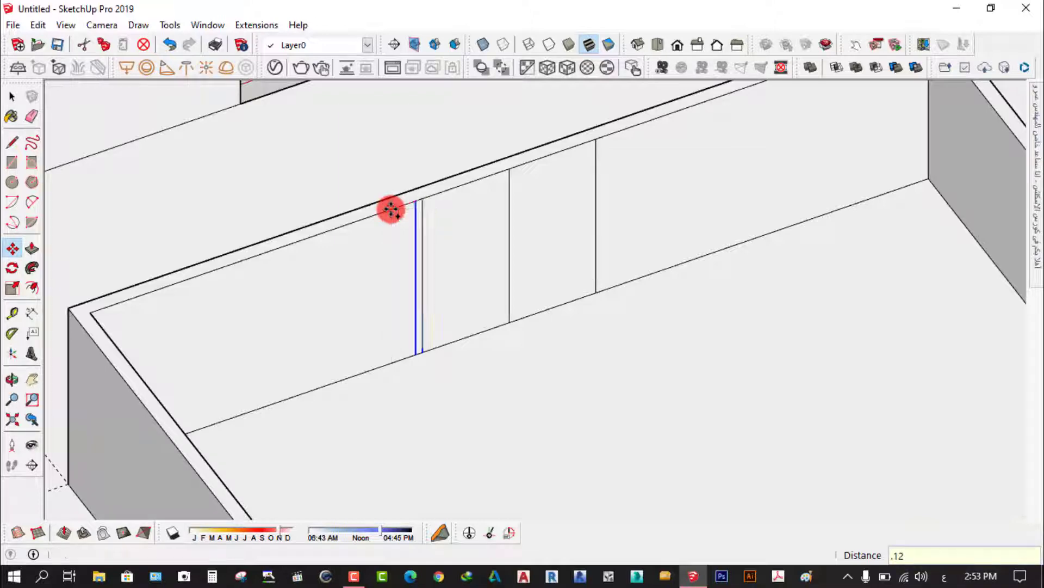
click(12, 96)
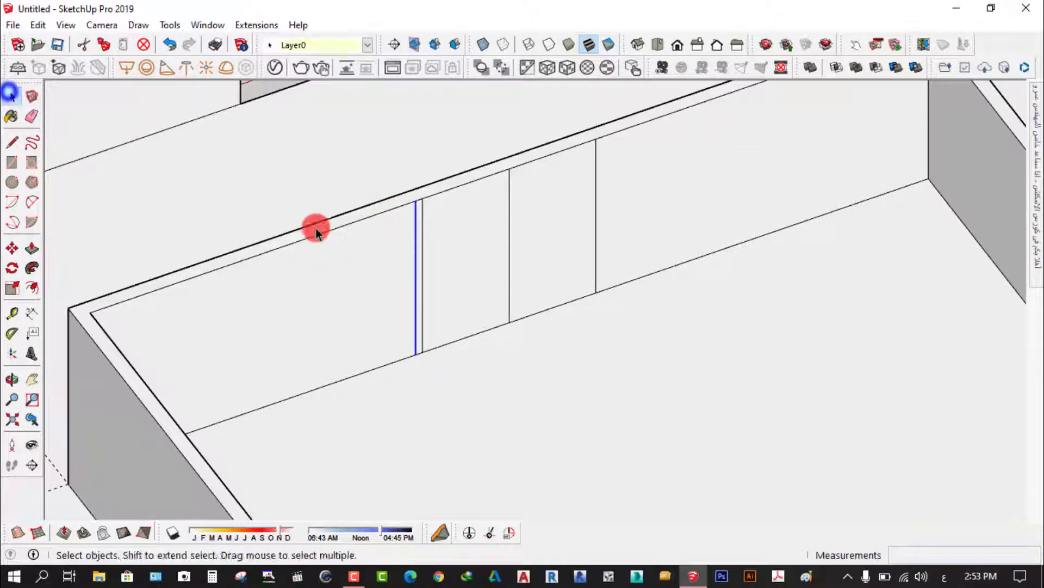
scroll(436, 348, up, 1)
scroll(481, 338, down, 2)
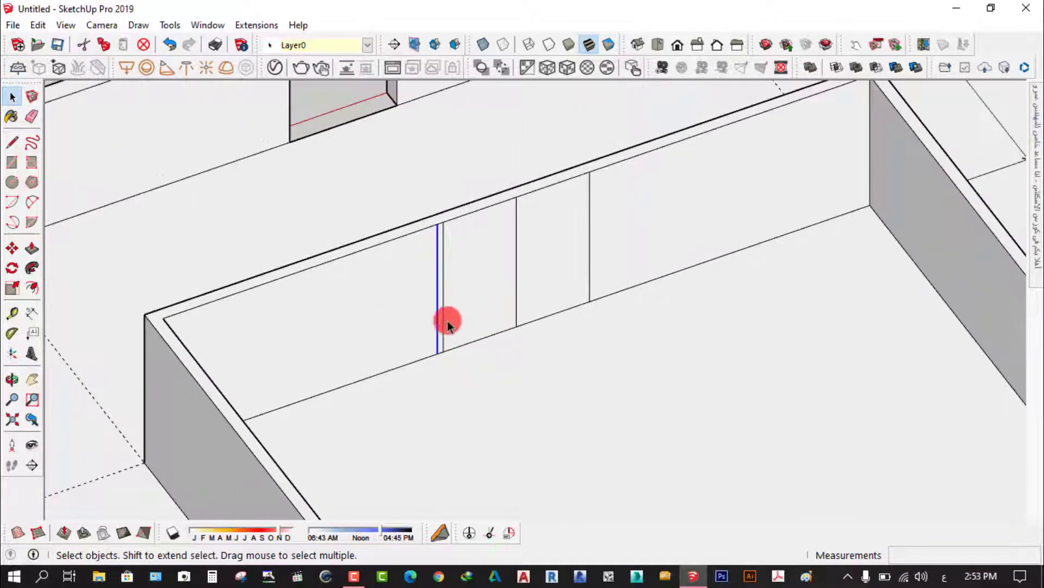
scroll(452, 305, up, 3)
scroll(434, 254, up, 2)
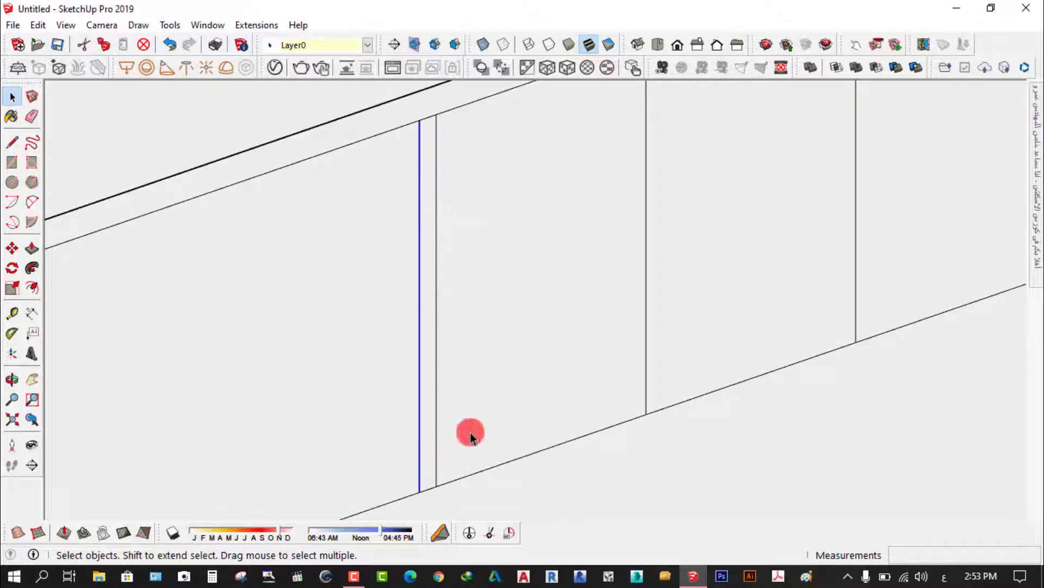
scroll(450, 204, down, 1)
scroll(450, 205, down, 2)
Step: Undo an accidental extrusion of the outer wall's top face and clear the selection
click(12, 96)
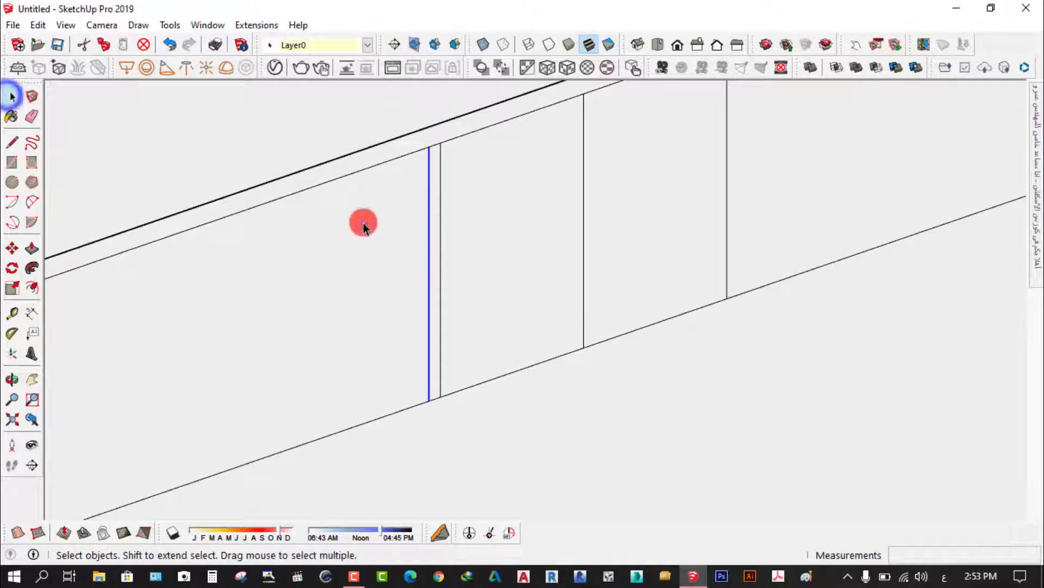
click(201, 116)
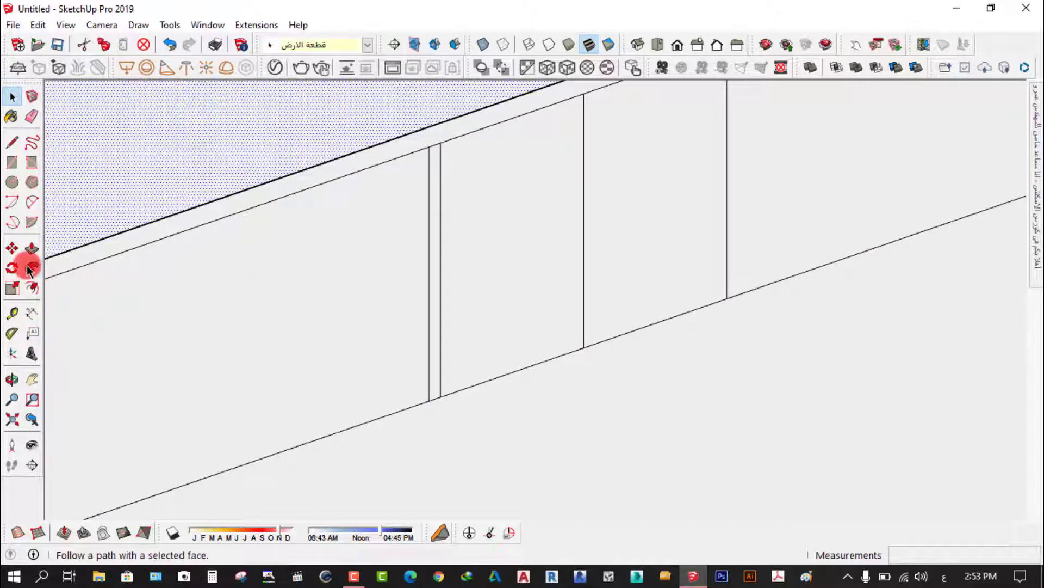
click(32, 248)
scroll(206, 332, down, 2)
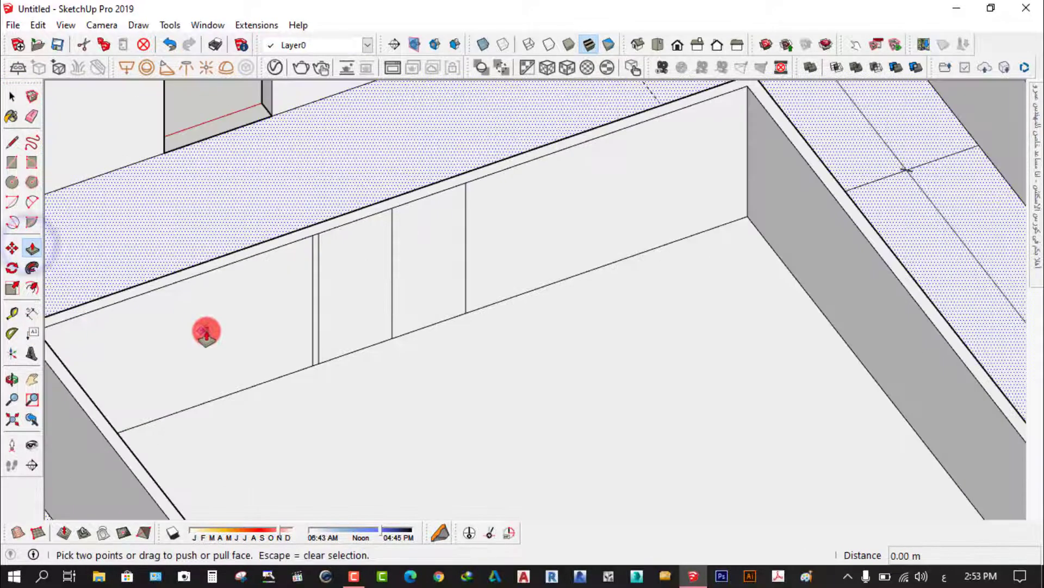
scroll(206, 333, down, 2)
scroll(229, 333, down, 2)
click(700, 248)
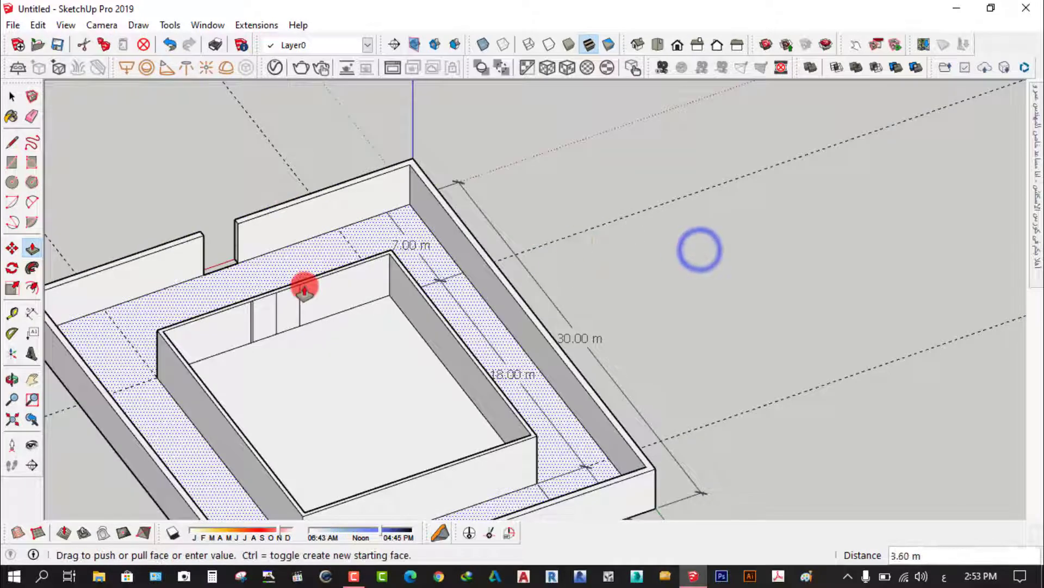
click(303, 287)
click(12, 96)
key(ctrl+z)
click(611, 226)
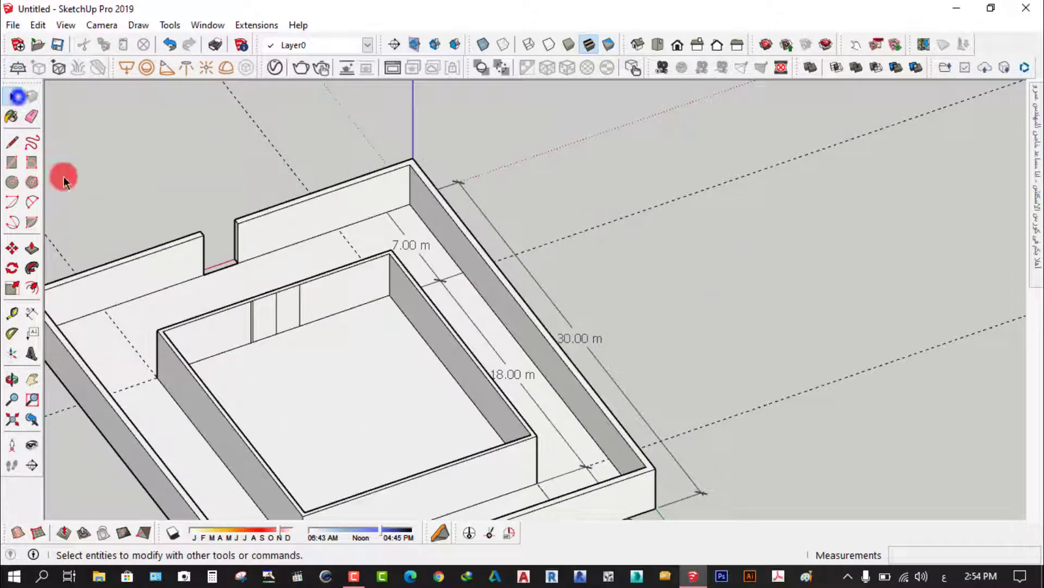
click(697, 298)
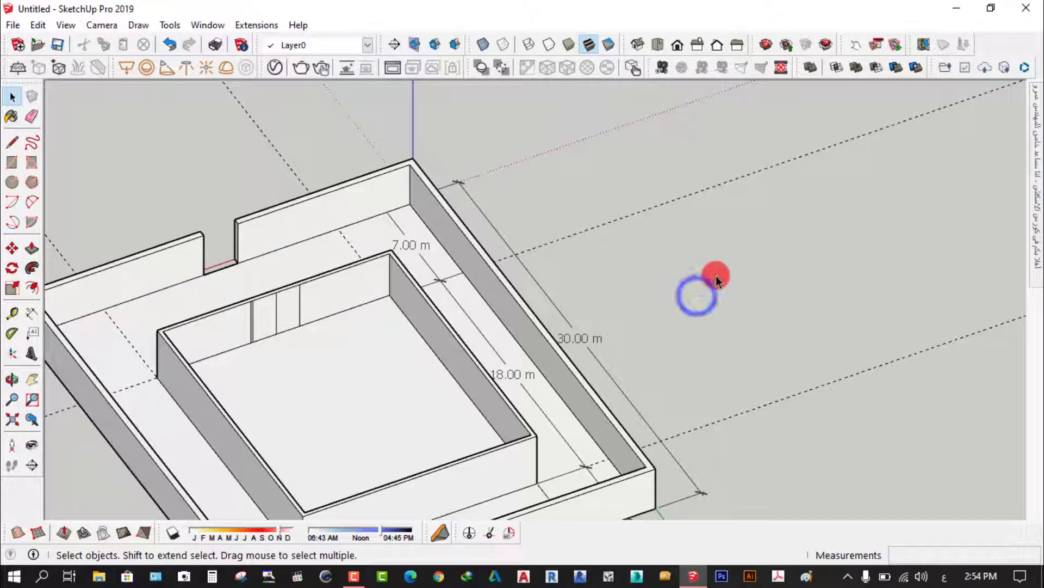
Step: Pull the thin 0.12 m strip outward from the back wall to start a partition
click(32, 249)
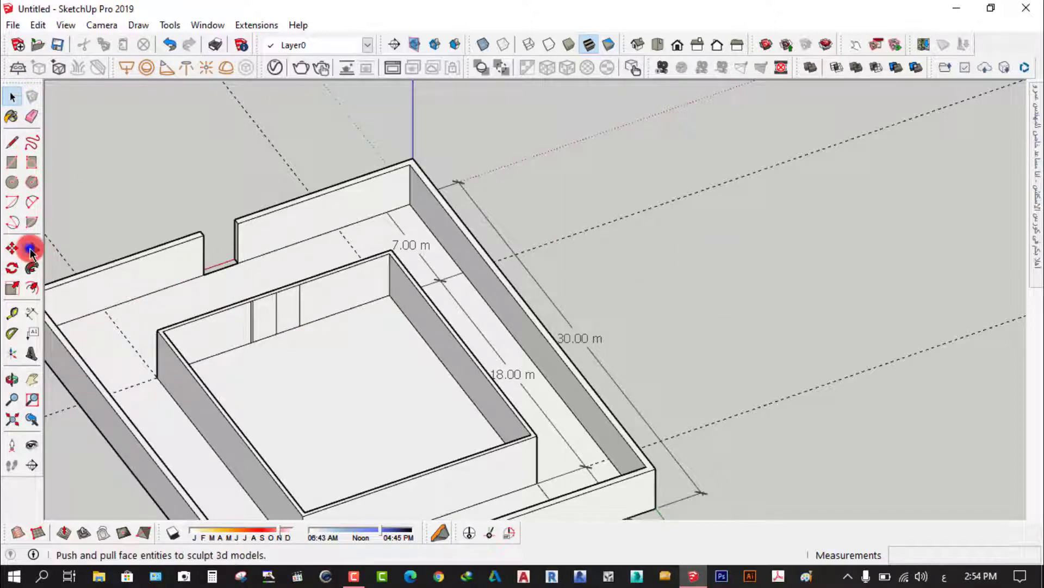
scroll(242, 337, up, 3)
scroll(237, 297, up, 3)
scroll(240, 288, up, 1)
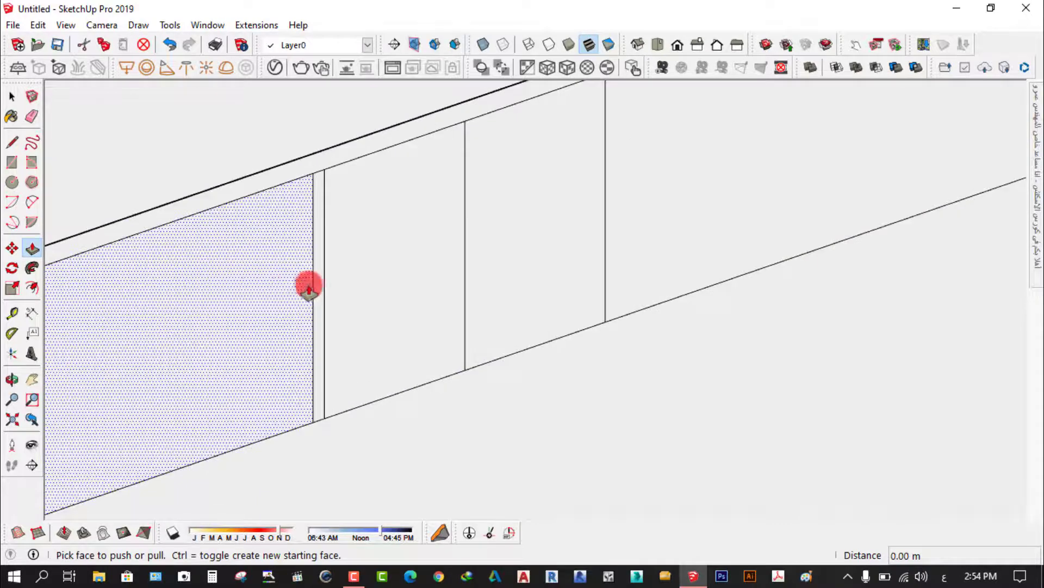
scroll(321, 286, up, 1)
scroll(313, 272, up, 2)
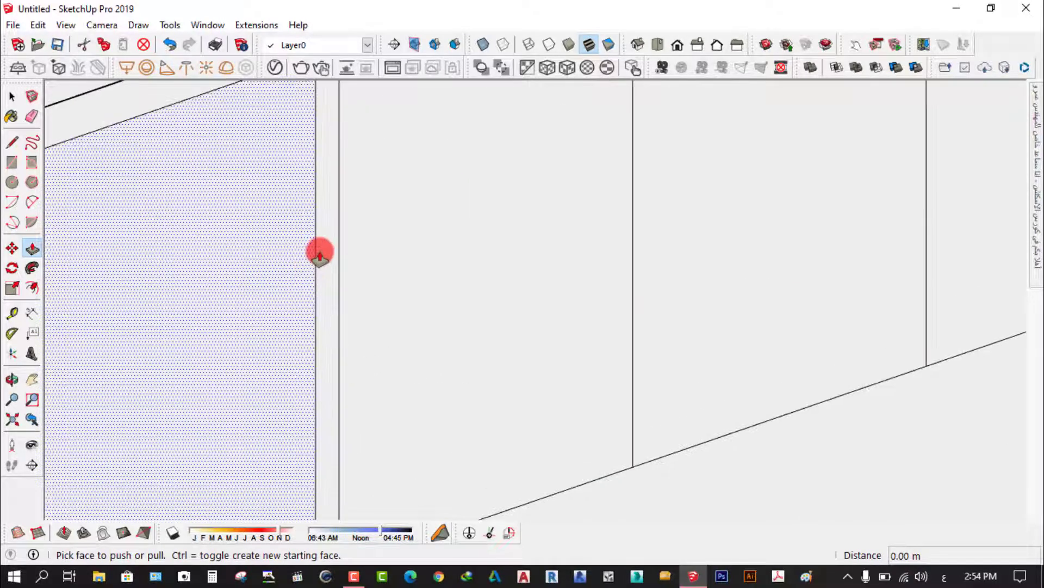
drag(331, 283, 389, 334)
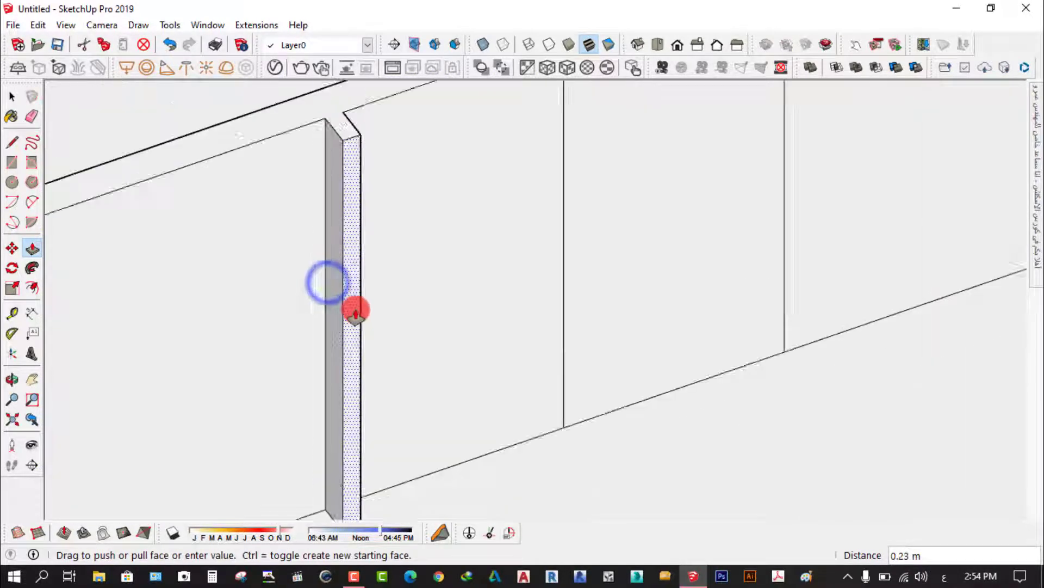
scroll(380, 332, down, 2)
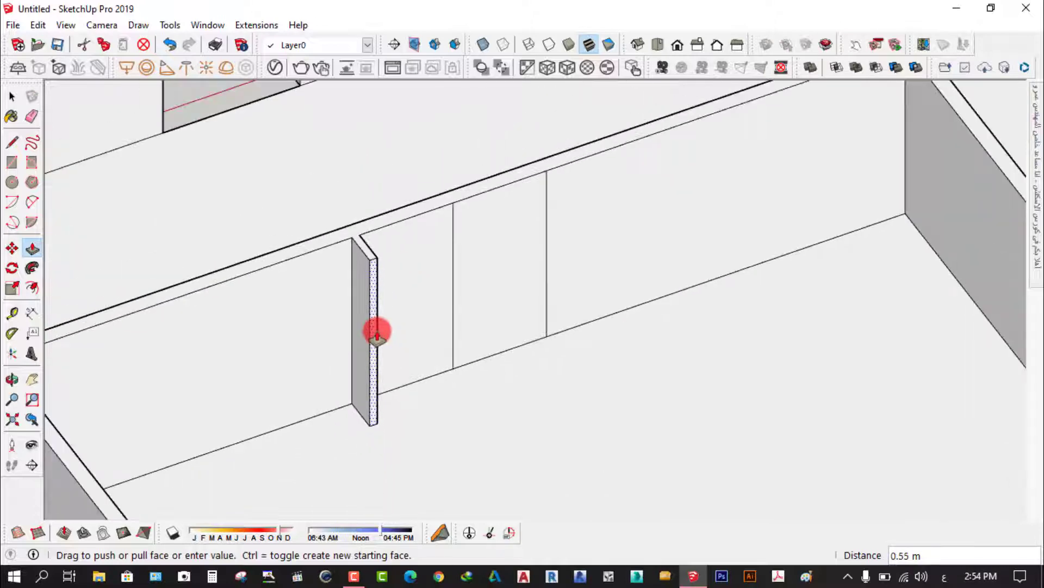
scroll(381, 332, down, 2)
mouse_move(410, 310)
mouse_down()
mouse_move(569, 202)
mouse_move(443, 234)
mouse_move(429, 345)
mouse_move(433, 305)
mouse_move(418, 286)
mouse_move(494, 252)
mouse_move(445, 263)
mouse_move(498, 251)
mouse_move(492, 221)
mouse_move(490, 322)
mouse_move(499, 284)
mouse_move(373, 259)
mouse_move(353, 308)
mouse_up()
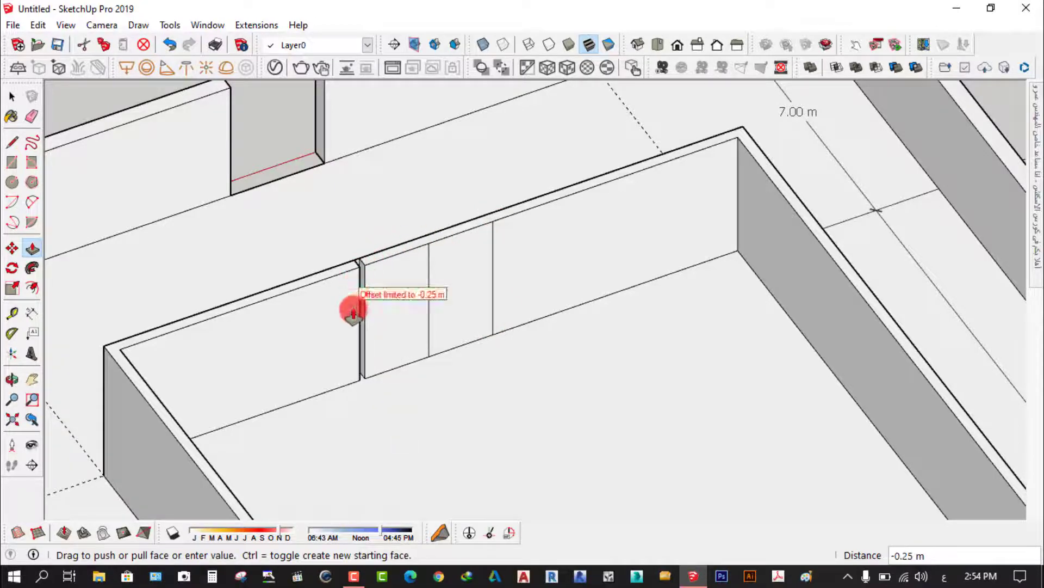
mouse_move(439, 307)
mouse_down()
mouse_move(431, 289)
mouse_move(478, 276)
mouse_move(482, 226)
mouse_move(387, 284)
mouse_up()
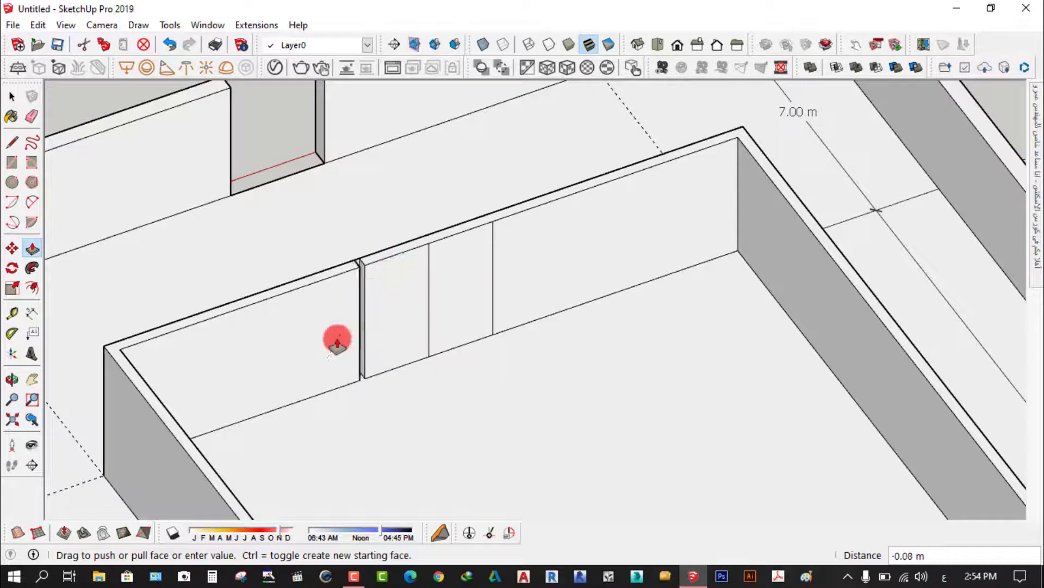
Step: Cancel the unfinished push of the strip and orbit to look toward the back wall
scroll(361, 326, up, 3)
mouse_move(367, 254)
mouse_down()
mouse_move(356, 299)
mouse_move(460, 404)
mouse_move(415, 357)
mouse_move(47, 92)
mouse_up()
scroll(403, 346, down, 2)
scroll(416, 357, up, 2)
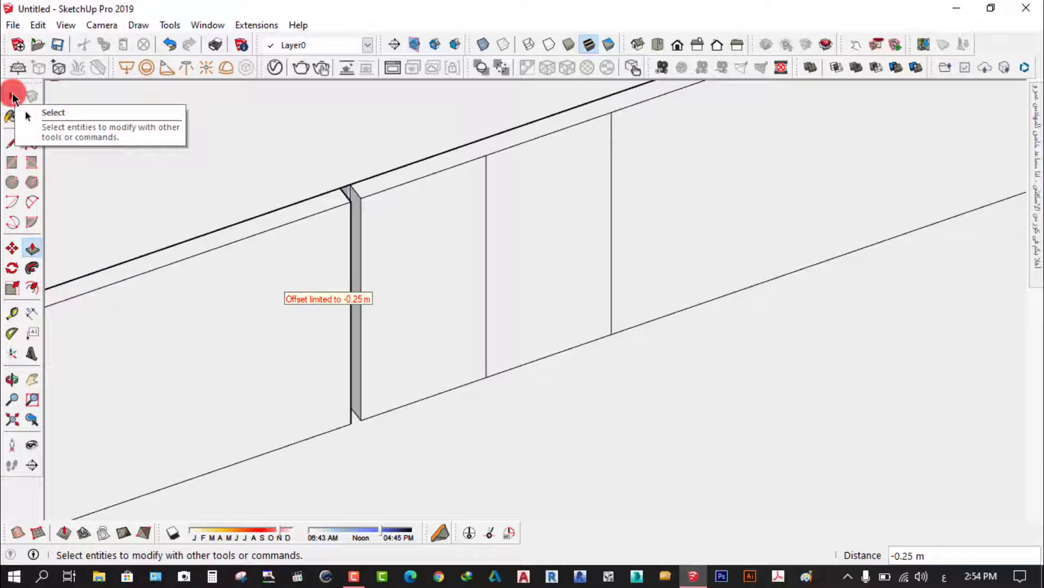
key(Escape)
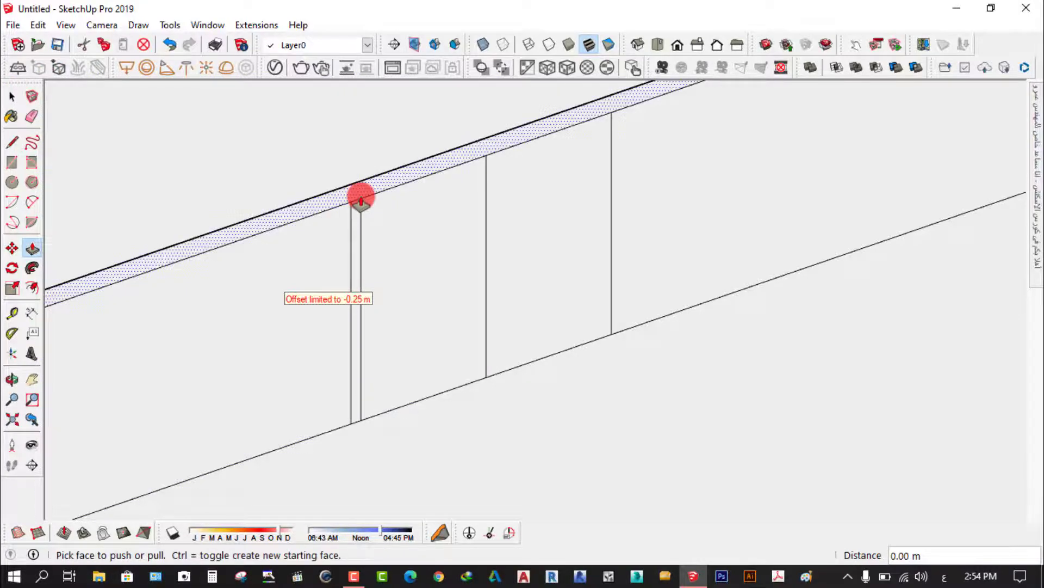
mouse_move(259, 228)
middle_down()
mouse_move(252, 340)
mouse_move(259, 272)
mouse_move(387, 226)
mouse_move(331, 293)
mouse_move(292, 291)
middle_up()
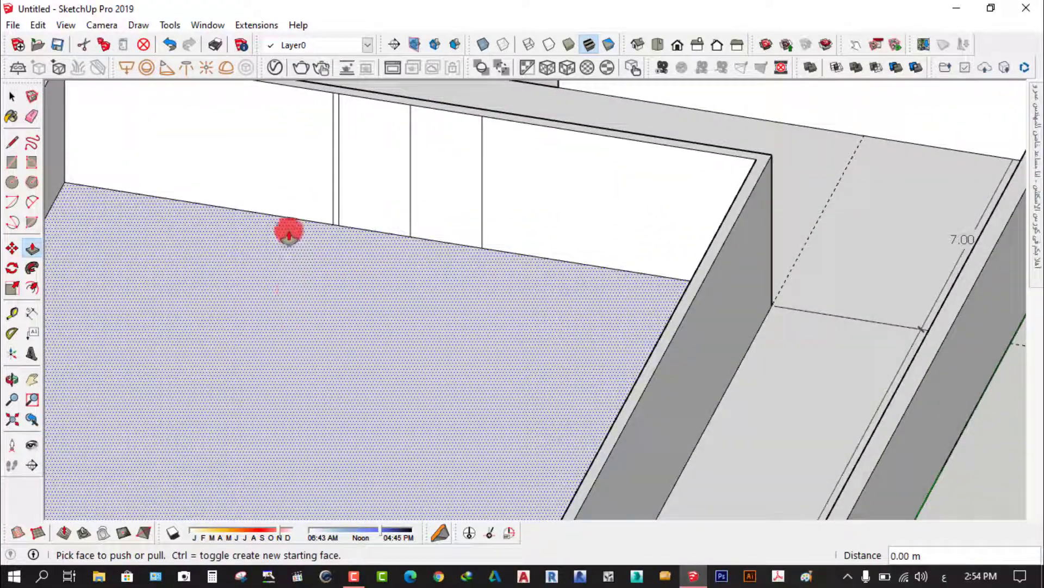
scroll(295, 327, down, 2)
middle_drag(294, 331, 408, 357)
scroll(369, 304, up, 4)
scroll(312, 296, up, 2)
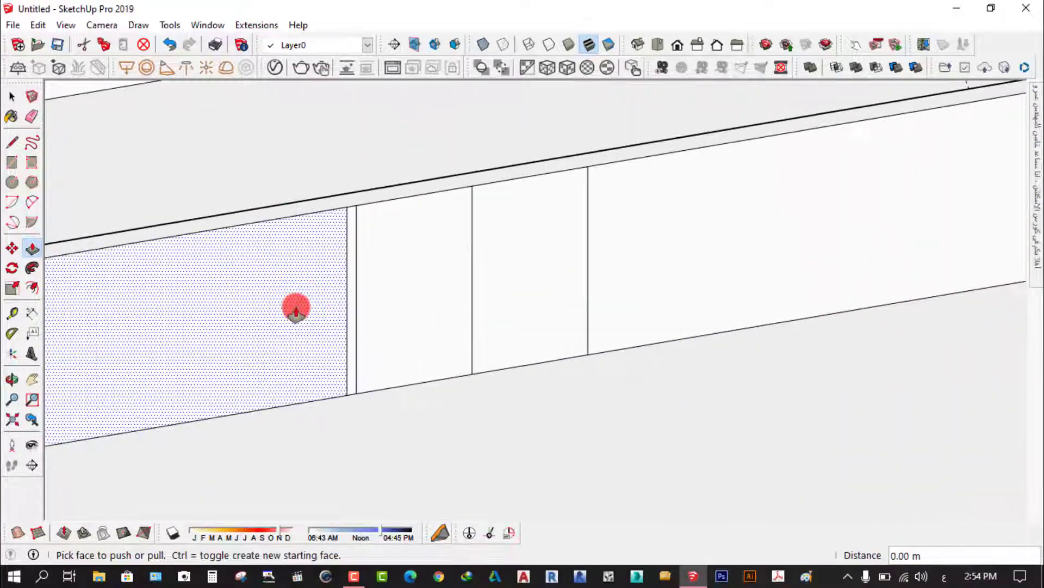
scroll(350, 233, up, 2)
Step: Start pulling the narrow strip out into a partition wall, orbiting to watch it grow
click(354, 234)
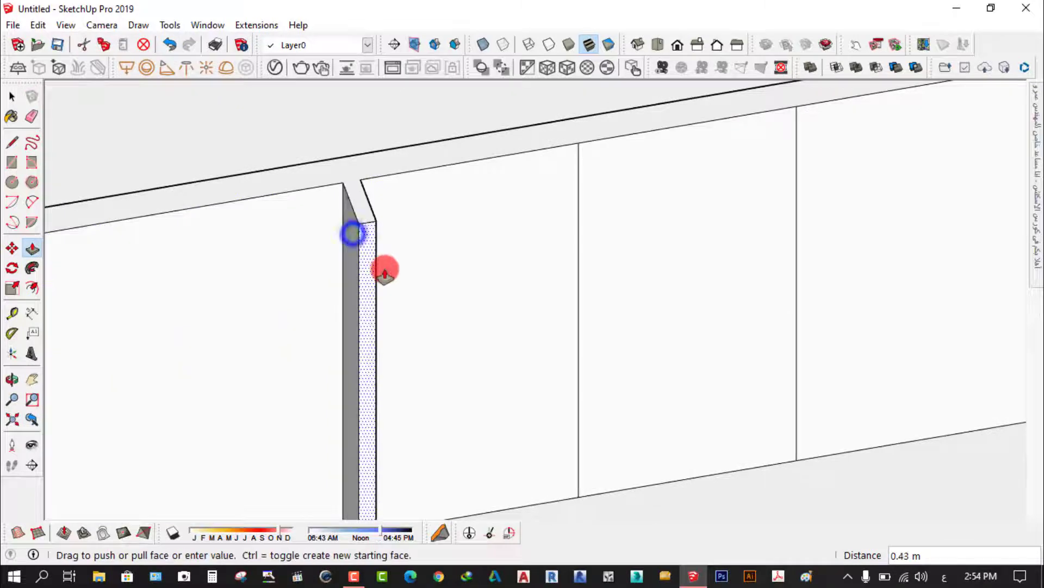
scroll(387, 271, down, 3)
scroll(420, 342, down, 3)
middle_drag(399, 383, 212, 366)
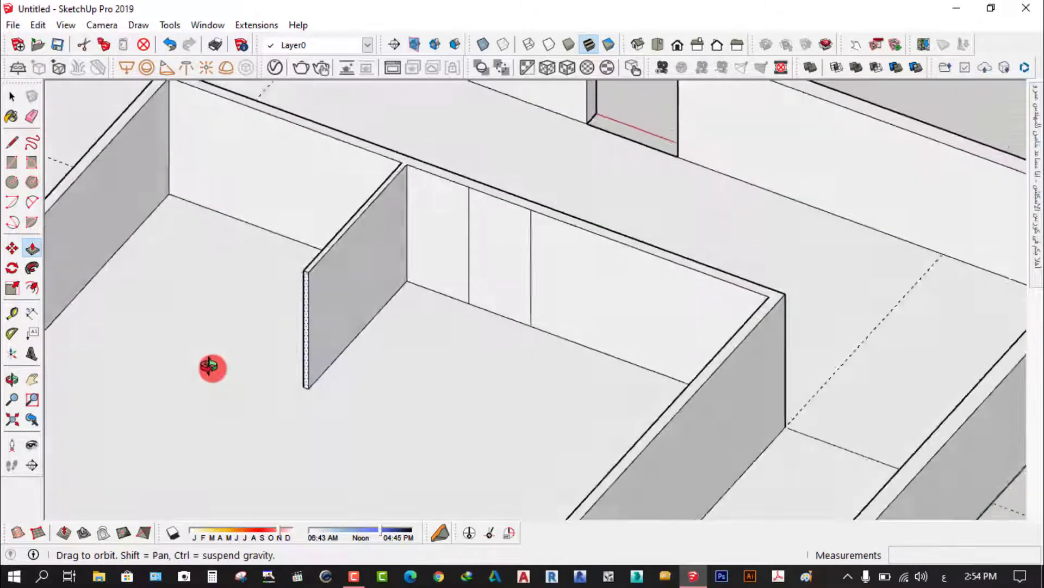
scroll(273, 330, up, 2)
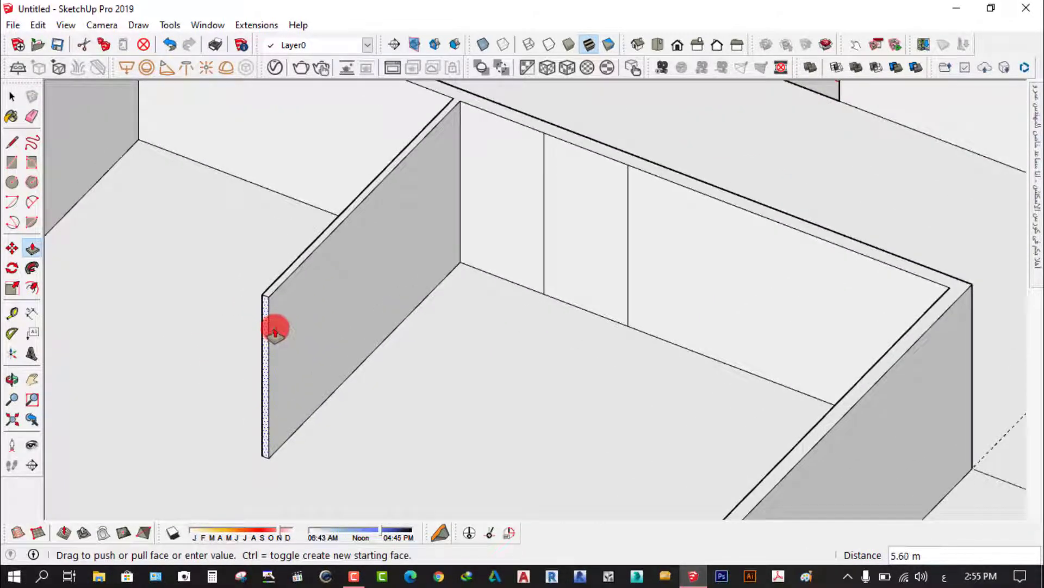
scroll(274, 331, down, 2)
scroll(325, 305, down, 2)
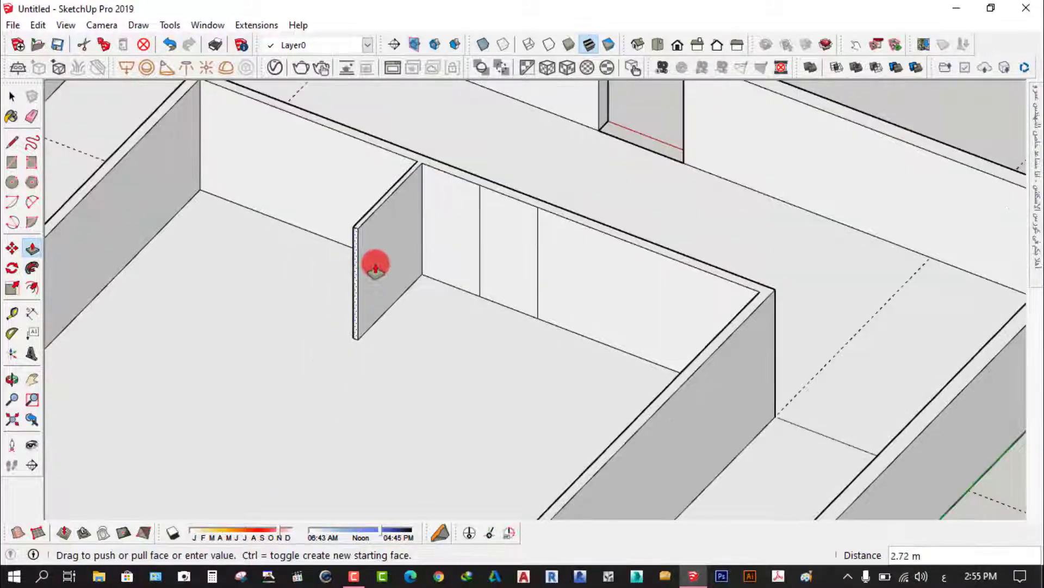
scroll(365, 274, down, 2)
scroll(357, 284, down, 2)
Step: Orbit to view the whole enclosure and fix the partition's extrusion at 6 m
mouse_move(415, 297)
middle_down()
mouse_move(288, 295)
mouse_move(434, 212)
mouse_move(164, 305)
middle_up()
scroll(531, 249, up, 2)
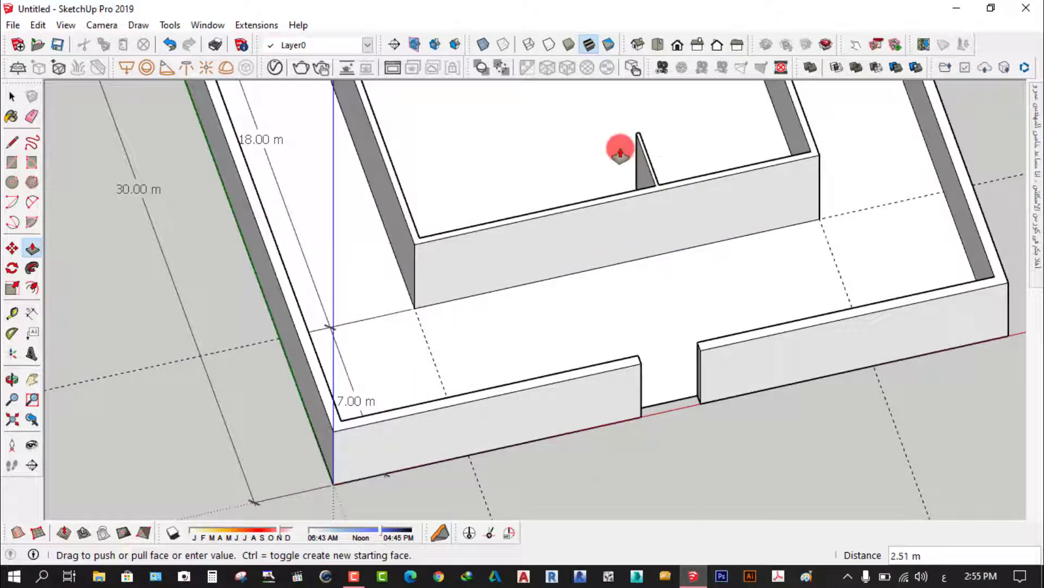
scroll(599, 236, down, 1)
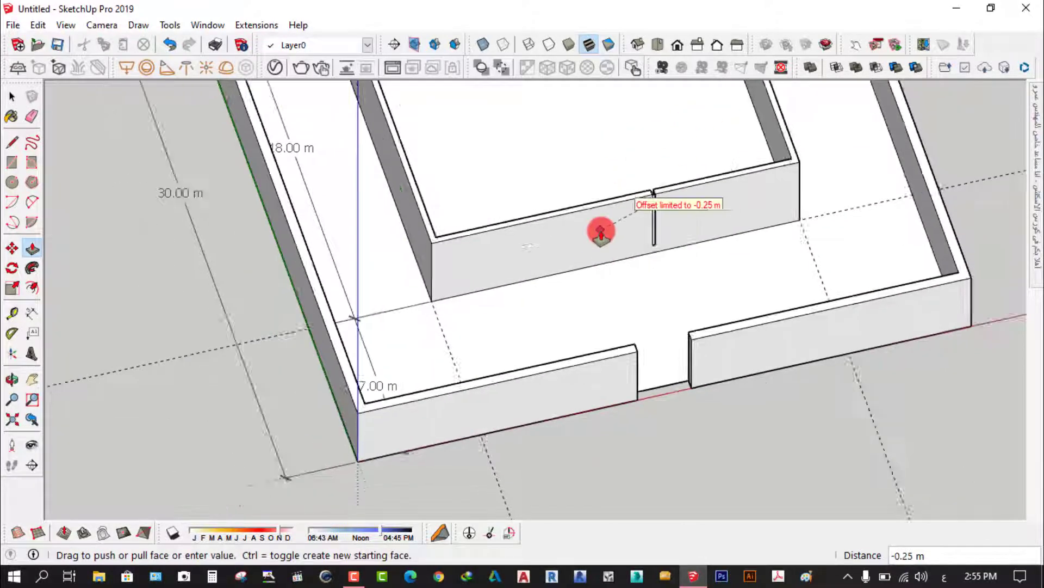
scroll(637, 147, down, 2)
scroll(702, 172, up, 3)
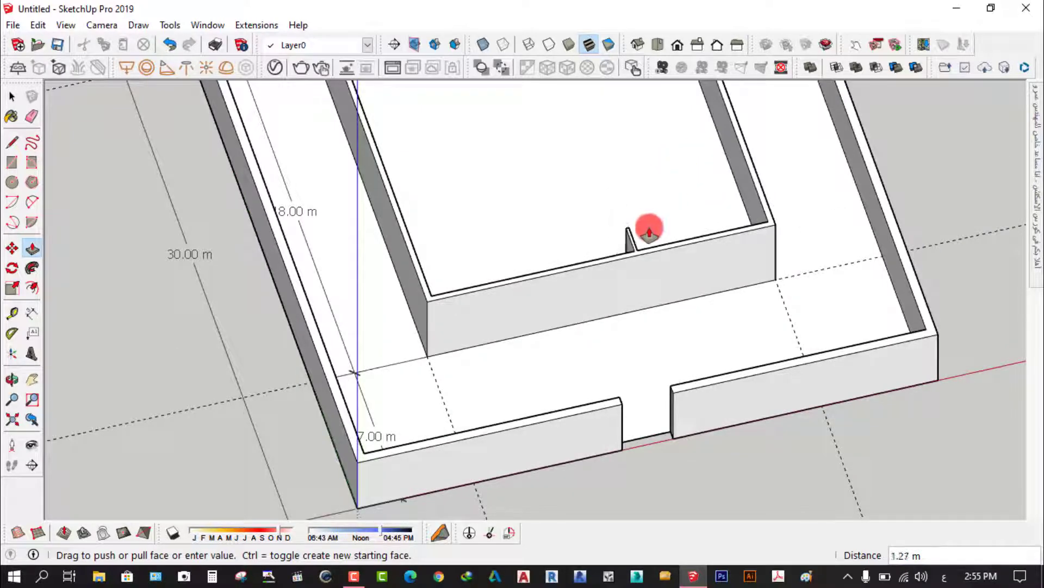
scroll(650, 232, down, 1)
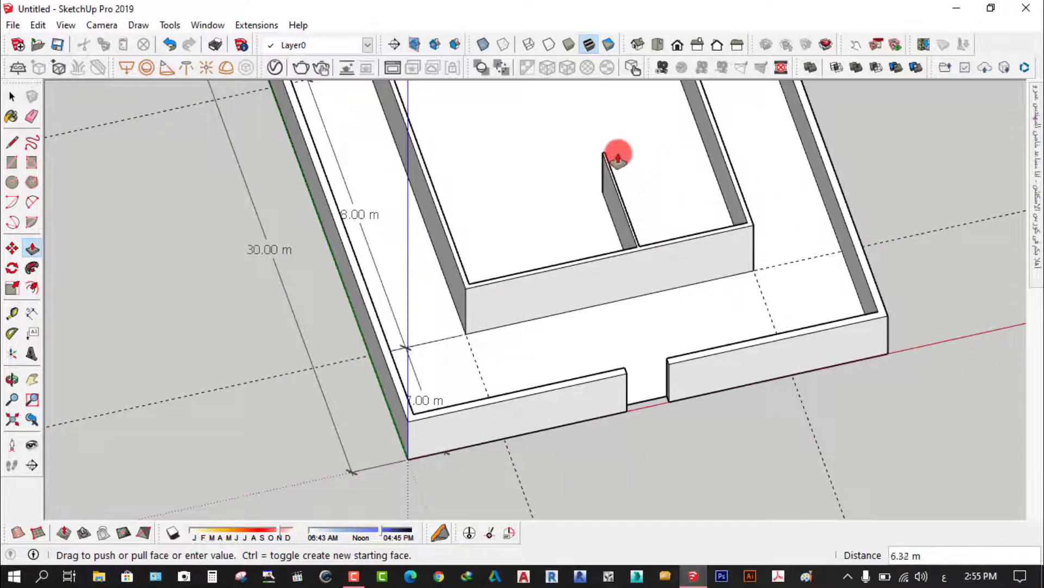
scroll(616, 180, down, 2)
scroll(614, 155, up, 1)
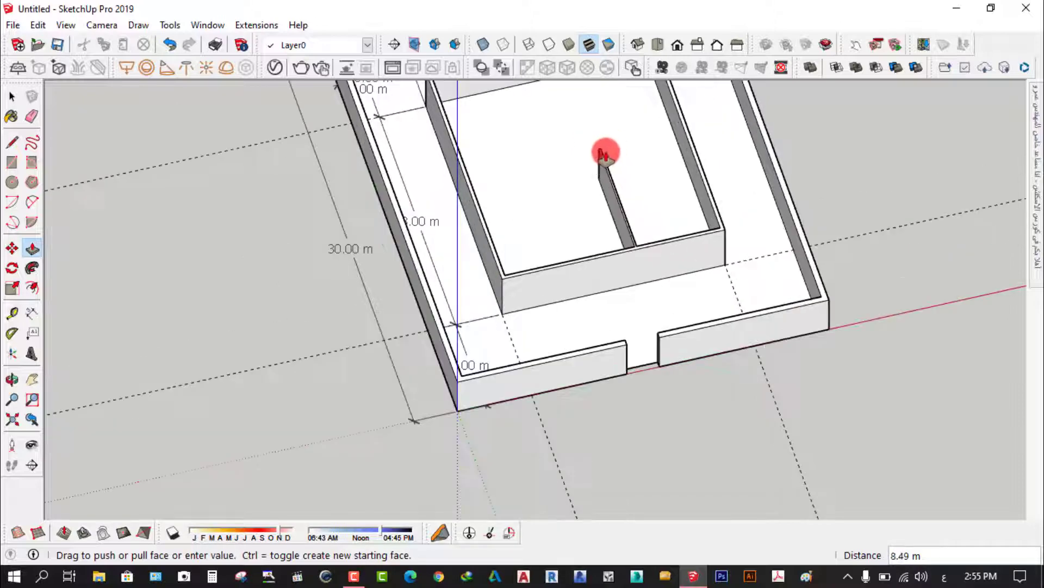
middle_drag(553, 156, 401, 147)
text(6)
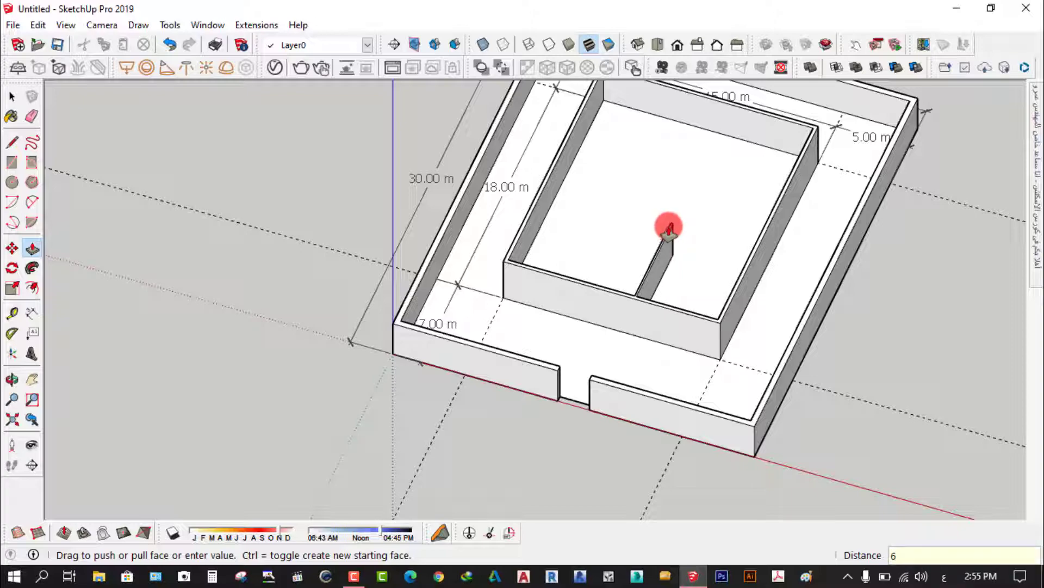
key(Return)
middle_drag(665, 264, 459, 245)
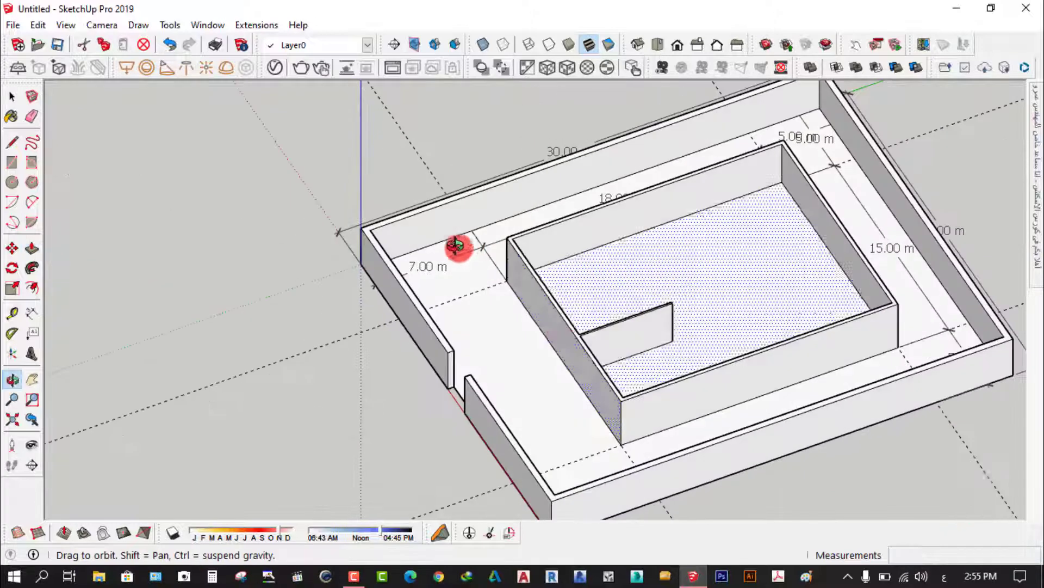
scroll(592, 329, up, 3)
scroll(562, 319, up, 2)
scroll(582, 360, up, 3)
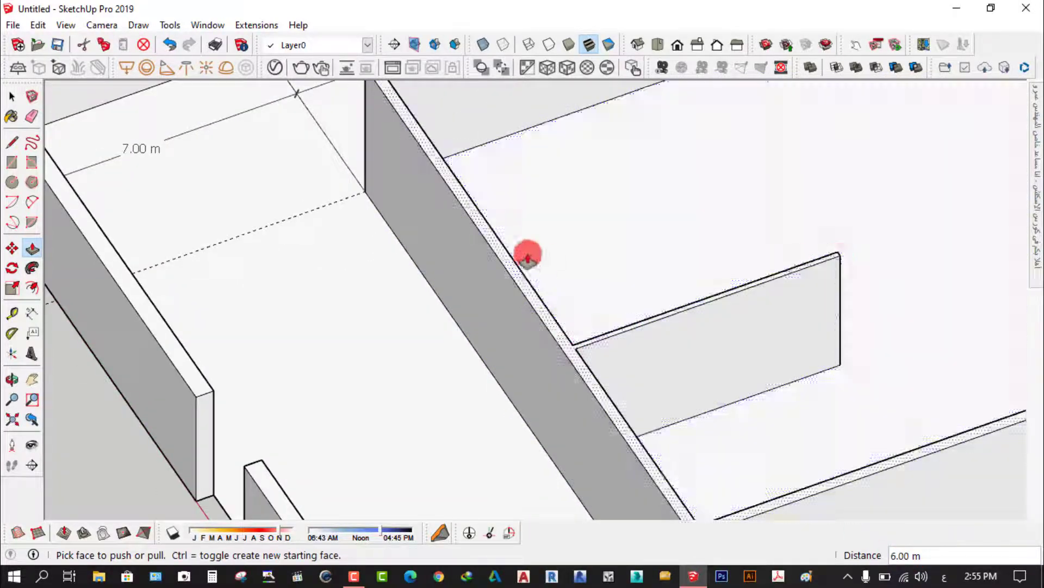
scroll(529, 256, down, 5)
mouse_move(522, 252)
middle_down()
mouse_move(525, 274)
mouse_move(814, 296)
mouse_move(562, 303)
mouse_move(430, 280)
middle_up()
scroll(664, 298, up, 3)
scroll(660, 296, up, 3)
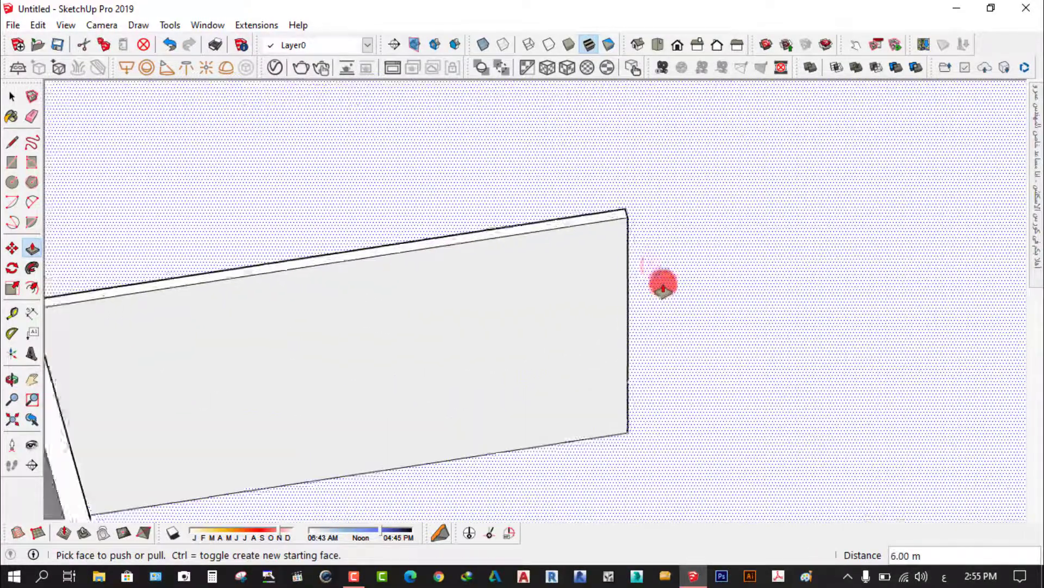
mouse_move(657, 293)
middle_down()
mouse_move(440, 267)
mouse_move(499, 245)
middle_up()
scroll(548, 242, down, 2)
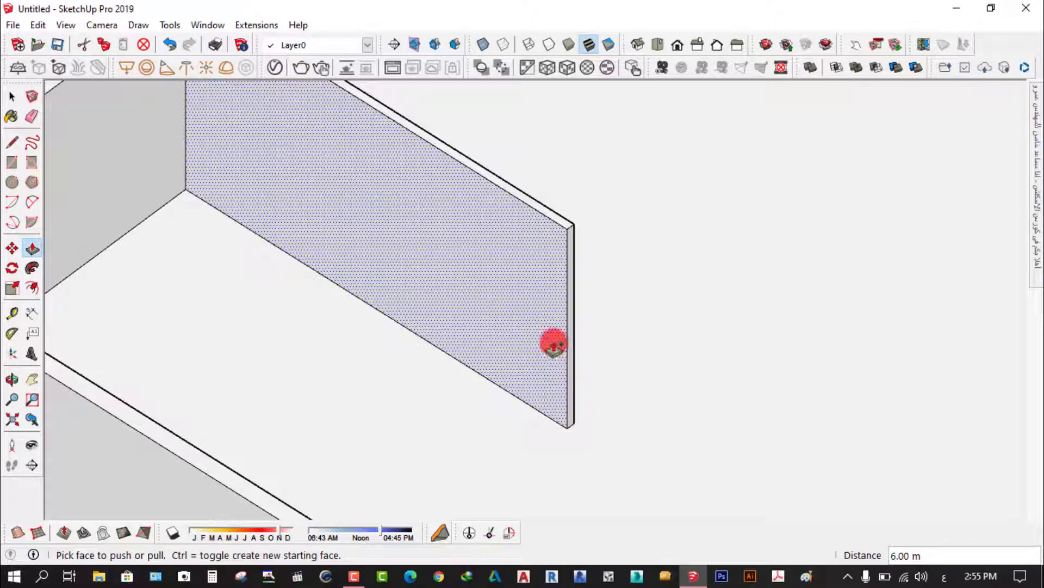
scroll(532, 319, up, 3)
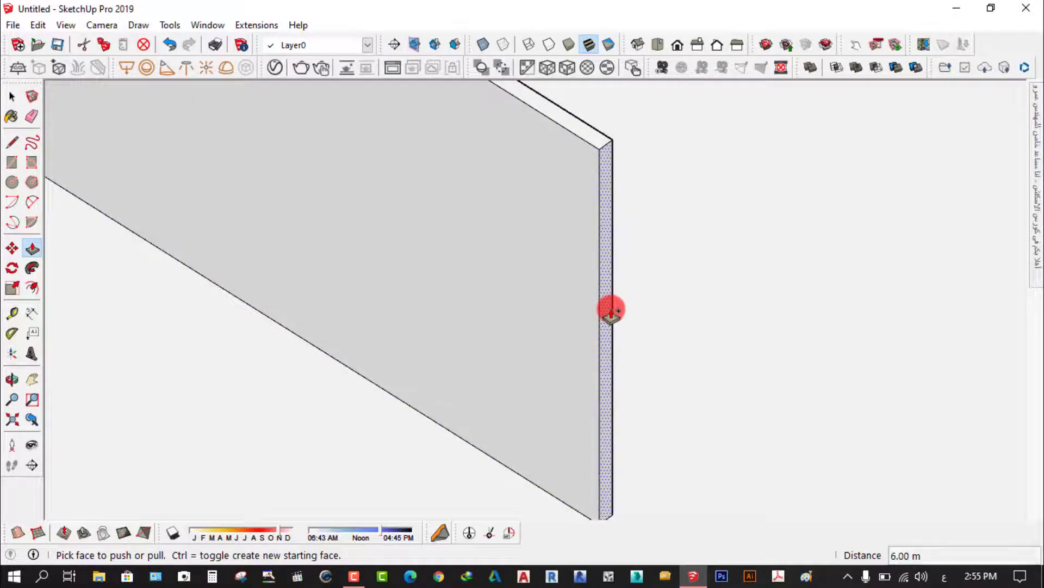
scroll(611, 312, up, 3)
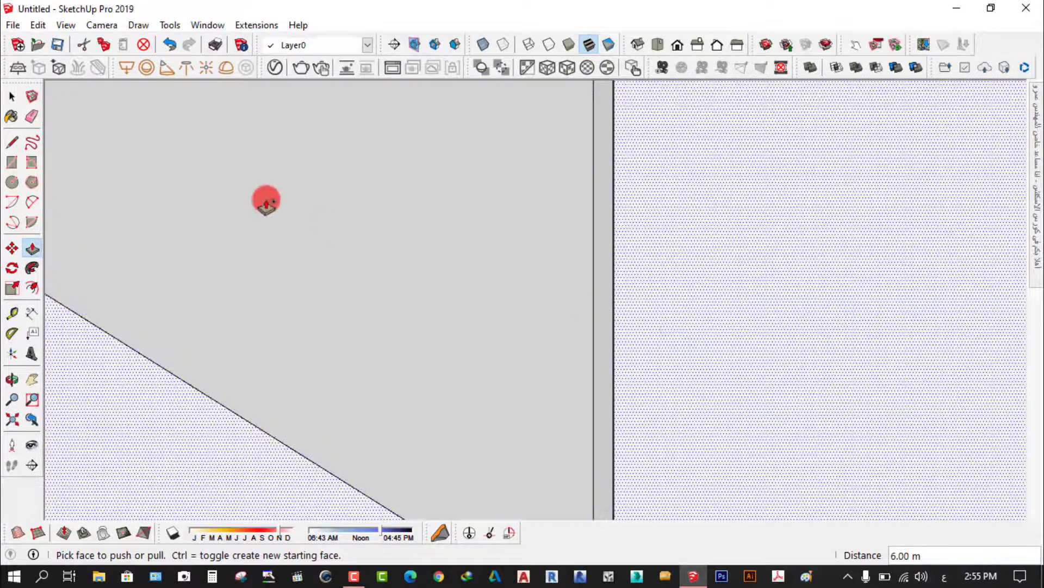
click(12, 97)
scroll(619, 269, down, 2)
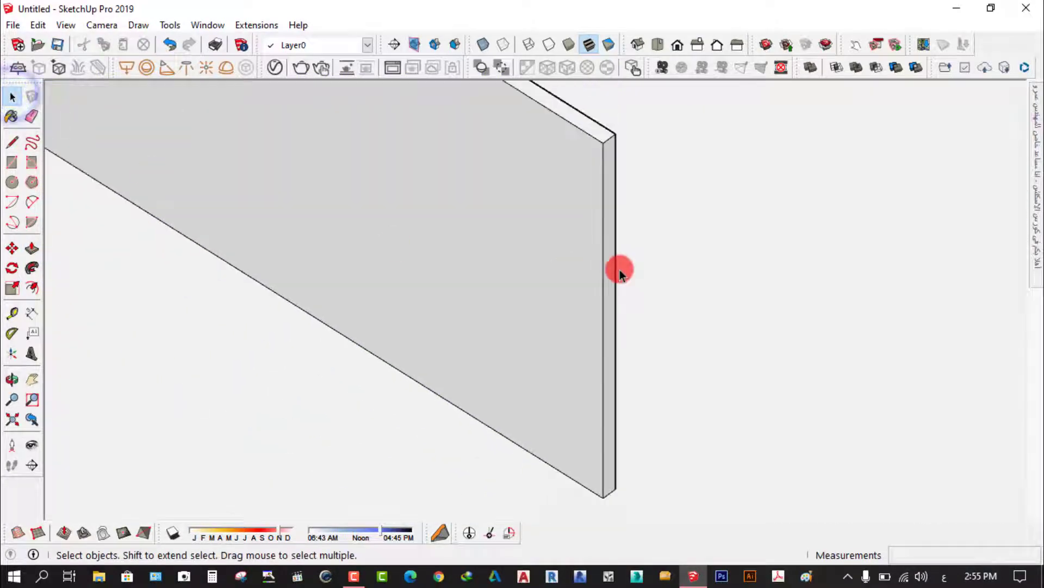
scroll(619, 270, down, 2)
scroll(609, 269, down, 2)
scroll(628, 334, down, 3)
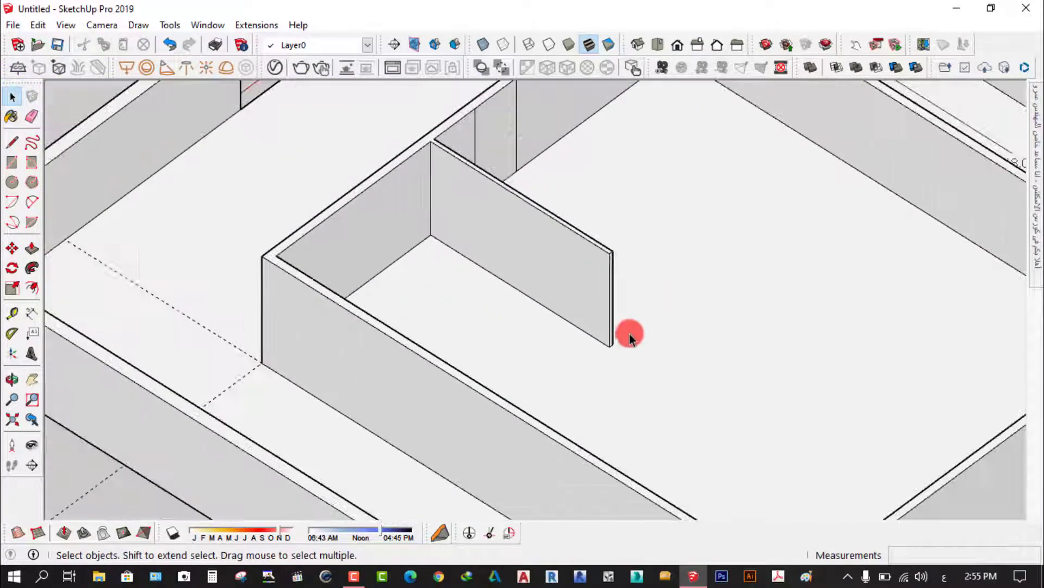
scroll(434, 155, up, 3)
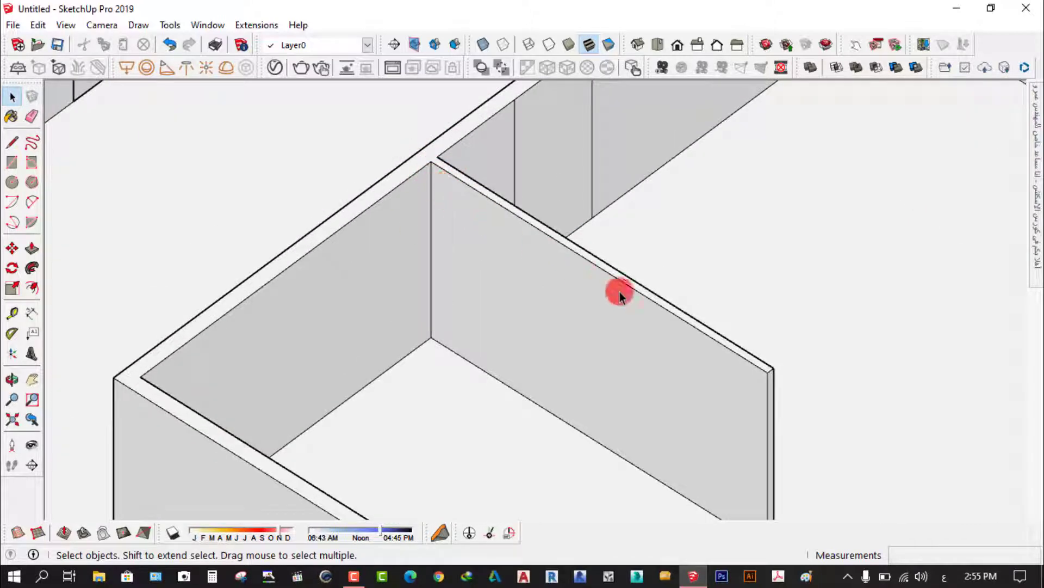
scroll(557, 240, down, 1)
scroll(557, 240, down, 2)
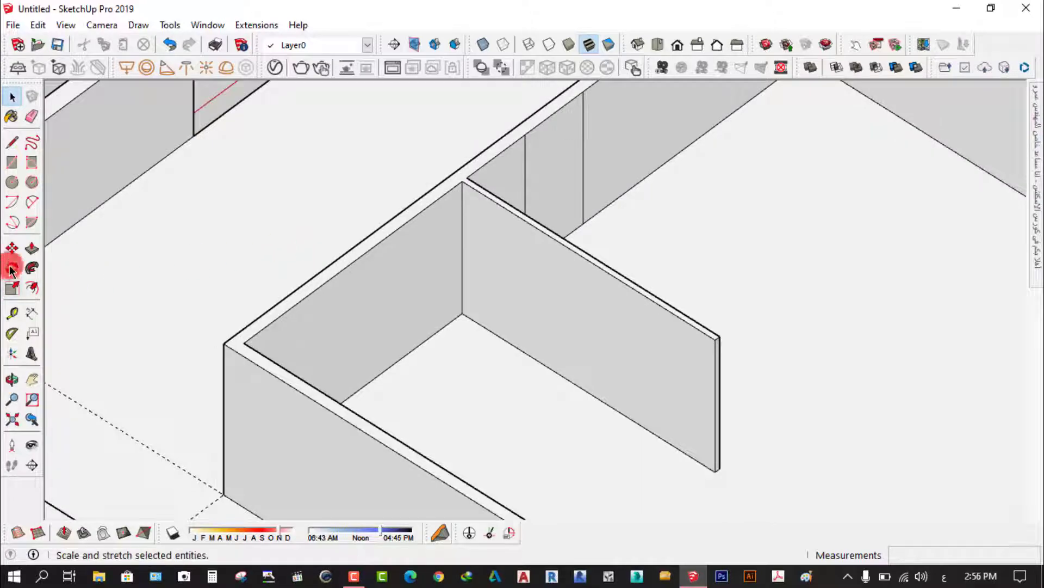
Step: With Push/Pull, make a first extrusion from the partition wall's end face
click(31, 250)
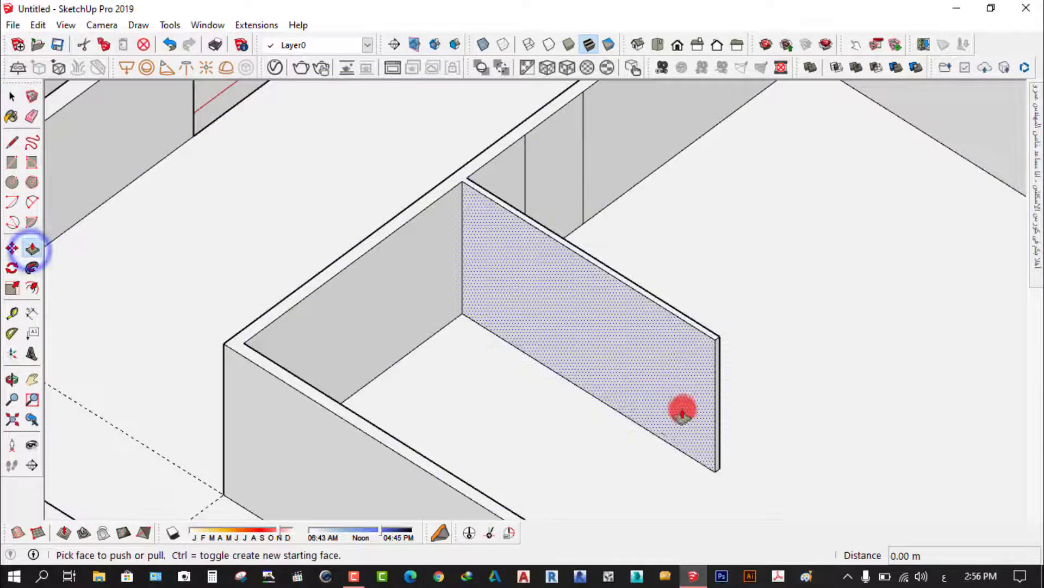
scroll(711, 263, up, 2)
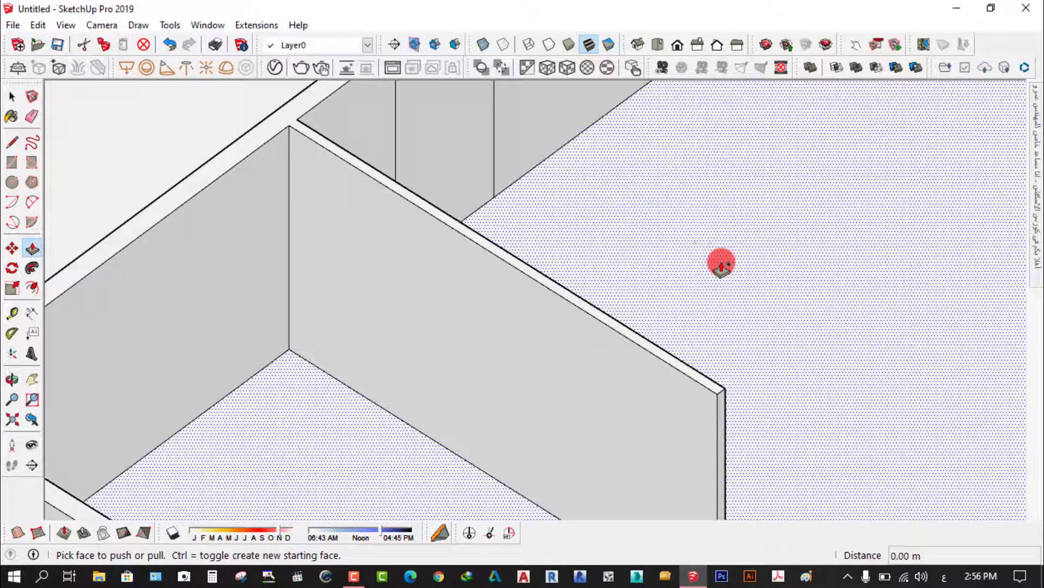
scroll(669, 239, down, 2)
scroll(761, 380, up, 1)
scroll(746, 422, up, 2)
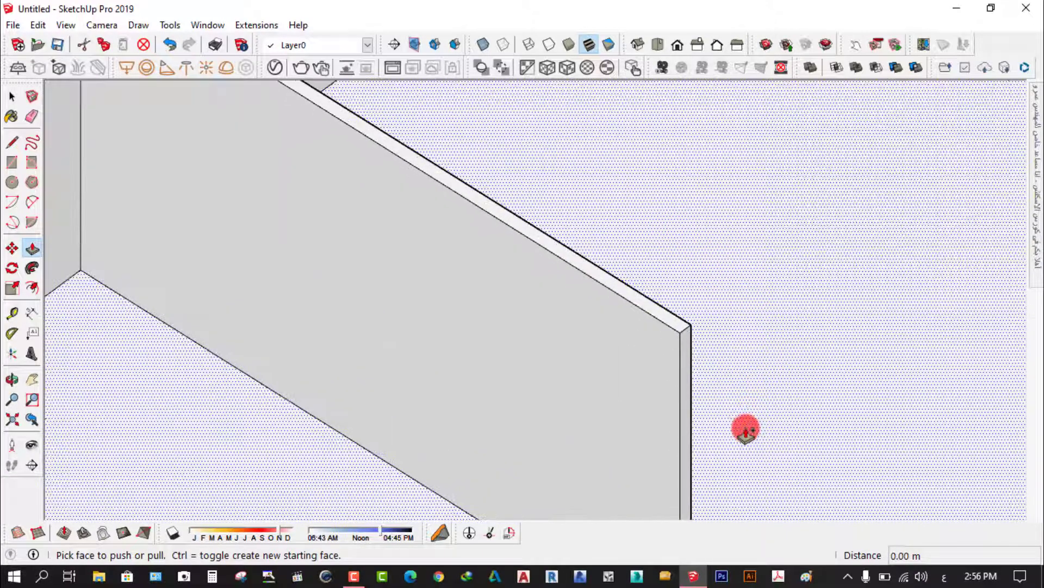
scroll(709, 187, down, 1)
scroll(697, 361, up, 2)
scroll(683, 319, up, 2)
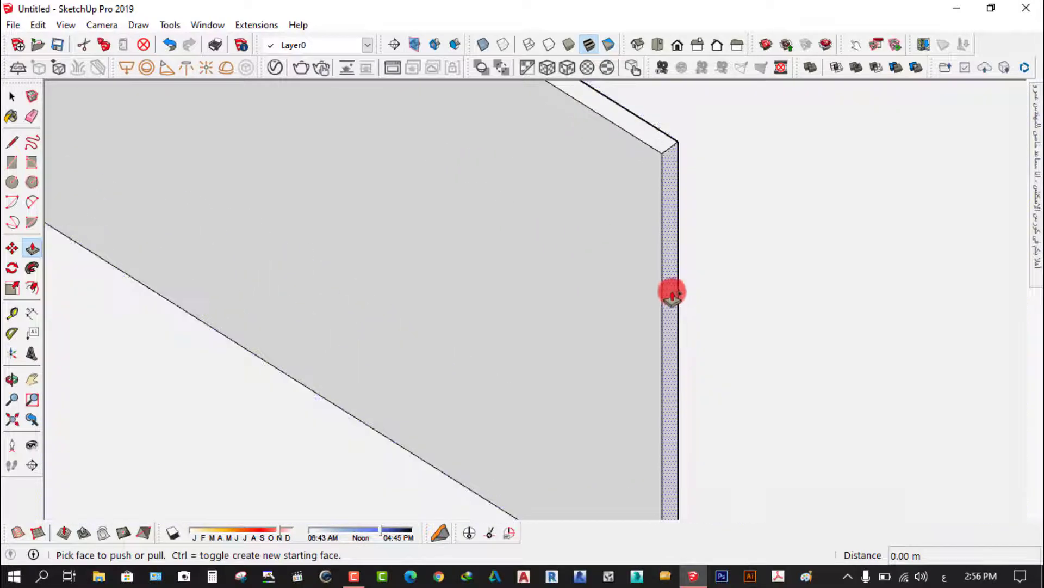
scroll(692, 275, up, 1)
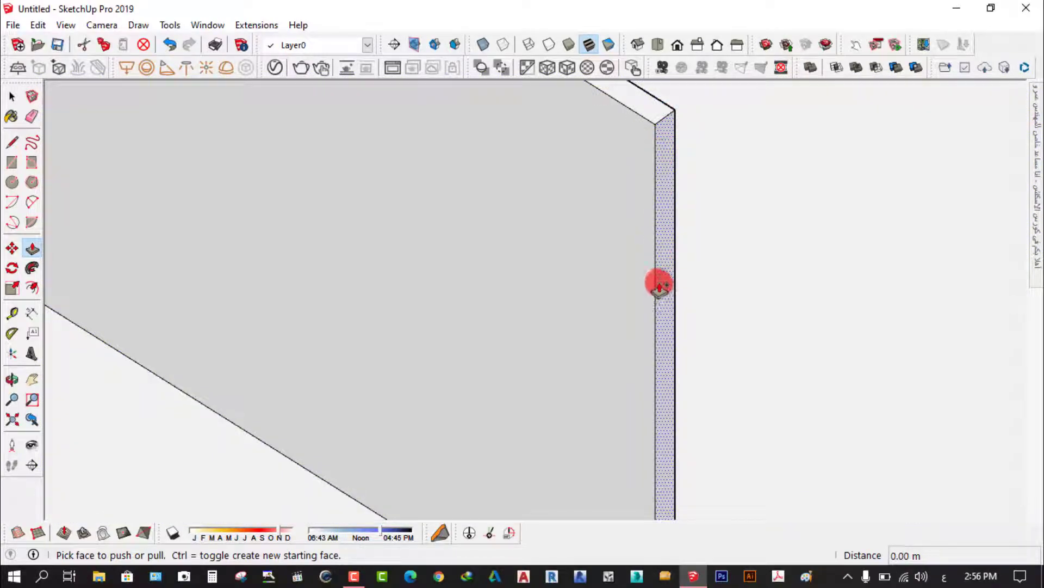
scroll(659, 283, up, 5)
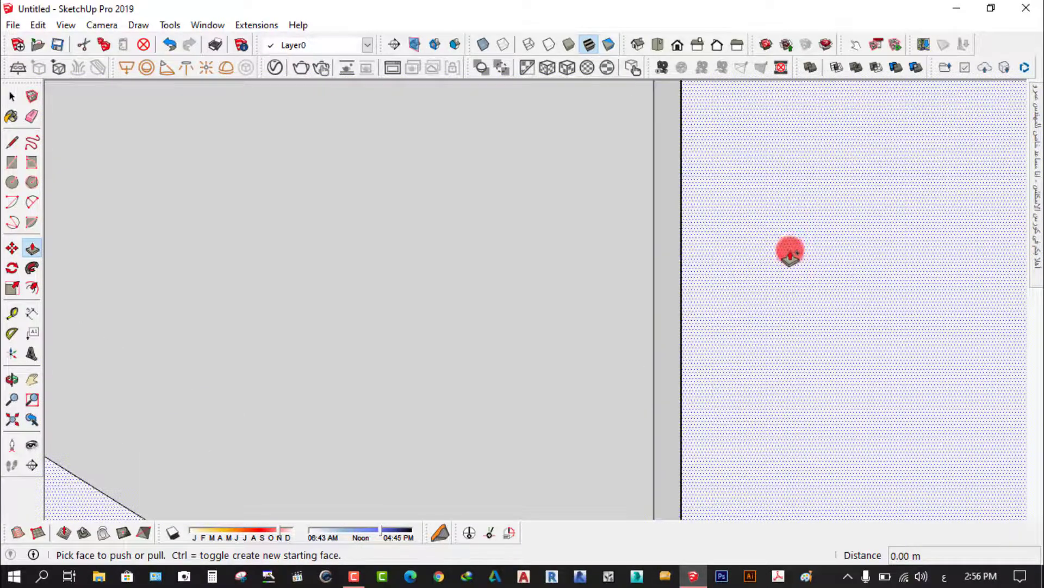
click(680, 269)
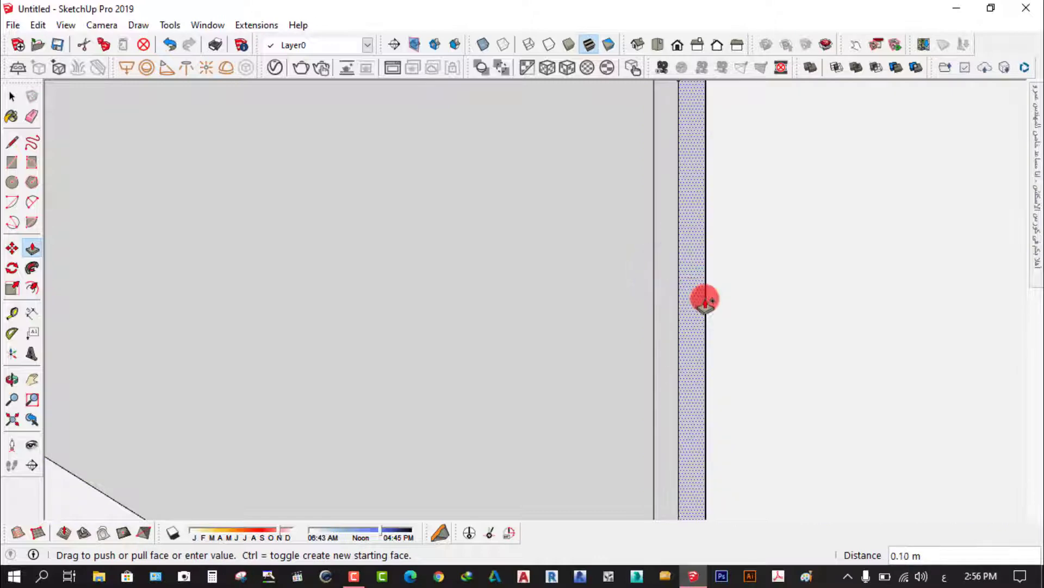
scroll(718, 295, down, 2)
scroll(718, 295, down, 1)
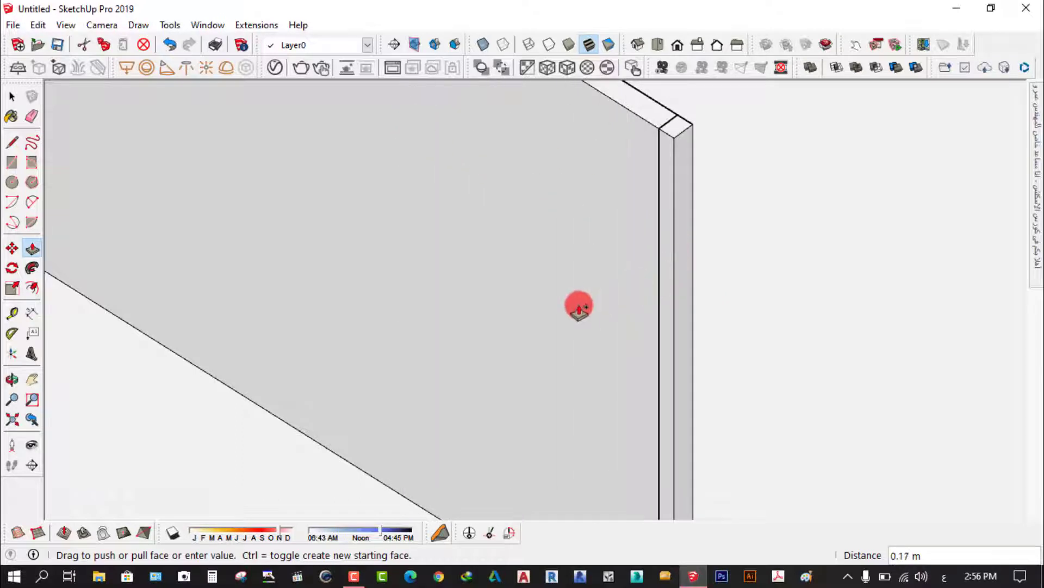
scroll(578, 305, down, 1)
scroll(537, 306, down, 2)
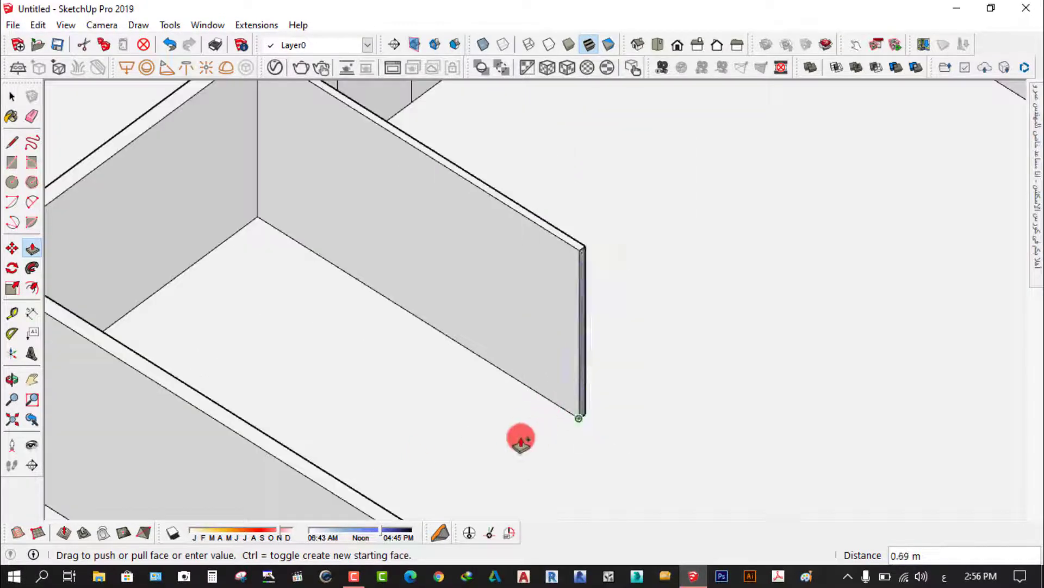
scroll(566, 296, up, 2)
scroll(555, 316, up, 1)
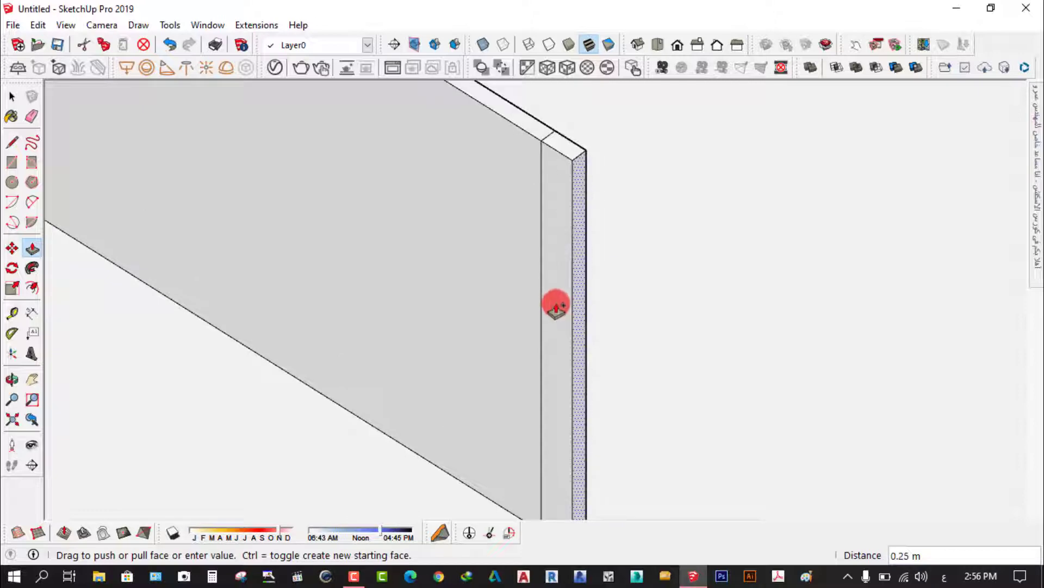
click(194, 266)
Step: Extend the partition wall's narrow end face by 0.12 m
click(37, 247)
click(588, 308)
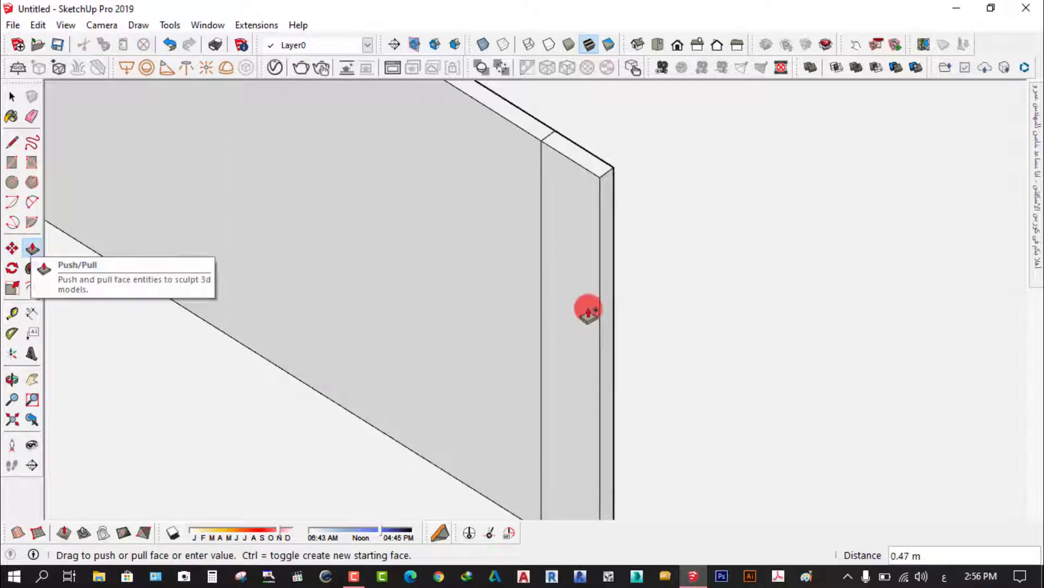
scroll(568, 302, up, 1)
text(.12)
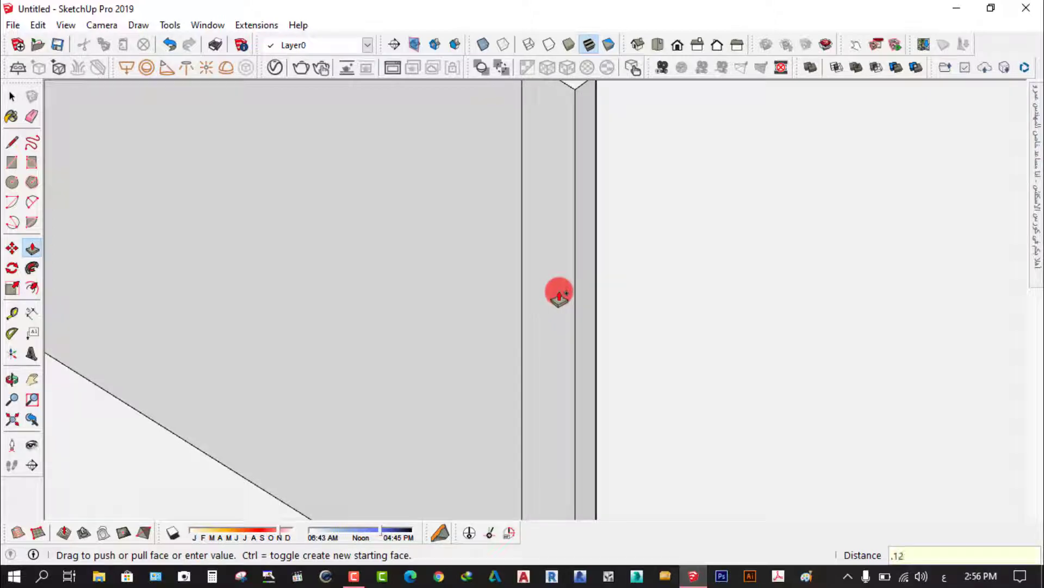
key(Return)
scroll(598, 288, down, 2)
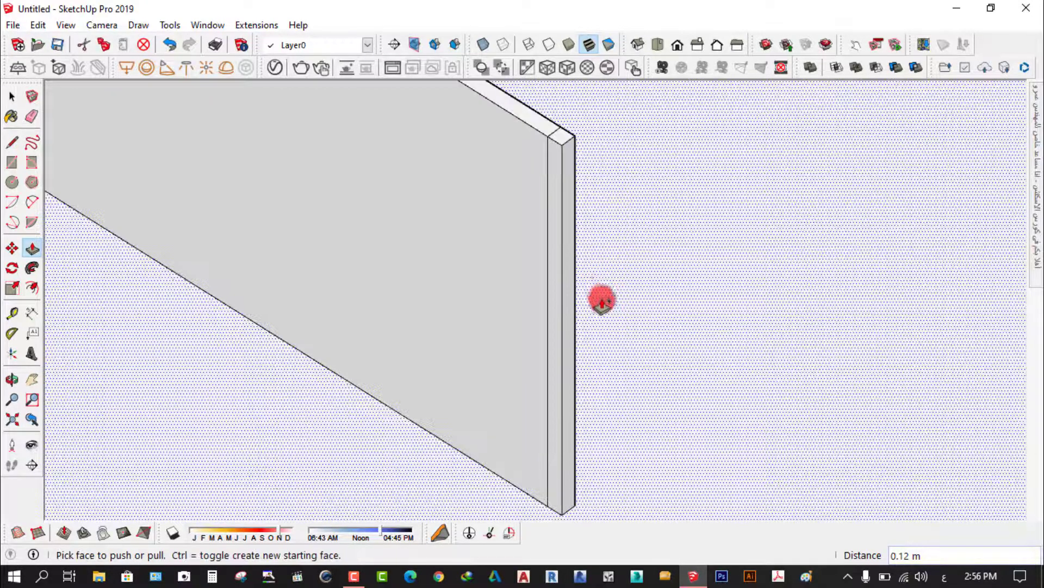
scroll(506, 348, up, 1)
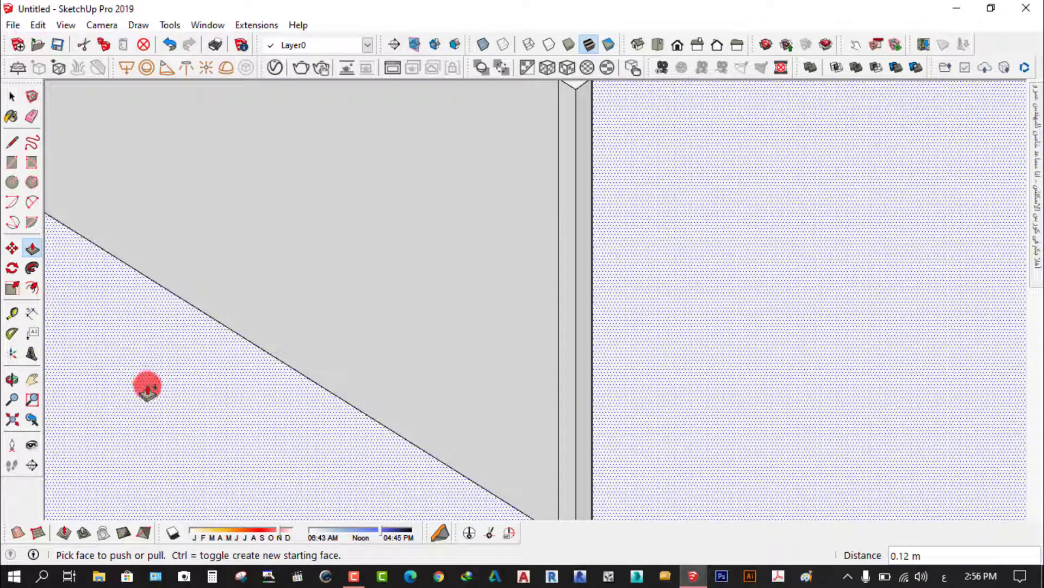
scroll(566, 370, up, 1)
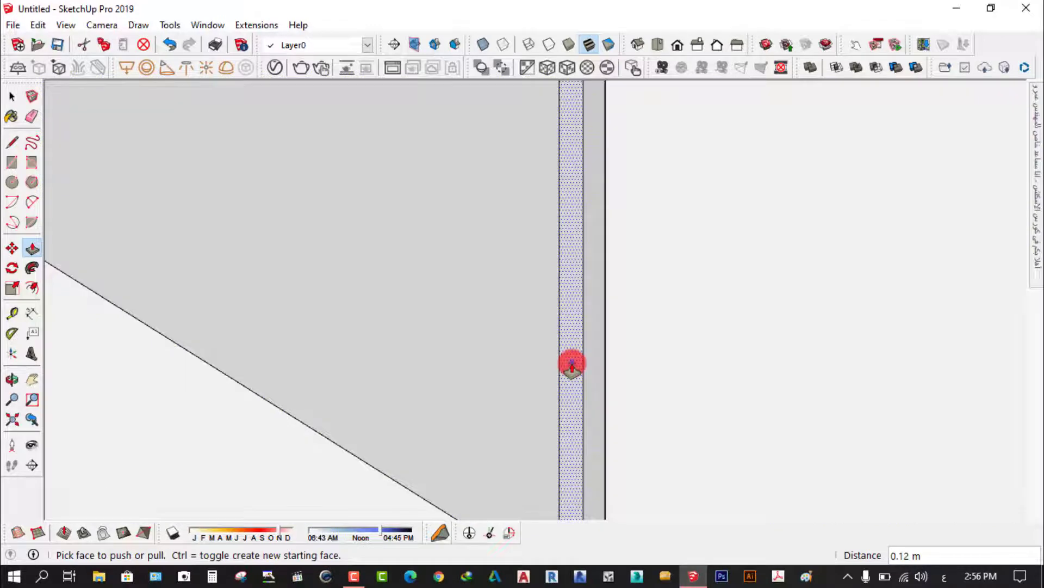
Step: Pull the wall's end strip further as a trial, then undo that overlong extension
click(571, 365)
scroll(498, 387, down, 2)
scroll(478, 397, down, 1)
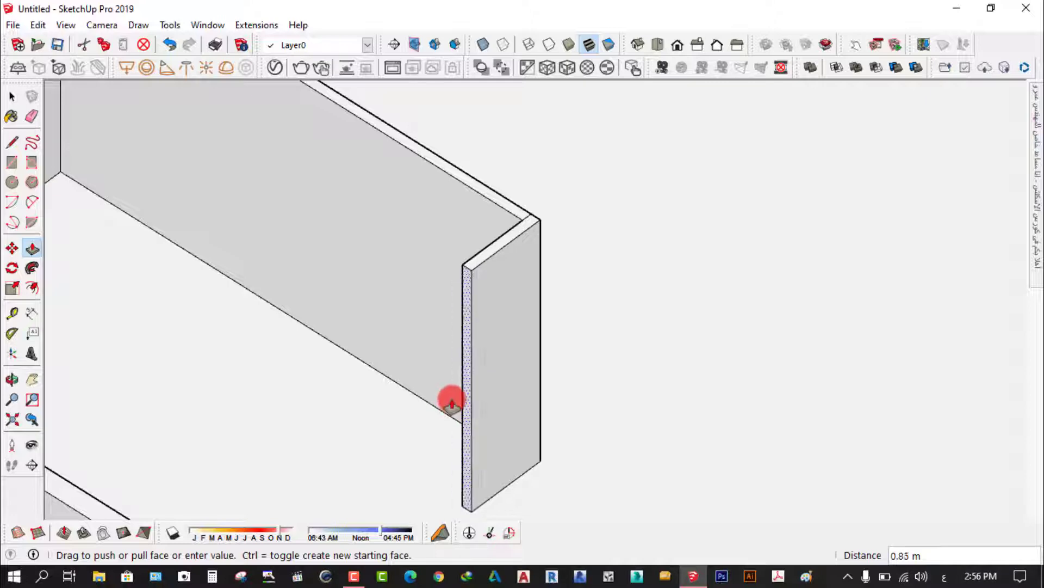
scroll(447, 404, down, 2)
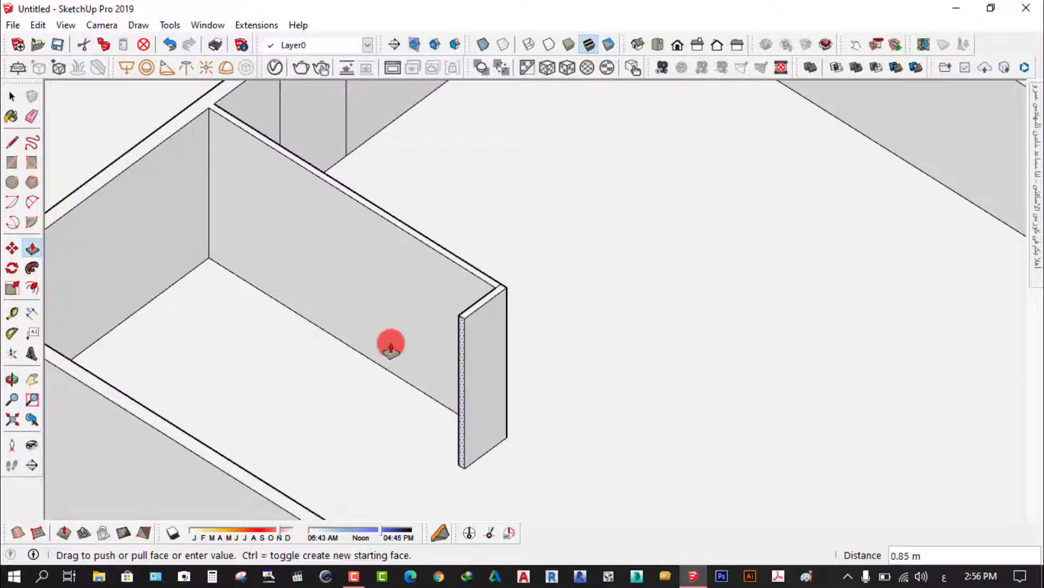
click(170, 45)
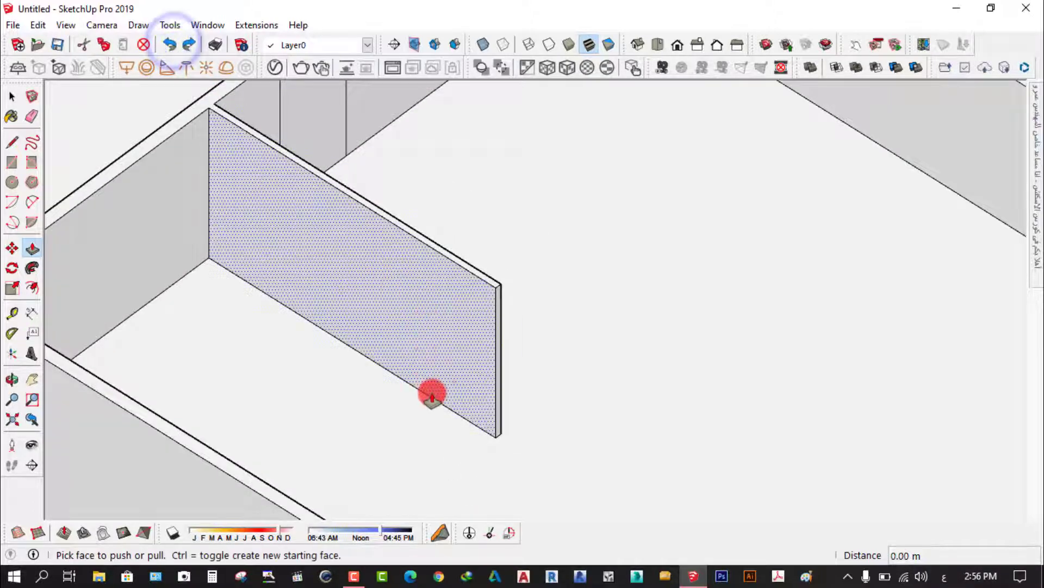
scroll(432, 397, up, 2)
scroll(462, 348, down, 2)
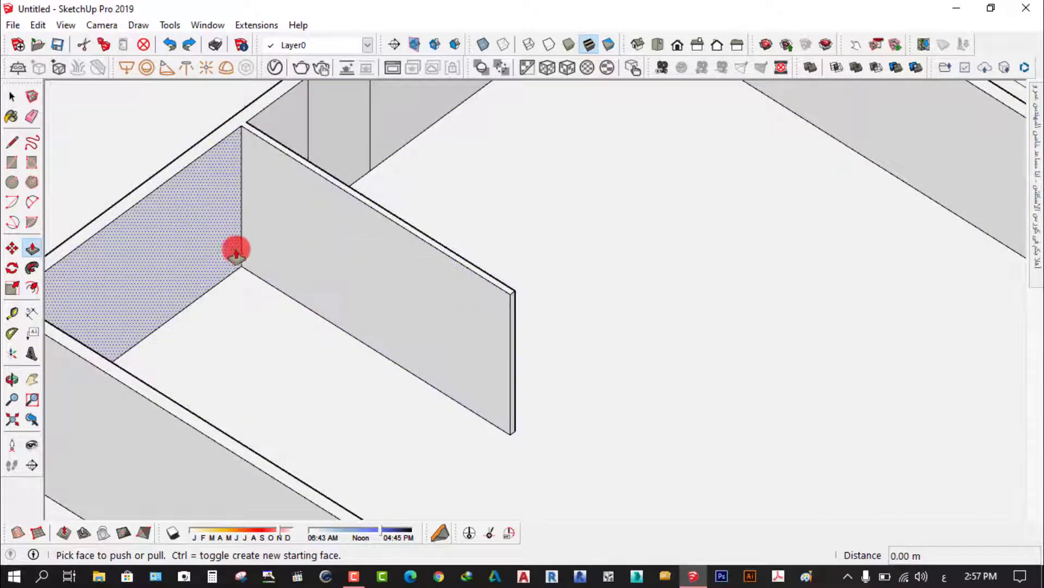
scroll(286, 234, down, 2)
scroll(270, 169, up, 3)
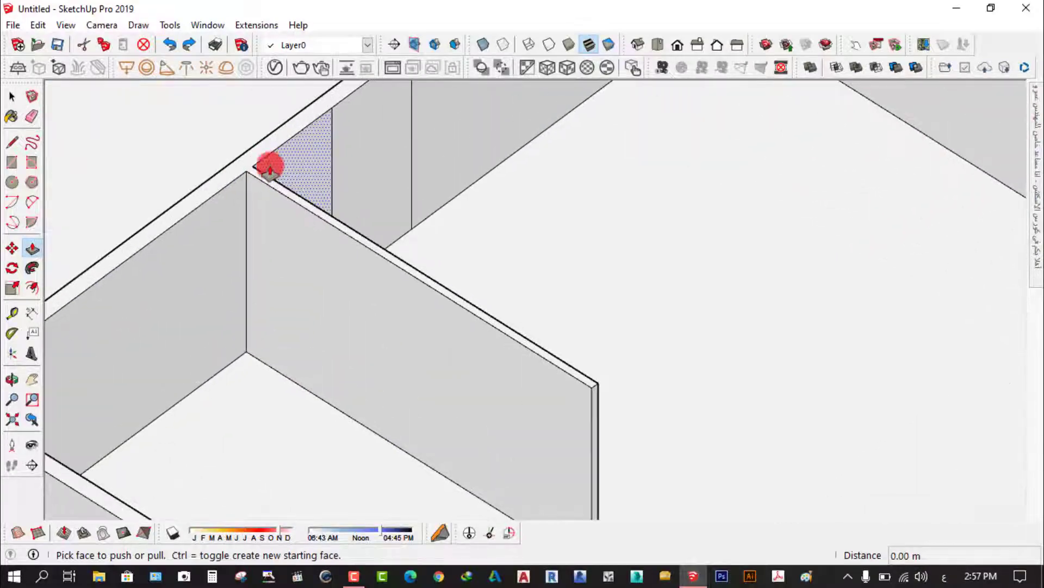
scroll(242, 209, down, 2)
scroll(468, 389, up, 3)
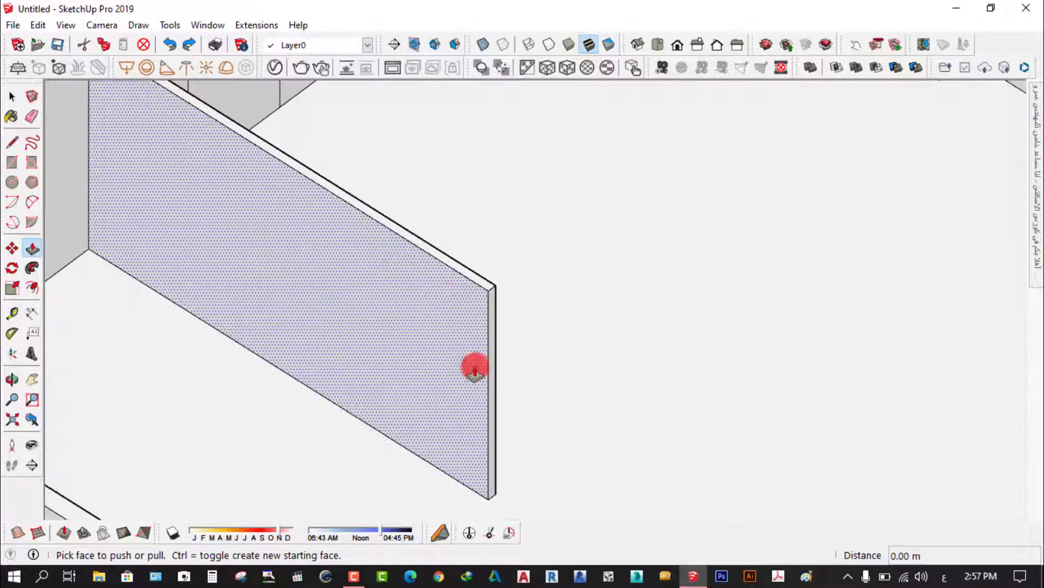
scroll(475, 370, down, 3)
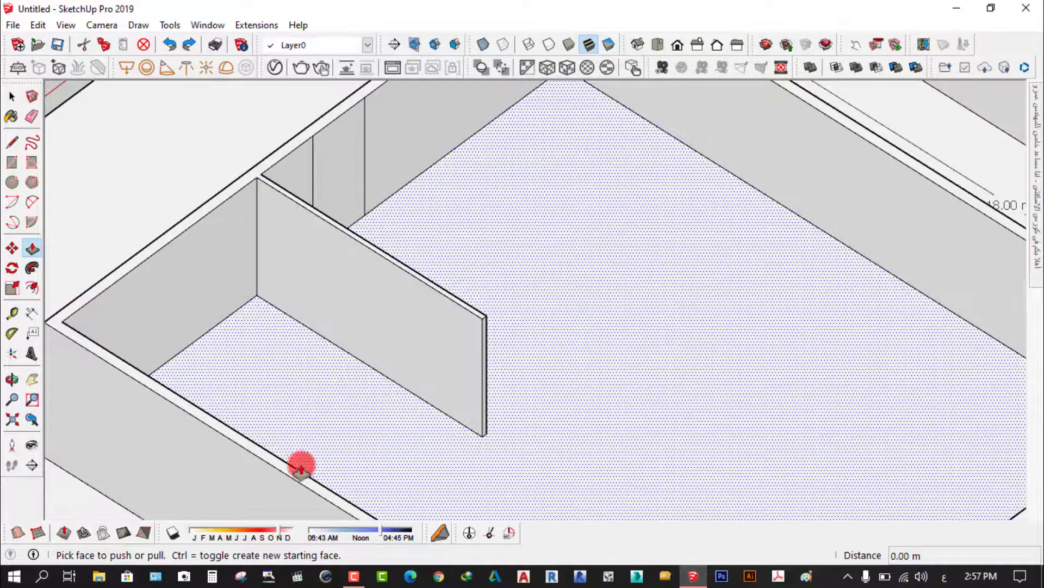
scroll(435, 370, down, 3)
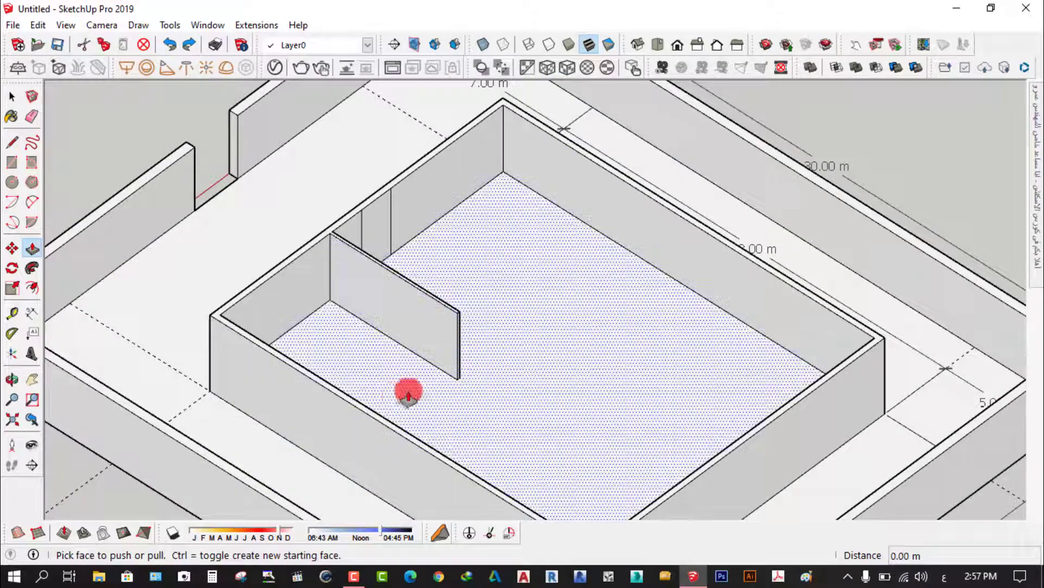
scroll(430, 391, up, 3)
scroll(420, 392, up, 2)
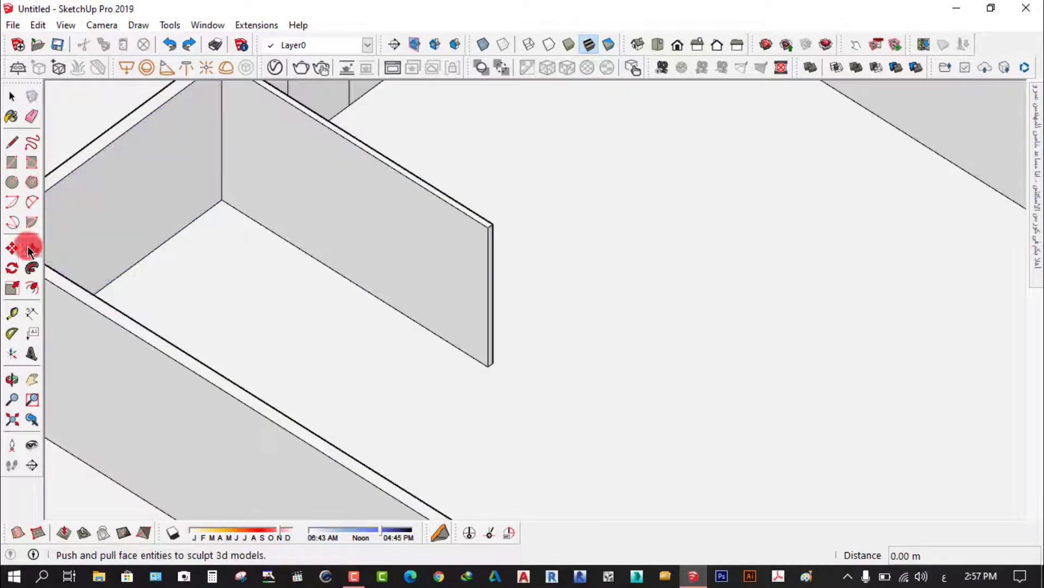
Step: Push the partition's end face out a further 0.12 m
scroll(371, 375, up, 1)
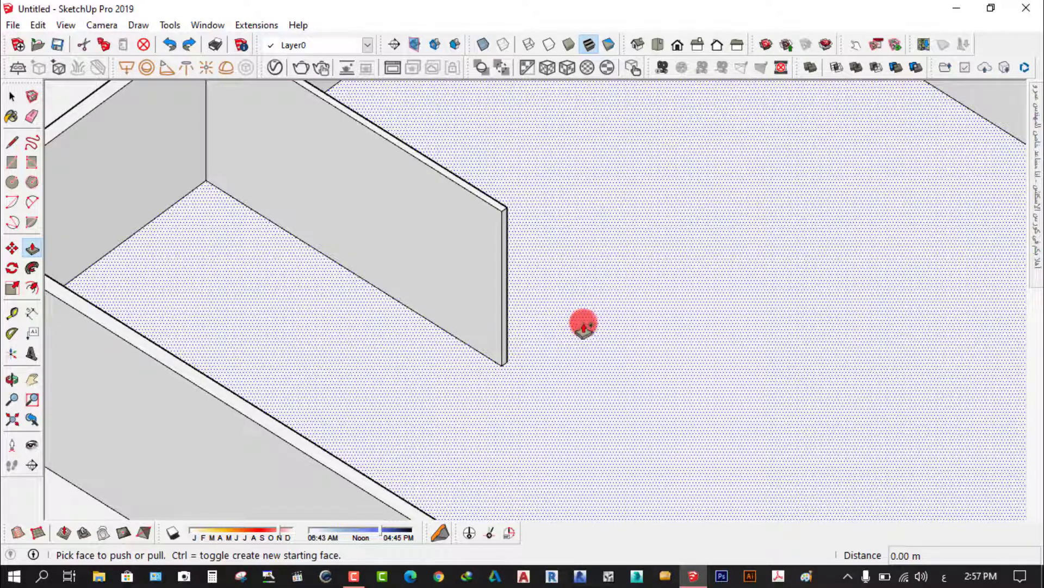
scroll(566, 325, up, 1)
scroll(538, 318, up, 2)
scroll(419, 302, up, 2)
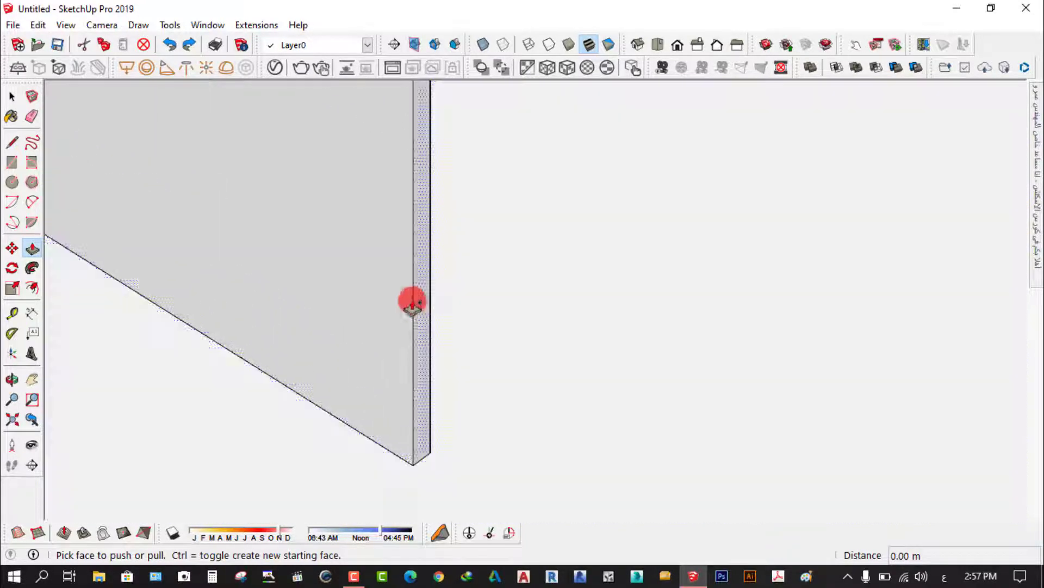
scroll(430, 307, up, 2)
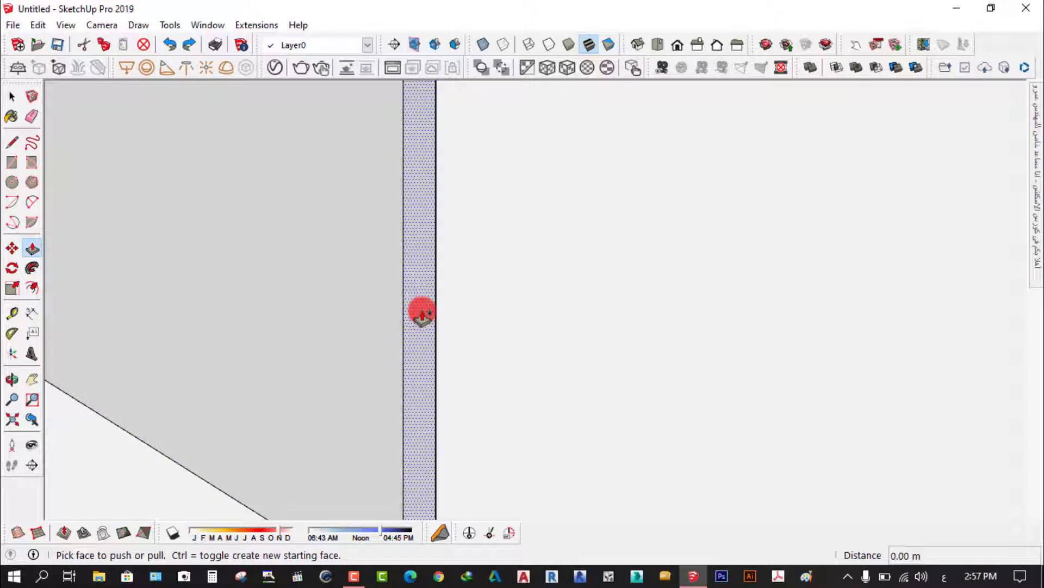
mouse_move(422, 313)
mouse_down()
mouse_move(397, 288)
mouse_move(602, 385)
mouse_up()
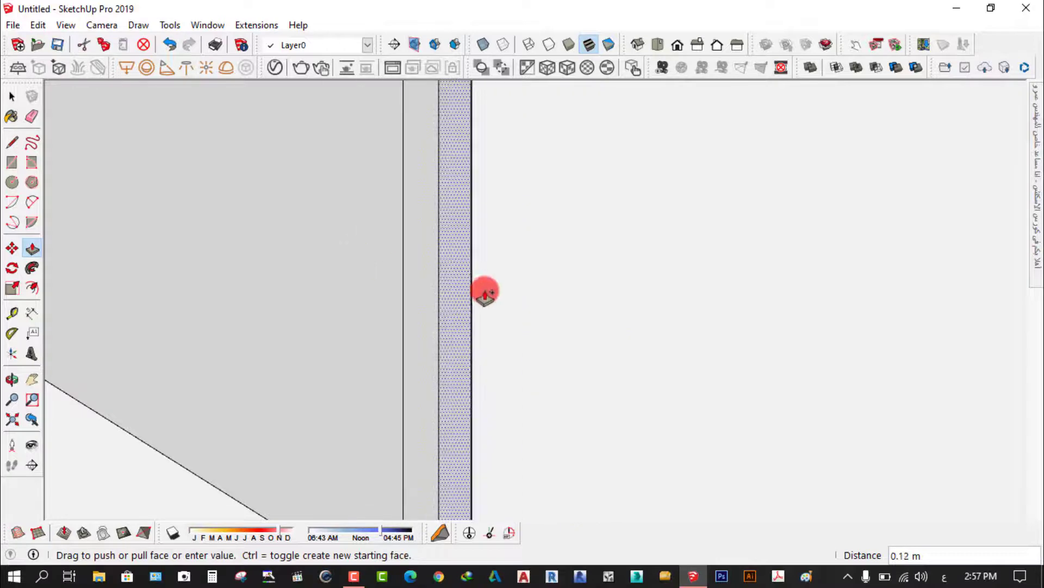
scroll(483, 291, down, 2)
mouse_move(602, 385)
mouse_down()
mouse_move(483, 291)
mouse_move(495, 315)
mouse_move(471, 305)
mouse_move(543, 348)
mouse_move(487, 320)
mouse_move(499, 330)
mouse_up()
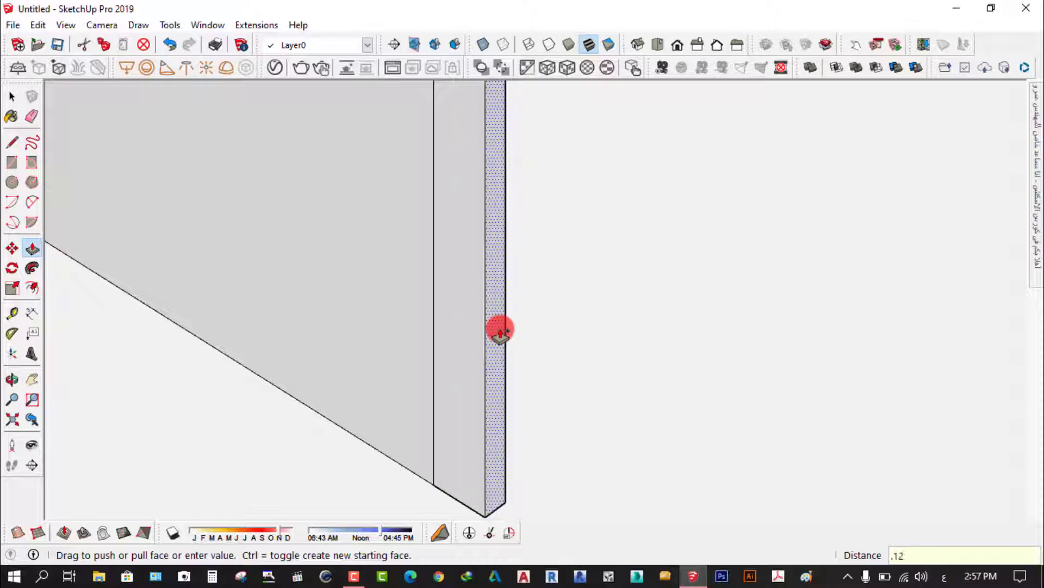
key(Return)
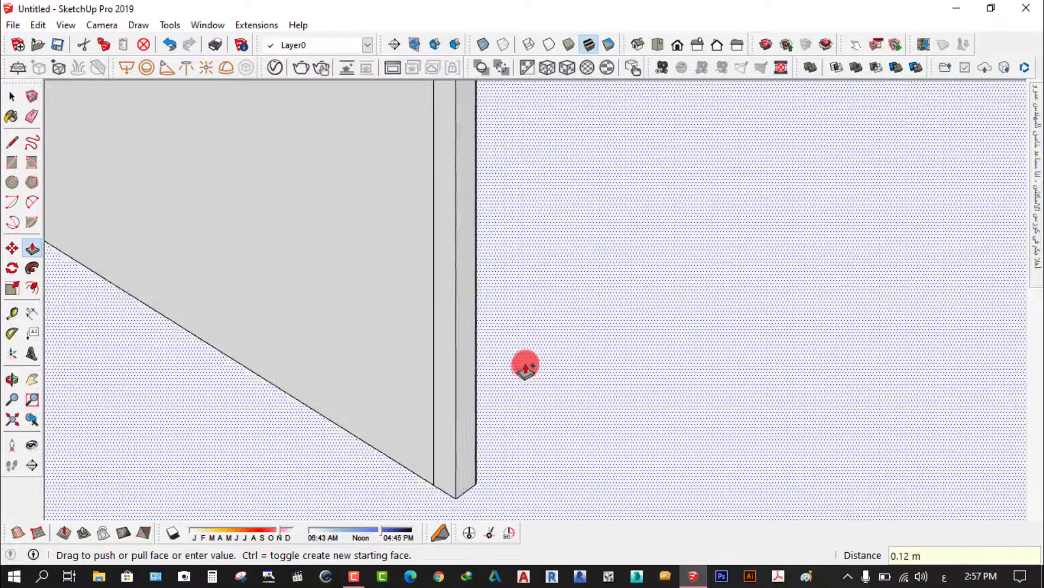
Step: Start raising the wall end's top face, then cancel without changing the height
scroll(528, 367, down, 2)
scroll(497, 210, up, 3)
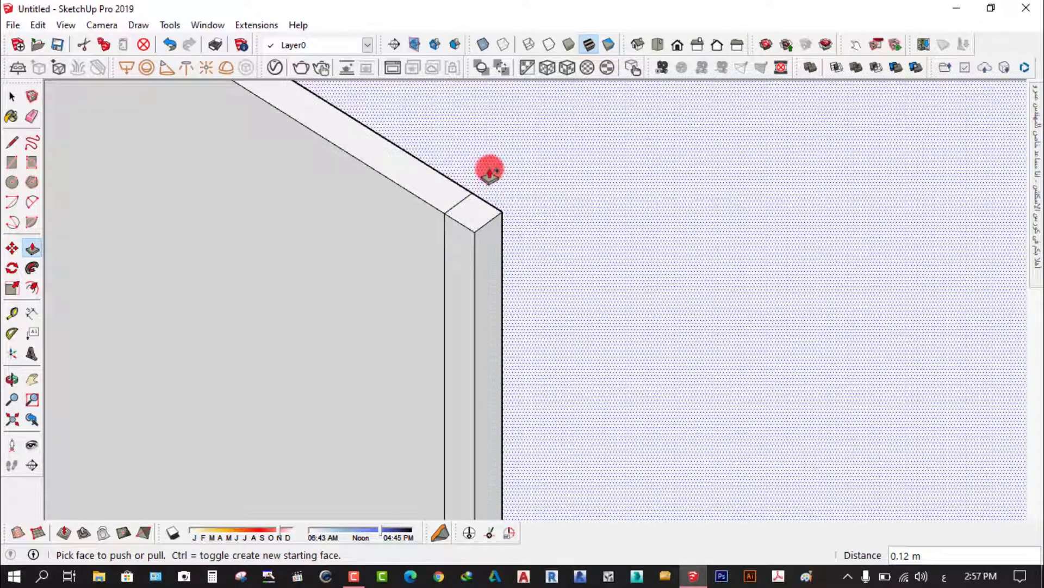
click(470, 208)
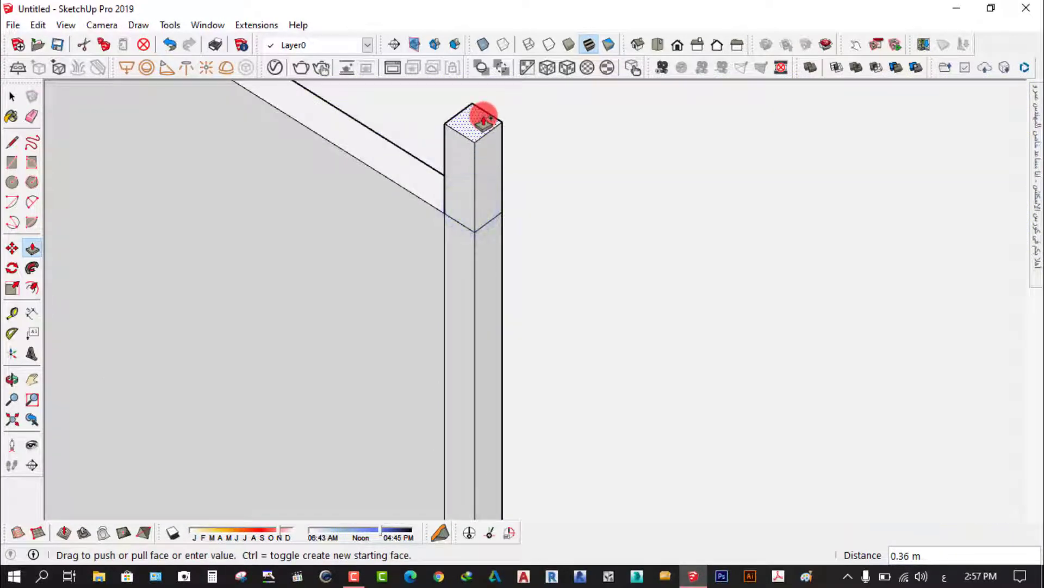
click(517, 162)
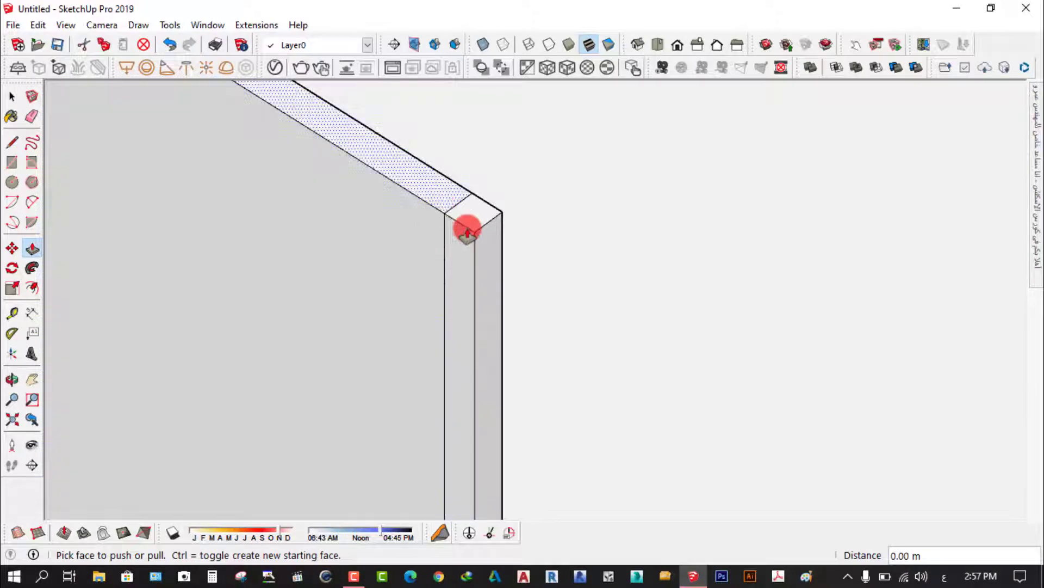
scroll(427, 223, down, 2)
Step: Begin pulling the wall end's side face outward, orbiting to a top view and back to 3D
click(452, 250)
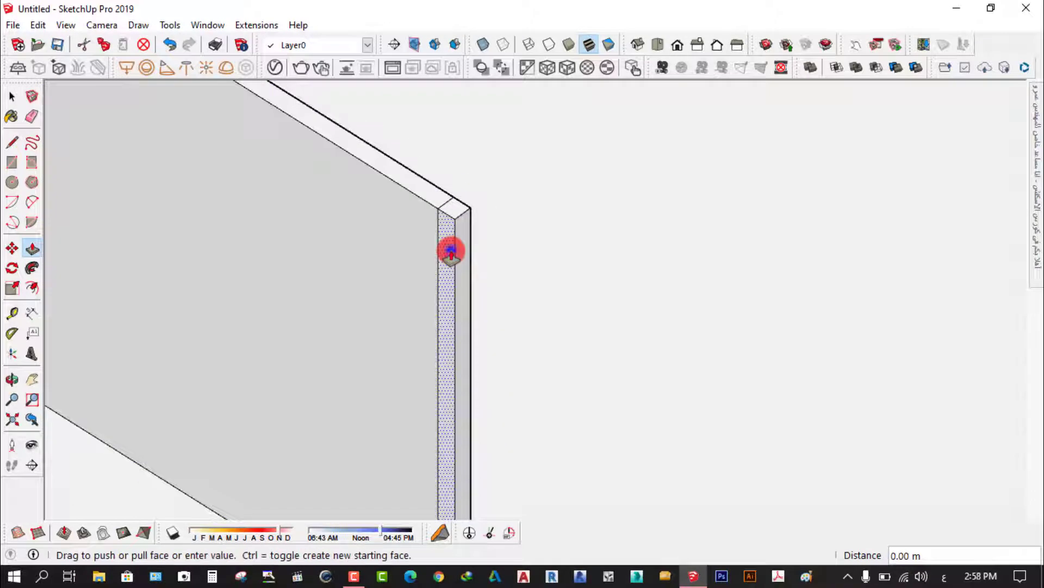
scroll(375, 280, down, 5)
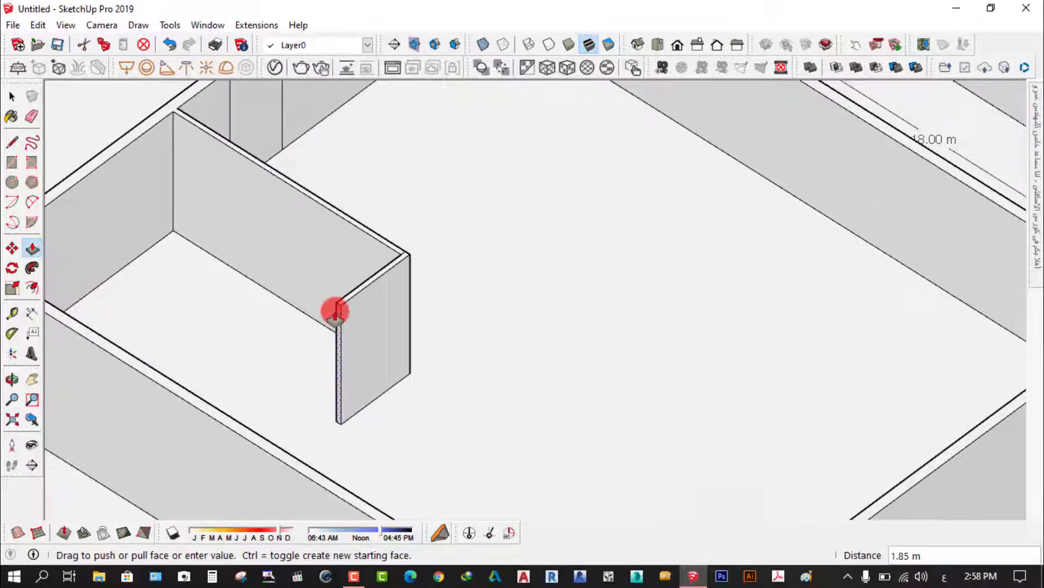
middle_drag(335, 308, 531, 375)
scroll(450, 274, up, 3)
scroll(449, 275, down, 3)
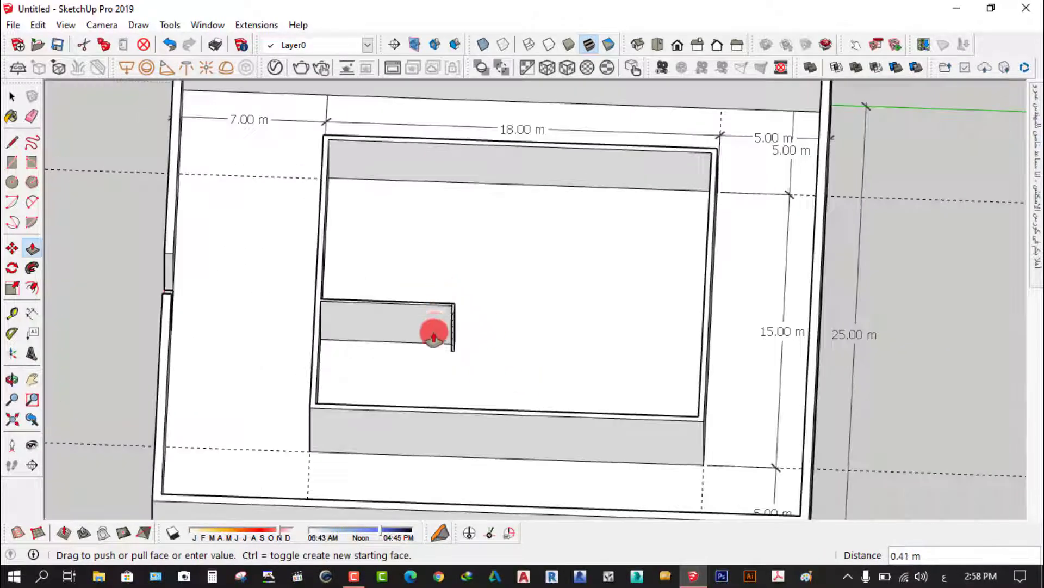
scroll(450, 356, up, 3)
scroll(457, 348, down, 3)
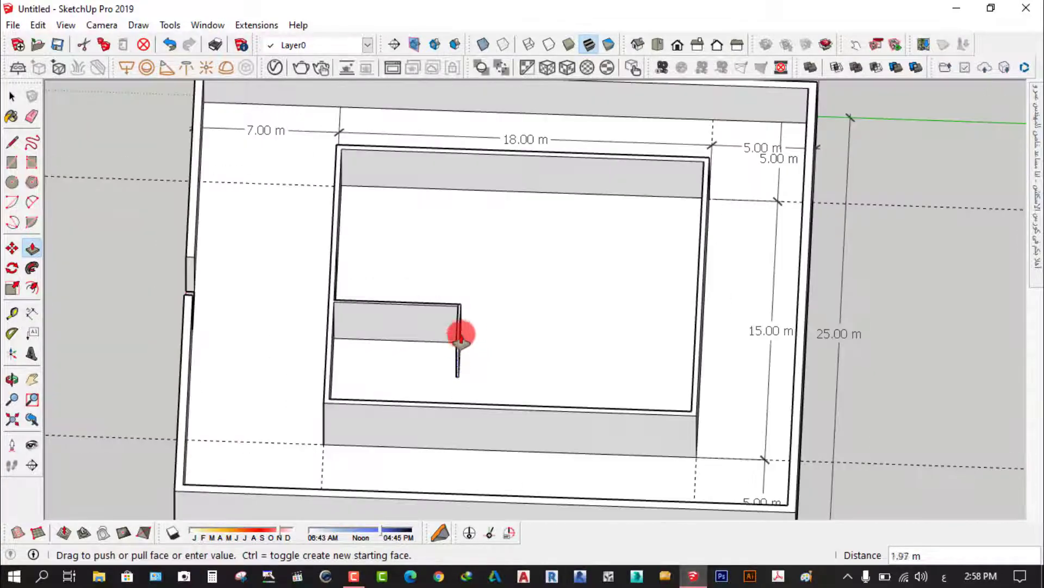
mouse_move(474, 338)
middle_down()
mouse_move(346, 447)
mouse_move(296, 406)
middle_up()
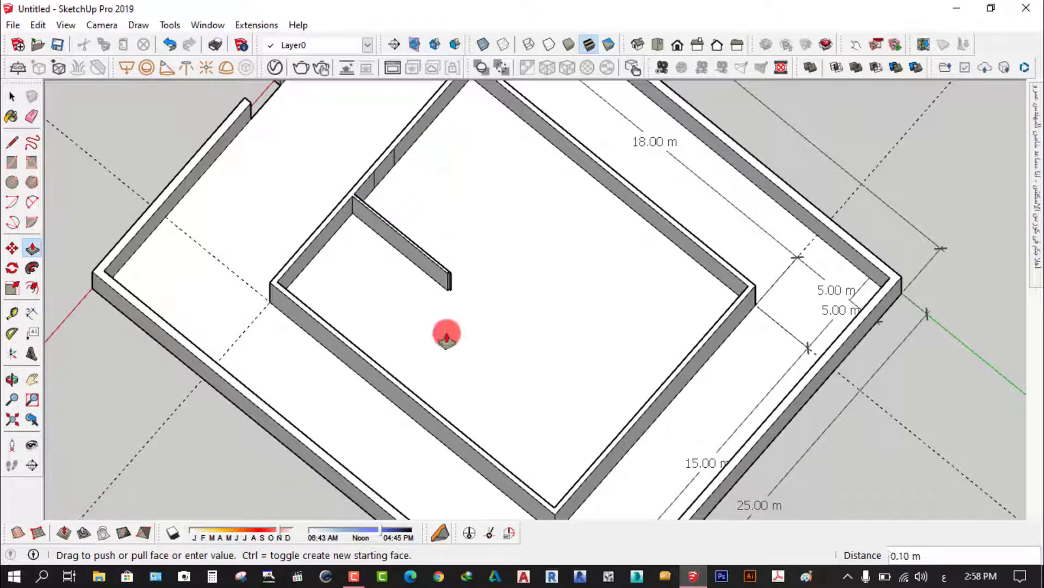
Step: Pull out a 2.00 m return wall from the partition's free end
mouse_move(433, 313)
mouse_down()
mouse_move(400, 301)
mouse_move(373, 356)
mouse_up()
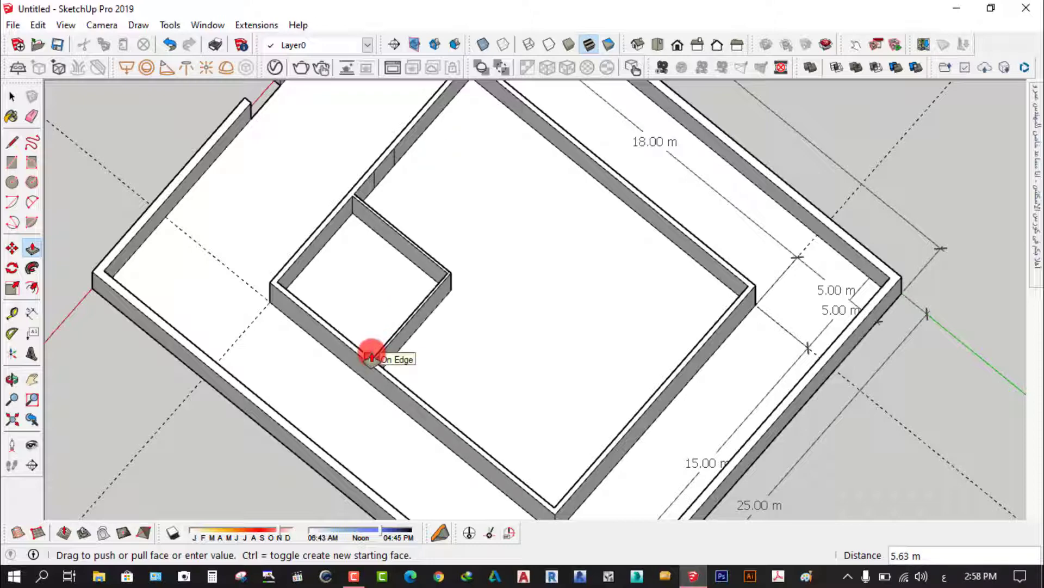
drag(396, 333, 424, 308)
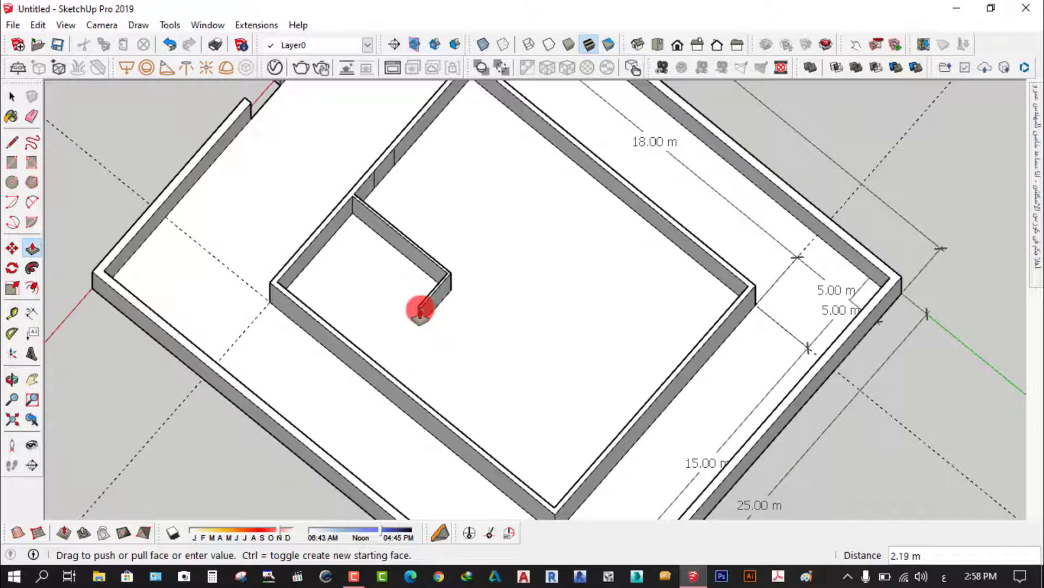
scroll(420, 311, up, 2)
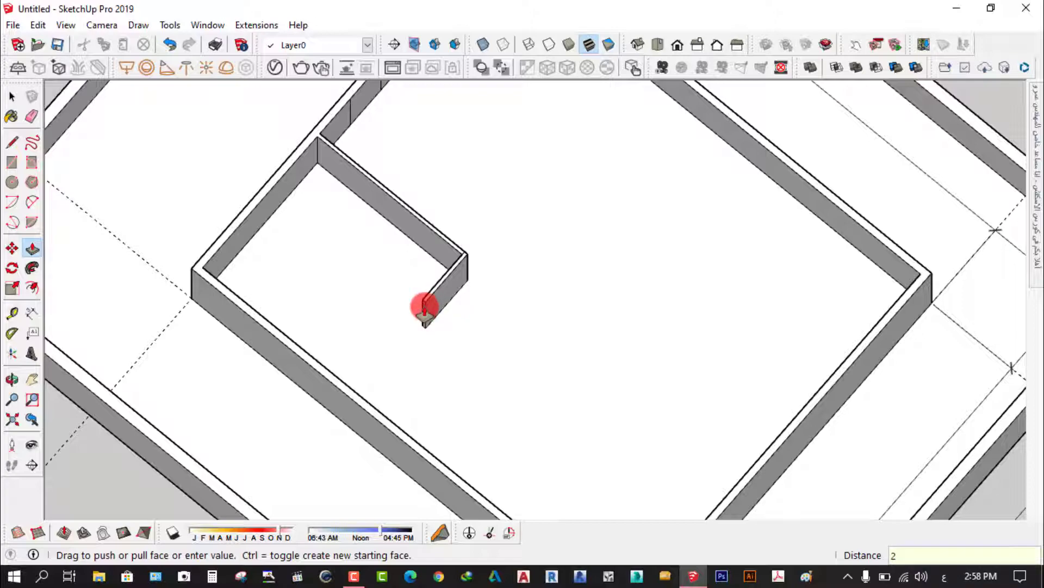
click(423, 309)
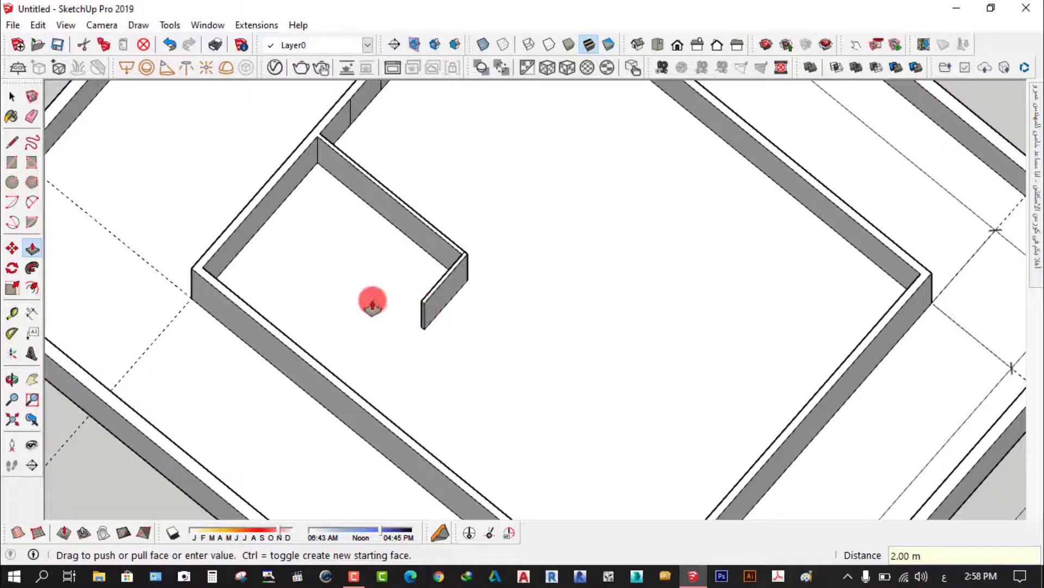
Step: Orbit around the room to inspect the new return wall from higher angles
scroll(383, 301, up, 2)
scroll(409, 284, up, 2)
mouse_move(409, 283)
middle_down()
mouse_move(560, 186)
mouse_move(345, 163)
middle_up()
scroll(501, 250, up, 1)
scroll(450, 289, down, 3)
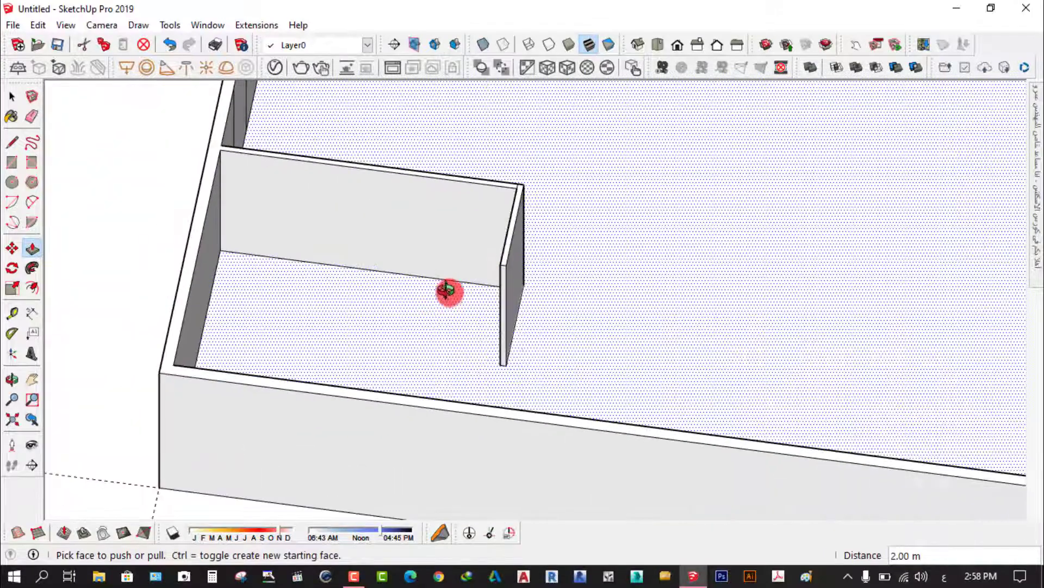
mouse_move(450, 289)
middle_down()
mouse_move(618, 298)
mouse_move(650, 288)
middle_up()
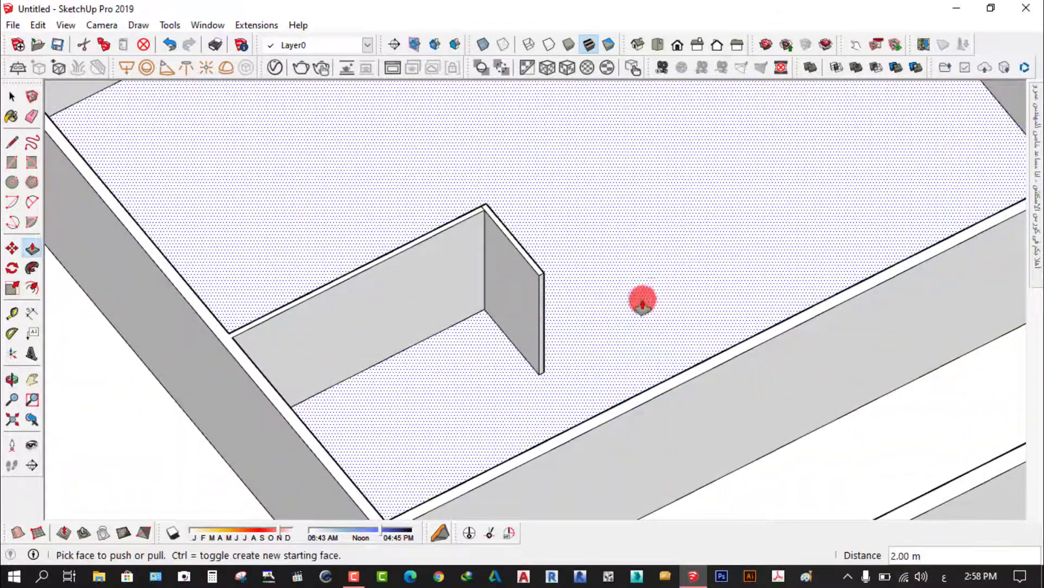
scroll(542, 371, up, 3)
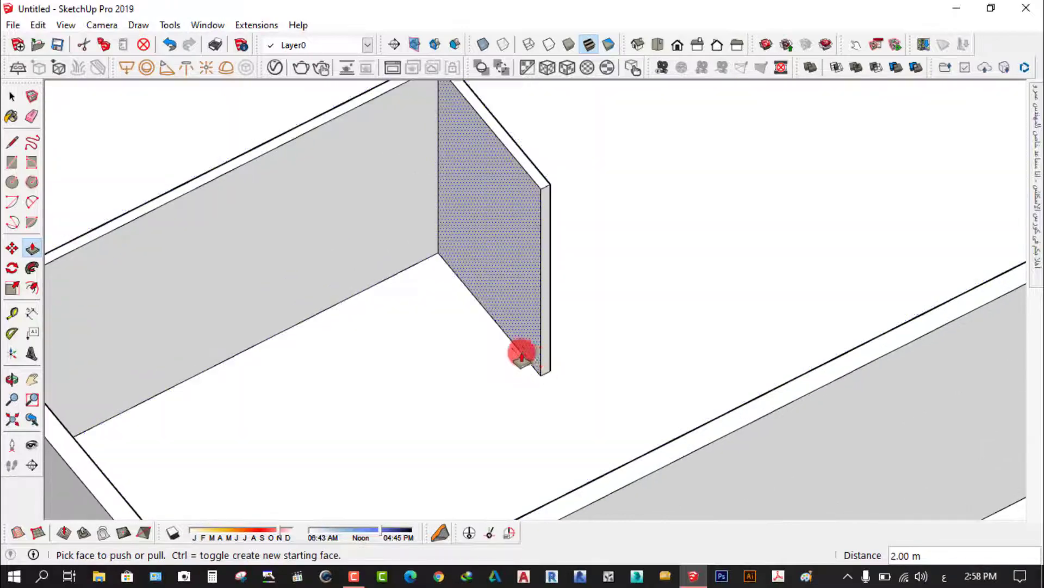
scroll(521, 354, down, 3)
middle_drag(504, 329, 518, 347)
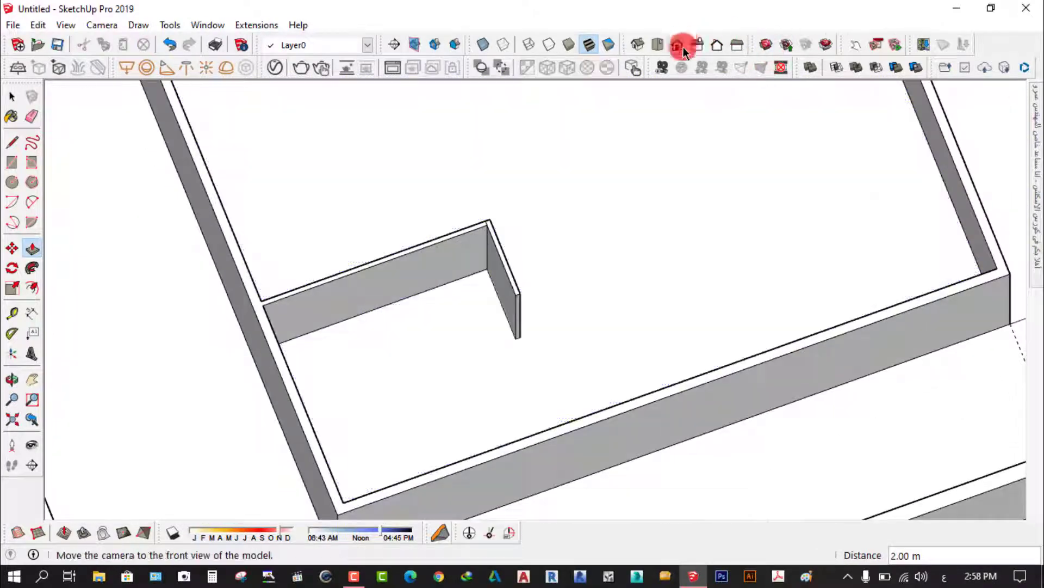
click(660, 43)
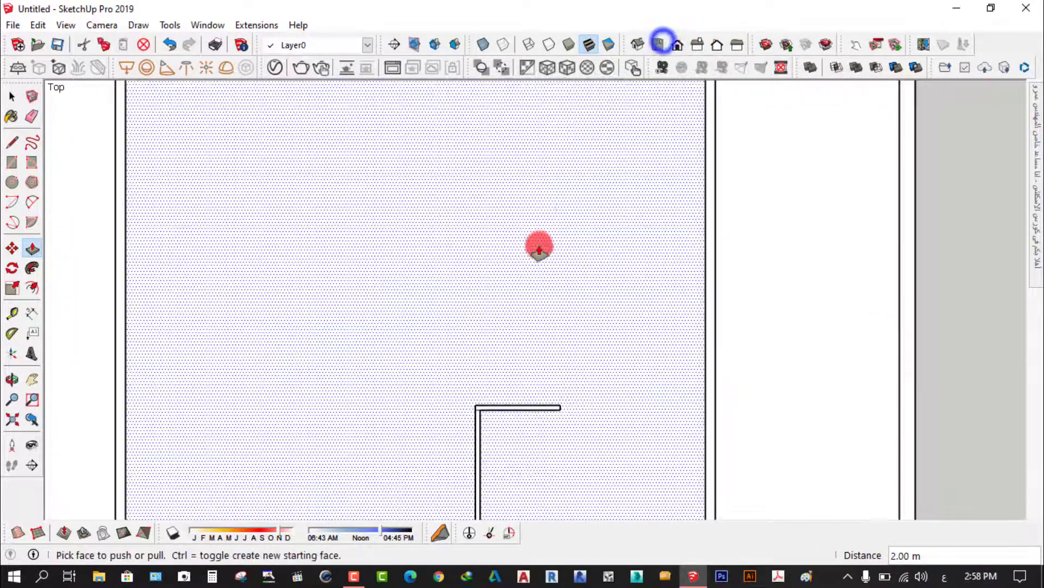
scroll(469, 161, down, 1)
scroll(468, 161, down, 2)
scroll(473, 473, up, 1)
scroll(473, 473, up, 1)
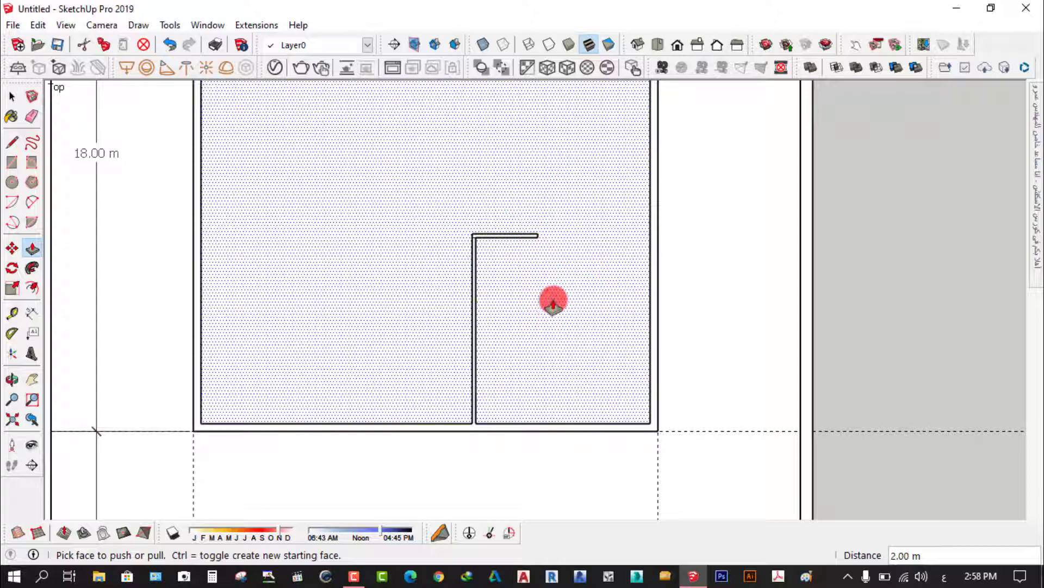
mouse_move(558, 291)
middle_down()
mouse_move(380, 221)
mouse_move(375, 184)
mouse_move(558, 173)
middle_up()
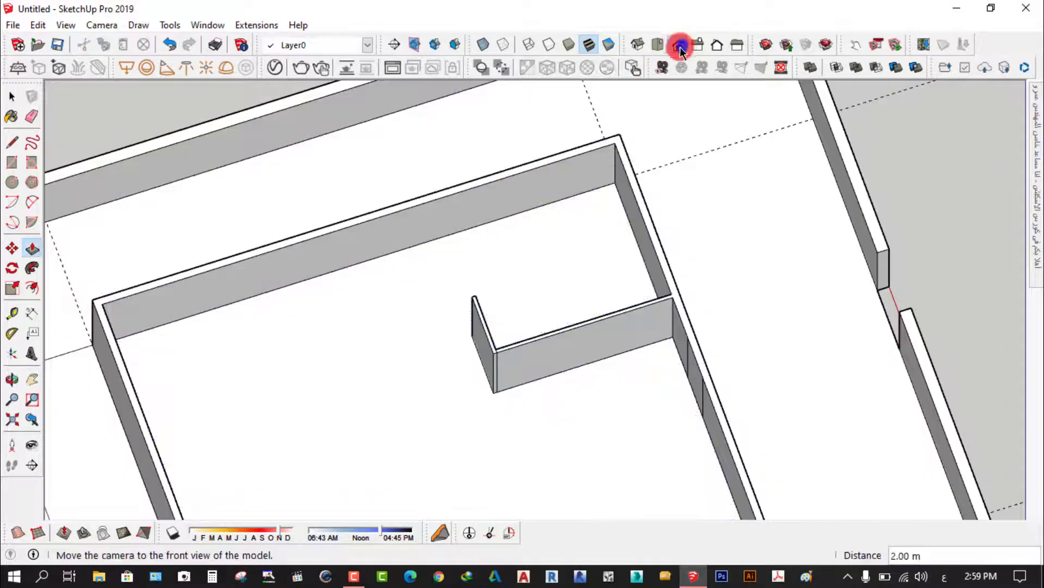
click(677, 44)
click(661, 45)
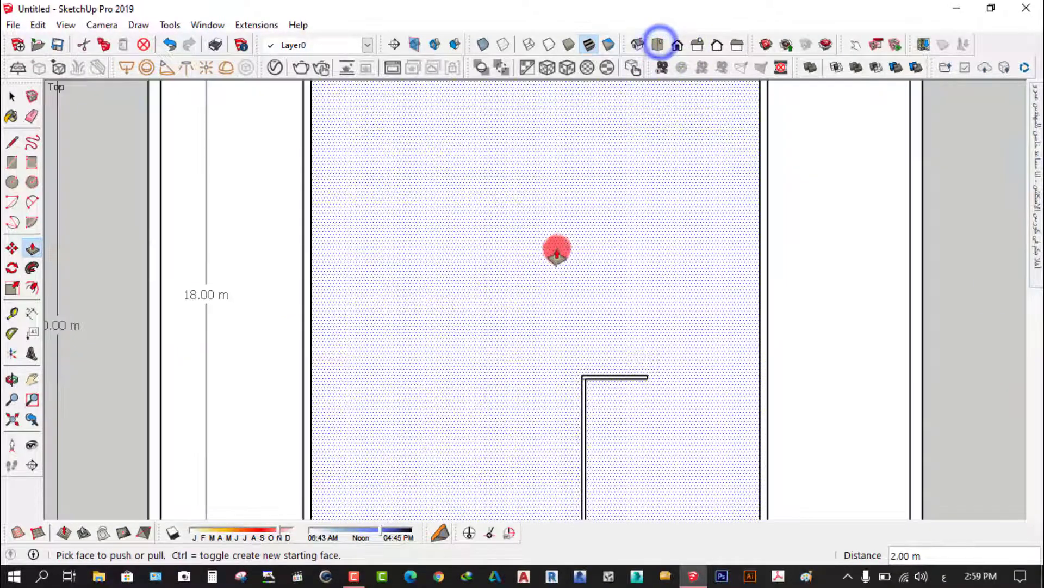
scroll(547, 256, down, 2)
scroll(541, 262, down, 1)
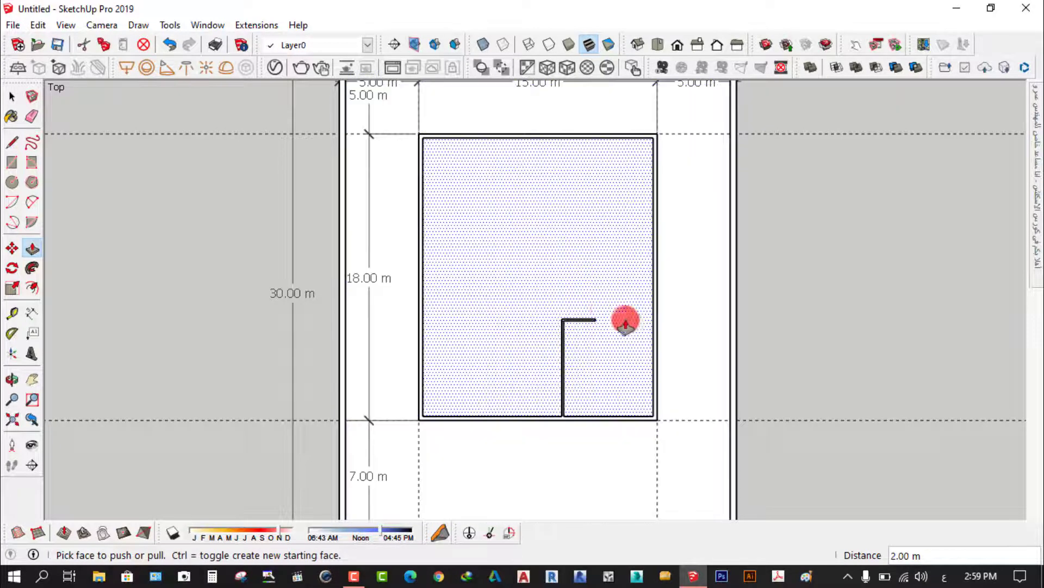
scroll(625, 349, up, 2)
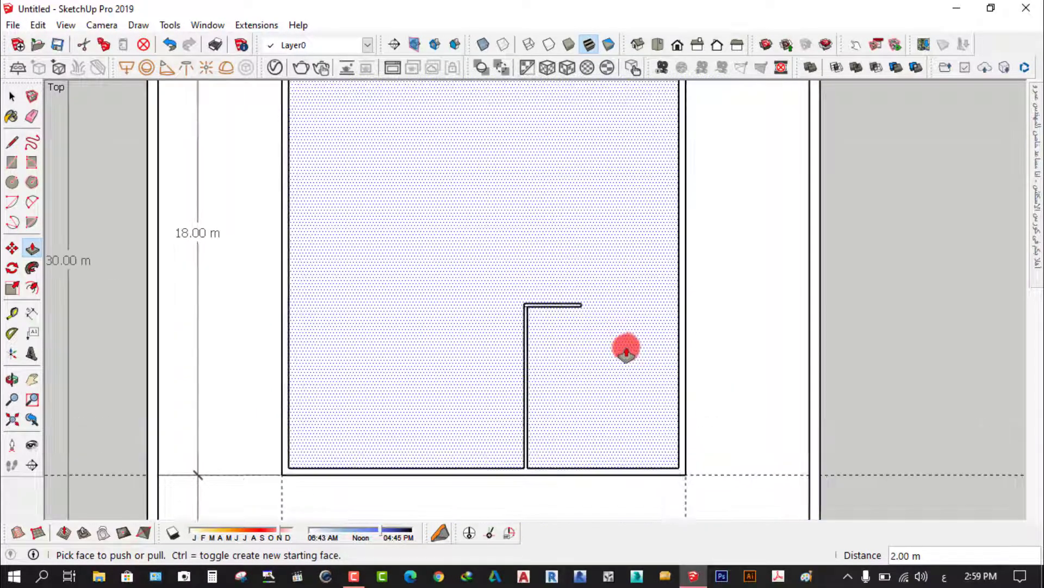
middle_drag(625, 350, 410, 235)
Step: Lengthen the short wall from its end to 3.63 m, orbiting to check it
scroll(571, 335, up, 3)
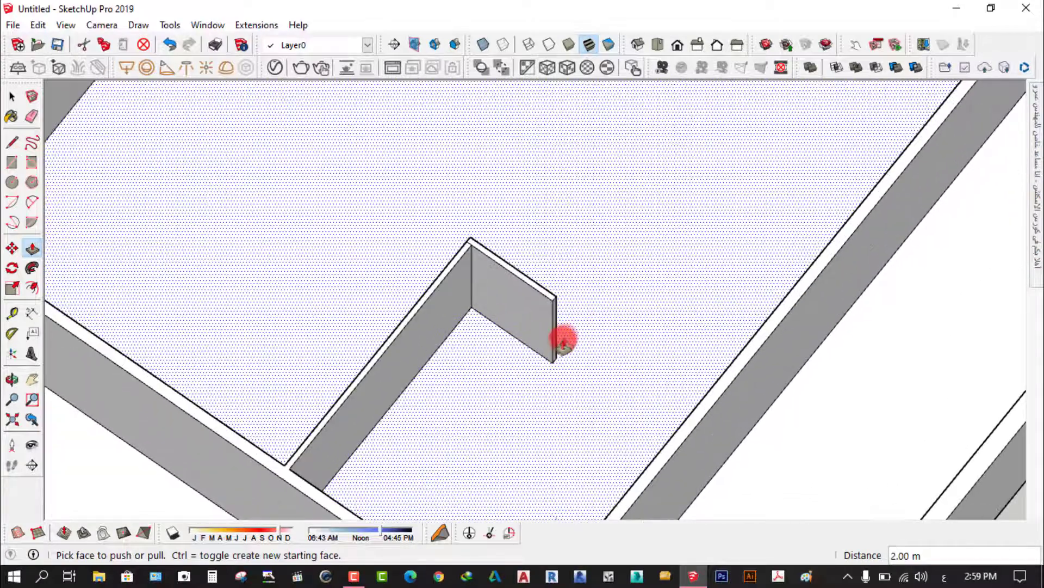
scroll(566, 332, up, 2)
click(538, 264)
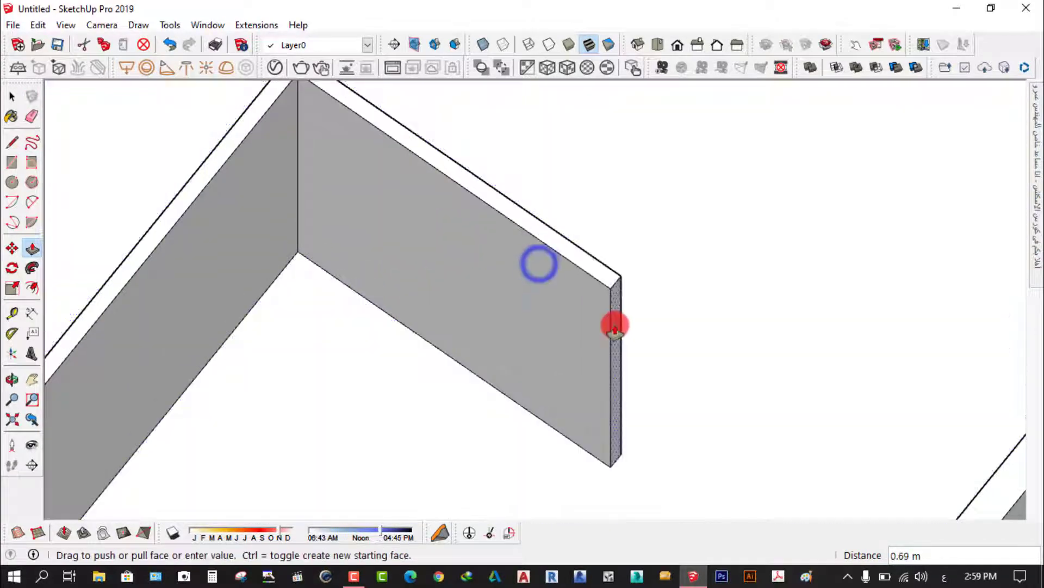
scroll(615, 326, down, 2)
mouse_move(614, 327)
middle_down()
mouse_move(860, 373)
mouse_move(935, 333)
middle_up()
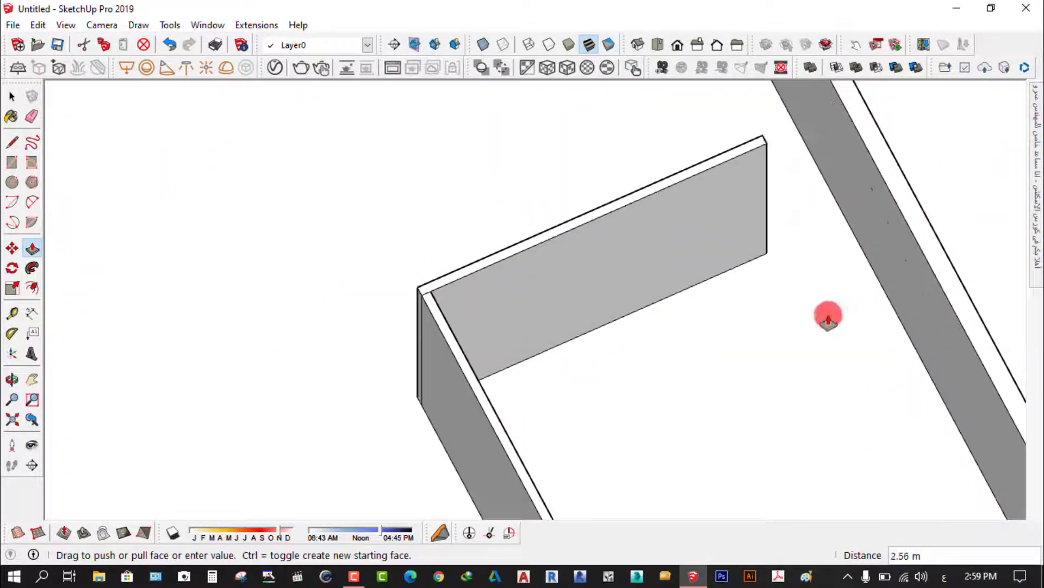
scroll(788, 310, down, 3)
mouse_move(741, 338)
middle_down()
mouse_move(695, 334)
mouse_move(720, 252)
mouse_move(709, 297)
middle_up()
scroll(699, 289, up, 1)
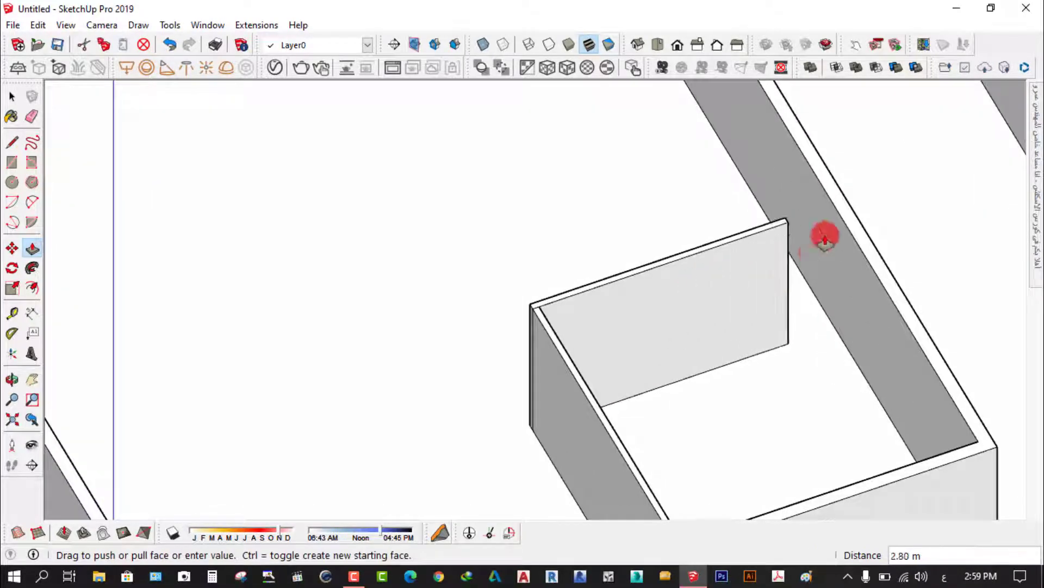
scroll(827, 221, up, 2)
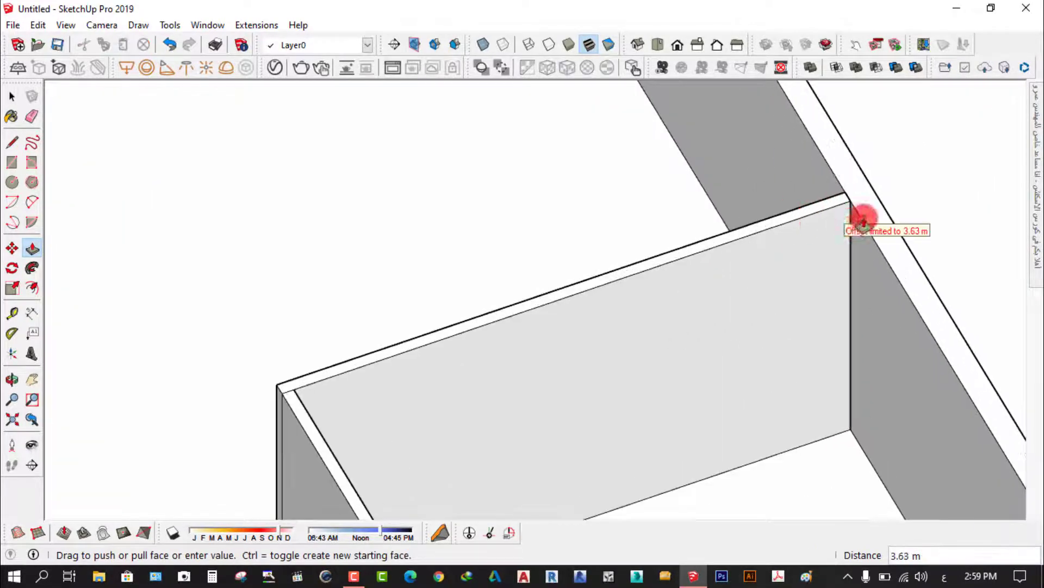
click(864, 220)
mouse_move(737, 331)
middle_down()
mouse_move(513, 354)
mouse_move(569, 375)
mouse_move(575, 322)
mouse_move(531, 368)
mouse_move(501, 272)
mouse_move(498, 354)
middle_up()
scroll(499, 354, down, 3)
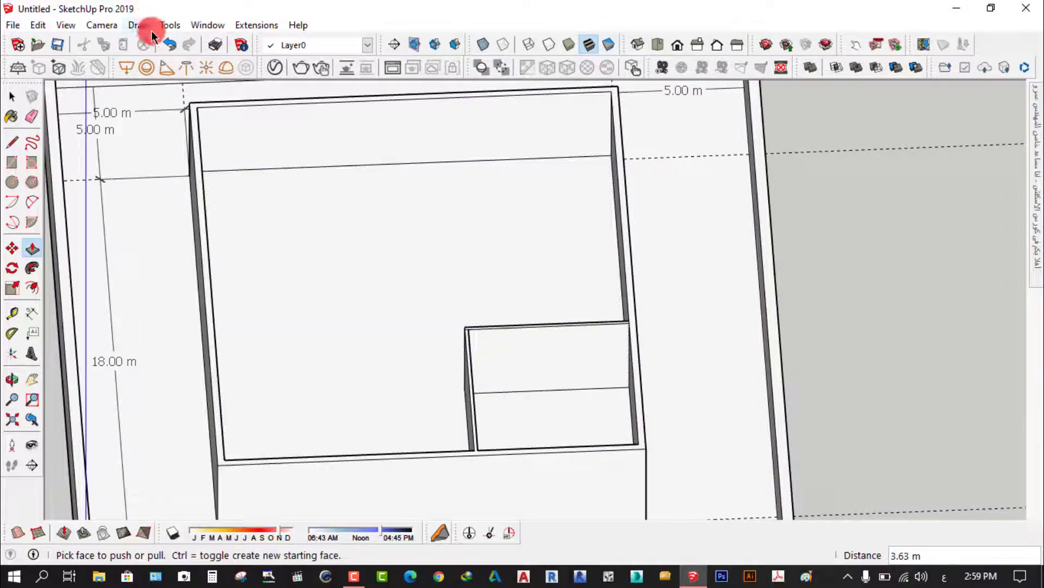
Step: Undo the 3.63 m extension and orbit to face the partition's inner side
click(174, 44)
scroll(550, 371, up, 3)
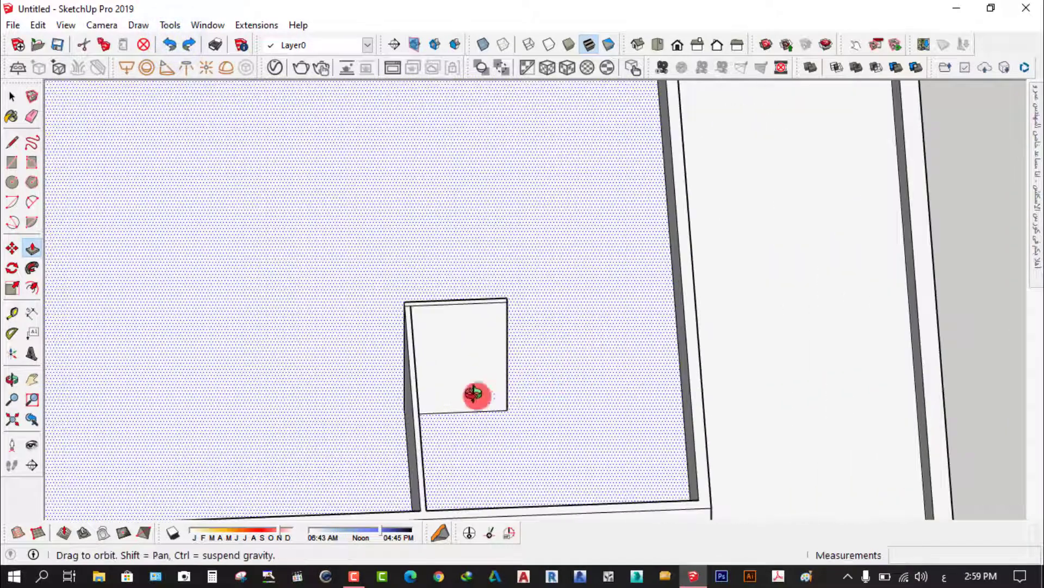
middle_drag(473, 393, 366, 397)
scroll(485, 356, up, 3)
scroll(595, 342, up, 3)
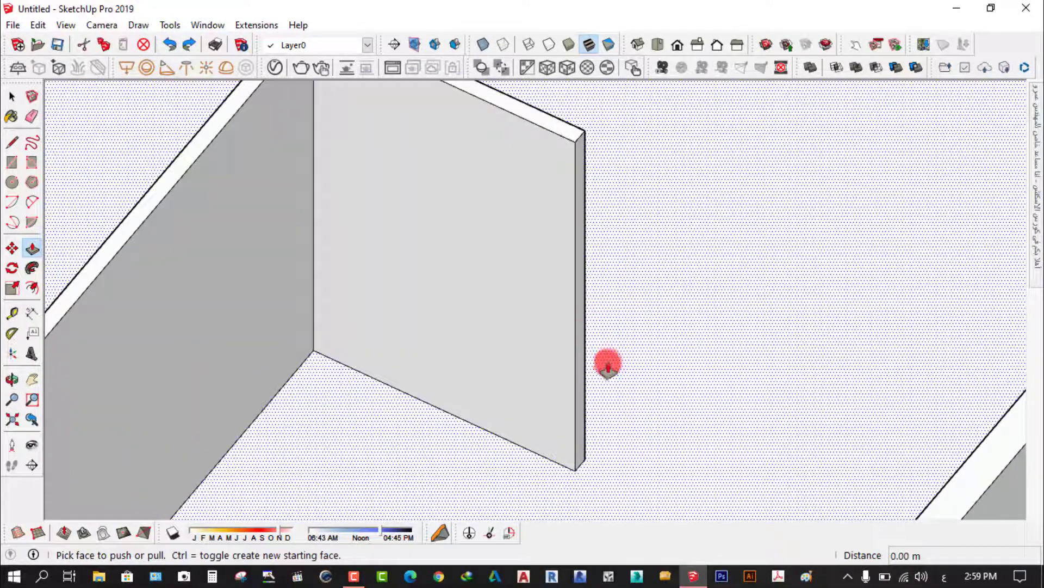
scroll(608, 365, down, 3)
middle_drag(644, 385, 534, 385)
scroll(343, 190, up, 3)
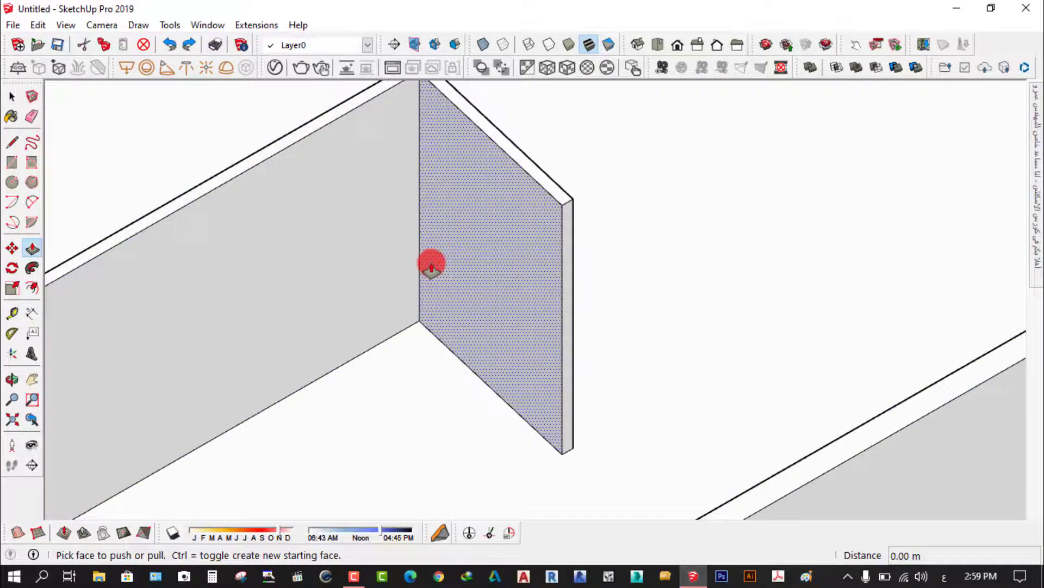
scroll(521, 419, up, 3)
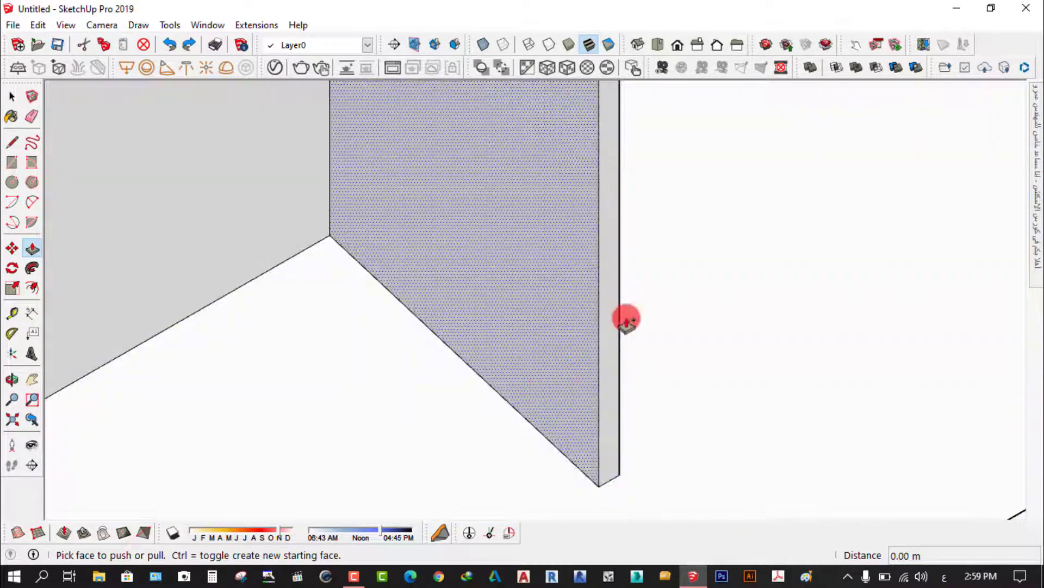
Step: Extend the short wall's end face by 0.12 m, then a further 1.60 m
click(616, 321)
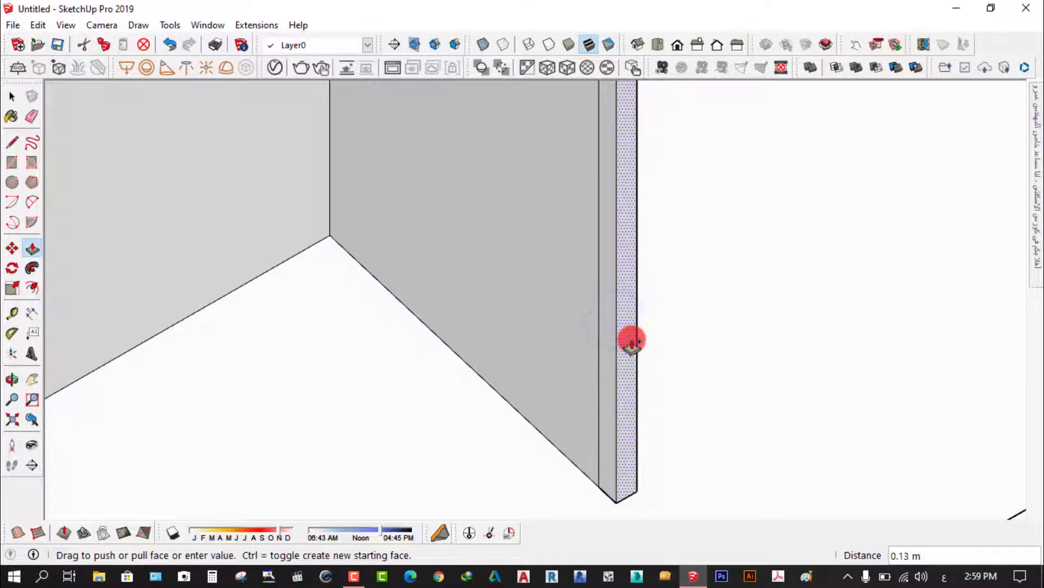
key(Return)
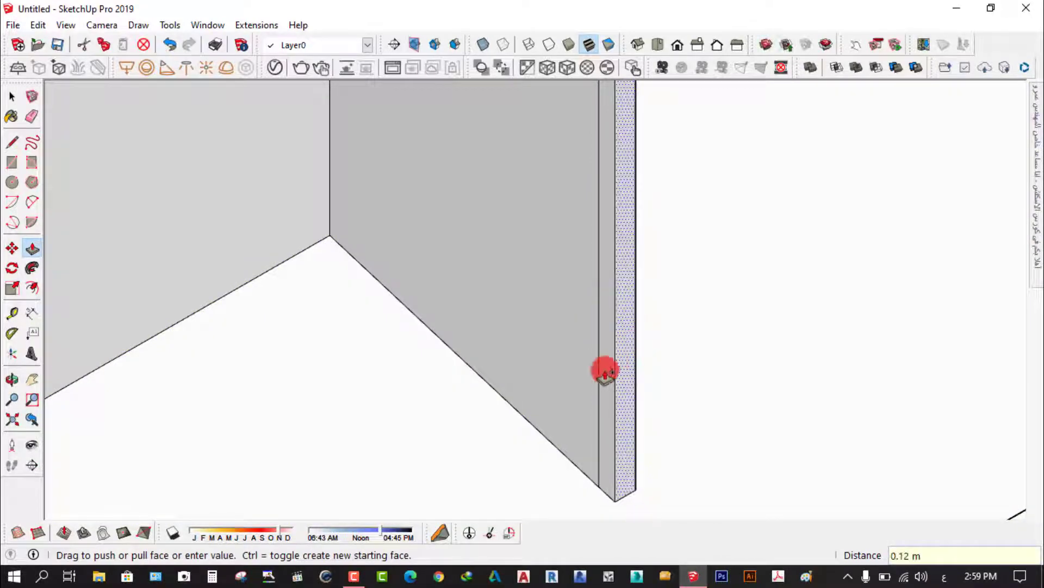
scroll(604, 367, up, 2)
click(616, 357)
scroll(559, 384, down, 2)
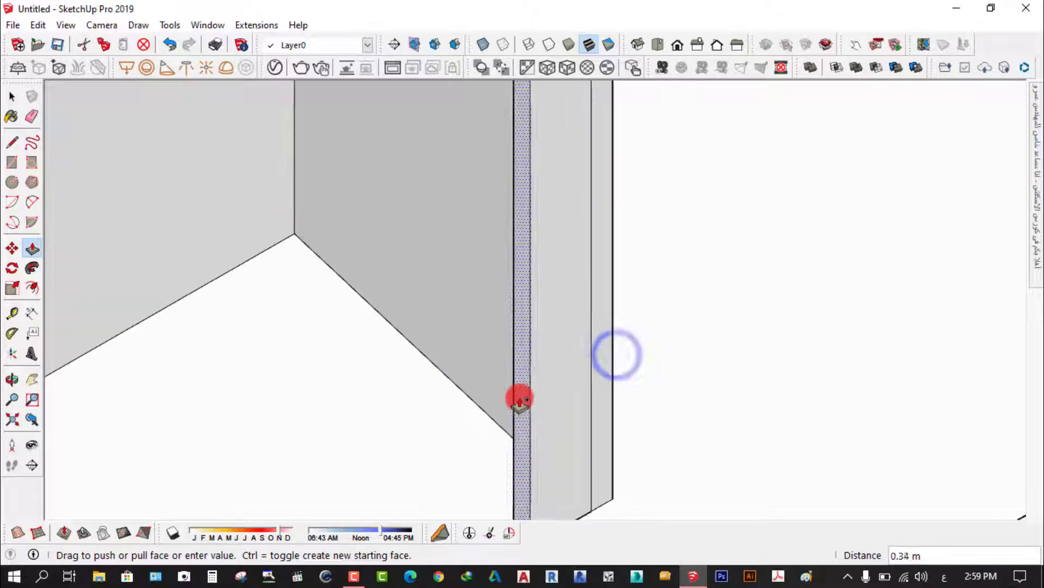
scroll(517, 397, down, 2)
scroll(520, 397, down, 2)
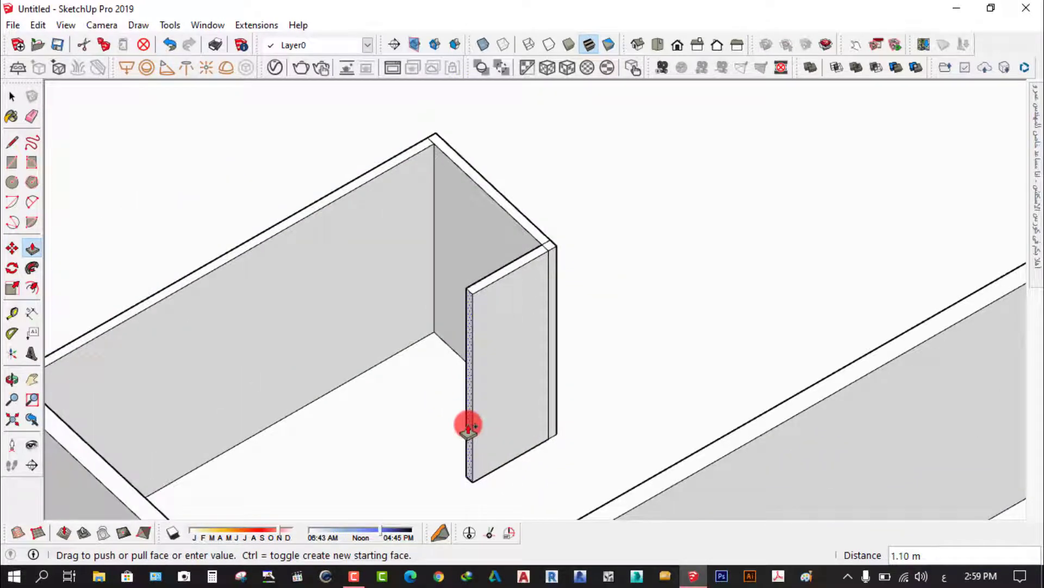
key(Return)
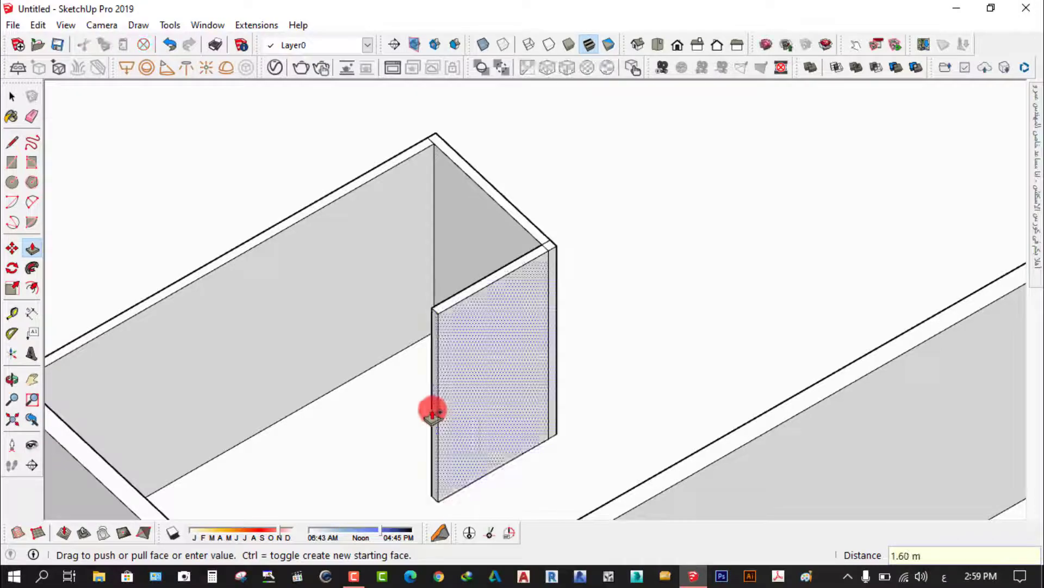
Step: Push the wall's narrow end out another 0.12 m
scroll(473, 334, up, 3)
scroll(475, 310, down, 1)
scroll(457, 305, up, 3)
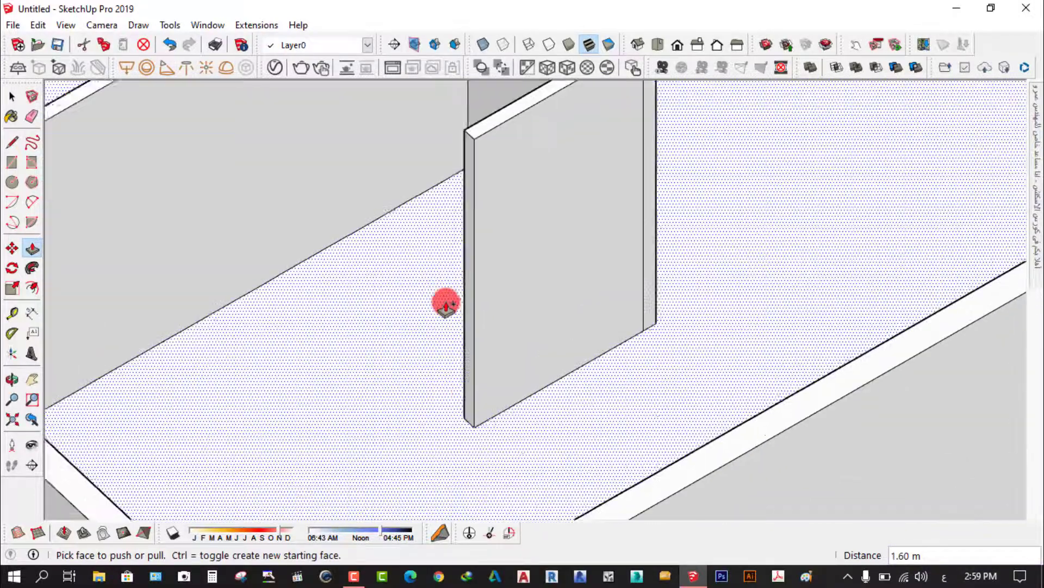
scroll(478, 296, down, 2)
scroll(608, 332, down, 2)
scroll(608, 332, down, 3)
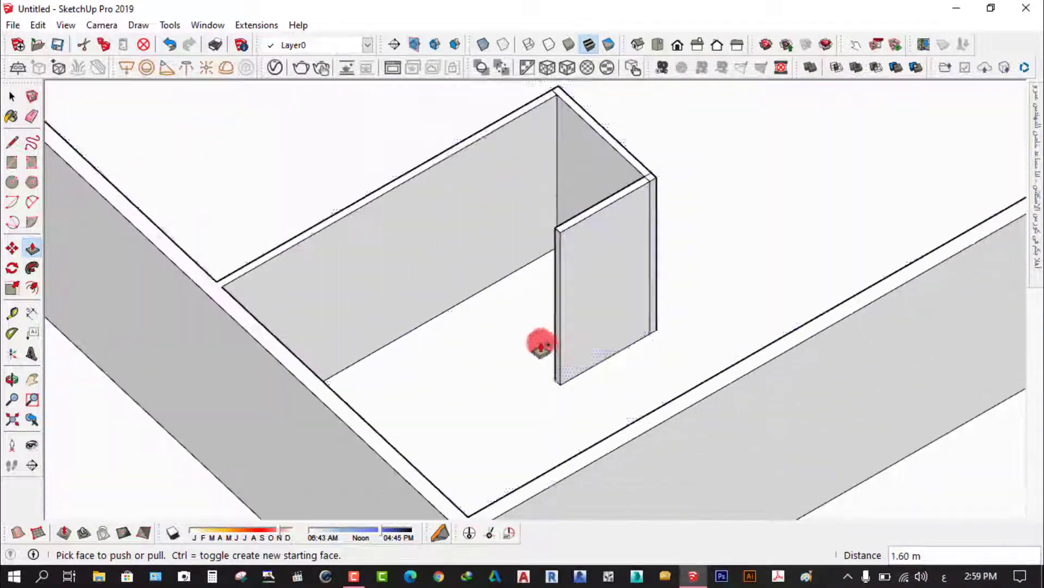
scroll(576, 368, up, 1)
scroll(576, 368, up, 3)
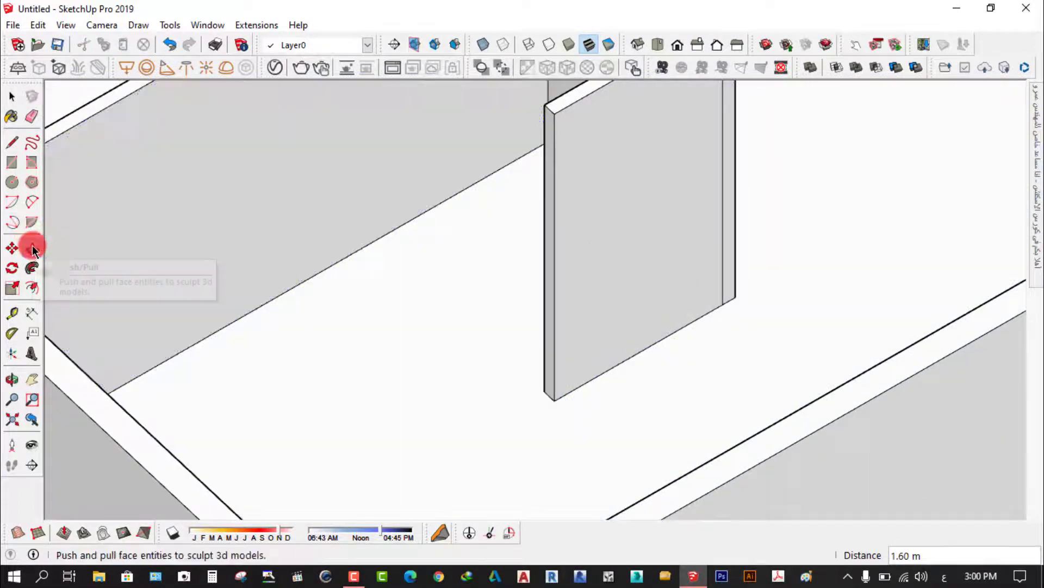
scroll(509, 353, up, 2)
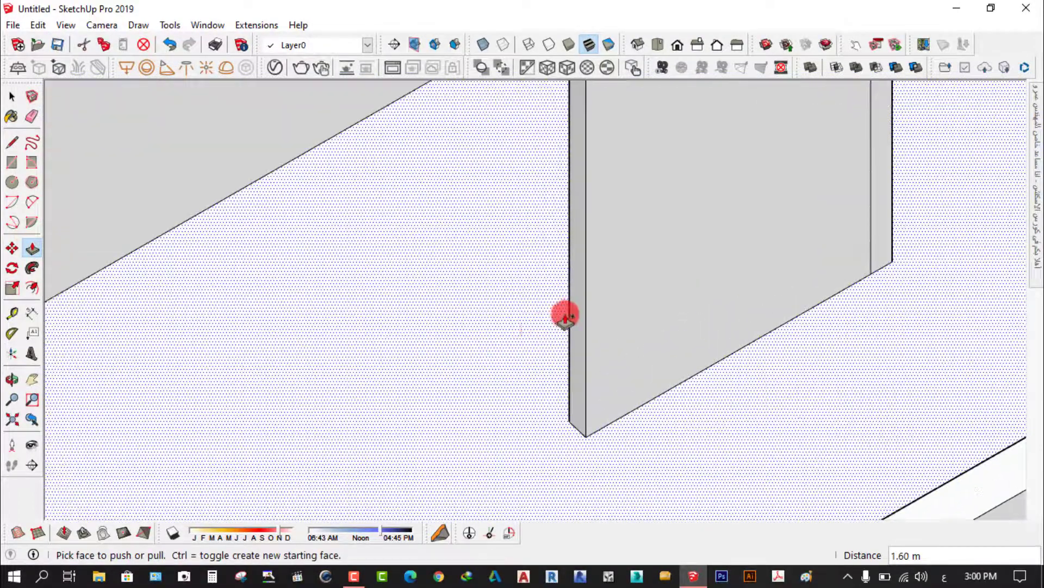
drag(576, 306, 549, 326)
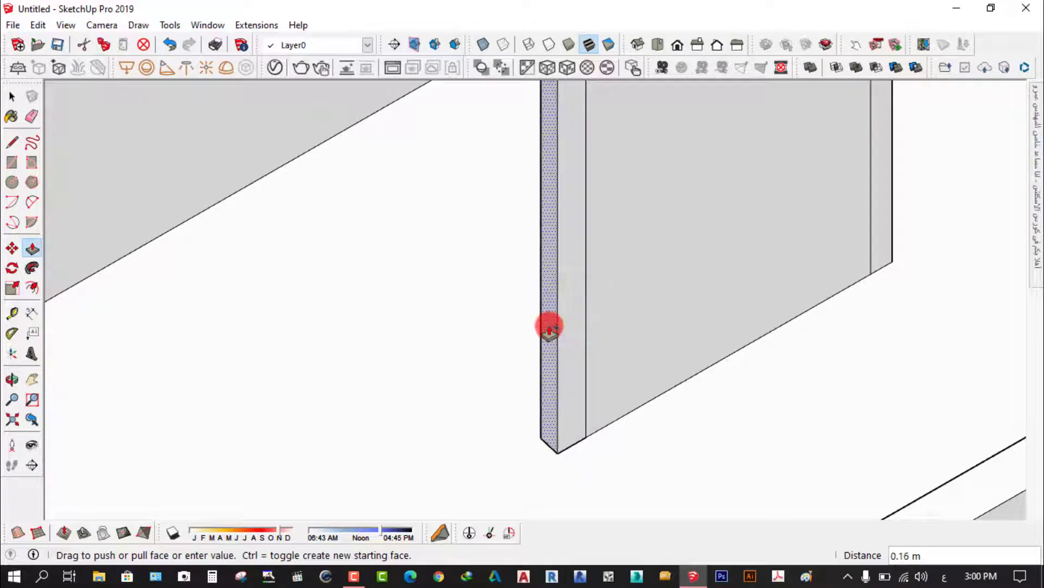
key(Return)
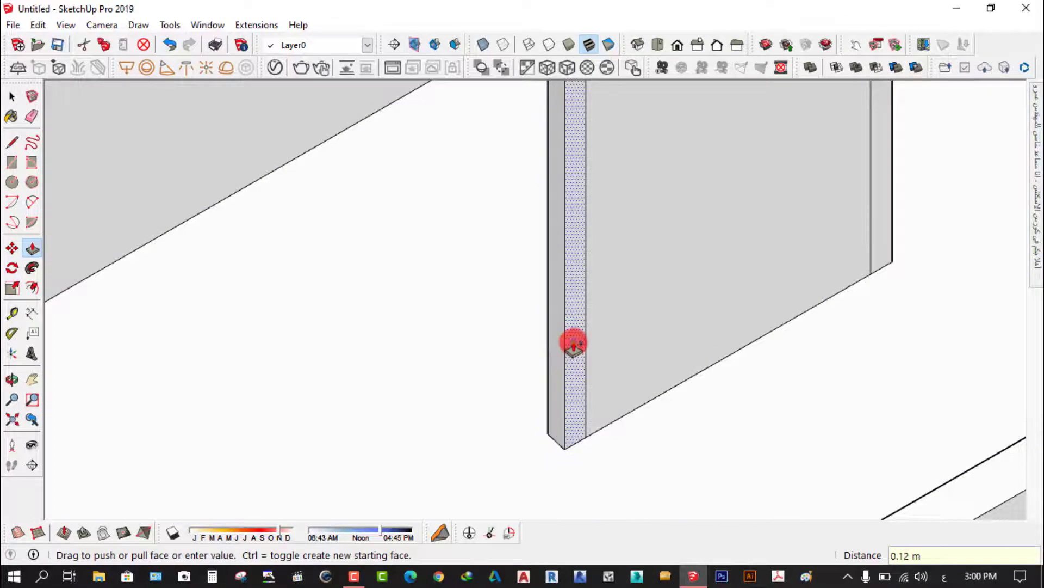
click(572, 343)
Step: Pull the wall end out 3.50 m until it meets the inner block's outer wall
scroll(624, 379, down, 2)
scroll(625, 379, down, 2)
scroll(614, 338, up, 3)
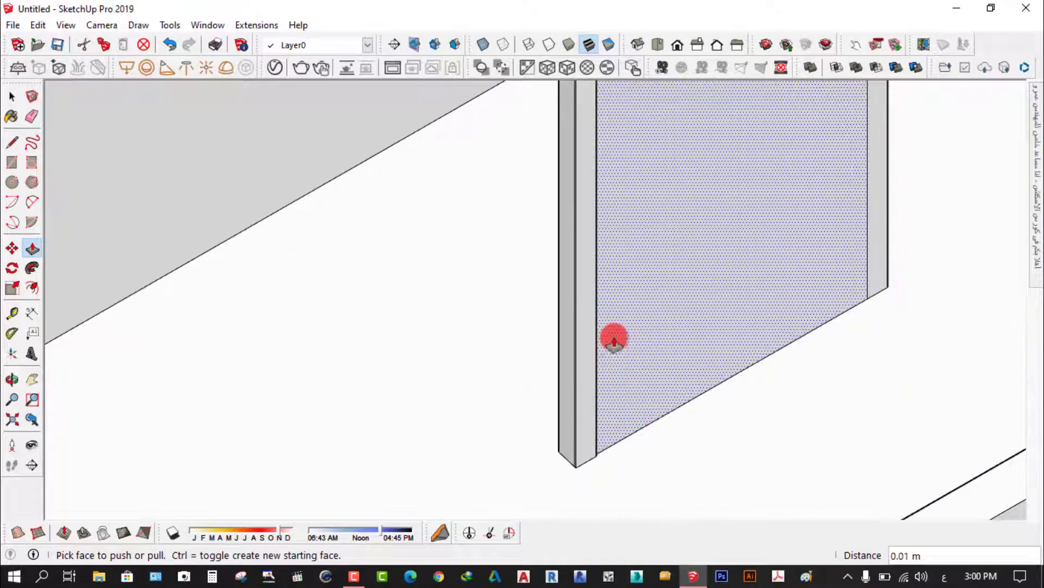
click(584, 339)
scroll(680, 403, down, 2)
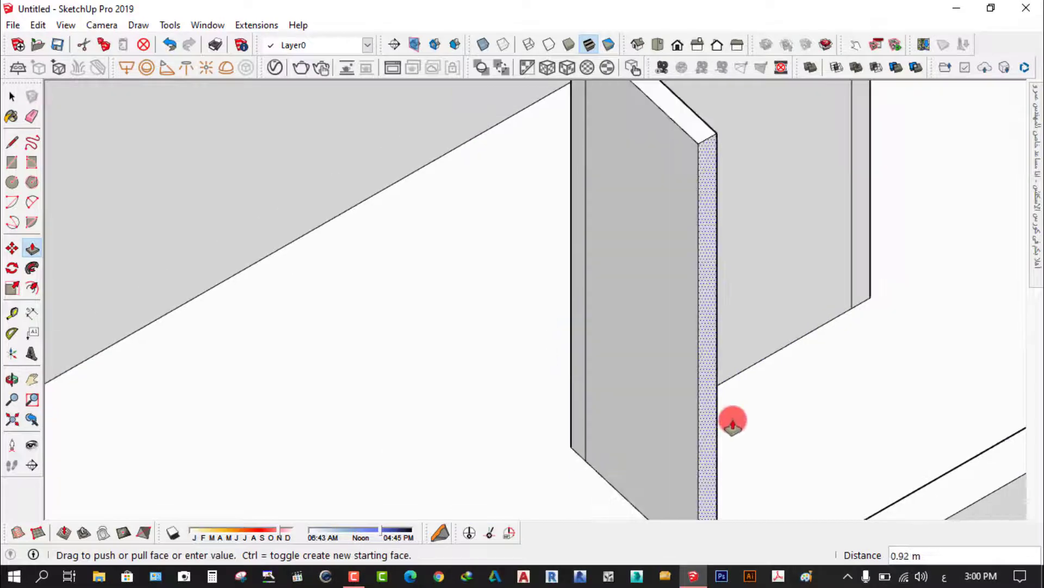
scroll(732, 422, down, 2)
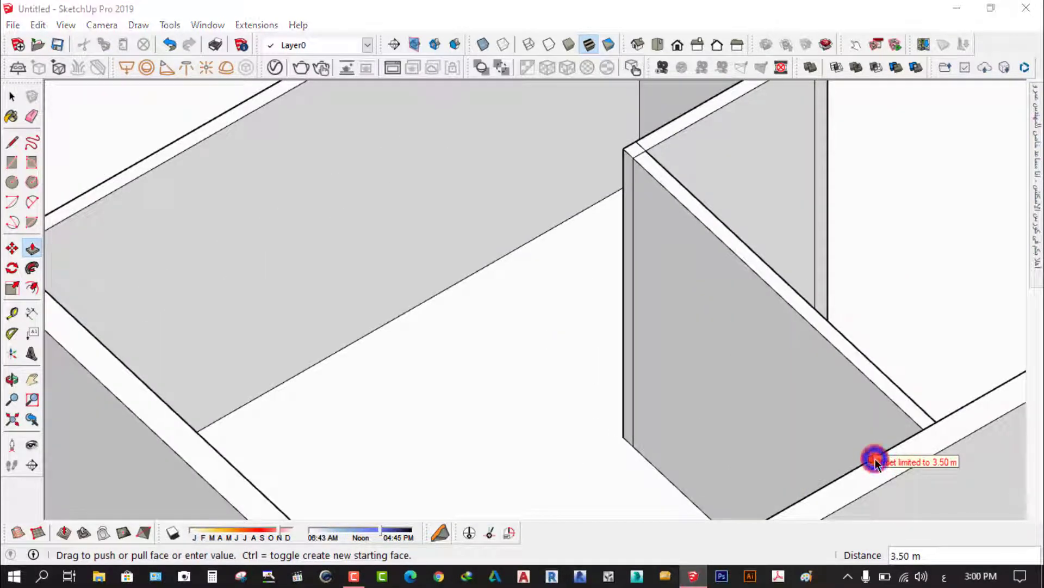
scroll(875, 458, down, 2)
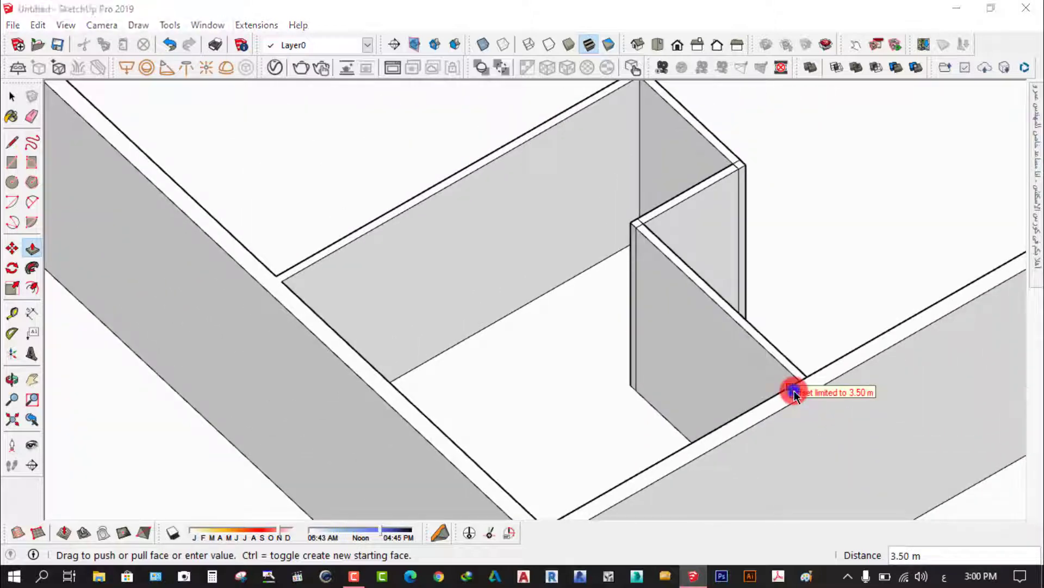
scroll(707, 315, down, 2)
key(space)
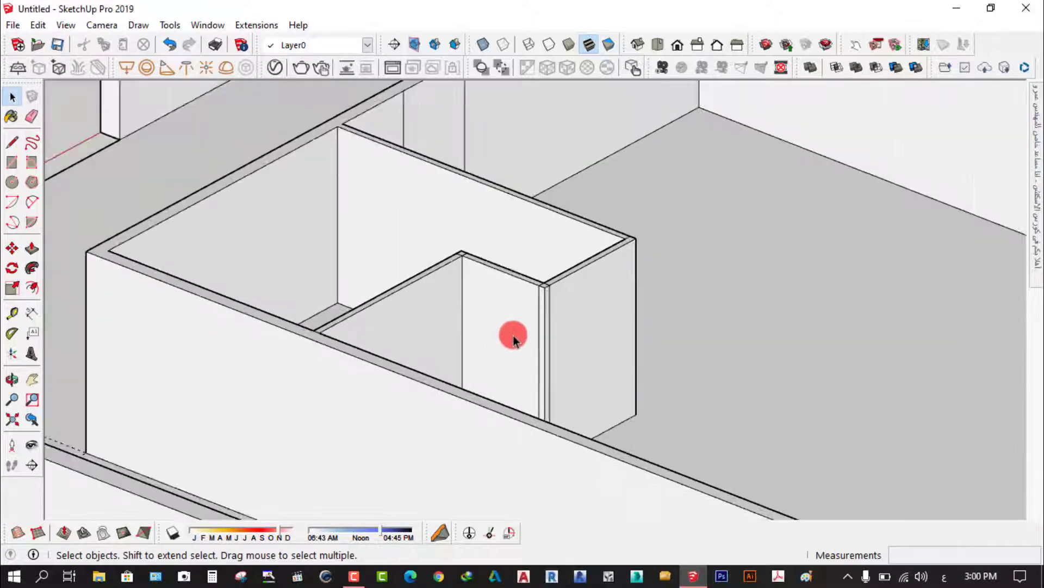
scroll(513, 335, down, 3)
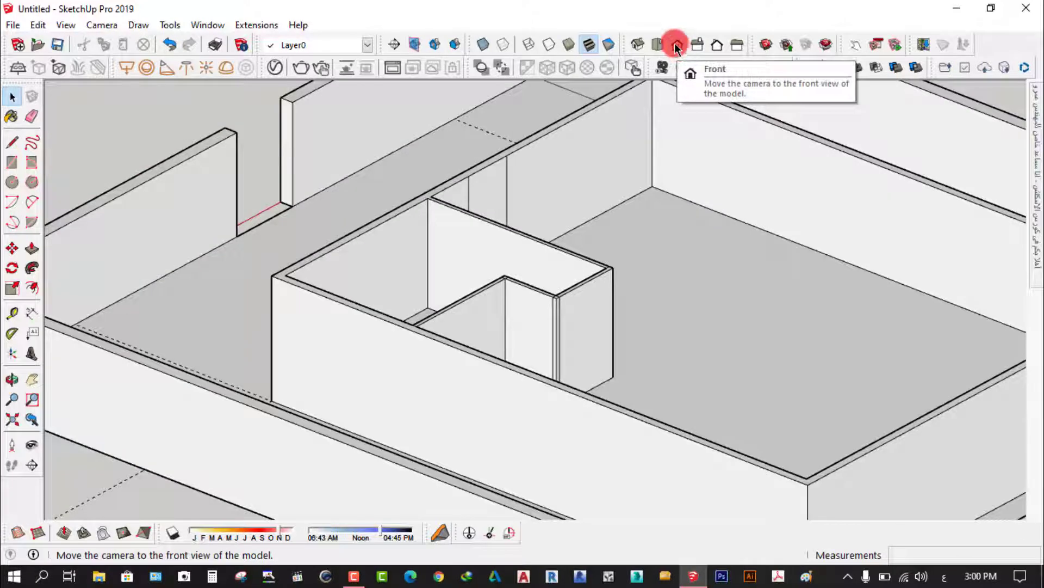
click(658, 44)
scroll(608, 418, down, 2)
scroll(573, 438, up, 2)
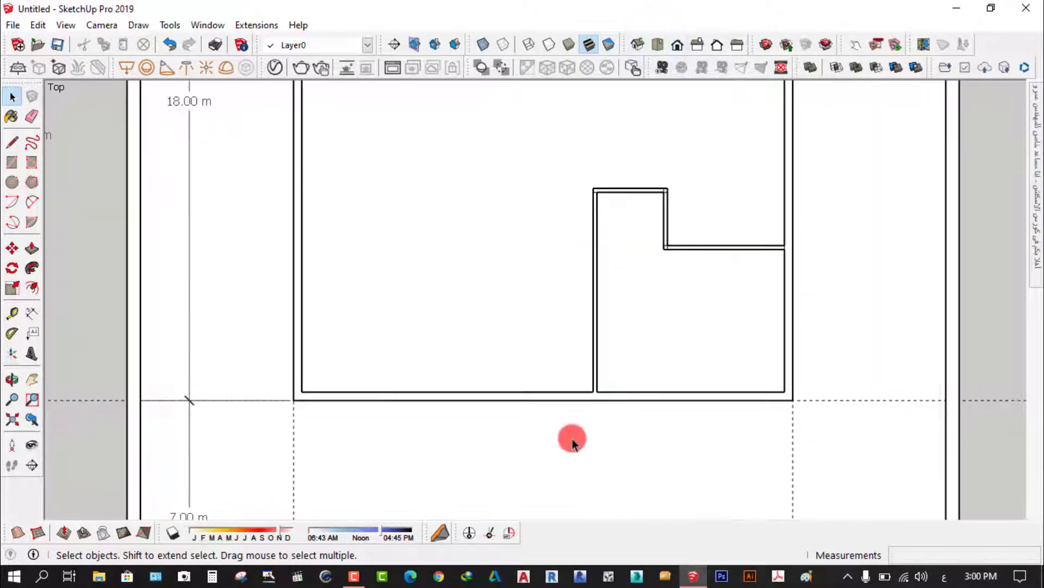
scroll(576, 436, up, 1)
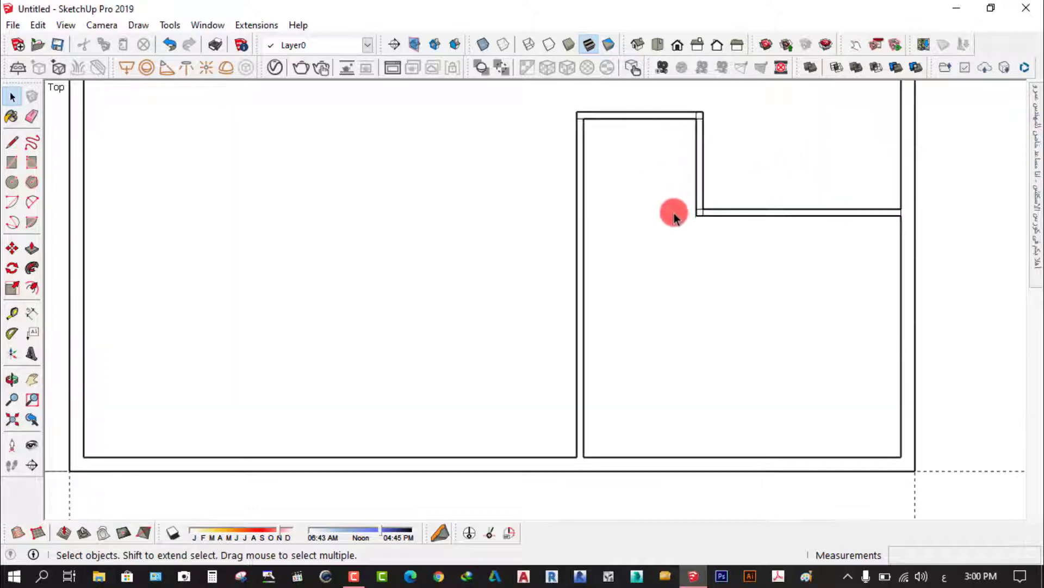
scroll(554, 113, up, 2)
scroll(595, 119, up, 1)
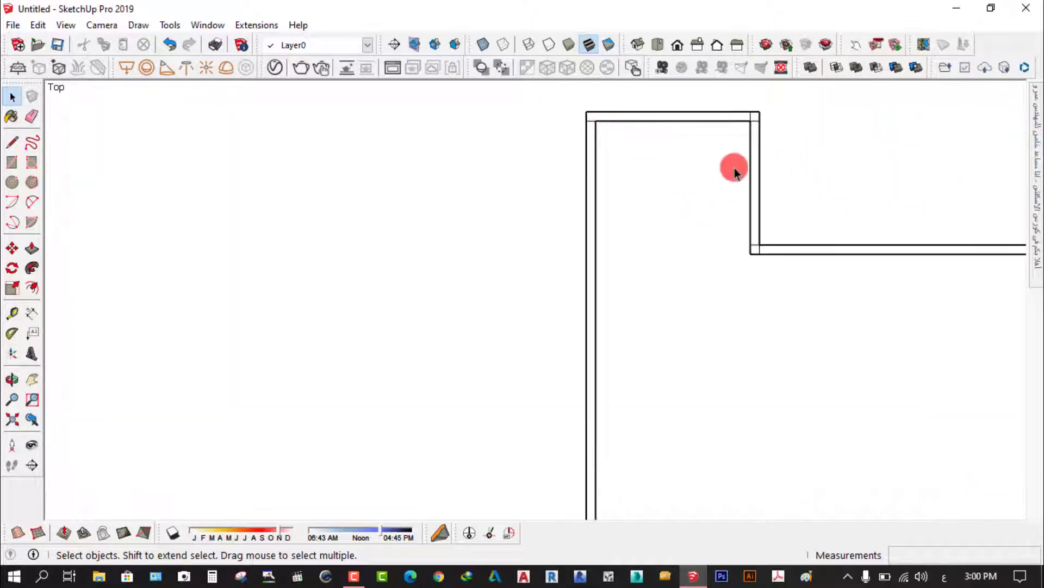
mouse_move(669, 253)
middle_down()
mouse_move(792, 315)
mouse_move(425, 256)
middle_up()
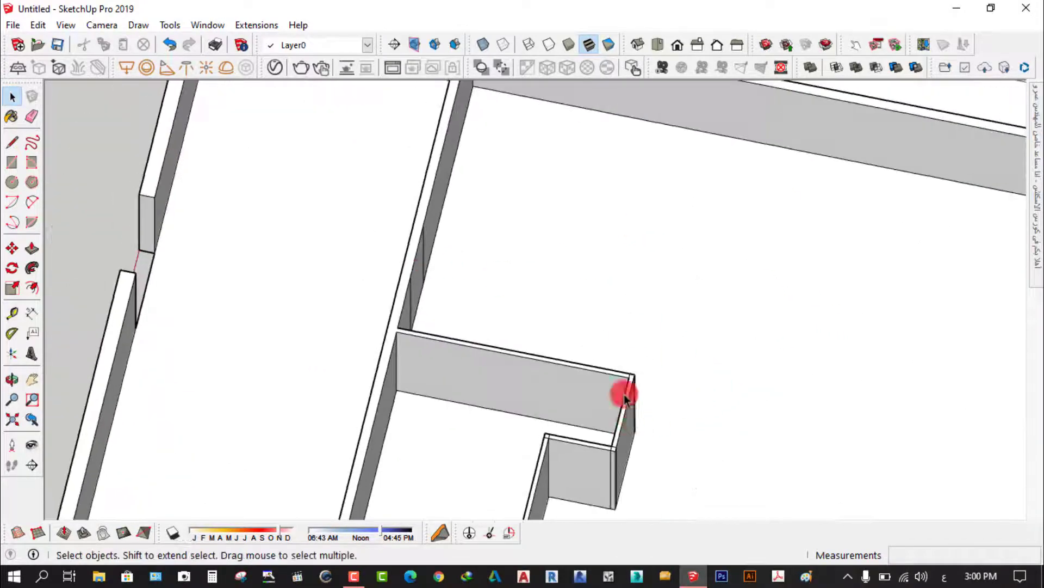
scroll(623, 396, down, 3)
scroll(599, 348, down, 2)
middle_drag(560, 383, 235, 289)
scroll(426, 361, up, 3)
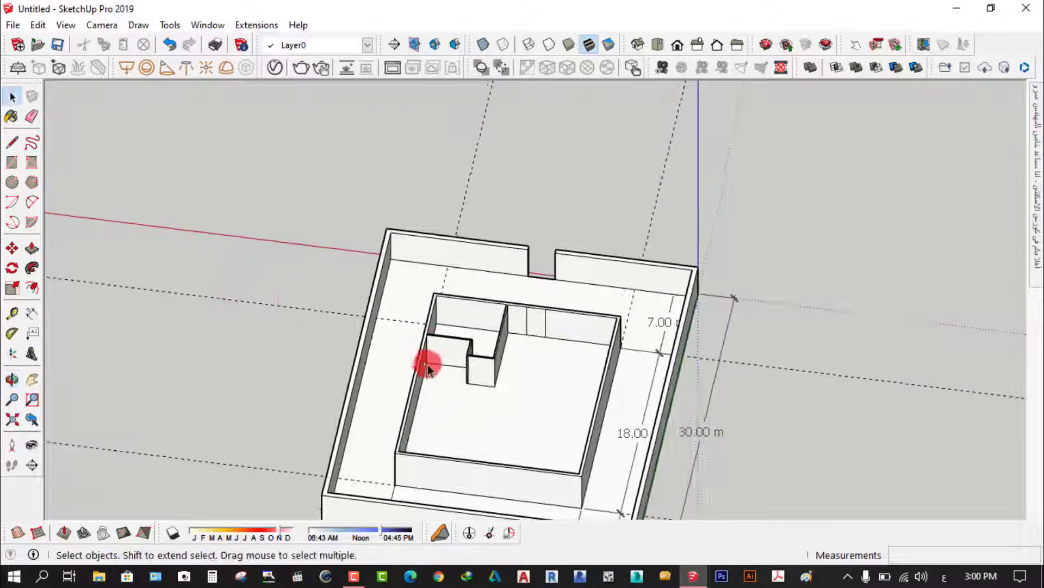
scroll(492, 387, up, 3)
mouse_move(492, 387)
middle_down()
mouse_move(337, 346)
mouse_move(746, 368)
middle_up()
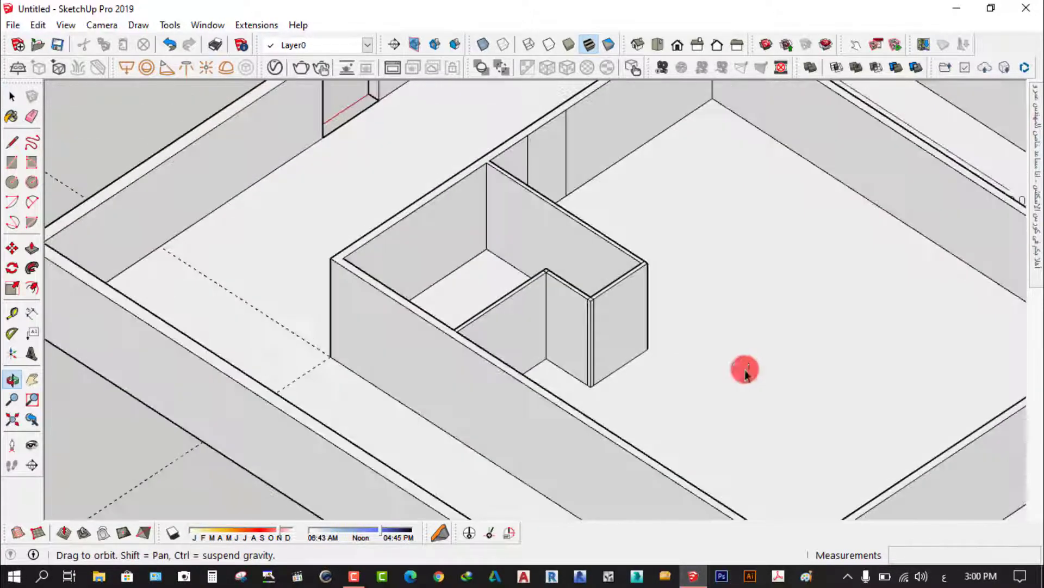
scroll(746, 369, up, 3)
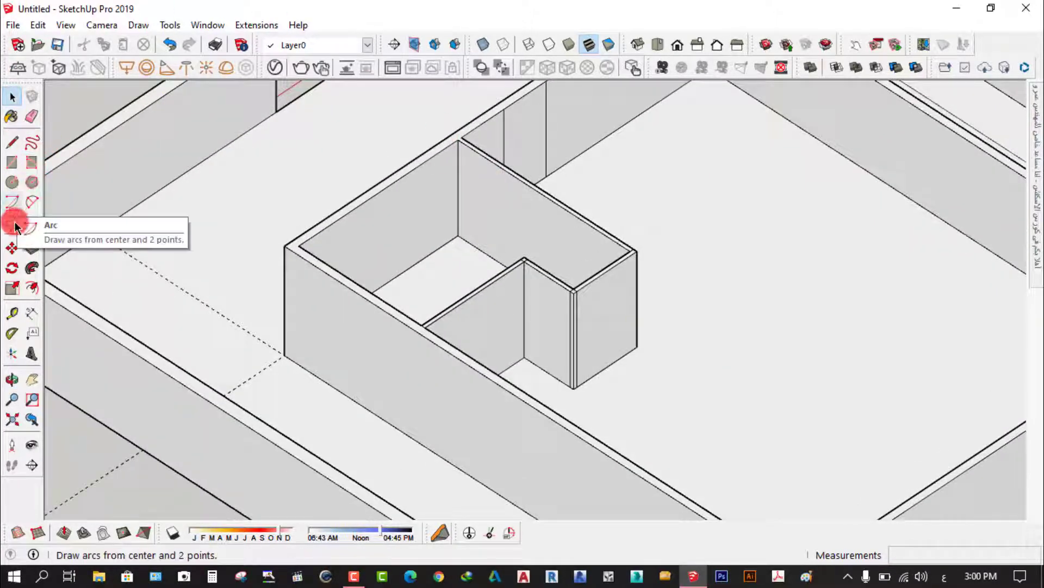
Step: Push the short panel's face 3.51 m left to the inner block's side wall
click(32, 248)
scroll(541, 333, up, 2)
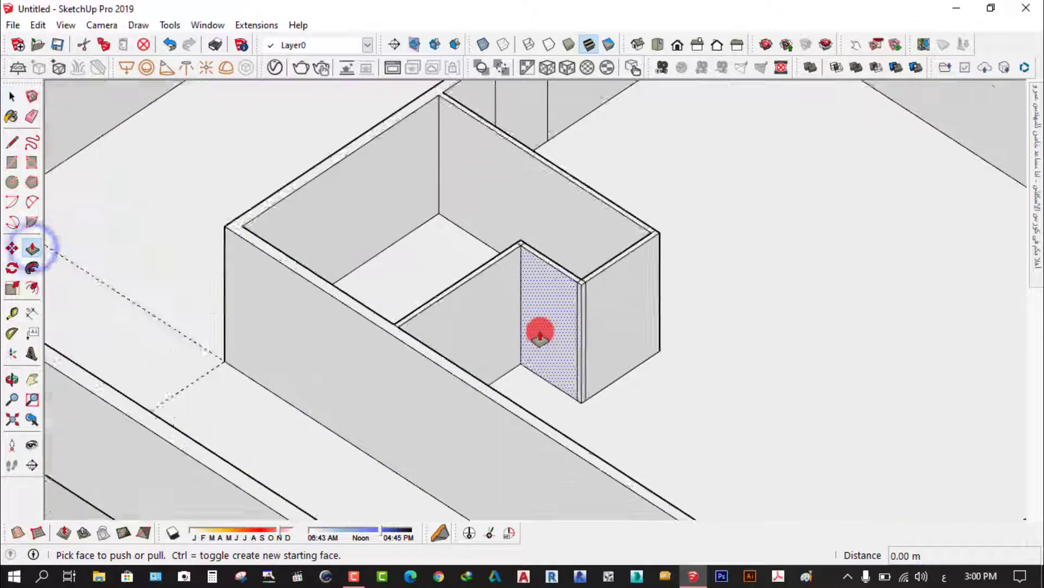
scroll(582, 301, up, 2)
scroll(597, 261, up, 2)
scroll(627, 242, up, 1)
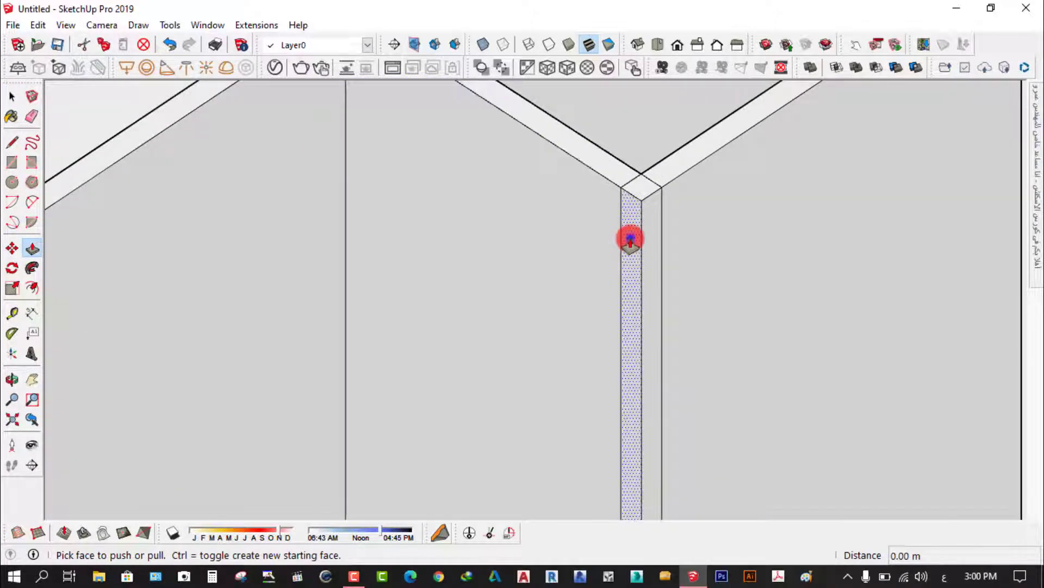
scroll(565, 269, down, 2)
scroll(564, 268, down, 3)
mouse_move(564, 268)
middle_down()
mouse_move(442, 308)
mouse_move(261, 305)
middle_up()
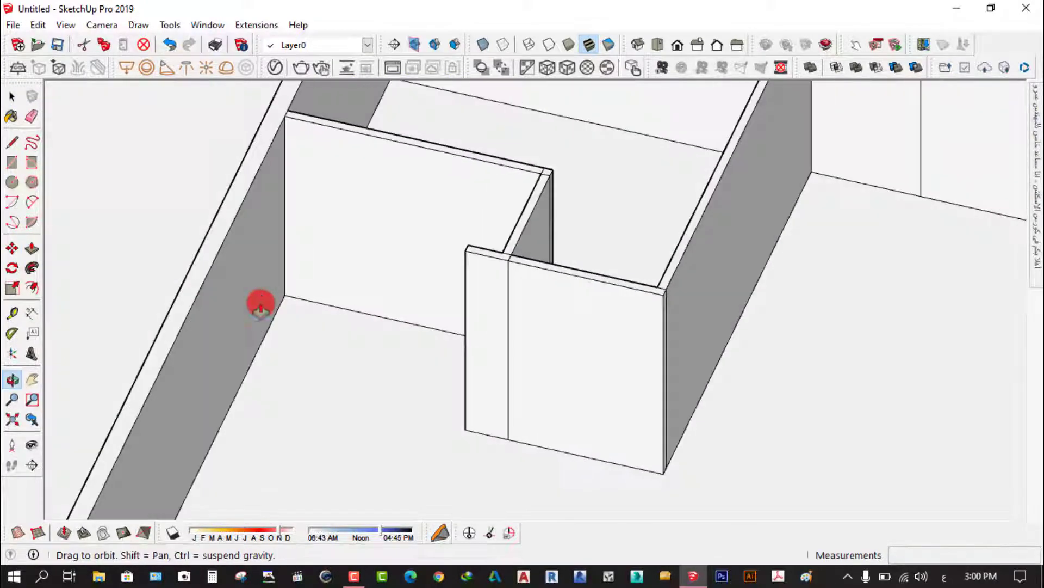
click(233, 205)
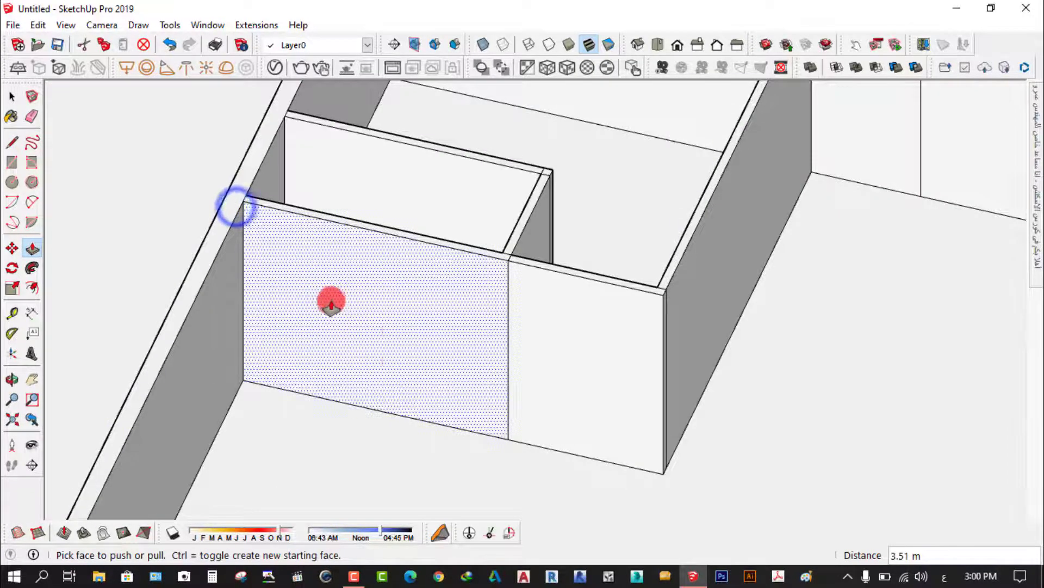
scroll(331, 302, down, 3)
mouse_move(415, 389)
middle_down()
mouse_move(261, 349)
mouse_move(531, 333)
mouse_move(447, 351)
mouse_move(381, 235)
middle_up()
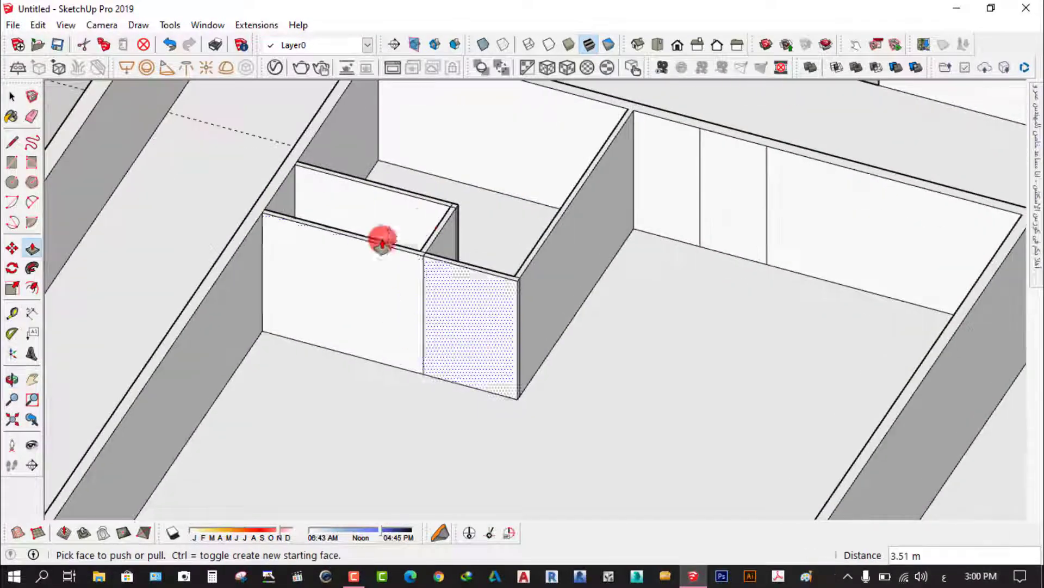
click(33, 116)
scroll(381, 305, up, 2)
scroll(463, 325, up, 1)
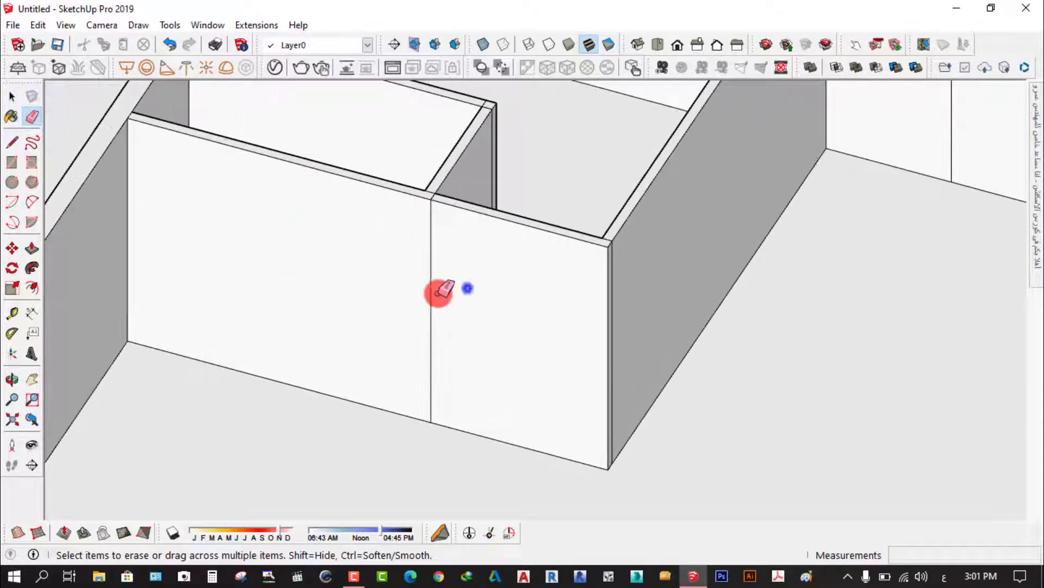
click(435, 291)
scroll(424, 171, up, 2)
mouse_move(443, 198)
middle_down()
mouse_move(468, 177)
mouse_move(769, 339)
mouse_move(752, 278)
middle_up()
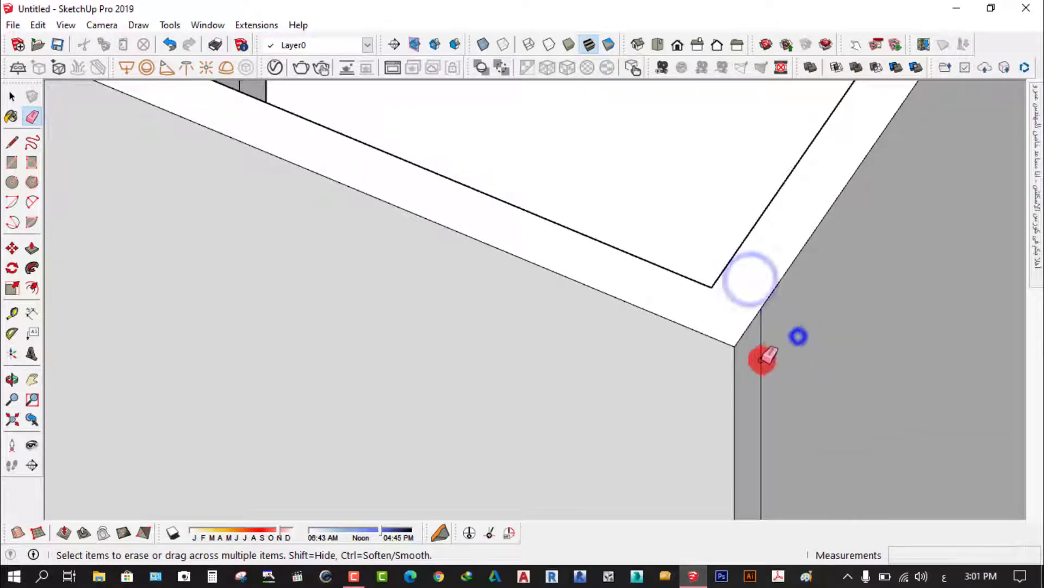
scroll(693, 242, down, 3)
mouse_move(637, 270)
middle_down()
mouse_move(512, 334)
mouse_move(466, 249)
middle_up()
scroll(624, 173, up, 3)
scroll(603, 179, up, 2)
scroll(601, 175, up, 2)
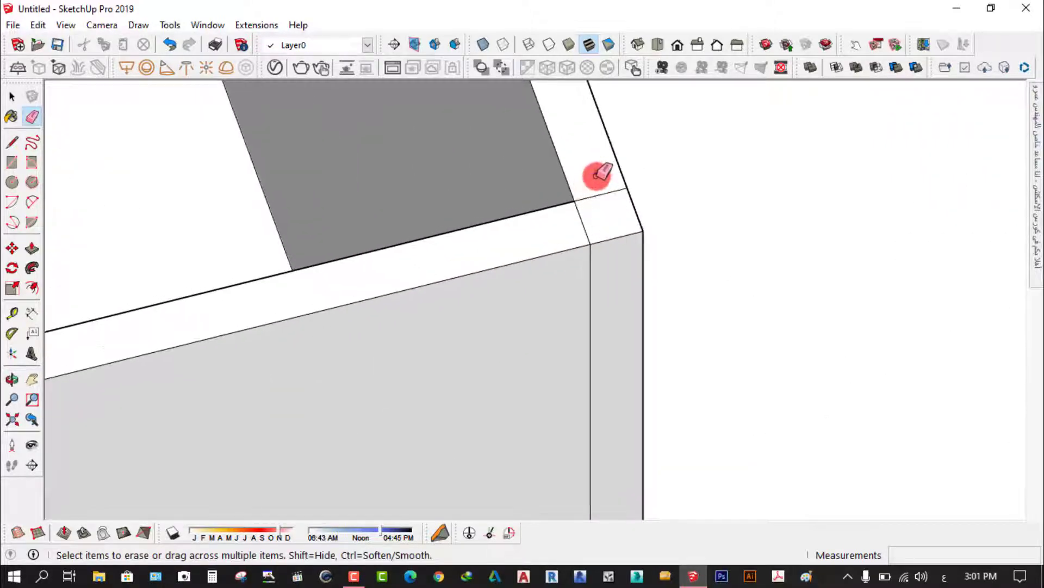
drag(586, 223, 570, 273)
scroll(570, 296, down, 2)
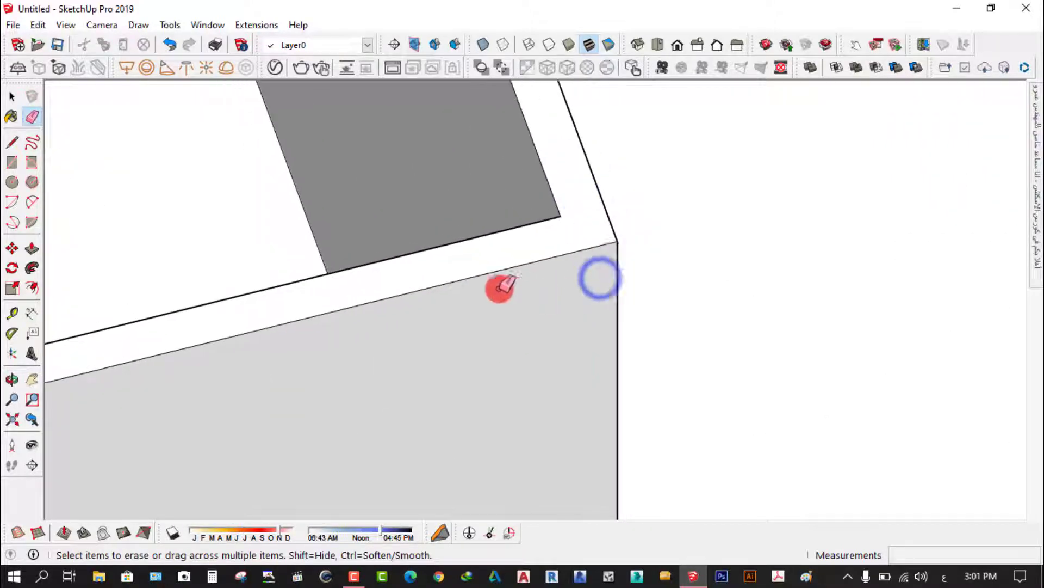
middle_drag(497, 285, 582, 327)
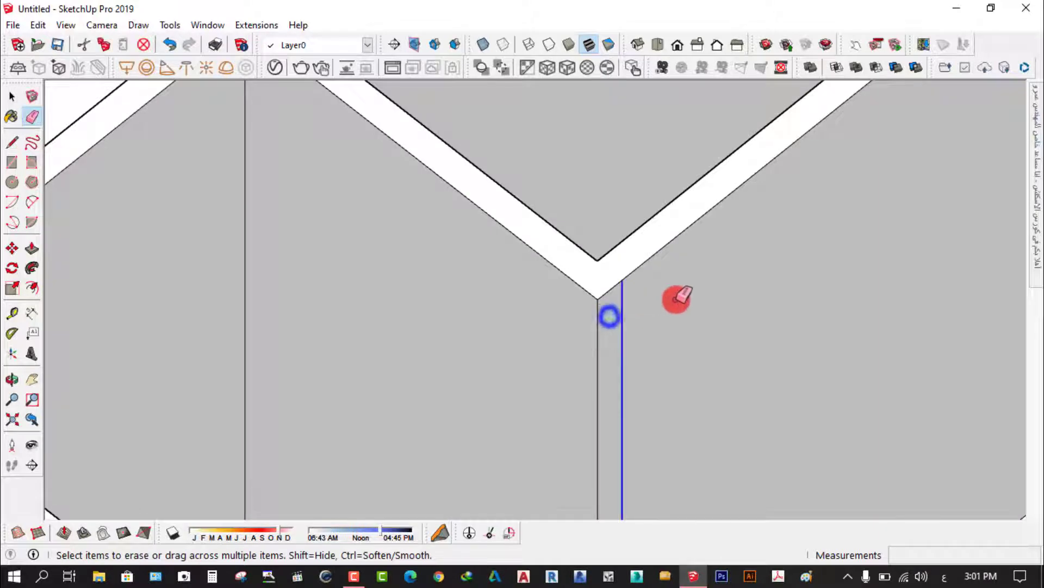
scroll(613, 315, down, 3)
scroll(765, 282, down, 2)
mouse_move(764, 282)
middle_down()
mouse_move(589, 310)
mouse_move(746, 235)
mouse_move(804, 228)
middle_up()
scroll(875, 147, up, 1)
scroll(794, 163, up, 3)
scroll(818, 159, up, 2)
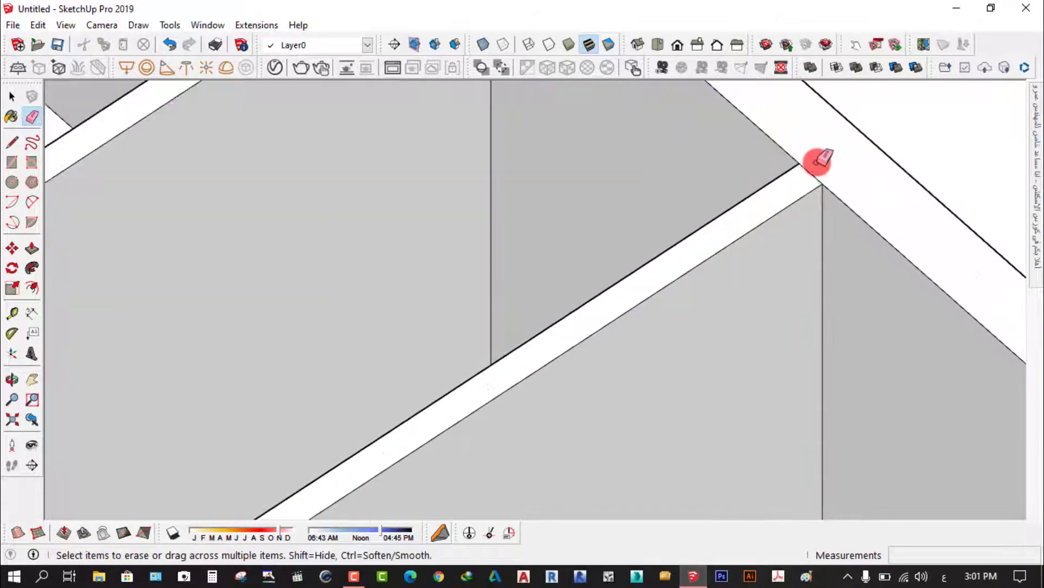
scroll(718, 261, down, 2)
scroll(685, 196, down, 2)
scroll(655, 161, up, 2)
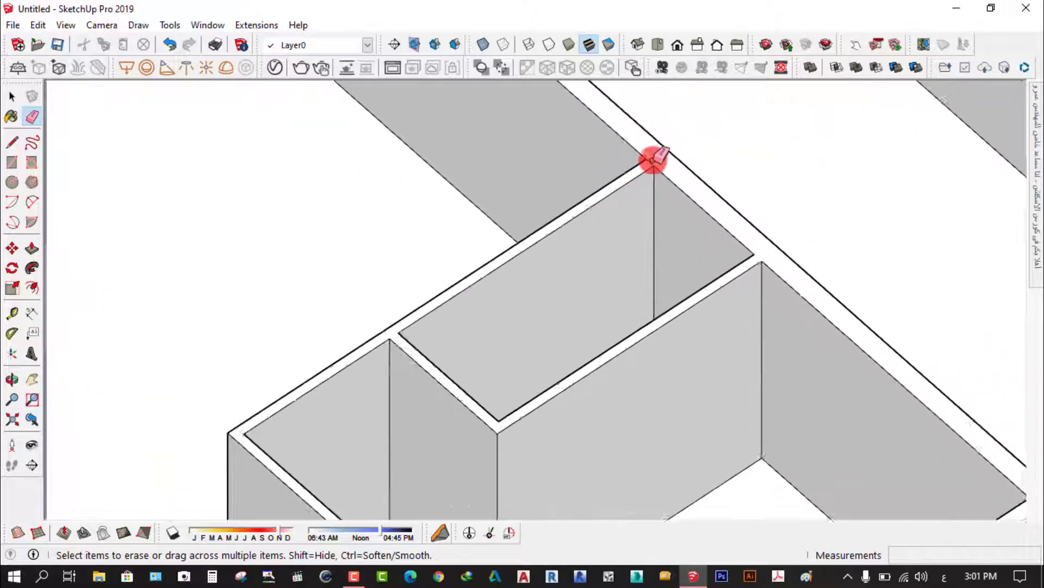
scroll(655, 153, up, 2)
scroll(653, 161, up, 1)
scroll(631, 186, down, 1)
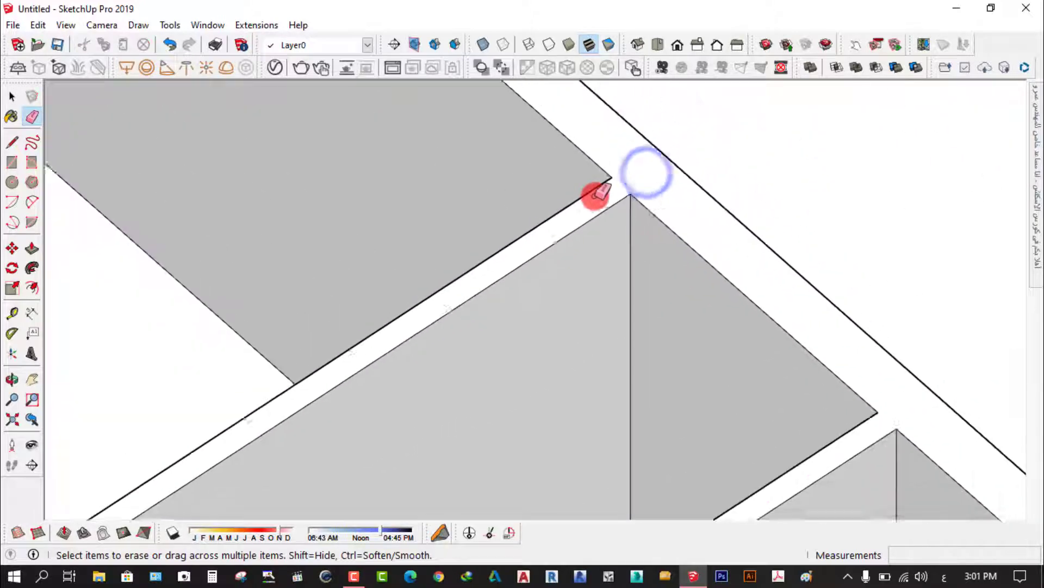
scroll(594, 197, down, 1)
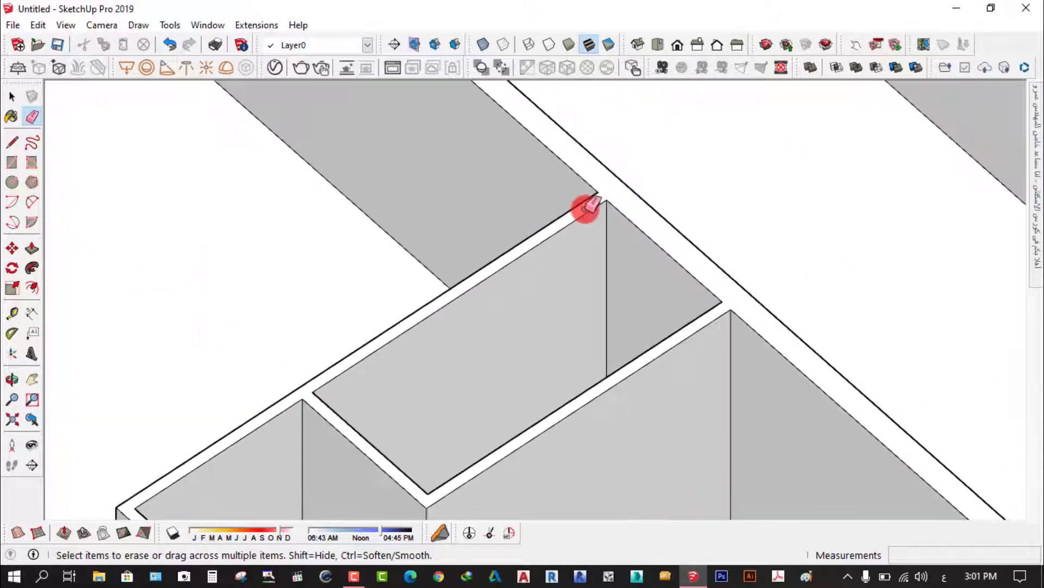
click(657, 47)
scroll(280, 259, down, 2)
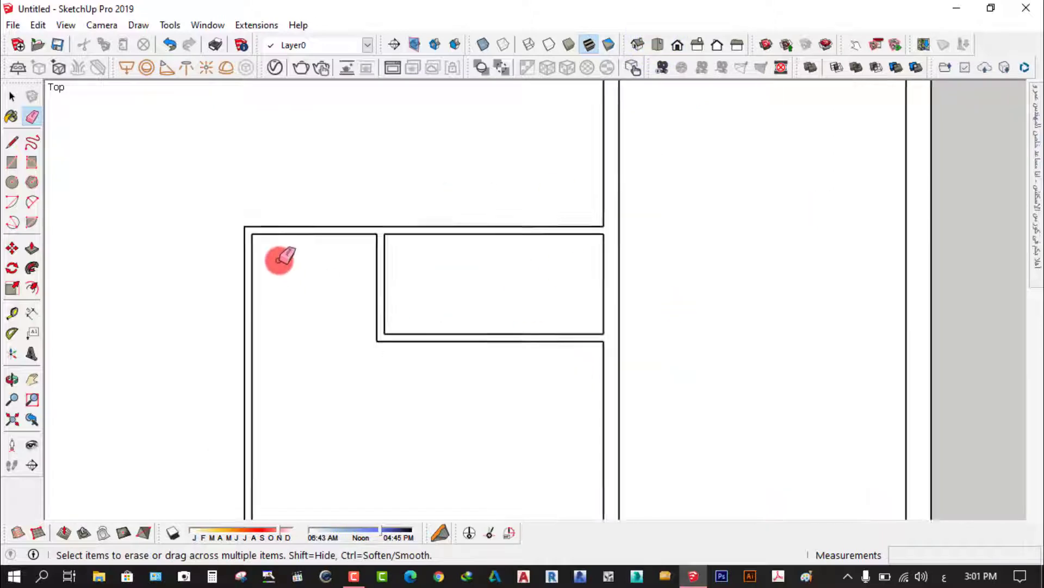
scroll(279, 259, down, 1)
scroll(487, 268, down, 2)
scroll(366, 439, up, 2)
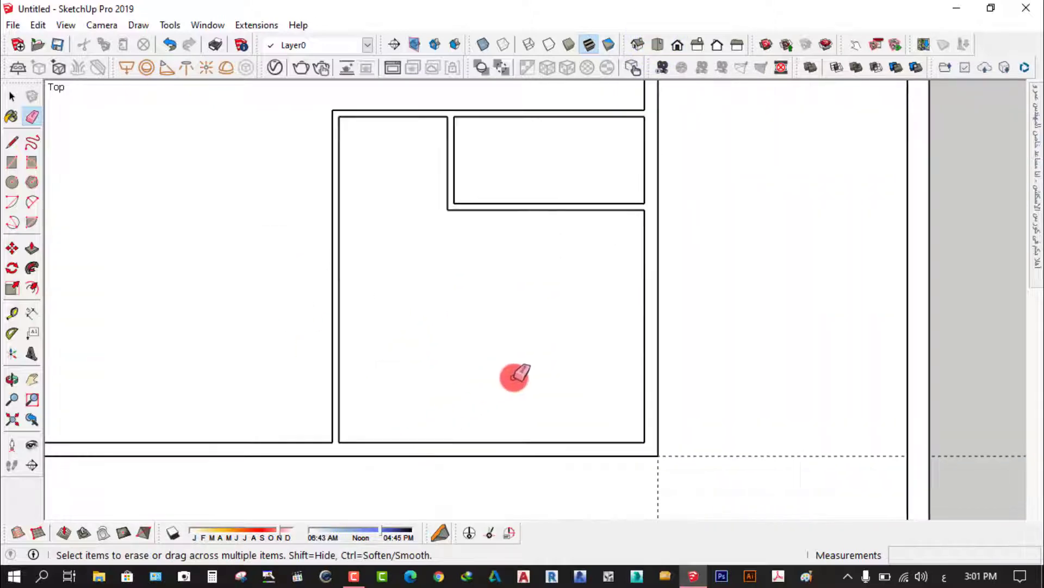
scroll(513, 378, down, 1)
scroll(512, 378, down, 1)
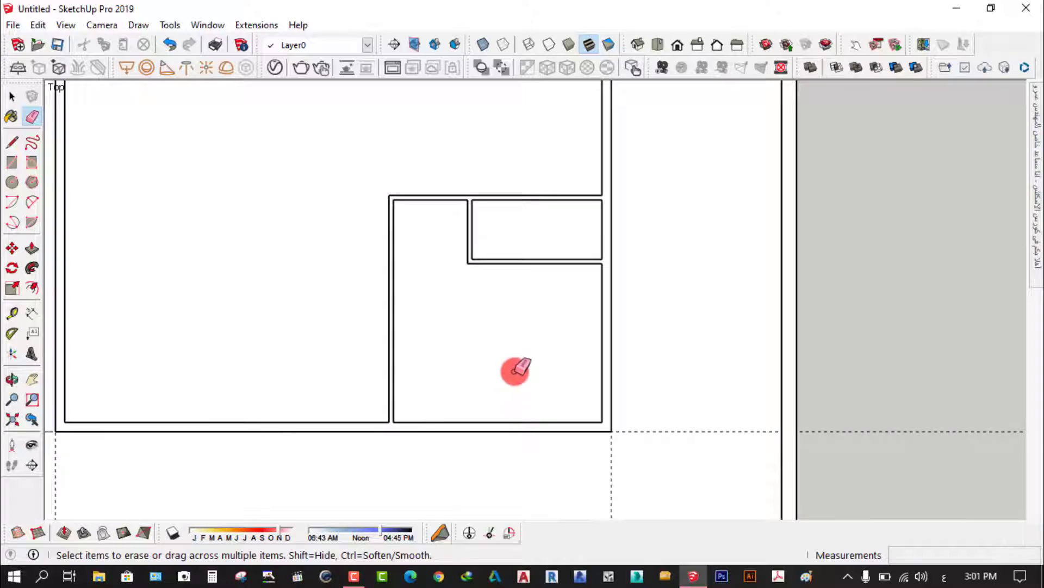
scroll(515, 371, down, 1)
scroll(445, 258, up, 2)
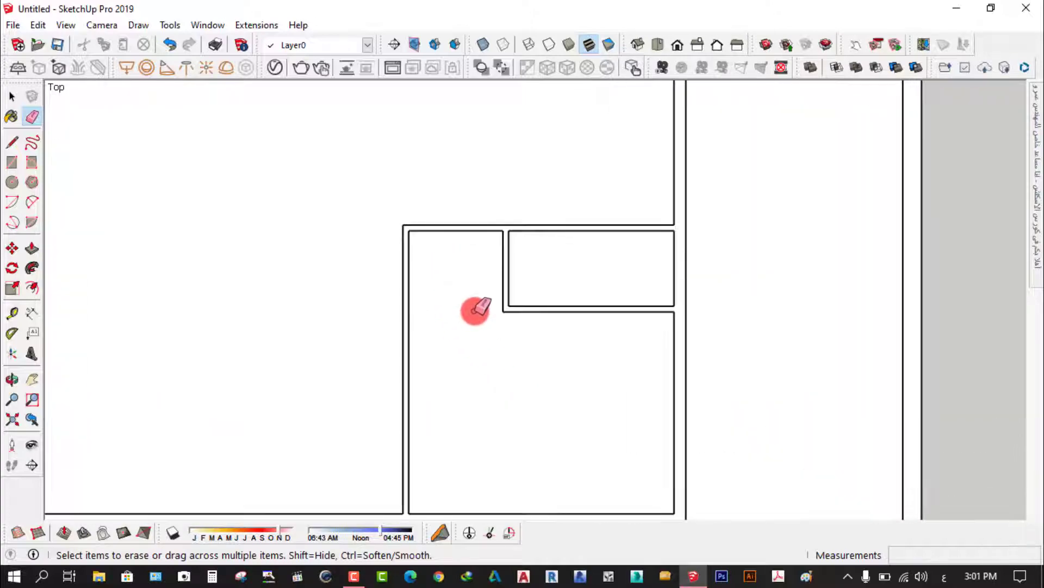
scroll(475, 311, down, 1)
mouse_move(421, 439)
middle_down()
mouse_move(588, 356)
mouse_move(366, 373)
mouse_move(341, 185)
mouse_move(508, 309)
middle_up()
scroll(507, 309, up, 3)
scroll(544, 263, up, 2)
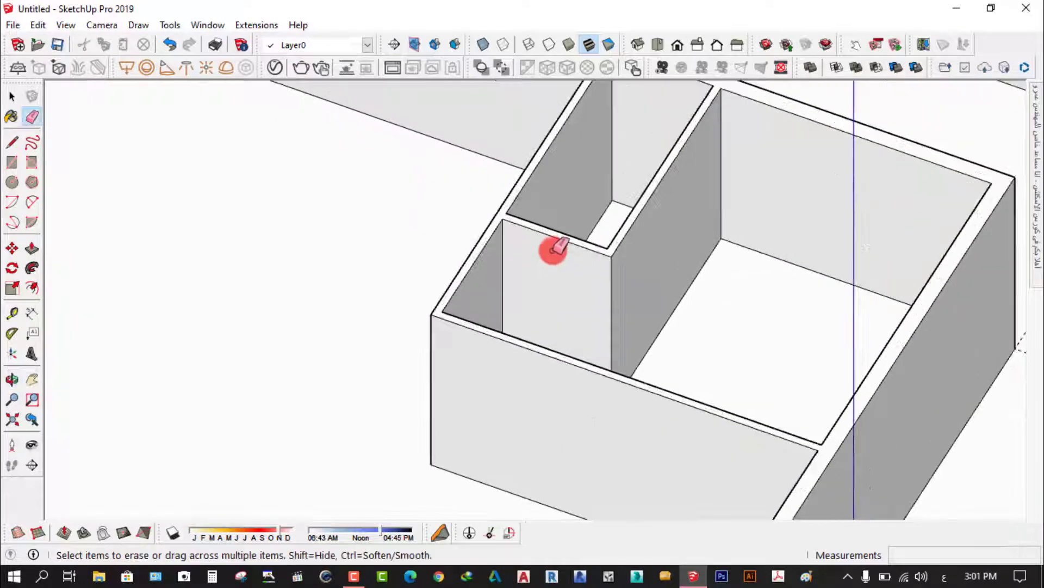
mouse_move(553, 247)
middle_down()
mouse_move(532, 256)
mouse_move(601, 319)
mouse_move(750, 288)
mouse_move(384, 285)
mouse_move(527, 282)
mouse_move(588, 354)
mouse_move(234, 294)
mouse_move(594, 335)
mouse_move(765, 373)
middle_up()
scroll(533, 275, up, 2)
scroll(547, 261, down, 2)
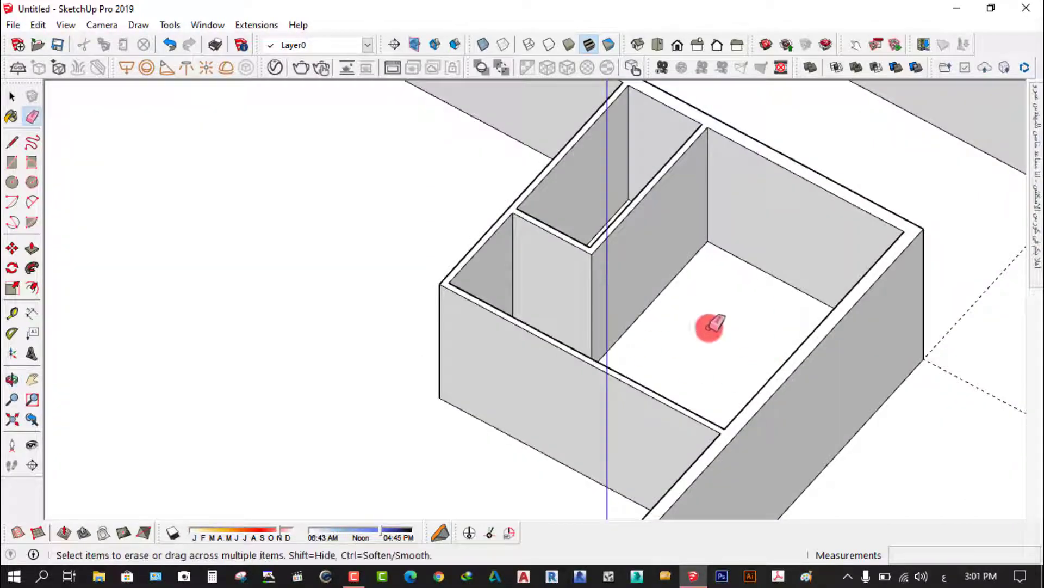
scroll(592, 287, down, 3)
scroll(525, 344, down, 2)
middle_drag(602, 345, 268, 381)
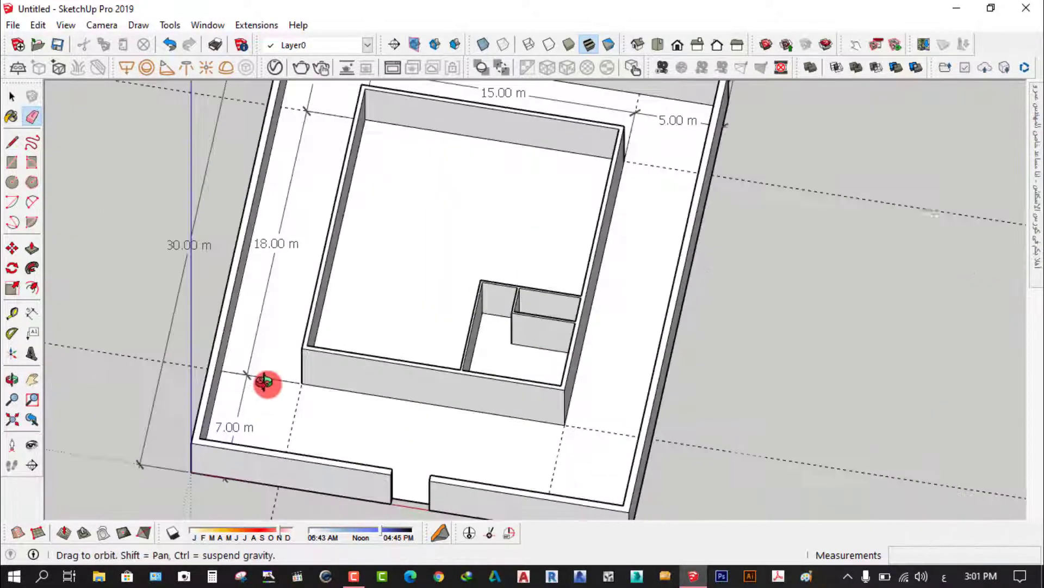
scroll(499, 321, up, 3)
scroll(499, 321, up, 1)
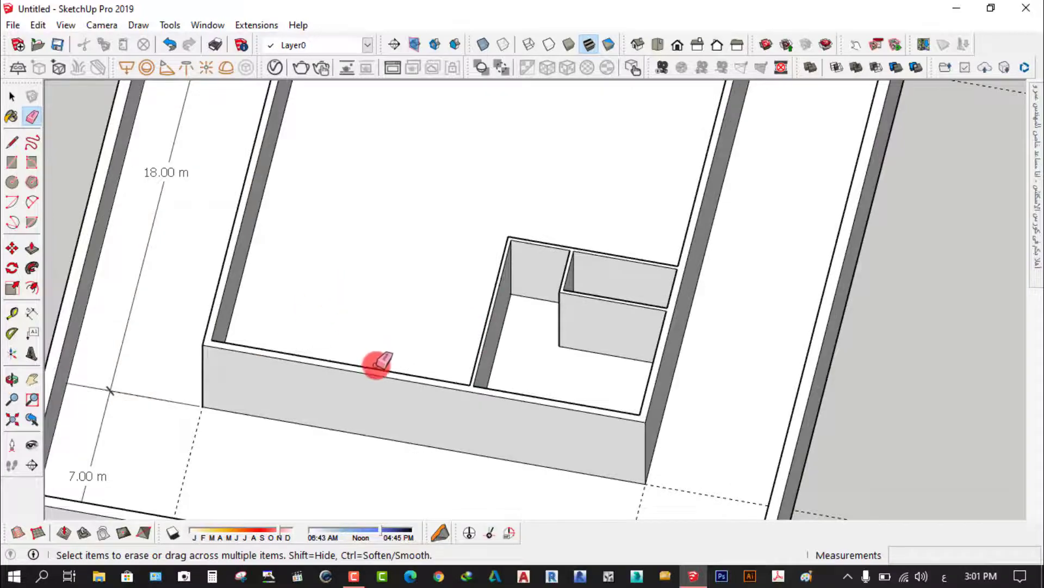
scroll(379, 364, down, 4)
scroll(401, 341, up, 3)
scroll(406, 244, down, 2)
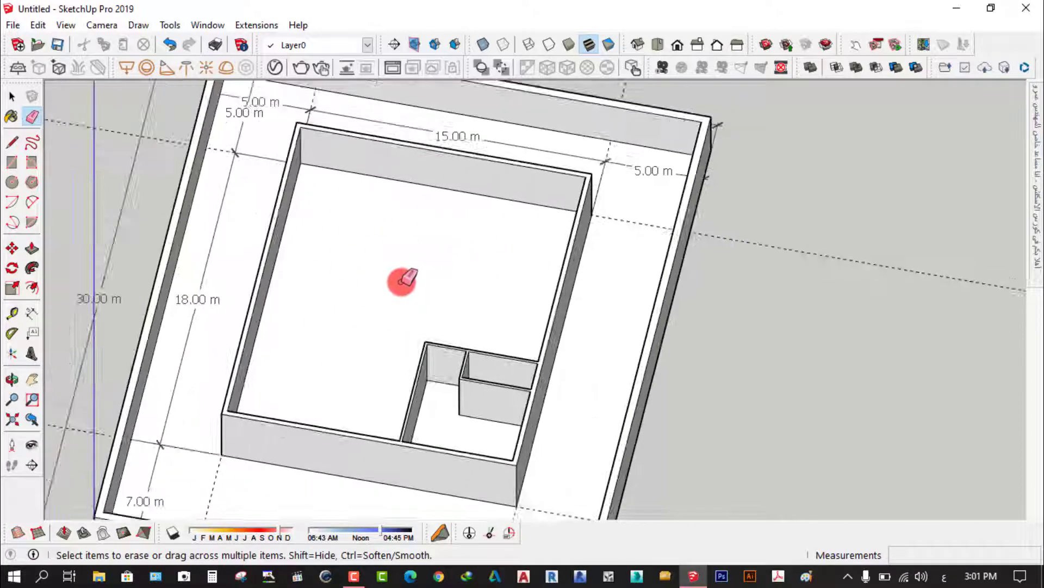
scroll(513, 319, down, 2)
middle_drag(513, 320, 171, 284)
scroll(325, 231, up, 3)
scroll(327, 234, up, 2)
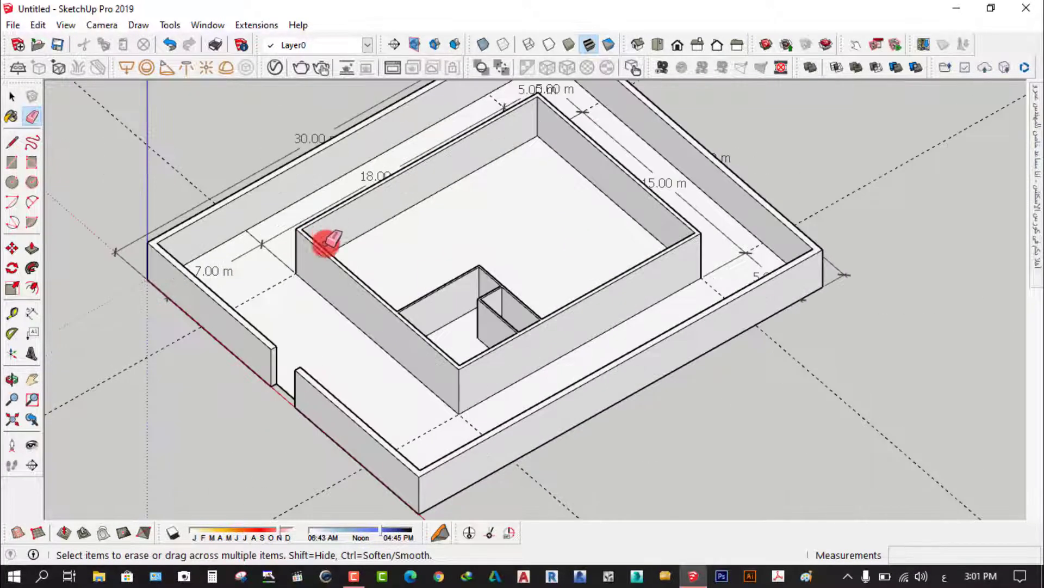
scroll(447, 310, up, 2)
scroll(469, 308, down, 2)
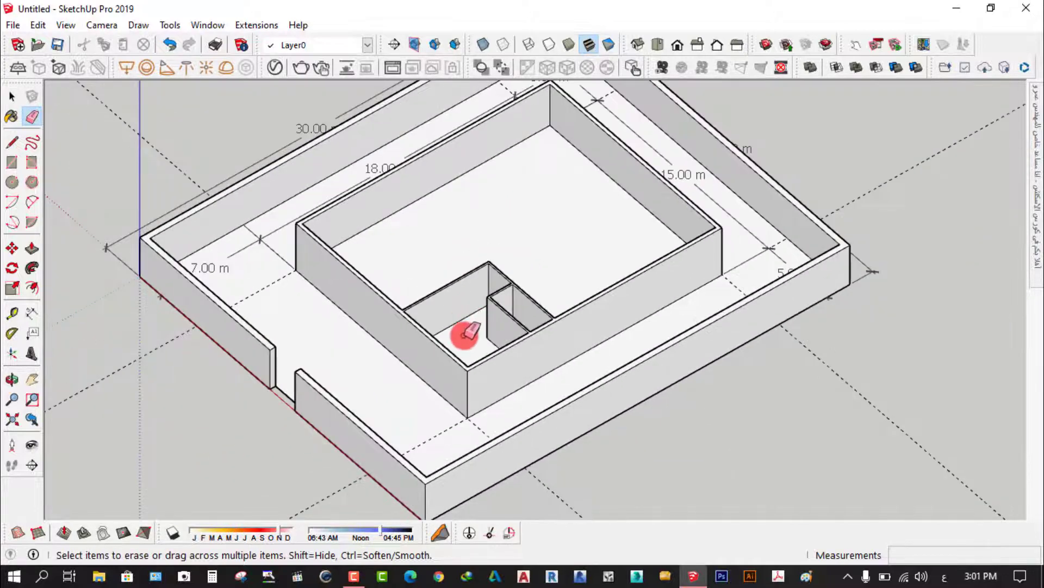
scroll(274, 356, up, 2)
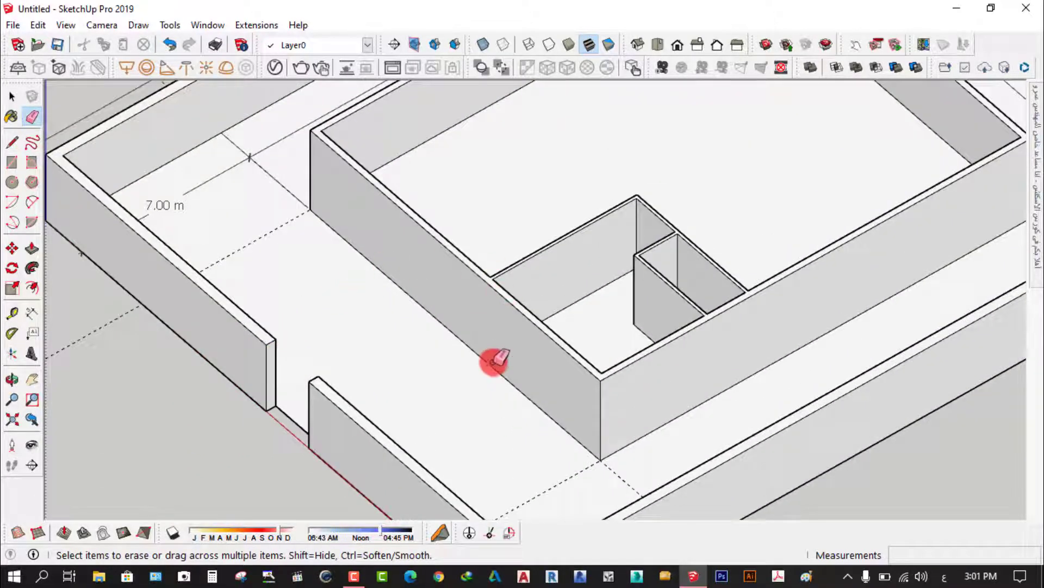
scroll(462, 359, down, 2)
mouse_move(431, 354)
middle_down()
mouse_move(618, 272)
mouse_move(718, 158)
mouse_move(722, 257)
mouse_move(622, 296)
mouse_move(387, 247)
middle_up()
key(e)
mouse_move(752, 292)
middle_down()
mouse_move(411, 336)
mouse_move(532, 275)
middle_up()
scroll(539, 256, up, 2)
scroll(533, 217, up, 2)
scroll(566, 347, down, 2)
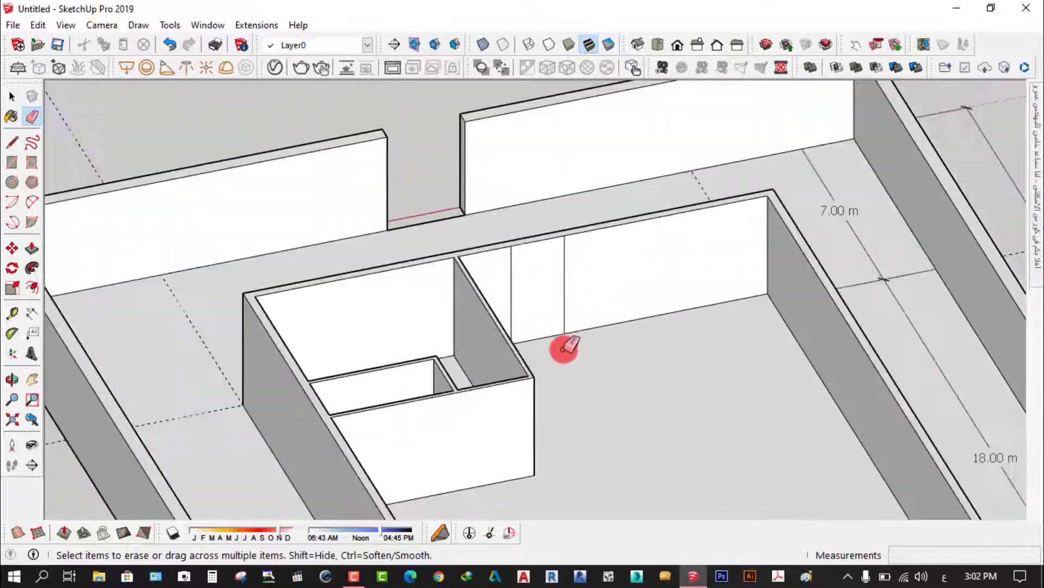
mouse_move(566, 347)
middle_down()
mouse_move(779, 396)
mouse_move(522, 373)
mouse_move(858, 359)
mouse_move(407, 375)
mouse_move(566, 352)
mouse_move(374, 343)
mouse_move(566, 337)
mouse_move(405, 349)
mouse_move(443, 345)
middle_up()
scroll(593, 326, down, 3)
scroll(473, 338, up, 3)
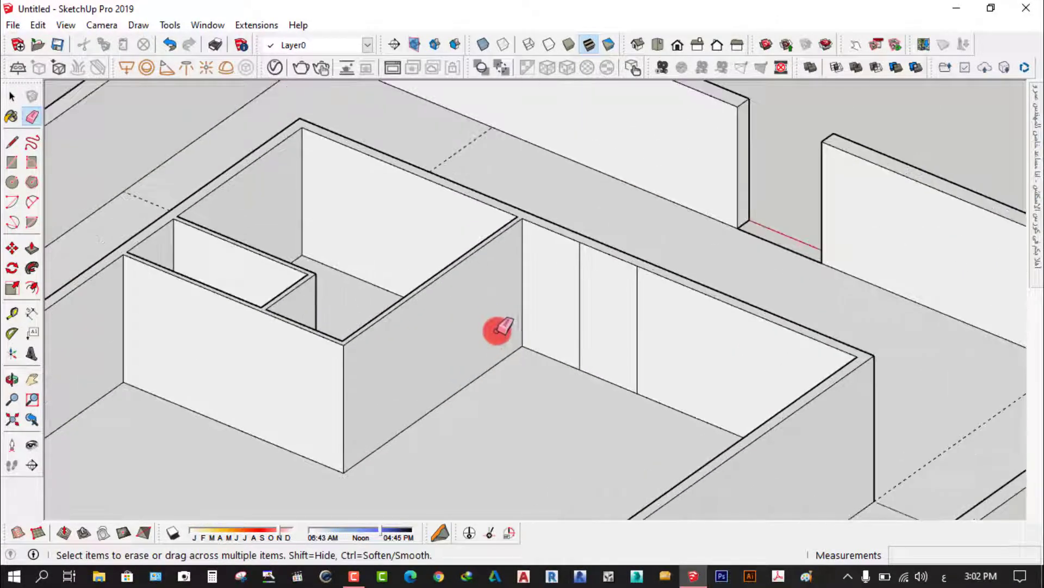
scroll(566, 381, up, 2)
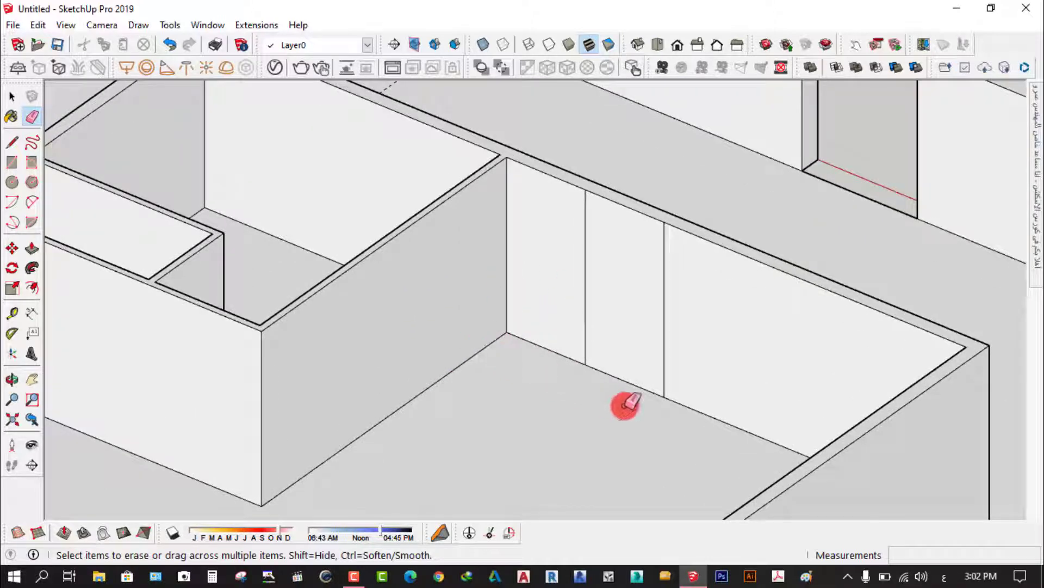
scroll(476, 345, down, 2)
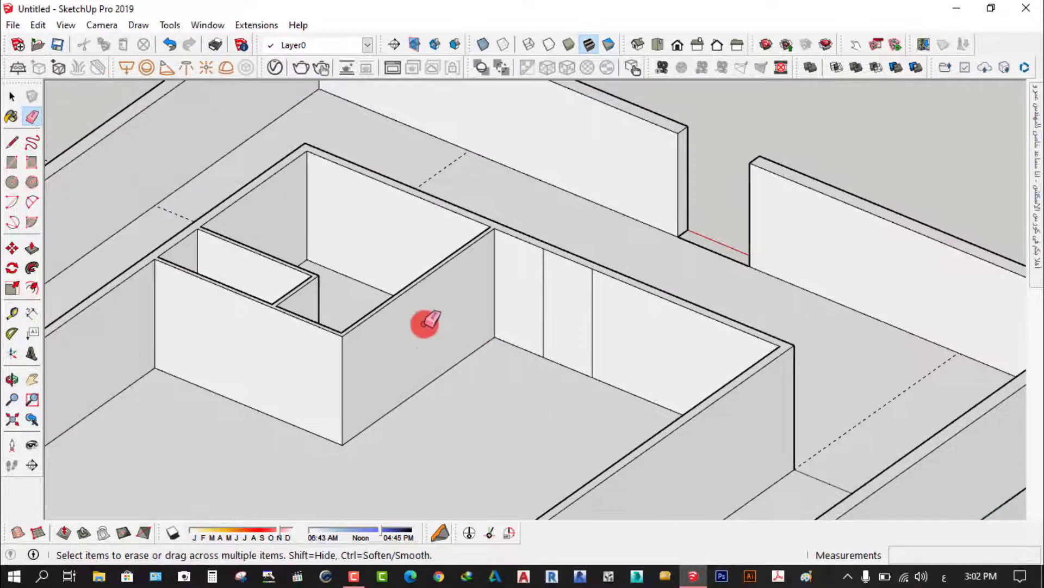
scroll(441, 353, down, 2)
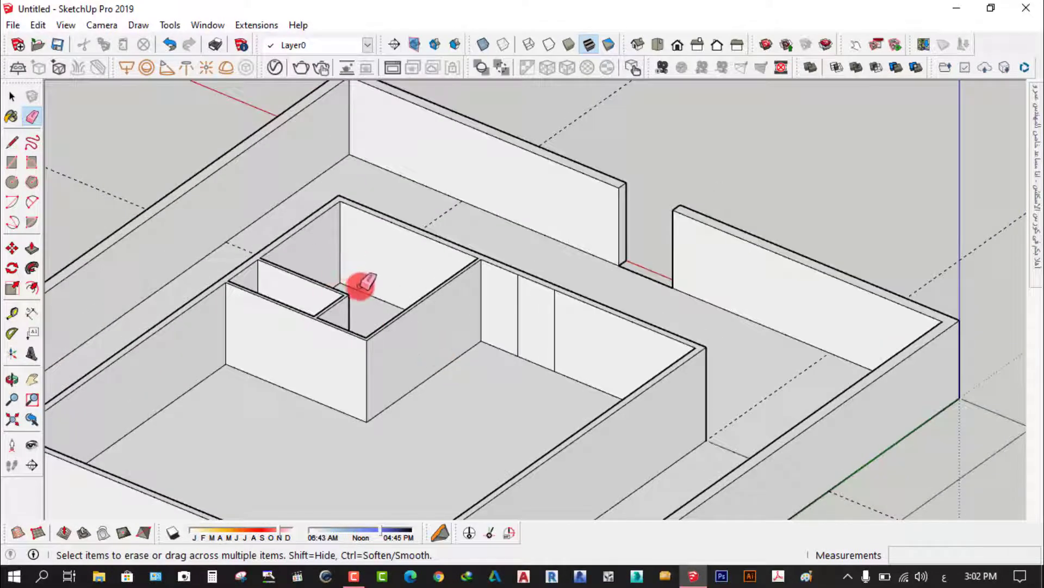
scroll(359, 282, down, 1)
mouse_move(354, 280)
middle_down()
mouse_move(410, 322)
mouse_move(396, 354)
mouse_move(340, 307)
middle_up()
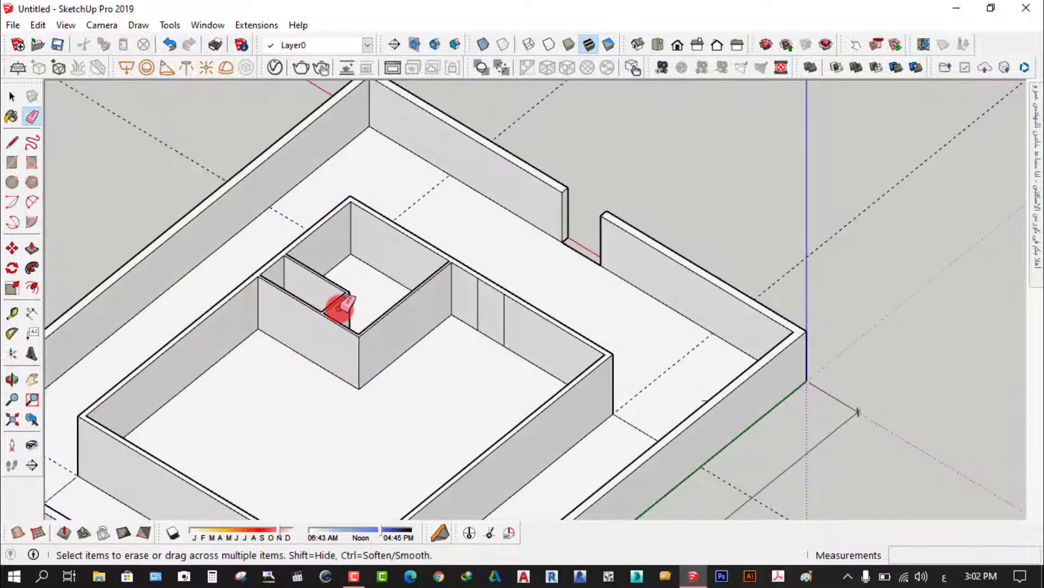
scroll(340, 308, down, 1)
scroll(408, 344, up, 2)
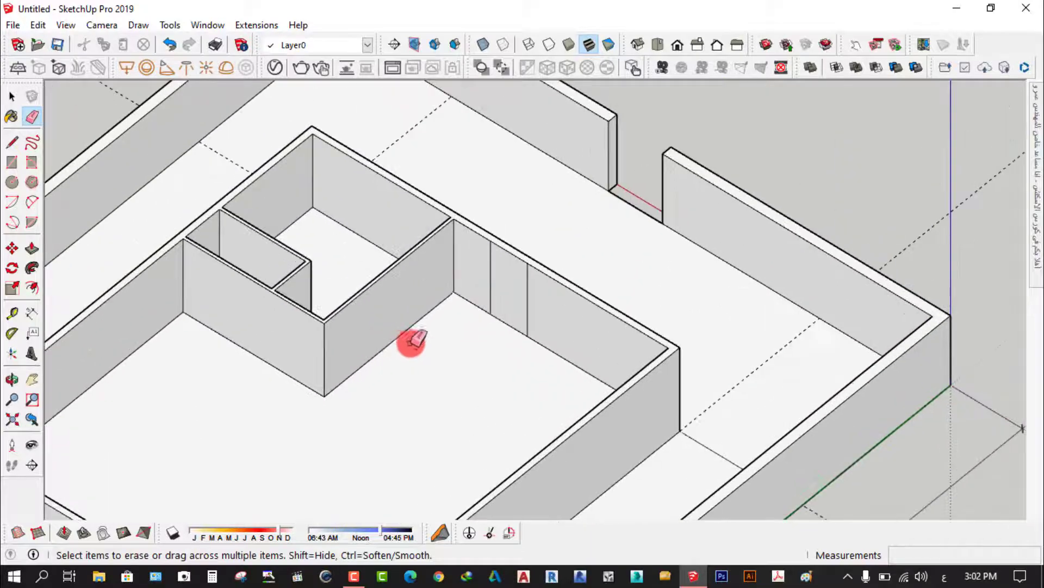
scroll(408, 333, down, 2)
mouse_move(408, 334)
middle_down()
mouse_move(578, 354)
mouse_move(453, 344)
middle_up()
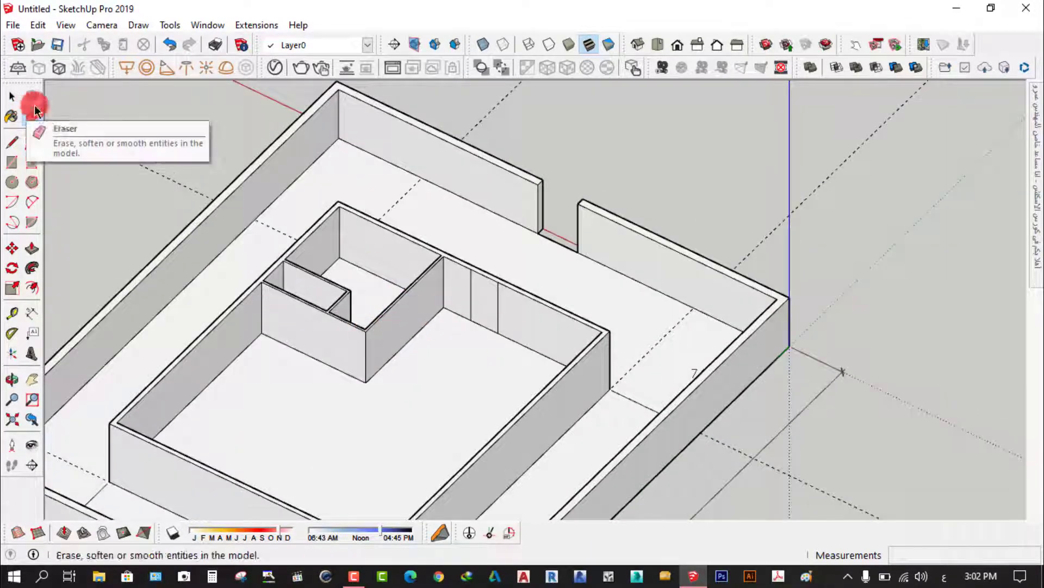
Step: Copy the inner wall's vertical line 0.12 m sideways to mark a partition thickness
click(11, 97)
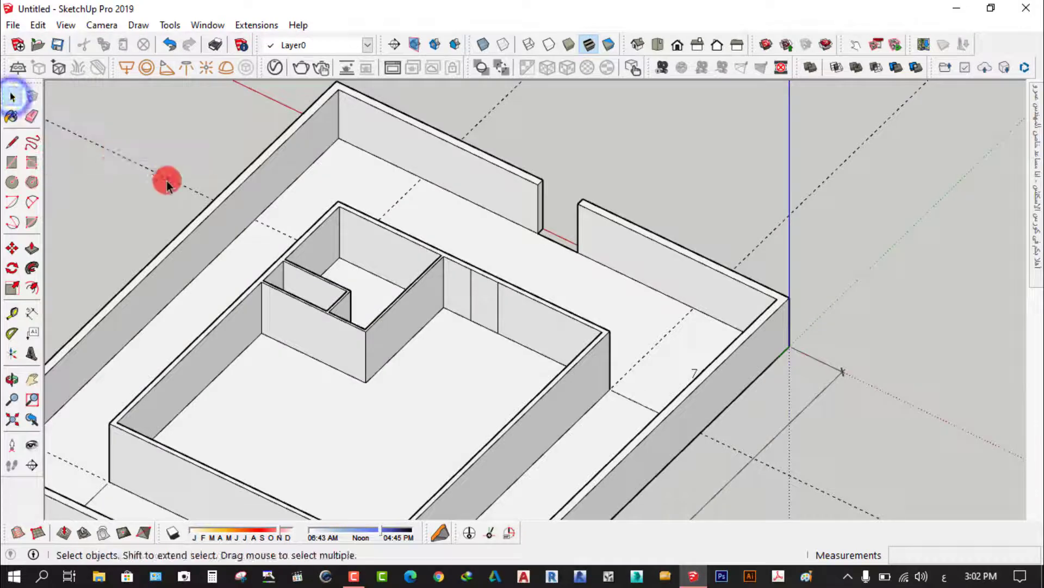
scroll(469, 340, up, 2)
scroll(501, 310, up, 2)
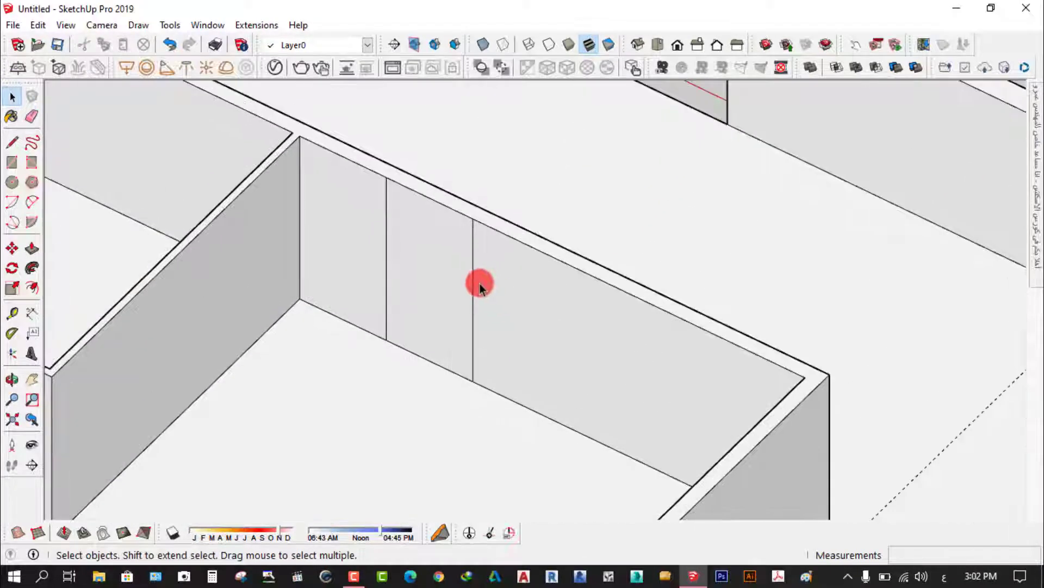
click(472, 289)
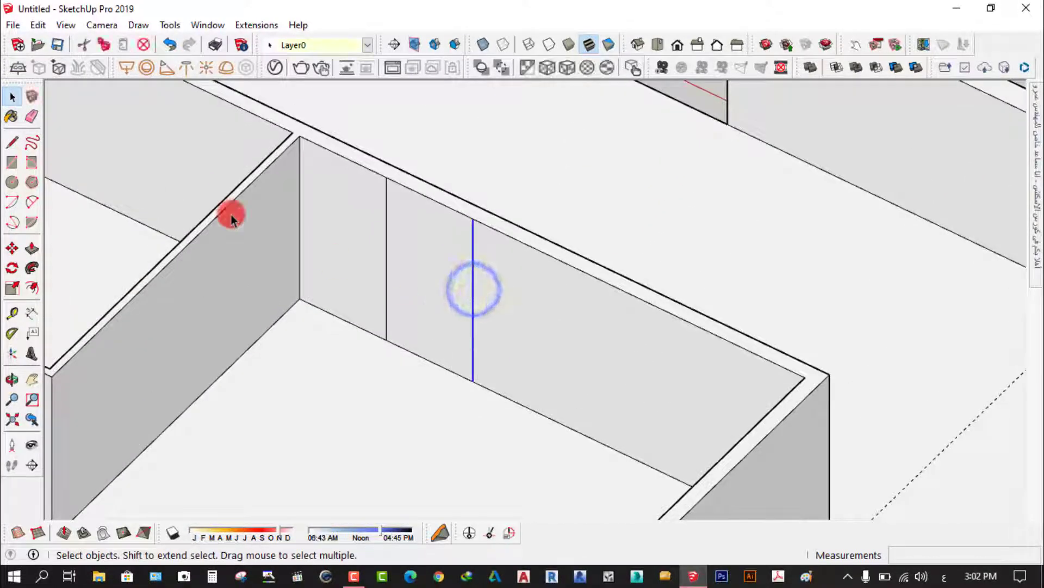
click(11, 250)
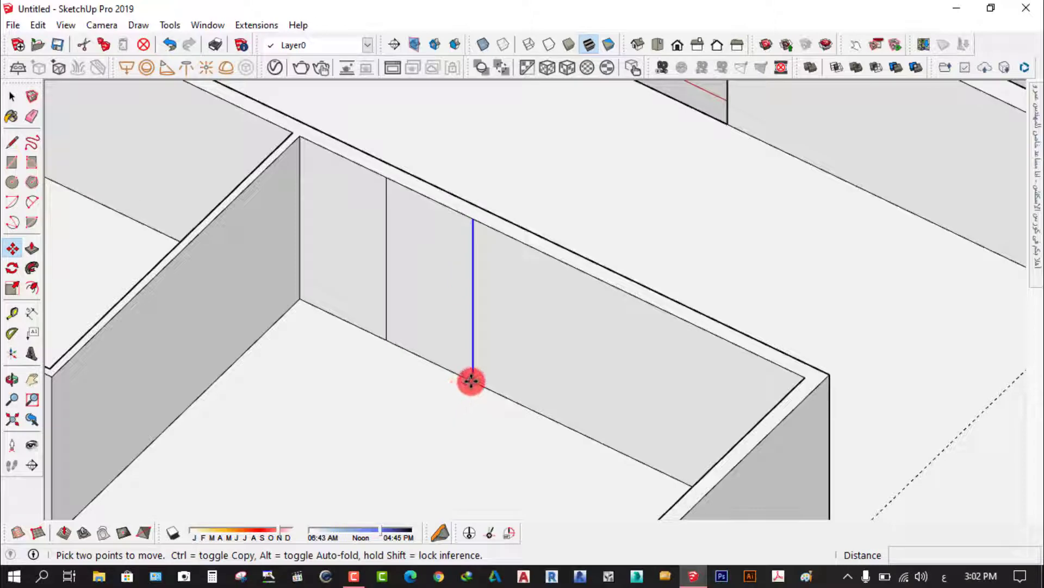
click(475, 219)
key(ctrl)
text(.12)
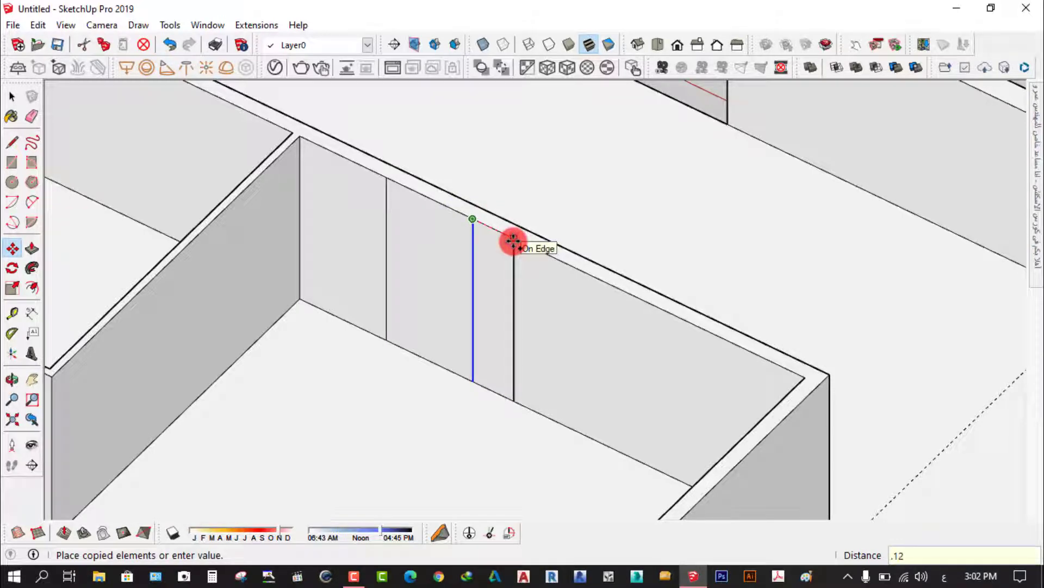
key(Return)
scroll(478, 299, up, 2)
click(12, 97)
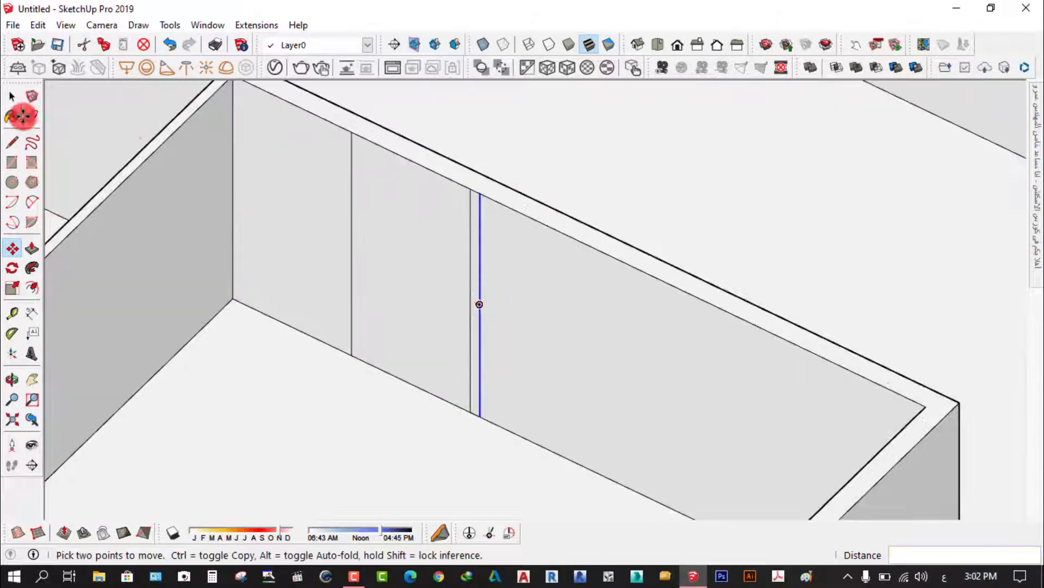
scroll(345, 326, up, 1)
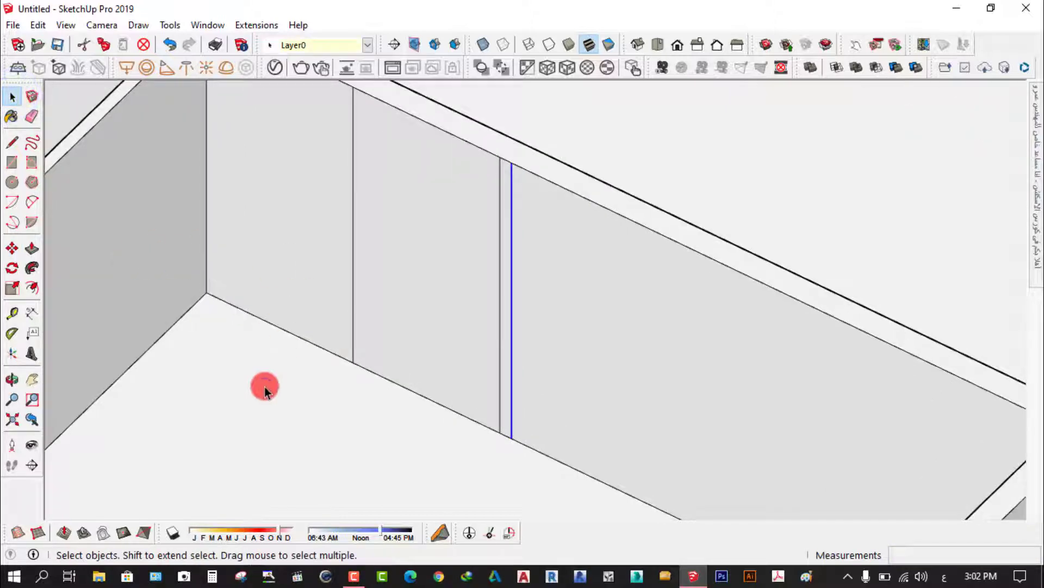
click(263, 392)
scroll(263, 387, down, 2)
scroll(263, 387, down, 2)
scroll(264, 384, down, 1)
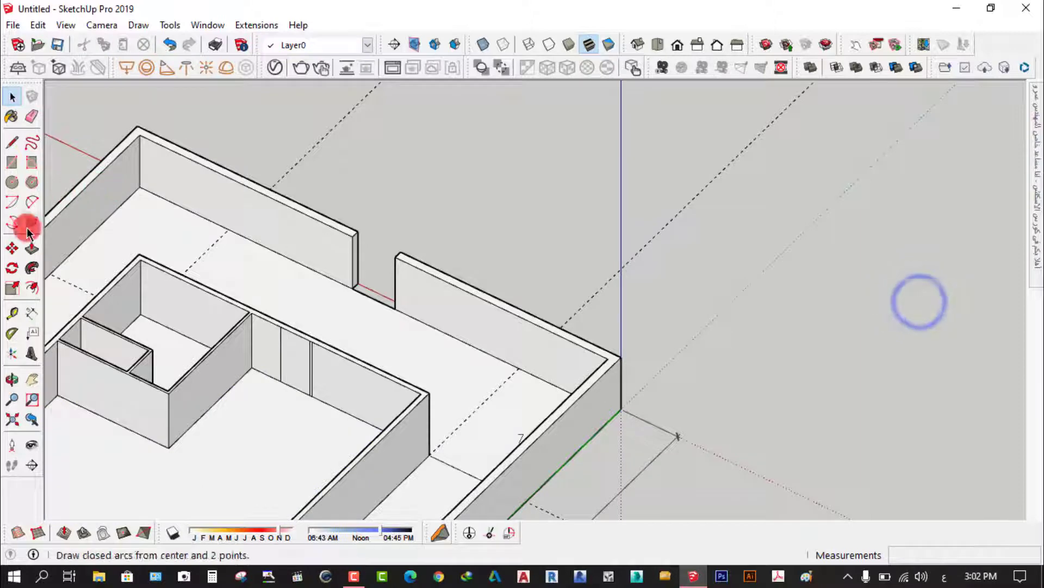
Step: Push/Pull the 0.12 m strip in the wall gap outward into the room as a partition
click(31, 250)
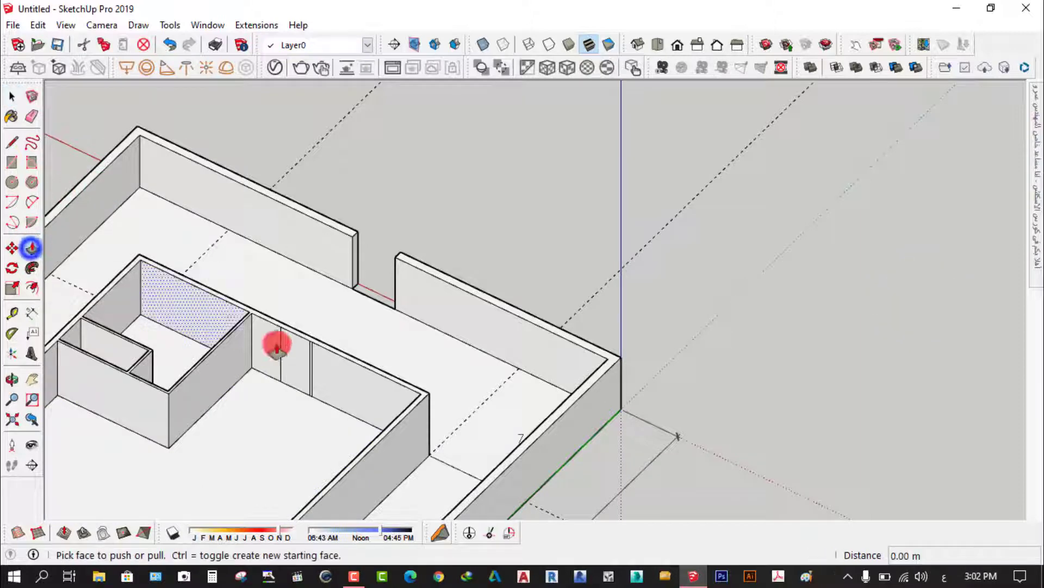
scroll(281, 381, up, 3)
scroll(401, 182, down, 2)
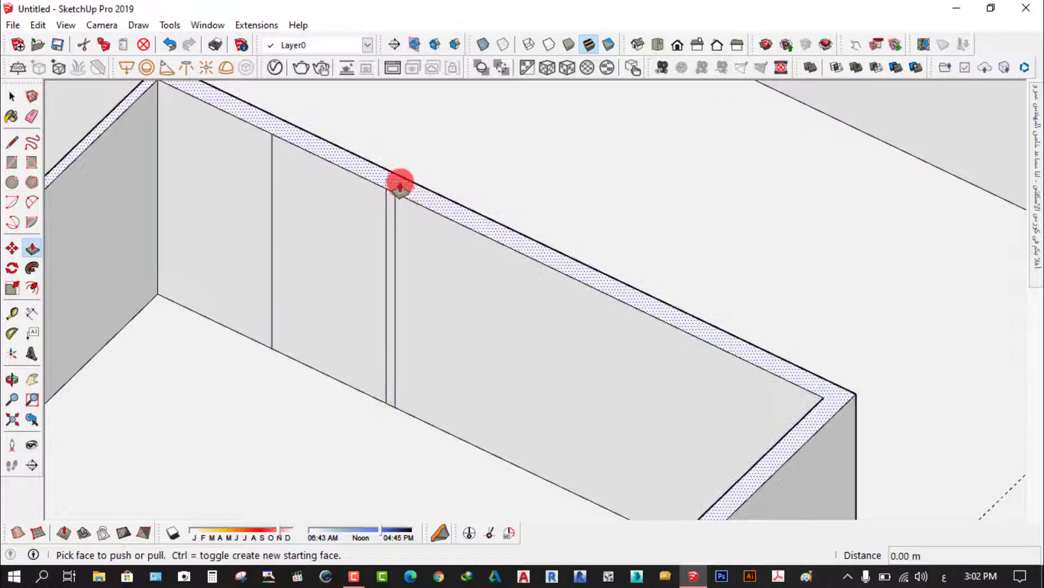
scroll(380, 219, up, 3)
scroll(399, 190, up, 2)
scroll(398, 201, down, 2)
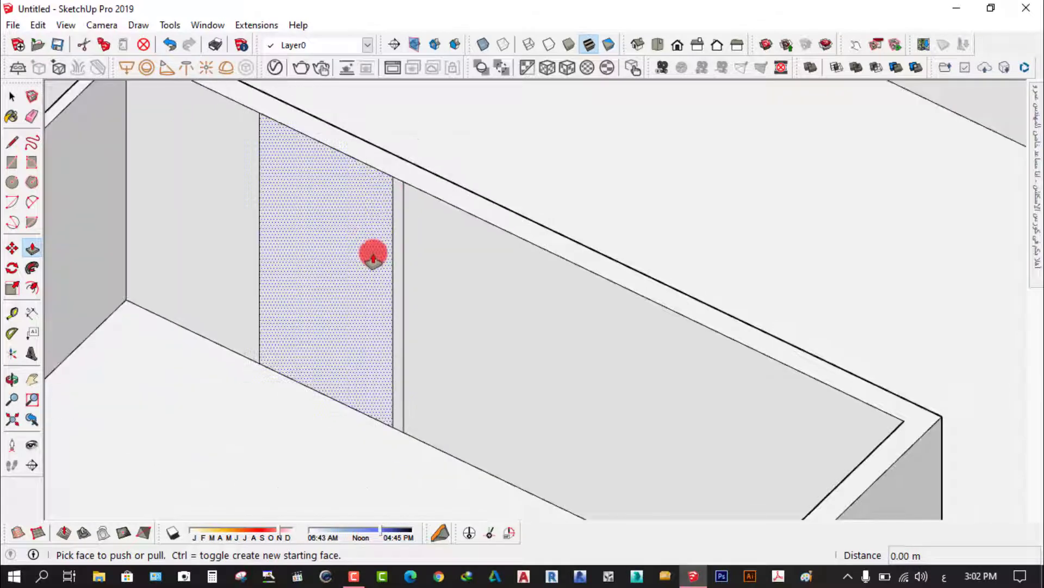
scroll(376, 261, up, 3)
click(415, 260)
scroll(381, 272, down, 2)
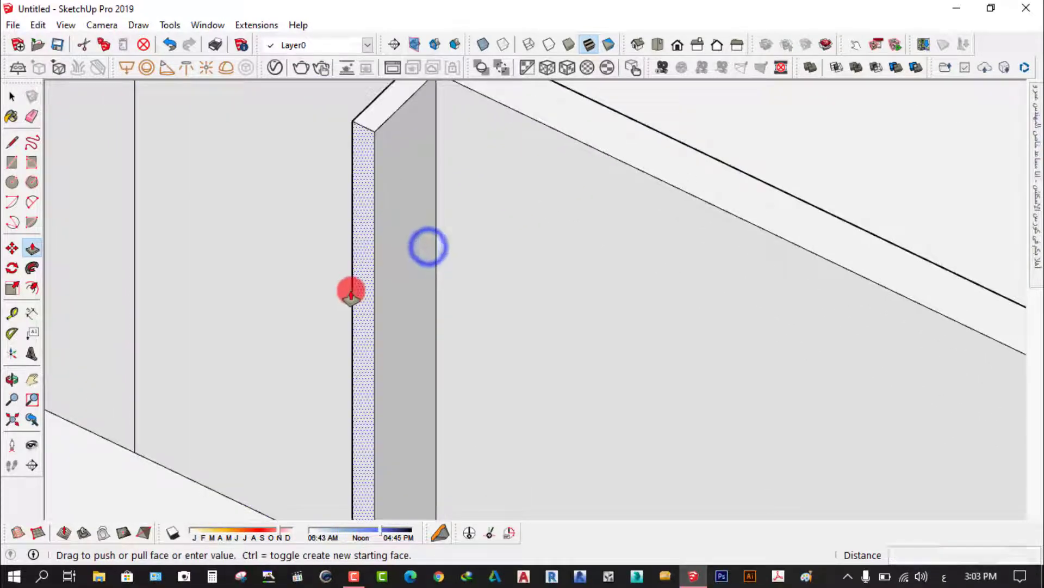
scroll(349, 292, down, 2)
scroll(315, 326, up, 2)
scroll(332, 319, down, 2)
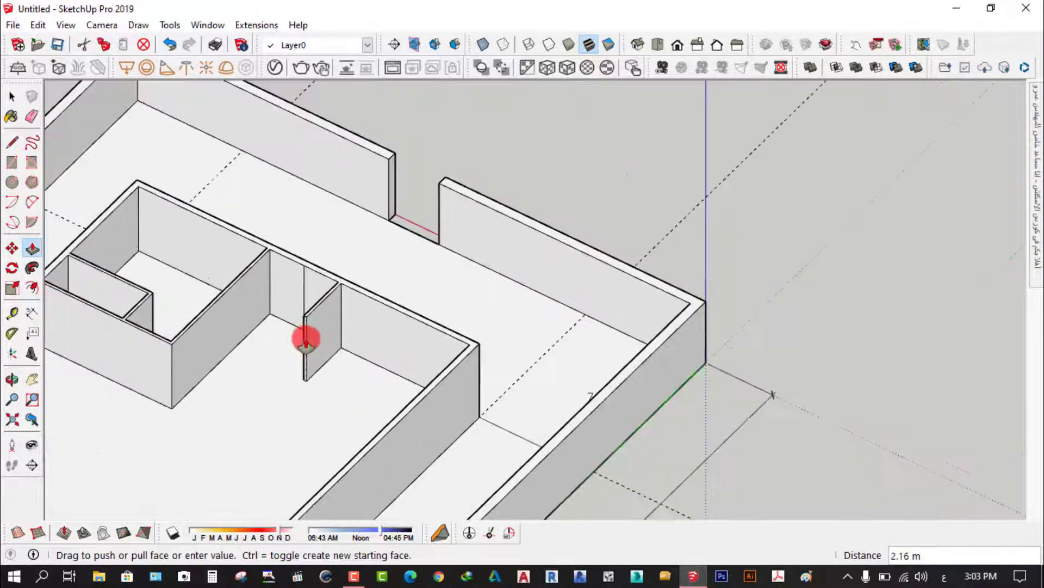
scroll(304, 337, up, 1)
scroll(279, 375, up, 2)
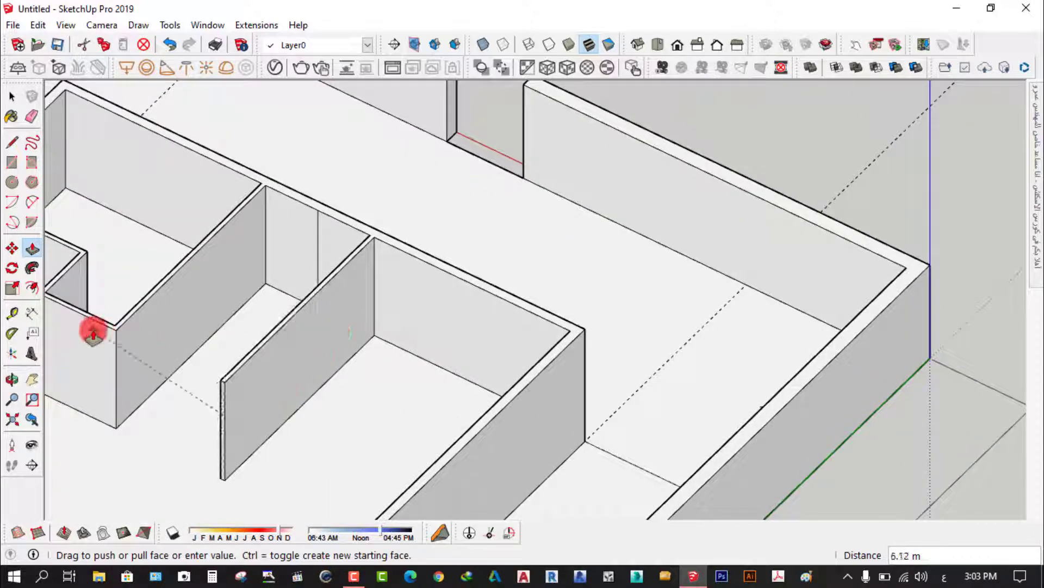
scroll(179, 353, up, 1)
scroll(233, 362, up, 1)
mouse_move(269, 363)
middle_down()
mouse_move(473, 328)
mouse_move(814, 357)
middle_up()
scroll(749, 310, up, 1)
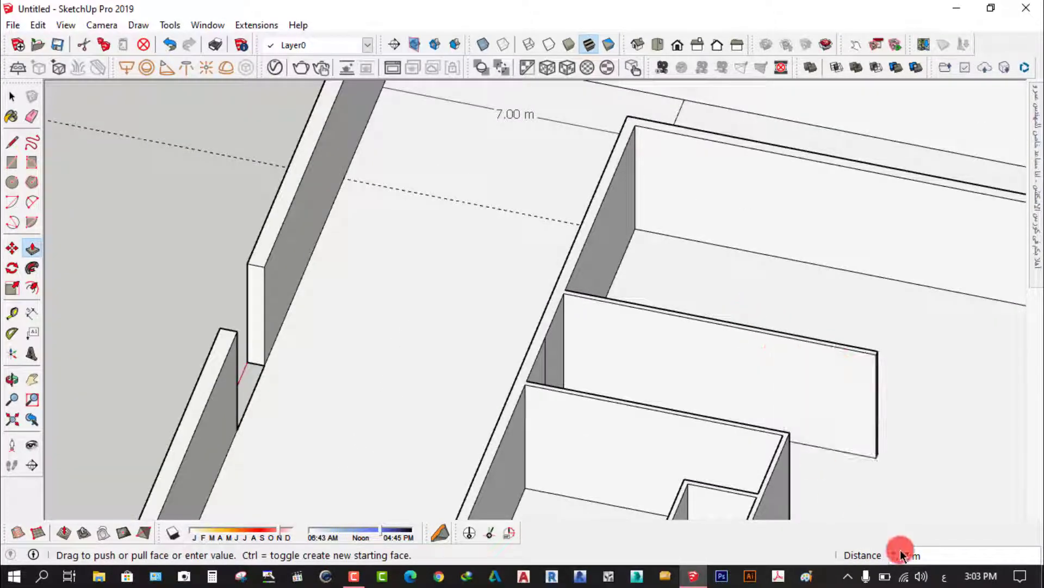
Step: Finish the new partition wall at 6.00 m long
mouse_move(711, 350)
middle_down()
mouse_move(674, 303)
mouse_move(811, 384)
middle_up()
scroll(810, 384, up, 2)
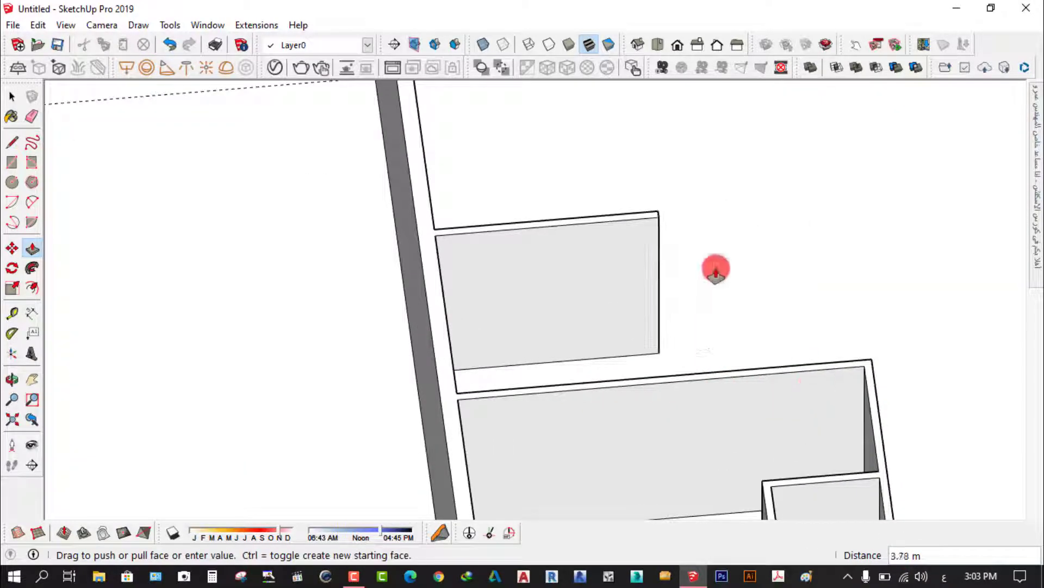
scroll(707, 264, up, 2)
middle_drag(786, 288, 874, 273)
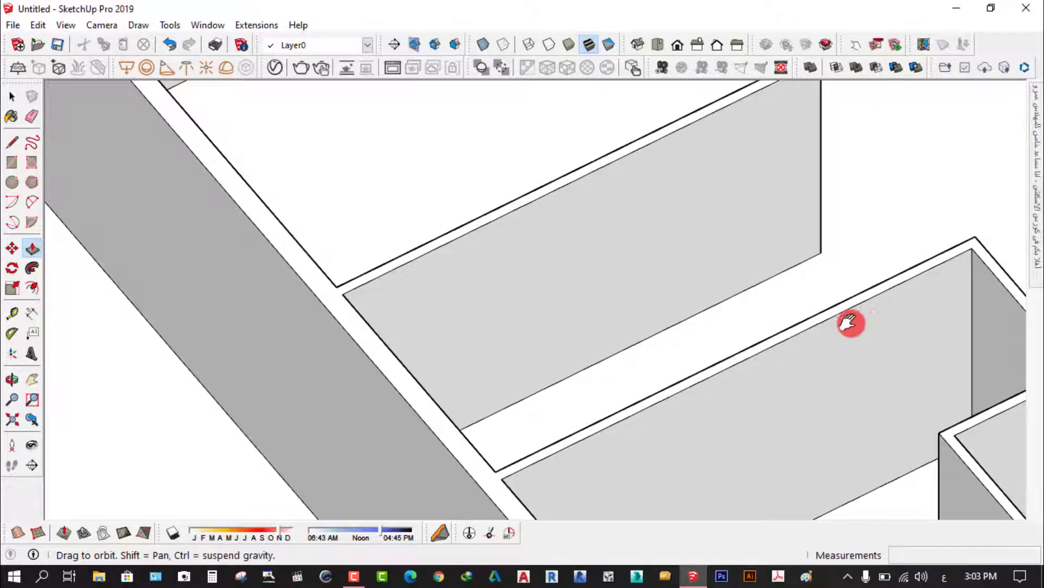
mouse_move(851, 321)
middle_down()
mouse_move(700, 300)
mouse_move(548, 203)
middle_up()
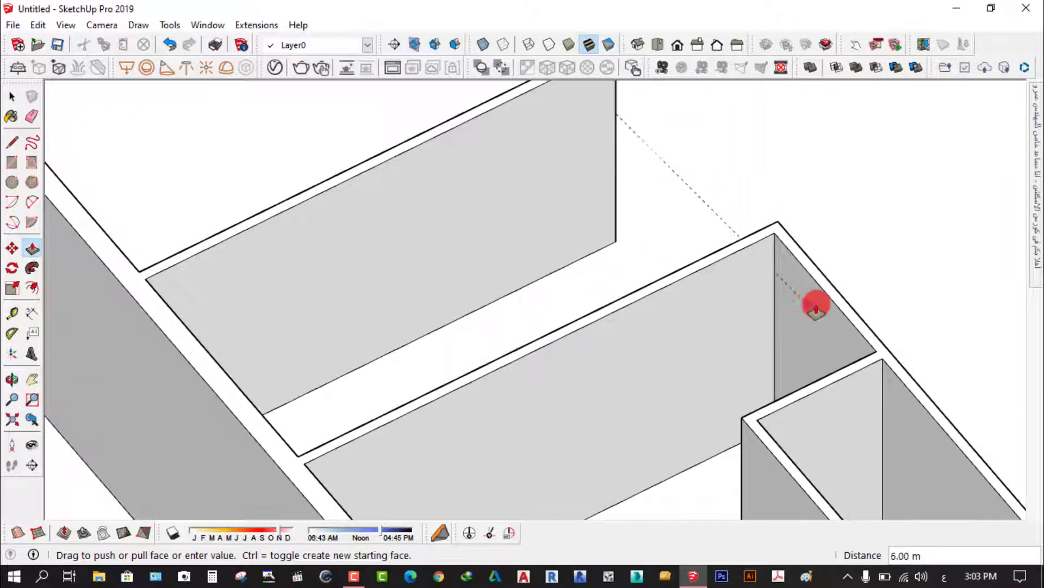
scroll(811, 311, up, 2)
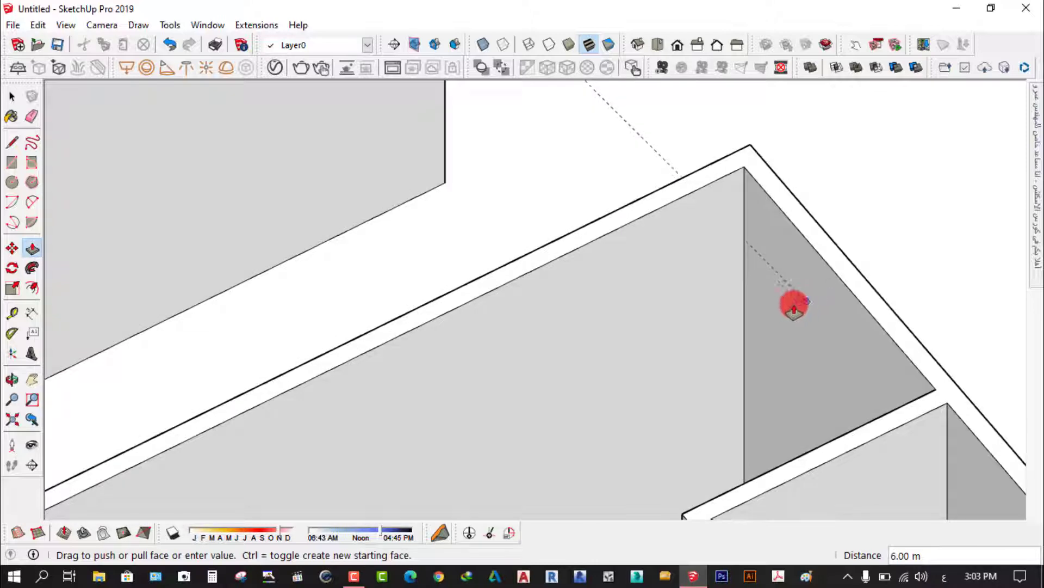
scroll(794, 306, down, 2)
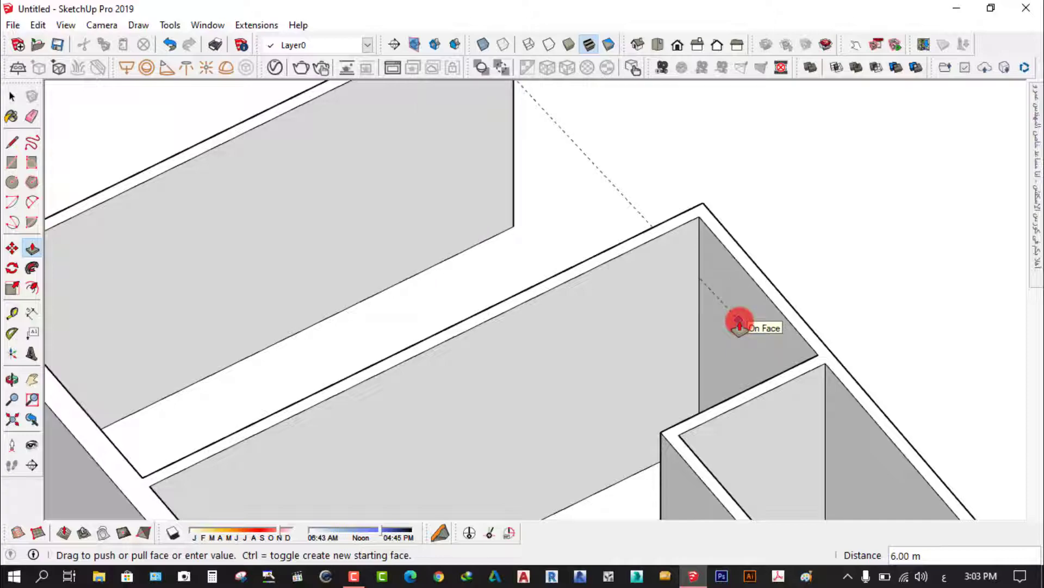
click(738, 323)
Step: Thicken the thin partition by pushing its face 0.12 m
mouse_move(551, 350)
middle_down()
mouse_move(485, 265)
mouse_move(532, 187)
mouse_move(524, 154)
mouse_move(555, 170)
mouse_move(517, 312)
mouse_move(487, 373)
mouse_move(641, 400)
middle_up()
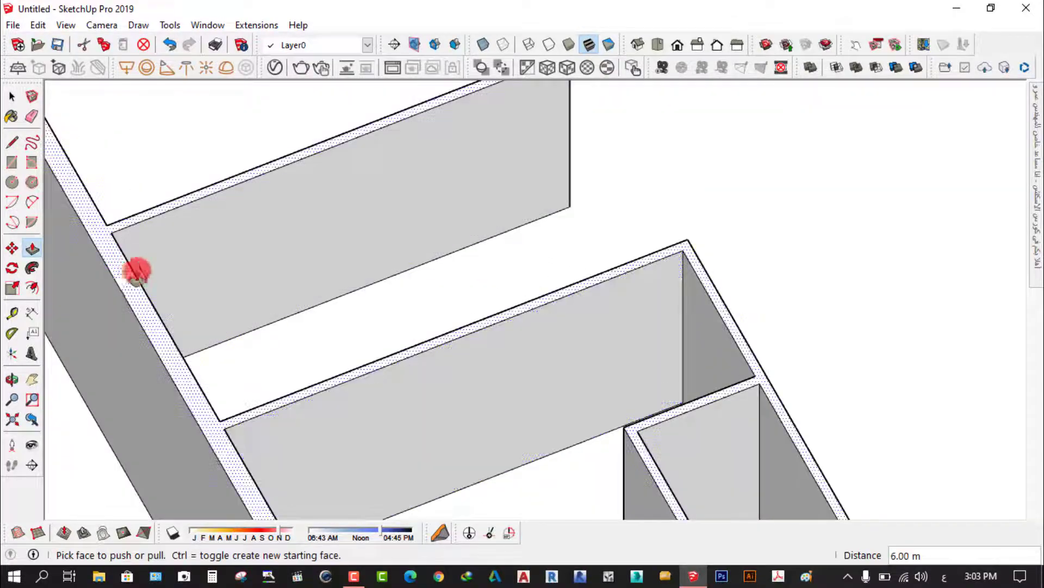
scroll(358, 253, down, 1)
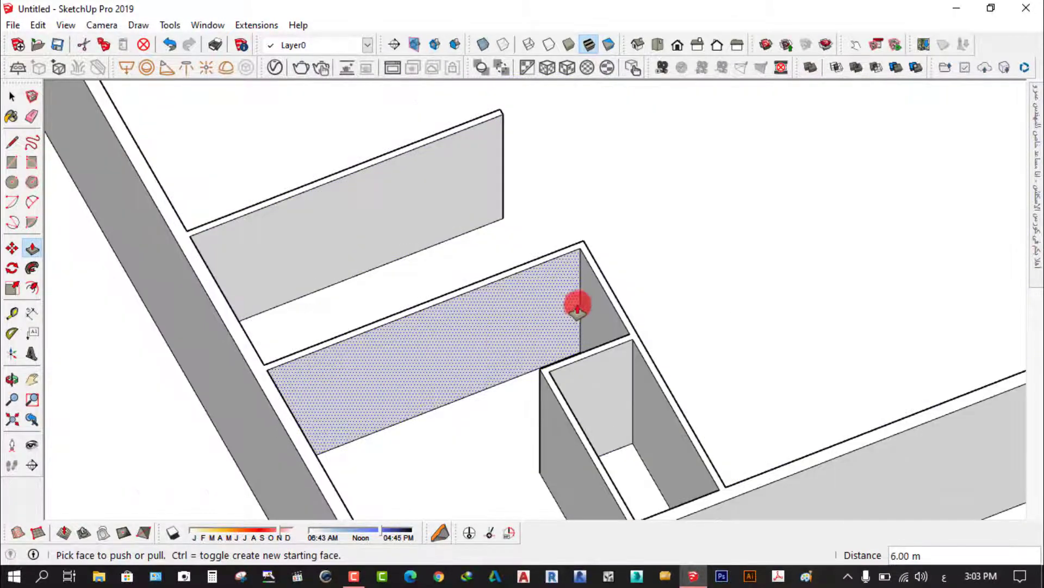
scroll(572, 315, up, 3)
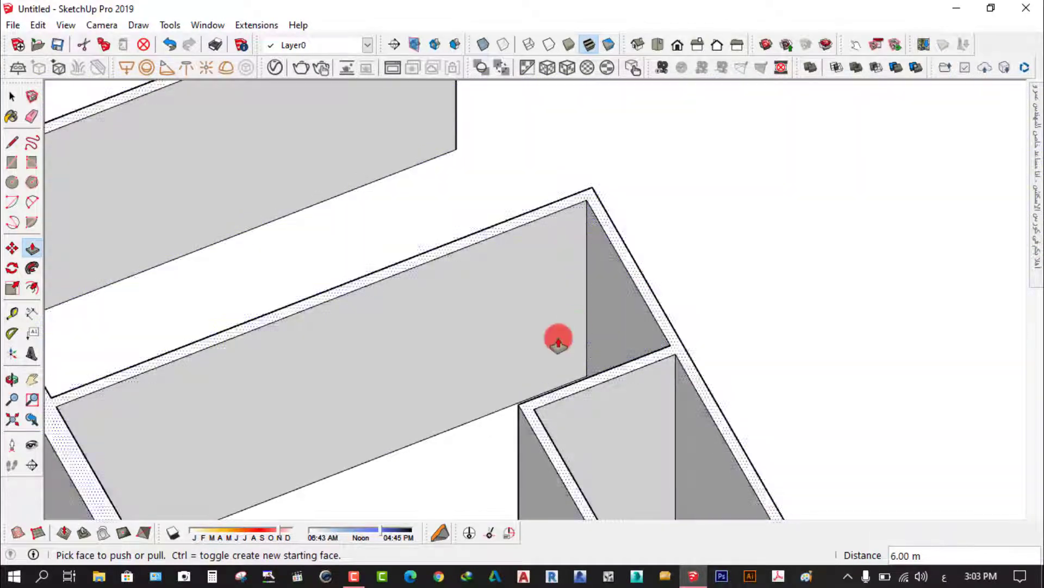
scroll(558, 341, down, 2)
scroll(487, 220, down, 3)
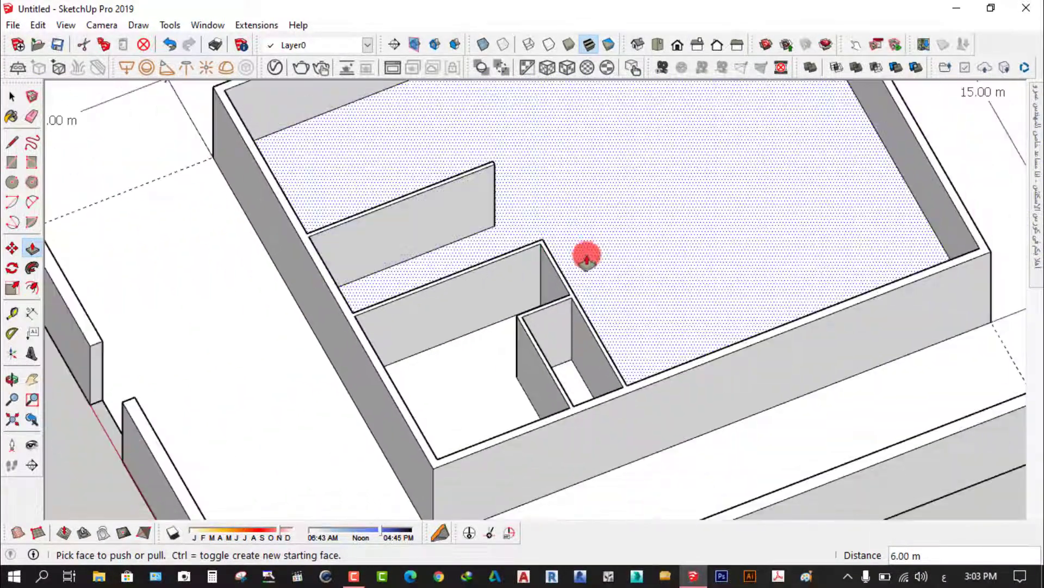
middle_drag(586, 256, 303, 203)
scroll(604, 205, up, 3)
mouse_move(700, 240)
middle_down()
mouse_move(552, 277)
mouse_move(674, 256)
middle_up()
scroll(706, 301, up, 2)
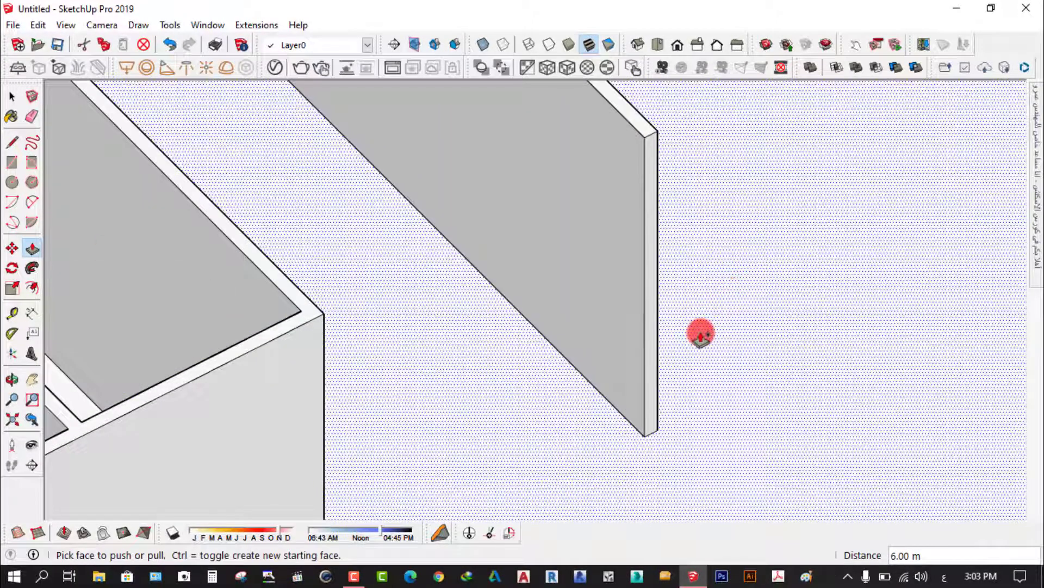
scroll(700, 333, up, 3)
click(610, 270)
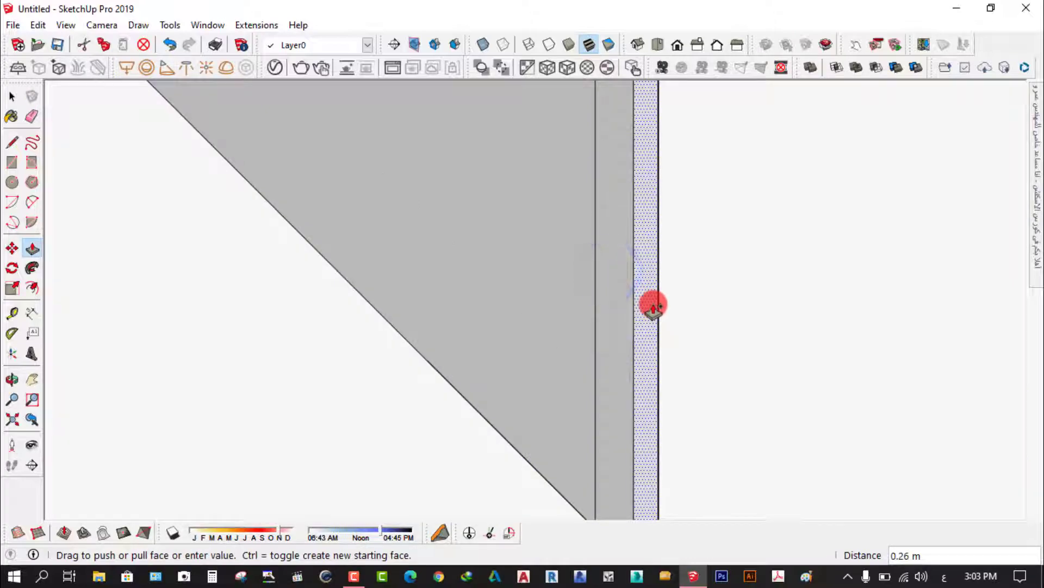
key(Return)
Step: Extend the partition's end face 5.63 m to meet the side wall, enclosing another room
scroll(653, 303, down, 3)
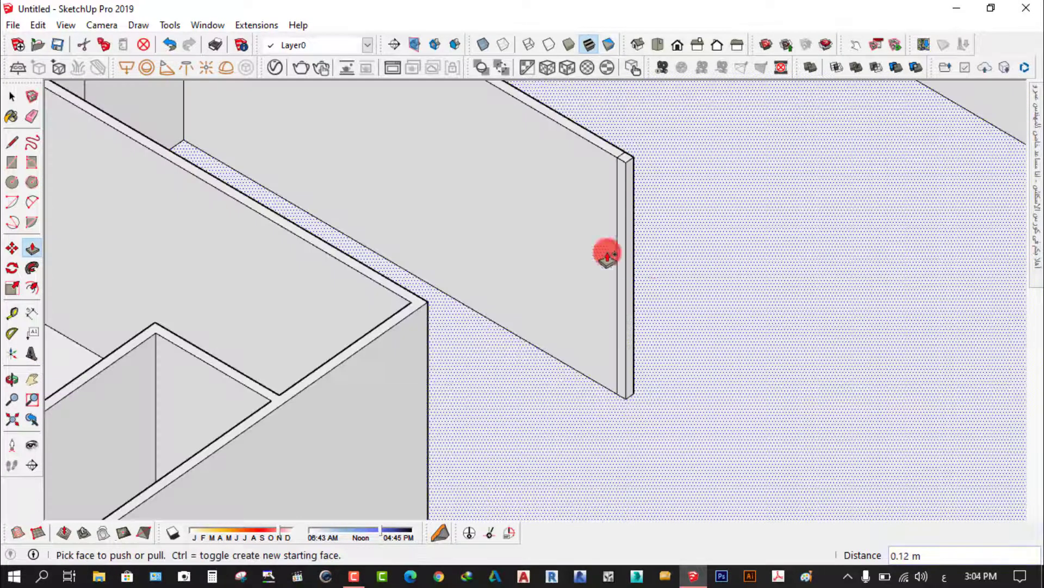
scroll(664, 326, down, 3)
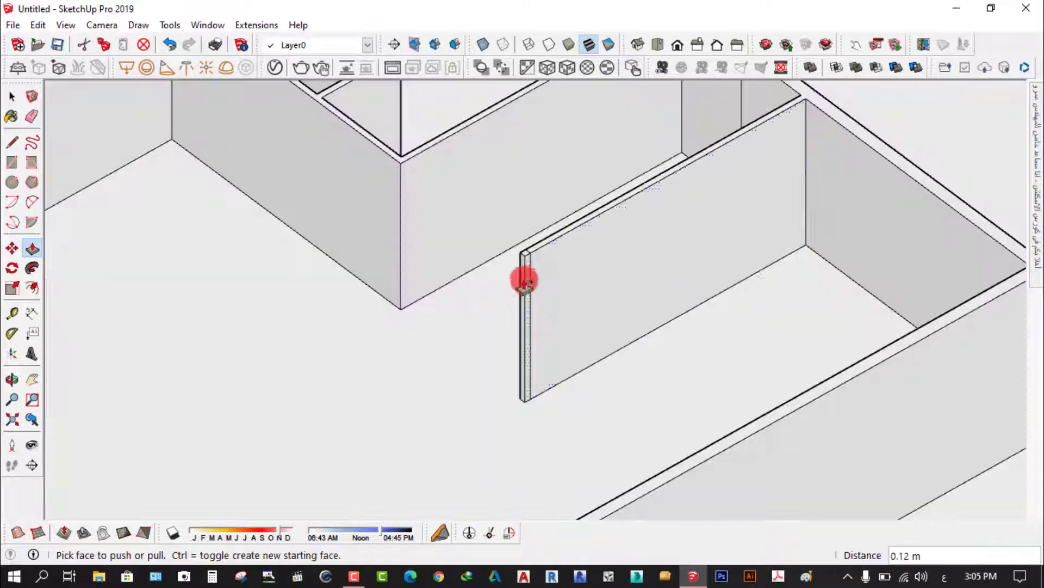
scroll(525, 279, up, 3)
scroll(534, 256, up, 2)
scroll(525, 233, up, 2)
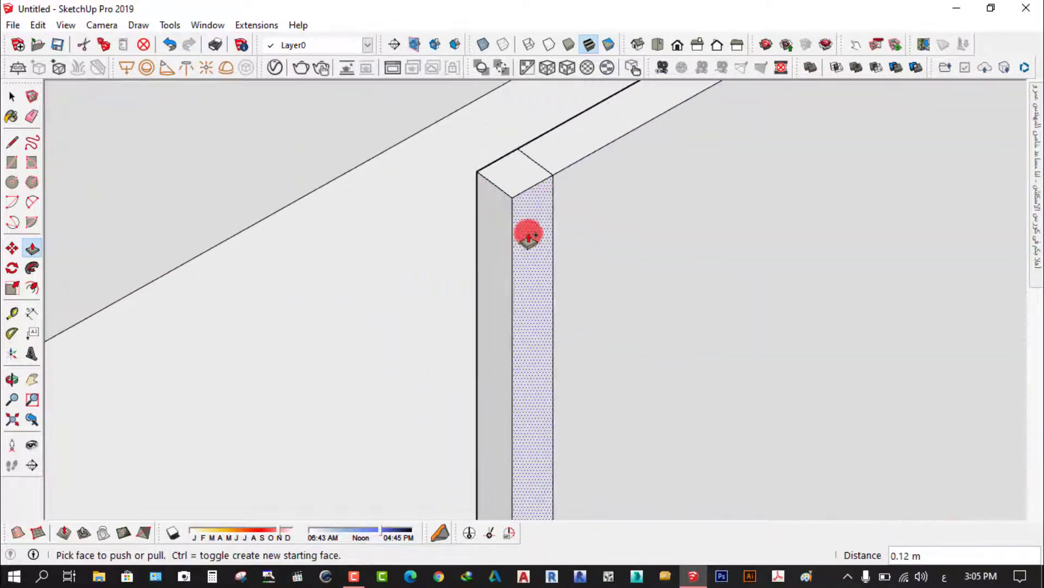
click(537, 253)
scroll(583, 286, down, 2)
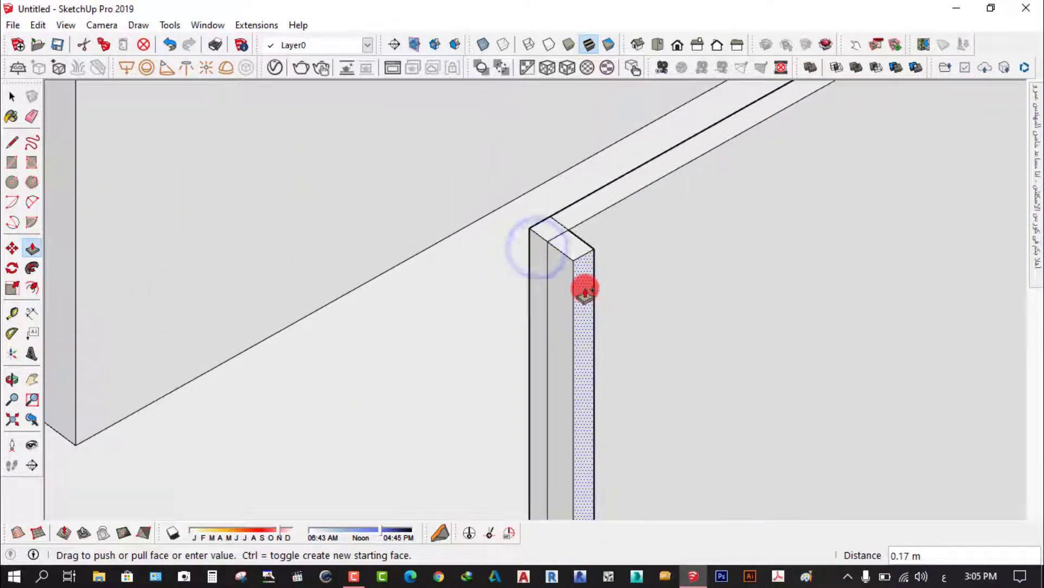
scroll(586, 289, down, 3)
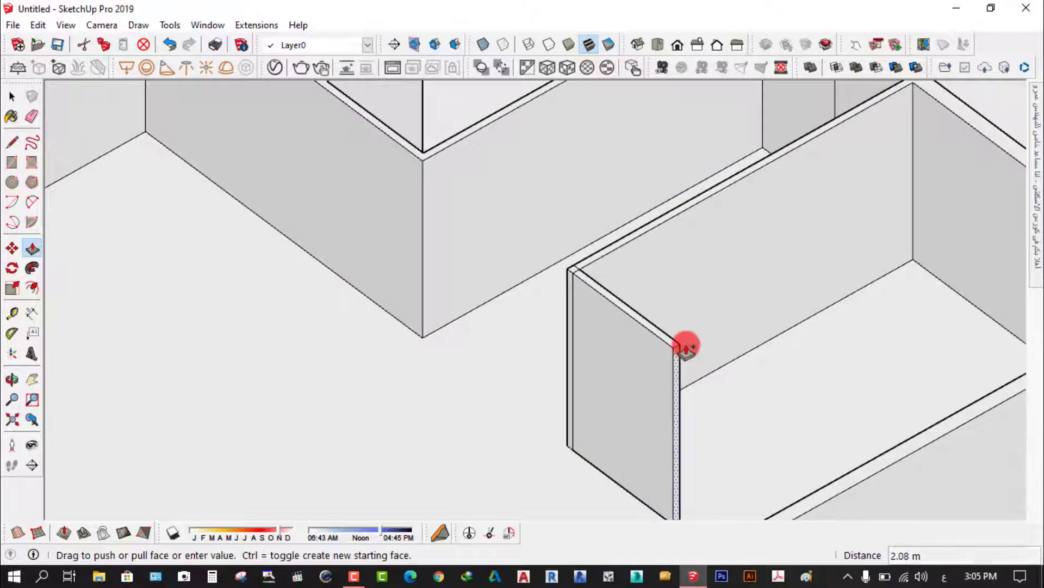
scroll(682, 344, down, 2)
mouse_move(682, 344)
middle_down()
mouse_move(704, 373)
mouse_move(870, 387)
mouse_move(730, 358)
mouse_move(908, 353)
mouse_move(950, 330)
mouse_move(957, 217)
middle_up()
scroll(730, 358, up, 2)
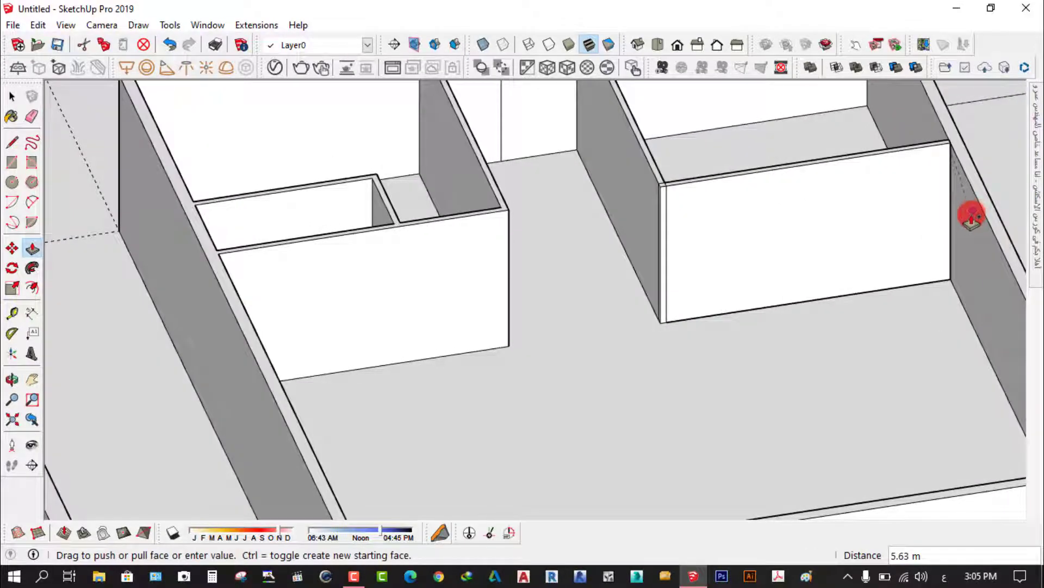
click(984, 216)
scroll(833, 311, down, 3)
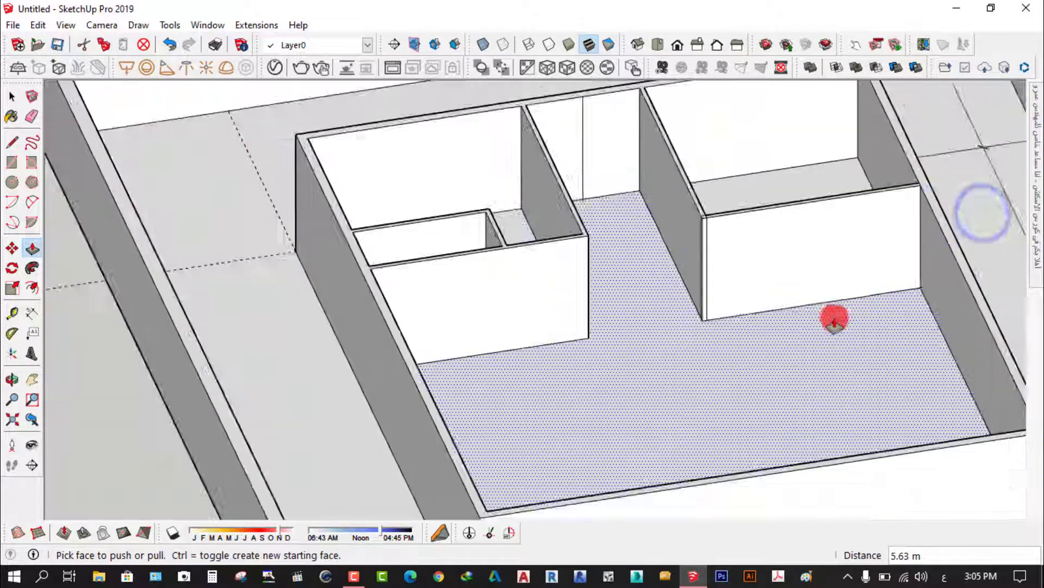
mouse_move(834, 315)
middle_down()
mouse_move(618, 389)
mouse_move(620, 378)
middle_up()
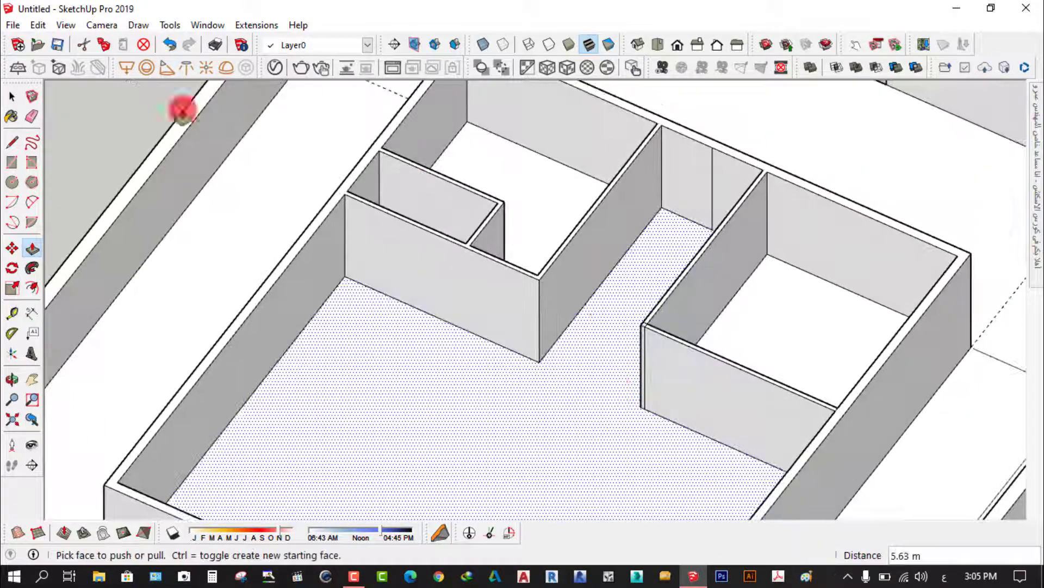
click(31, 116)
scroll(633, 357, up, 3)
scroll(633, 356, up, 3)
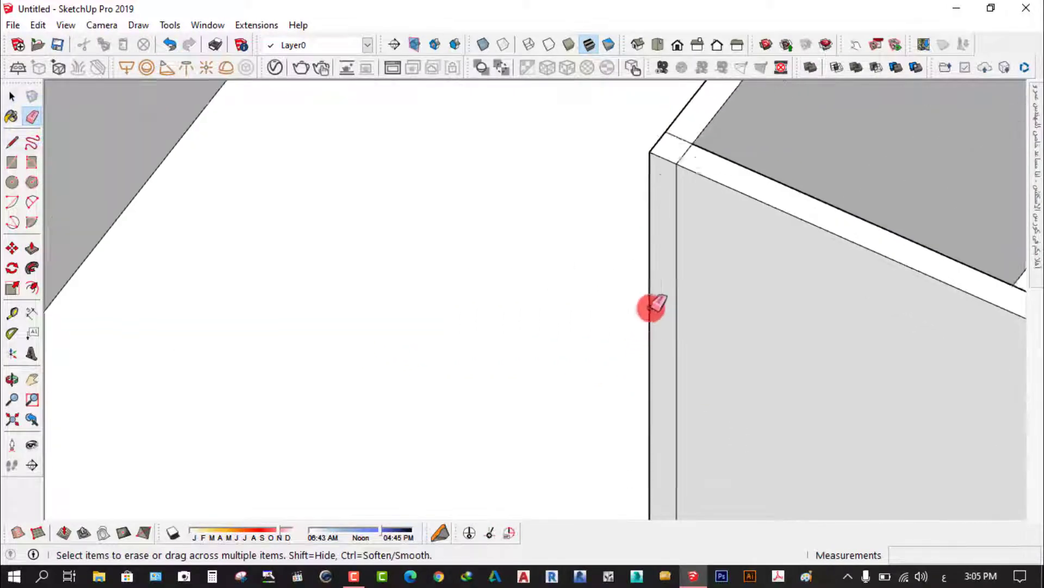
click(692, 259)
scroll(699, 108, up, 2)
drag(691, 107, 702, 169)
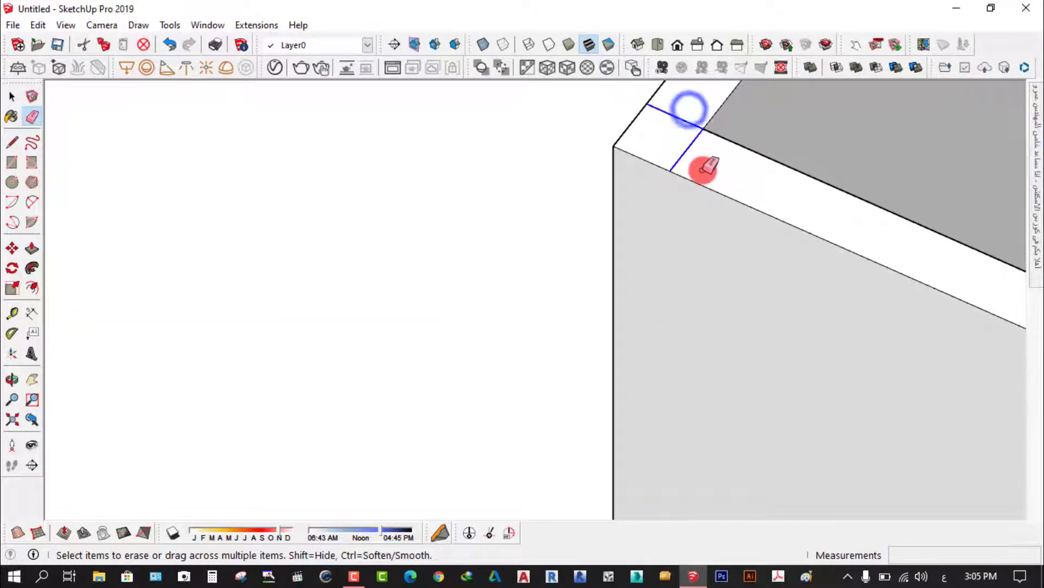
mouse_move(626, 275)
middle_down()
mouse_move(647, 347)
mouse_move(907, 305)
middle_up()
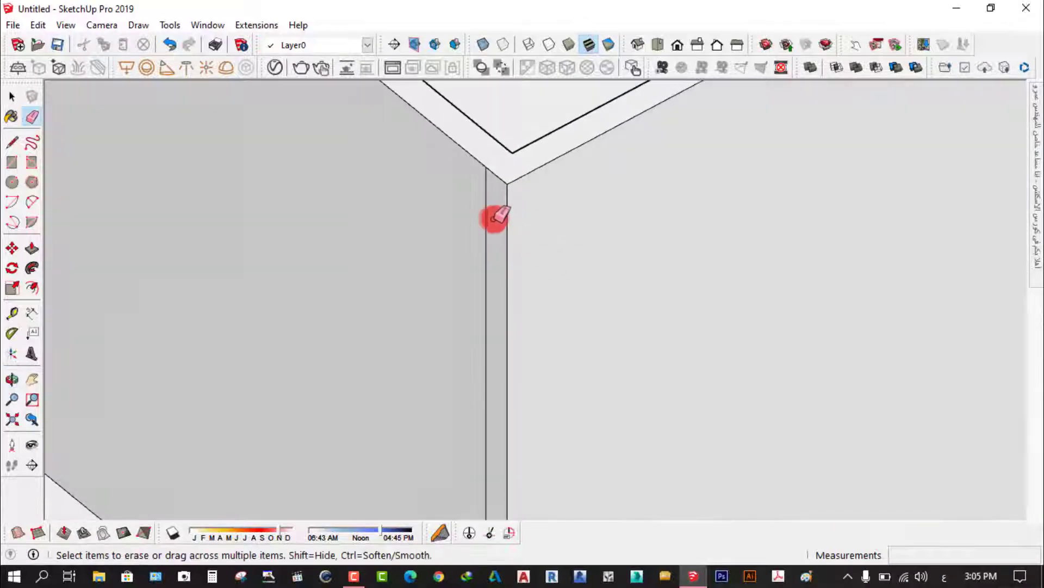
drag(494, 218, 448, 262)
scroll(583, 275, down, 3)
middle_drag(582, 275, 436, 390)
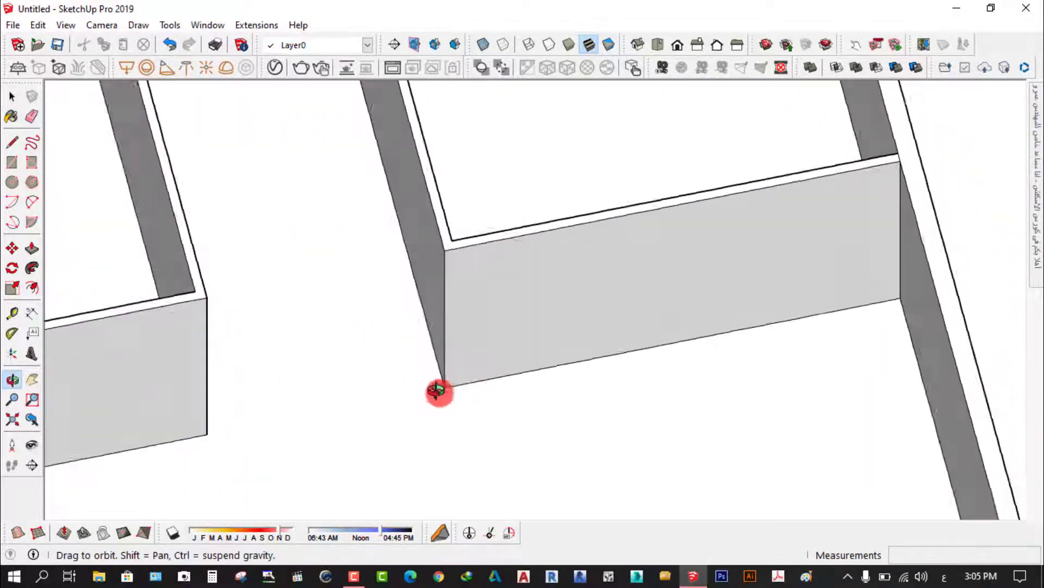
click(657, 45)
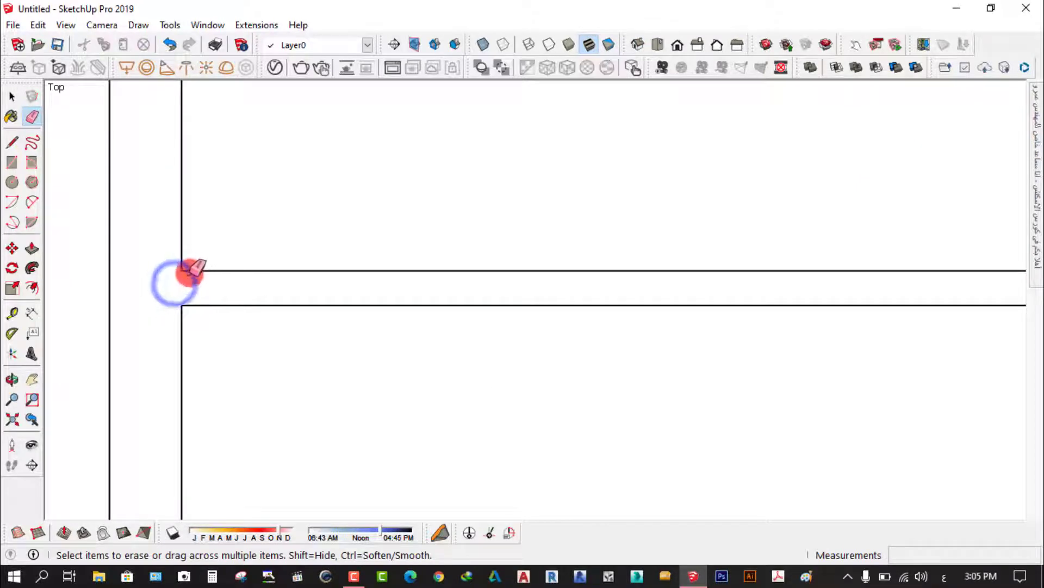
scroll(187, 276, down, 5)
scroll(196, 252, down, 3)
scroll(257, 331, down, 1)
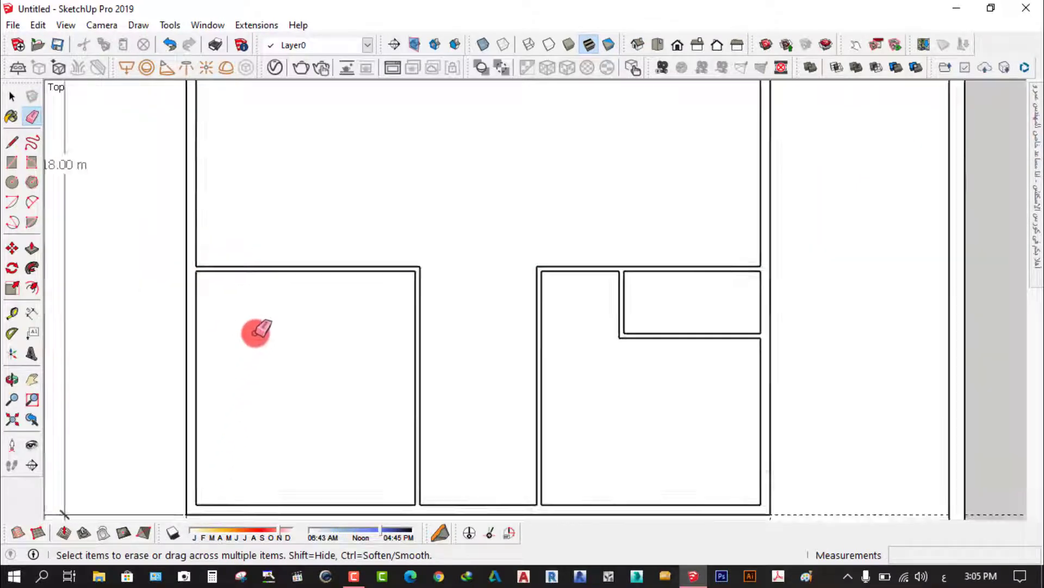
scroll(233, 501, down, 2)
scroll(291, 477, up, 3)
scroll(322, 454, down, 1)
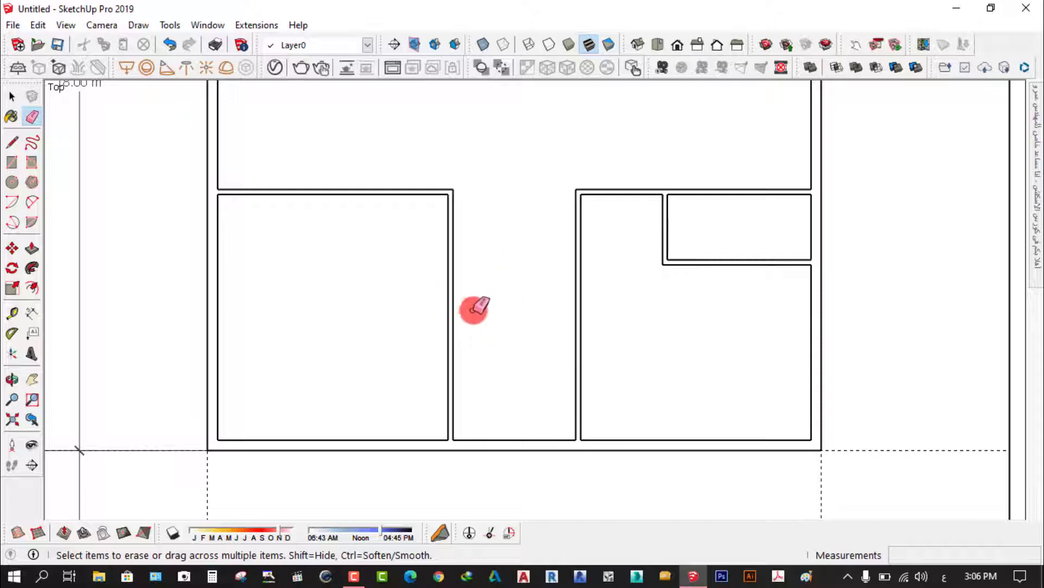
scroll(488, 362, down, 1)
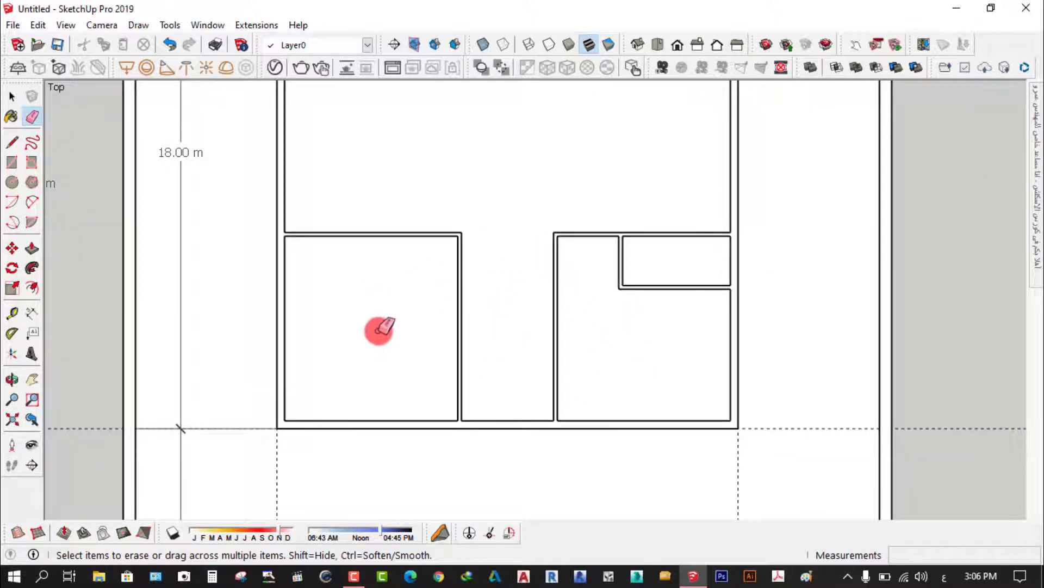
scroll(381, 381, down, 2)
scroll(376, 390, down, 1)
scroll(401, 279, up, 2)
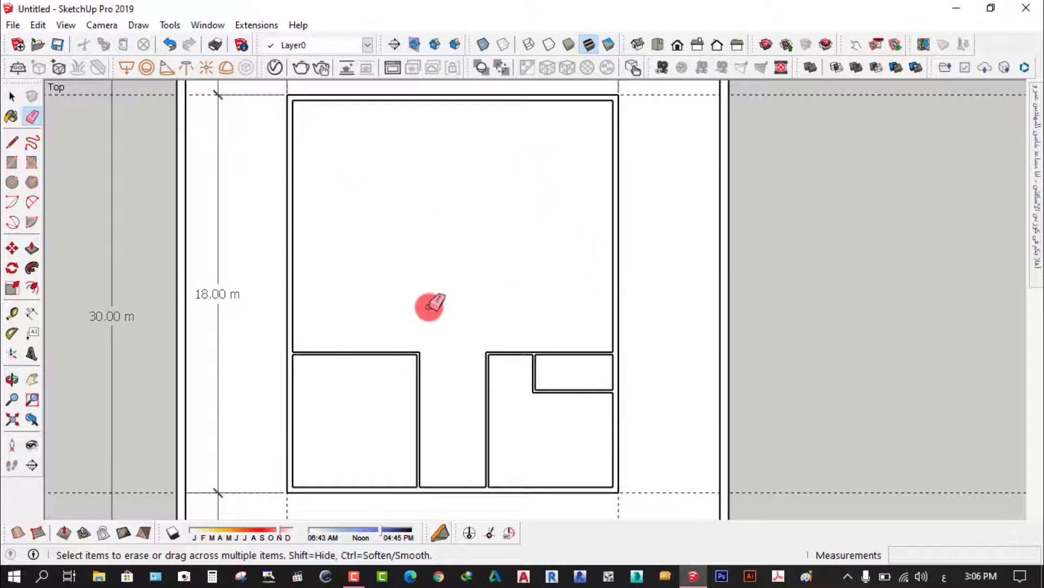
scroll(429, 305, up, 1)
scroll(427, 311, down, 1)
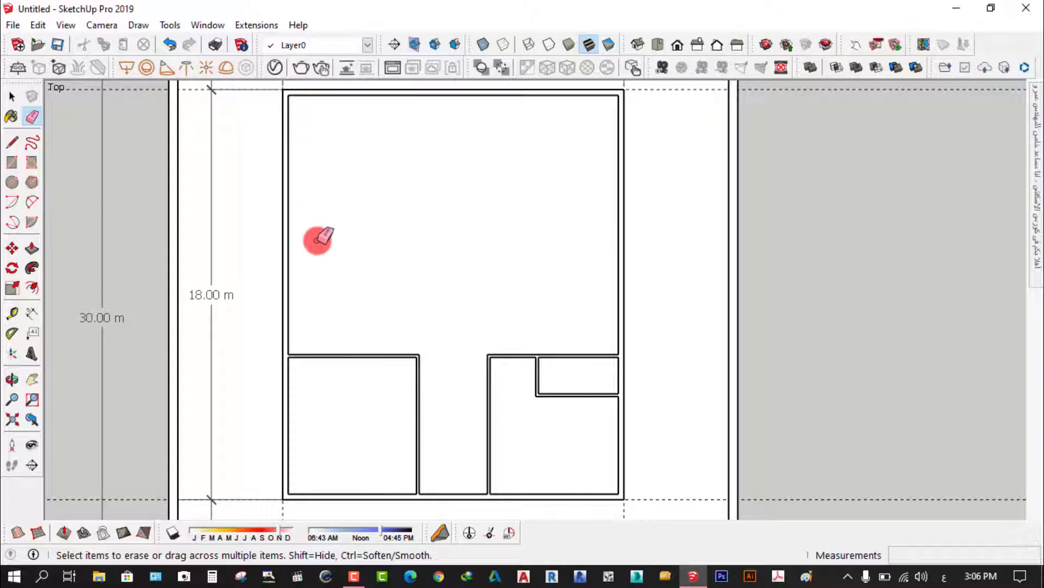
mouse_move(391, 245)
middle_down()
mouse_move(408, 275)
mouse_move(268, 164)
middle_up()
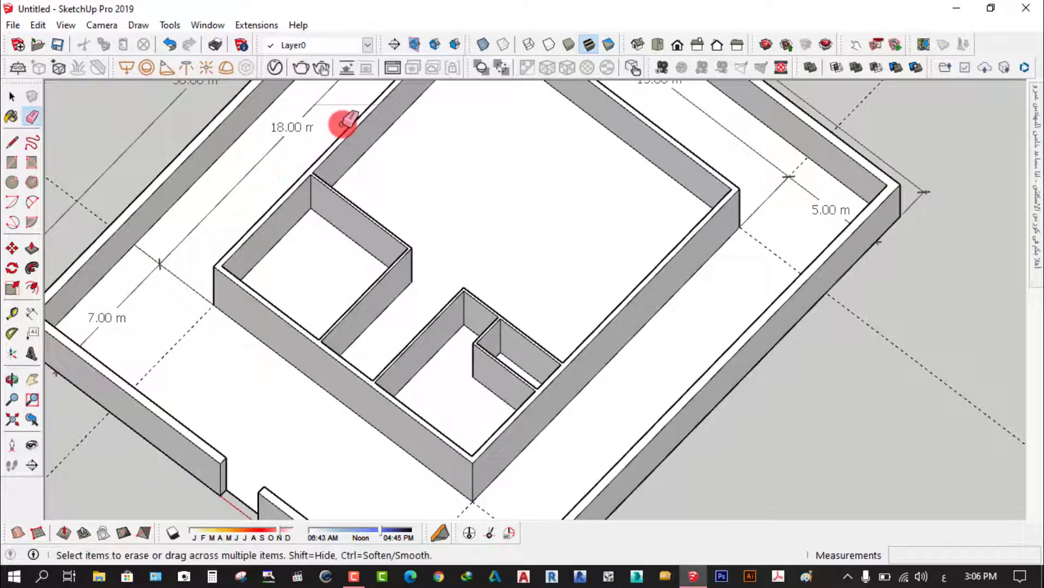
scroll(363, 165, up, 2)
scroll(326, 210, up, 1)
scroll(341, 310, down, 3)
scroll(345, 279, down, 2)
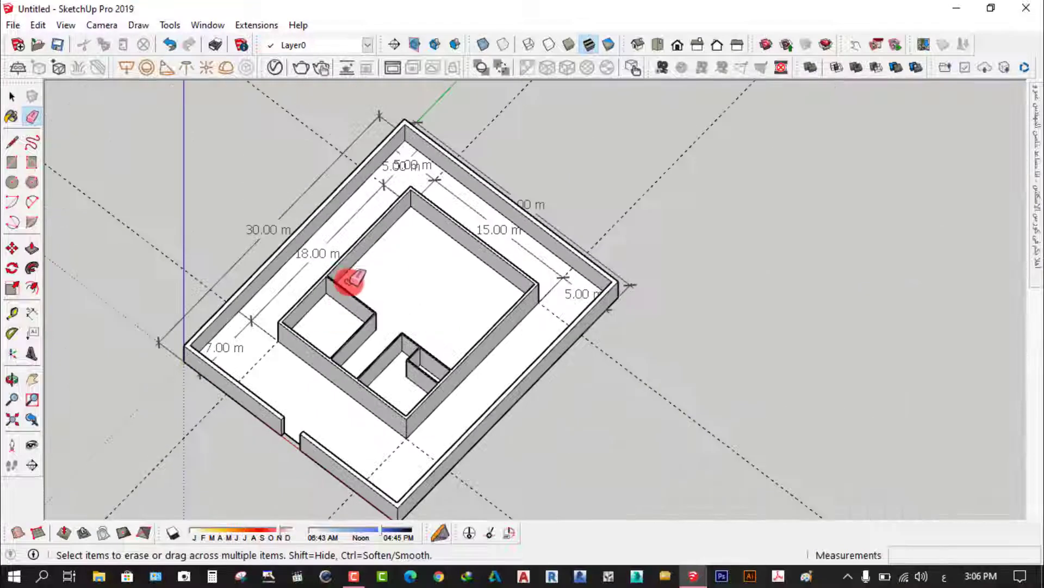
scroll(353, 303, up, 4)
scroll(386, 317, up, 3)
mouse_move(285, 329)
middle_down()
mouse_move(51, 196)
mouse_move(429, 226)
middle_up()
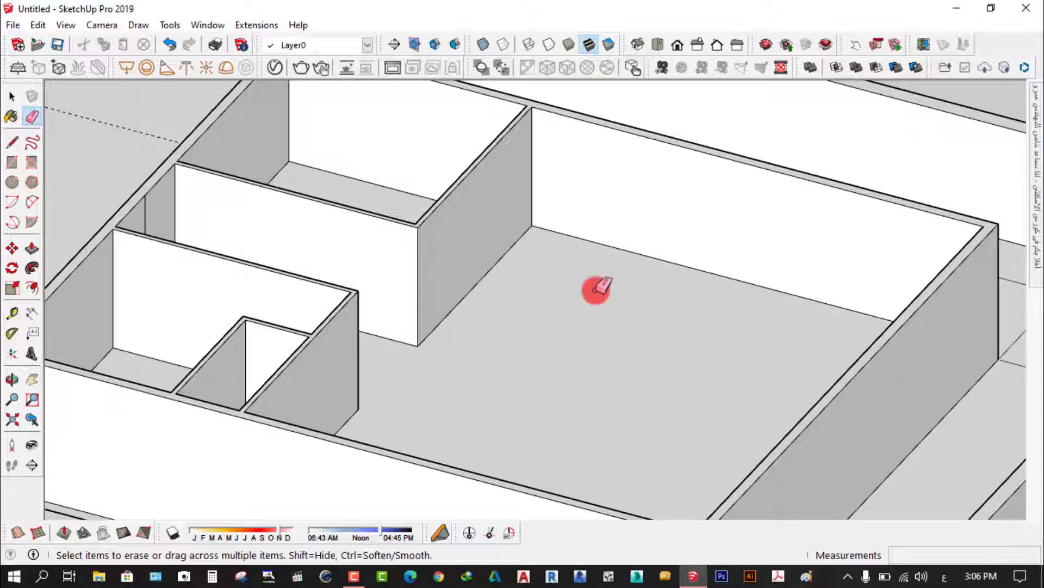
Step: Create a guide line 3.5 m into the large room from the partition wall's bottom edge
click(13, 317)
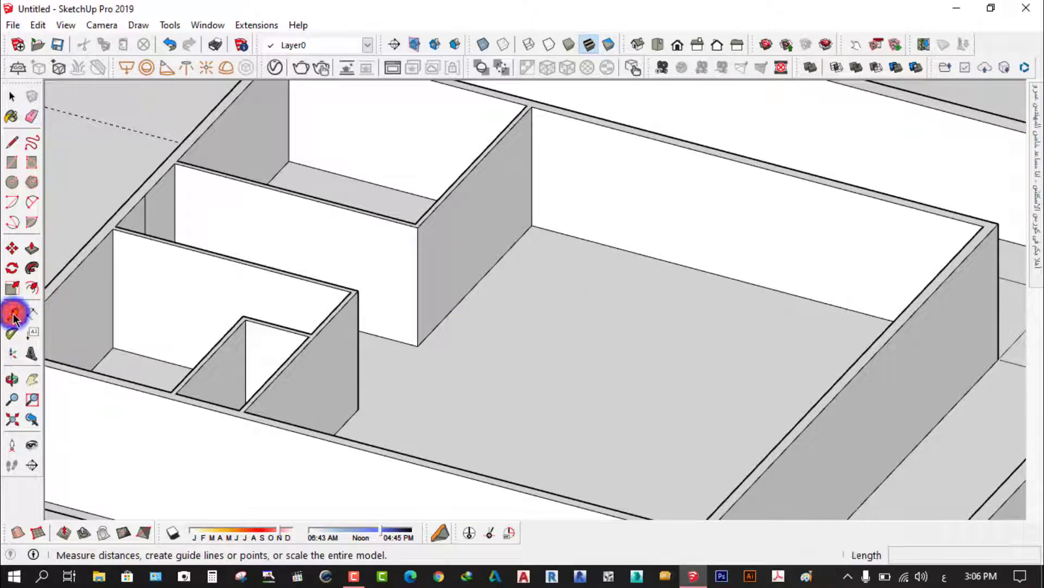
click(14, 317)
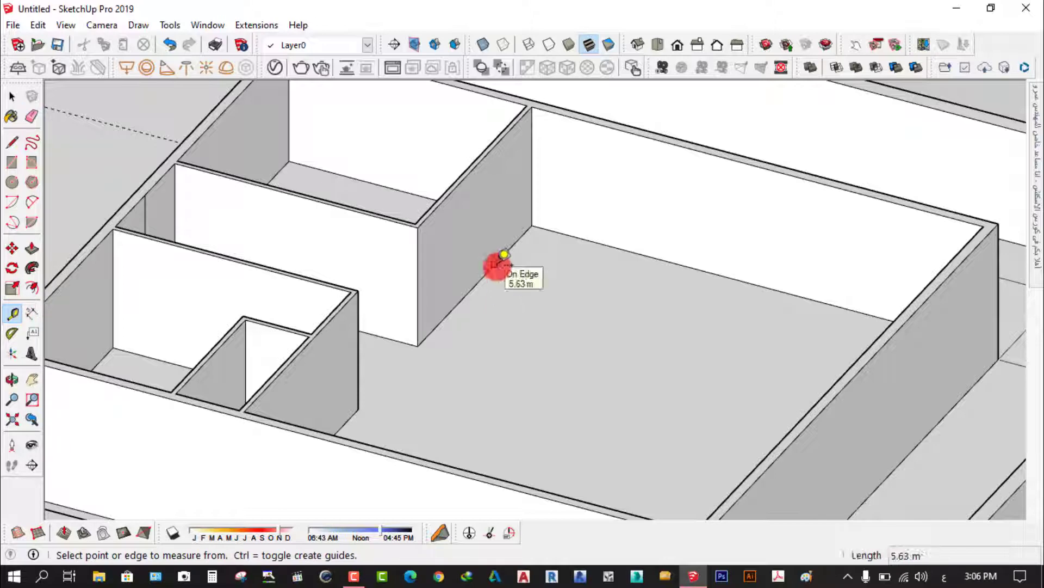
scroll(495, 264, up, 2)
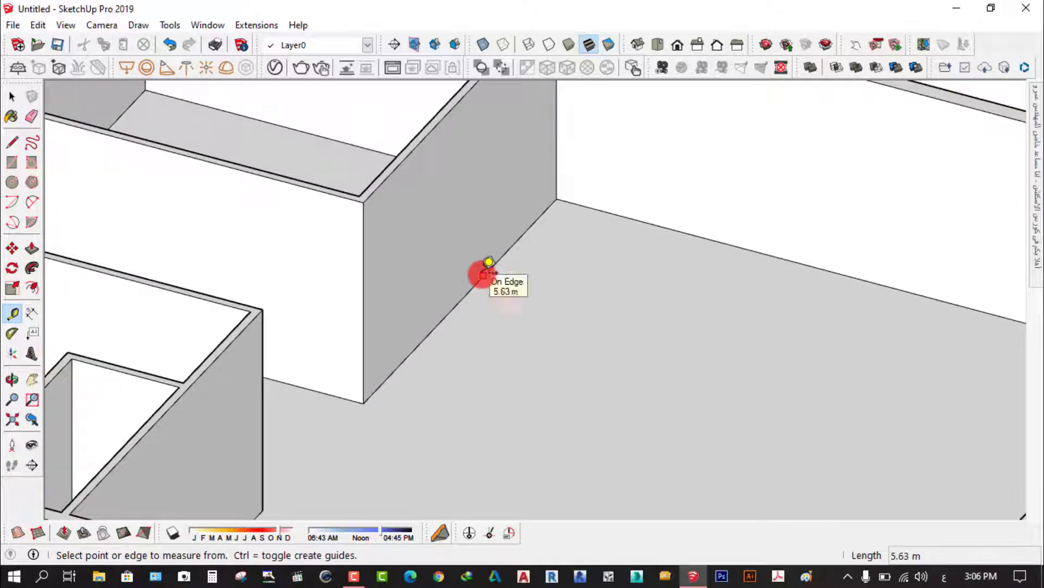
click(483, 275)
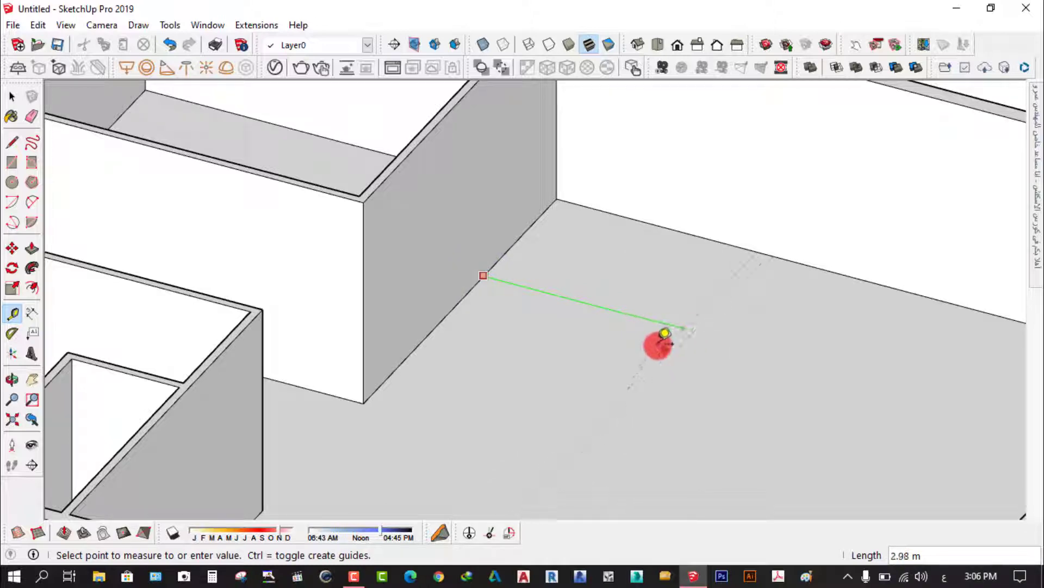
scroll(657, 344, down, 1)
scroll(663, 347, down, 1)
text(3.5)
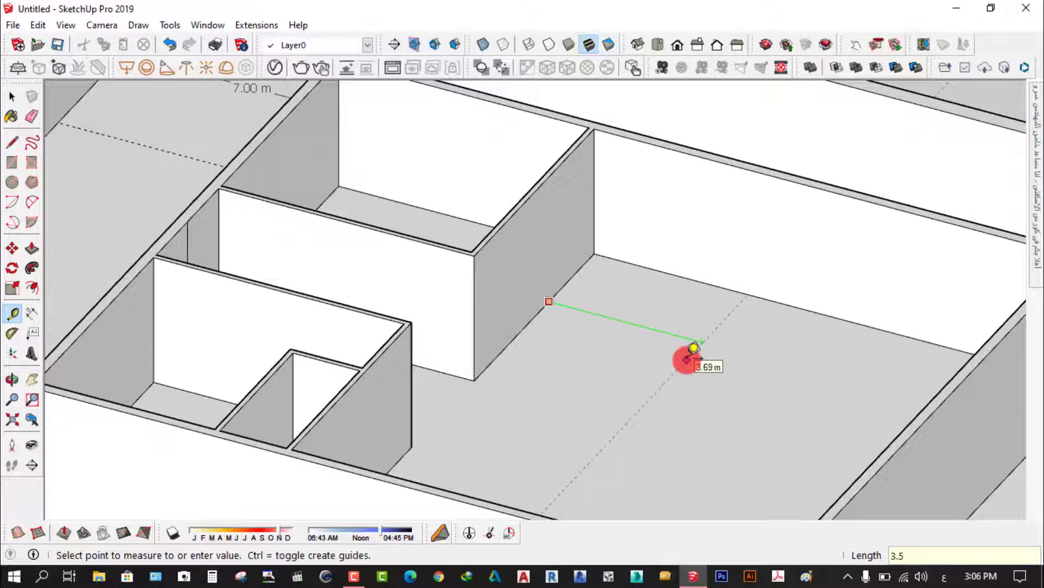
key(Return)
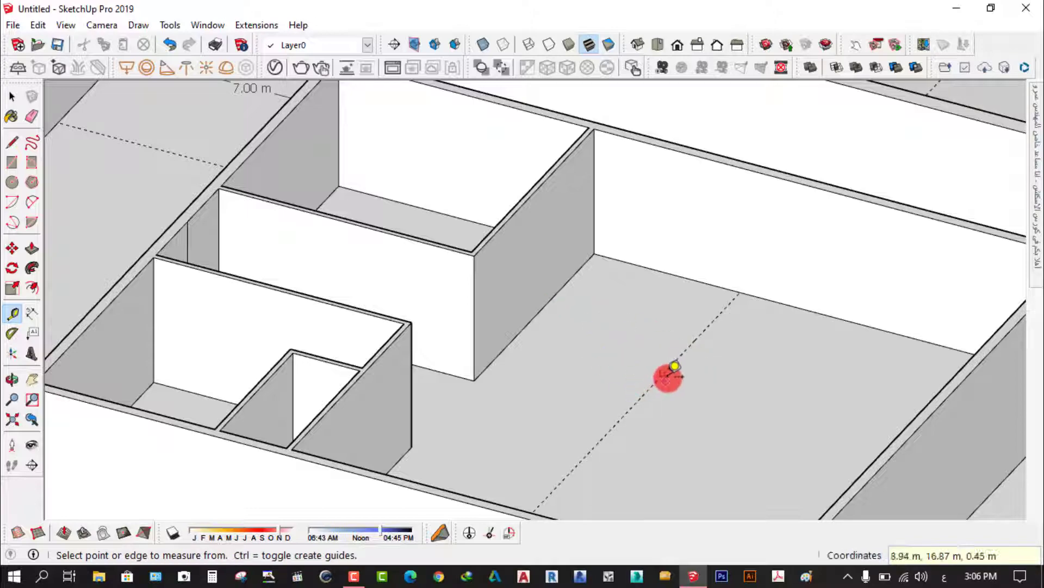
scroll(569, 280, down, 1)
Step: Orbit to an angled overview of the enclosure and inner block
mouse_move(568, 280)
middle_down()
mouse_move(660, 366)
mouse_move(725, 347)
mouse_move(543, 324)
mouse_move(579, 417)
mouse_move(814, 430)
mouse_move(688, 495)
mouse_move(452, 485)
mouse_move(271, 452)
mouse_move(298, 368)
middle_up()
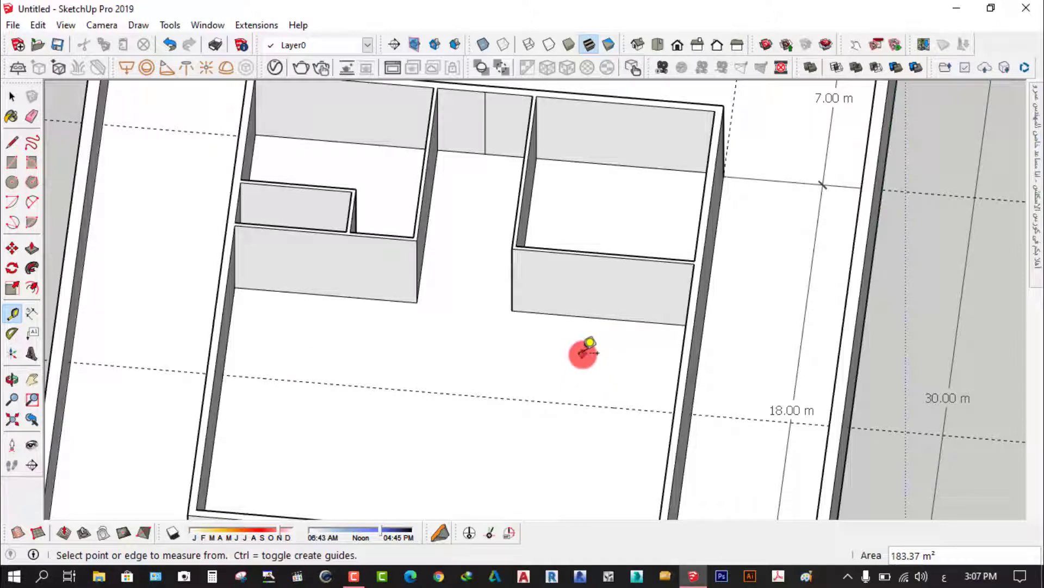
mouse_move(522, 366)
middle_down()
mouse_move(457, 374)
mouse_move(691, 399)
middle_up()
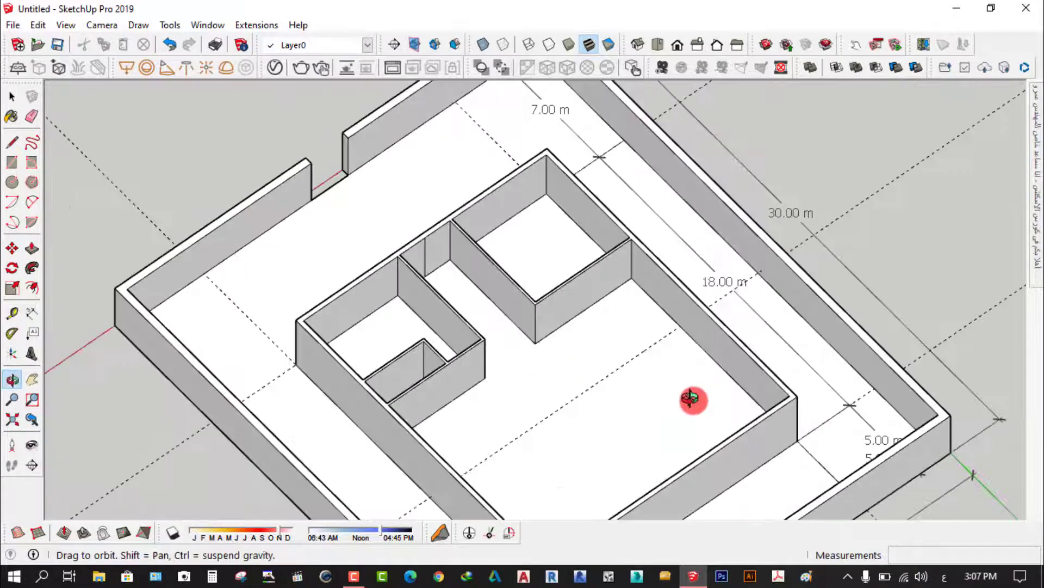
scroll(622, 373, up, 2)
scroll(536, 266, up, 2)
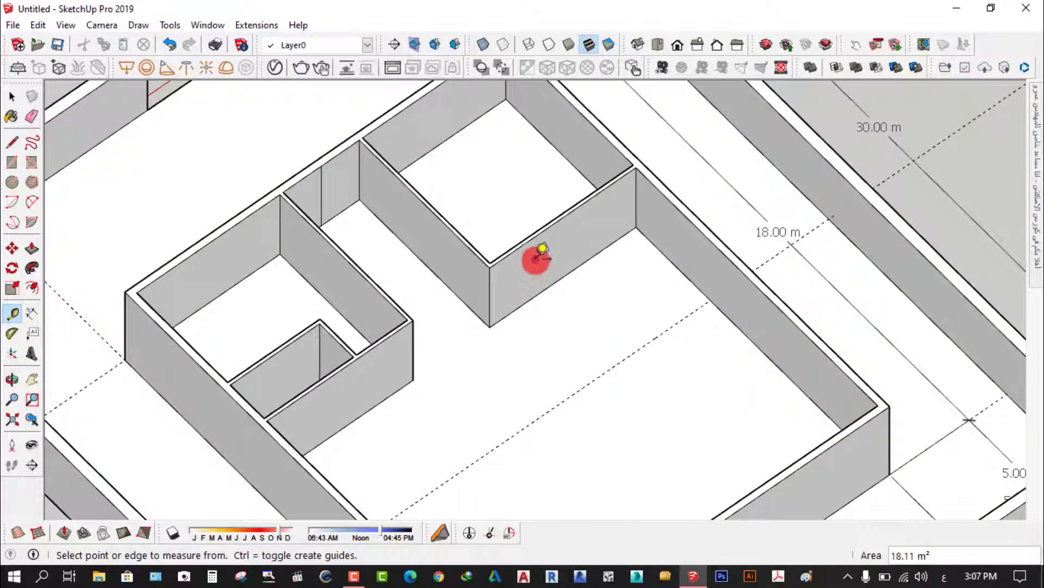
scroll(536, 259, down, 2)
scroll(560, 321, up, 1)
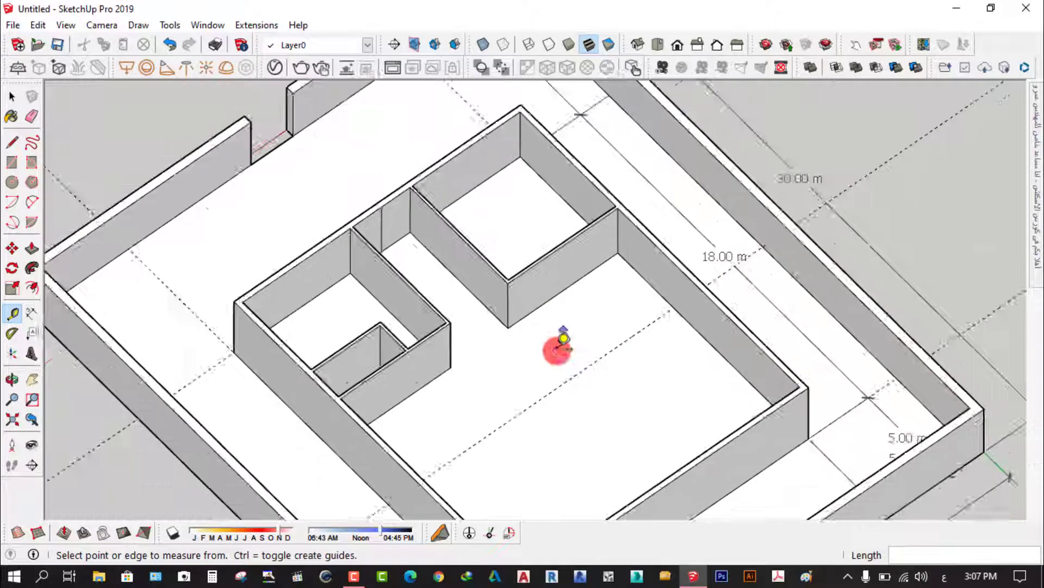
scroll(561, 343, down, 3)
middle_drag(560, 343, 664, 366)
scroll(655, 342, up, 3)
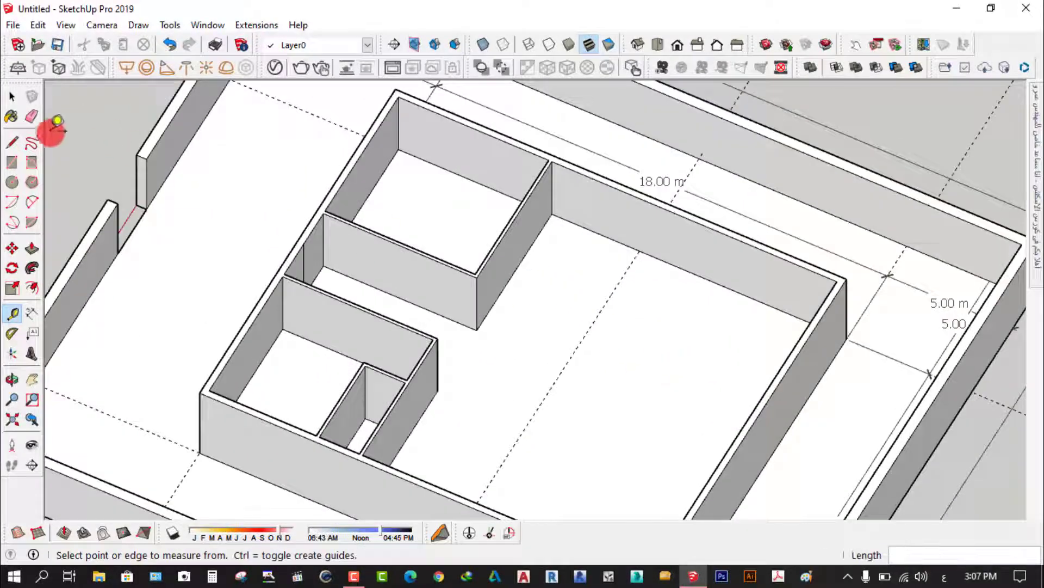
Step: Begin a line up the inner wall from where the guide meets its base
click(12, 141)
scroll(632, 249, up, 3)
scroll(637, 249, up, 2)
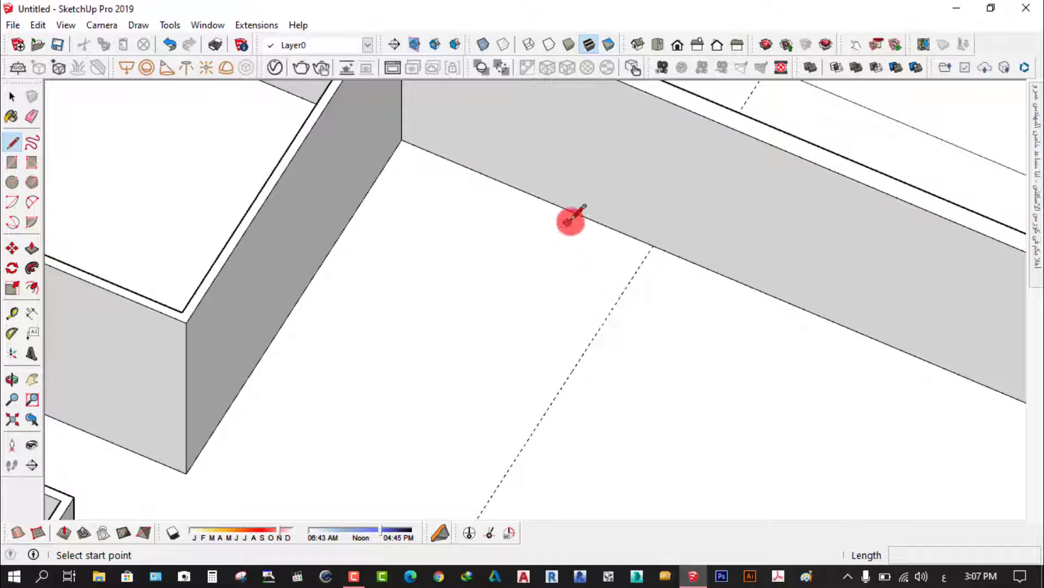
click(652, 244)
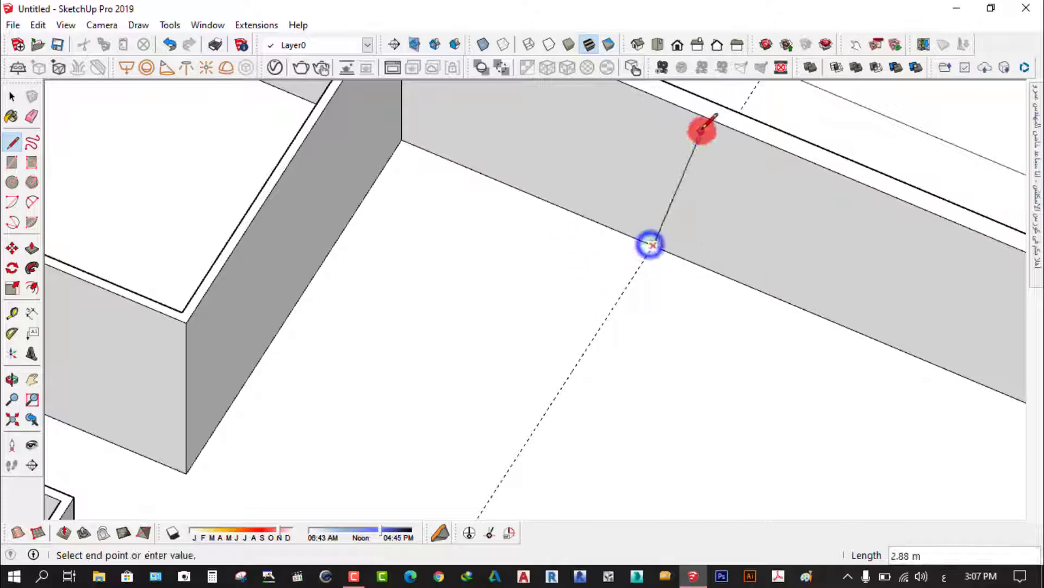
scroll(678, 175, down, 3)
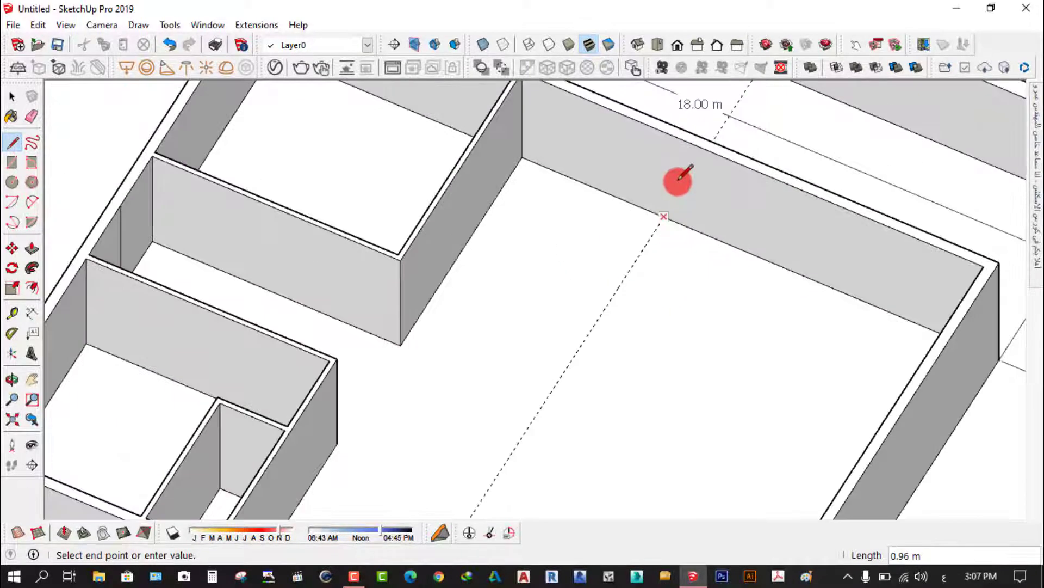
scroll(675, 182, down, 2)
middle_drag(671, 187, 641, 145)
scroll(680, 163, up, 2)
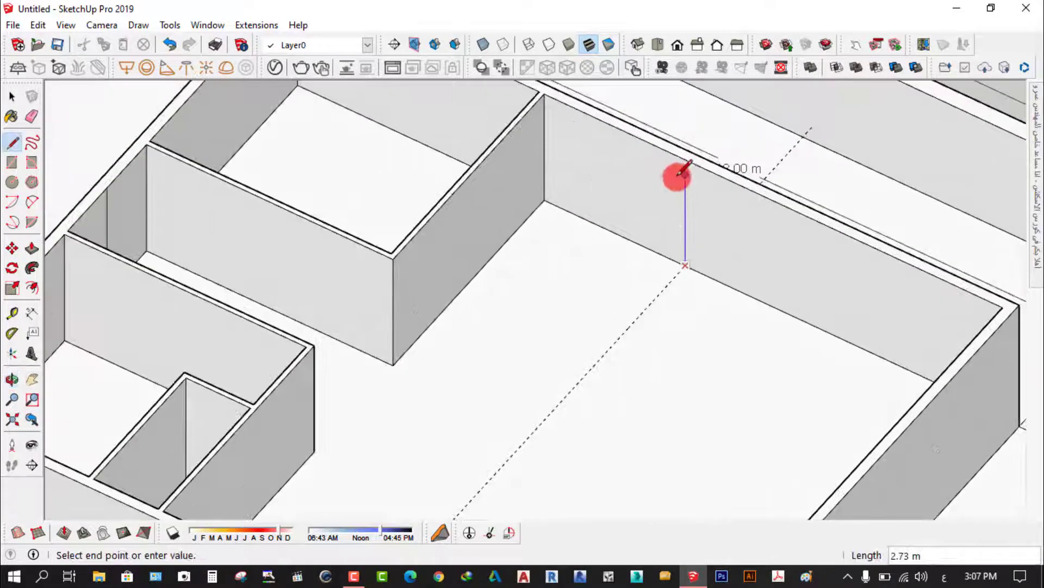
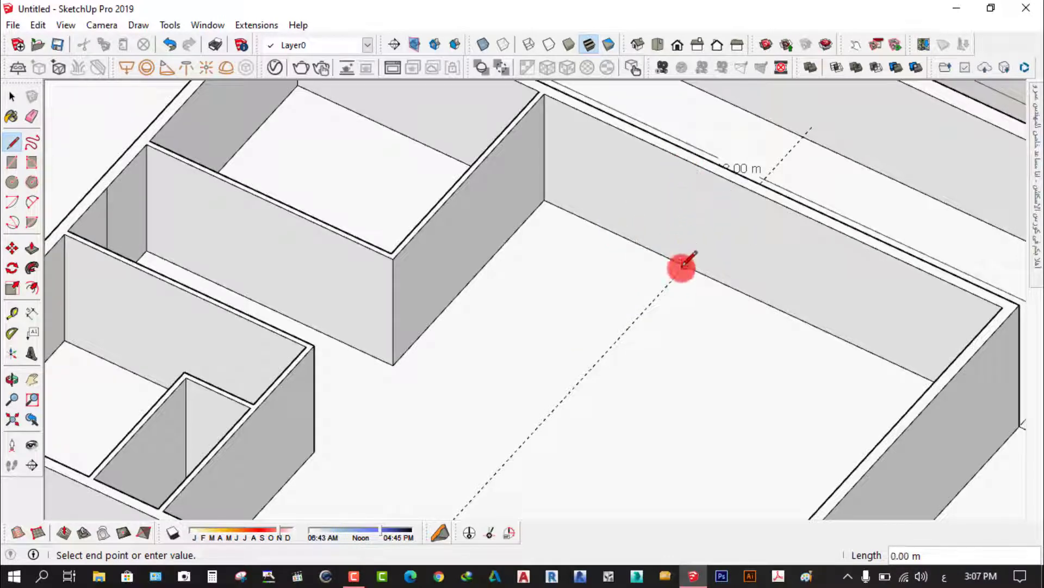
Step: Draw a vertical edge up the back wall from the dashed floor guide's end
click(687, 159)
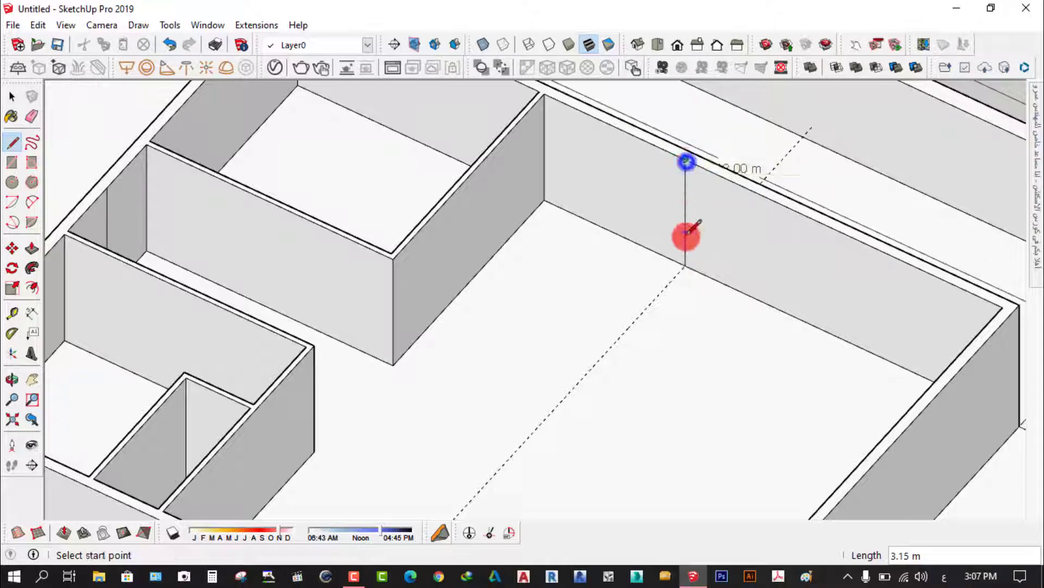
click(12, 97)
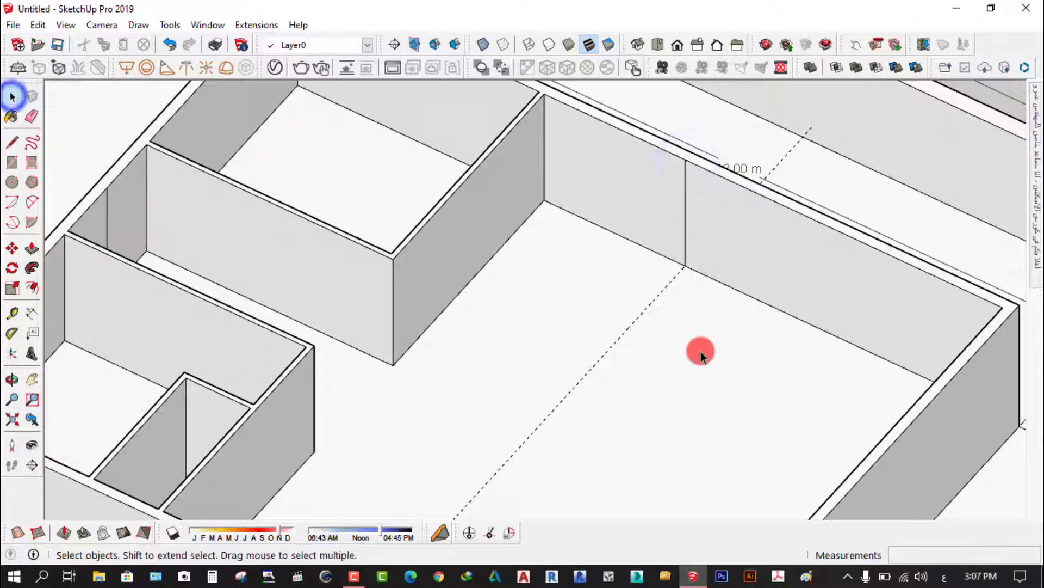
scroll(701, 351, up, 3)
scroll(687, 318, up, 3)
scroll(655, 301, down, 5)
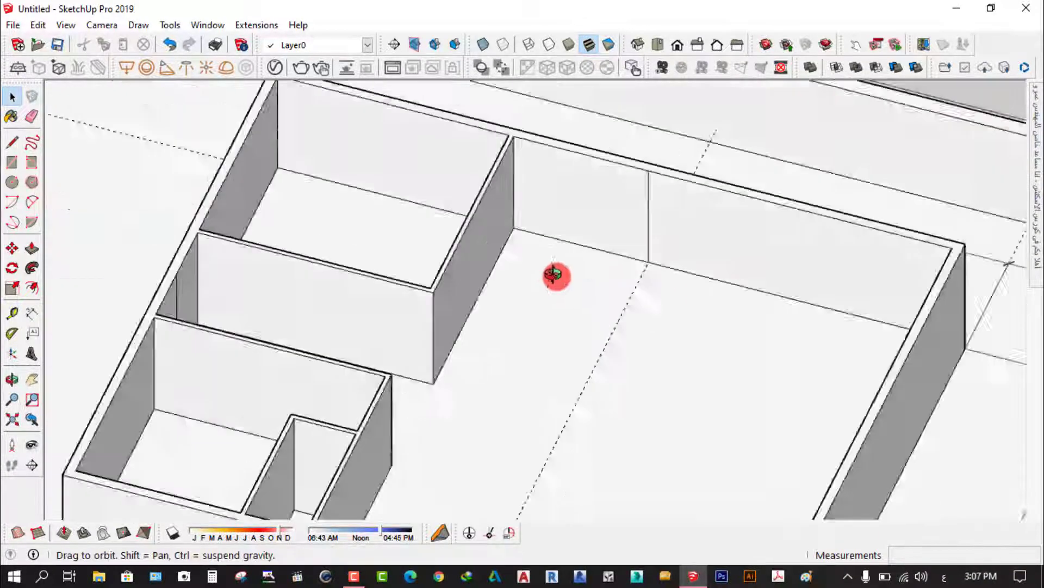
middle_drag(555, 273, 677, 217)
scroll(643, 214, up, 4)
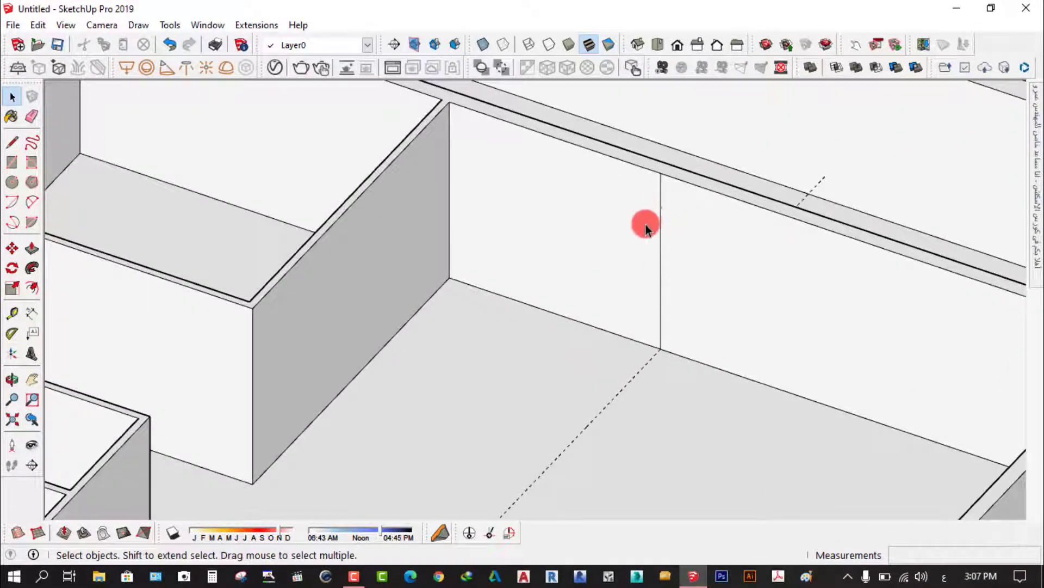
scroll(645, 225, down, 3)
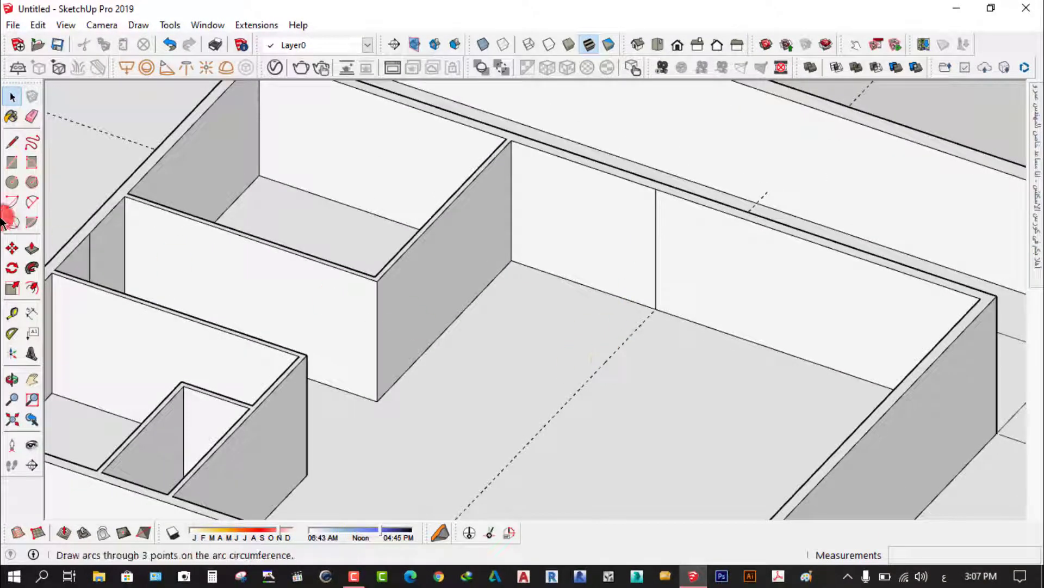
Step: Erase the dashed floor guide, then undo to restore it
click(31, 116)
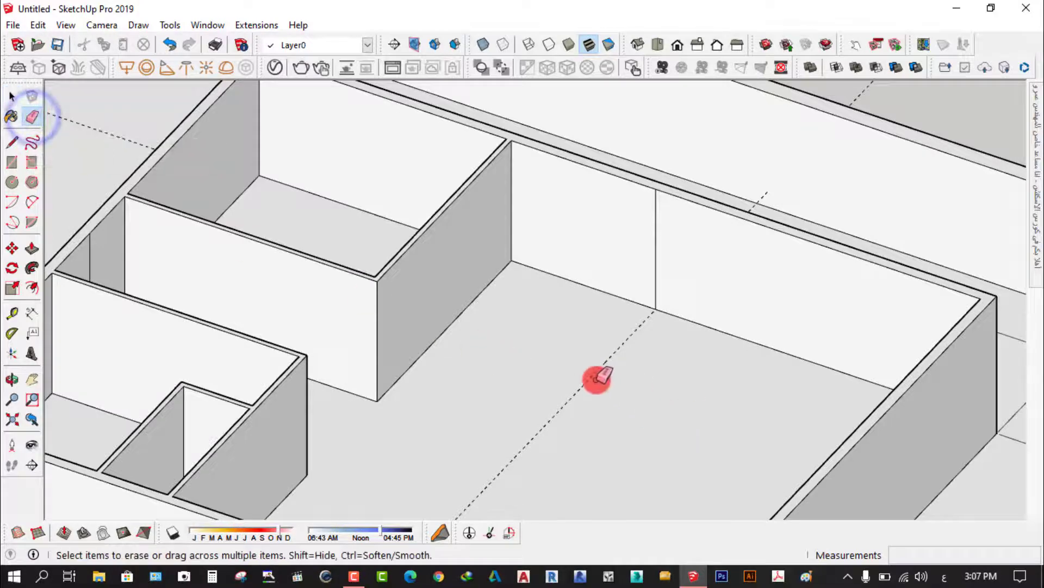
scroll(557, 340, down, 3)
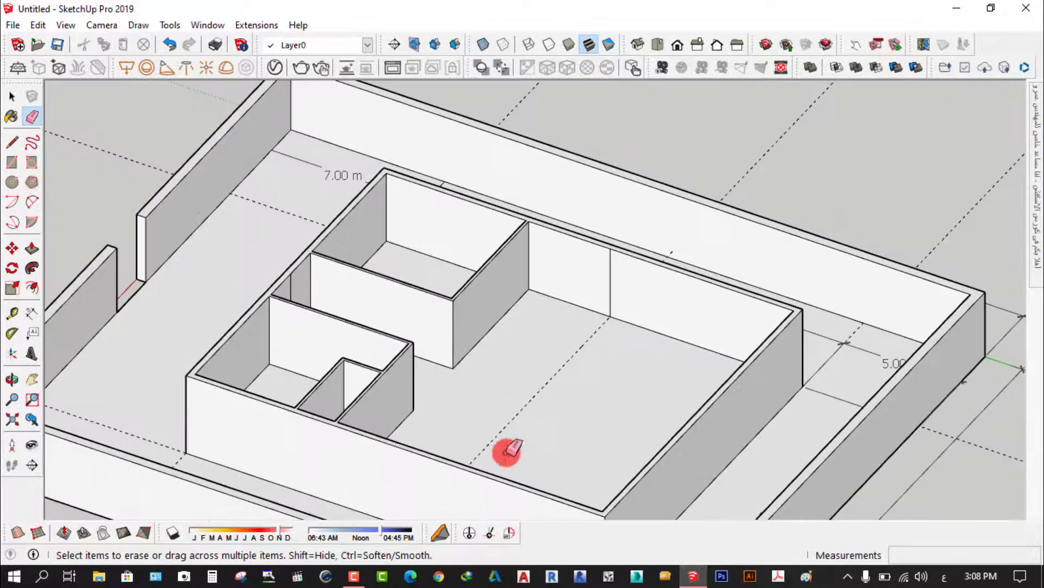
drag(567, 396, 532, 369)
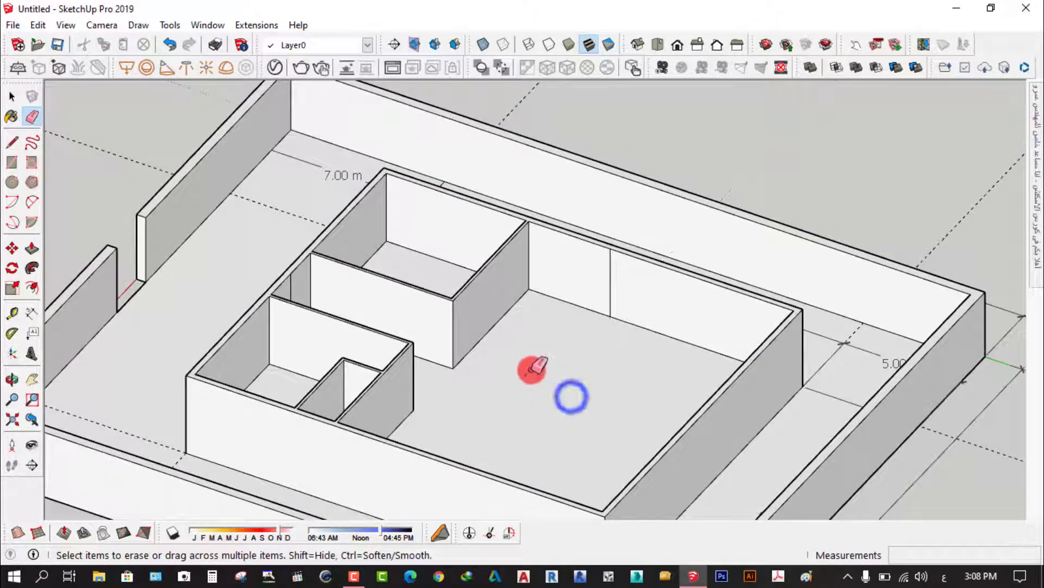
click(172, 44)
scroll(599, 354, up, 2)
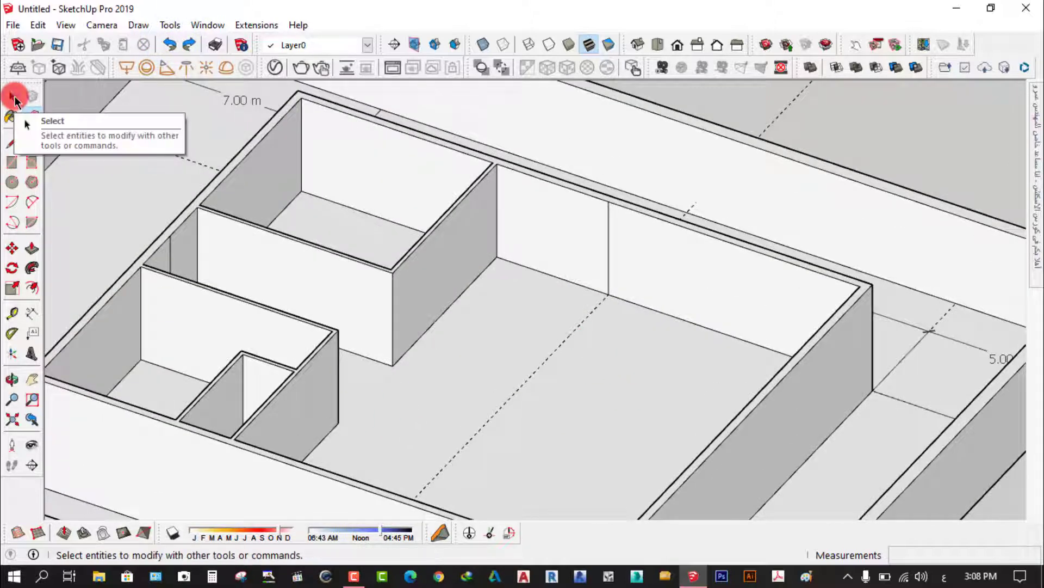
click(12, 97)
scroll(609, 262, up, 2)
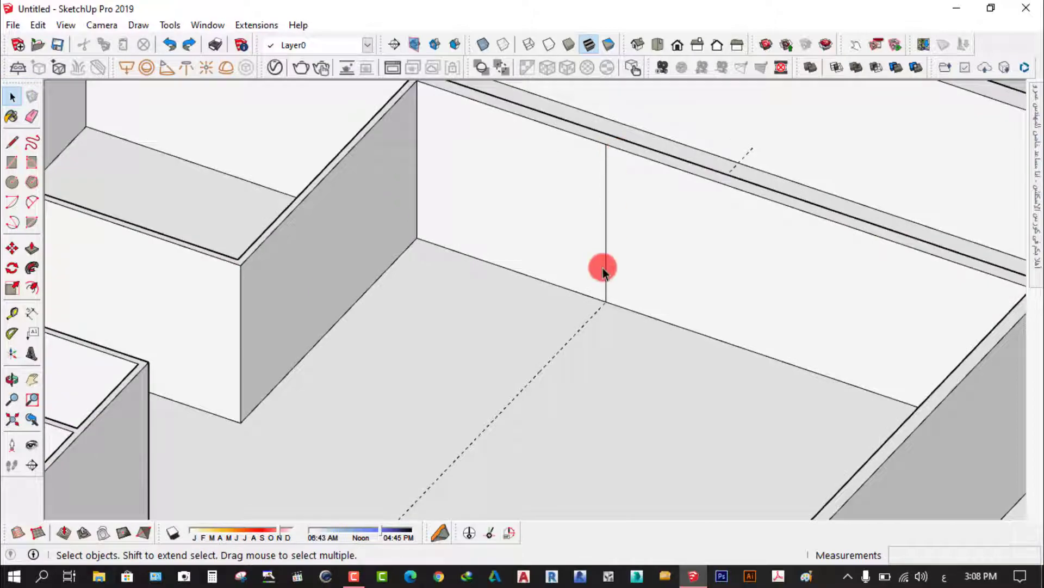
scroll(603, 267, down, 2)
mouse_move(583, 288)
middle_down()
mouse_move(557, 364)
mouse_move(660, 282)
middle_up()
scroll(574, 264, up, 3)
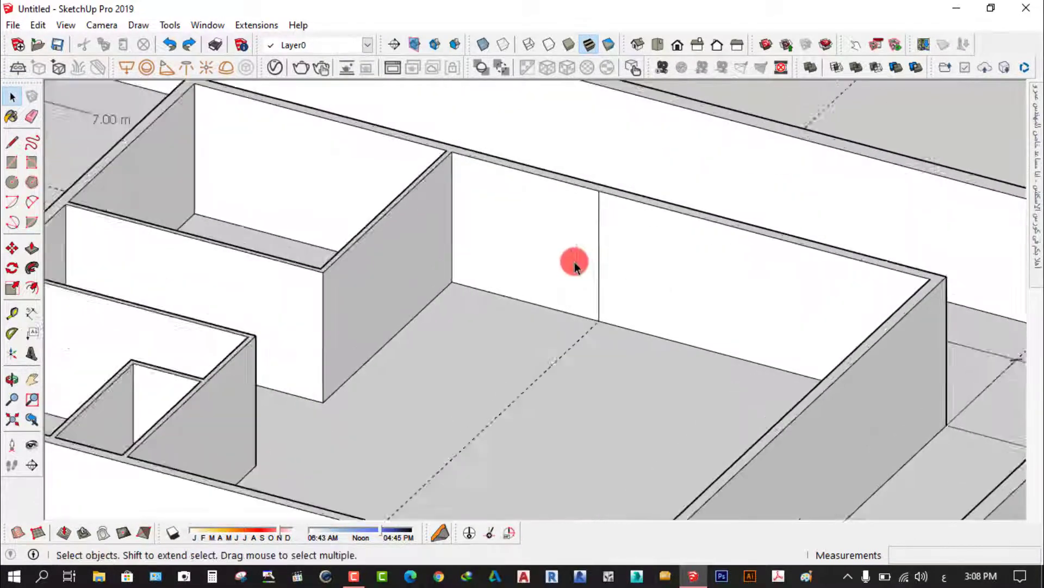
scroll(575, 265, up, 2)
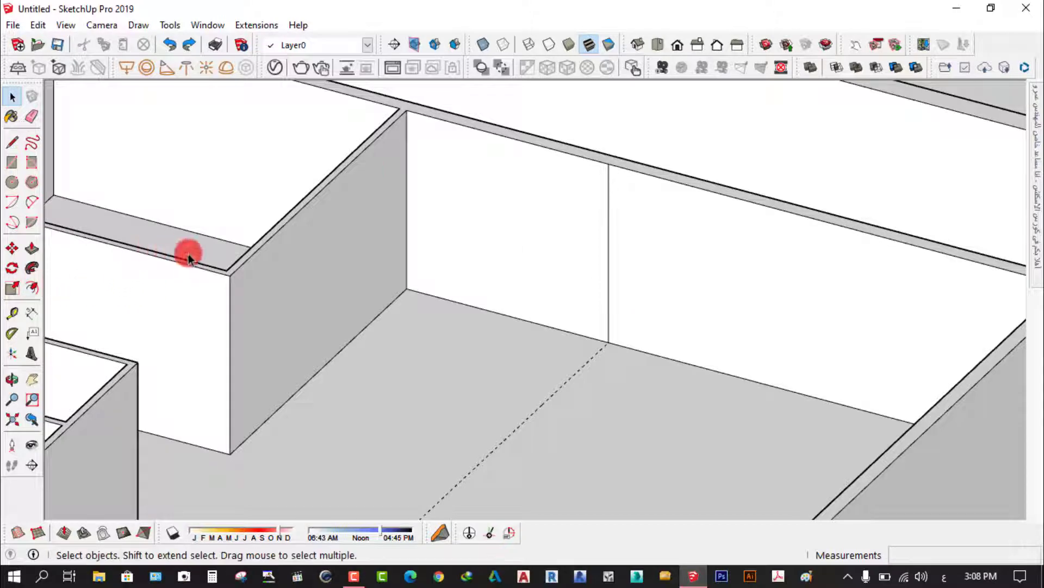
Step: Draw a second vertical edge up the back wall just beside the first
click(12, 142)
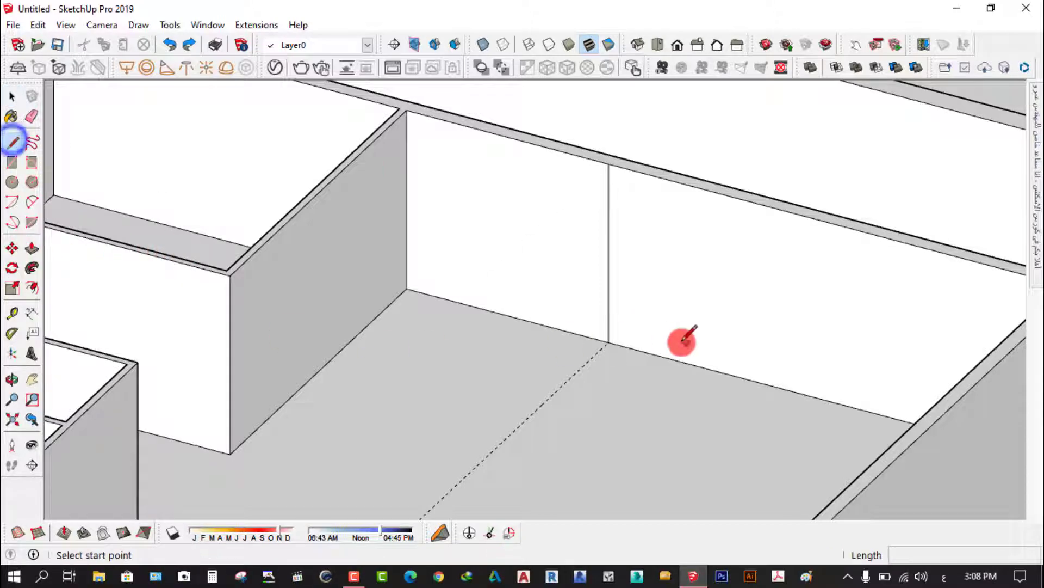
scroll(620, 348, up, 3)
scroll(607, 328, up, 1)
click(598, 328)
text(.12)
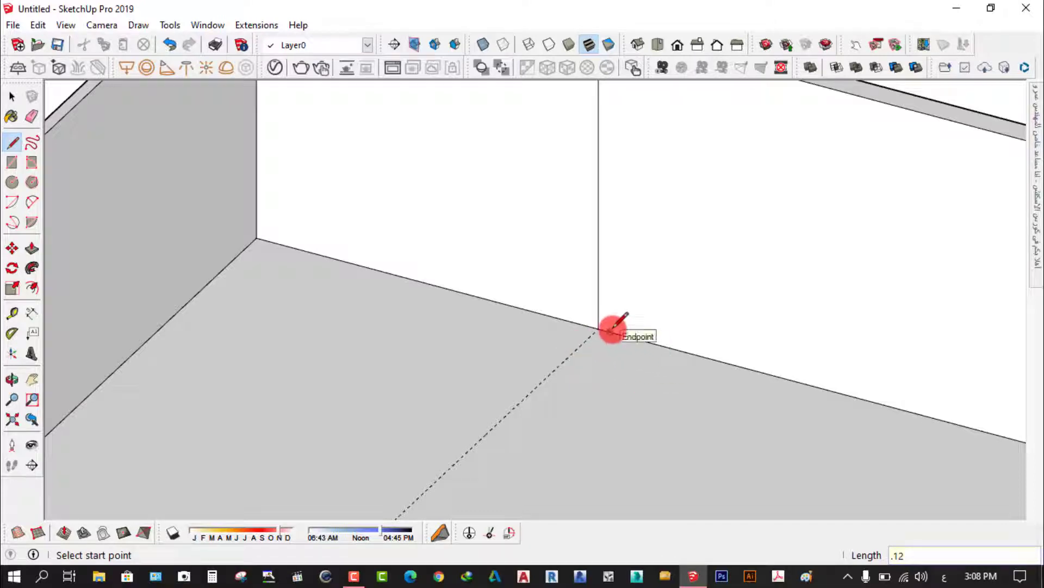
click(609, 329)
scroll(613, 159, down, 2)
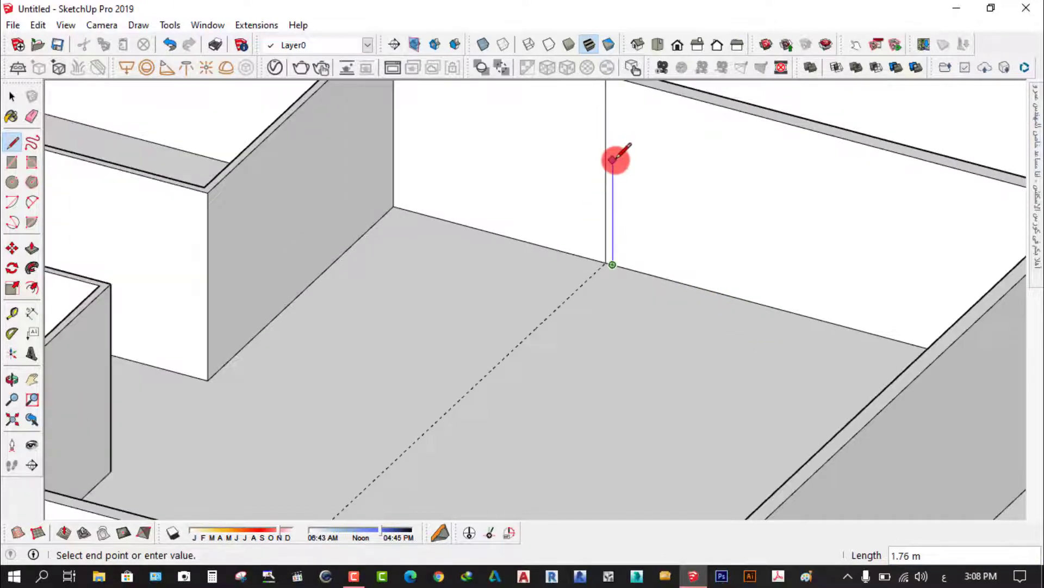
scroll(613, 159, down, 1)
click(613, 98)
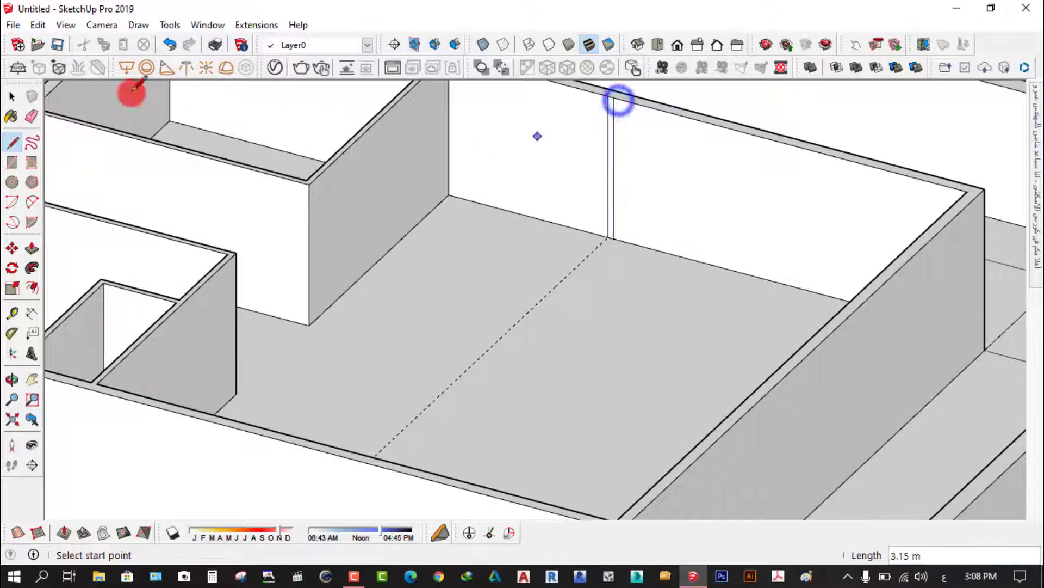
click(12, 97)
Step: Measure the 0.12 m gap between the two vertical edges with Tape Measure
scroll(595, 194, up, 2)
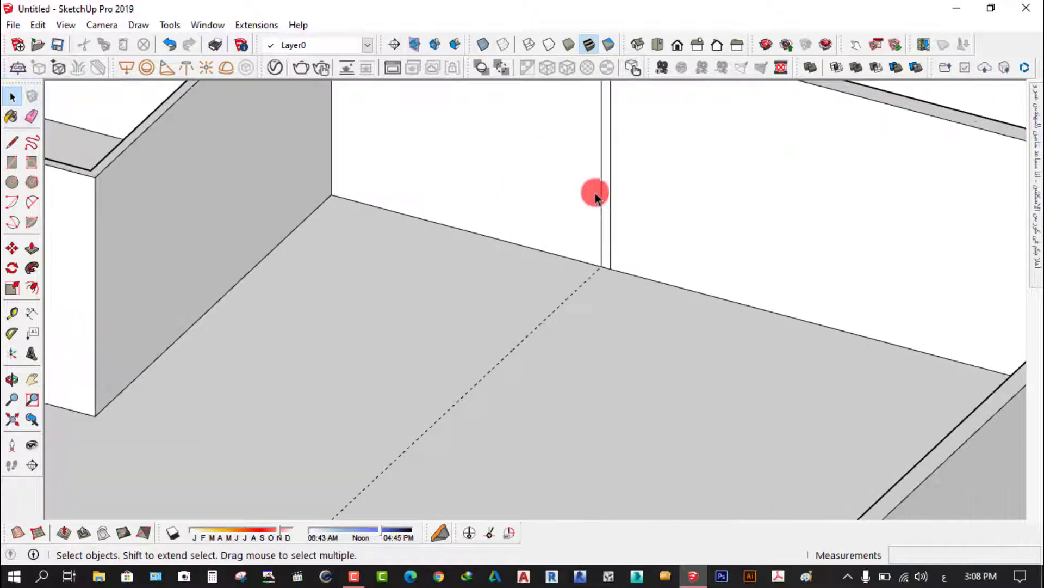
scroll(603, 186, up, 1)
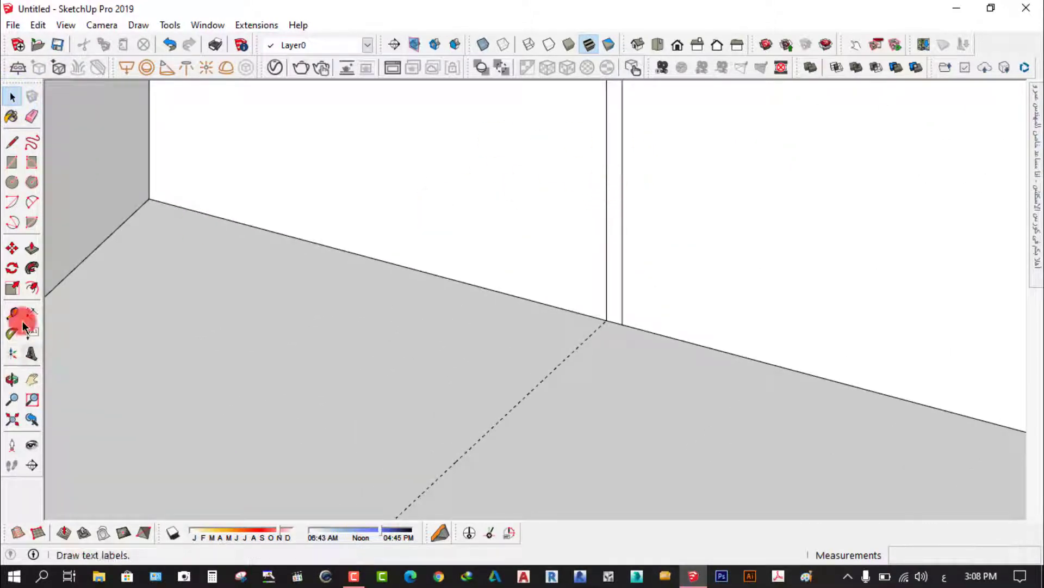
click(12, 313)
scroll(607, 195, up, 1)
click(603, 205)
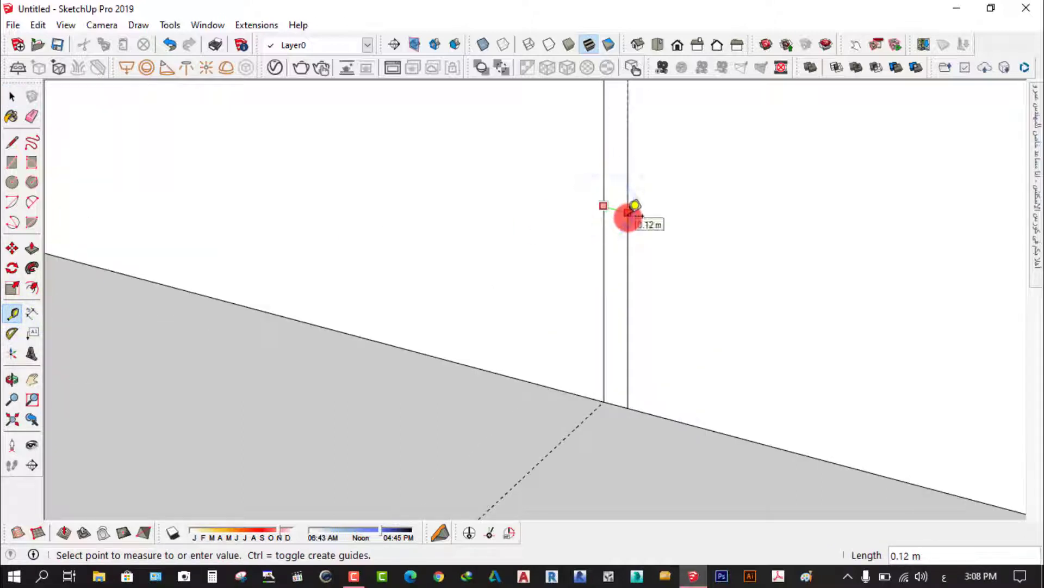
click(593, 203)
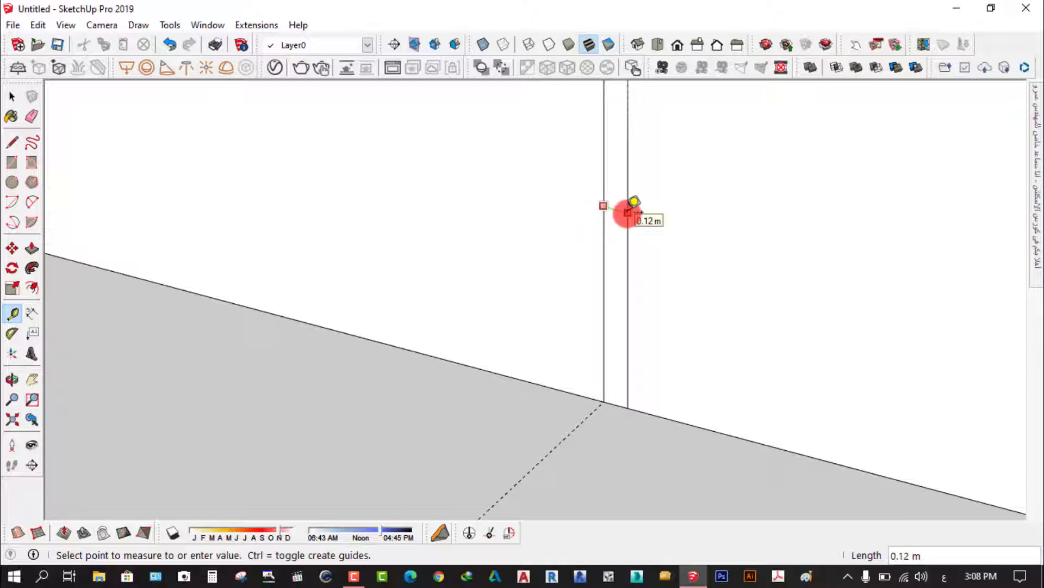
click(12, 96)
Step: Select the room's floor face and orbit to a steeper view
scroll(598, 486, down, 1)
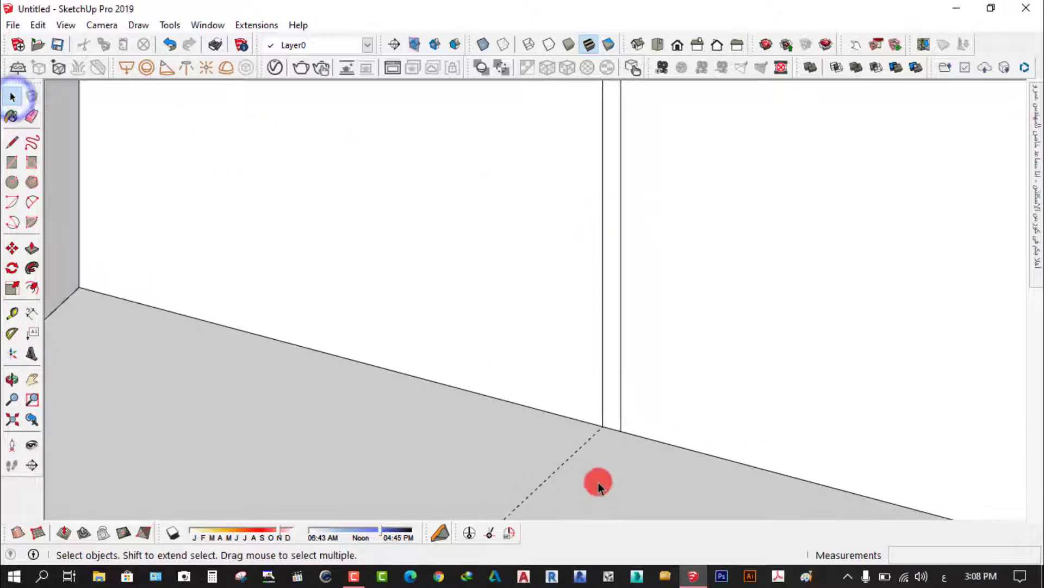
scroll(582, 403, up, 2)
click(557, 462)
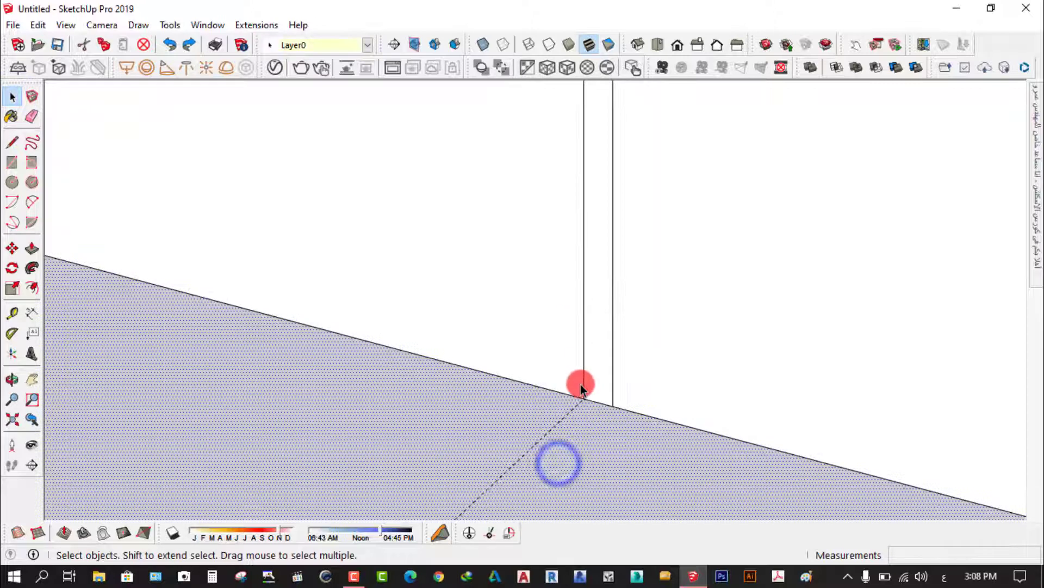
scroll(580, 384, down, 1)
scroll(567, 402, down, 2)
scroll(544, 423, down, 2)
scroll(517, 416, down, 1)
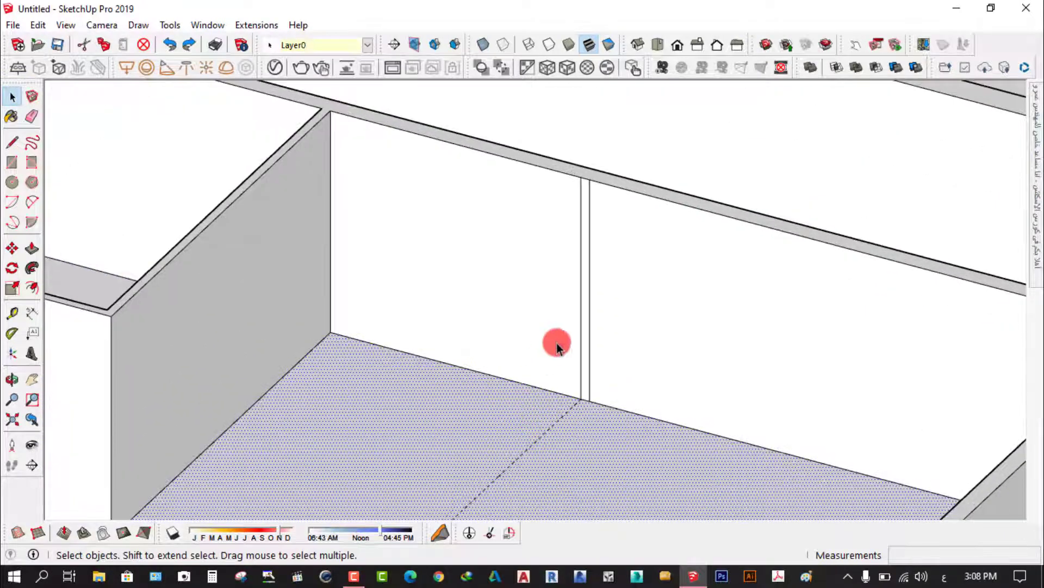
scroll(544, 327, down, 1)
middle_drag(530, 313, 577, 294)
scroll(605, 244, up, 2)
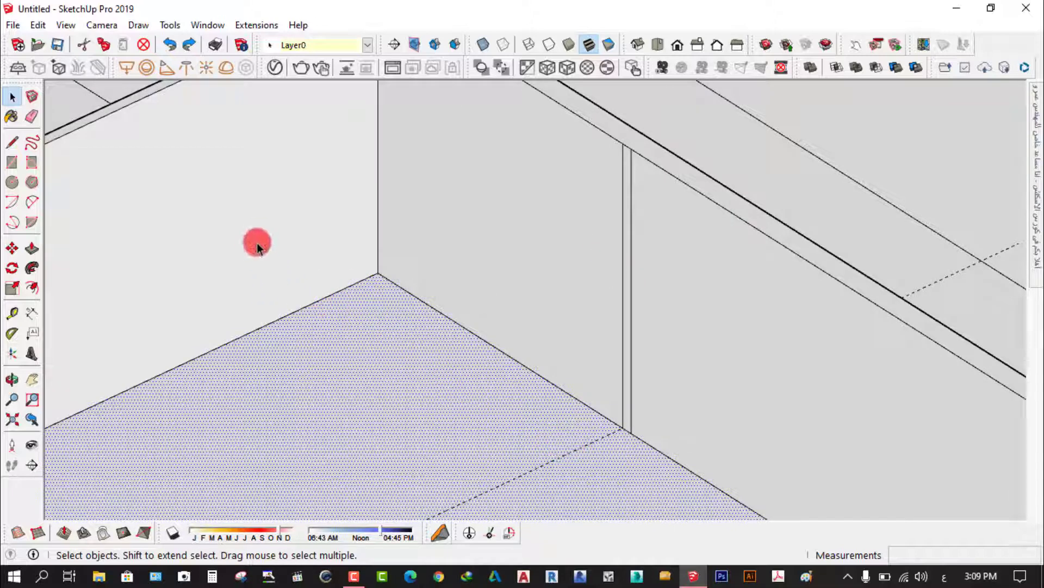
Step: Clear the room floor selection before push-pulling
click(31, 250)
scroll(608, 327, up, 1)
scroll(611, 303, up, 2)
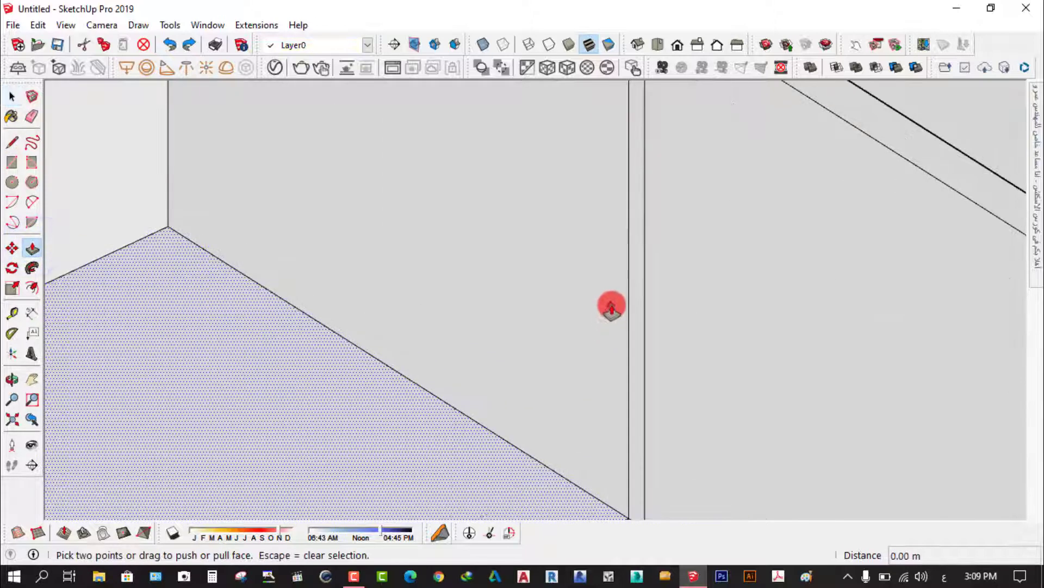
scroll(655, 294, up, 2)
scroll(645, 290, down, 3)
scroll(634, 305, down, 2)
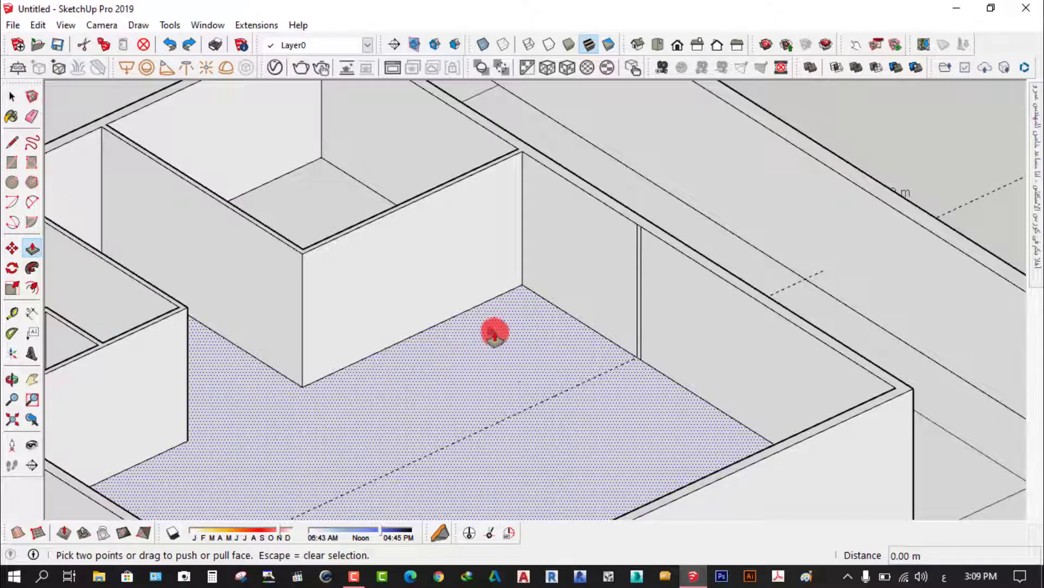
scroll(491, 360, down, 2)
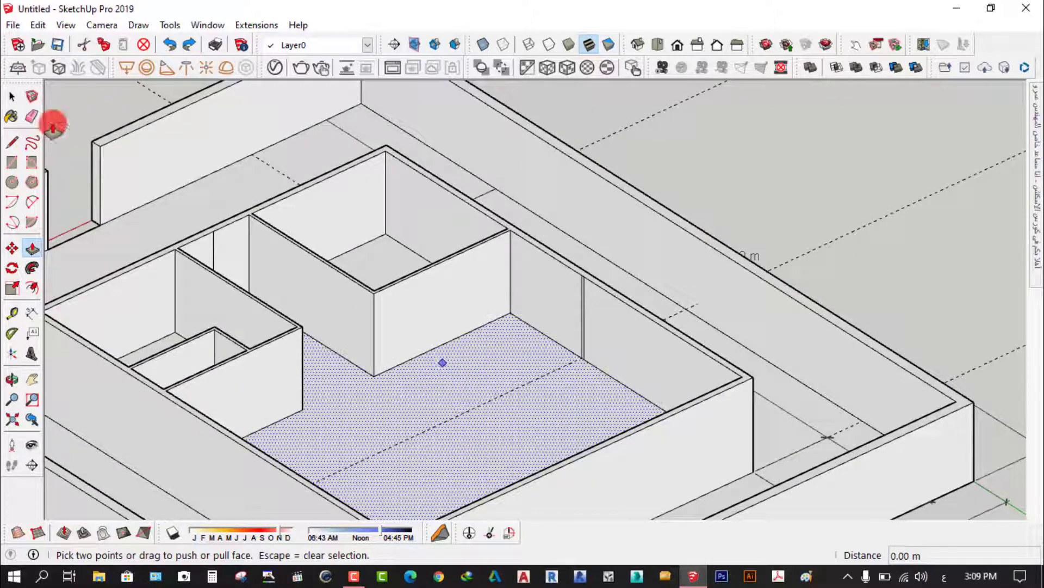
click(12, 96)
click(774, 144)
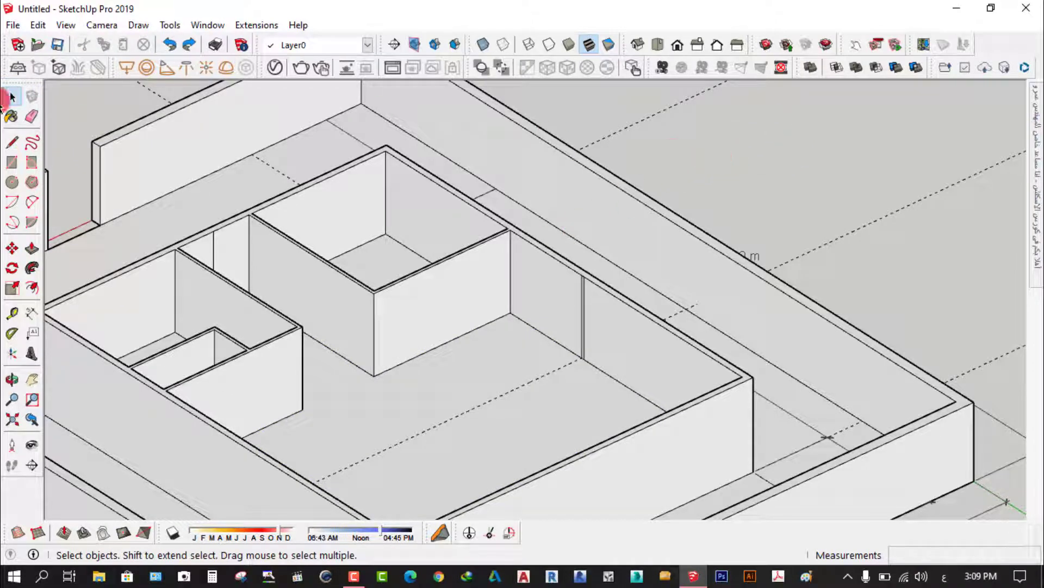
Step: Push/pull the narrow wall strip into a 14.50 m partition wall
click(31, 248)
scroll(587, 321, up, 1)
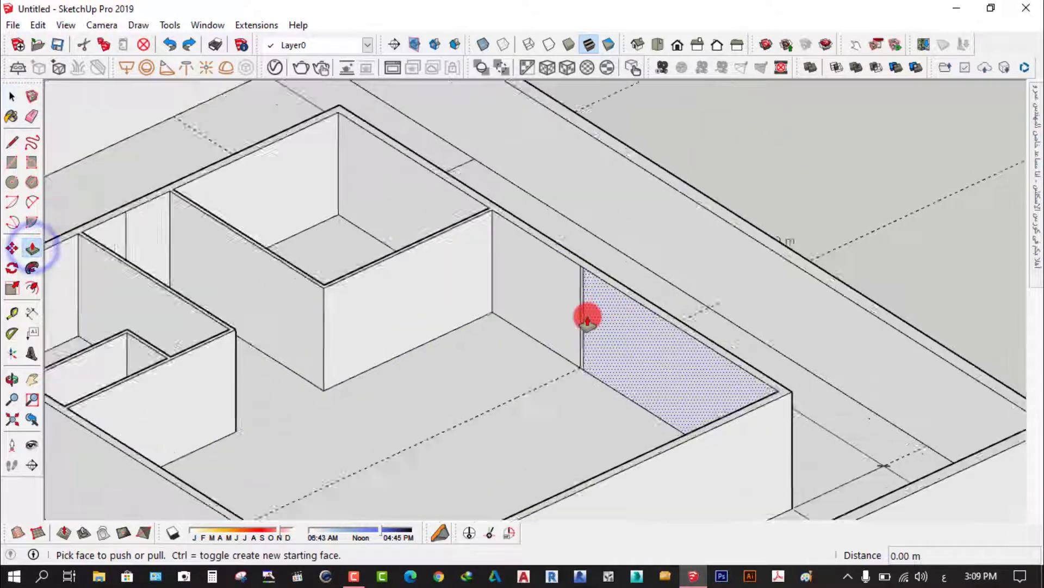
scroll(587, 320, up, 2)
scroll(581, 294, up, 2)
scroll(572, 280, up, 1)
click(572, 279)
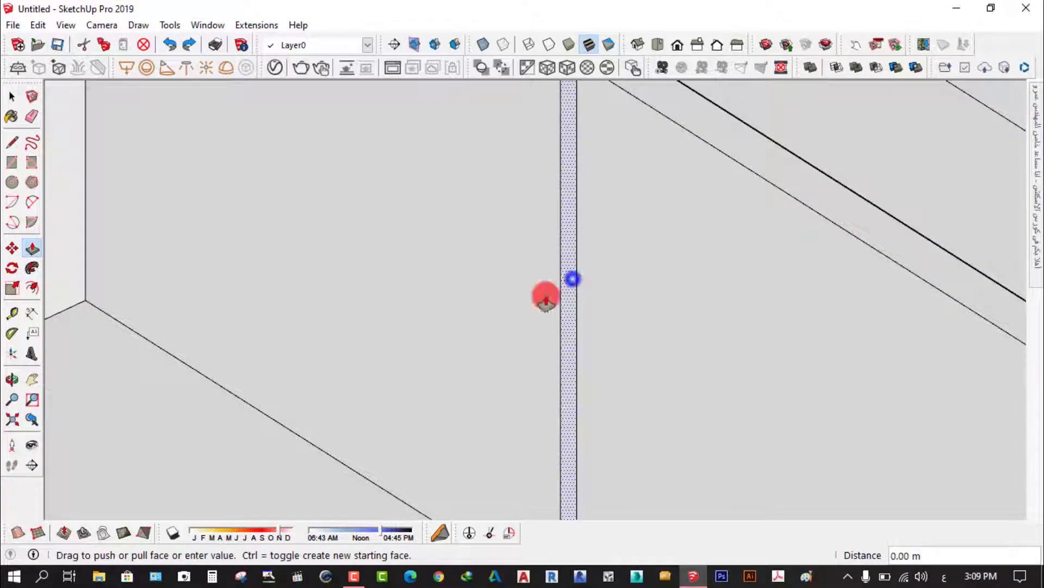
scroll(546, 301, down, 2)
scroll(500, 316, down, 2)
scroll(497, 320, down, 2)
scroll(462, 337, down, 2)
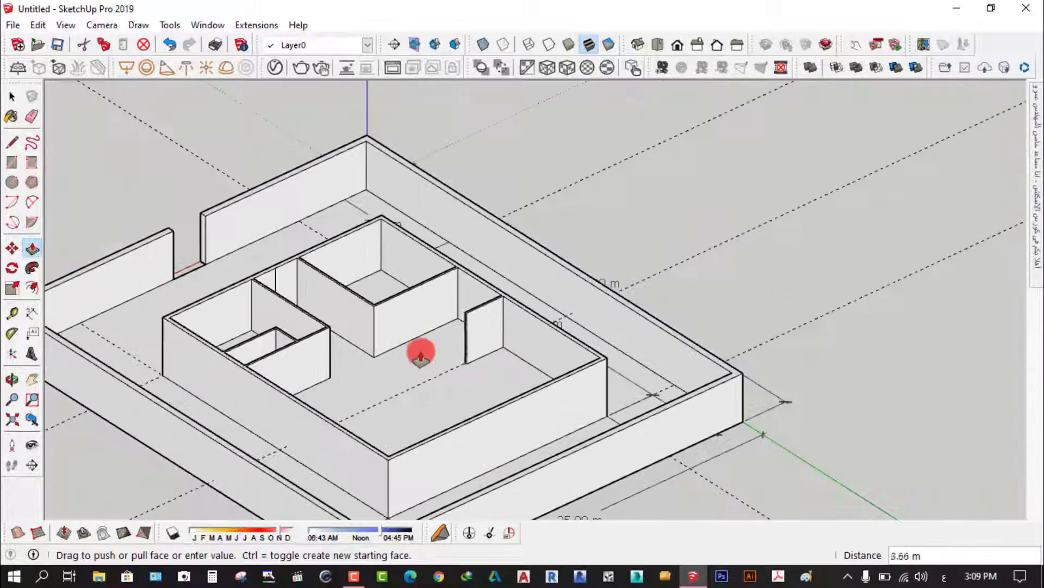
Step: Orbit around the building to check the new partition wall
middle_drag(401, 362, 136, 343)
middle_drag(275, 268, 142, 315)
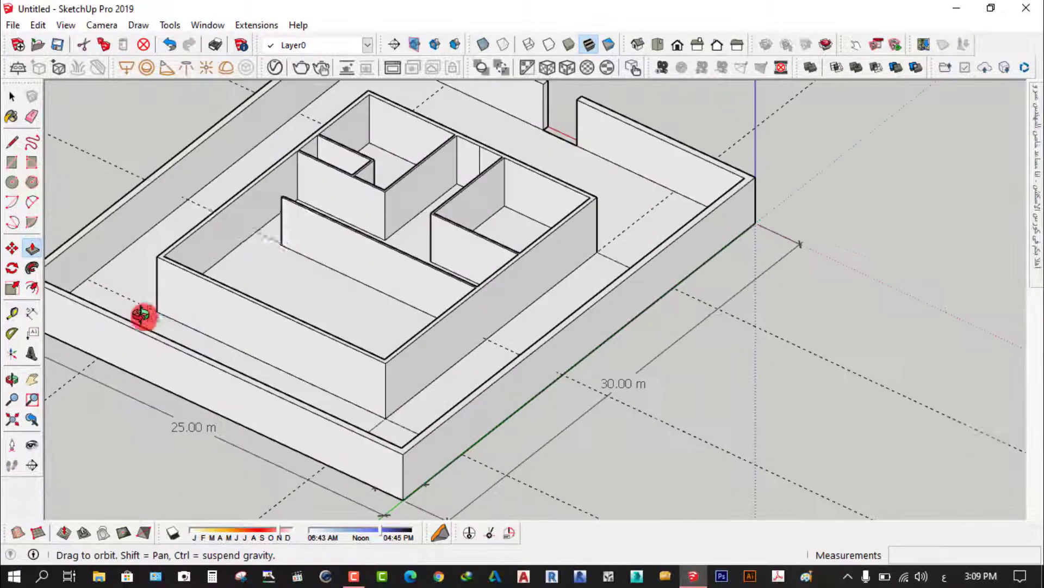
scroll(336, 221, up, 2)
scroll(306, 205, up, 2)
scroll(264, 196, up, 2)
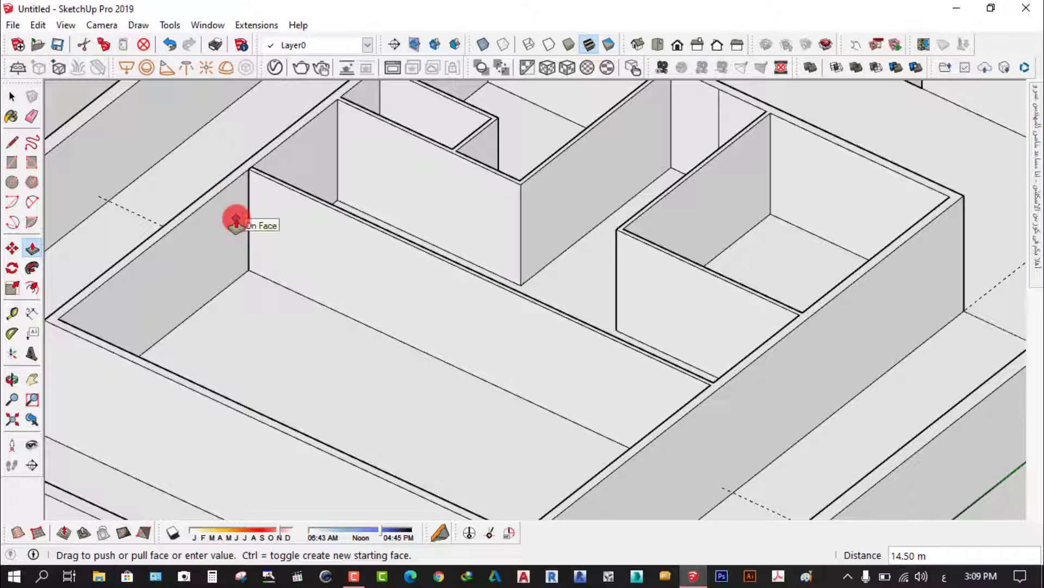
scroll(272, 261, down, 3)
scroll(392, 332, down, 3)
mouse_move(474, 357)
middle_down()
mouse_move(252, 332)
mouse_move(279, 310)
middle_up()
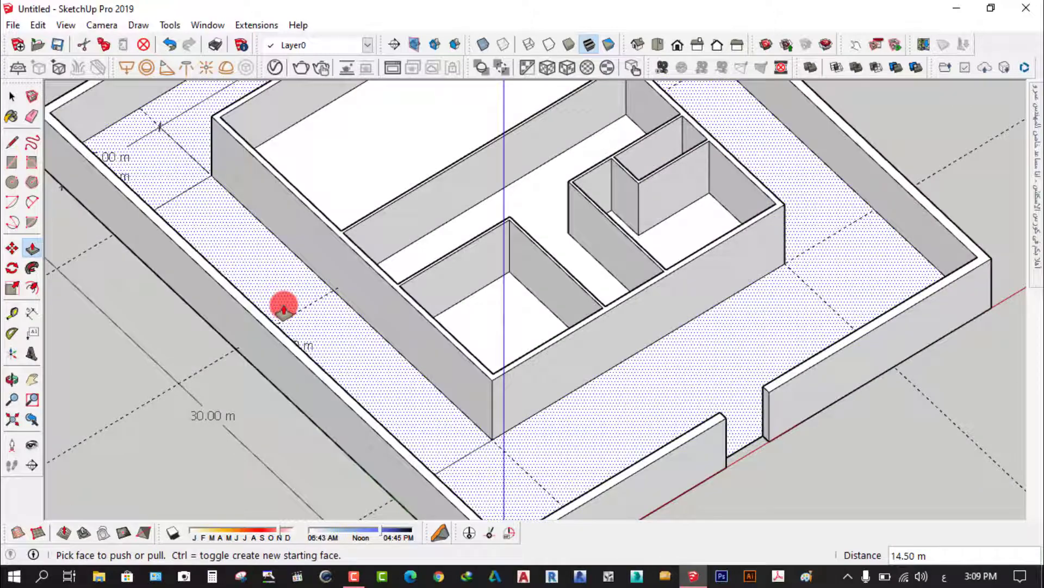
scroll(497, 299, down, 4)
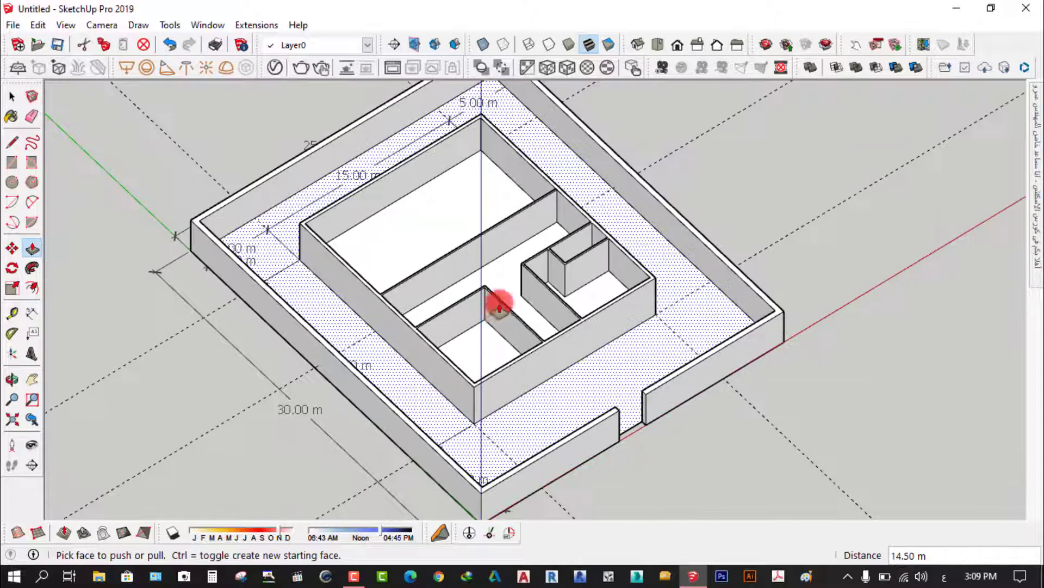
scroll(474, 252, up, 4)
mouse_move(473, 252)
middle_down()
mouse_move(625, 315)
mouse_move(601, 291)
middle_up()
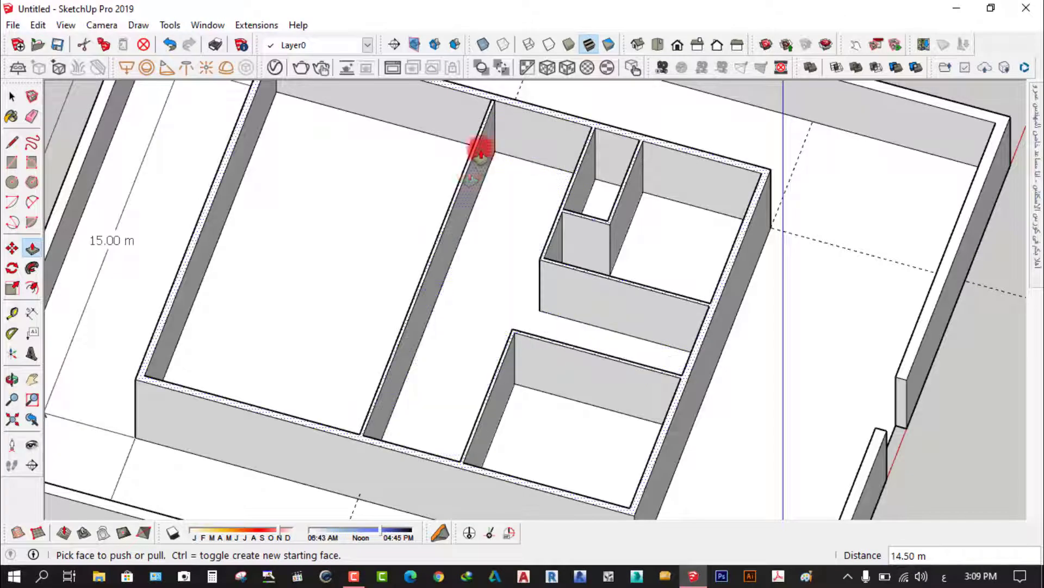
scroll(459, 315, down, 1)
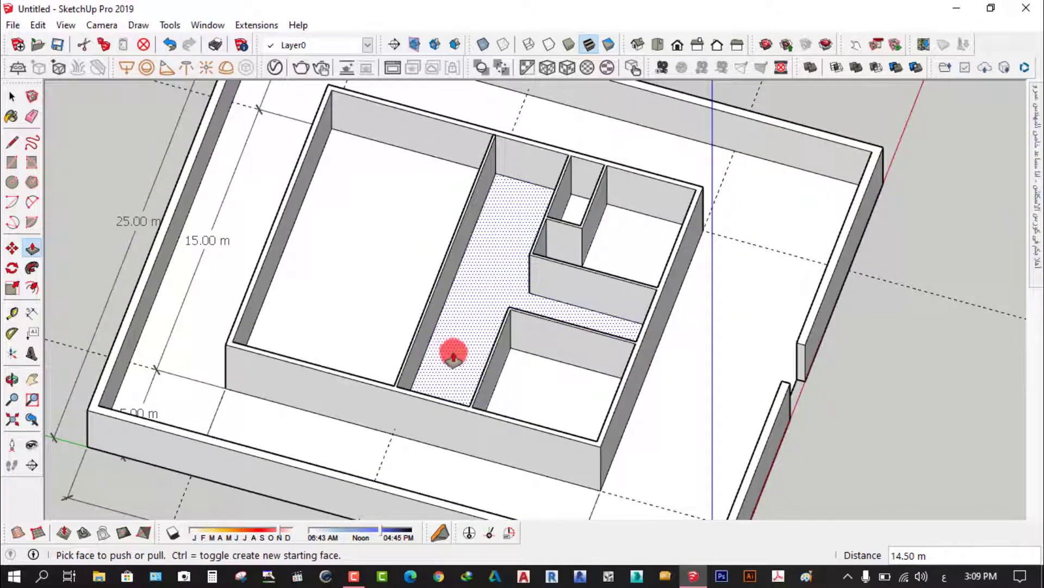
scroll(476, 337, up, 1)
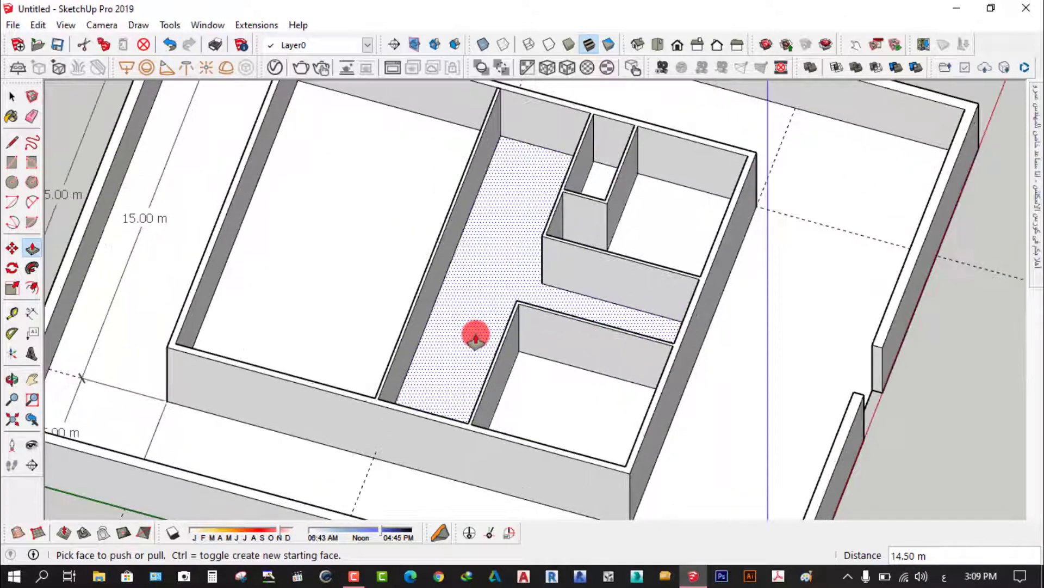
middle_drag(475, 333, 391, 343)
scroll(342, 226, up, 2)
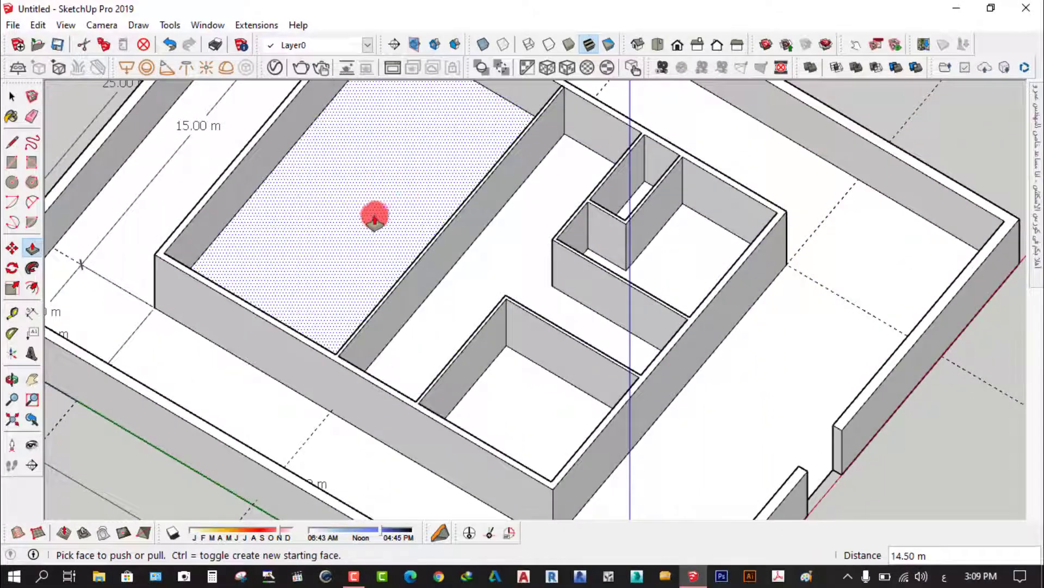
scroll(365, 286, down, 3)
mouse_move(366, 282)
middle_down()
mouse_move(459, 250)
mouse_move(326, 283)
mouse_move(292, 228)
mouse_move(350, 237)
middle_up()
scroll(413, 223, up, 3)
scroll(348, 234, down, 3)
scroll(348, 261, up, 2)
scroll(326, 229, up, 2)
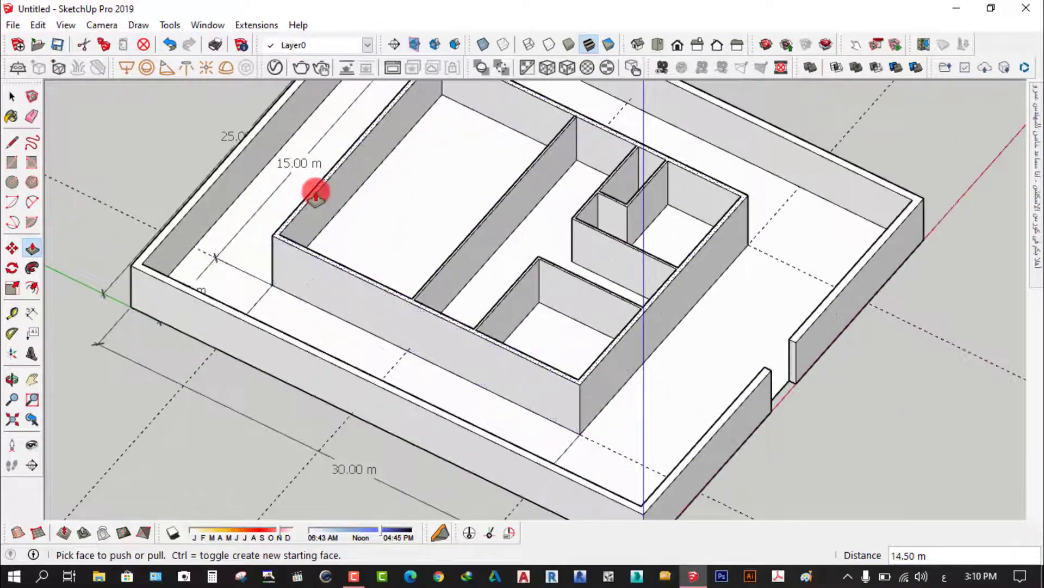
scroll(381, 166, up, 1)
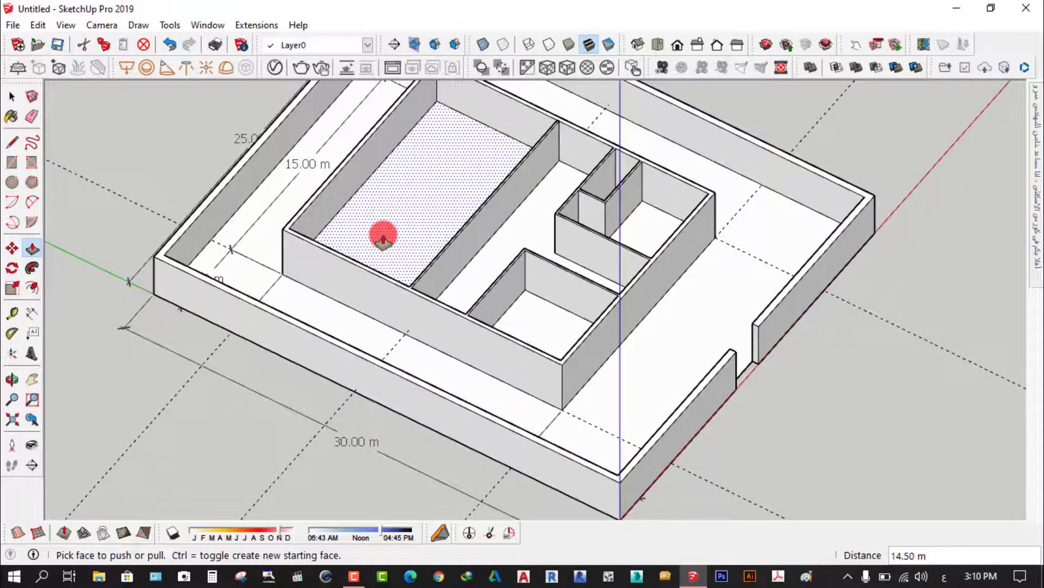
scroll(384, 235, down, 2)
mouse_move(392, 210)
middle_down()
mouse_move(281, 182)
mouse_move(434, 181)
mouse_move(441, 257)
mouse_move(695, 296)
mouse_move(723, 245)
mouse_move(886, 240)
mouse_move(538, 326)
mouse_move(412, 310)
middle_up()
scroll(506, 128, up, 3)
scroll(469, 201, up, 2)
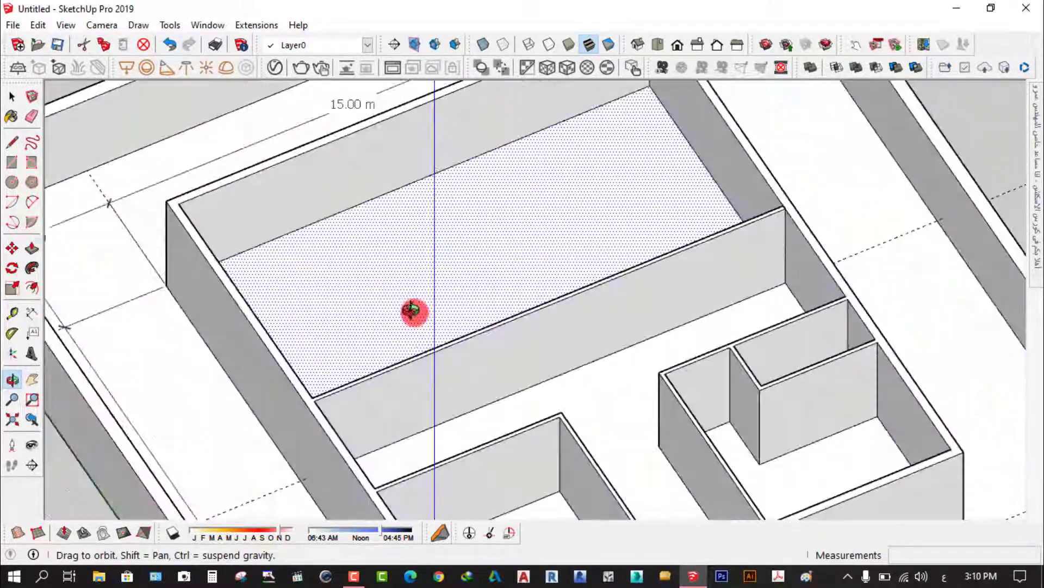
scroll(412, 310, down, 4)
scroll(532, 297, up, 2)
scroll(539, 283, up, 2)
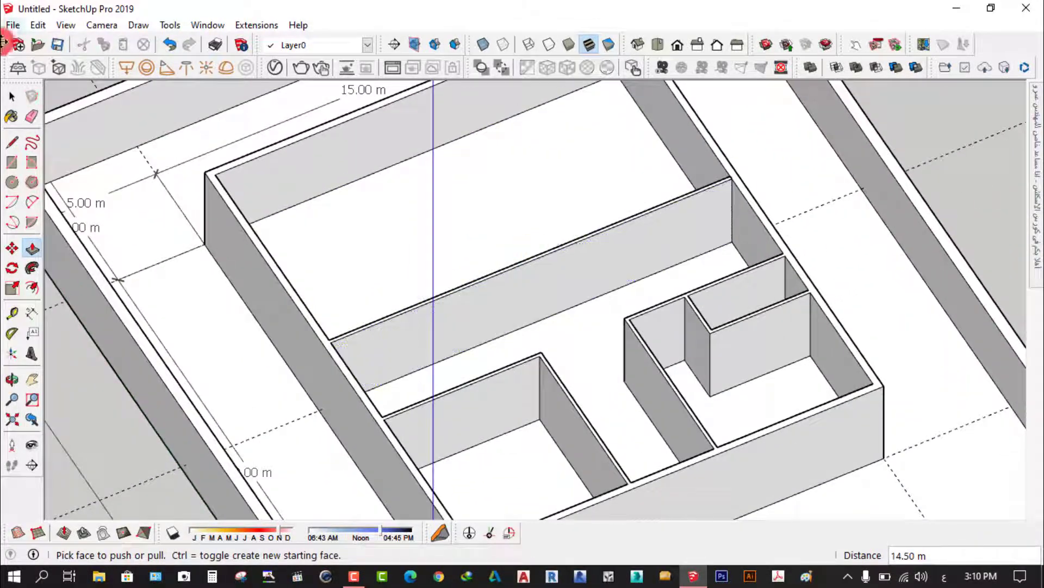
click(12, 97)
scroll(559, 261, up, 2)
scroll(558, 264, up, 1)
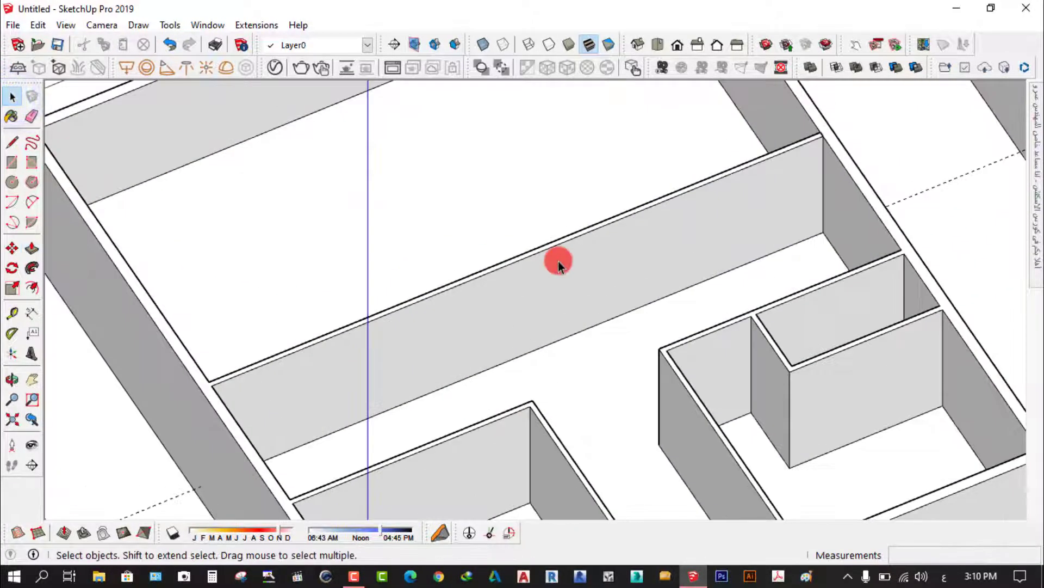
scroll(539, 258, down, 2)
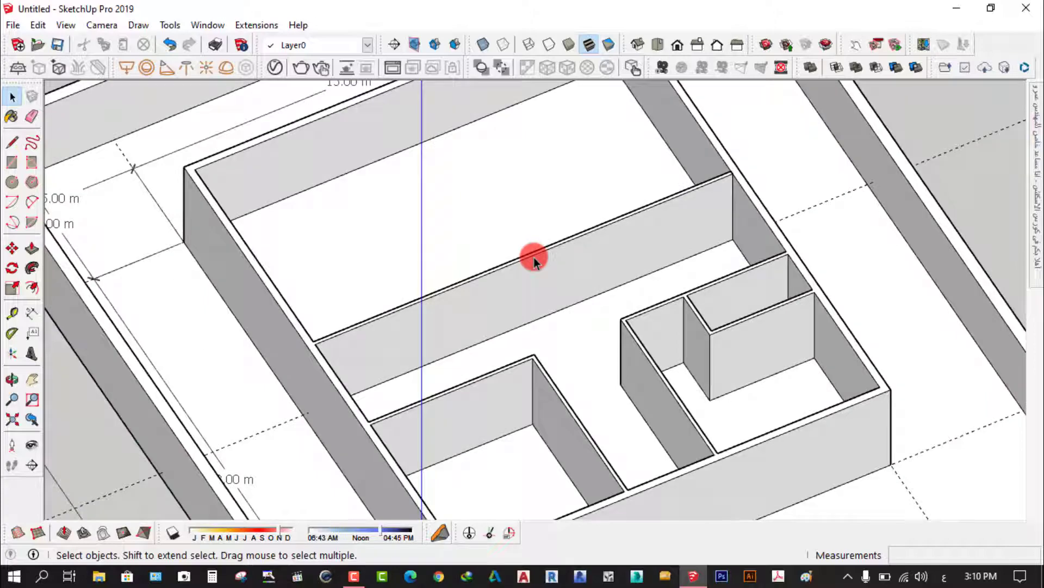
scroll(533, 257, down, 2)
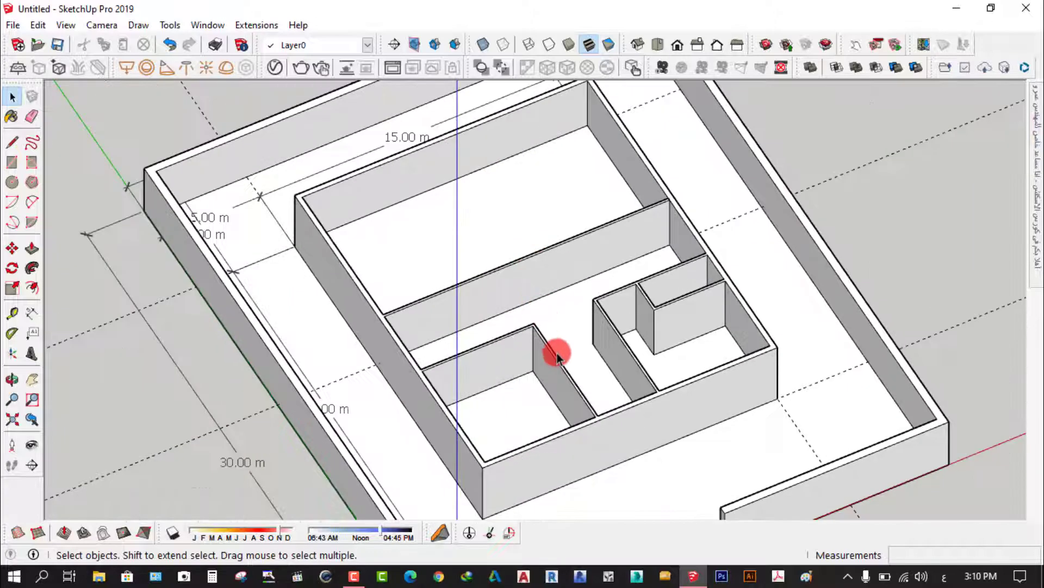
scroll(564, 304, up, 1)
scroll(566, 305, down, 2)
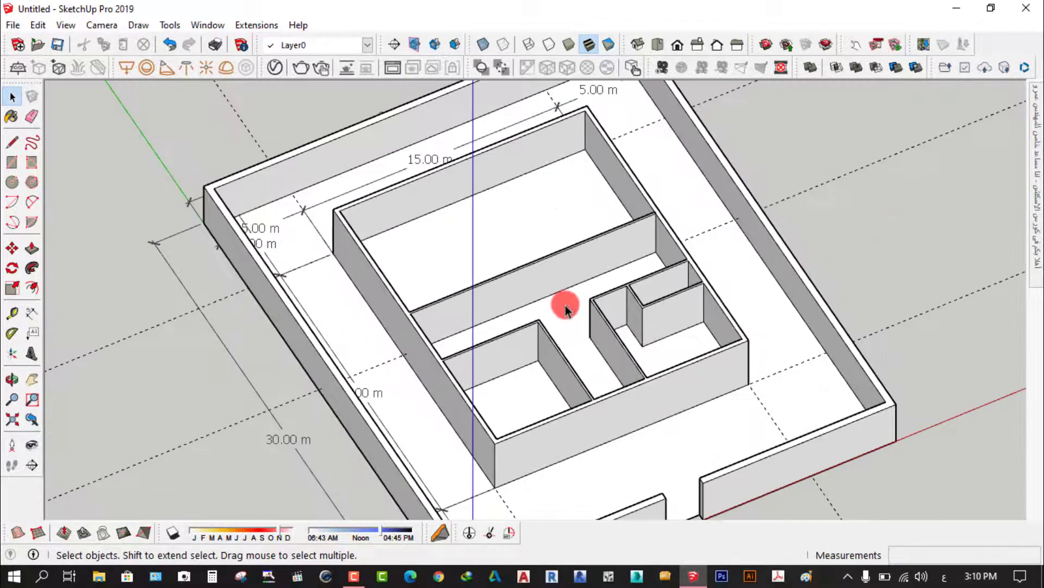
mouse_move(585, 381)
middle_down()
mouse_move(903, 375)
mouse_move(636, 377)
mouse_move(465, 416)
middle_up()
scroll(592, 403, up, 2)
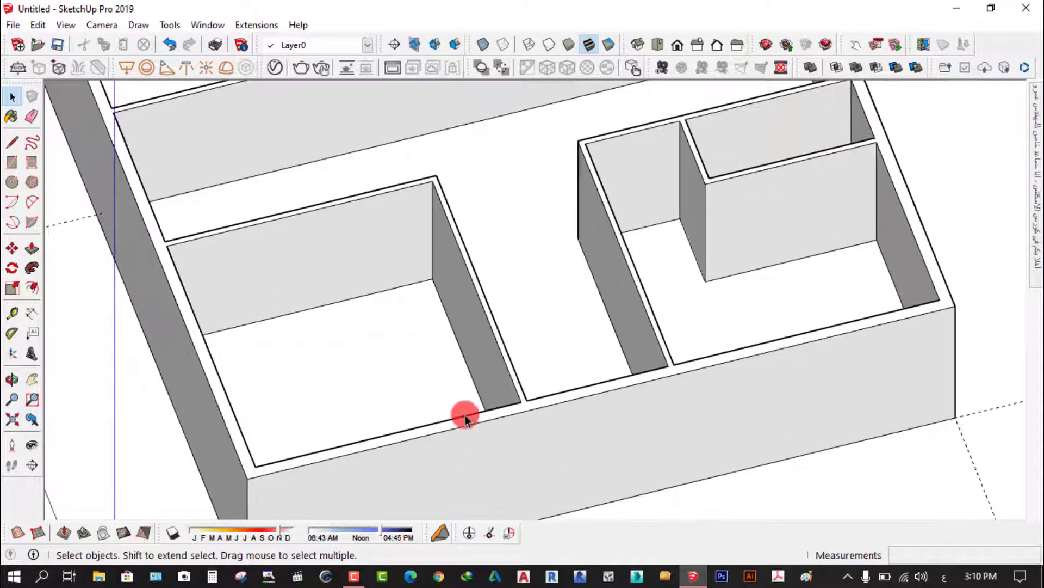
scroll(465, 416, down, 2)
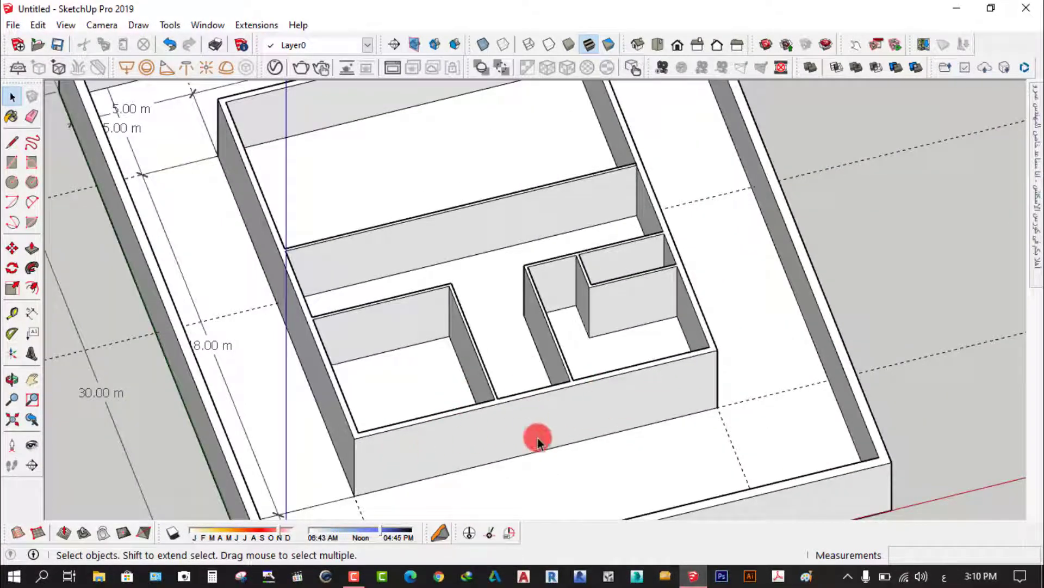
scroll(526, 412, up, 2)
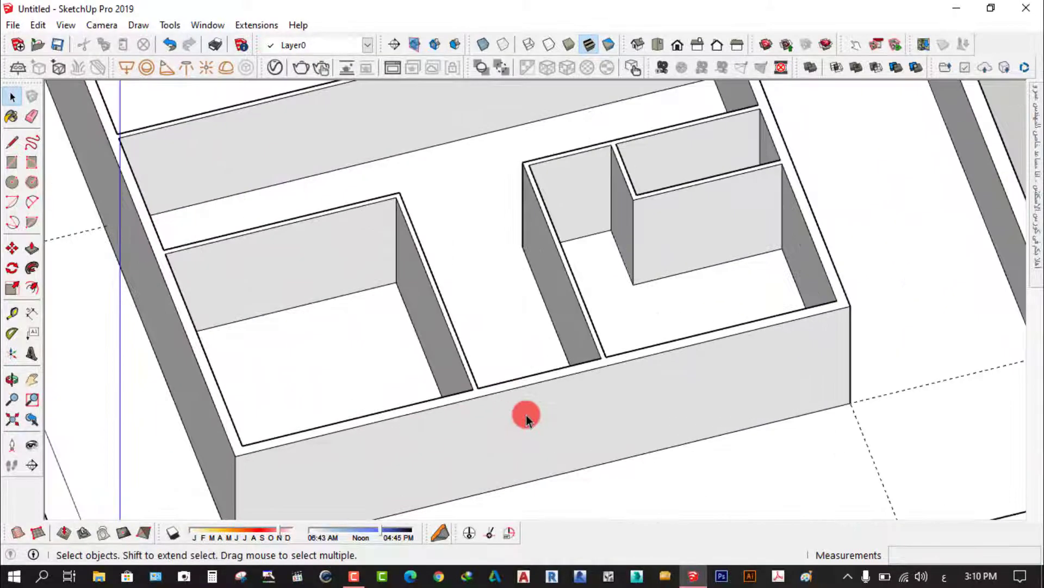
scroll(525, 345, down, 2)
mouse_move(524, 345)
middle_down()
mouse_move(677, 415)
mouse_move(720, 415)
middle_up()
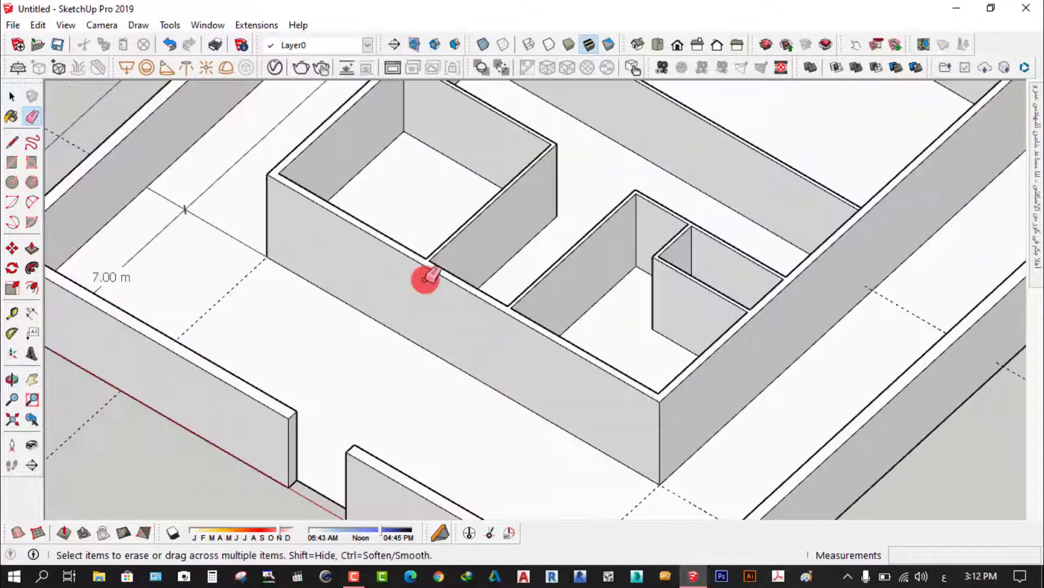
Step: Place a 1.75 m Tape Measure guide offset from the wall's end edge
click(12, 313)
scroll(402, 310, down, 3)
mouse_move(402, 310)
middle_down()
mouse_move(156, 320)
mouse_move(648, 263)
mouse_move(369, 284)
middle_up()
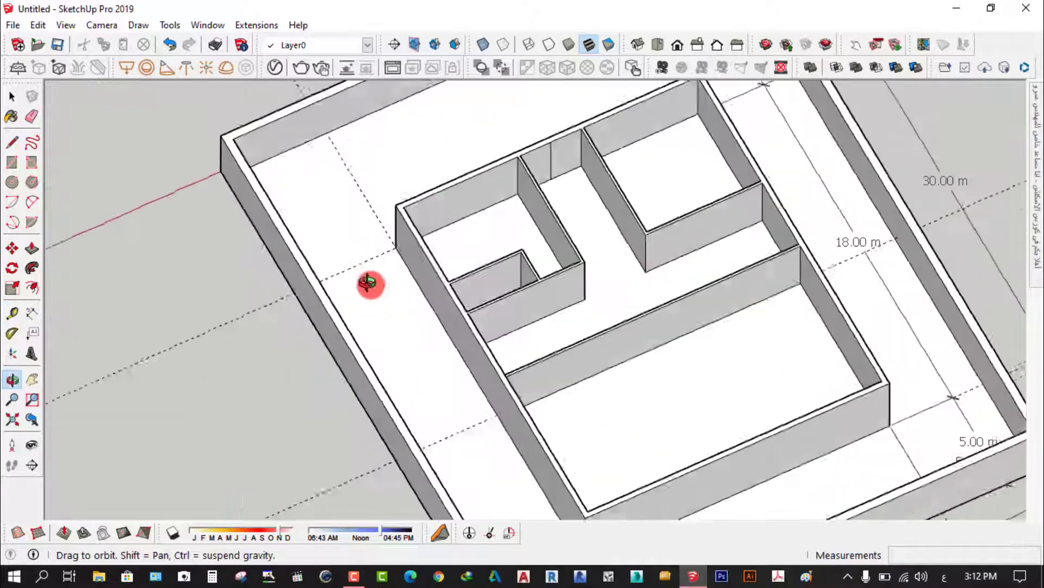
scroll(560, 202, up, 3)
scroll(491, 91, up, 3)
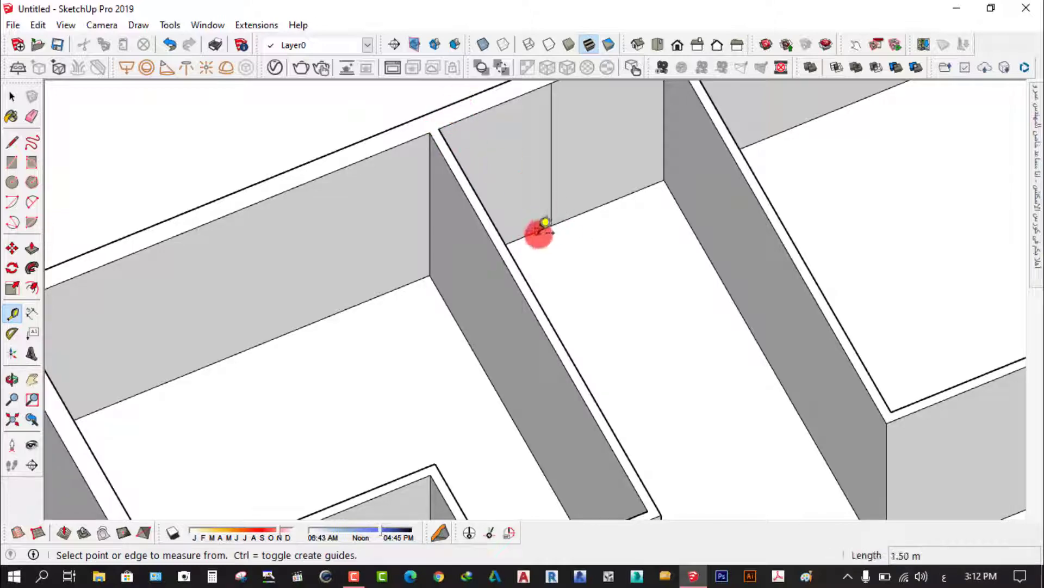
click(537, 231)
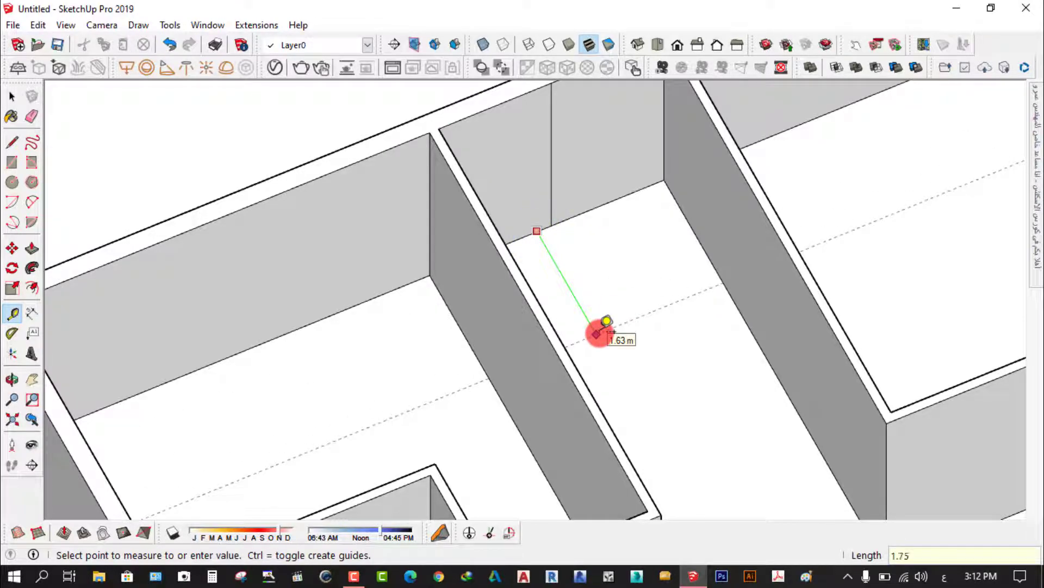
key(Return)
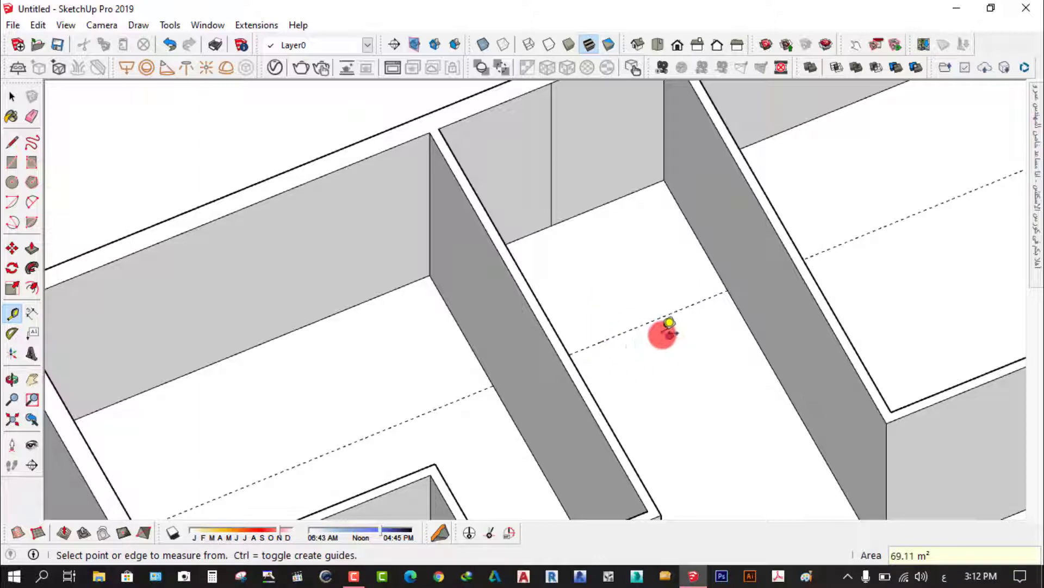
Step: Erase the temporary guide line crossing the rooms
scroll(661, 333, down, 2)
middle_drag(661, 333, 774, 406)
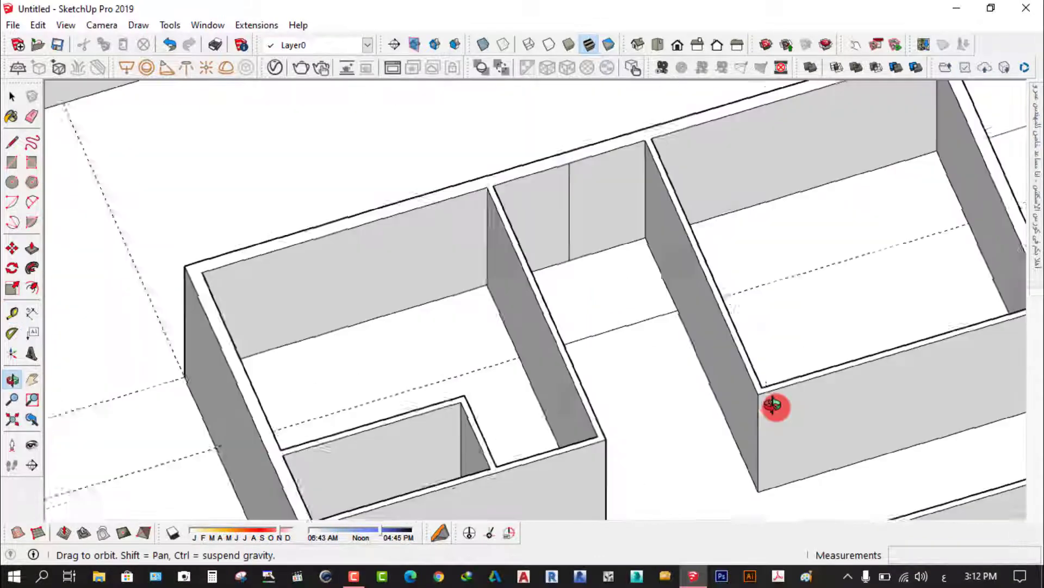
click(32, 115)
drag(846, 290, 835, 243)
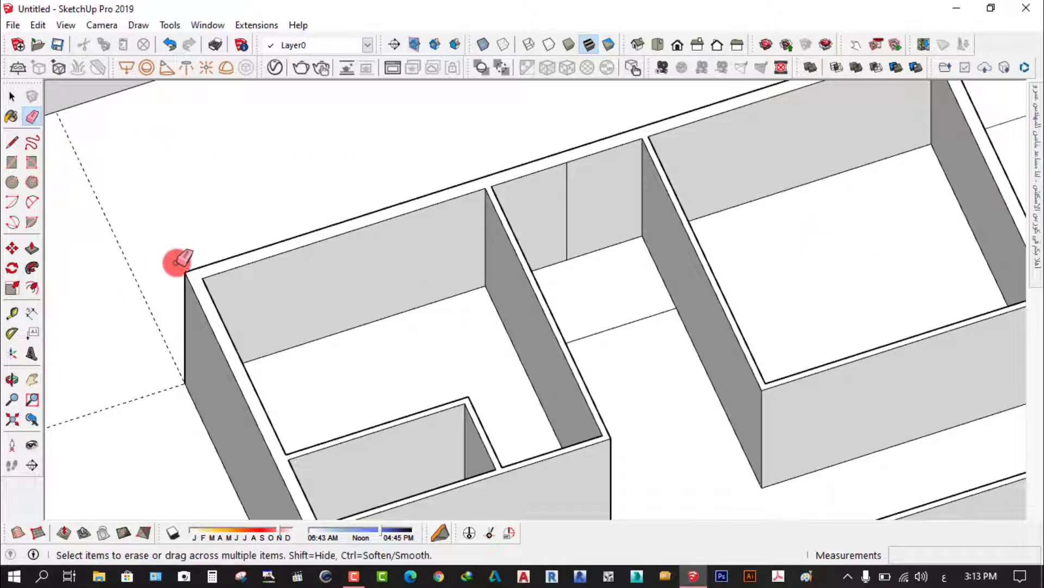
scroll(180, 266, down, 2)
click(11, 97)
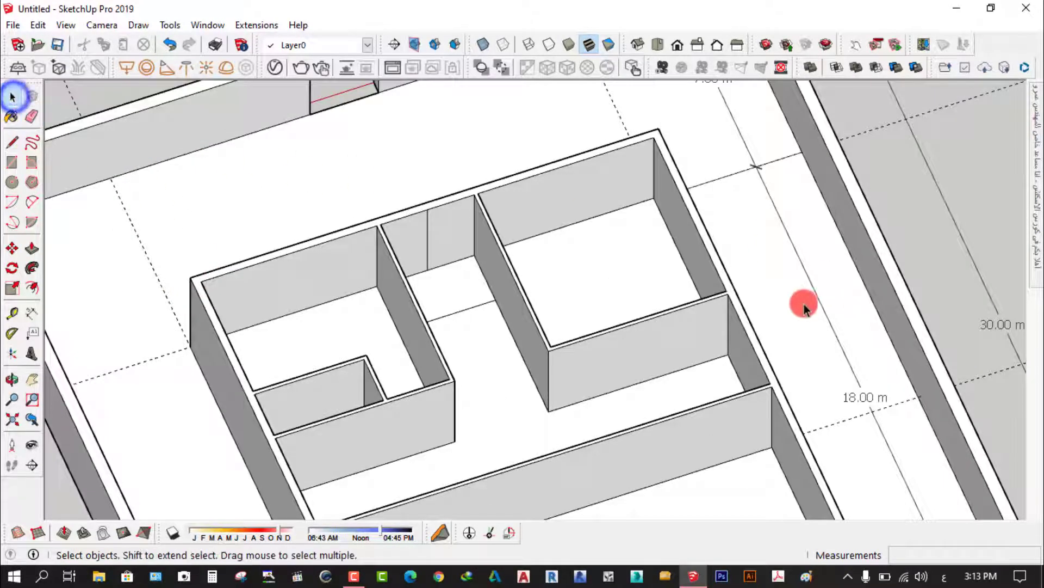
scroll(804, 303, down, 2)
scroll(597, 322, up, 2)
scroll(601, 321, up, 2)
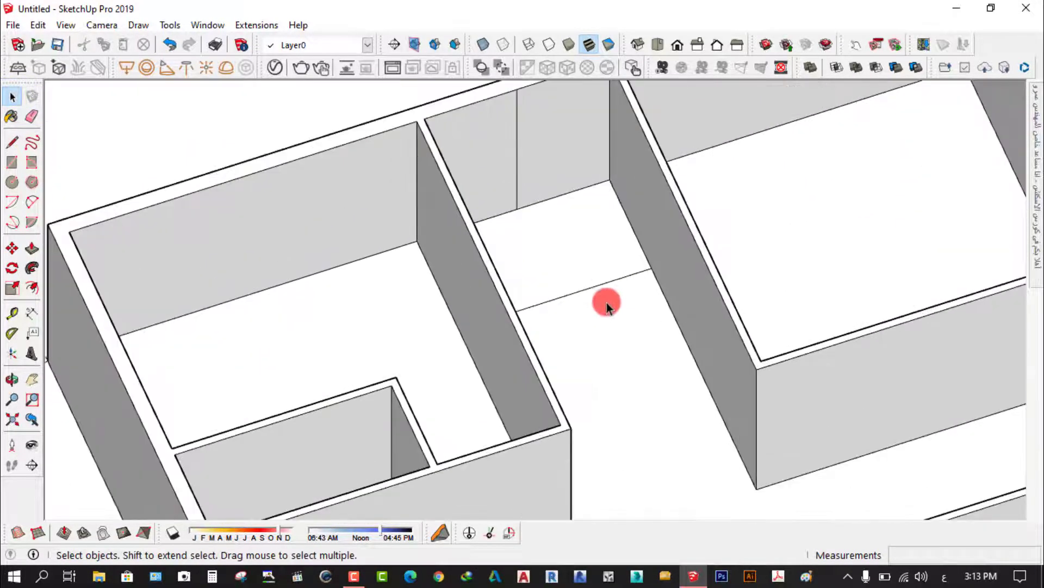
Step: Copy the corridor doorway line 0.12 m over to mark a thin strip
click(607, 281)
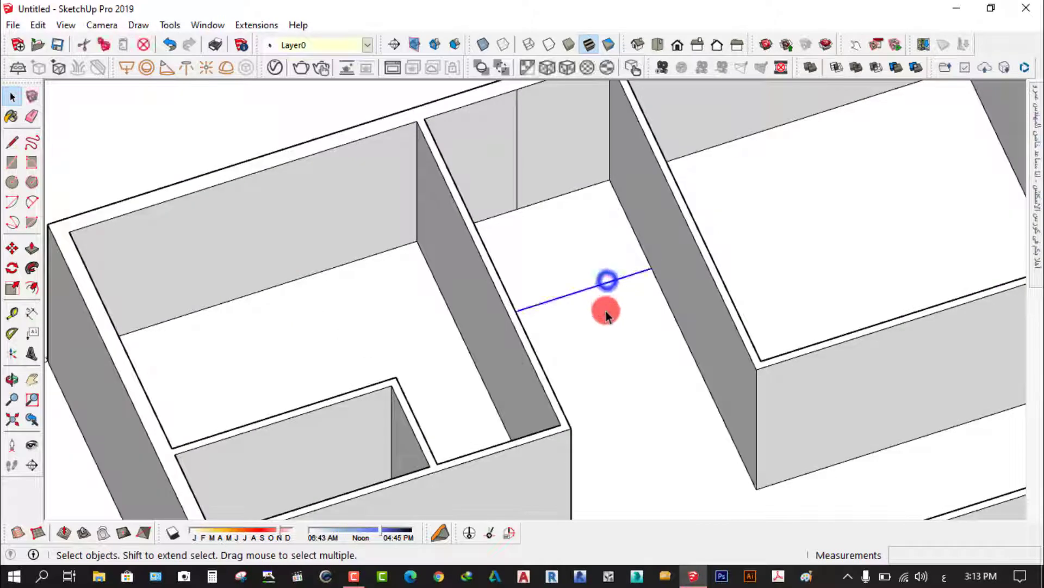
click(12, 248)
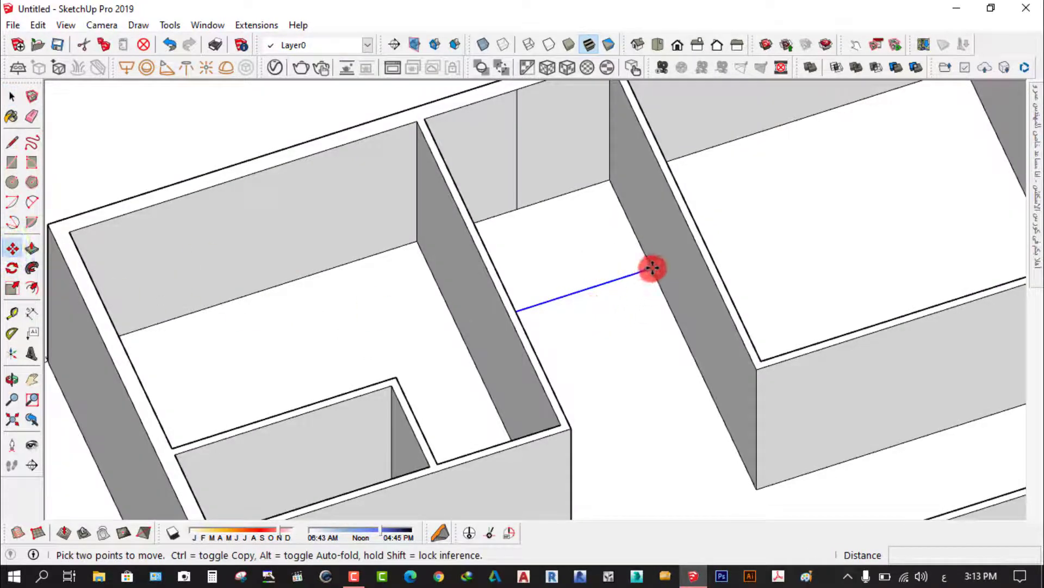
drag(652, 267, 654, 298)
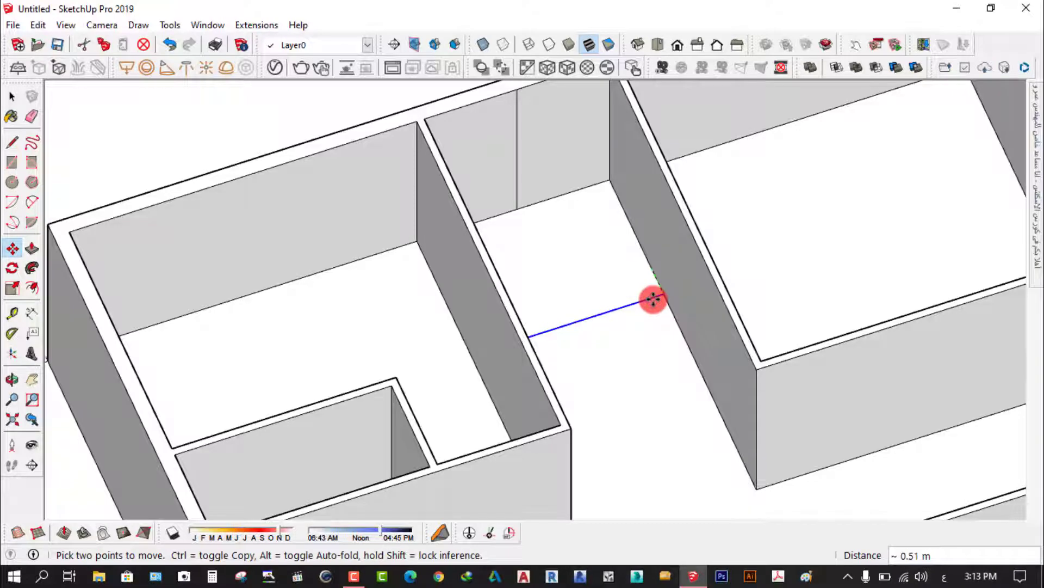
key(Escape)
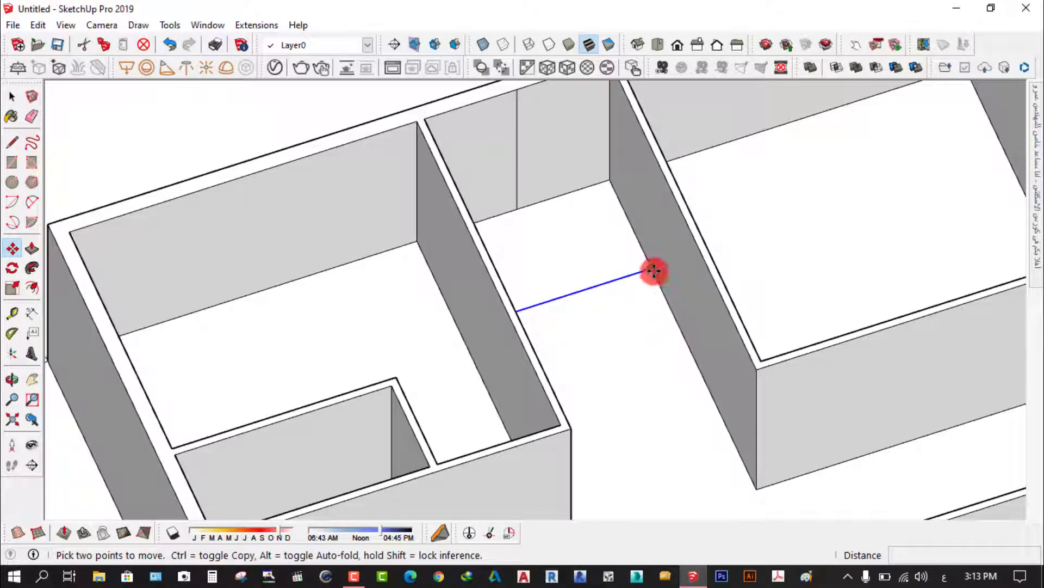
click(652, 268)
text(.12)
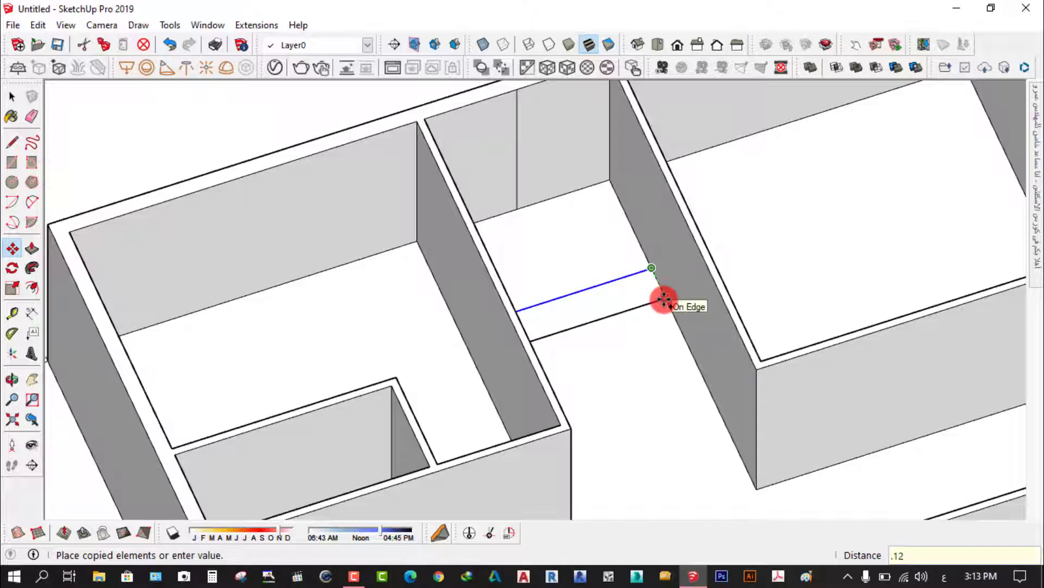
key(Return)
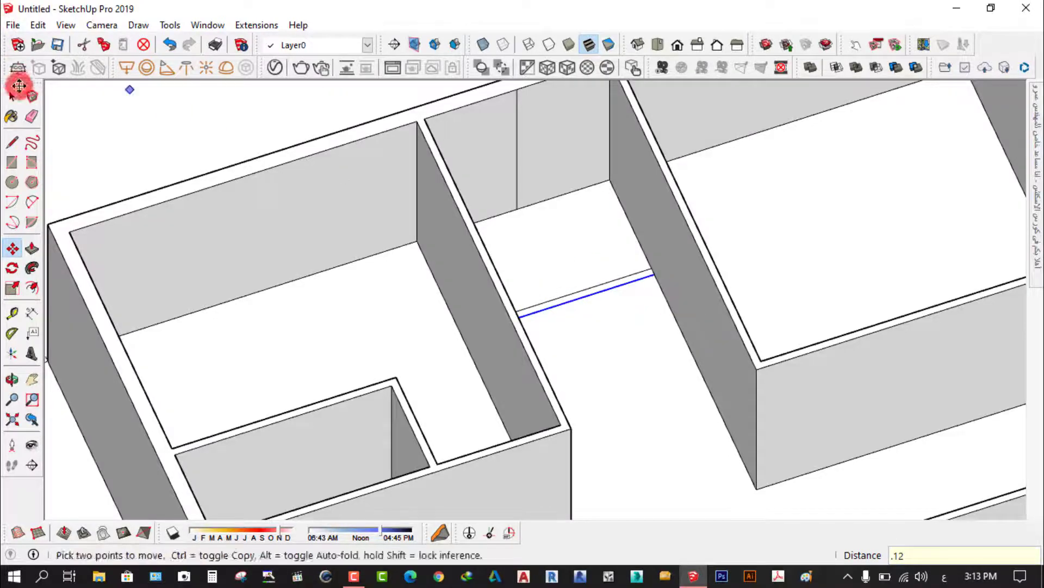
click(12, 97)
Step: Try pulling the thin doorway strip up with Push/Pull, then abandon it
mouse_move(571, 303)
middle_down()
mouse_move(478, 331)
mouse_move(350, 288)
middle_up()
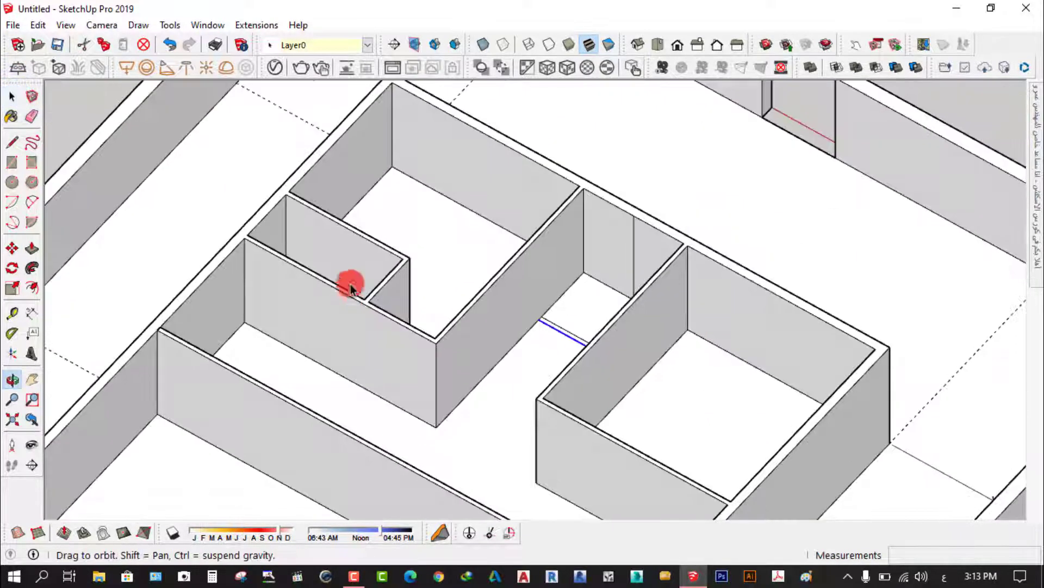
click(88, 109)
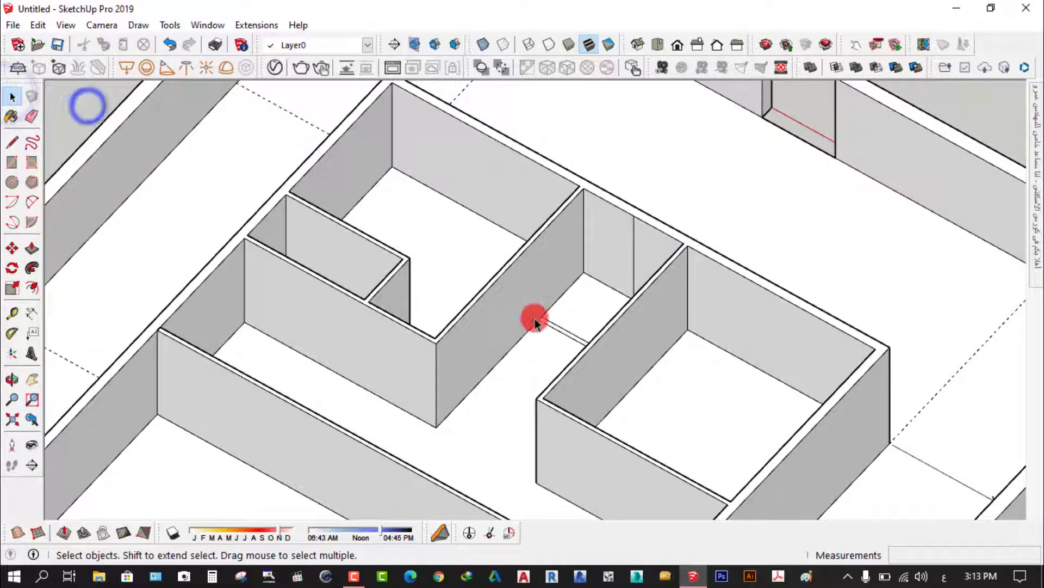
scroll(534, 319, up, 3)
middle_drag(536, 351, 652, 361)
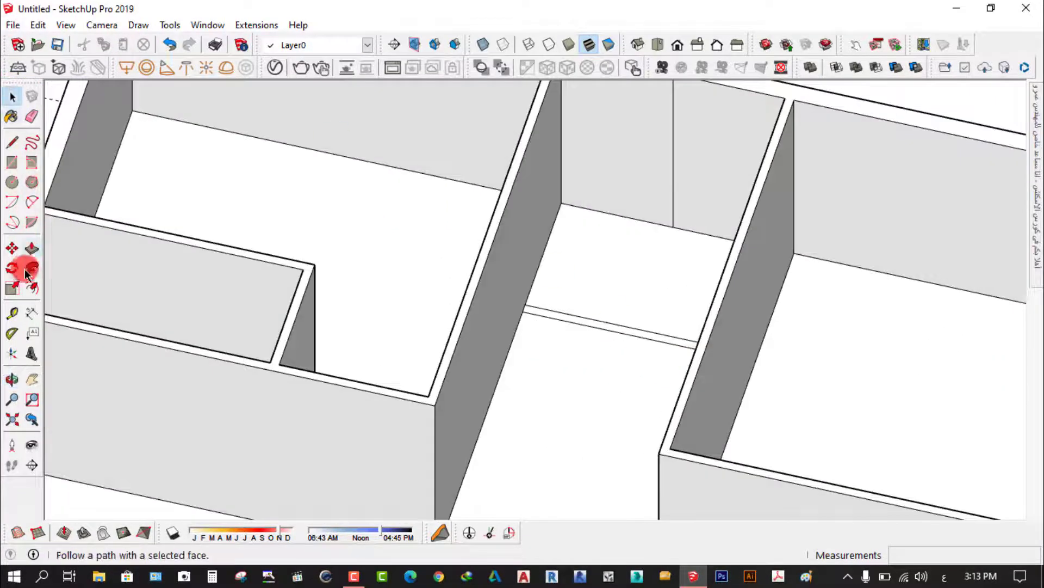
click(32, 248)
scroll(572, 329, up, 3)
scroll(572, 329, down, 3)
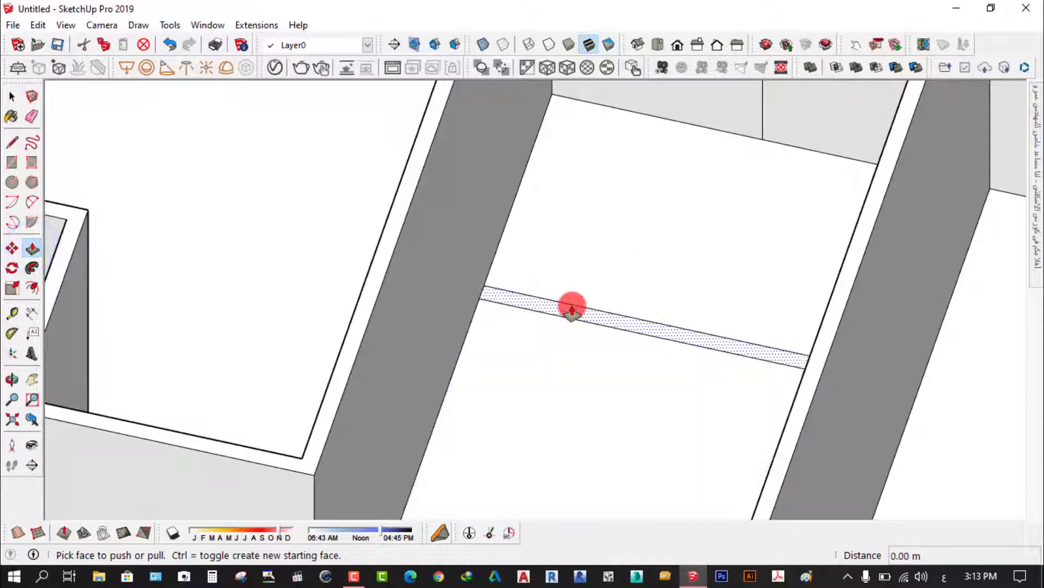
click(570, 306)
middle_drag(564, 264, 565, 252)
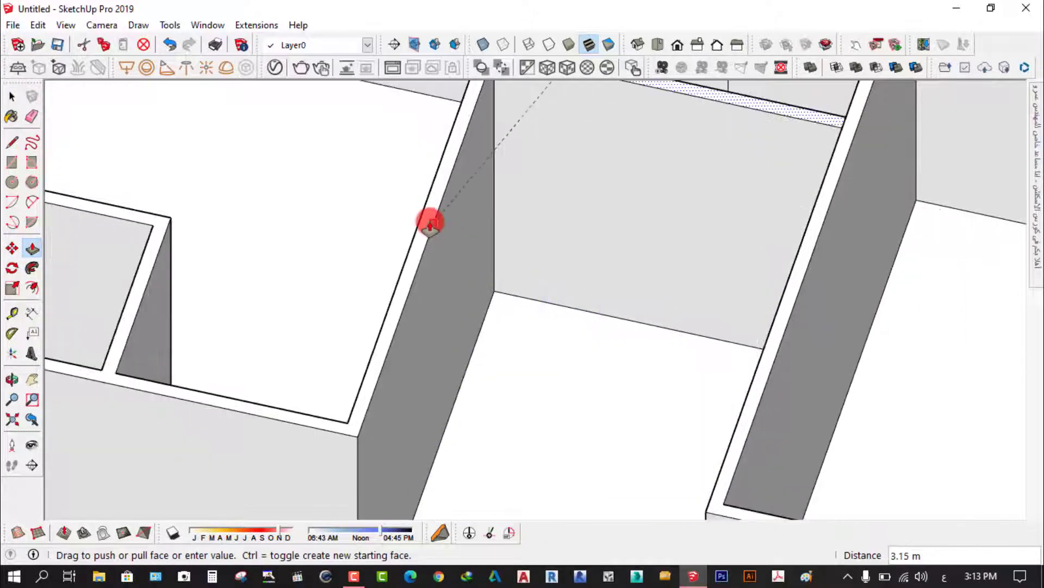
drag(440, 230, 429, 222)
Step: Orbit over the rooms toward the outer wall
mouse_move(513, 327)
middle_down()
mouse_move(710, 343)
mouse_move(361, 315)
mouse_move(397, 341)
mouse_move(702, 424)
middle_up()
scroll(609, 386, down, 2)
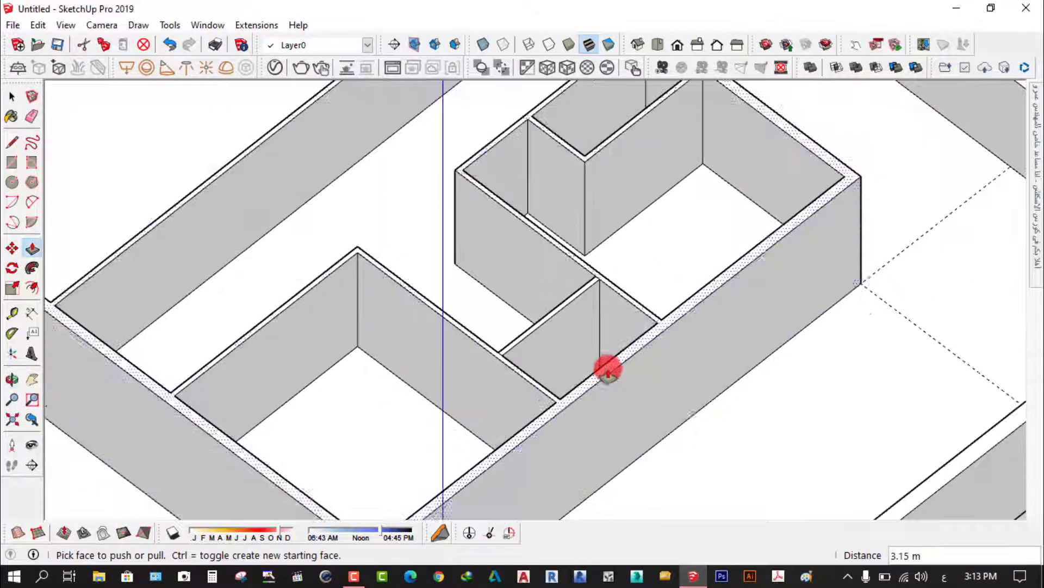
scroll(593, 337, up, 3)
scroll(603, 272, down, 1)
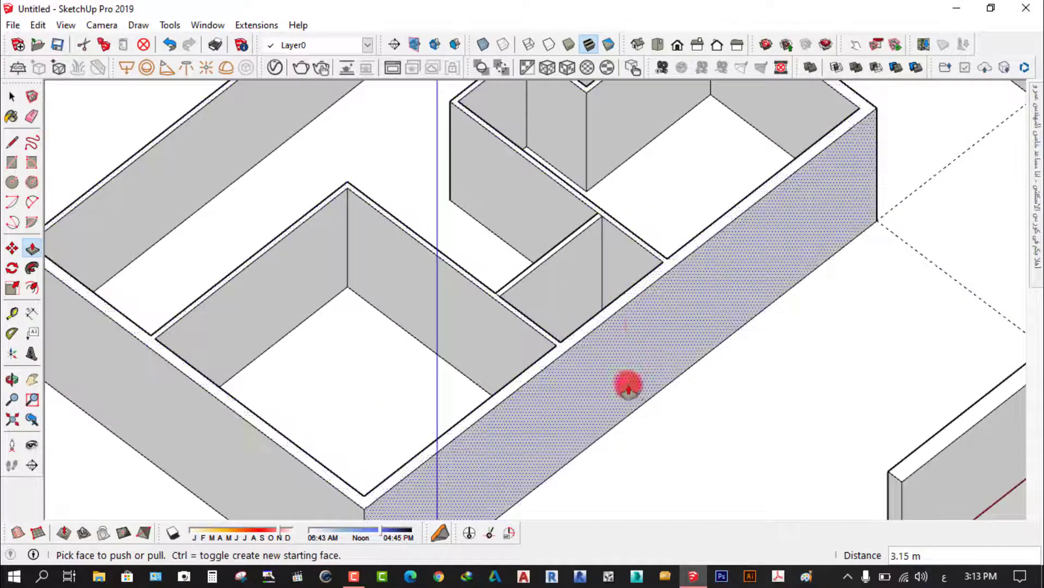
scroll(604, 283, down, 1)
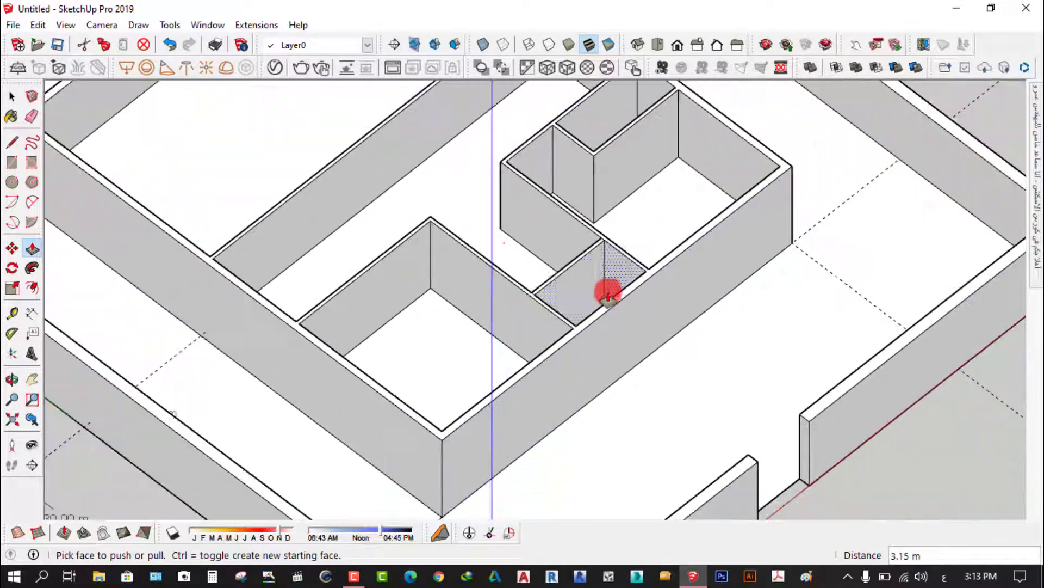
click(12, 99)
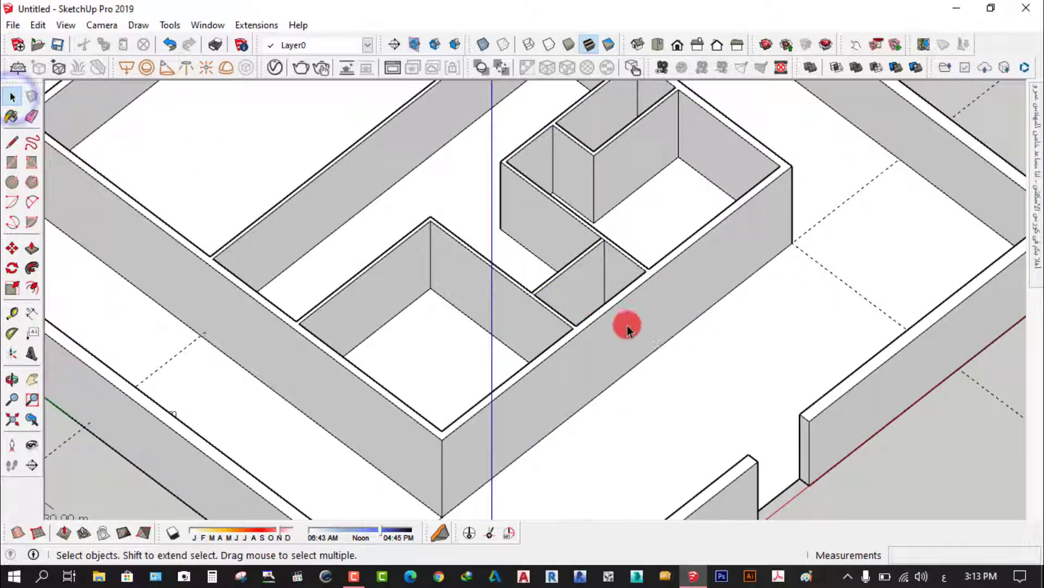
scroll(627, 357, up, 2)
mouse_move(635, 340)
middle_down()
mouse_move(550, 291)
mouse_move(584, 305)
middle_up()
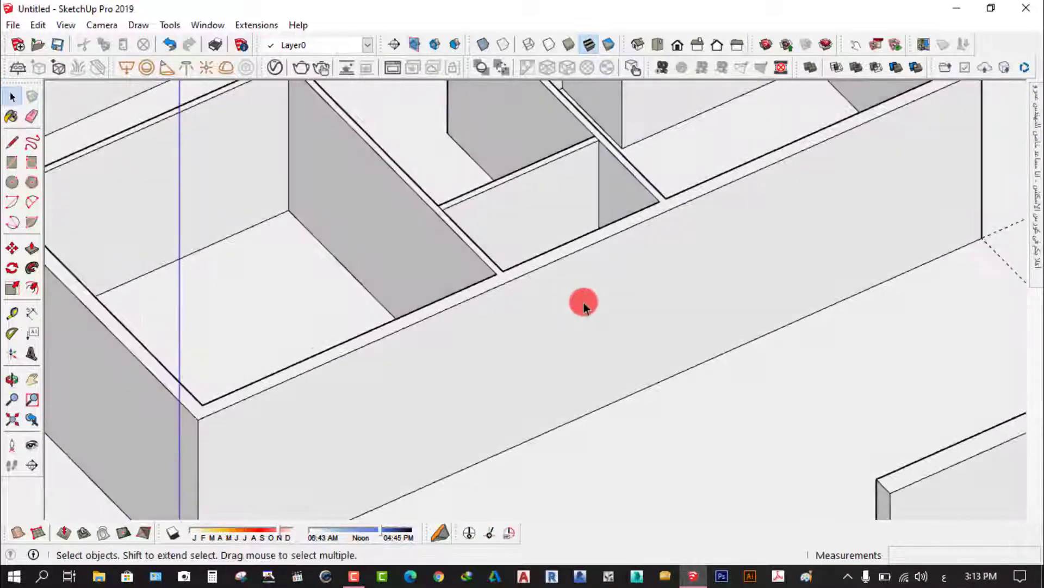
Step: Draw a 3.60 m vertical line down the outer wall from the interior wall corner
click(12, 142)
scroll(479, 283, up, 3)
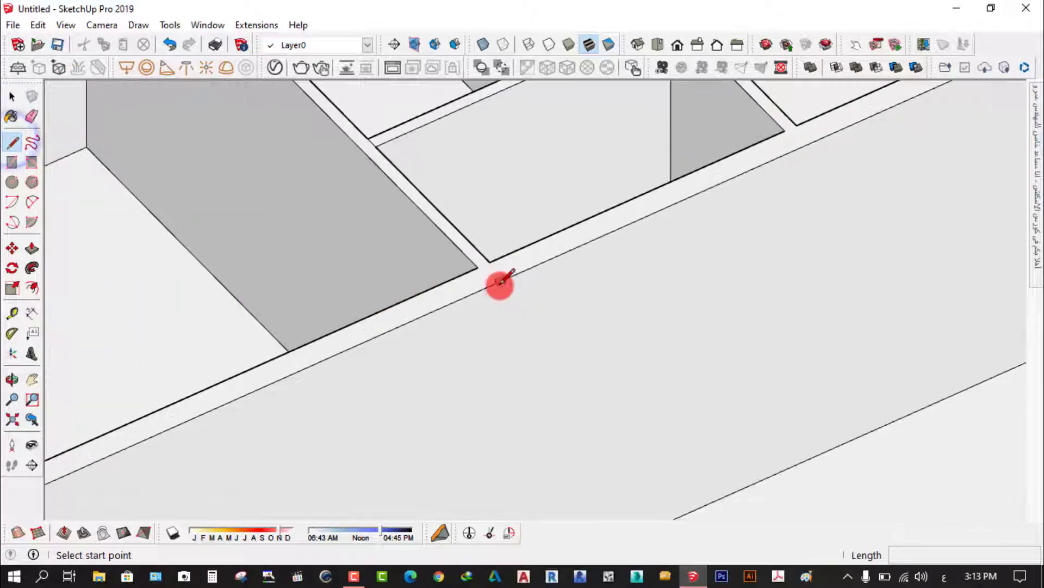
scroll(492, 256, up, 1)
scroll(630, 299, down, 2)
mouse_move(629, 299)
middle_down()
mouse_move(898, 354)
mouse_move(629, 250)
mouse_move(887, 362)
mouse_move(531, 134)
middle_up()
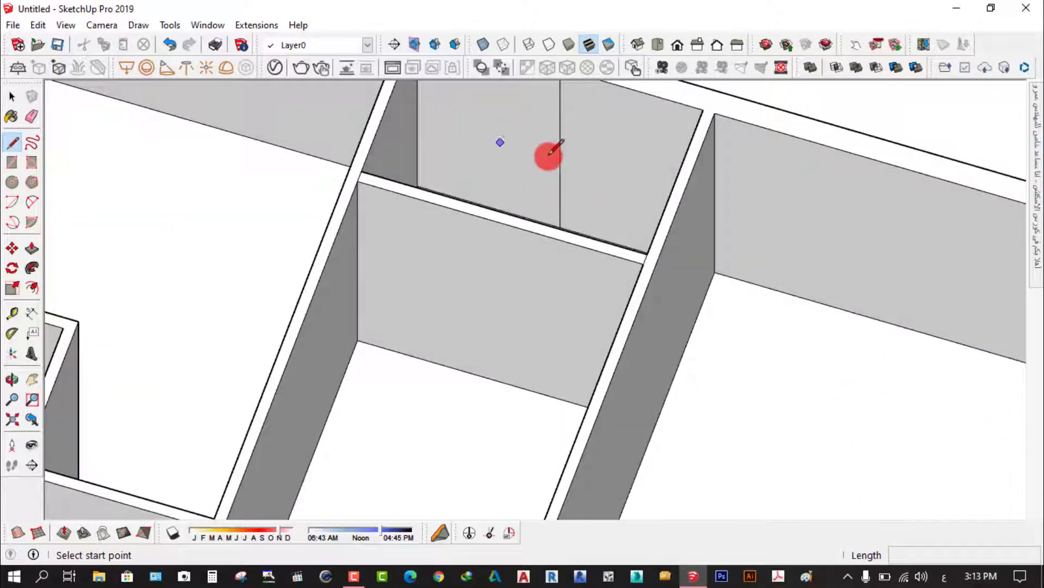
scroll(552, 240, down, 2)
mouse_move(552, 240)
middle_down()
mouse_move(334, 273)
mouse_move(582, 392)
middle_up()
scroll(653, 397, up, 2)
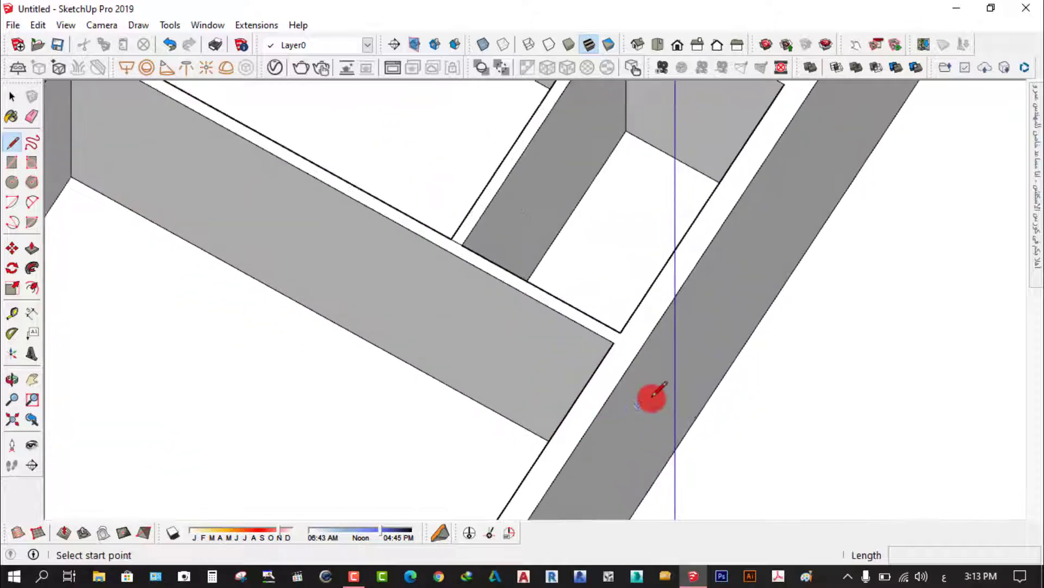
scroll(653, 397, up, 2)
click(605, 300)
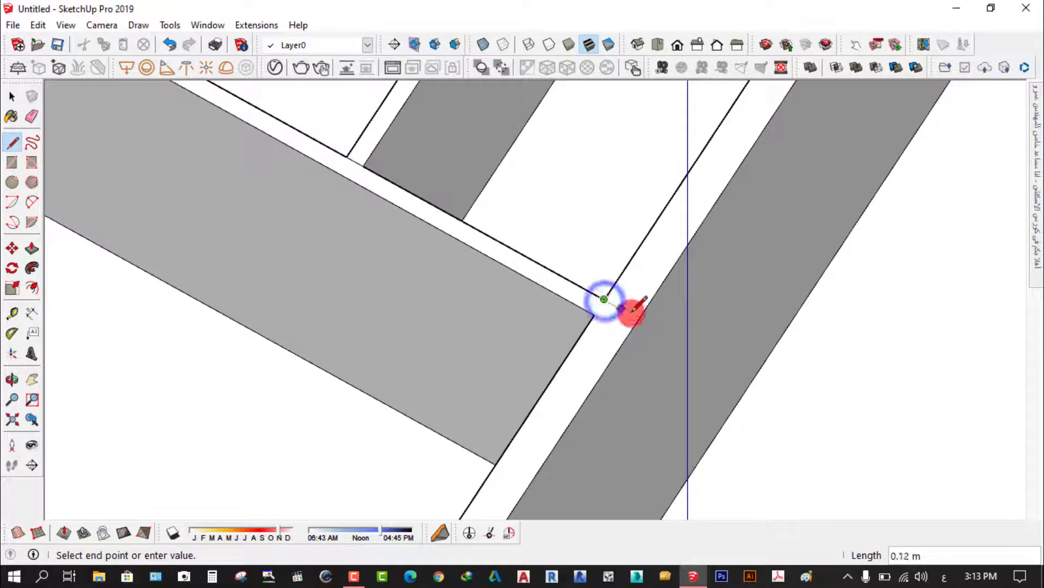
scroll(656, 361, down, 3)
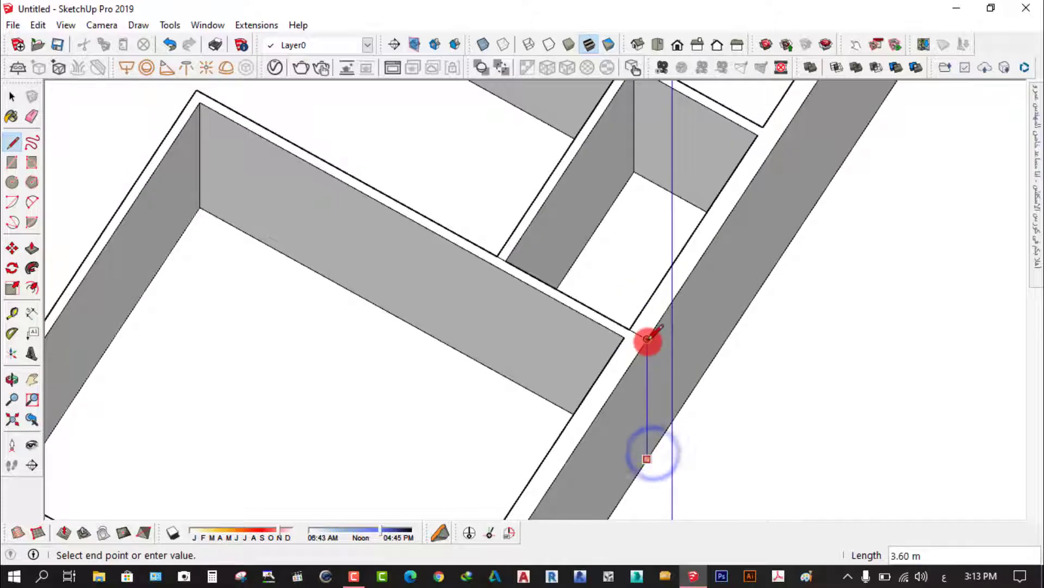
click(648, 339)
Step: Orbit past the next wall junction to view the outer wall from outside
scroll(648, 339, down, 2)
mouse_move(649, 338)
middle_down()
mouse_move(560, 303)
mouse_move(670, 299)
middle_up()
scroll(707, 293, up, 3)
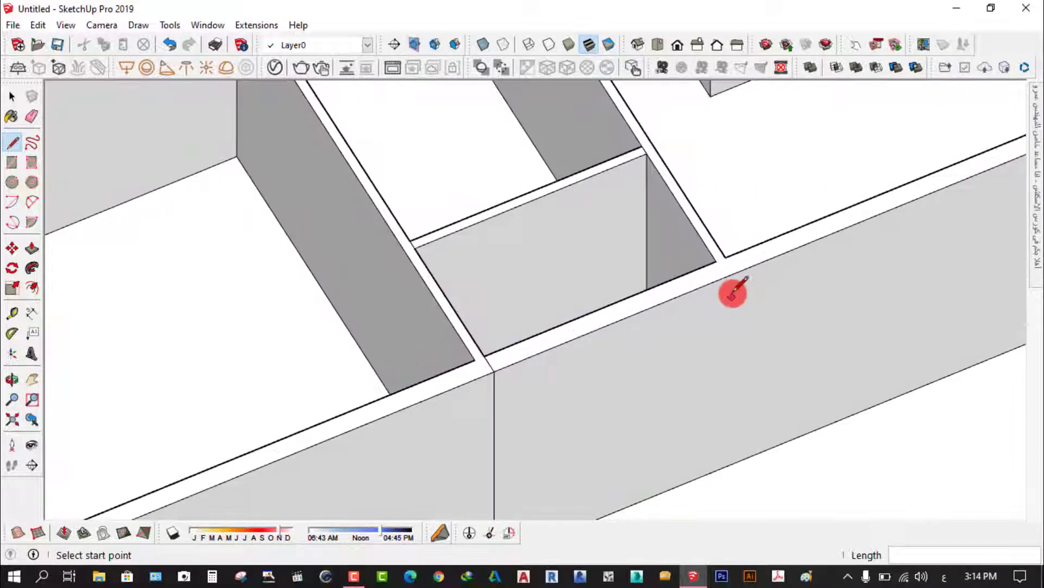
scroll(723, 278, up, 2)
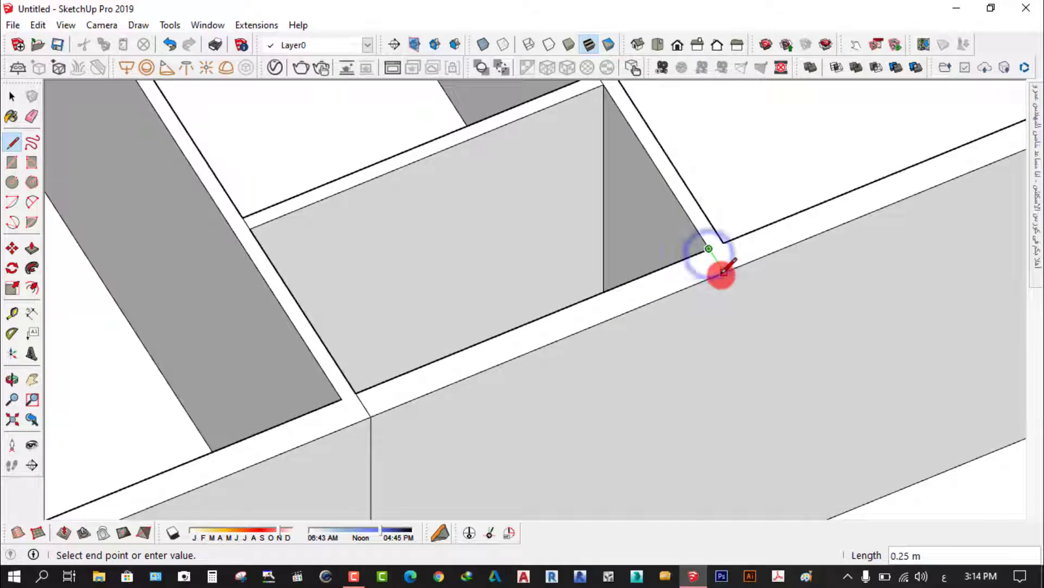
scroll(722, 273, down, 2)
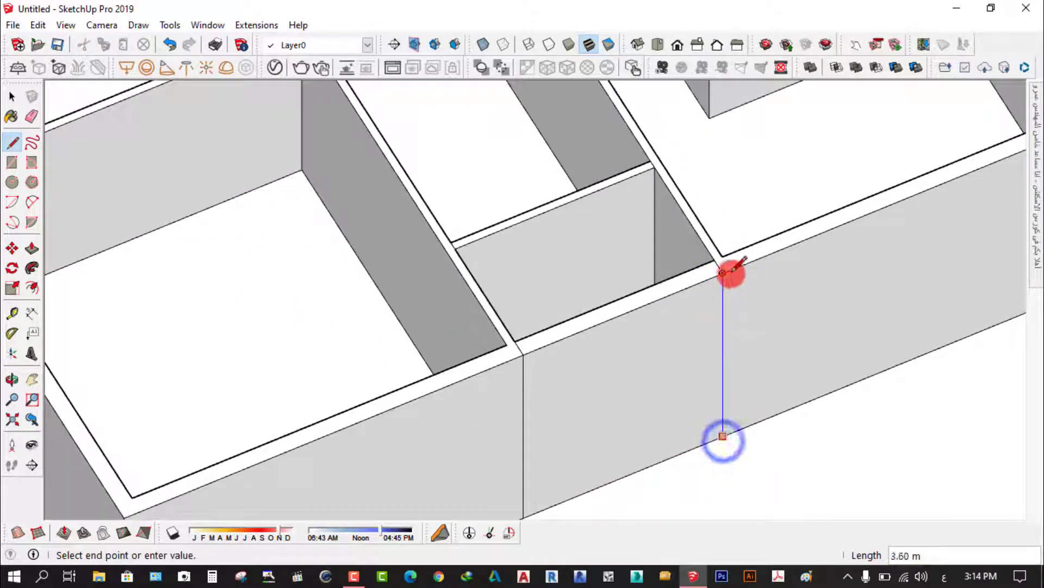
scroll(724, 274, down, 2)
mouse_move(723, 275)
middle_down()
mouse_move(484, 285)
mouse_move(413, 250)
mouse_move(824, 323)
mouse_move(692, 354)
mouse_move(324, 354)
mouse_move(664, 303)
mouse_move(258, 284)
mouse_move(4, 117)
middle_up()
scroll(824, 322, up, 3)
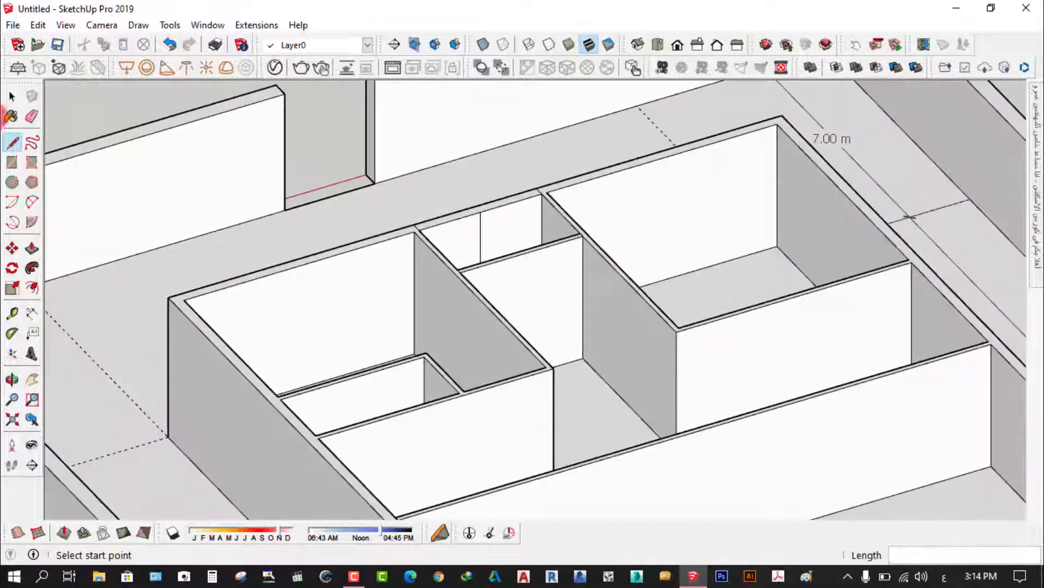
Step: Erase the stray vertical edge in the small room
click(30, 117)
scroll(478, 236, up, 2)
scroll(450, 226, up, 2)
click(475, 229)
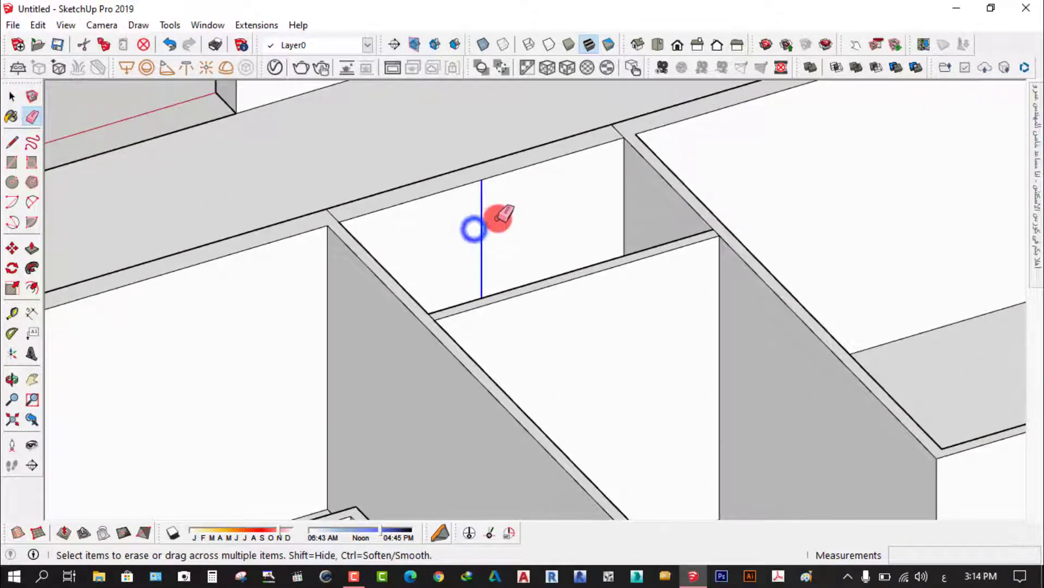
scroll(461, 256, down, 3)
mouse_move(461, 256)
middle_down()
mouse_move(924, 355)
mouse_move(634, 333)
middle_up()
scroll(588, 309, up, 3)
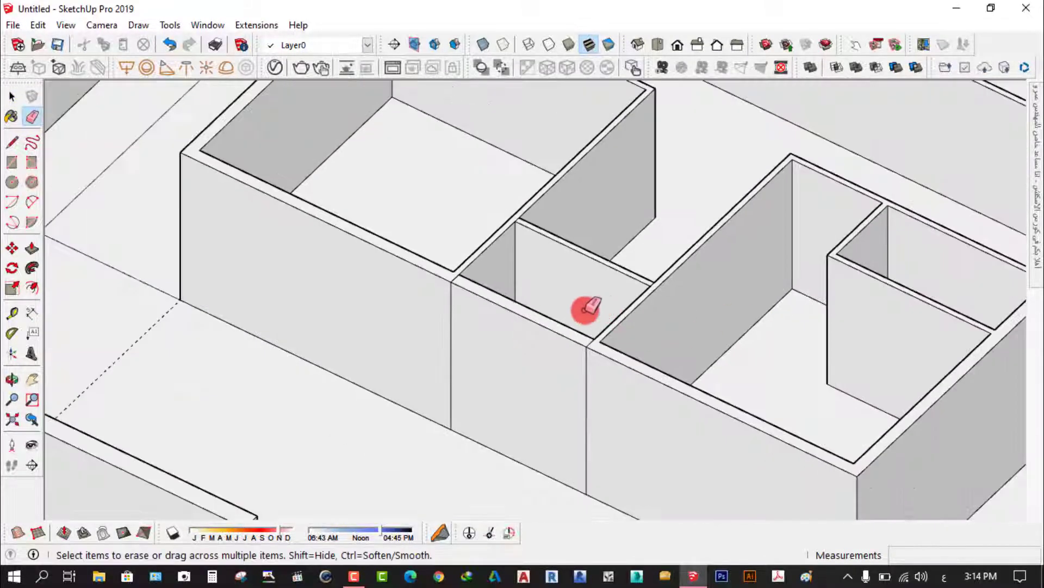
Step: Push the outer wall panel between the vertical lines inward 0.25 m to form a recess
click(32, 248)
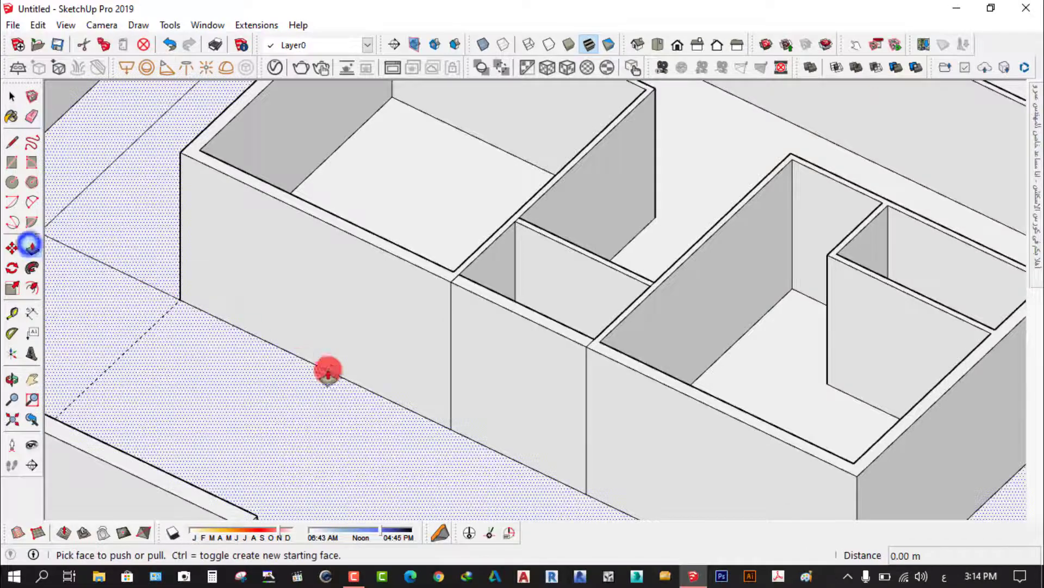
scroll(410, 394, up, 2)
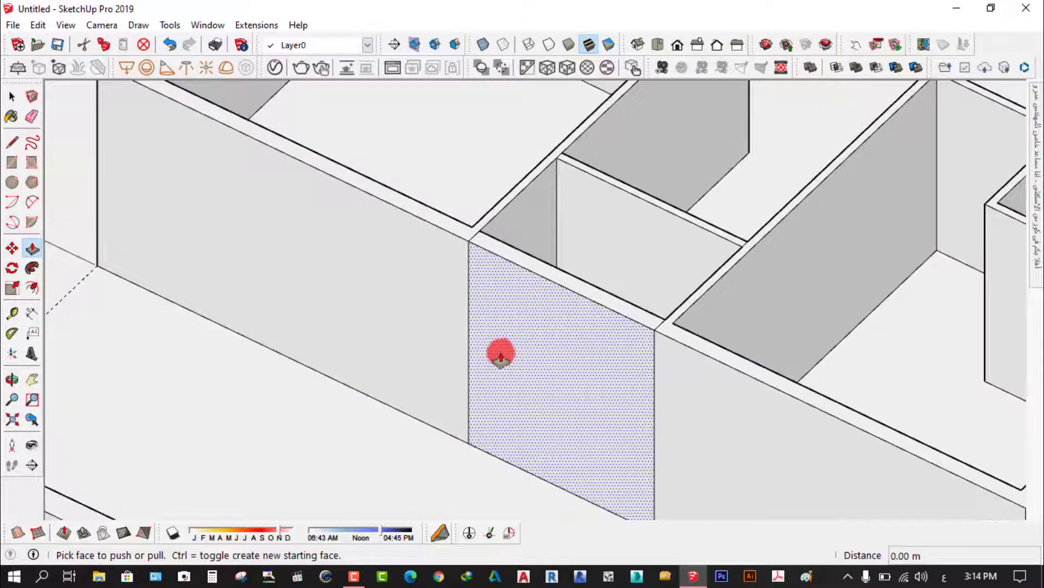
middle_drag(500, 354, 408, 384)
scroll(366, 292, up, 3)
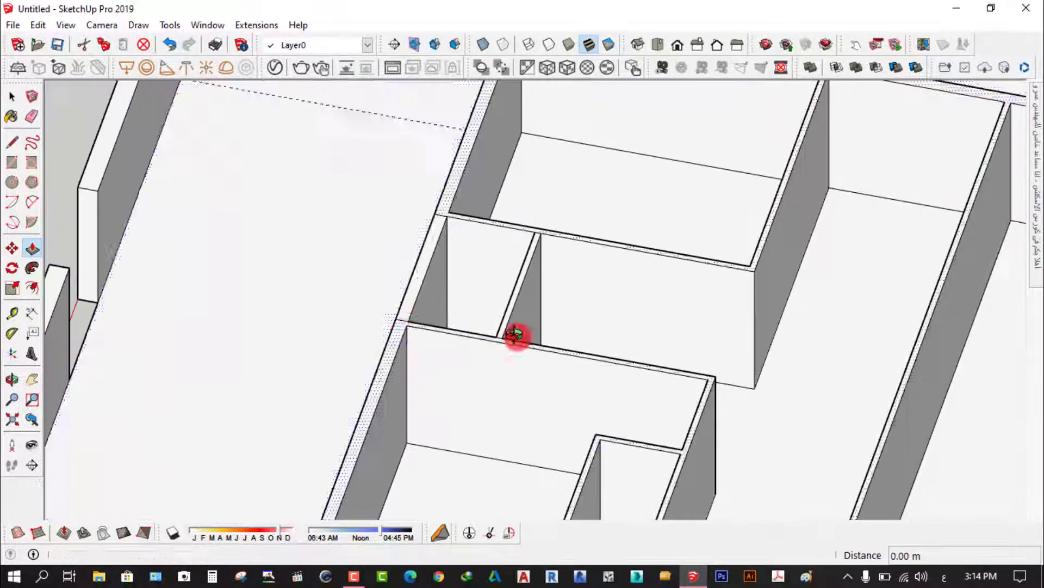
middle_drag(514, 334, 711, 326)
scroll(413, 403, up, 2)
scroll(460, 414, up, 3)
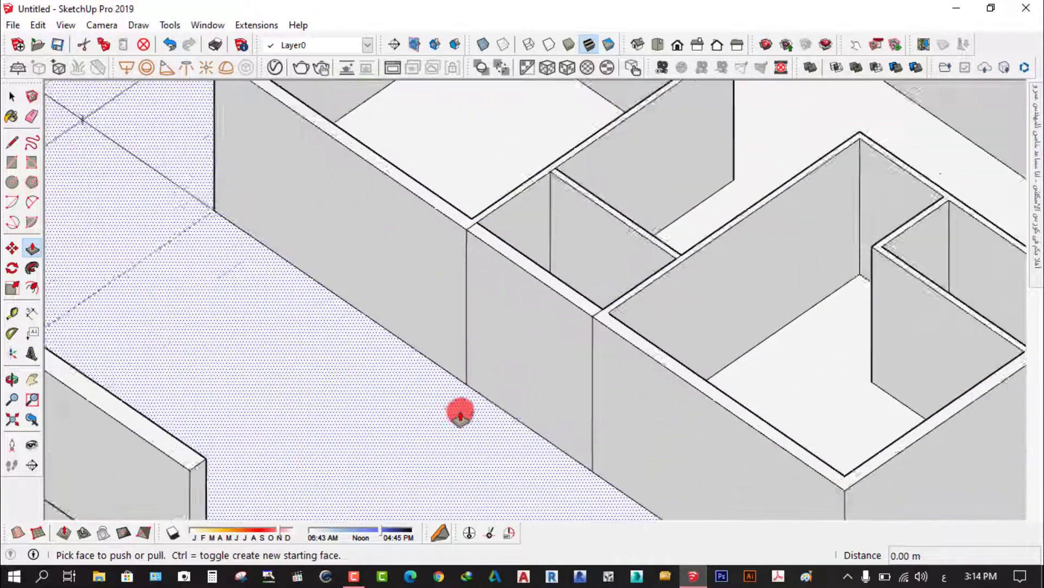
scroll(460, 415, up, 1)
click(526, 340)
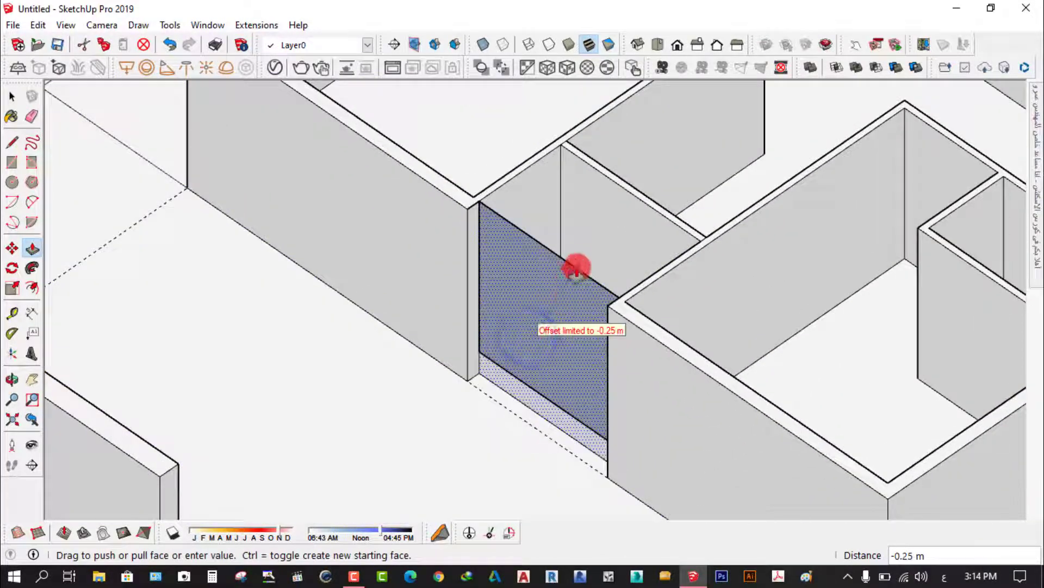
click(578, 267)
mouse_move(534, 339)
middle_down()
mouse_move(381, 339)
mouse_move(567, 343)
middle_up()
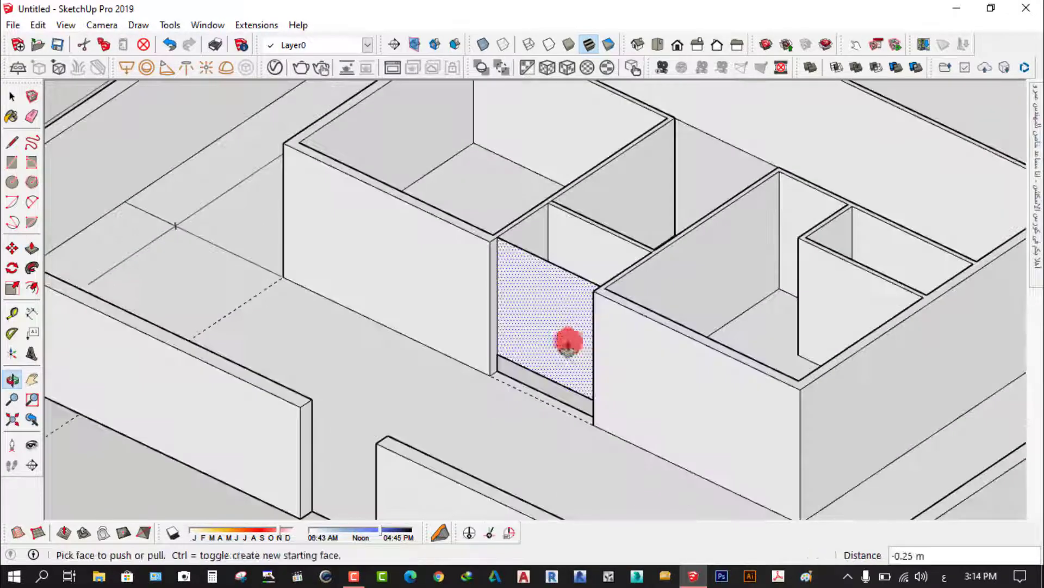
Step: Undo the outer wall panel push and orbit to the wall between the rooms
click(170, 47)
scroll(481, 337, up, 2)
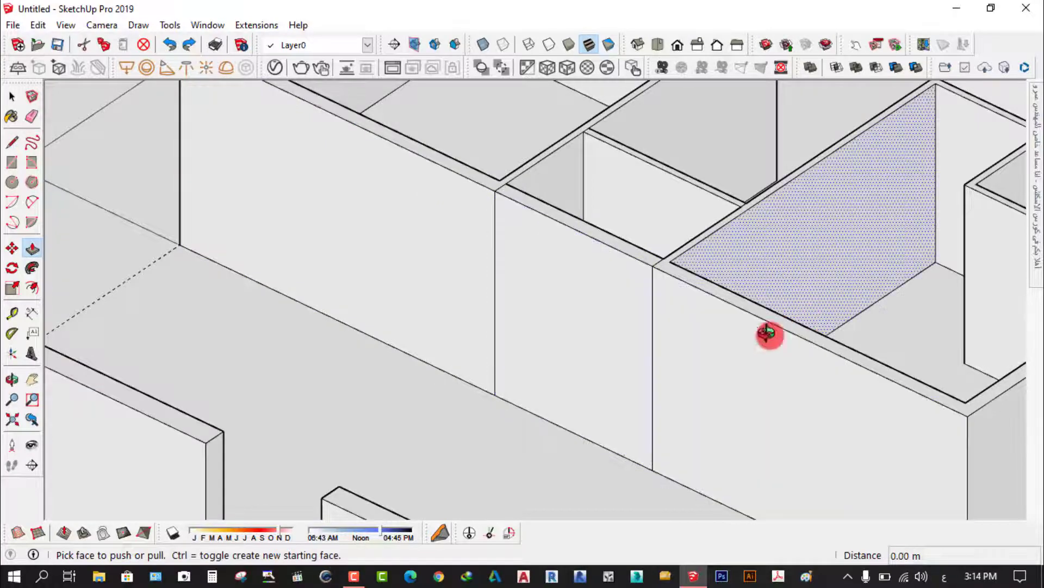
mouse_move(769, 333)
middle_down()
mouse_move(361, 366)
mouse_move(489, 283)
middle_up()
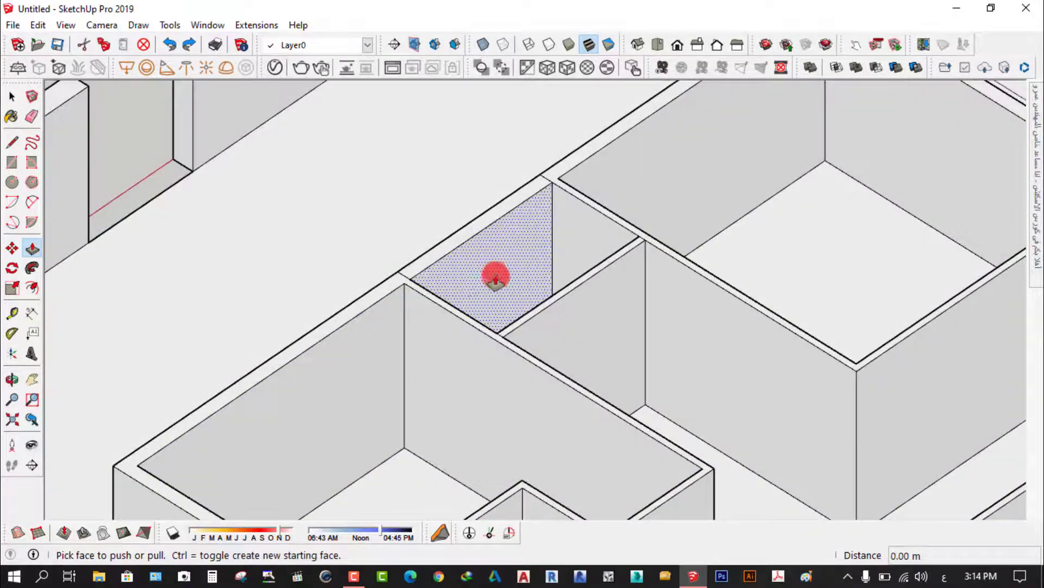
mouse_move(403, 225)
middle_down()
mouse_move(450, 259)
mouse_move(732, 275)
mouse_move(416, 365)
middle_up()
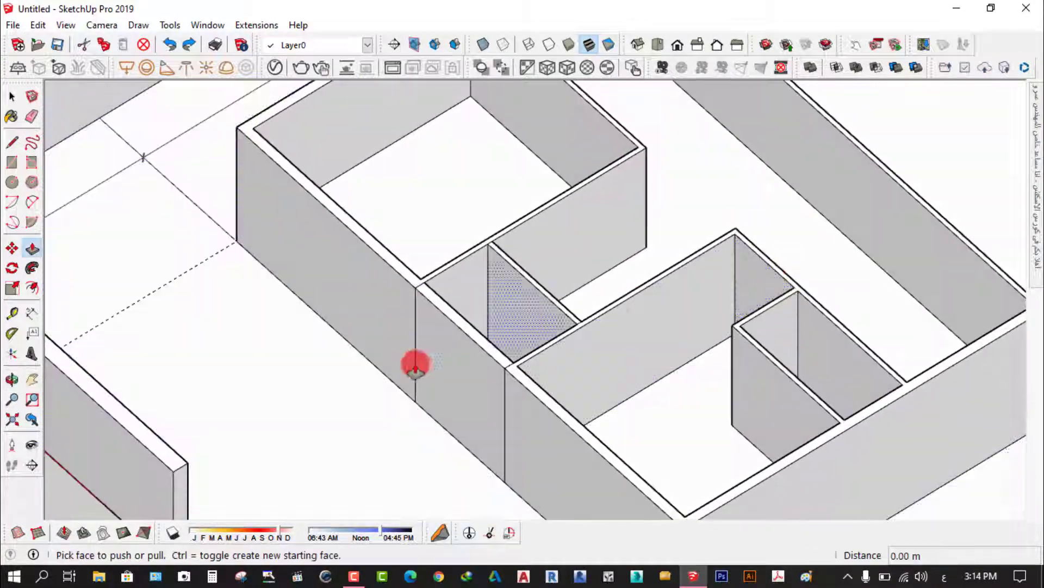
scroll(416, 366, up, 3)
scroll(475, 366, up, 2)
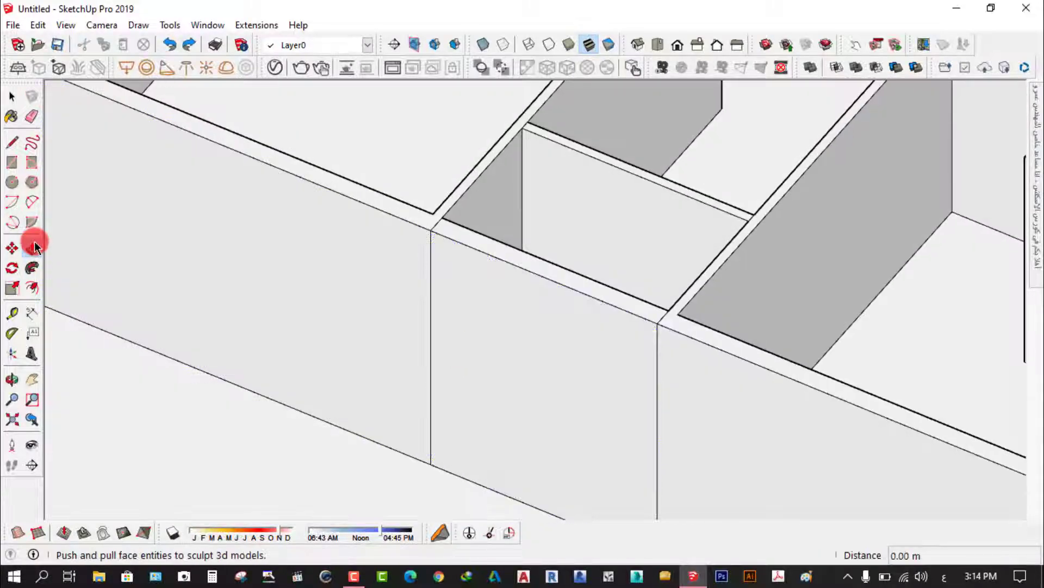
Step: Push the short connecting wall through 0.25 m, opening a passage between the rooms
click(32, 248)
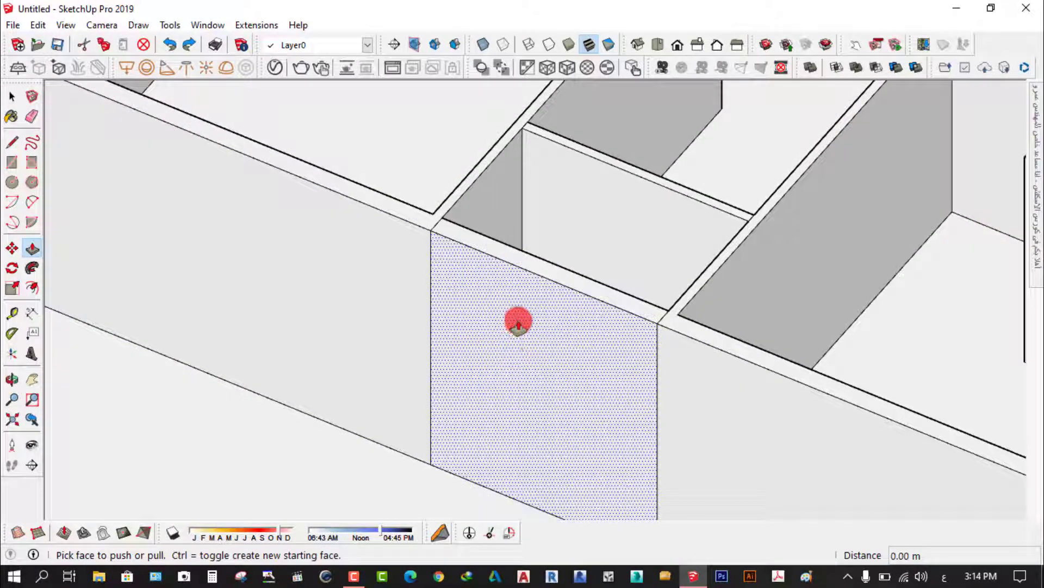
drag(517, 325, 536, 307)
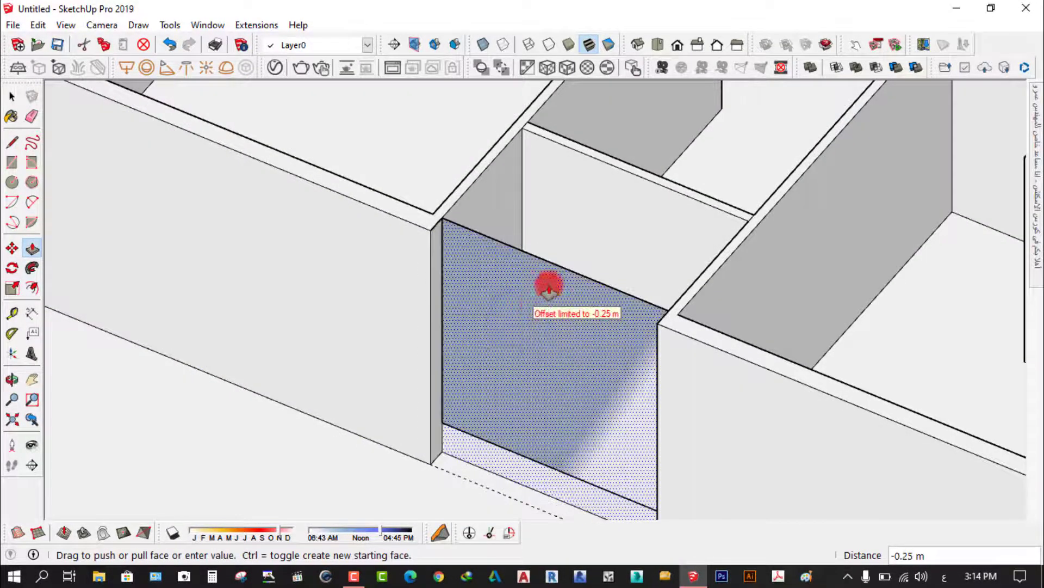
click(562, 258)
mouse_move(592, 315)
middle_down()
mouse_move(603, 278)
mouse_move(820, 203)
middle_up()
scroll(448, 494, up, 3)
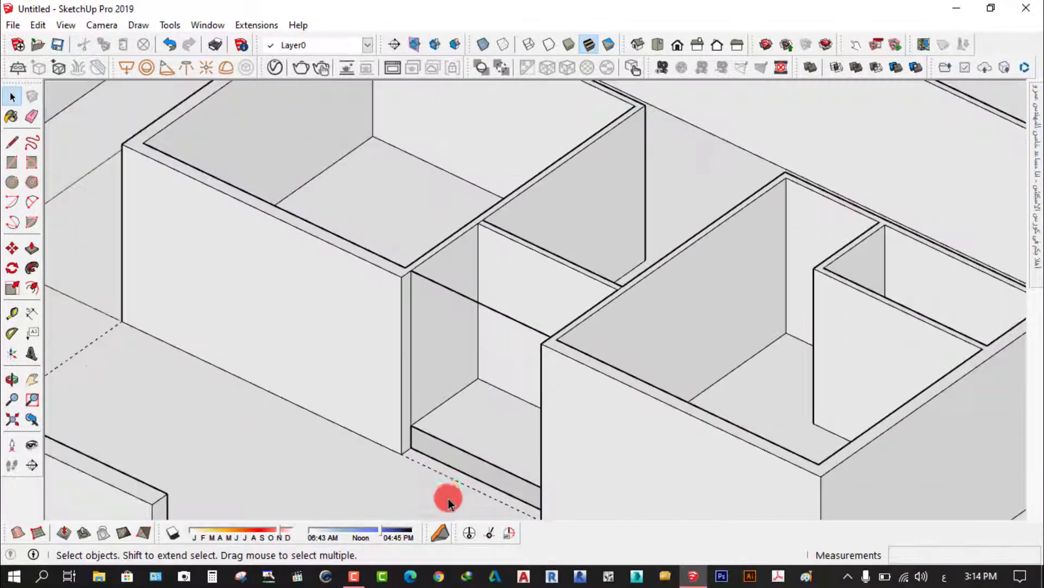
scroll(467, 465, up, 3)
Step: Orbit around the new opening to inspect the low ledge at its base
mouse_move(467, 465)
middle_down()
mouse_move(497, 422)
mouse_move(387, 396)
mouse_move(603, 390)
mouse_move(552, 395)
middle_up()
scroll(544, 402, down, 2)
scroll(536, 391, down, 2)
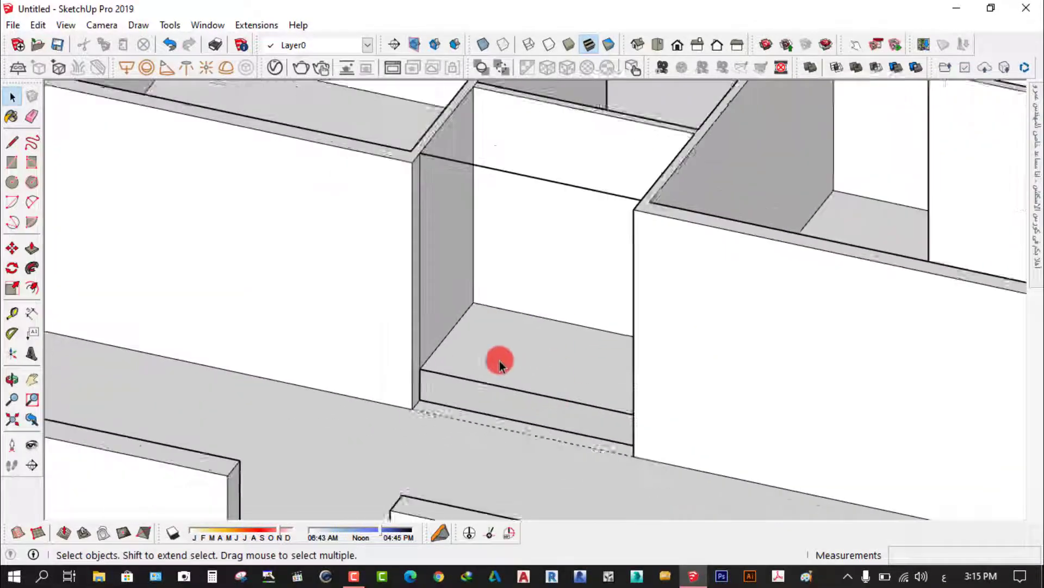
scroll(502, 396, down, 2)
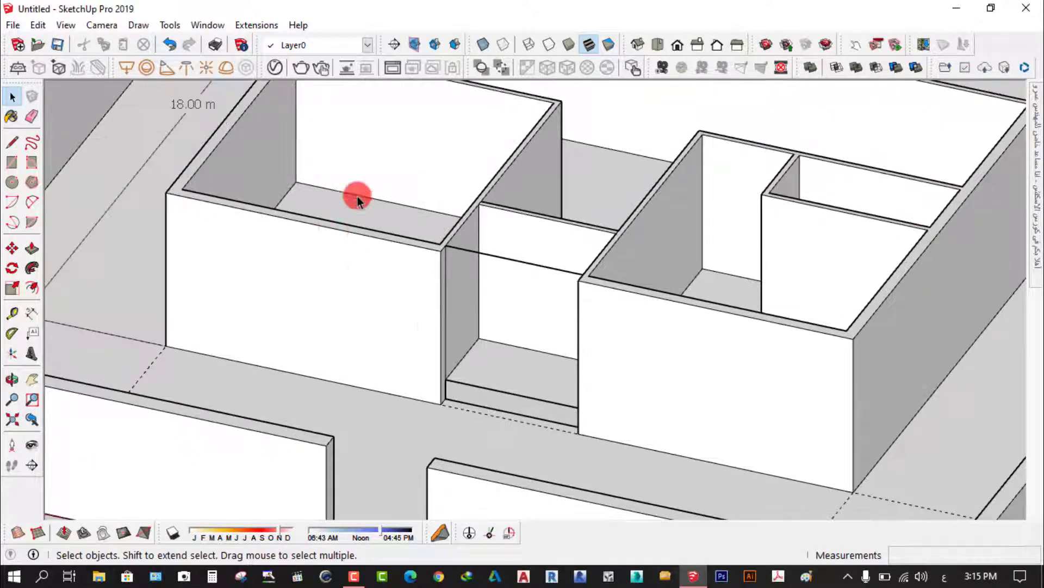
scroll(498, 417, up, 3)
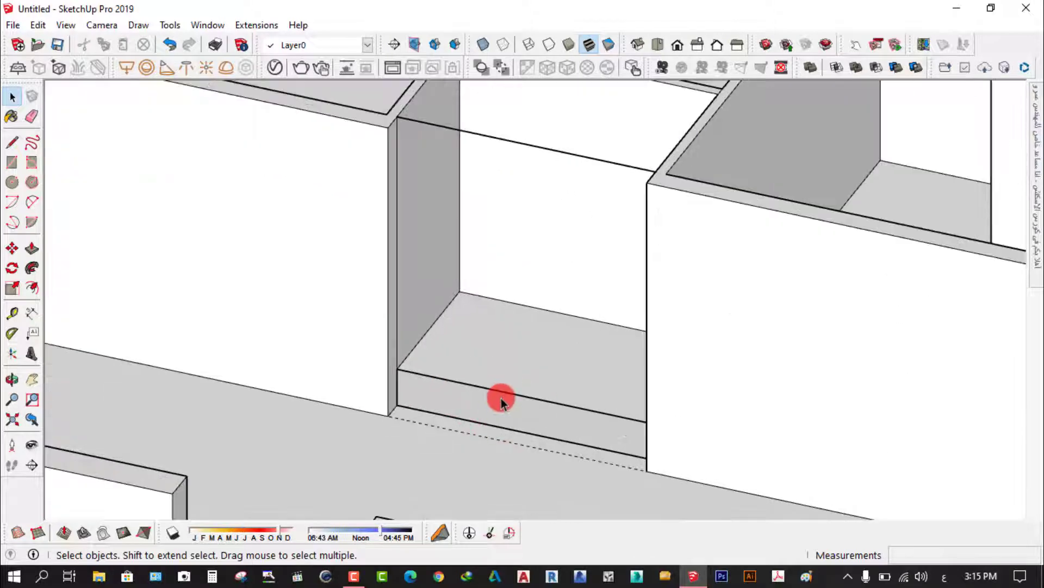
middle_drag(501, 399, 538, 361)
key(p)
click(33, 118)
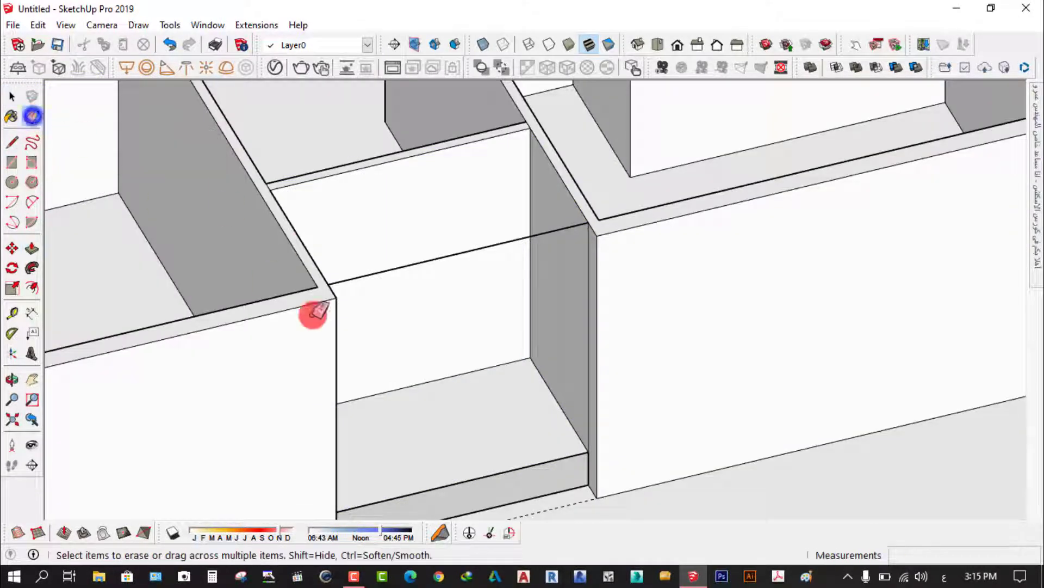
scroll(451, 274, up, 1)
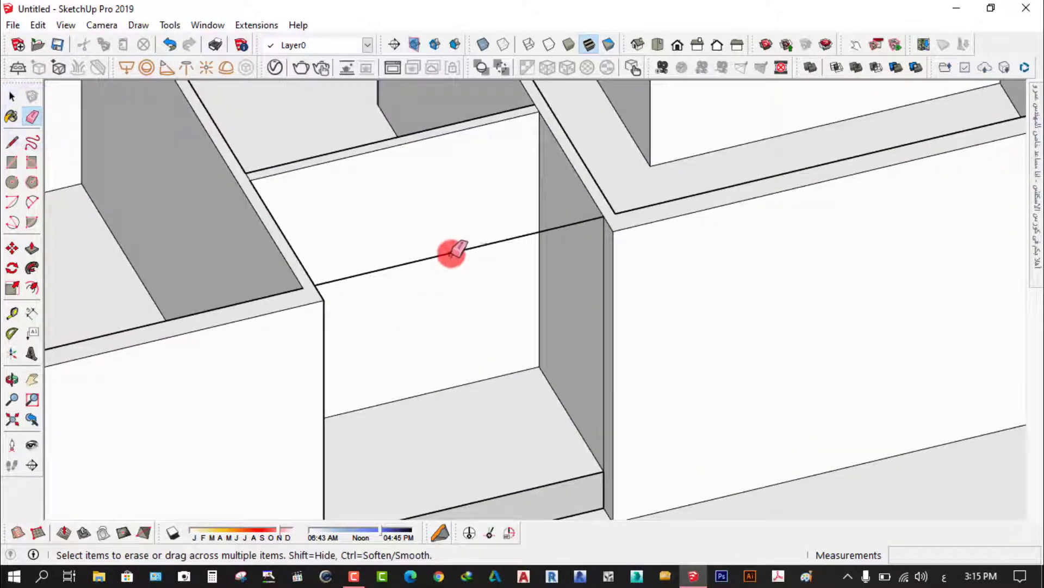
middle_drag(457, 266, 684, 275)
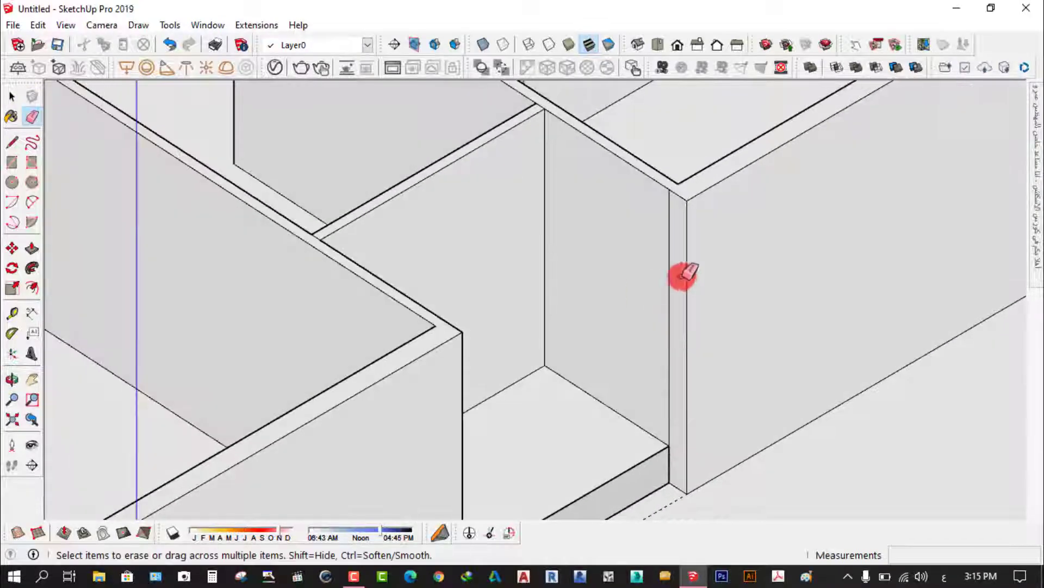
scroll(677, 251, up, 2)
scroll(653, 259, down, 3)
mouse_move(601, 250)
middle_down()
mouse_move(212, 235)
mouse_move(240, 355)
mouse_move(375, 390)
mouse_move(432, 287)
mouse_move(536, 333)
mouse_move(554, 362)
middle_up()
scroll(432, 287, down, 3)
scroll(617, 356, up, 3)
mouse_move(618, 356)
middle_down()
mouse_move(361, 366)
mouse_move(452, 375)
mouse_move(492, 343)
middle_up()
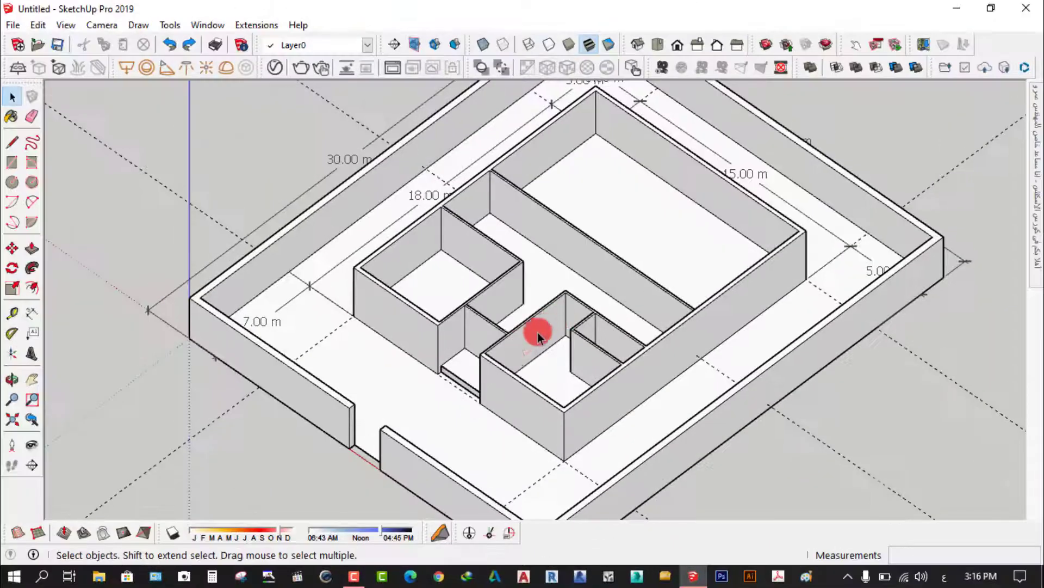
scroll(537, 332, up, 1)
scroll(564, 295, down, 2)
scroll(583, 256, up, 2)
scroll(585, 265, up, 3)
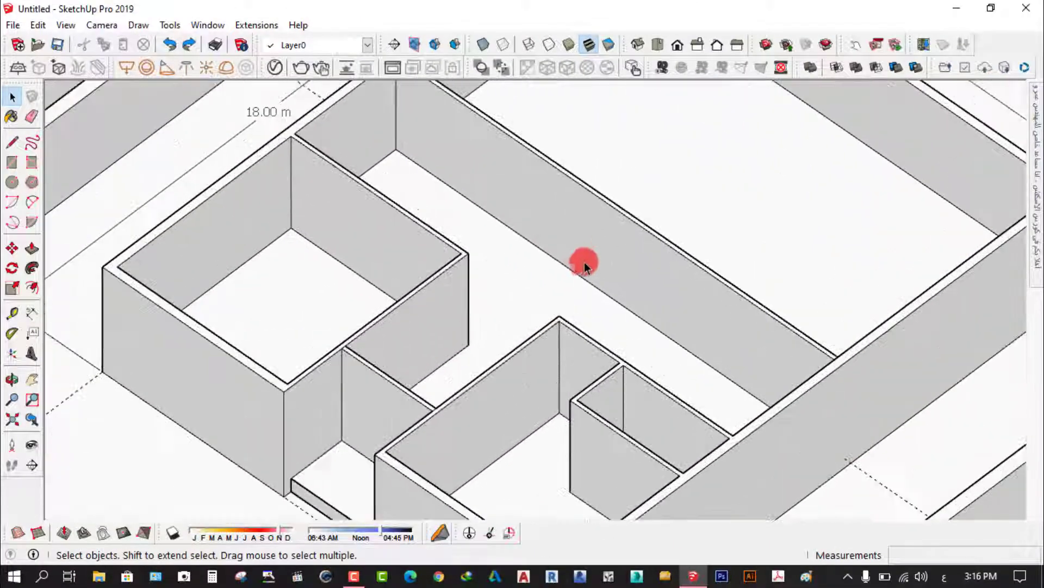
scroll(592, 226, down, 3)
middle_drag(588, 222, 628, 235)
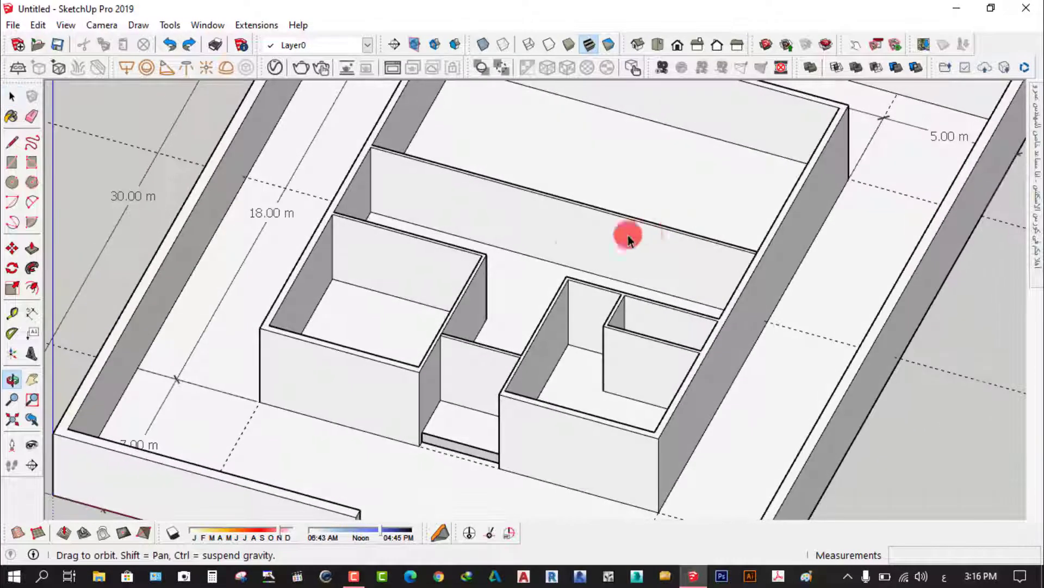
scroll(569, 249, up, 3)
Step: Draw a 1.84 m by 2.13 m door rectangle on the long interior wall
click(12, 161)
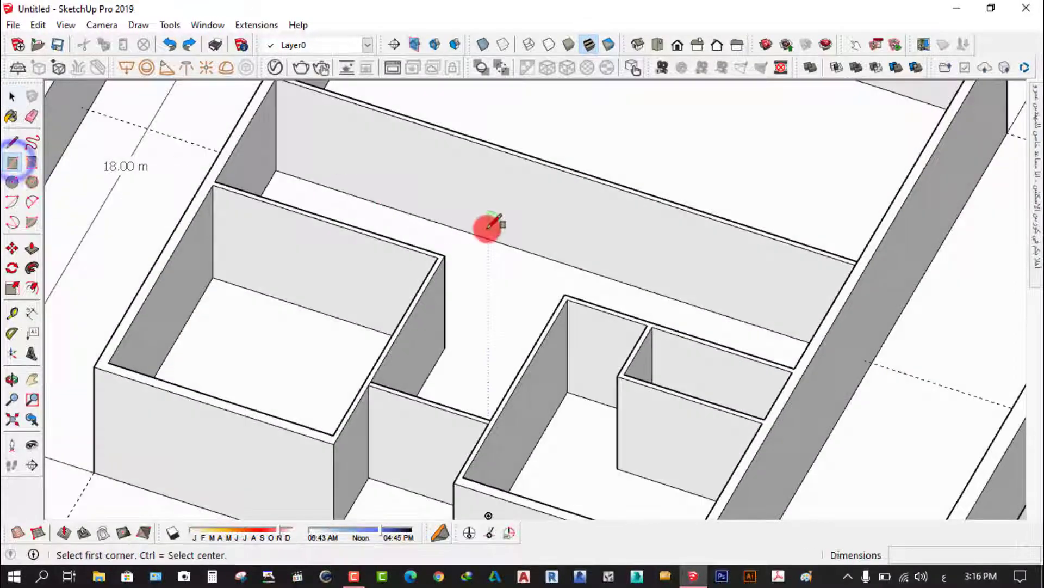
middle_drag(486, 237, 457, 251)
scroll(457, 251, up, 2)
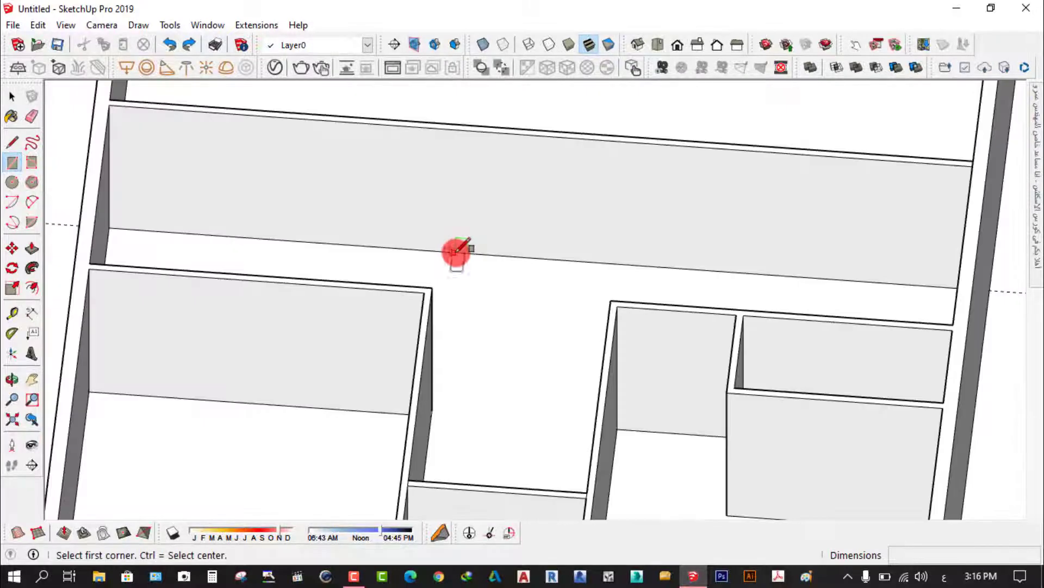
click(455, 252)
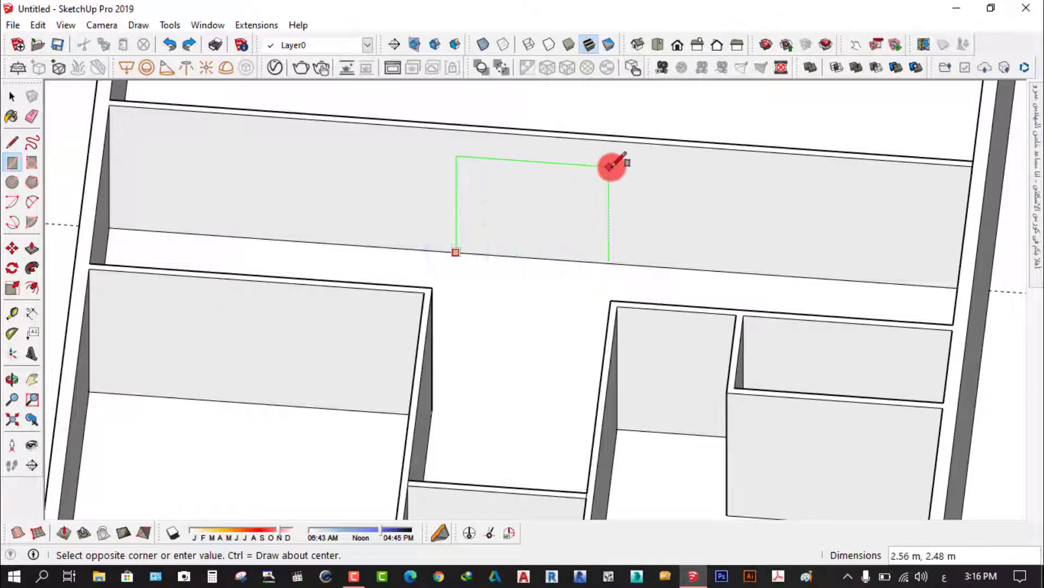
click(565, 177)
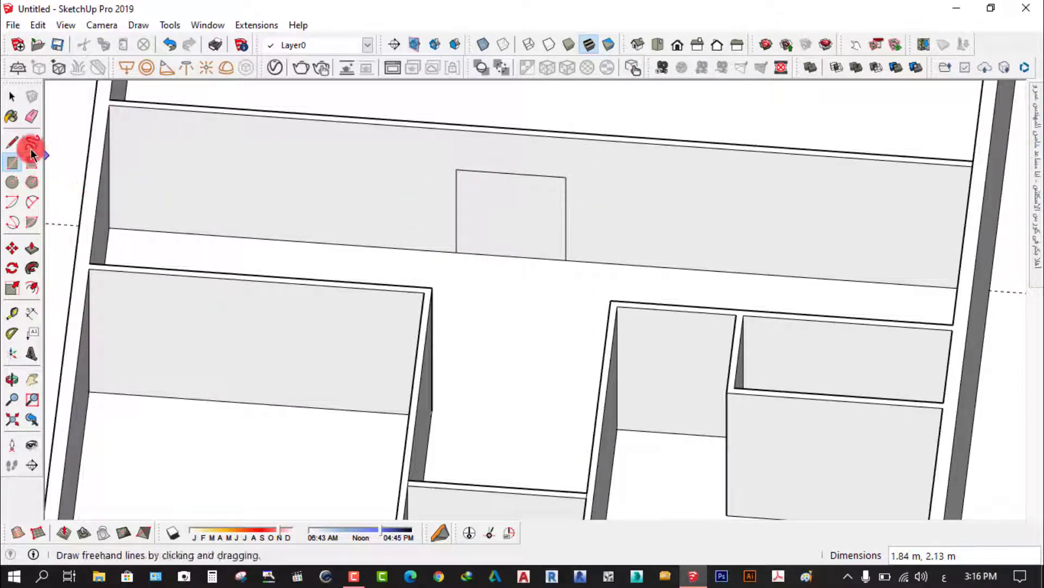
Step: Push the door rectangle 0.12 m into the partition wall
click(32, 248)
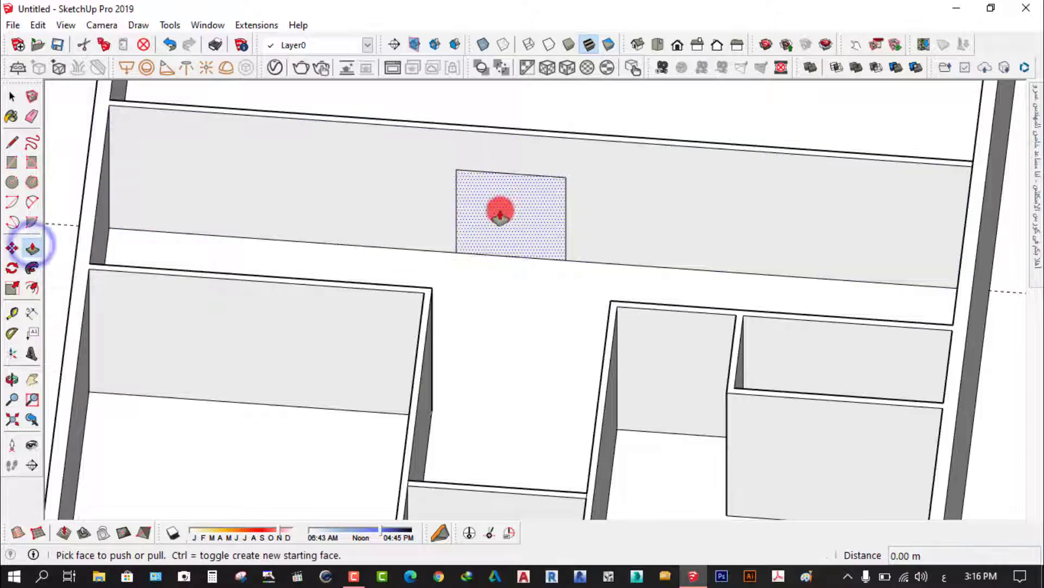
click(500, 214)
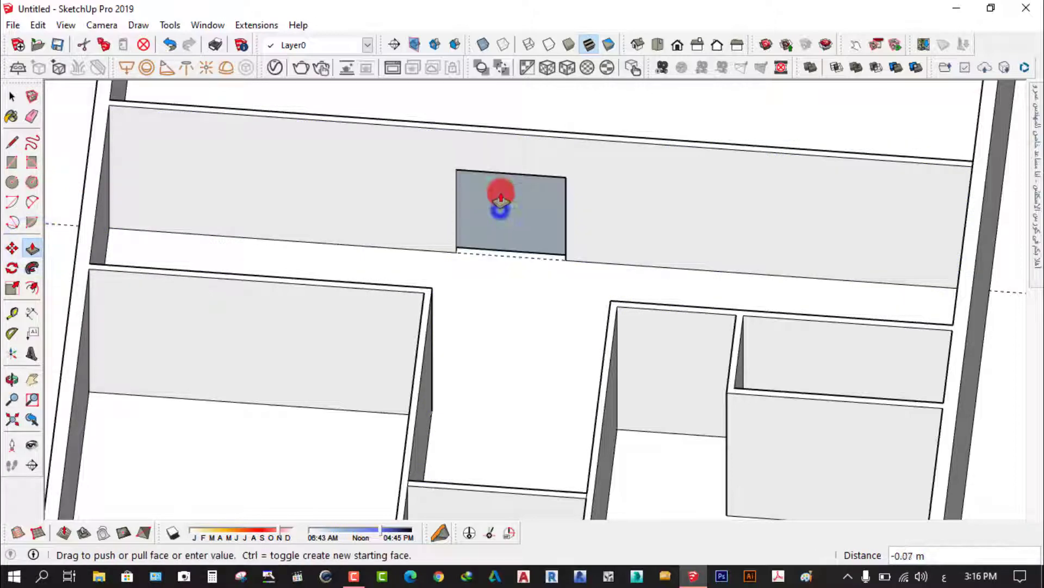
click(495, 126)
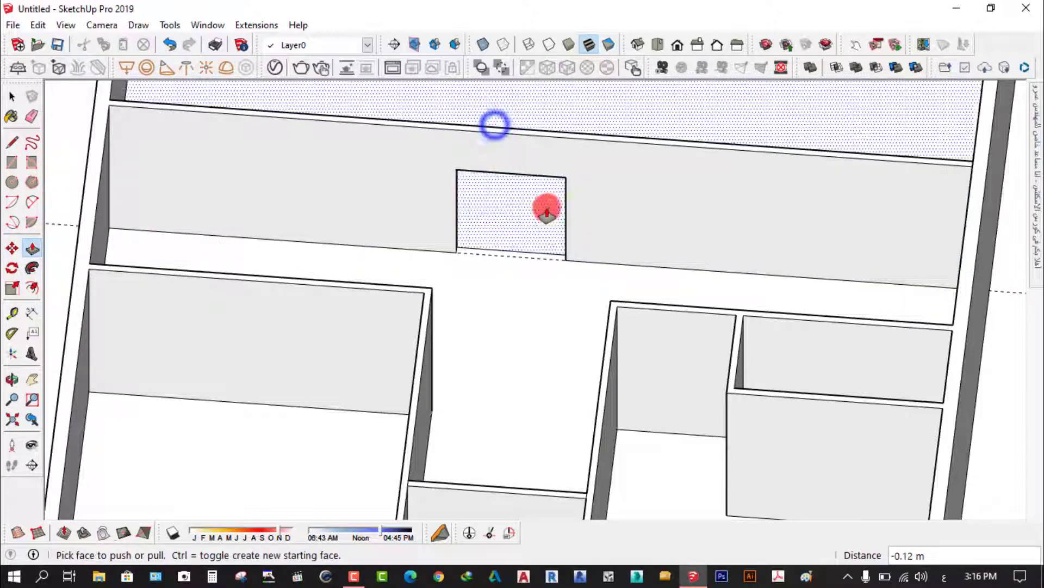
mouse_move(620, 252)
middle_down()
mouse_move(328, 203)
mouse_move(544, 223)
middle_up()
Step: Push the door face fully through the long partition wall to open the doorway
scroll(565, 259, up, 3)
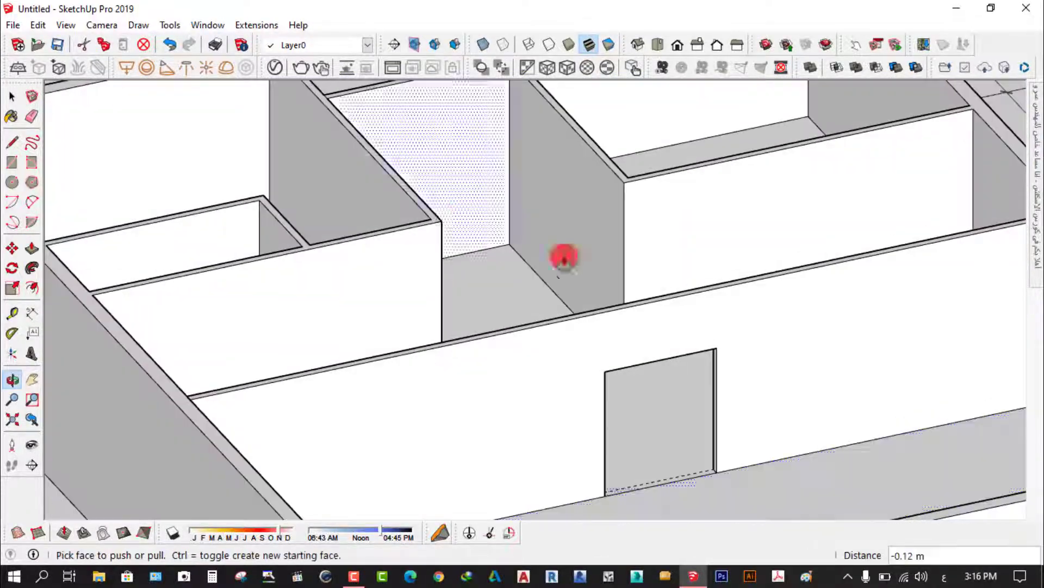
scroll(690, 448, up, 3)
scroll(588, 285, up, 2)
scroll(588, 285, down, 5)
mouse_move(706, 296)
middle_down()
mouse_move(667, 234)
mouse_move(758, 317)
mouse_move(582, 356)
middle_up()
scroll(582, 356, up, 2)
scroll(582, 356, down, 4)
mouse_move(863, 408)
middle_down()
mouse_move(576, 334)
mouse_move(691, 344)
mouse_move(569, 224)
middle_up()
scroll(569, 223, down, 3)
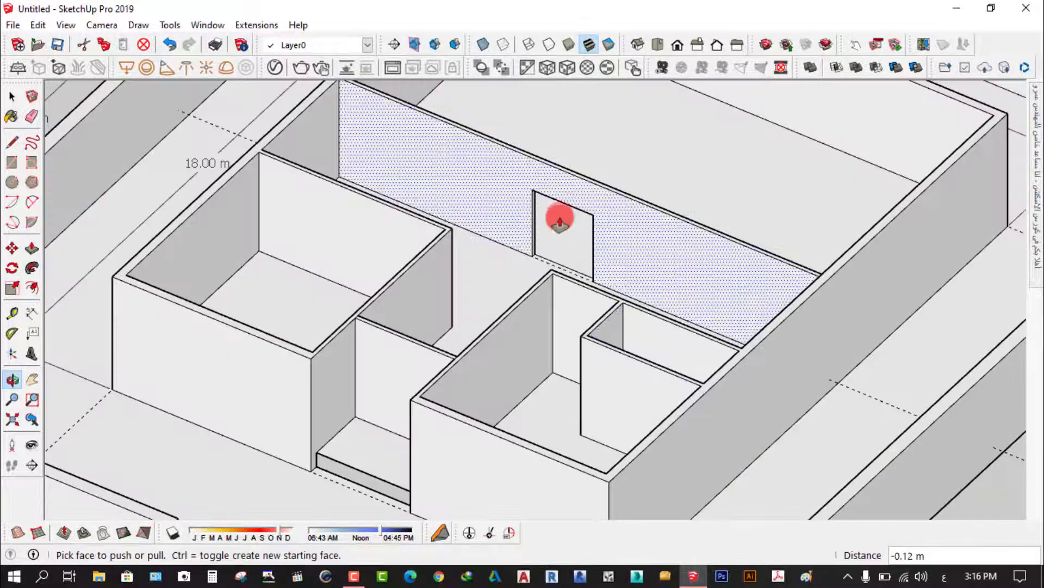
scroll(550, 215, up, 2)
scroll(515, 238, up, 2)
scroll(473, 253, up, 1)
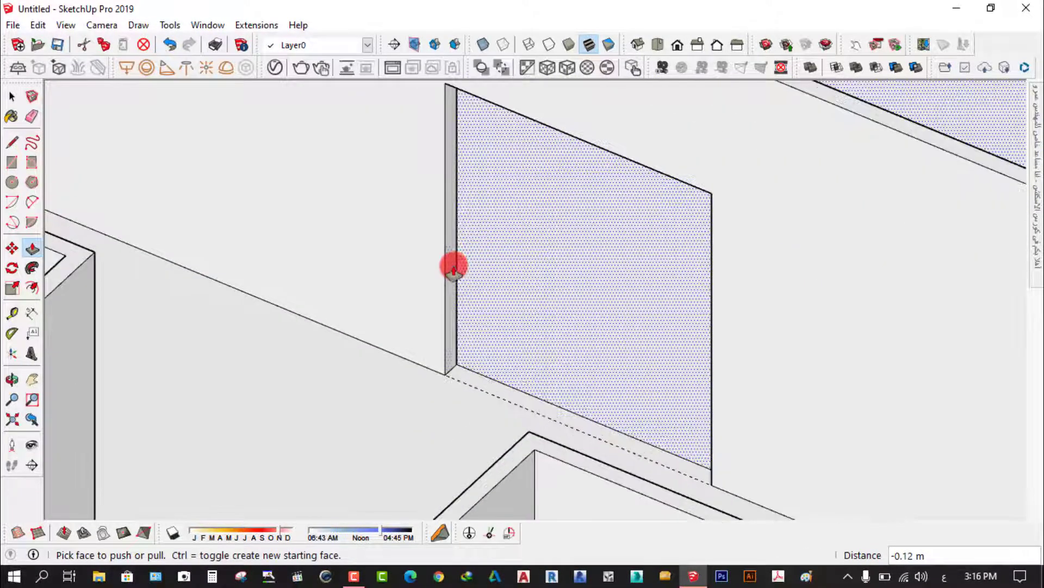
click(452, 263)
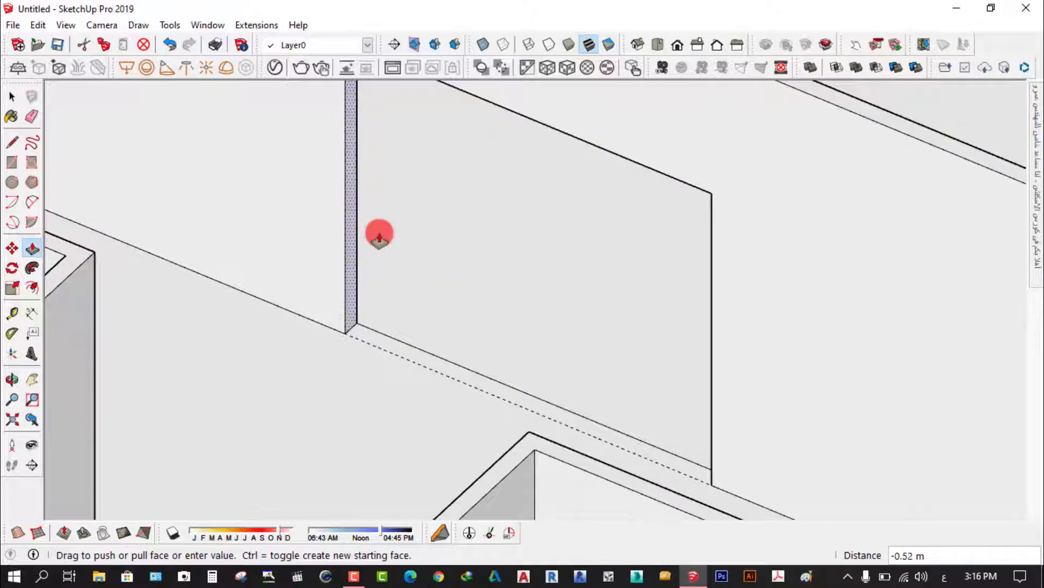
click(575, 186)
mouse_move(606, 305)
middle_down()
mouse_move(643, 206)
mouse_move(433, 377)
middle_up()
Step: Return to the Select tool and zoom out to show the whole model
click(10, 99)
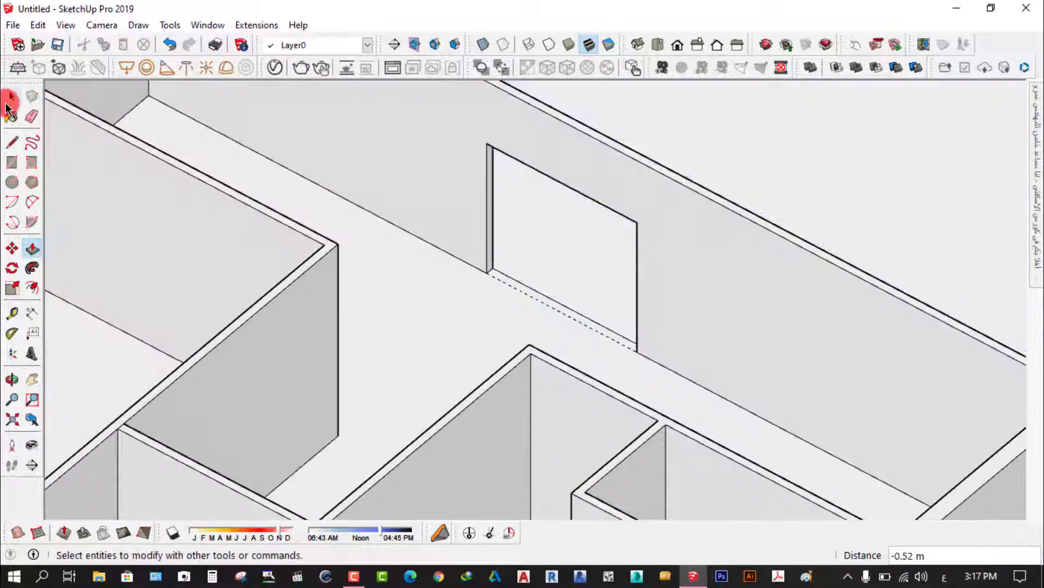
scroll(469, 248, down, 3)
scroll(468, 248, down, 2)
scroll(469, 248, down, 1)
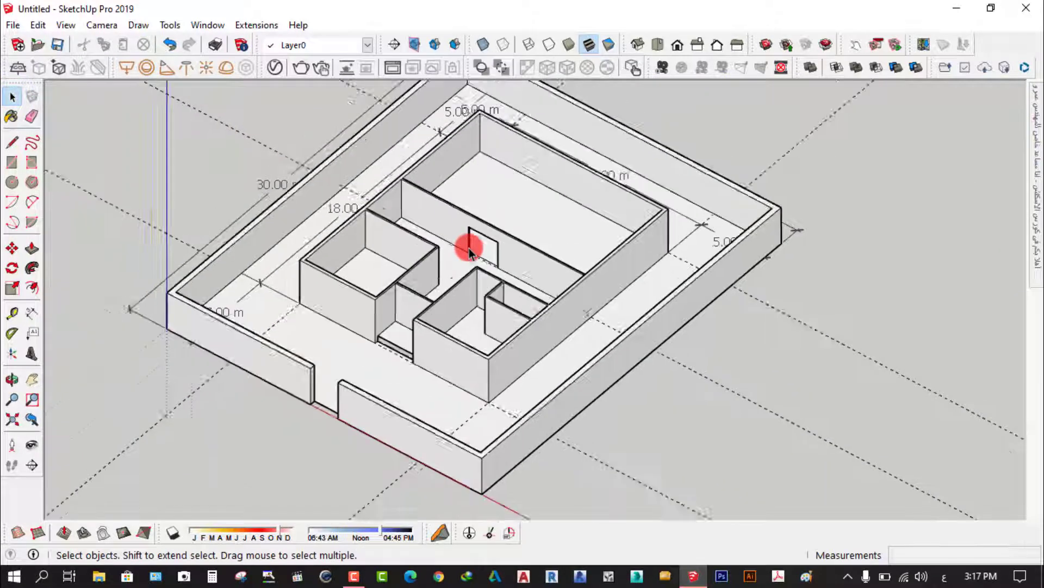
scroll(469, 248, down, 1)
key(shift+z)
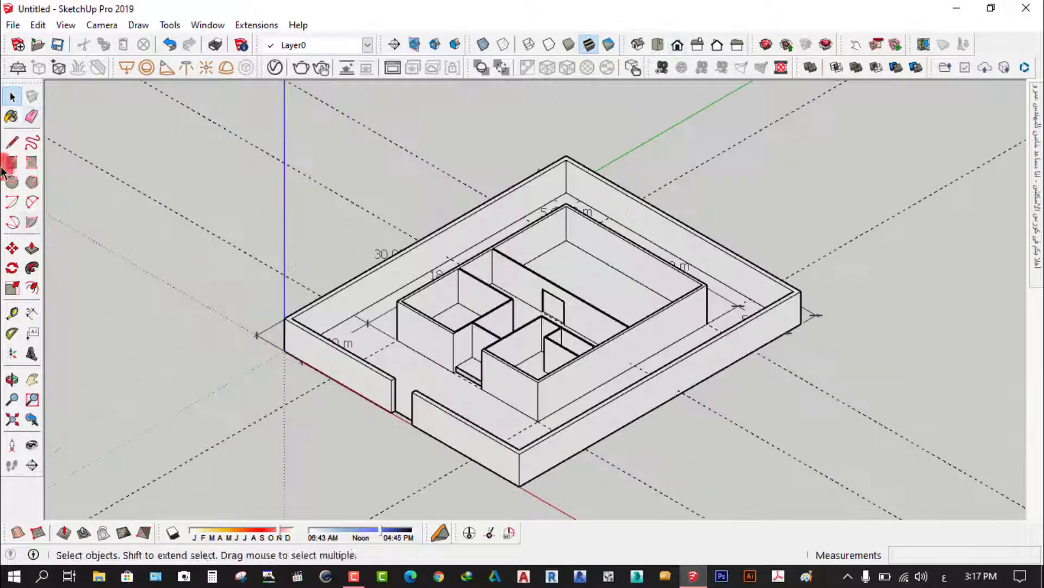
click(430, 334)
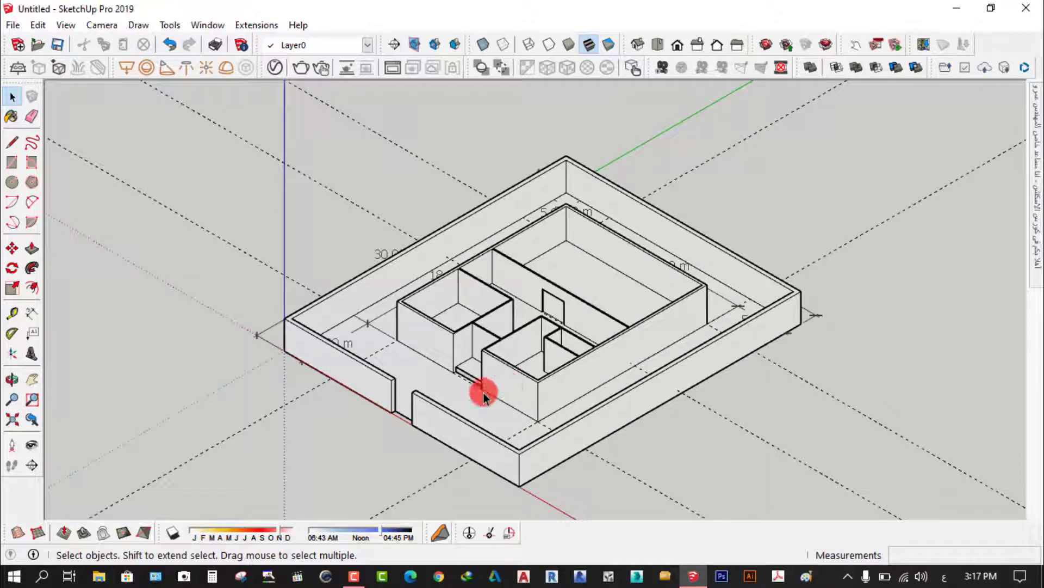